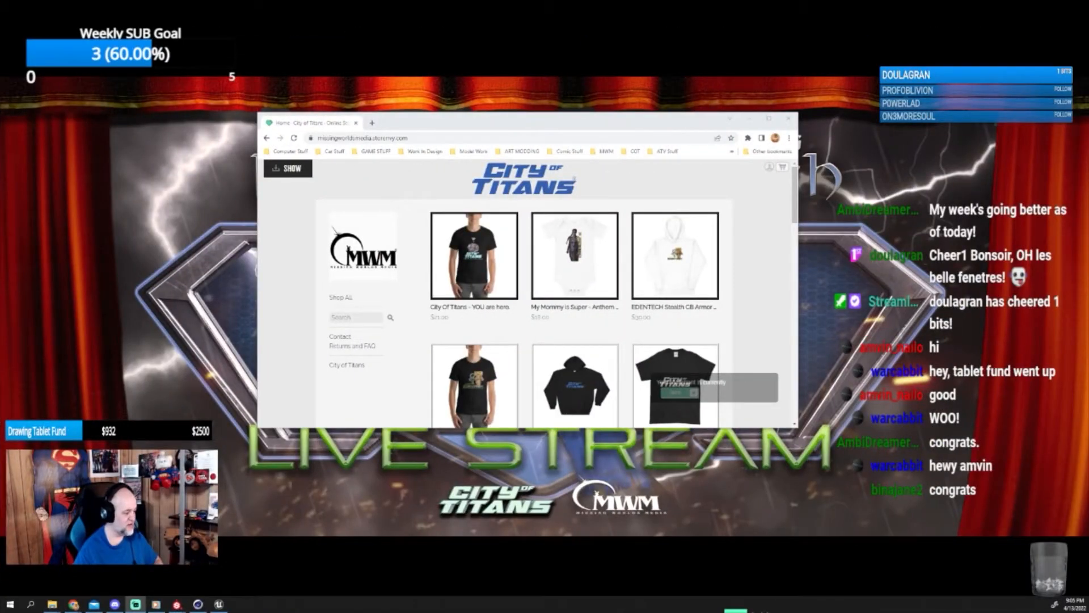
Maximize the store window, view the EDENTECH Stealth CB Armor Tee's enlarged picture, and return to the store listing.
left_click(769, 120)
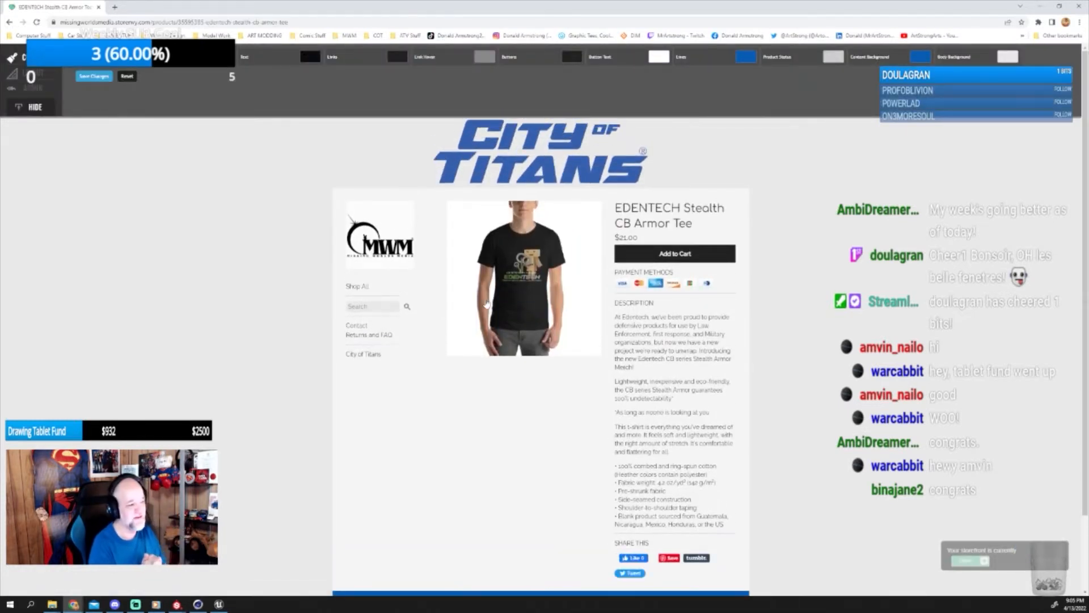
left_click(518, 242)
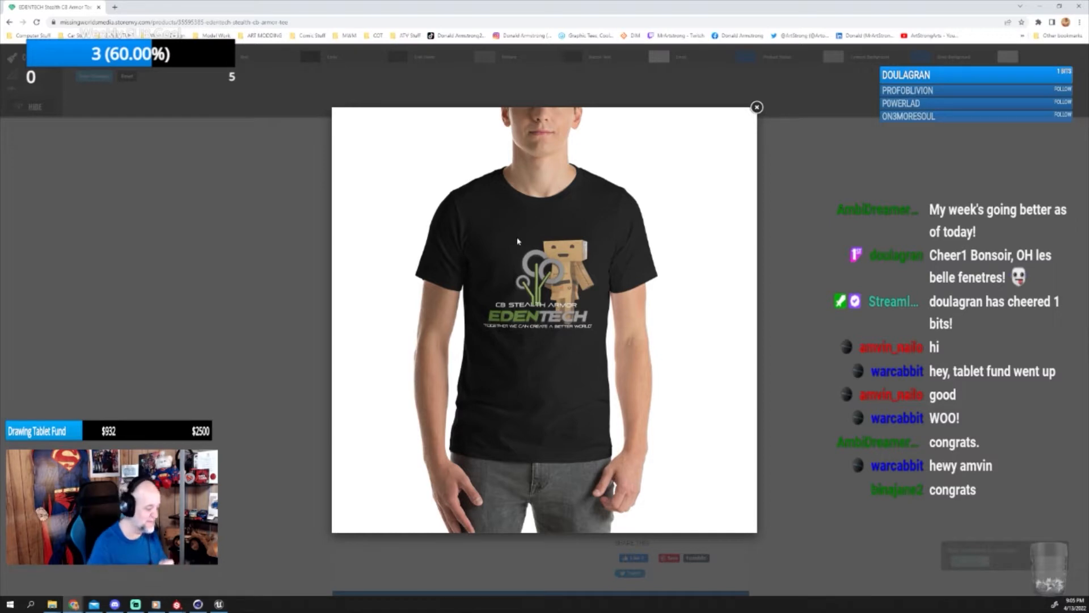
left_click(757, 107)
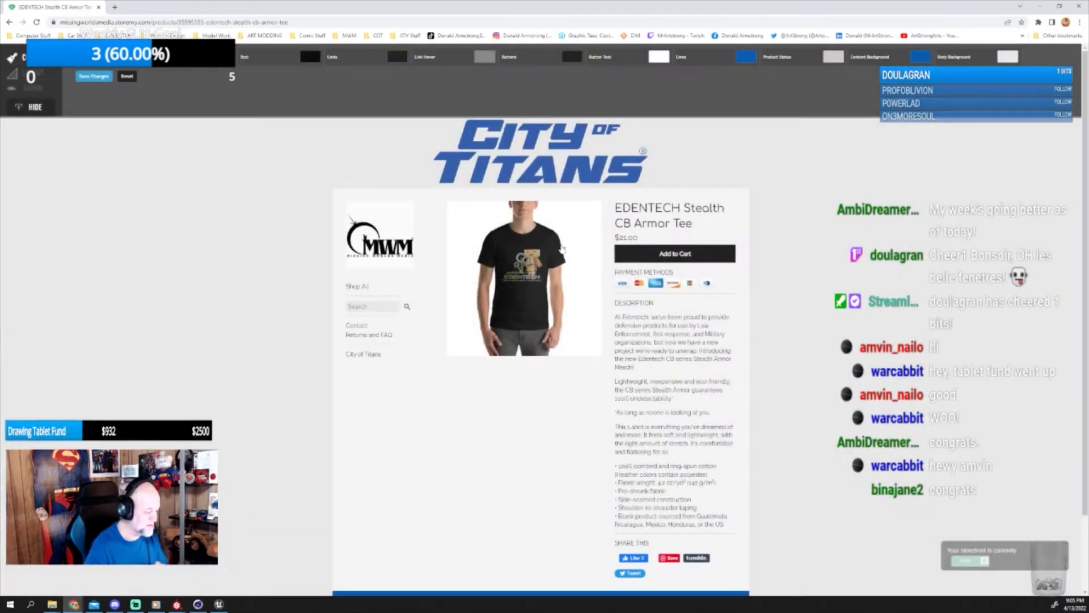
left_click(9, 22)
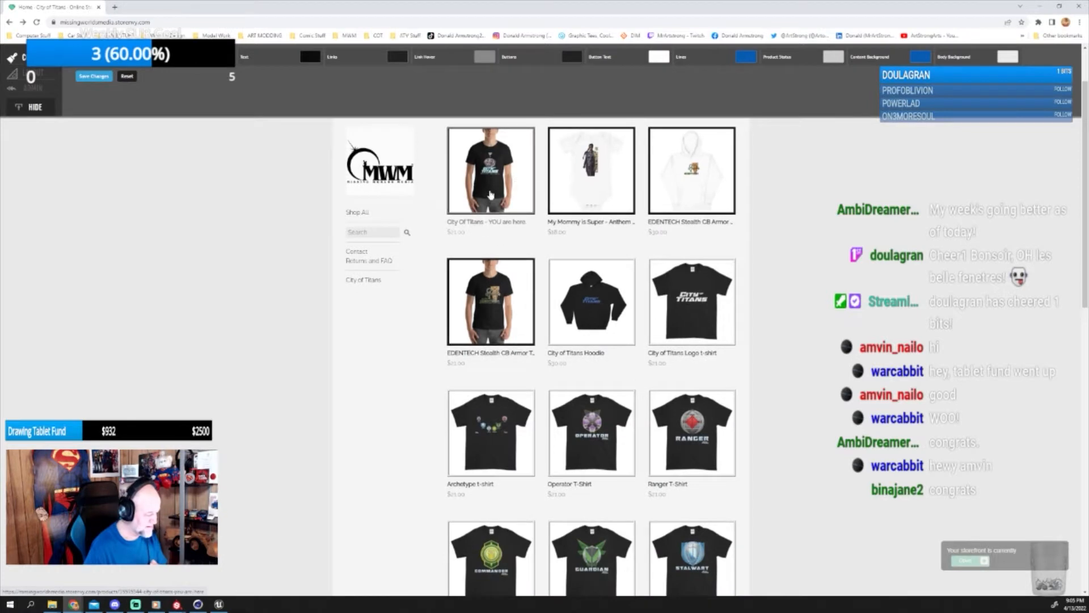
View the black version of the EDENTECH Stealth CB Armor Hoodie enlarged and return to the store listing.
left_click(691, 173)
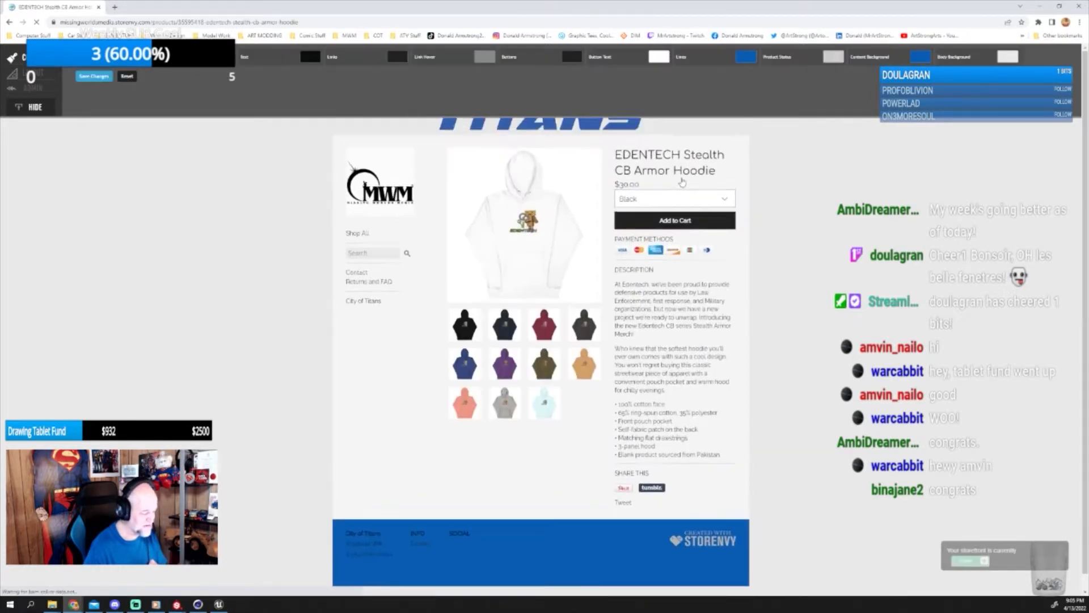
left_click(465, 378)
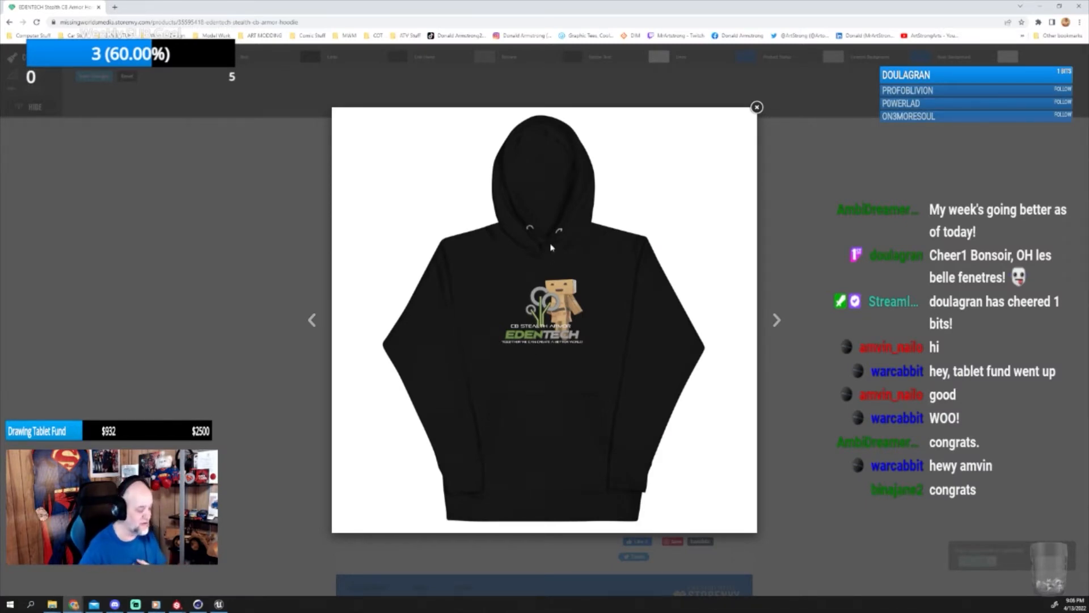
left_click(757, 108)
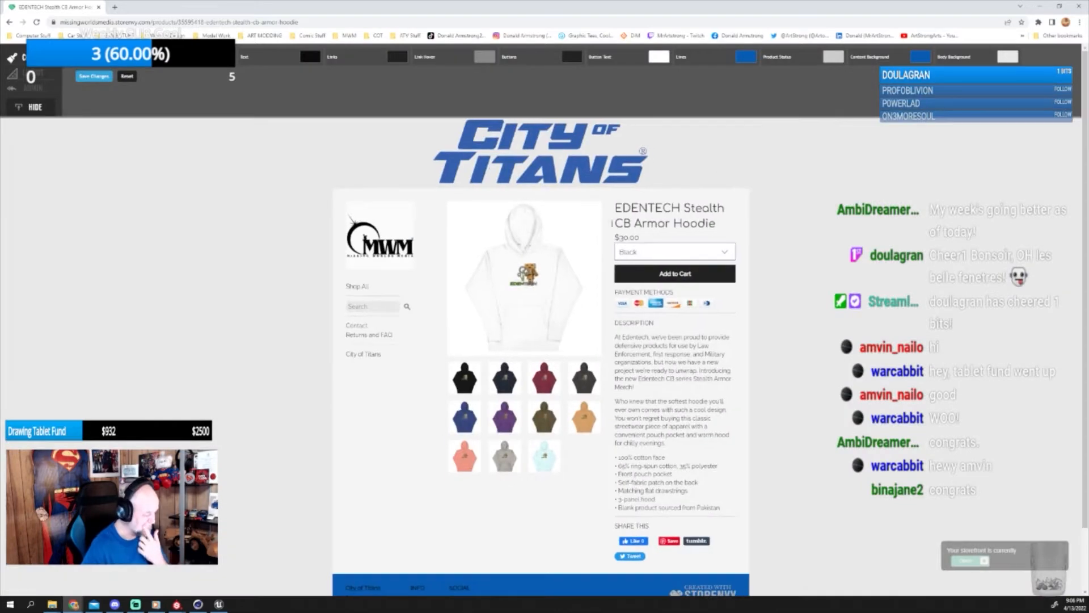
left_click(9, 21)
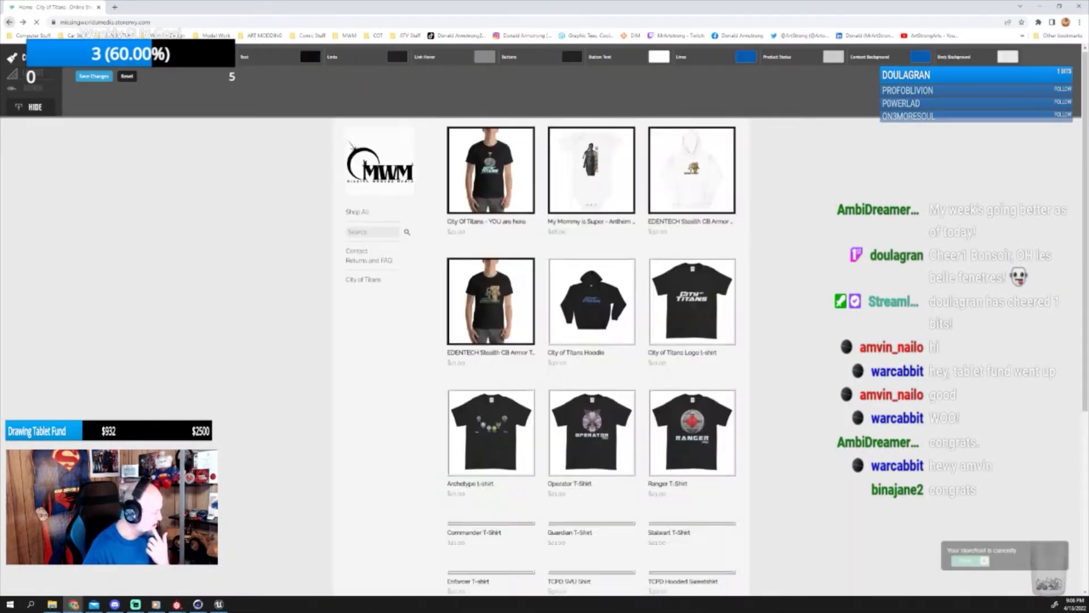
Open the "City Of Titans - YOU are here" shirt, view its picture enlarged, and return to the store listing.
left_click(495, 189)
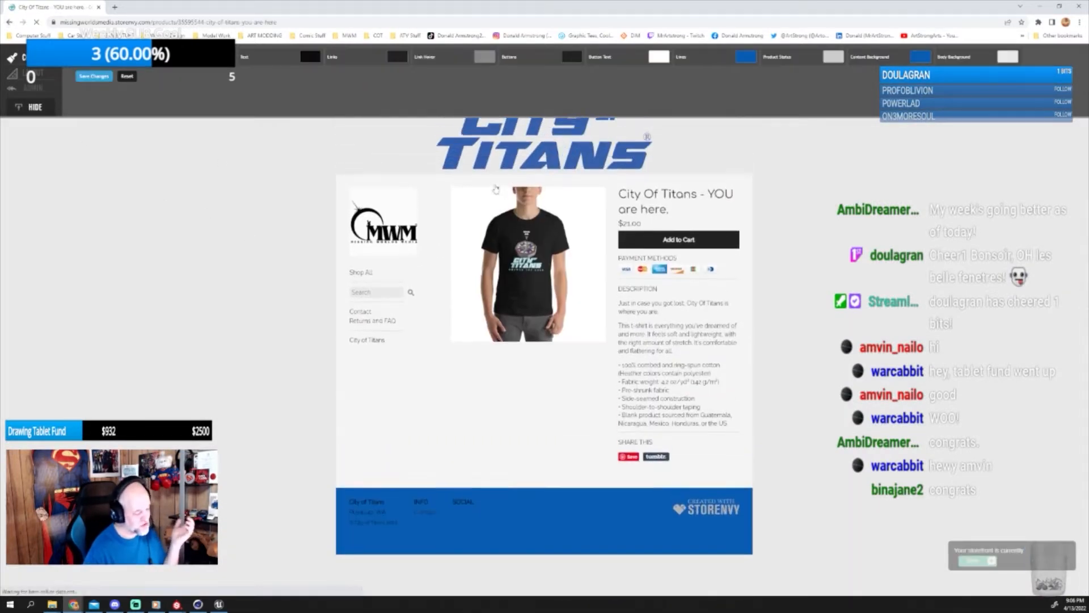
left_click(527, 254)
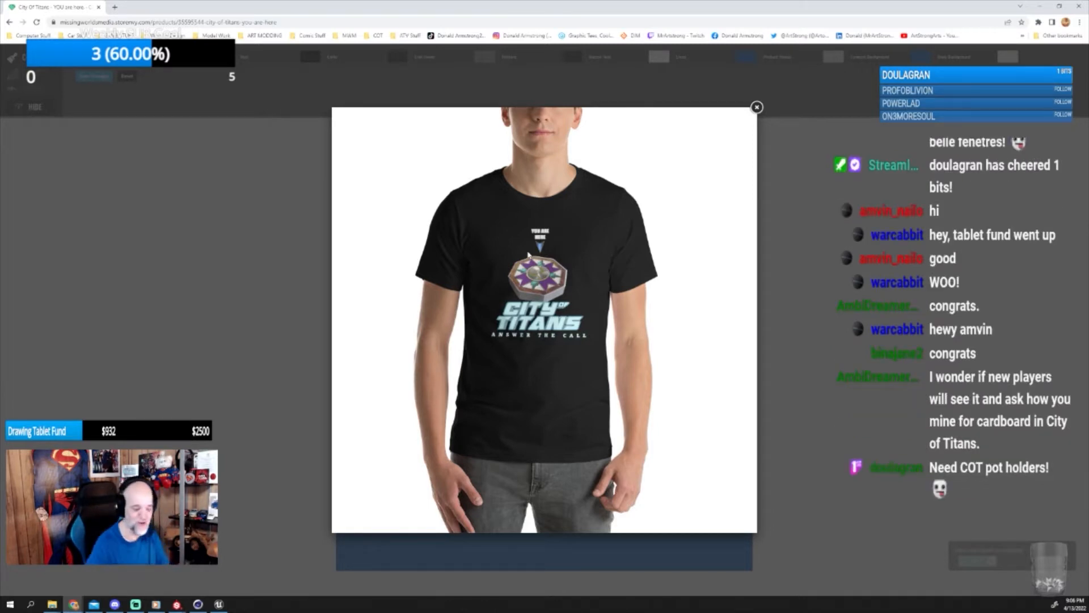
left_click(756, 107)
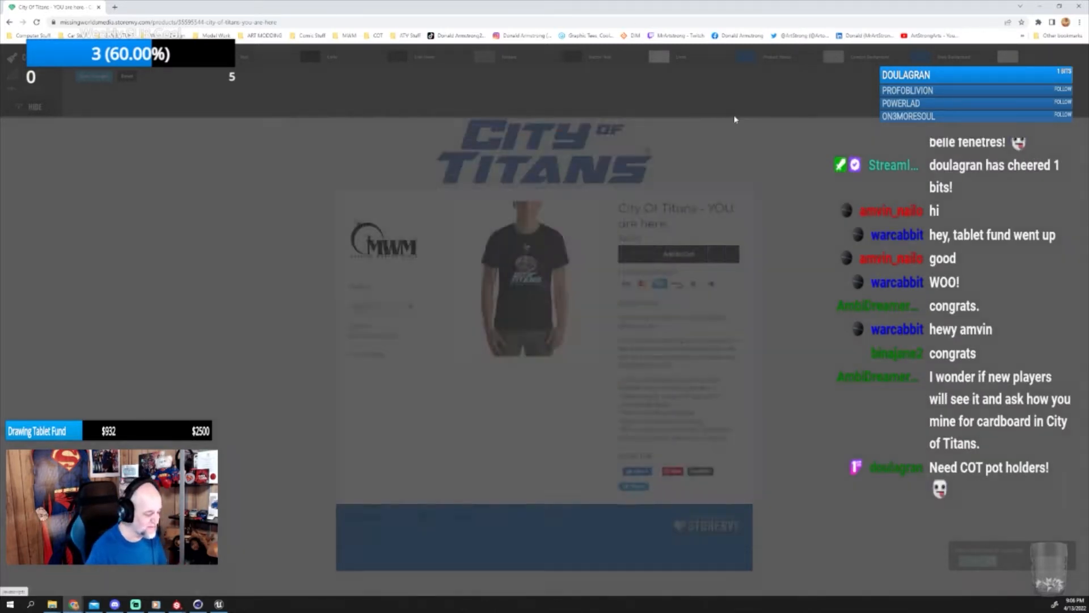
left_click(10, 23)
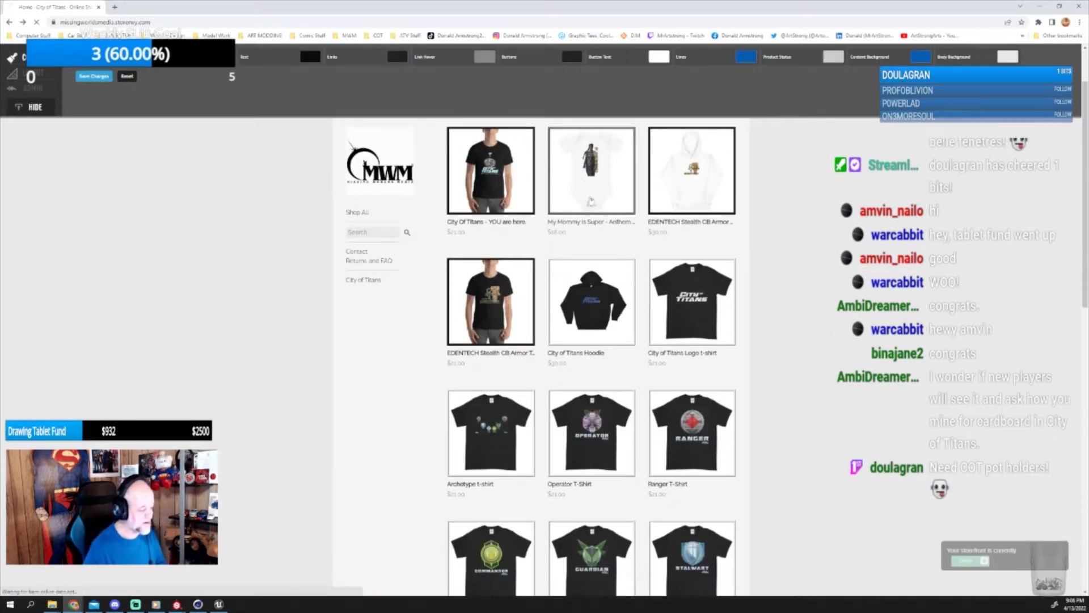
View the "My Mommy is Super - Anthem Onesie" picture enlarged and return to the store listing.
left_click(589, 177)
left_click(554, 254)
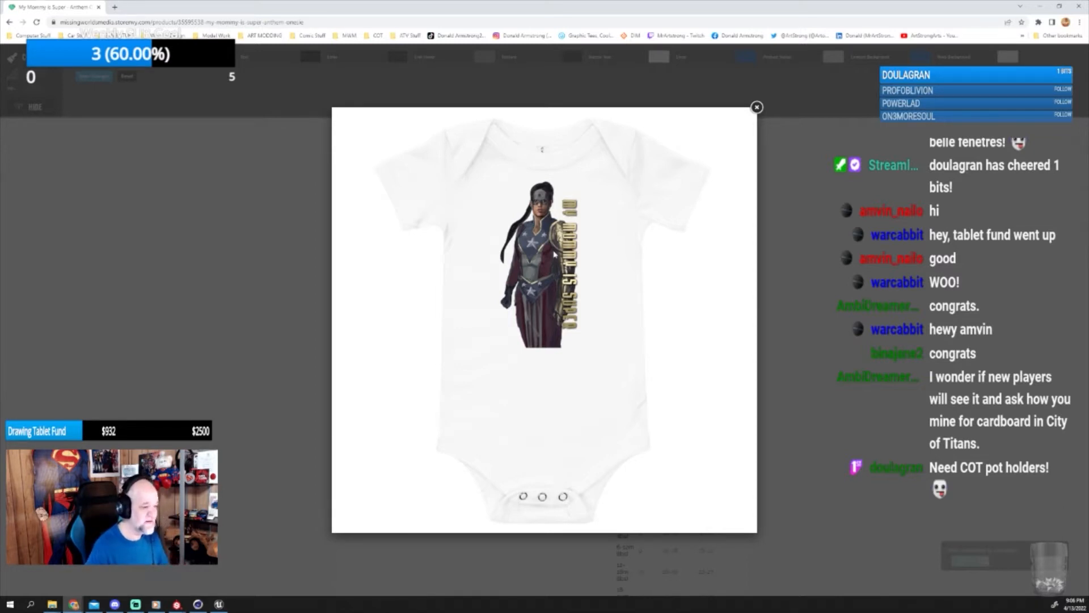
left_click(755, 109)
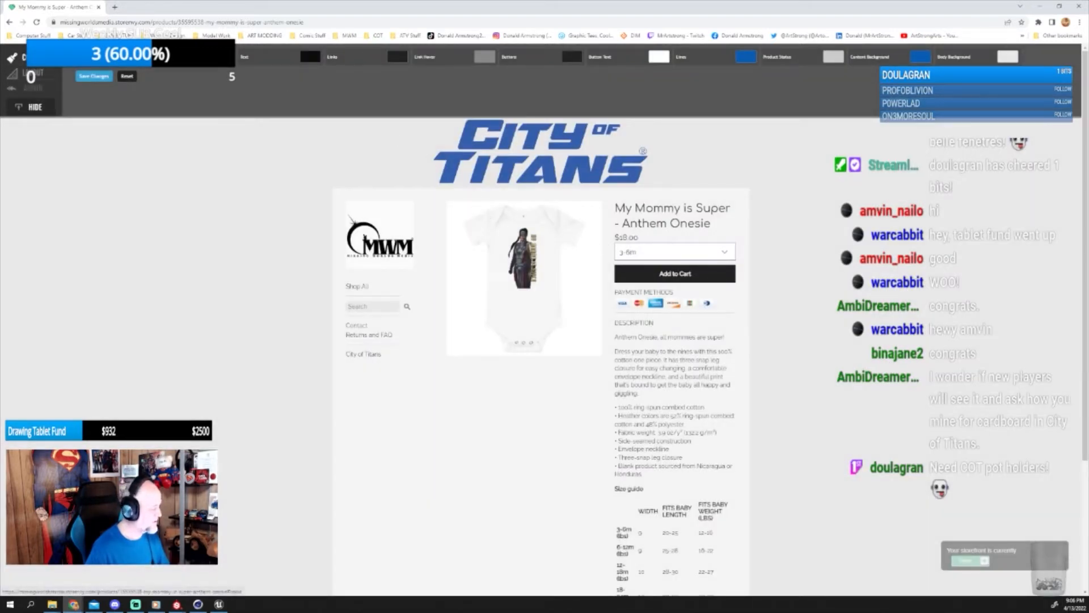
left_click(9, 22)
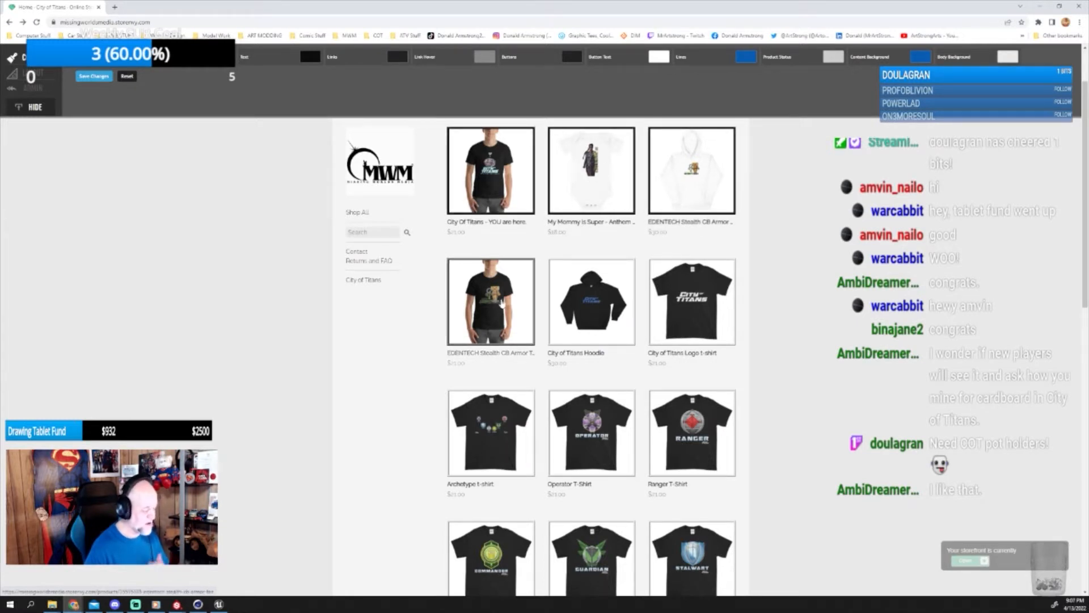
Examine the remaining merchandise in the store listing, including the archetype shirts, TCPD apparel and mugs.
scroll(501, 307, "down", 2)
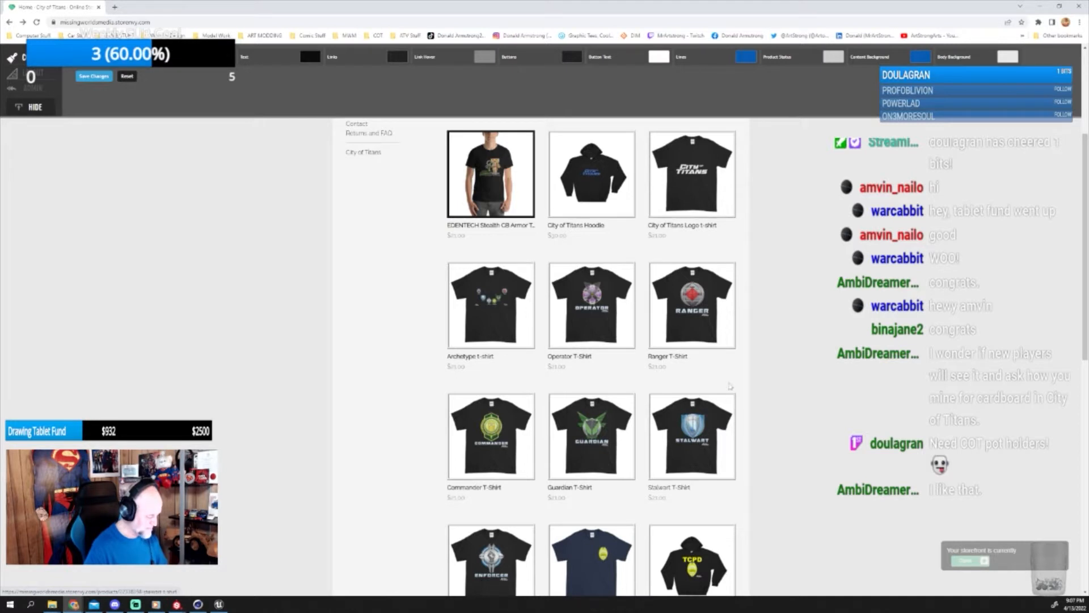
scroll(570, 325, "down", 2)
scroll(545, 380, "up", 3)
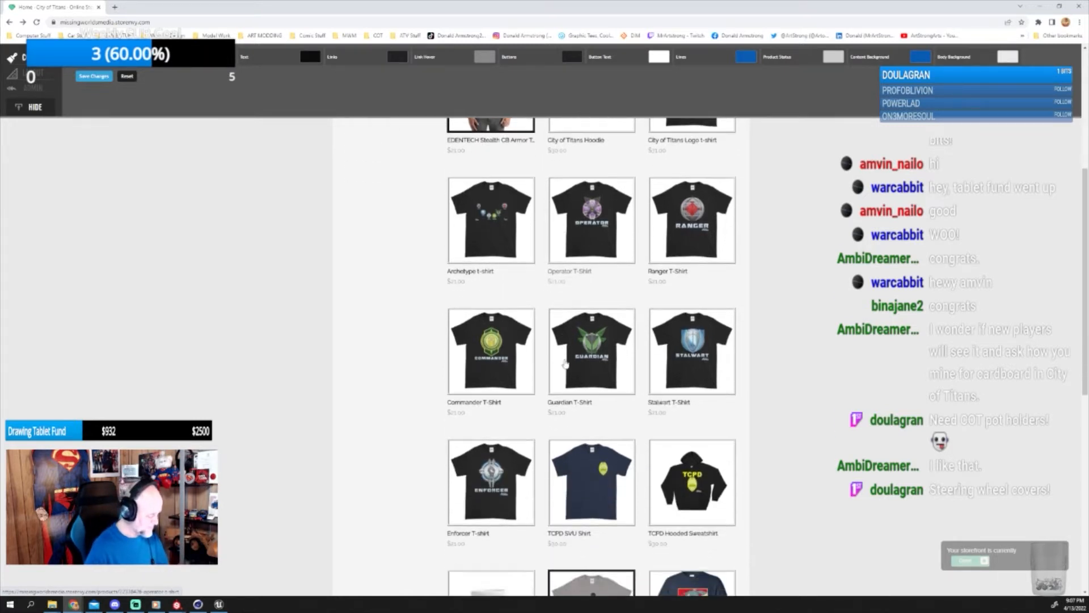
scroll(566, 366, "down", 3)
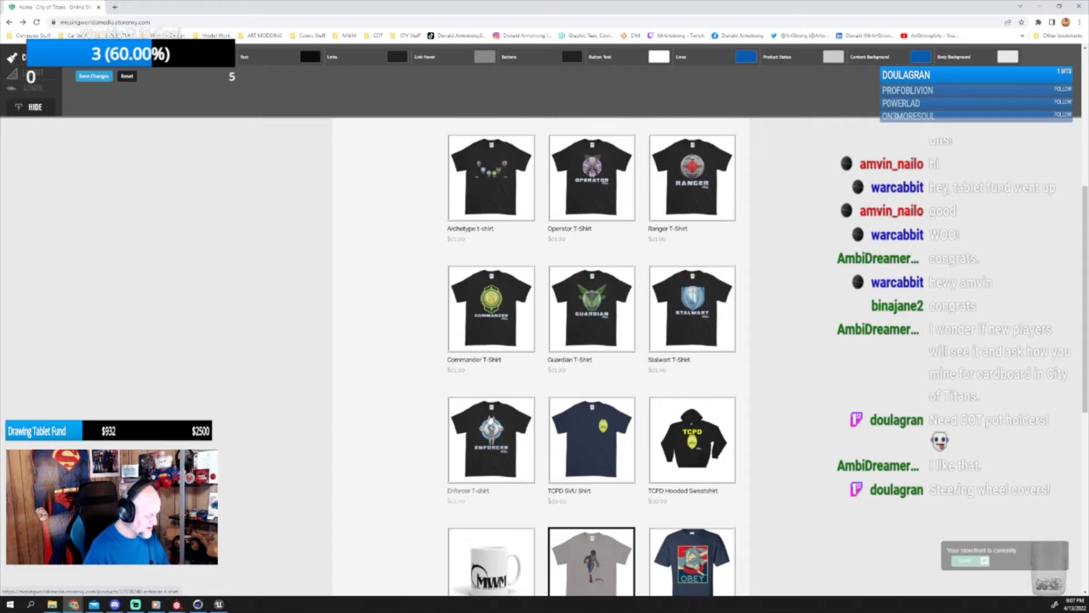
scroll(509, 471, "down", 1)
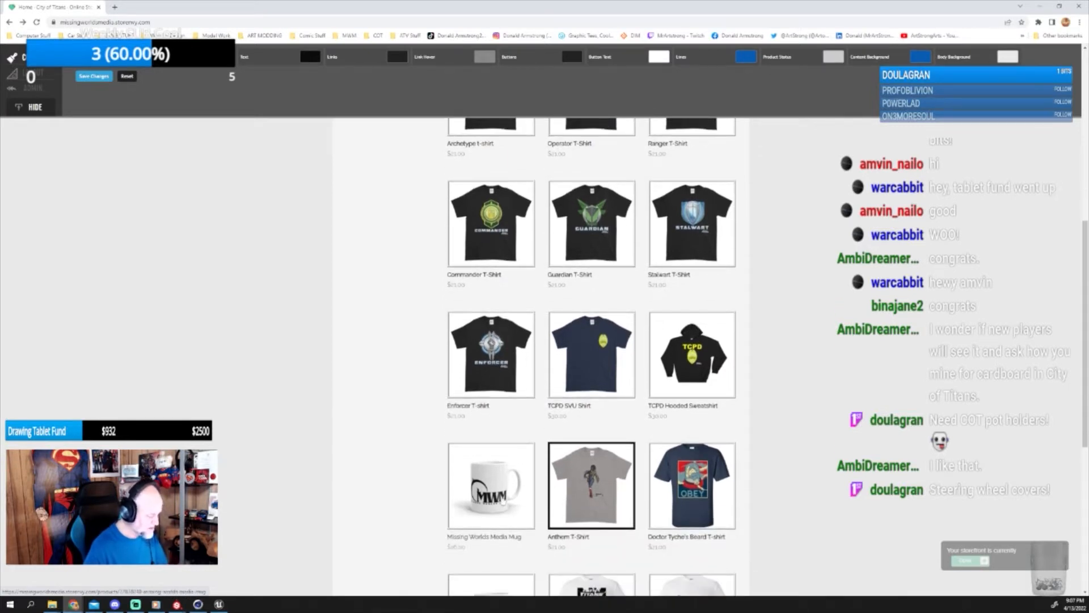
scroll(494, 488, "down", 3)
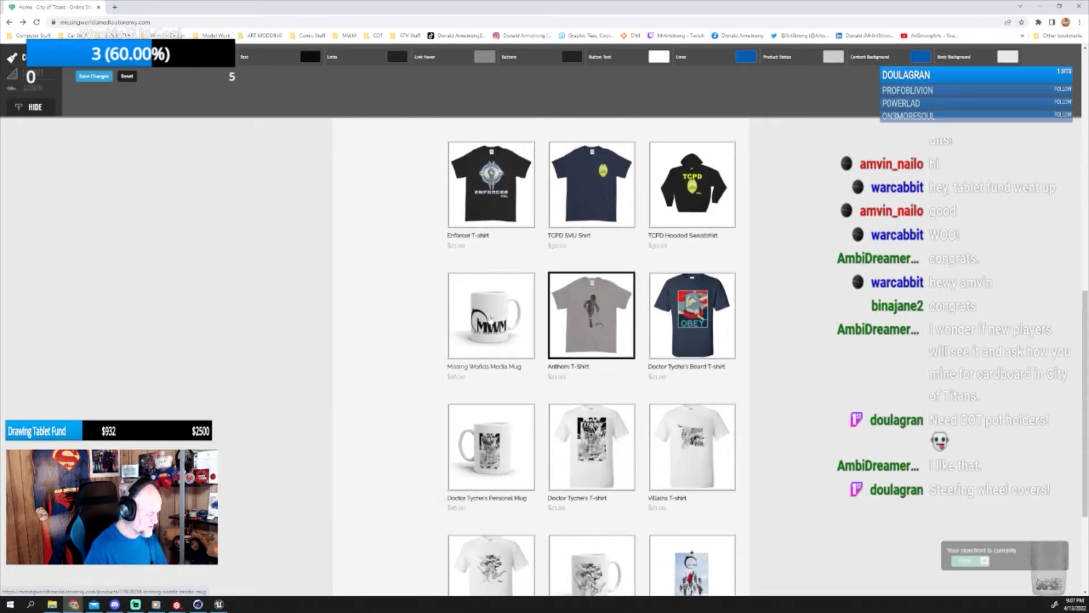
scroll(510, 395, "up", 2)
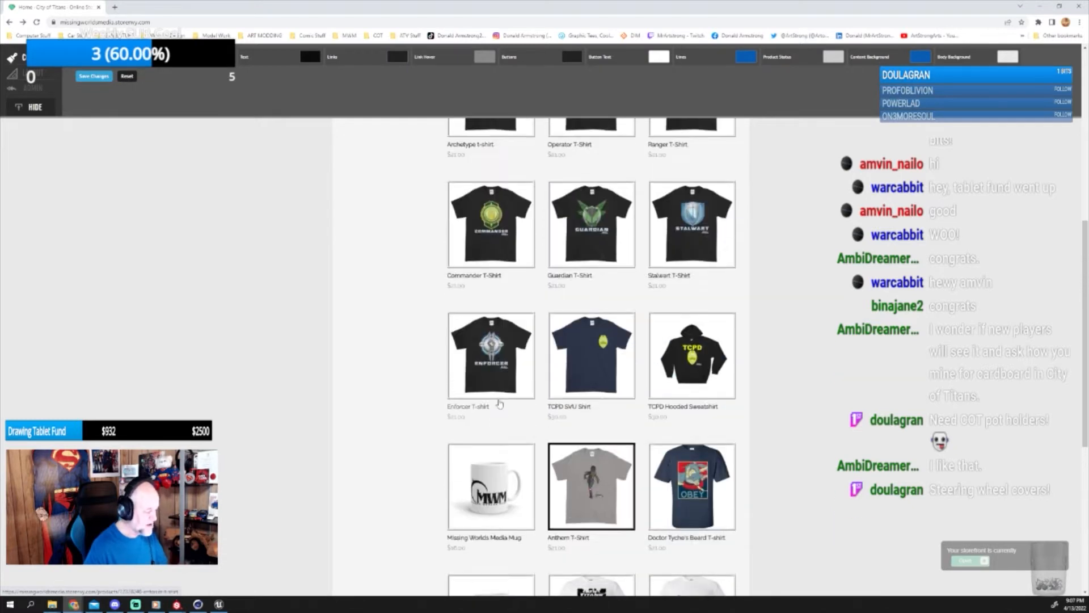
scroll(510, 396, "up", 10)
scroll(504, 409, "down", 8)
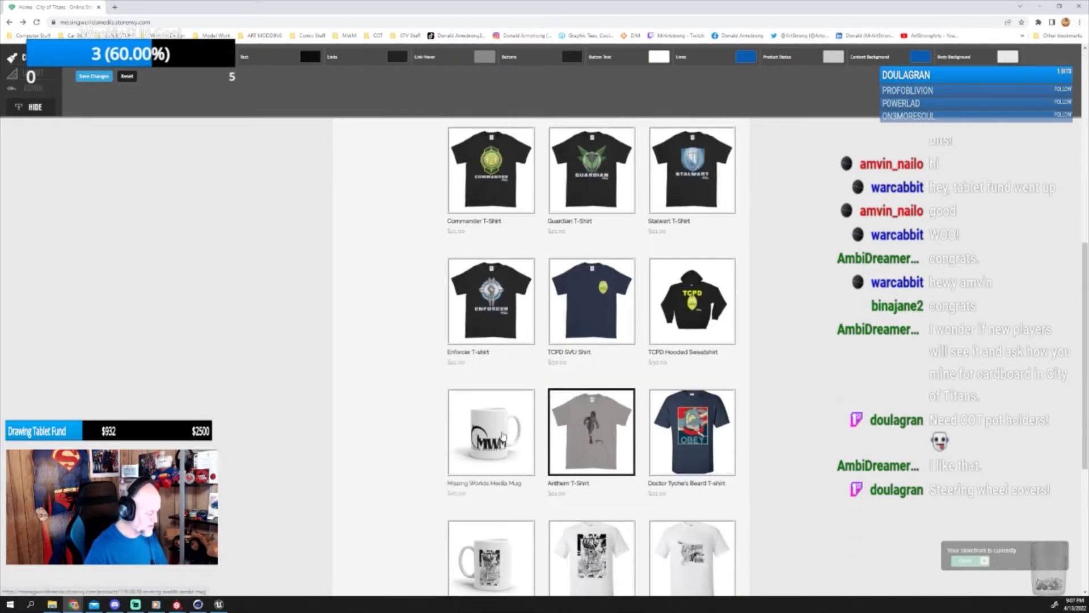
scroll(493, 414, "up", 8)
Reopen the "City Of Titans - YOU are here" shirt and examine its design up close.
left_click(492, 260)
left_click(529, 290)
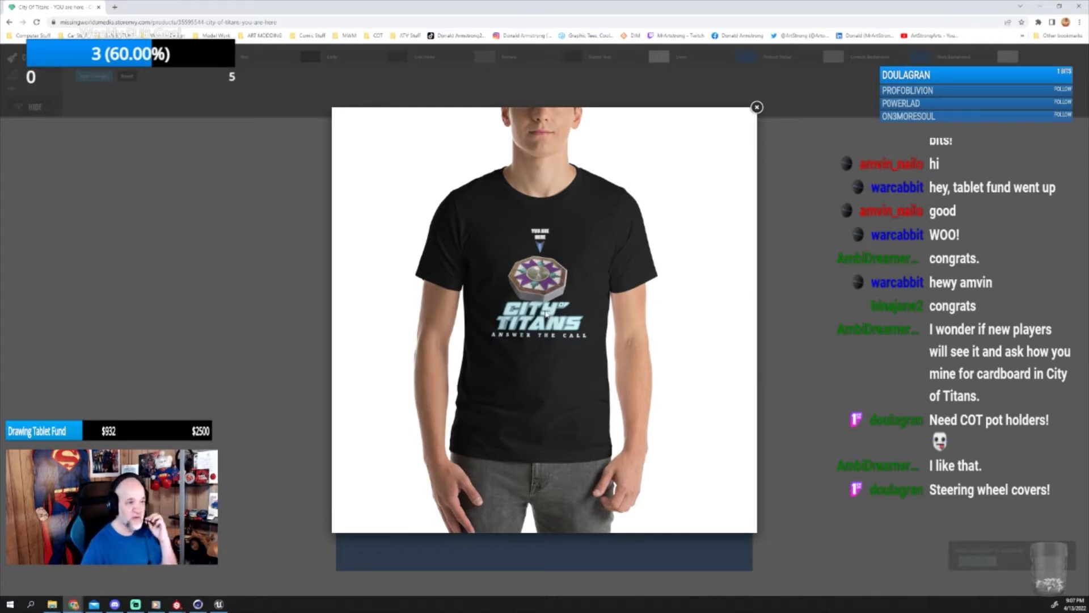
left_click(757, 107)
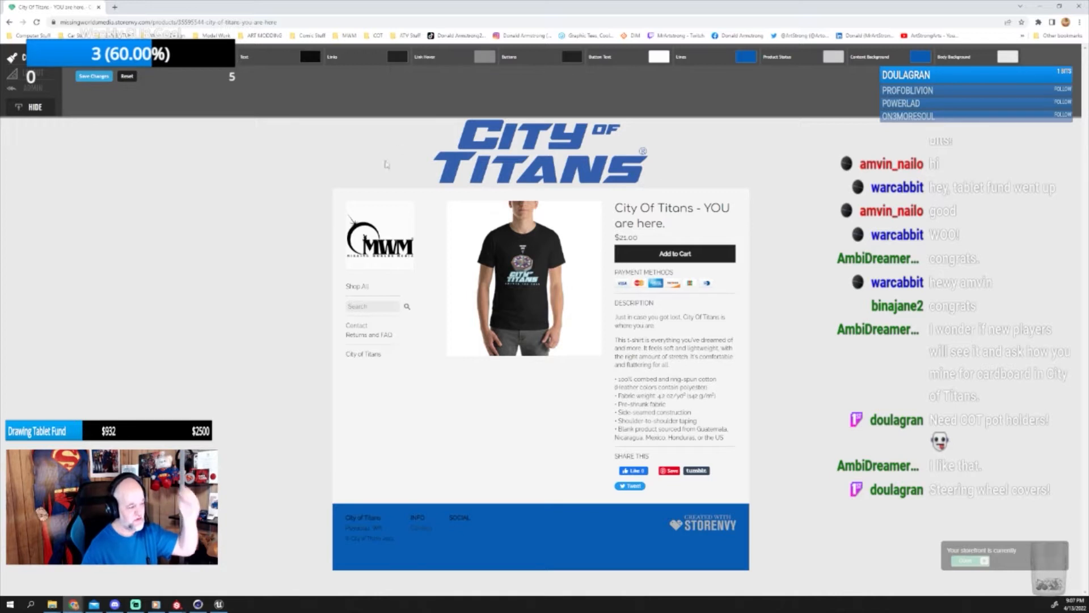
Reach the merchandise store through the bookmarked City of Titans forums in a new browser tab, and close that tab.
left_click(115, 7)
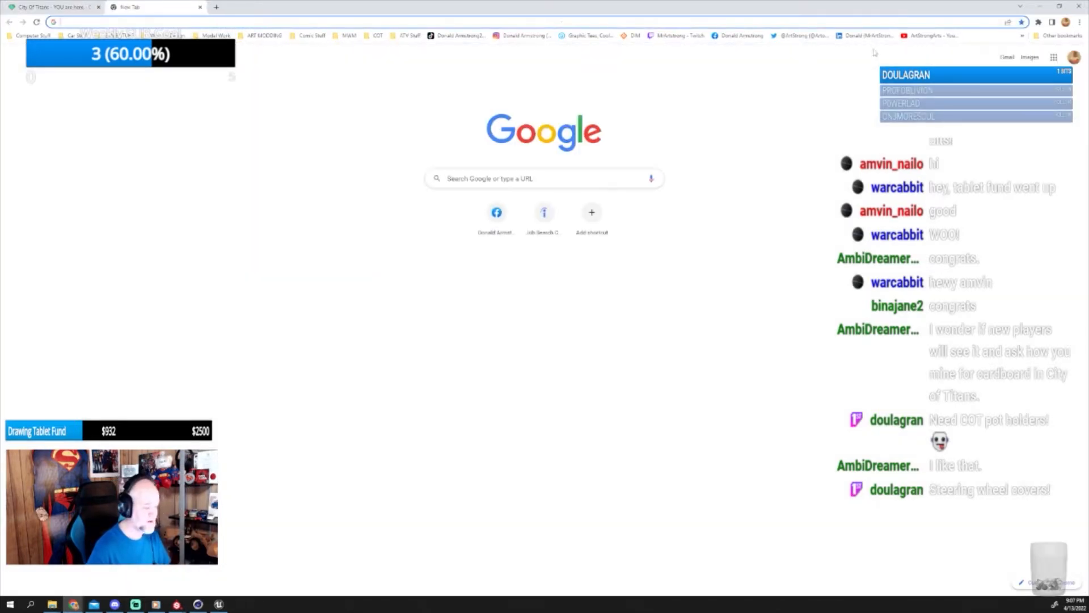
left_click(1022, 35)
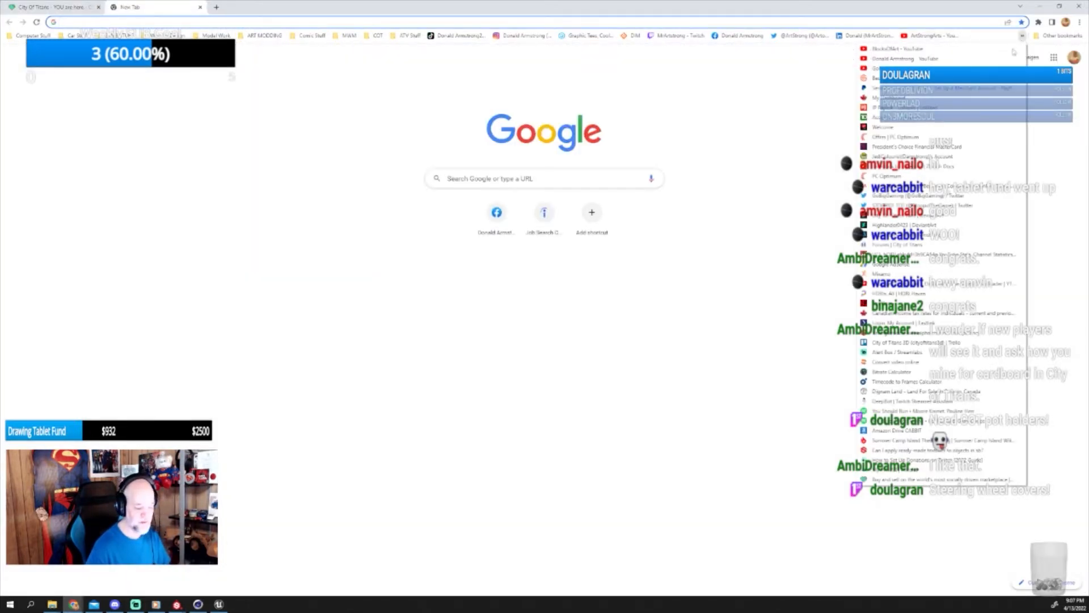
left_click(899, 244)
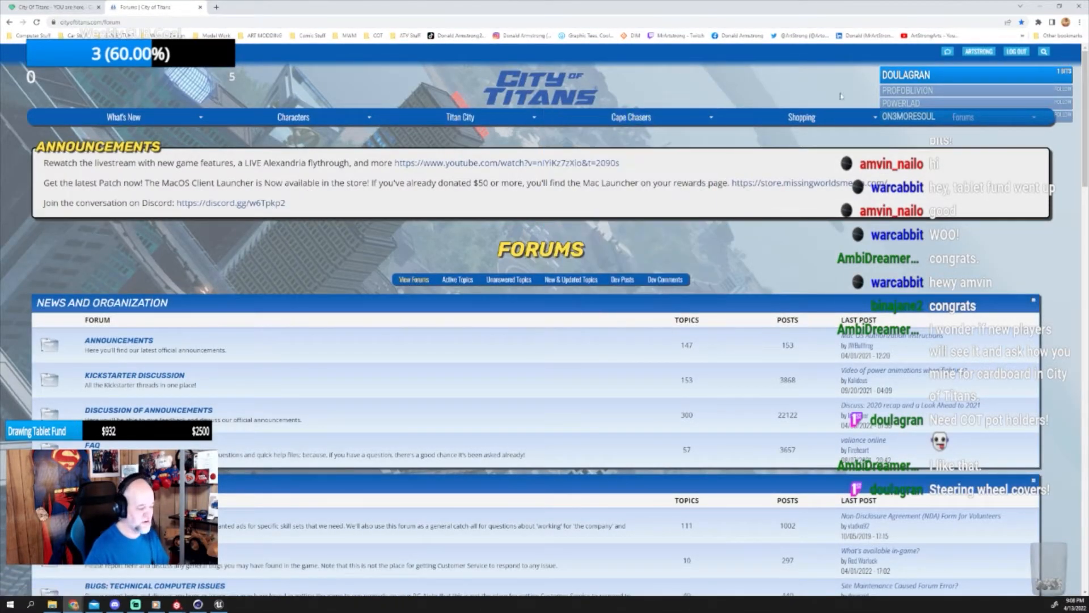
mouse_move(802, 119)
left_click(782, 154)
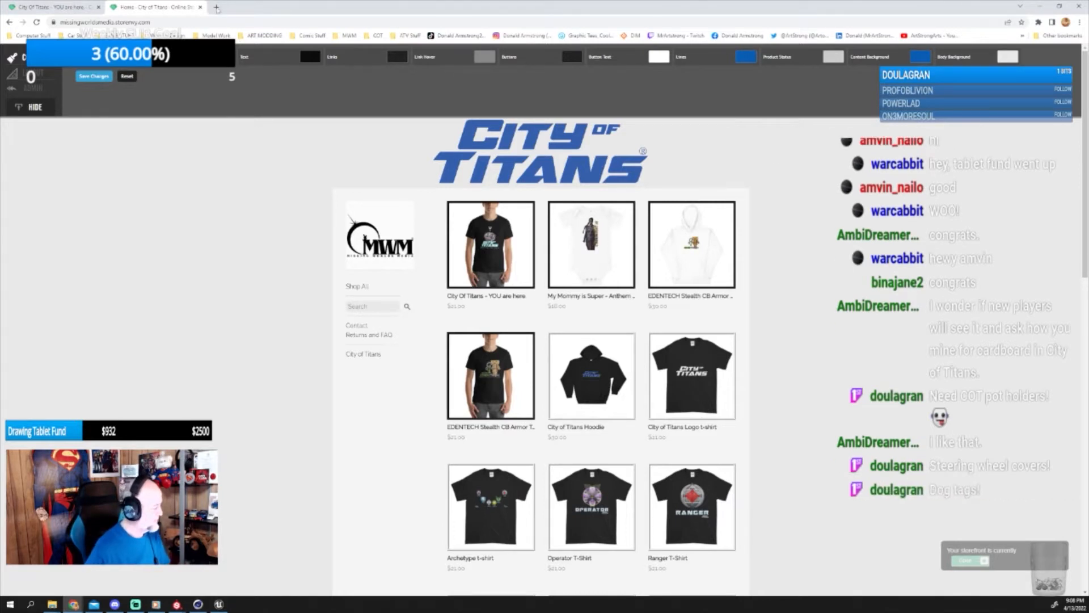
left_click(199, 8)
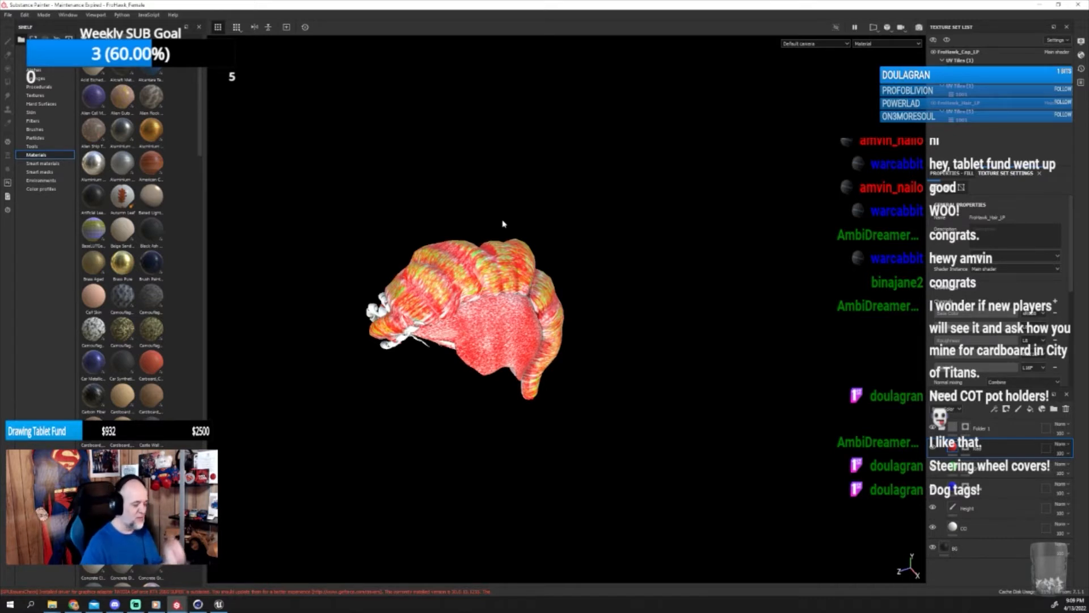
Check the cap and hair texture sets of the FroHawk_Female project in Substance Painter, and minimize its window.
left_click(959, 52)
left_click(957, 104)
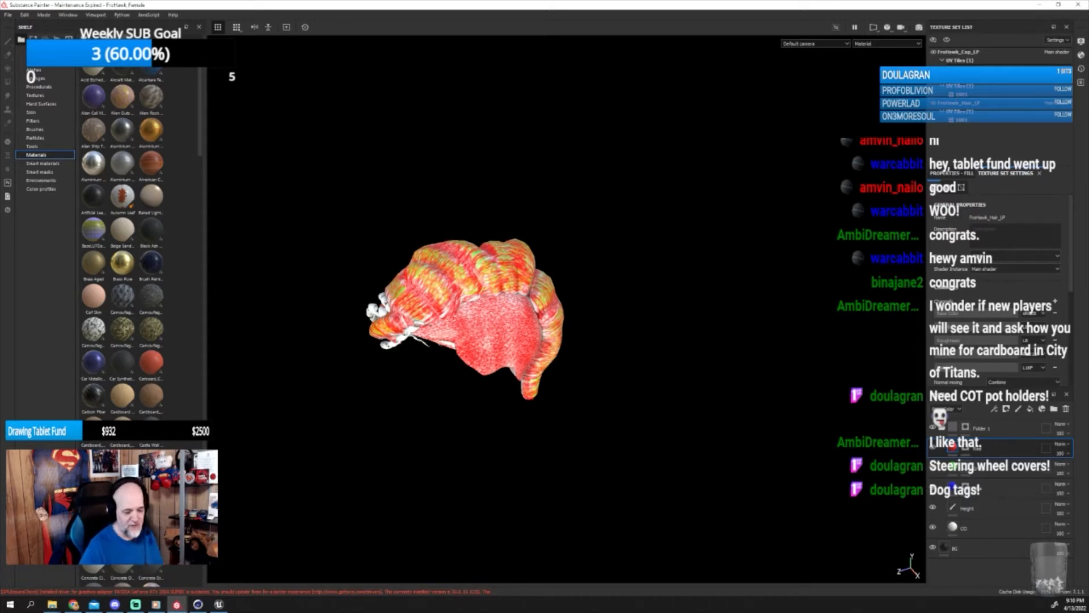
left_click(1040, 6)
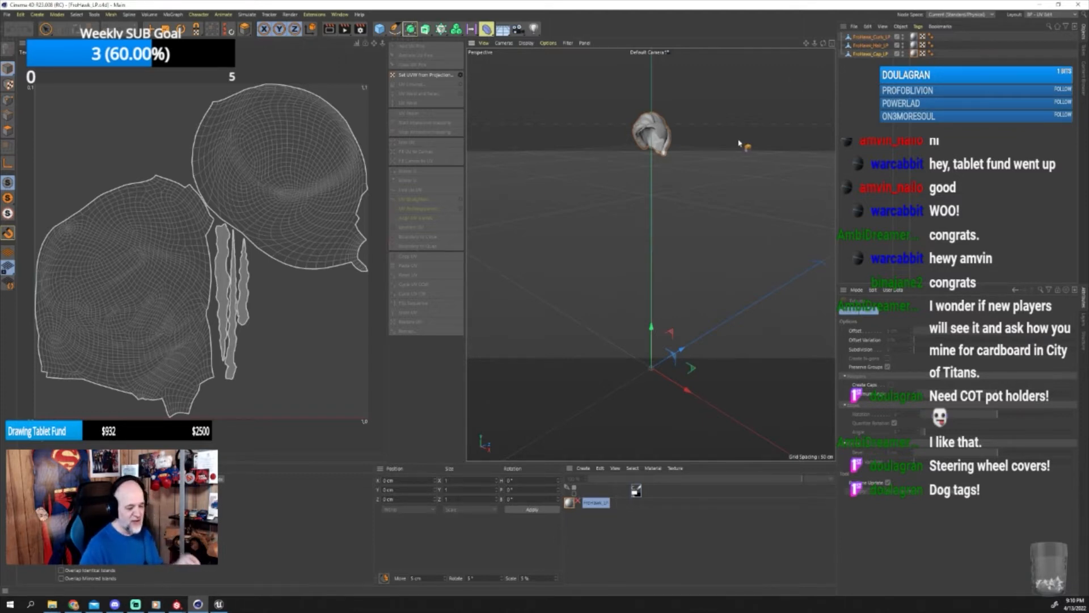
In Cinema 4D, change to the Startup layout, select the FroHawk_LP material, and minimize the window.
left_click(1036, 15)
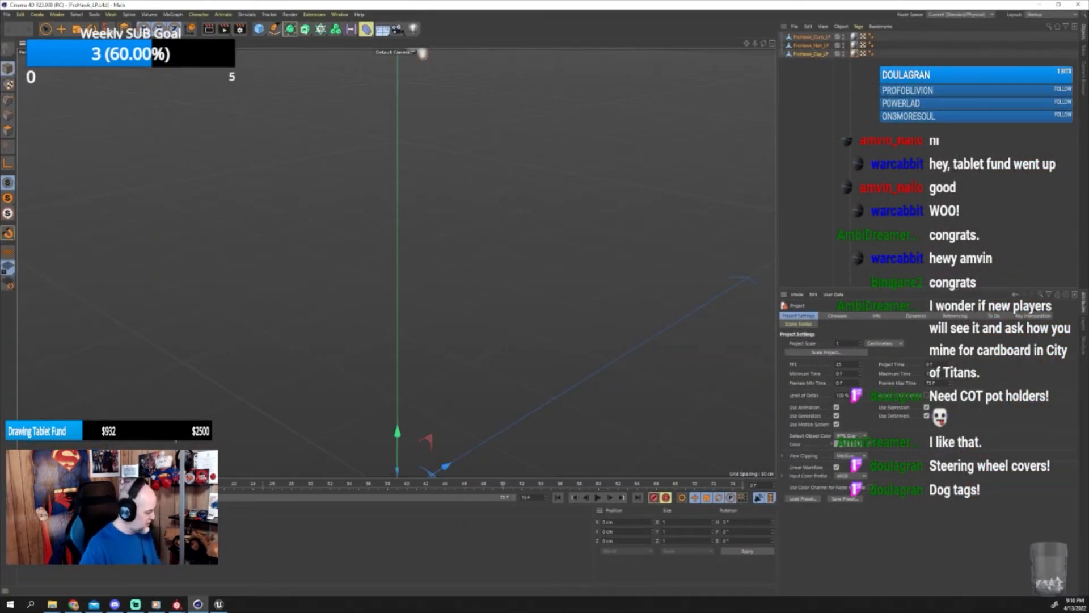
left_click(22, 533)
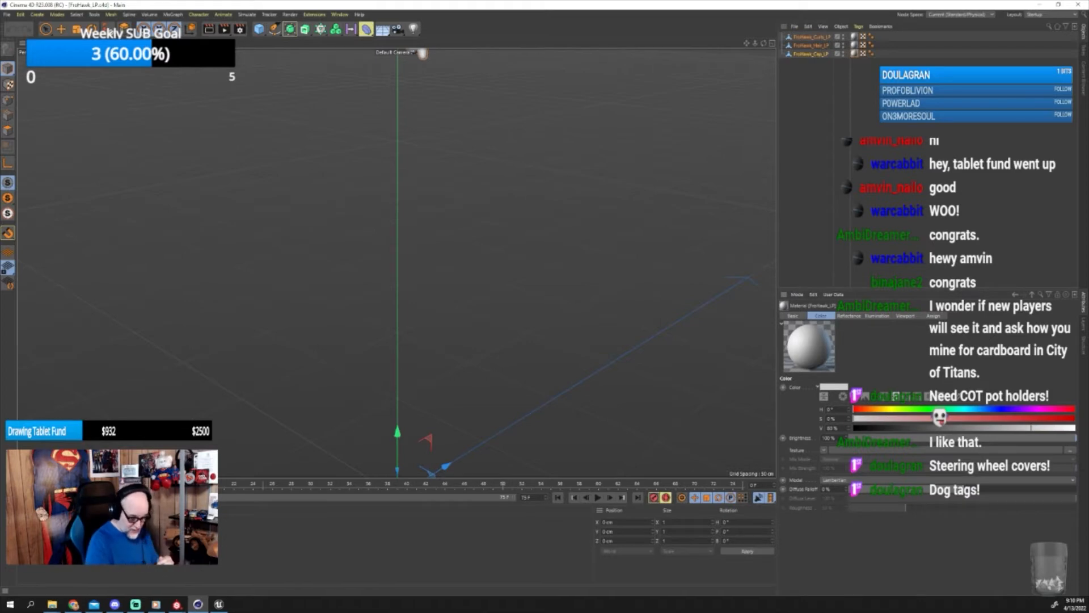
left_click(1040, 6)
Switch to the Substance Painter window containing the FroHawk_Female2 project.
mouse_move(177, 604)
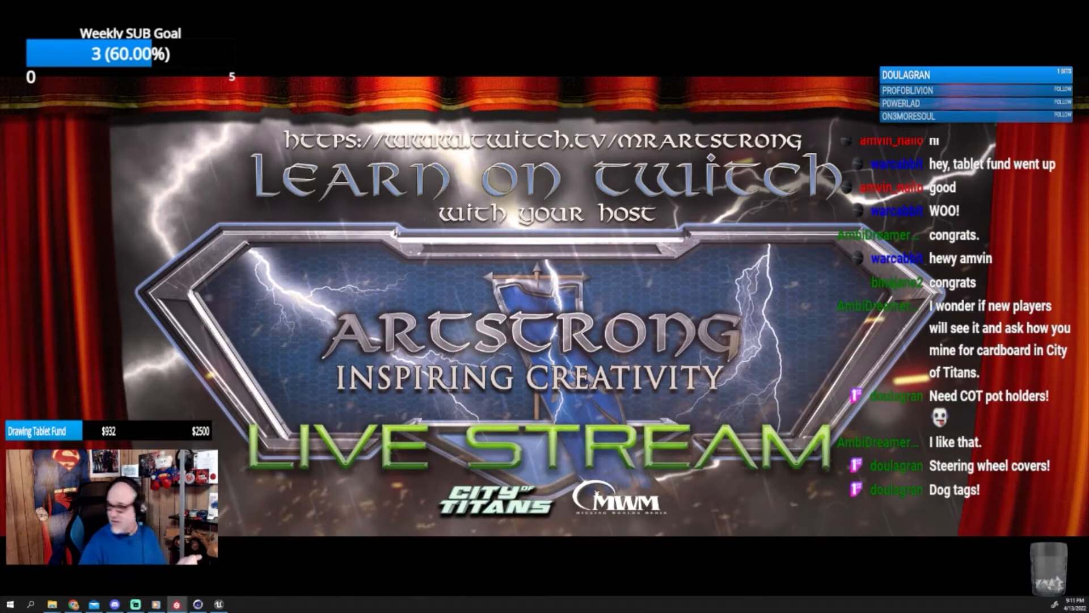
left_click_drag(1088, 63, 489, 74)
double_click(489, 75)
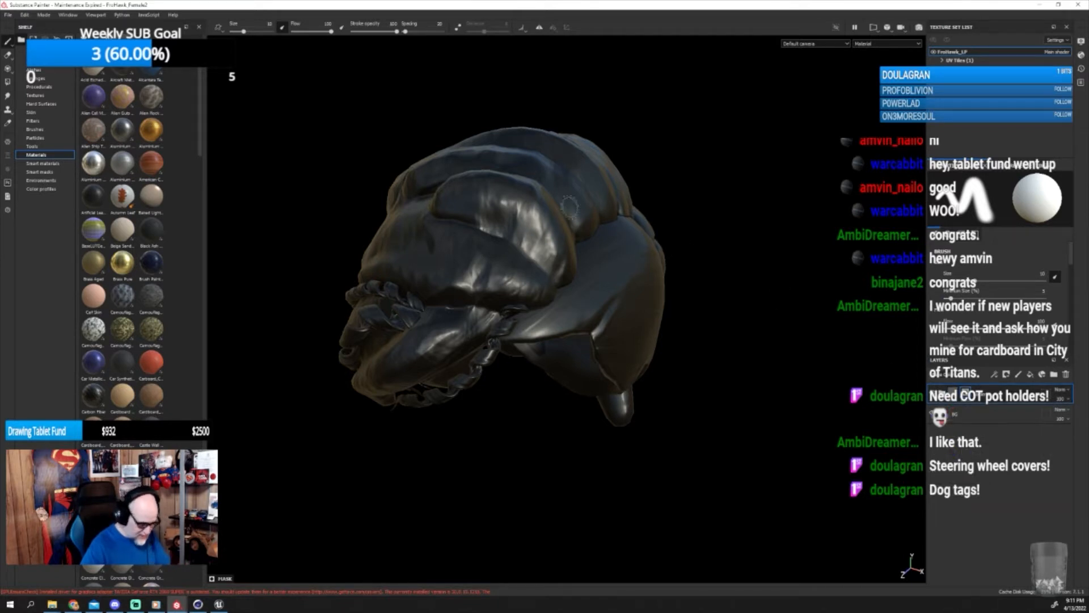
Paint a white diagonal stroke across the FroHawk hair mesh.
mouse_move(445, 190)
left_mouse_down()
mouse_move(542, 241)
mouse_move(641, 388)
left_mouse_up()
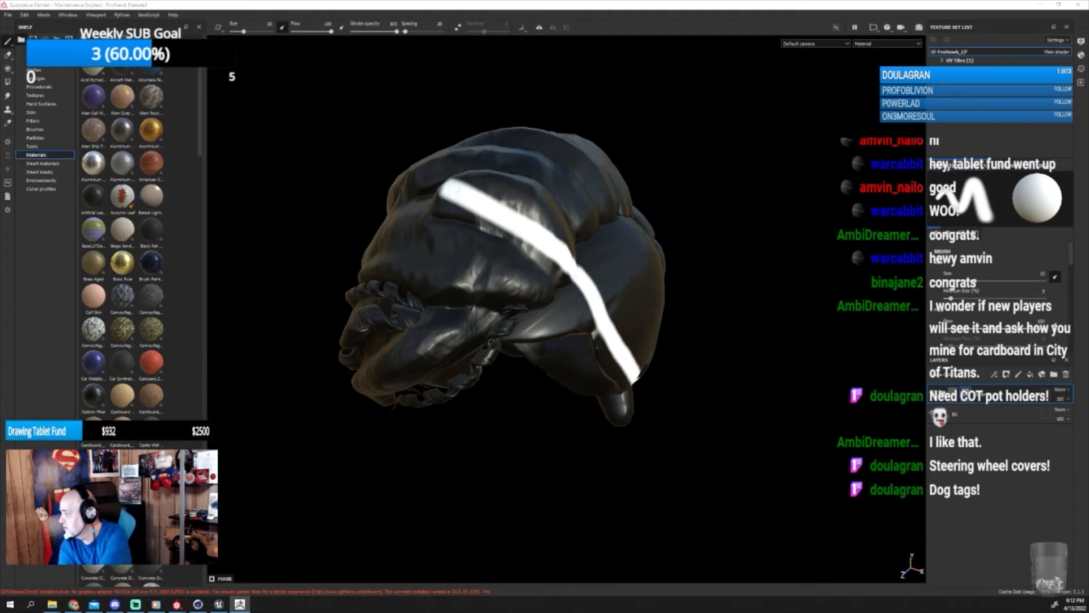
Bring the ZBrush window with the light battle armor onto this screen, maximize it, and get a closer view of the upper body.
mouse_move(1088, 145)
left_mouse_down()
mouse_move(745, 117)
mouse_move(520, 124)
left_mouse_up()
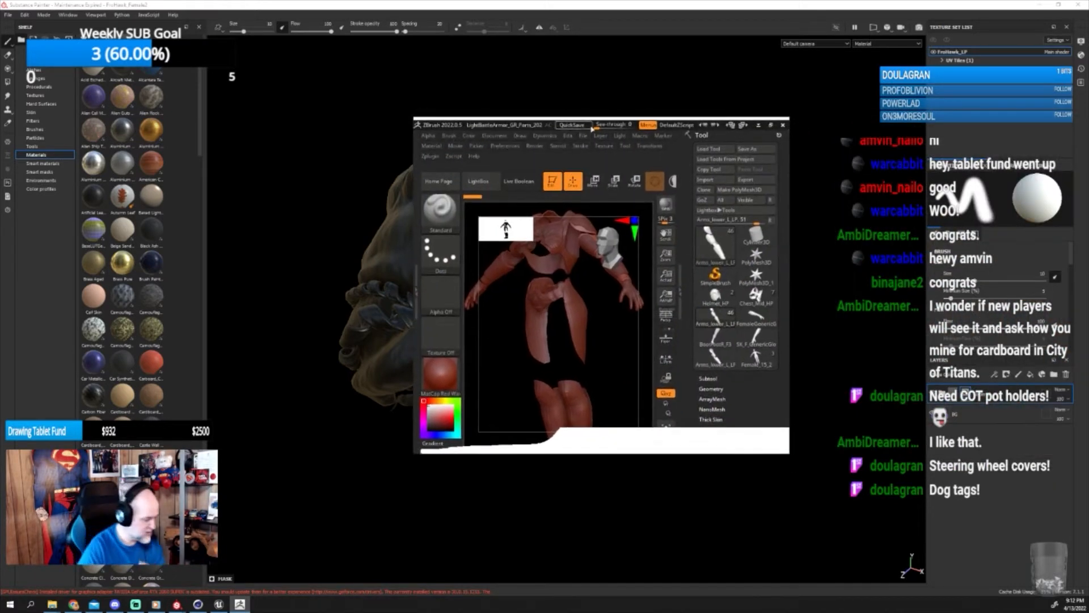
left_click(770, 126)
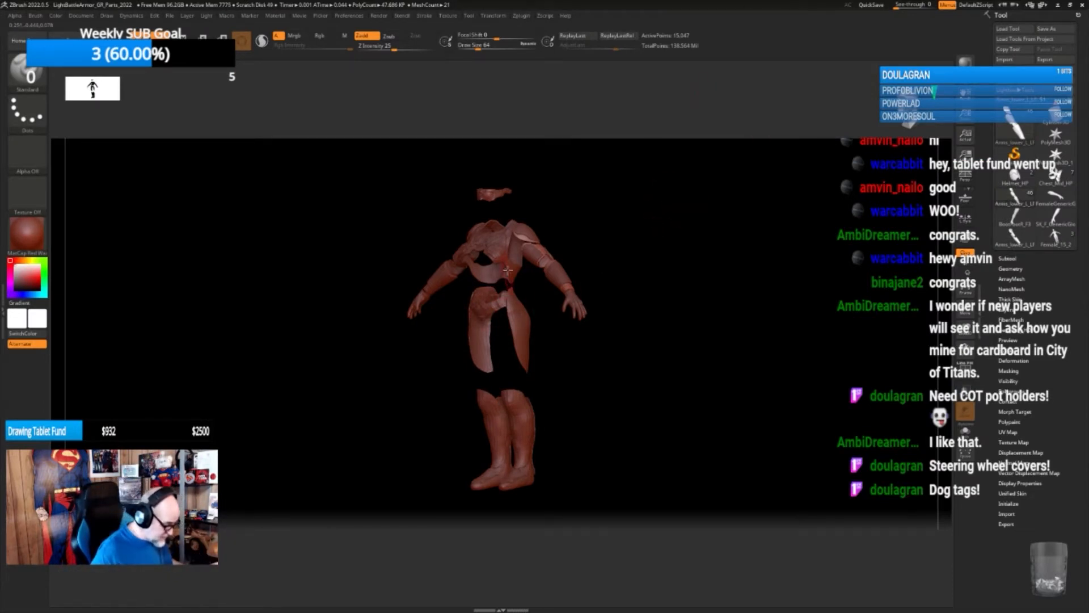
left_click_drag(605, 265, 757, 316, "alt")
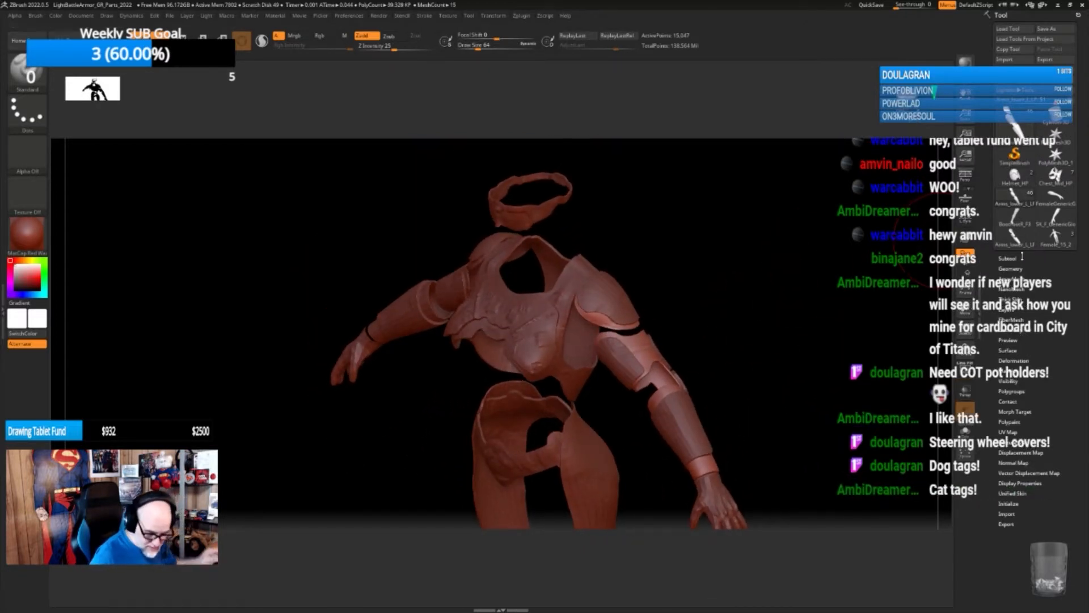
Open the armor's subtool list and look through the low-poly combat armor folder.
left_click(1008, 258)
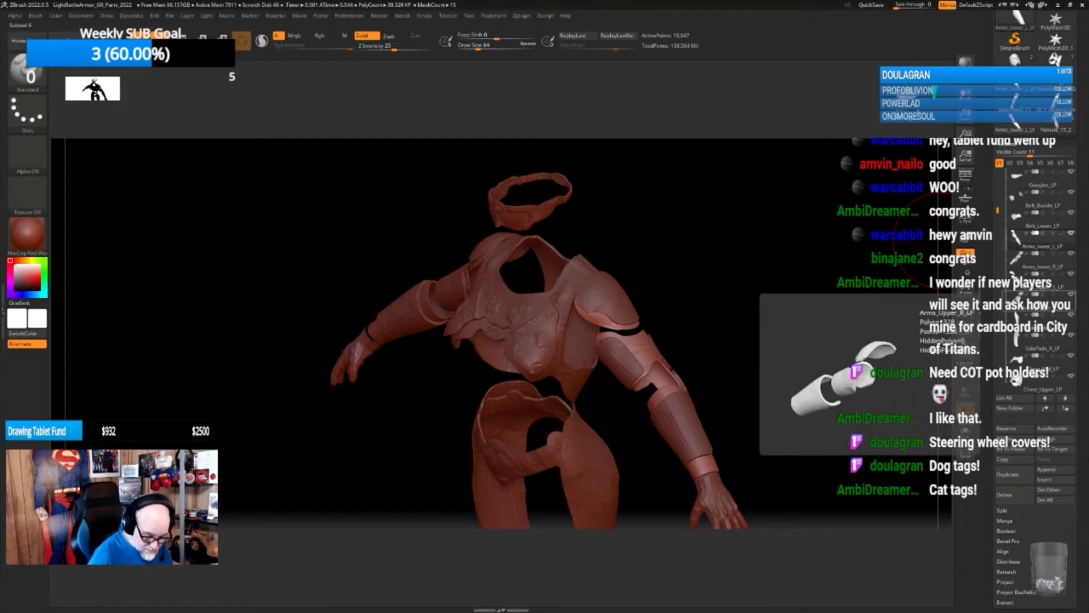
scroll(1012, 210, "up", 3)
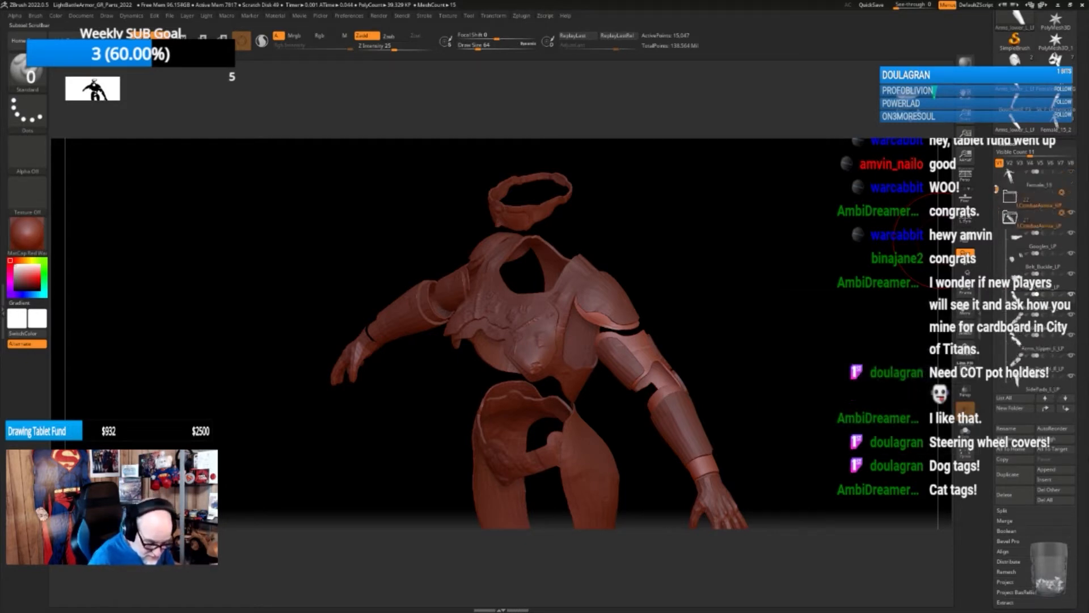
mouse_move(1013, 221)
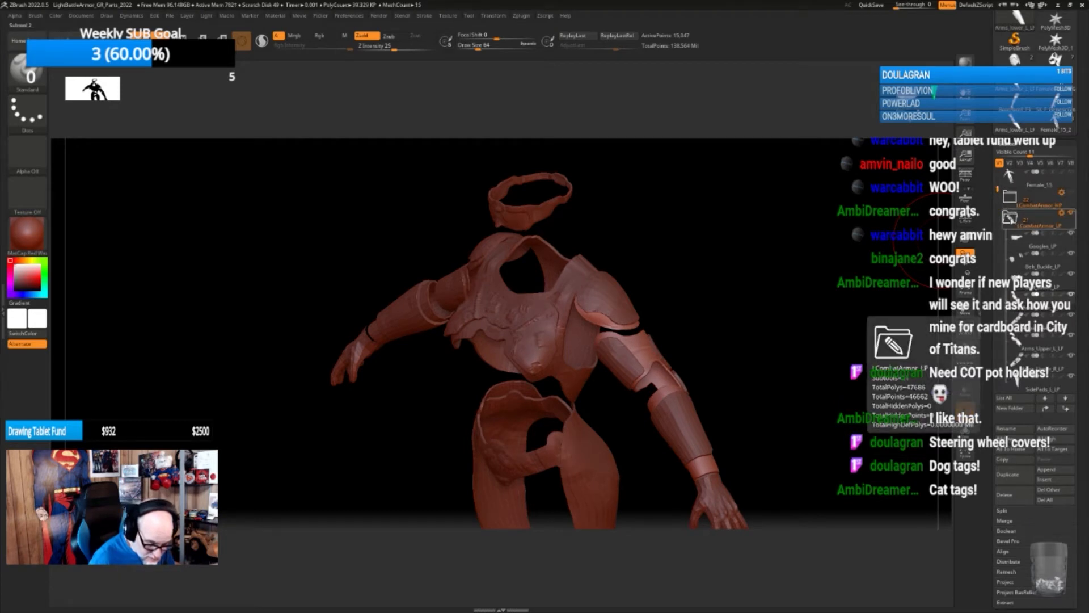
left_click_drag(1080, 276, 1081, 234)
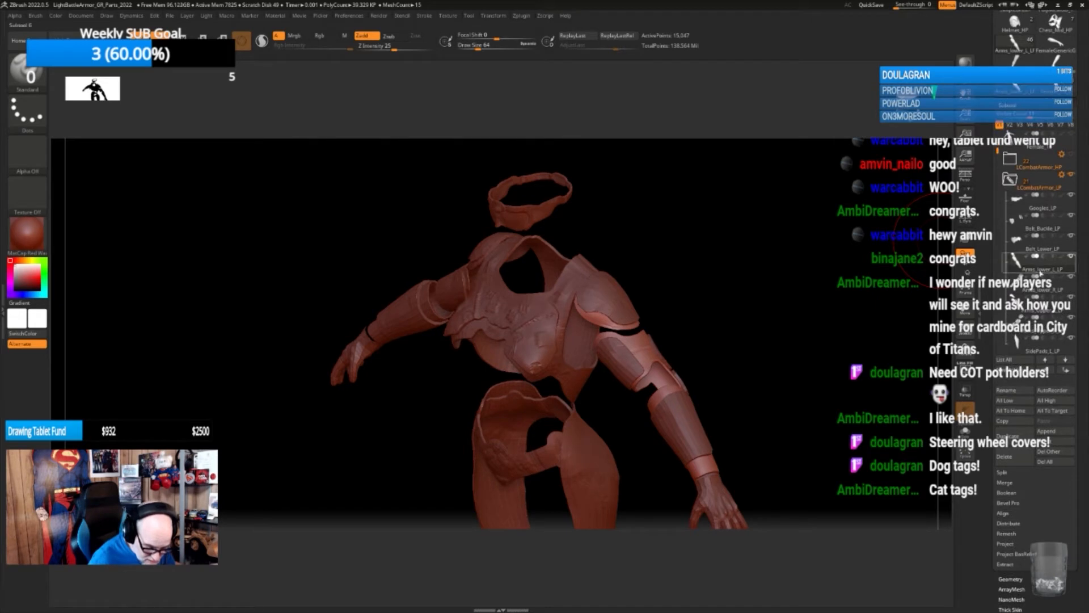
left_click_drag(999, 153, 998, 215)
Select the Chest_Mid_LP and Chest_Upper_LP subtools in turn, and minimize ZBrush to return to Substance Painter.
left_click(1038, 222)
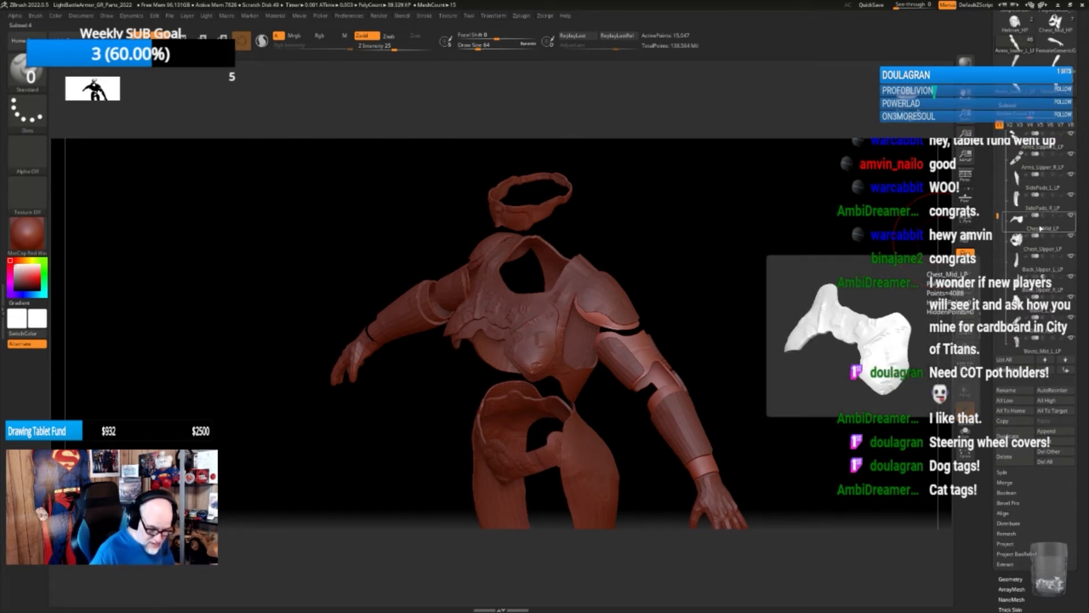
left_click(1042, 226)
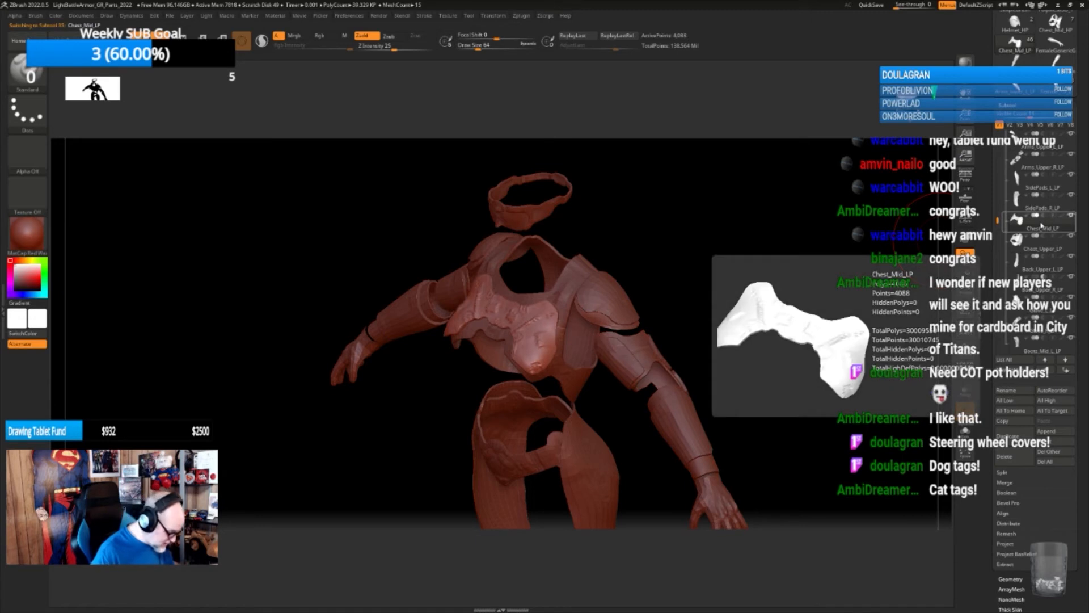
left_click(1037, 248)
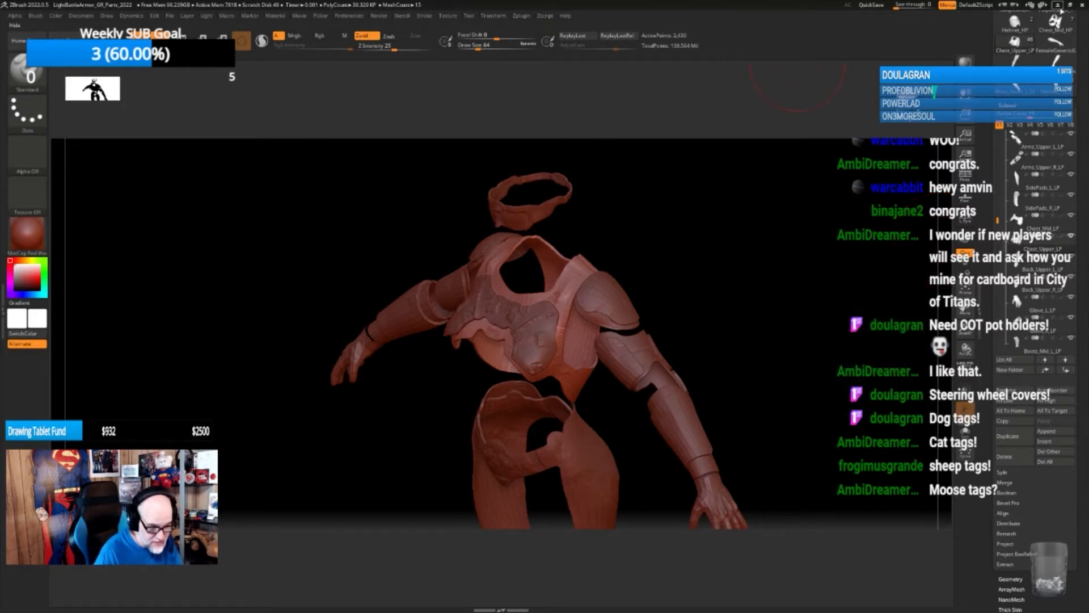
left_click(1058, 5)
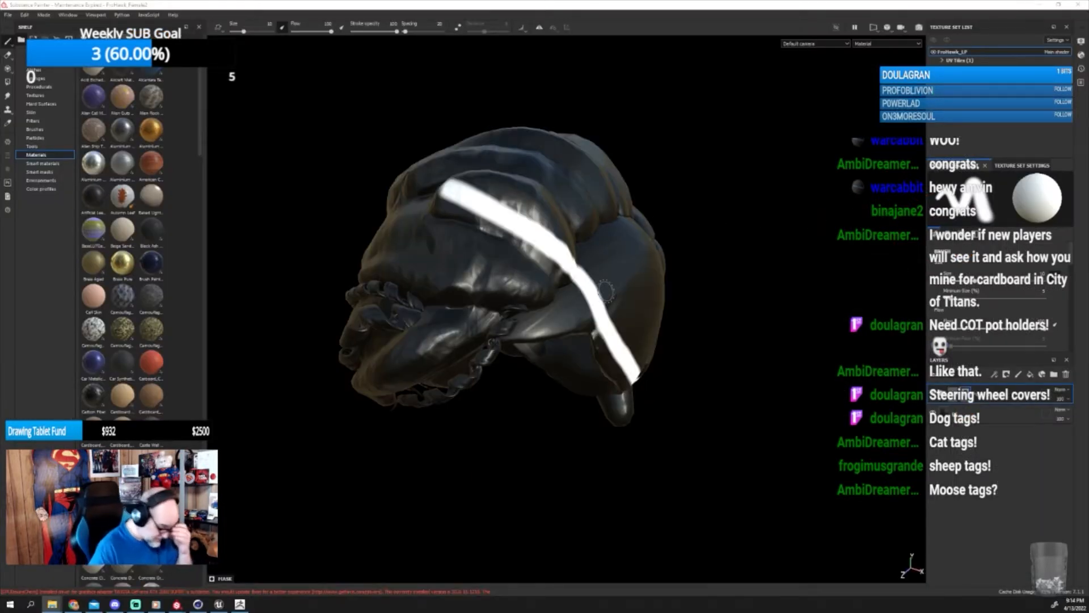
Choose the Basic Hard brush and paint a second stroke crossing the first one and running over the braid.
left_click(35, 130)
left_click(96, 164)
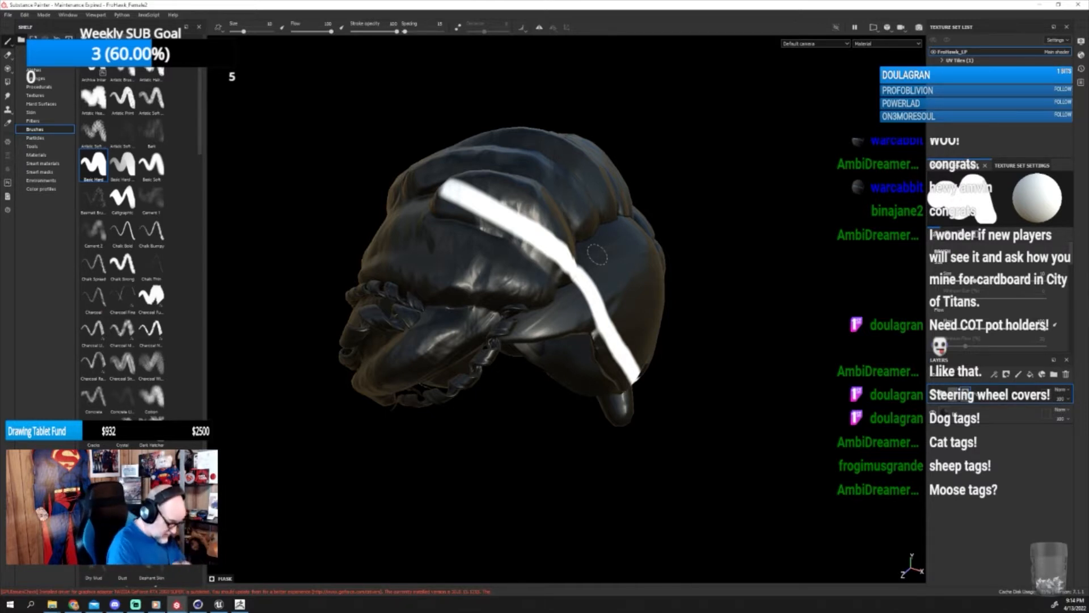
mouse_move(587, 235)
left_mouse_down()
mouse_move(565, 298)
mouse_move(505, 329)
mouse_move(480, 371)
left_mouse_up()
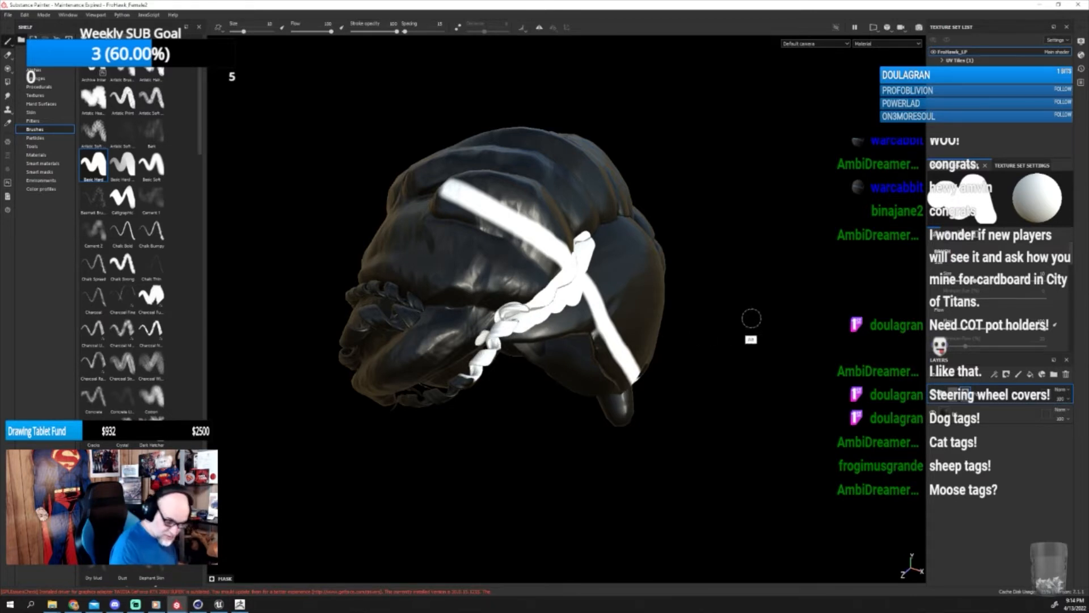
left_click_drag(737, 342, 731, 291, "alt")
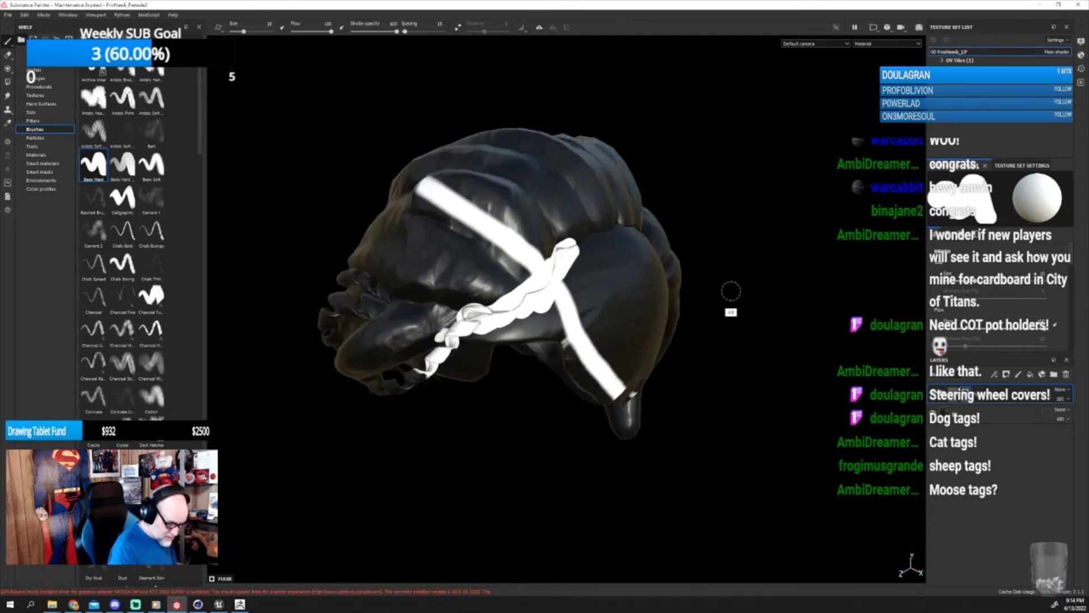
Show the 3D and UV views side by side and paint a stroke along the outer edge of the cap's UV shell.
left_click(875, 28)
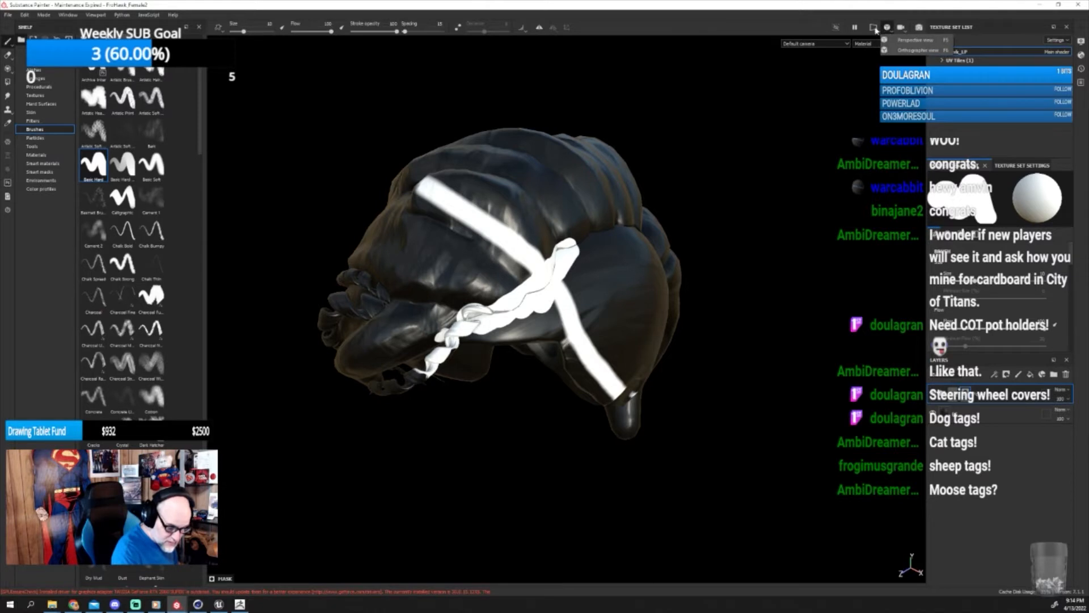
left_click(887, 29)
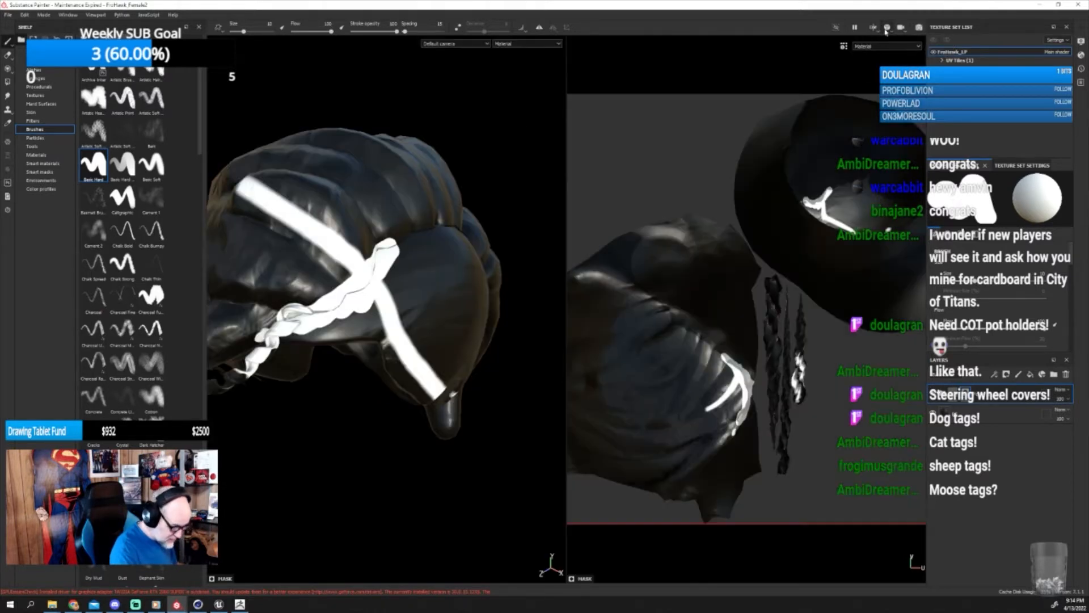
middle_click_drag(868, 365, 743, 414, "alt")
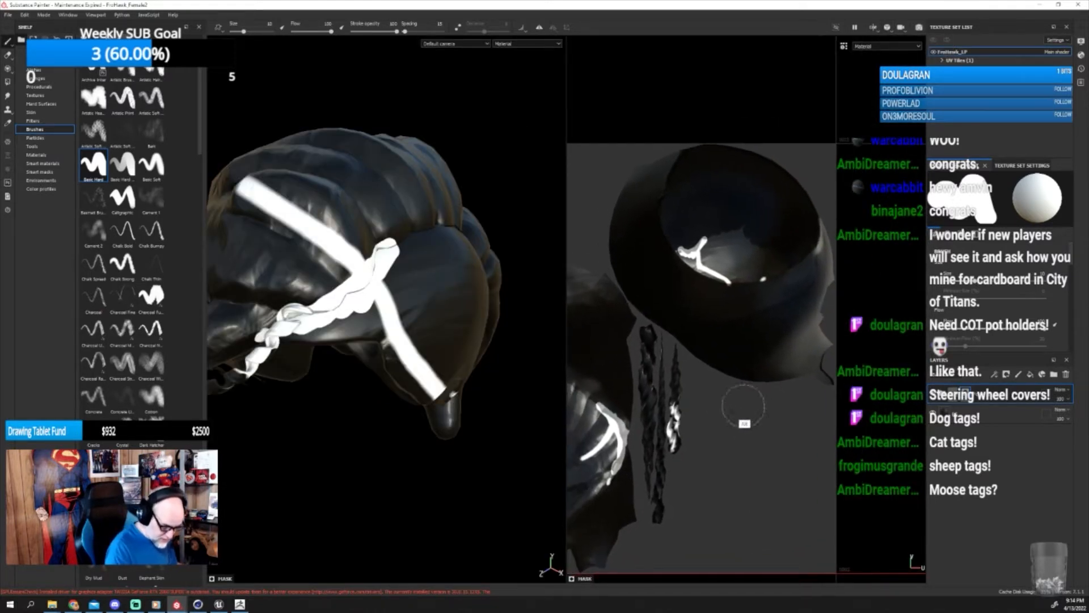
mouse_move(639, 172)
left_mouse_down()
mouse_move(615, 257)
mouse_move(624, 233)
left_mouse_up()
key("p")
key("bracketleft")
key("bracketleft")
key("bracketleft")
key("bracketleft")
key("bracketleft")
key("bracketleft")
key("bracketleft")
key("bracketleft")
key("bracketleft")
key("bracketleft")
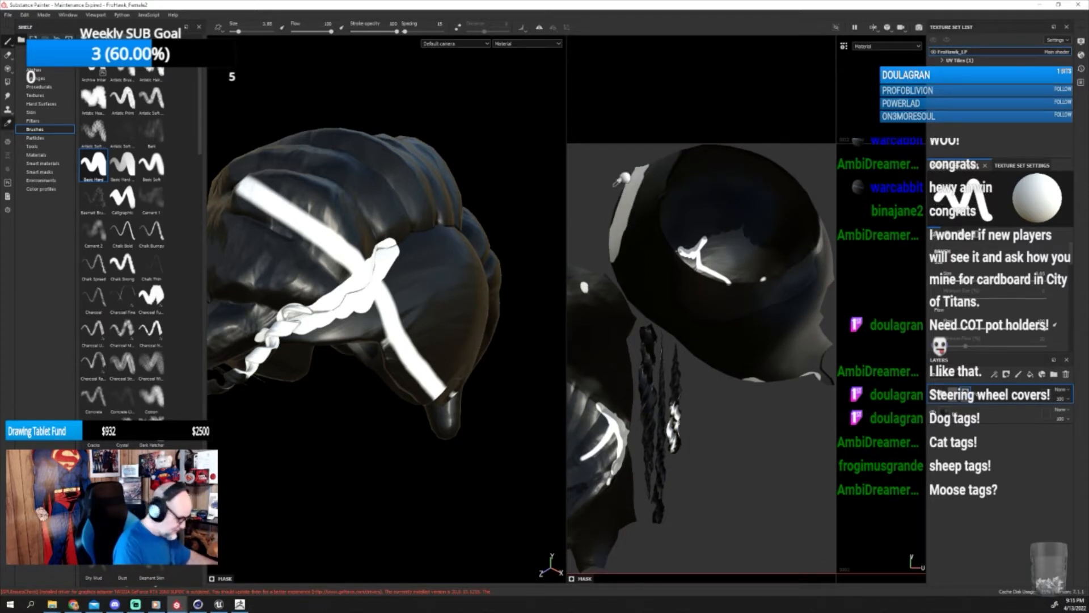
Enlarge the brush greatly and paint the cap's UV shell white.
key("bracketright")
key("bracketright")
key("bracketright")
key("bracketright")
key("bracketright")
key("bracketright")
key("bracketright")
key("bracketright")
key("bracketright")
key("bracketright")
key("bracketright")
key("bracketright")
key("bracketright")
key("bracketright")
key("bracketright")
key("bracketright")
key("bracketright")
key("bracketright")
key("bracketright")
key("bracketright")
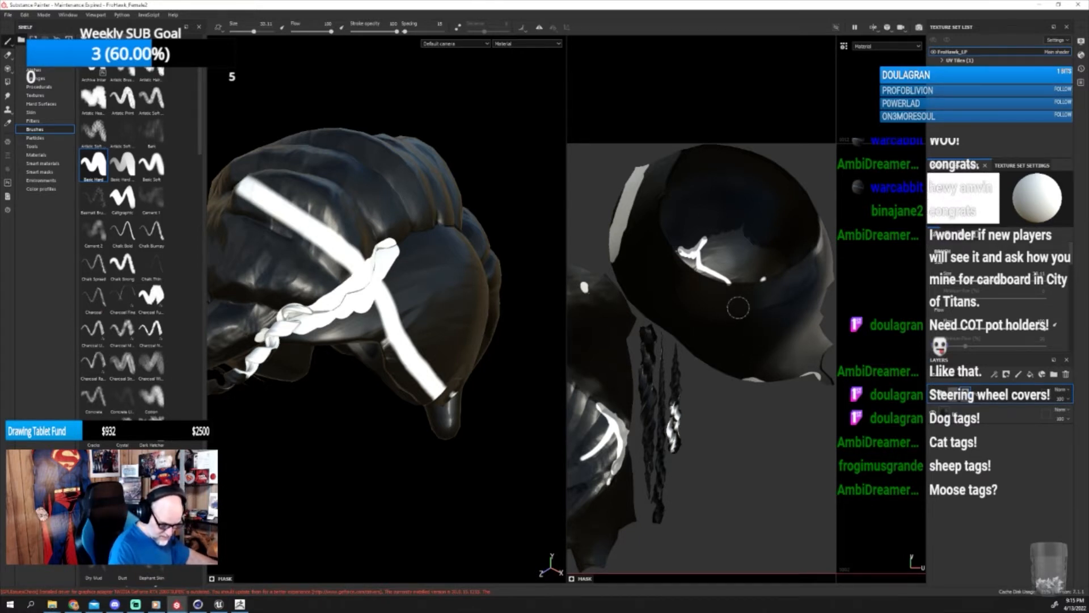
key("bracketright")
key("bracketright")
key("bracketright")
key("bracketright")
key("bracketright")
key("bracketright")
key("bracketright")
key("bracketright")
key("bracketright")
key("bracketright")
mouse_move(678, 213)
left_mouse_down()
mouse_move(645, 182)
mouse_move(620, 262)
mouse_move(684, 250)
mouse_move(752, 168)
mouse_move(790, 196)
mouse_move(703, 314)
mouse_move(717, 262)
mouse_move(748, 334)
mouse_move(805, 318)
mouse_move(822, 244)
mouse_move(756, 295)
left_mouse_up()
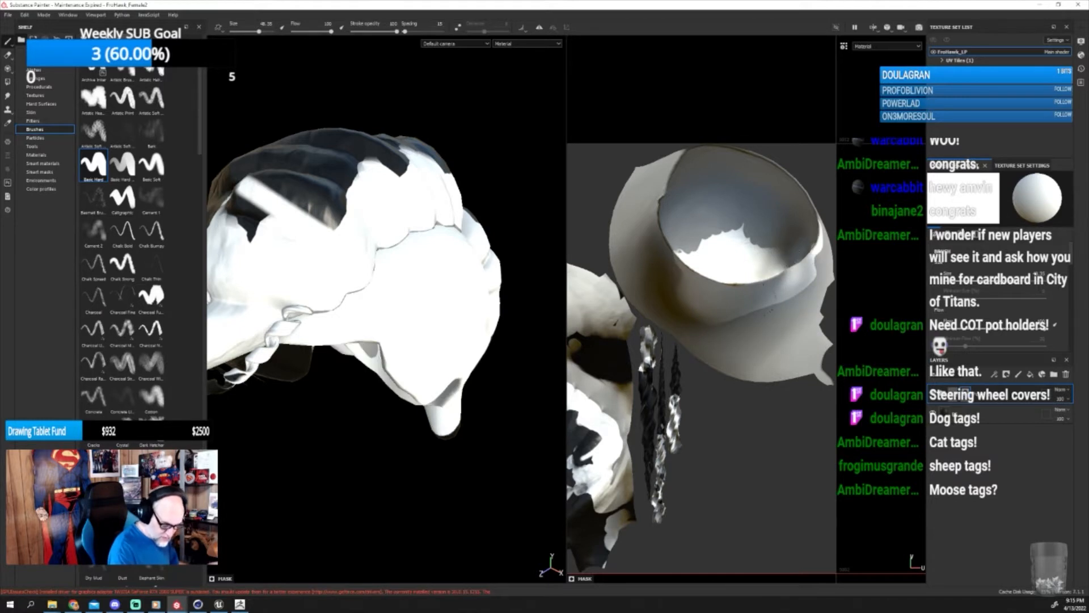
Paint the braid shells and the large hair shell white in the UV view.
mouse_move(715, 411)
left_mouse_down()
mouse_move(649, 431)
mouse_move(675, 369)
mouse_move(664, 420)
mouse_move(670, 397)
mouse_move(596, 553)
mouse_move(653, 363)
mouse_move(646, 431)
left_mouse_up()
middle_click_drag(698, 396, 803, 395)
mouse_move(633, 348)
left_mouse_down()
mouse_move(605, 371)
mouse_move(576, 341)
left_mouse_up()
middle_click_drag(613, 354, 714, 321, "alt")
mouse_move(636, 369)
left_mouse_down()
mouse_move(647, 431)
mouse_move(676, 397)
mouse_move(726, 386)
mouse_move(773, 408)
mouse_move(823, 386)
mouse_move(825, 460)
mouse_move(817, 430)
left_mouse_up()
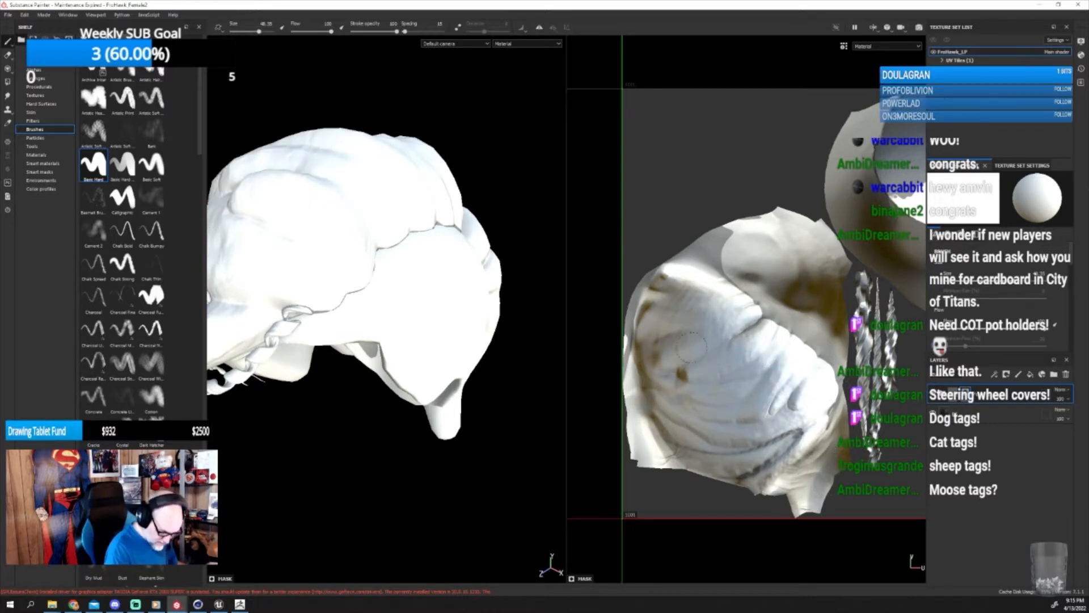
Check the painted UV shells, return to the 3D-only view, and inspect the hair's white coverage from above.
middle_click_drag(720, 327, 633, 442, "alt")
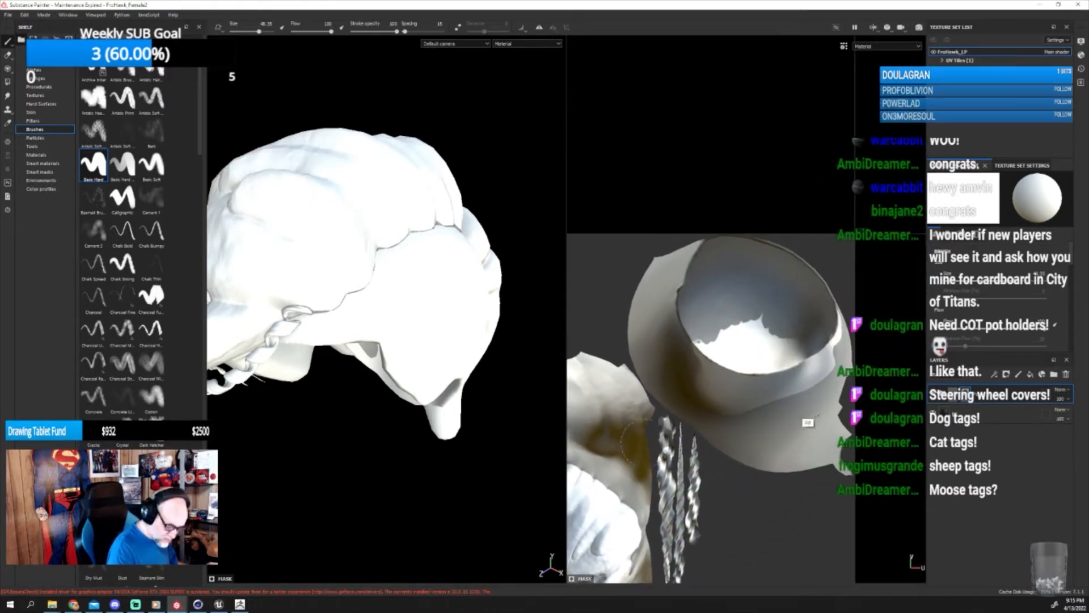
middle_click_drag(822, 425, 818, 392, "alt")
left_click_drag(818, 391, 791, 352, "alt")
left_click(873, 28)
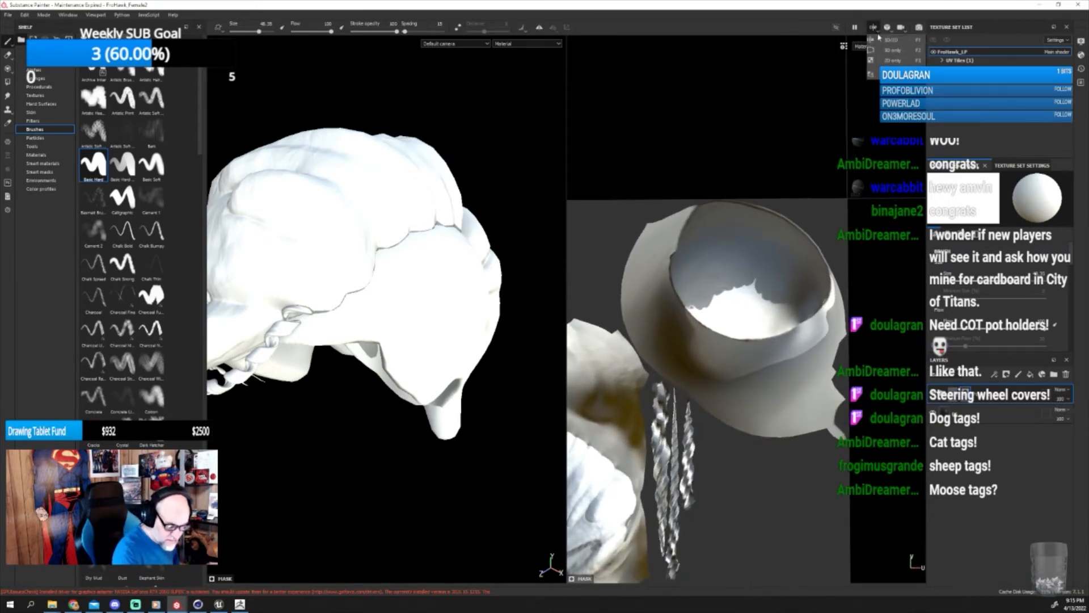
left_click(891, 50)
mouse_move(701, 397)
left_mouse_down("alt")
mouse_move(785, 392)
mouse_move(845, 307)
mouse_move(732, 348)
mouse_move(712, 445)
mouse_move(727, 389)
mouse_move(712, 384)
mouse_move(708, 408)
left_mouse_up("alt")
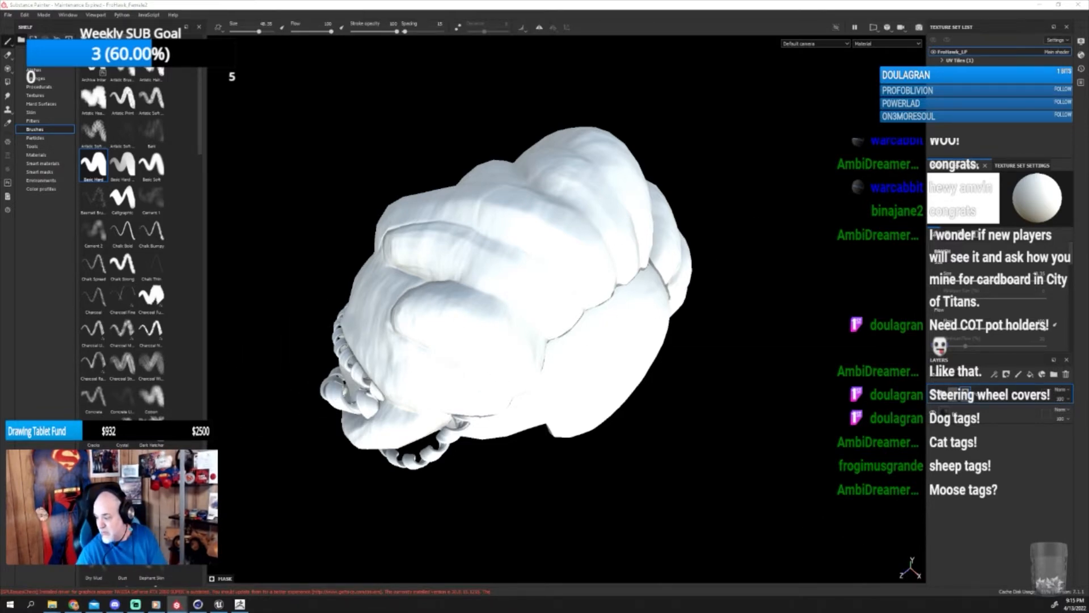
Switch to the FroHawk_Female project window and move it off this screen to uncover the FroHawk_Female2 project.
key("alt+Tab")
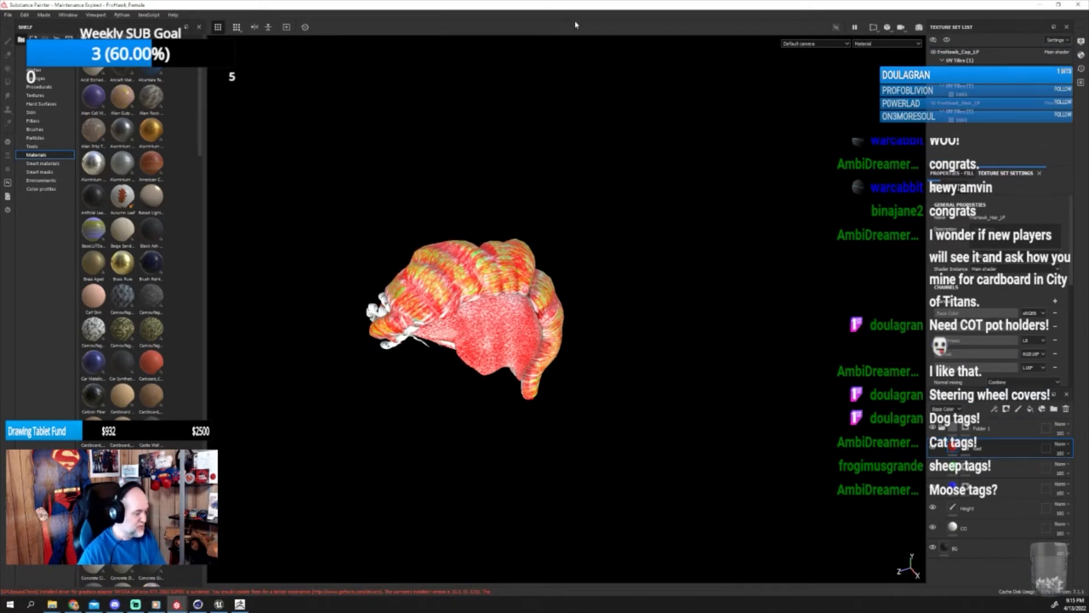
left_click_drag(577, 14, 1088, 136)
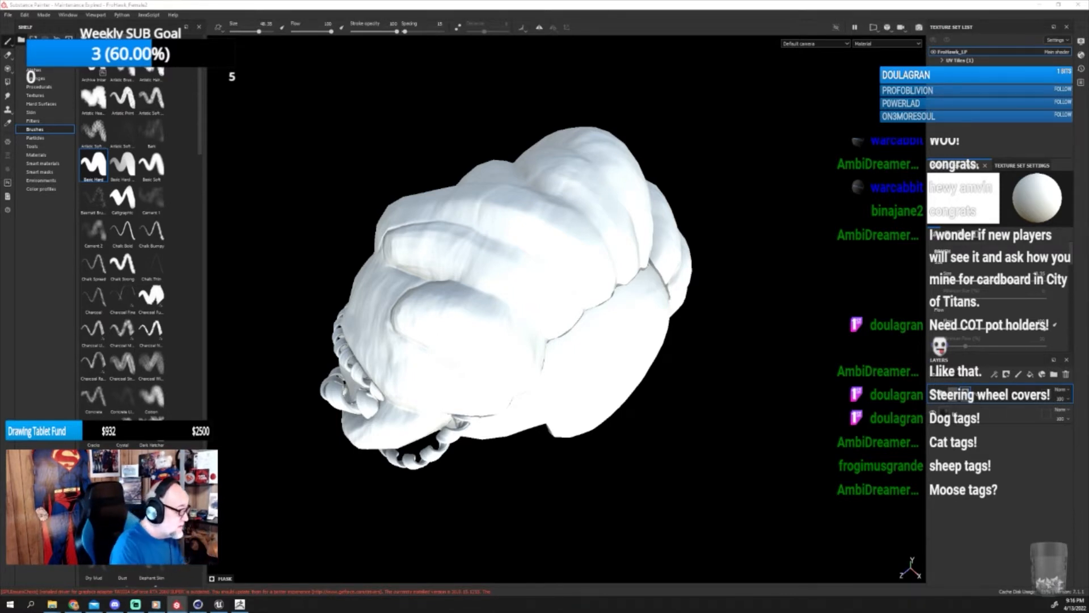
Turn the hair to its shaved side, choose the Dots brush, and set the Red layer's mask paint to white.
left_click_drag(689, 450, 652, 397, "alt")
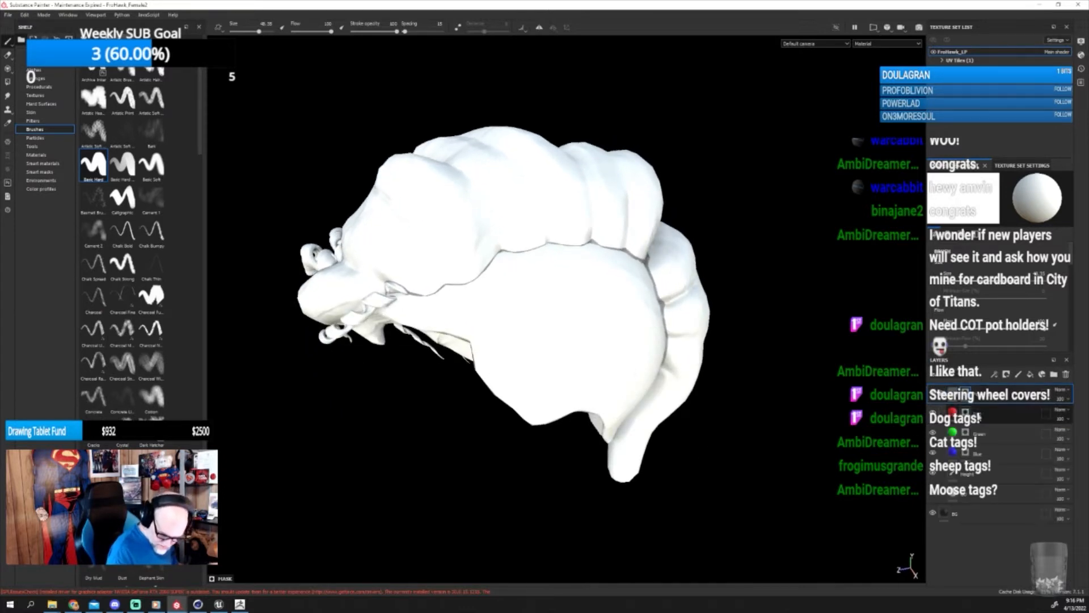
mouse_move(732, 369)
left_mouse_down("alt")
mouse_move(737, 354)
mouse_move(676, 322)
mouse_move(620, 408)
mouse_move(633, 409)
left_mouse_up("alt")
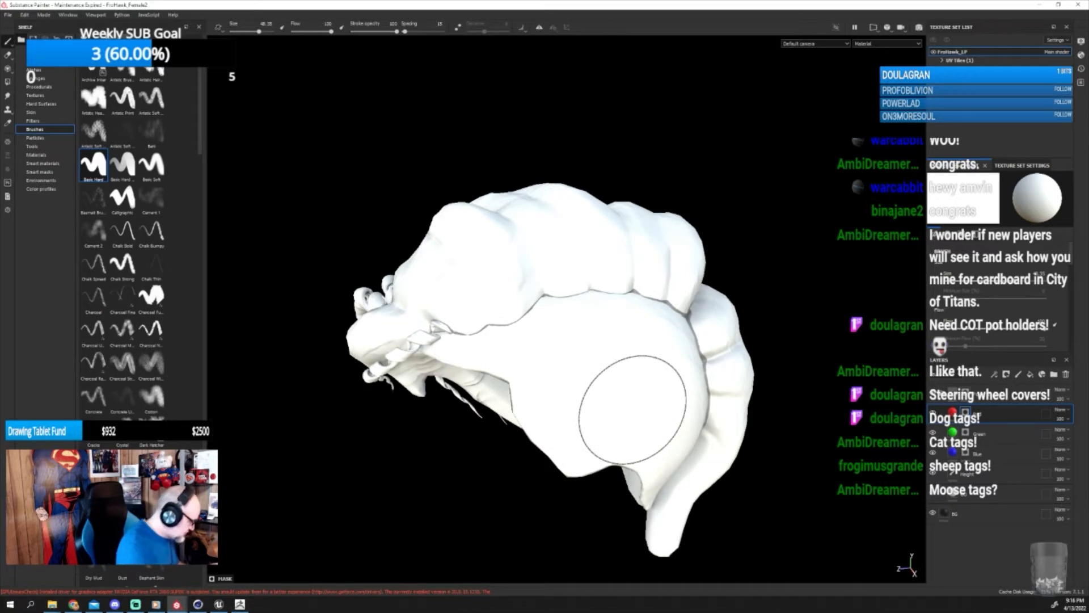
left_click_drag(200, 123, 203, 169)
left_click(132, 329)
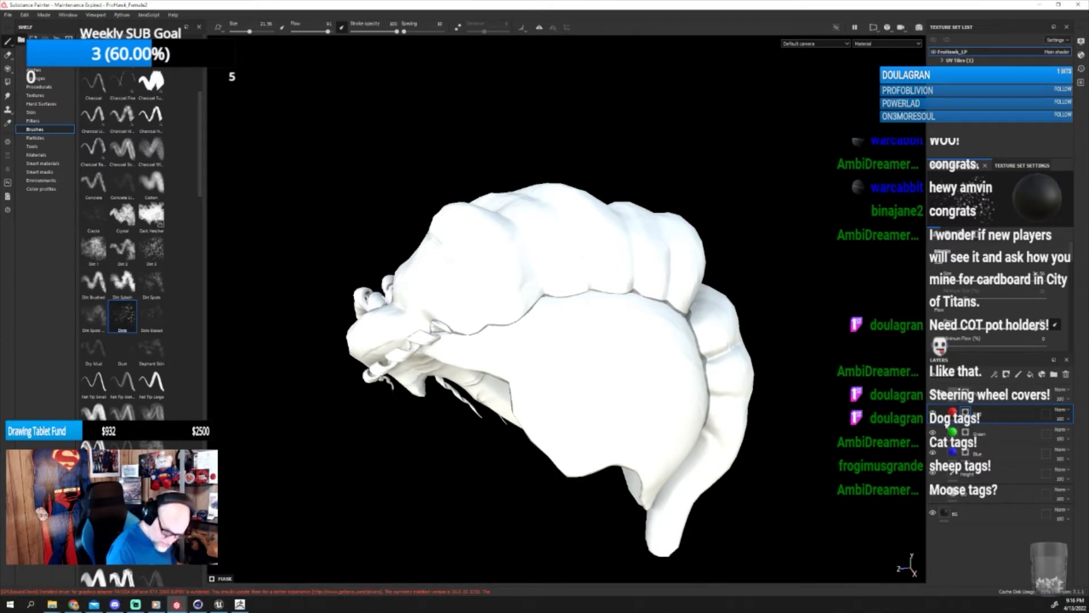
left_click_drag(854, 453, 860, 441, "alt")
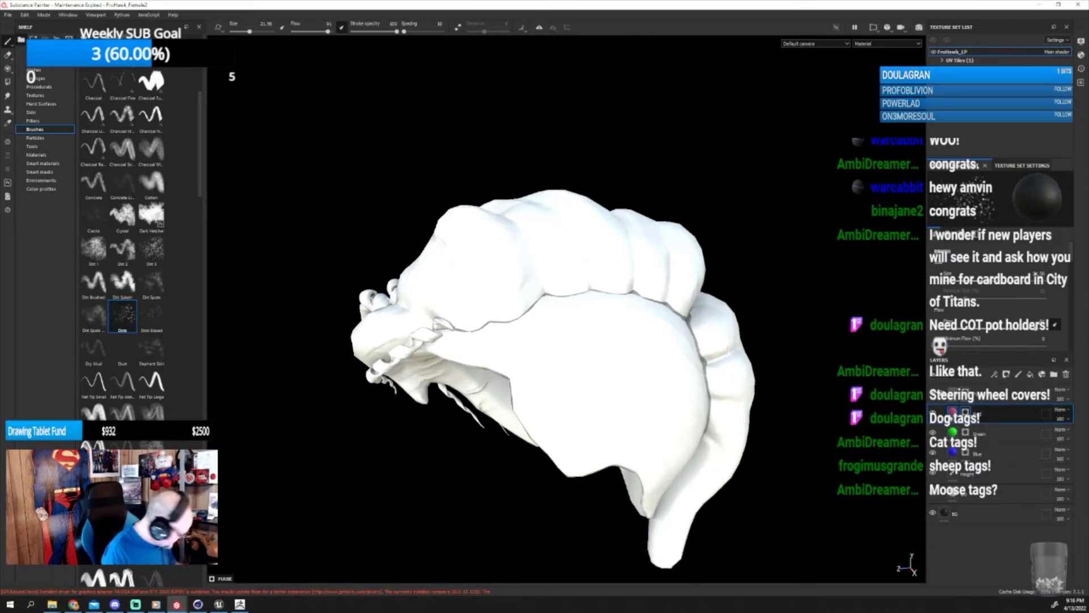
key("x")
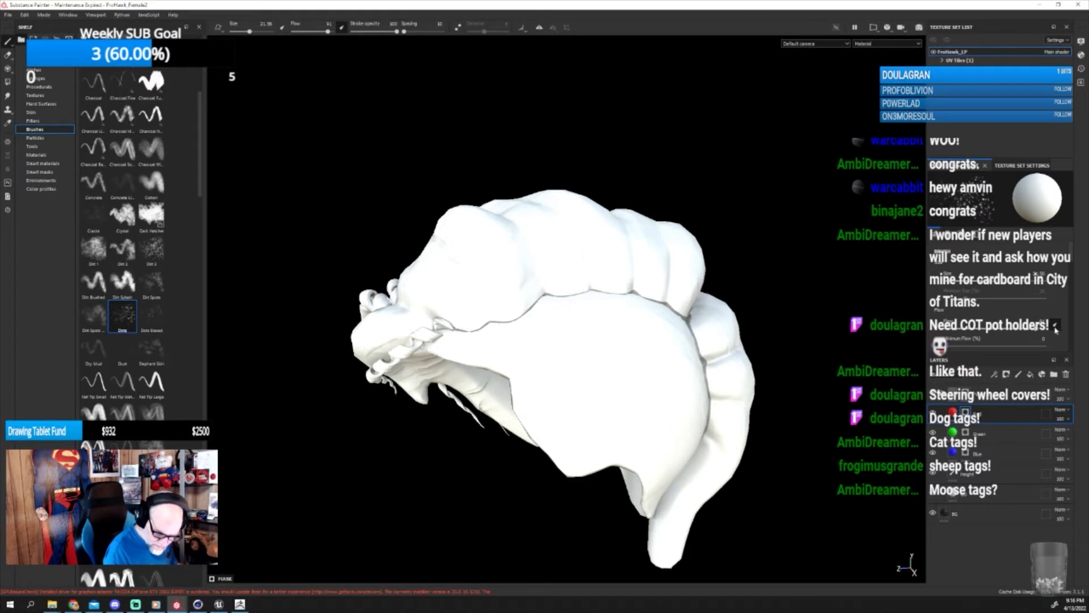
Paint red dots over the front and middle of the shaved side on the Red layer's mask.
mouse_move(636, 386)
left_mouse_down()
mouse_move(653, 395)
mouse_move(463, 348)
mouse_move(598, 312)
mouse_move(606, 329)
mouse_move(551, 403)
left_mouse_up()
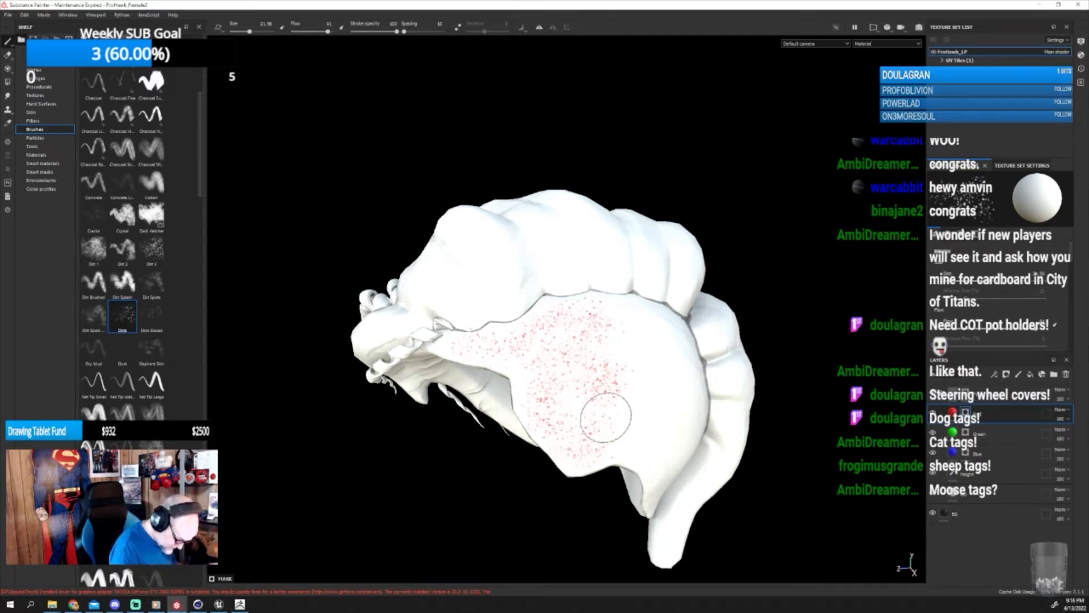
left_click_drag(618, 423, 634, 414, "alt")
mouse_move(602, 310)
left_mouse_down()
mouse_move(635, 299)
mouse_move(681, 335)
mouse_move(695, 424)
mouse_move(671, 478)
mouse_move(641, 468)
mouse_move(617, 435)
mouse_move(627, 346)
mouse_move(656, 340)
mouse_move(681, 384)
mouse_move(664, 438)
mouse_move(637, 356)
mouse_move(590, 311)
mouse_move(546, 311)
mouse_move(507, 329)
mouse_move(475, 318)
mouse_move(533, 359)
mouse_move(597, 428)
mouse_move(647, 452)
mouse_move(658, 476)
mouse_move(674, 400)
mouse_move(634, 358)
mouse_move(562, 354)
mouse_move(570, 381)
left_mouse_up()
mouse_move(675, 369)
left_mouse_down("alt")
mouse_move(759, 415)
mouse_move(790, 462)
mouse_move(734, 441)
left_mouse_up("alt")
Reduce the brush size and fill the rest of the shaved side with red dots up to its edges.
key("bracketleft")
key("bracketleft")
key("bracketleft")
key("bracketleft")
key("bracketleft")
mouse_move(599, 341)
left_mouse_down()
mouse_move(558, 348)
mouse_move(528, 383)
mouse_move(452, 408)
left_mouse_up()
mouse_move(527, 420)
left_mouse_down("alt")
mouse_move(624, 389)
mouse_move(559, 360)
left_mouse_up("alt")
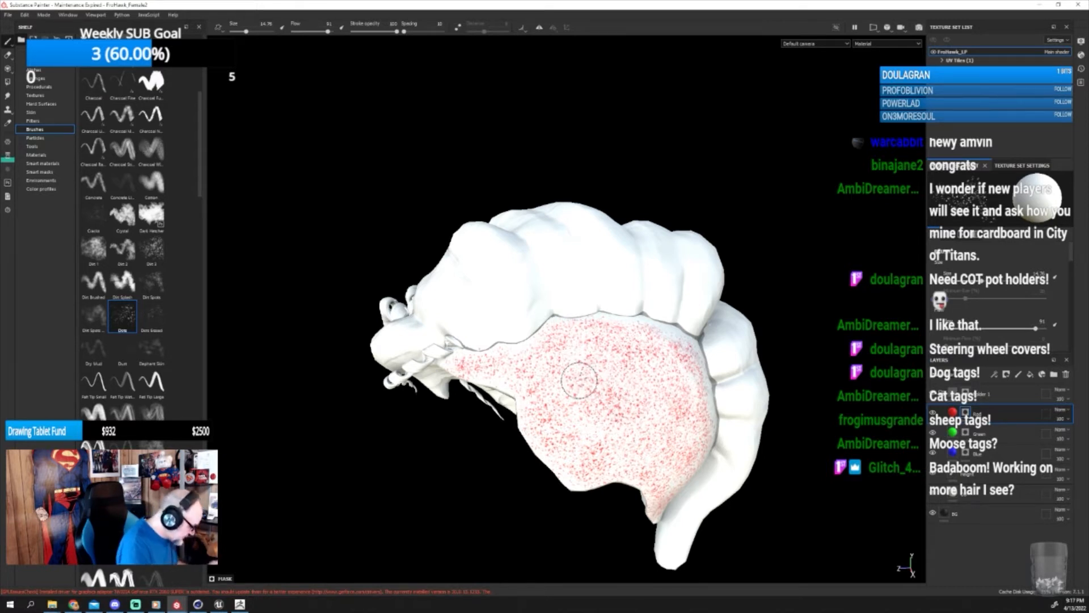
Browse the brush library and choose a brush with a dense, short-streak tip for the Red layer's mask.
left_click_drag(199, 185, 200, 270)
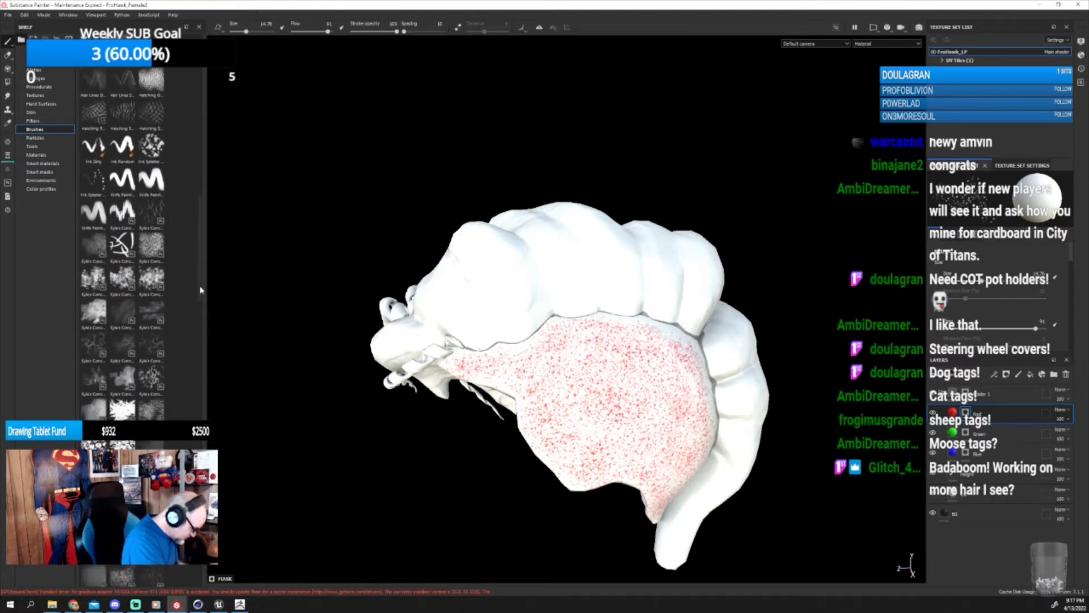
left_click_drag(201, 321, 202, 331)
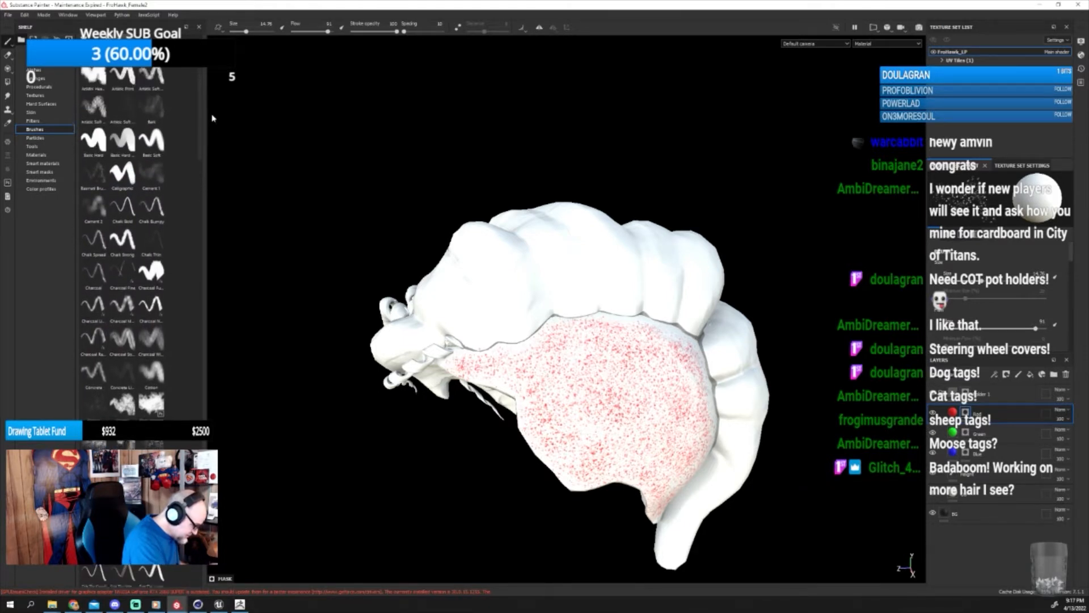
left_click_drag(212, 115, 207, 167)
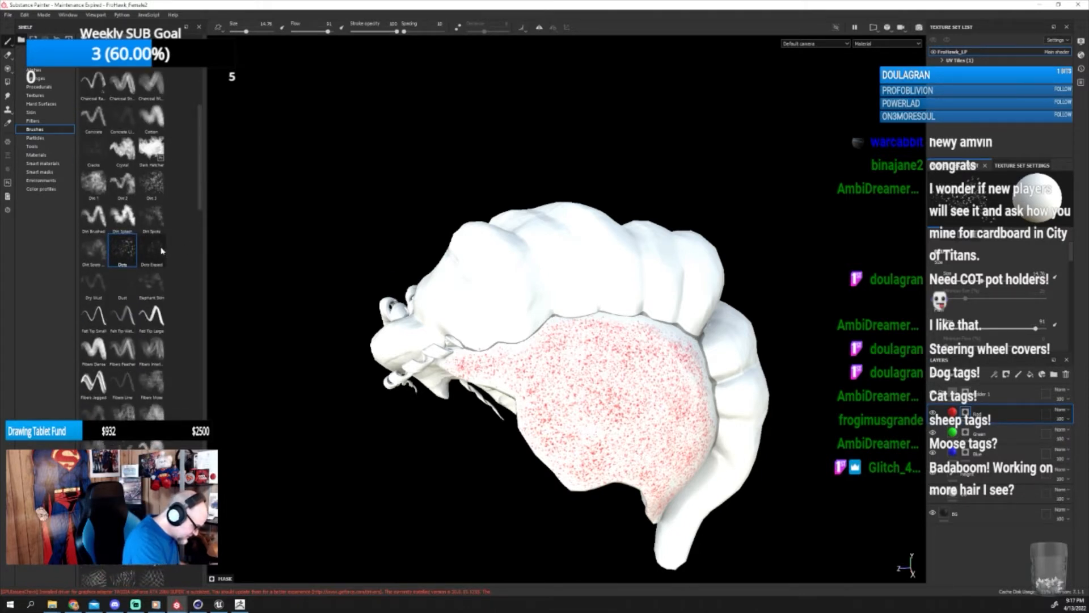
left_click_drag(201, 195, 202, 251)
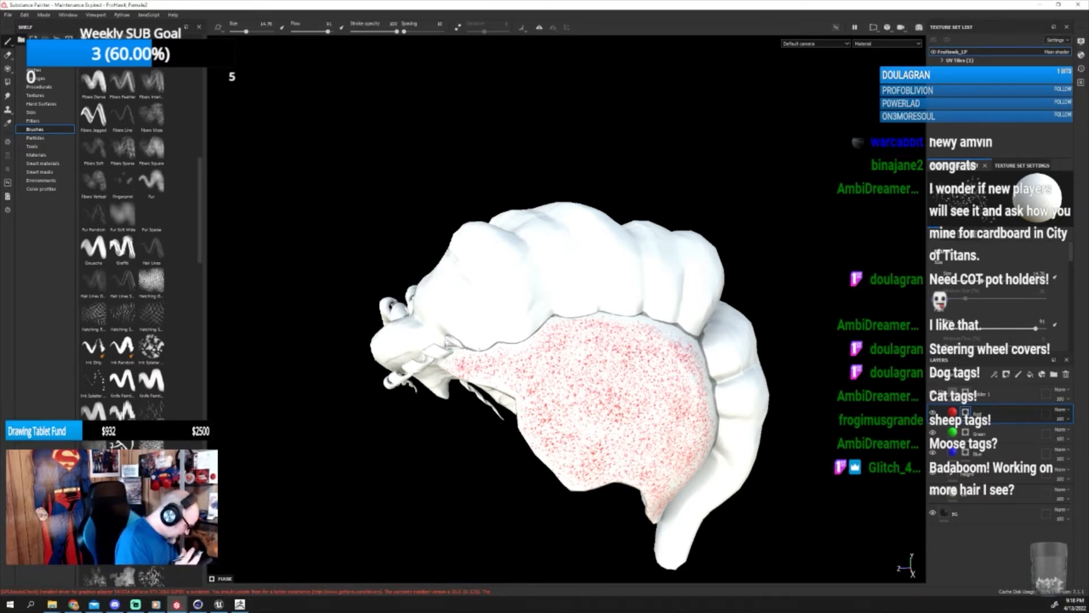
left_click(152, 446)
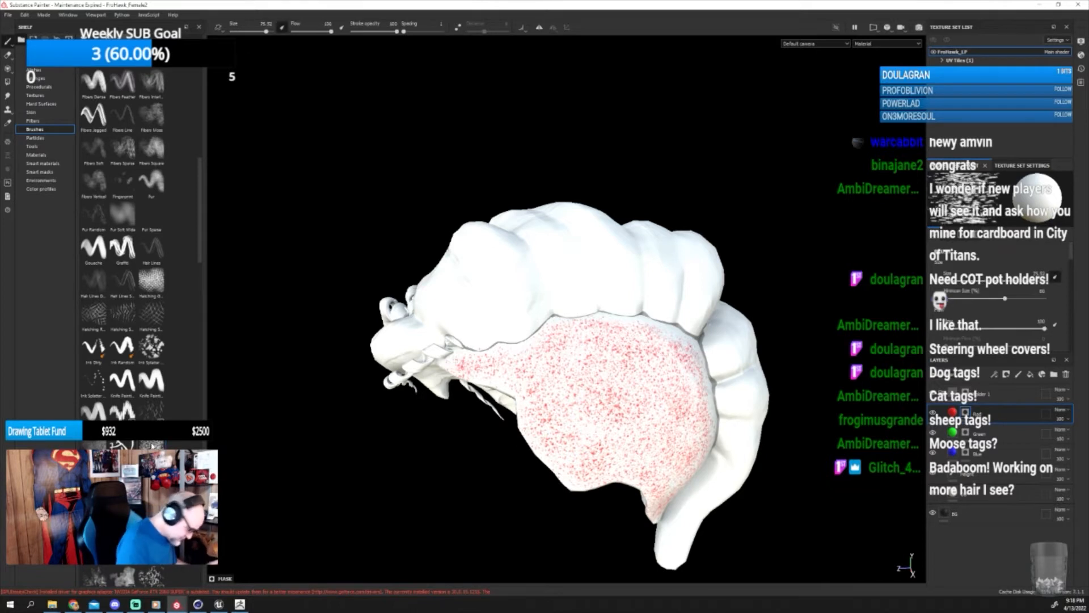
Reduce the brush size and paint dense red stubble over the whole shaved side on the Red layer's mask.
left_click(611, 418)
key("bracketleft")
key("bracketleft")
key("bracketleft")
key("bracketleft")
key("bracketleft")
key("bracketleft")
key("bracketleft")
key("bracketleft")
key("bracketleft")
key("bracketleft")
key("bracketleft")
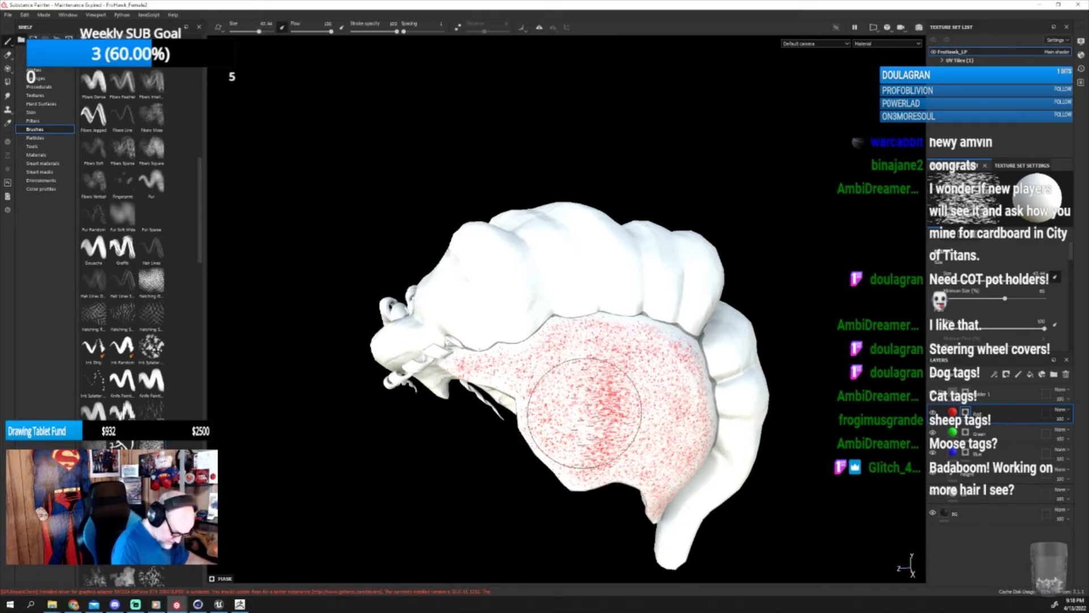
mouse_move(583, 432)
left_mouse_down()
mouse_move(561, 431)
mouse_move(495, 374)
mouse_move(595, 426)
mouse_move(630, 417)
mouse_move(612, 391)
mouse_move(629, 361)
mouse_move(564, 375)
left_mouse_up()
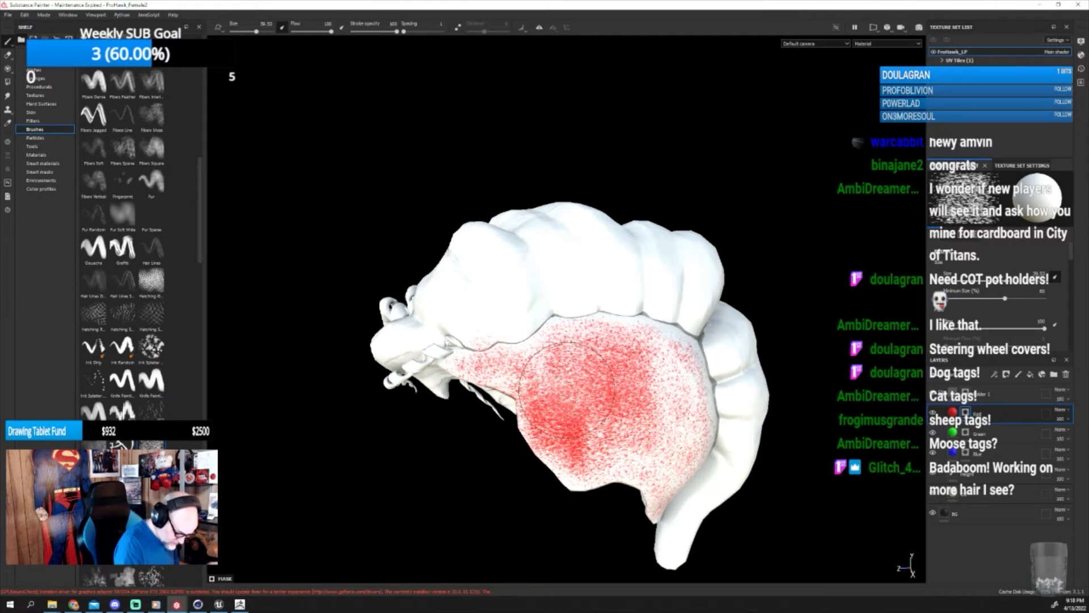
left_click_drag(689, 474, 578, 438, "alt")
mouse_move(691, 395)
left_mouse_down()
mouse_move(669, 352)
mouse_move(672, 299)
left_mouse_up()
mouse_move(688, 355)
left_mouse_down()
mouse_move(704, 443)
mouse_move(670, 372)
mouse_move(703, 443)
mouse_move(606, 384)
mouse_move(596, 394)
mouse_move(624, 476)
mouse_move(601, 448)
mouse_move(658, 487)
mouse_move(716, 461)
mouse_move(701, 388)
mouse_move(669, 339)
mouse_move(627, 307)
mouse_move(607, 318)
mouse_move(590, 352)
mouse_move(533, 335)
mouse_move(570, 428)
mouse_move(684, 539)
mouse_move(706, 530)
mouse_move(732, 419)
mouse_move(695, 327)
mouse_move(669, 301)
mouse_move(589, 286)
mouse_move(505, 318)
mouse_move(630, 383)
left_mouse_up()
left_click_drag(720, 446, 783, 433, "alt")
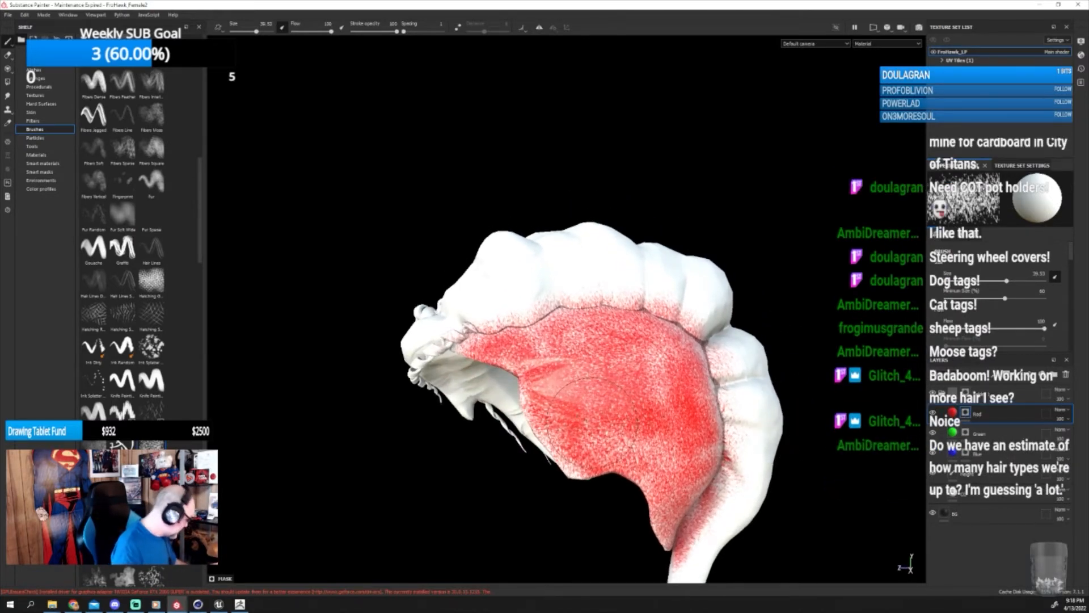
Using a small Basic Hard brush painting black on the Red layer's mask, erase the red overspray from the rear hair roll beside the shaved side.
left_click(42, 130)
left_click(94, 166)
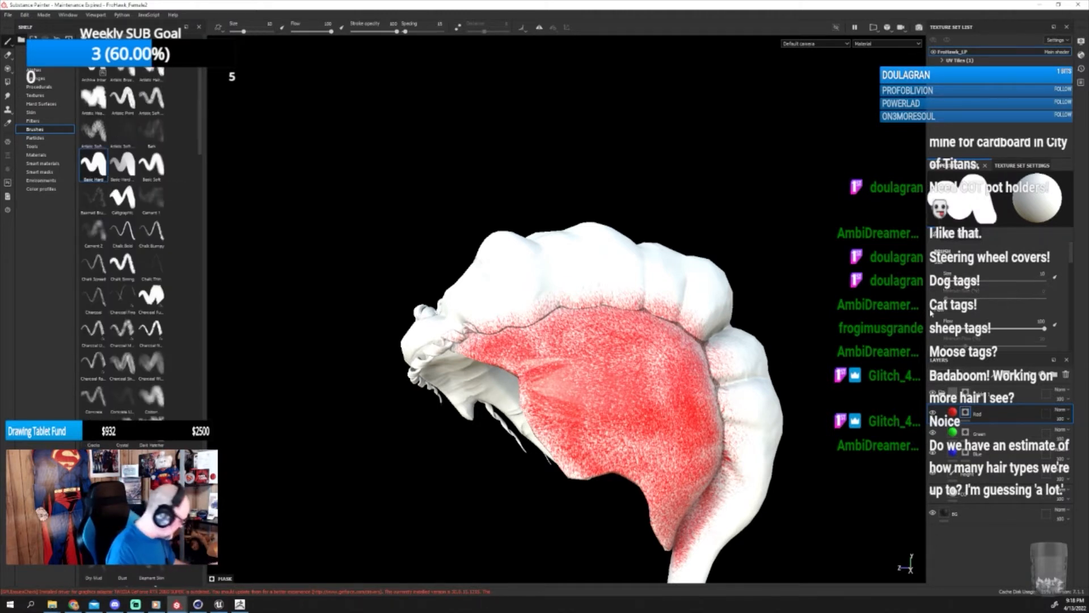
key("bracketleft")
key("bracketleft")
key("bracketleft")
key("bracketleft")
key("bracketleft")
key("bracketleft")
key("bracketleft")
key("bracketleft")
key("bracketleft")
key("bracketleft")
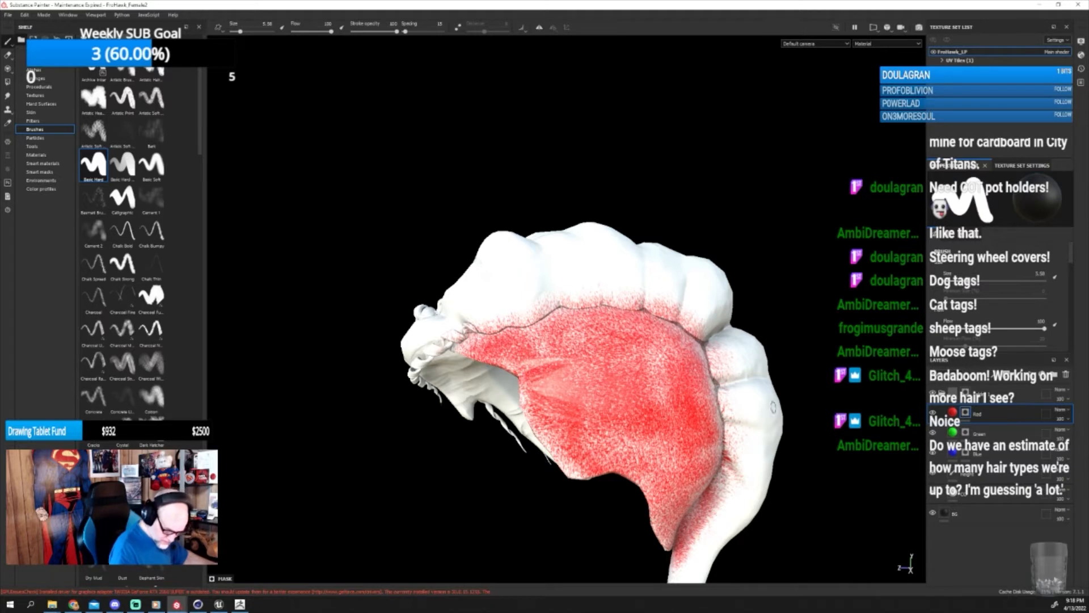
mouse_move(820, 450)
left_mouse_down("alt")
mouse_move(760, 496)
mouse_move(757, 346)
left_mouse_up("alt")
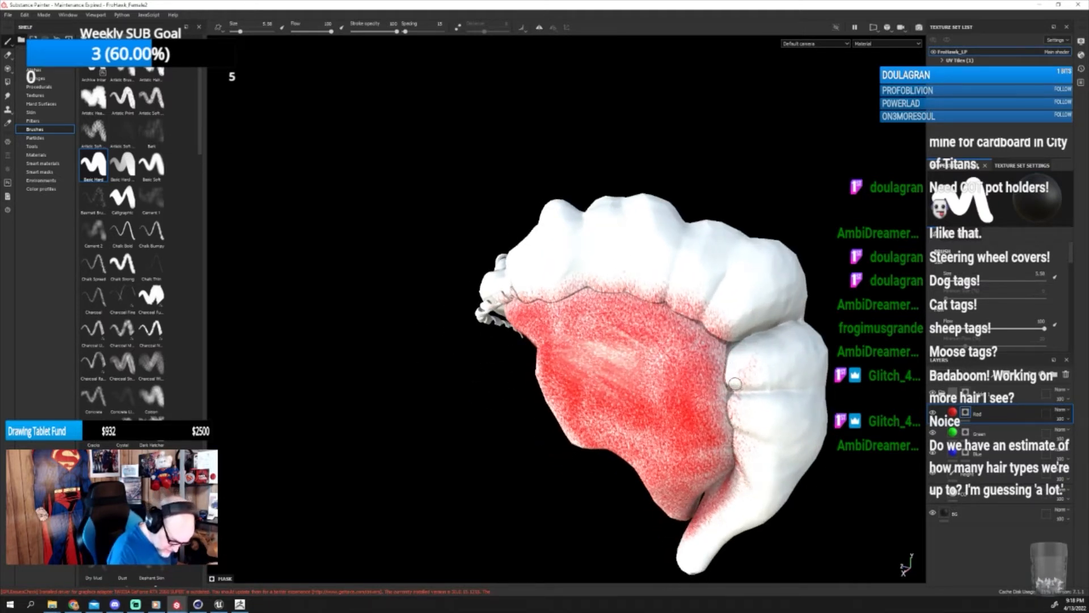
mouse_move(743, 376)
left_mouse_down("alt")
mouse_move(760, 401)
mouse_move(737, 386)
left_mouse_up("alt")
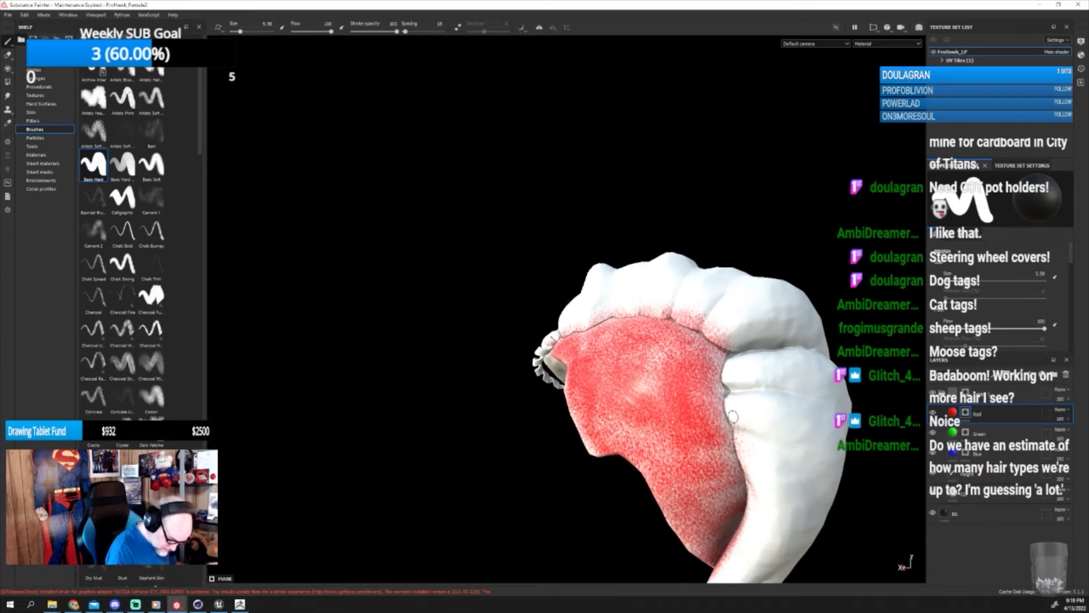
mouse_move(789, 440)
left_mouse_down("alt")
mouse_move(737, 414)
mouse_move(724, 377)
mouse_move(753, 345)
left_mouse_up("alt")
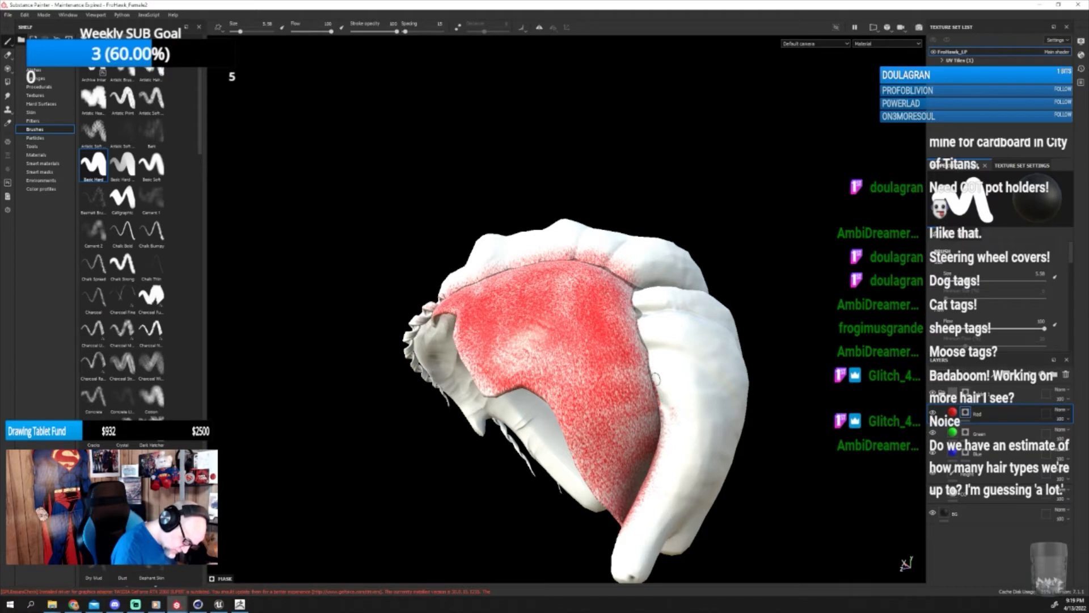
Turn to the underside of the hair and erase the red from the inner surface of the shaved side.
mouse_move(693, 433)
left_mouse_down("alt")
mouse_move(706, 460)
mouse_move(671, 411)
mouse_move(645, 466)
mouse_move(664, 452)
mouse_move(670, 494)
mouse_move(640, 464)
mouse_move(618, 530)
mouse_move(749, 479)
mouse_move(719, 503)
mouse_move(739, 505)
mouse_move(606, 507)
mouse_move(709, 499)
mouse_move(803, 459)
mouse_move(713, 496)
mouse_move(640, 501)
mouse_move(681, 507)
mouse_move(734, 475)
mouse_move(624, 508)
left_mouse_up("alt")
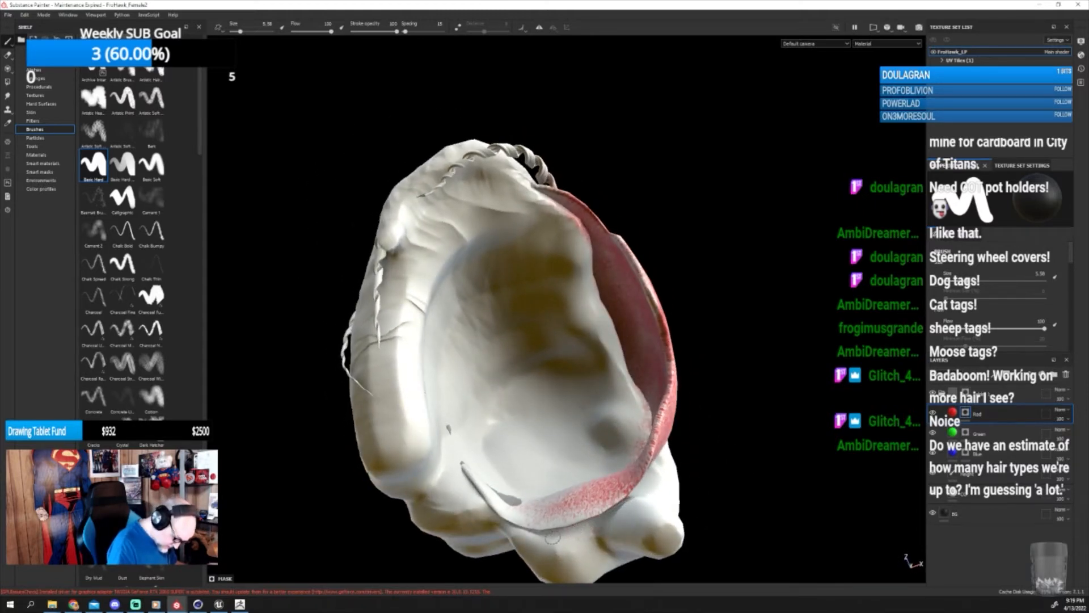
left_click_drag(534, 530, 663, 595, "alt")
middle_click_drag(675, 548, 690, 393, "alt")
mouse_move(699, 399)
left_mouse_down("alt")
mouse_move(778, 457)
mouse_move(708, 459)
left_mouse_up("alt")
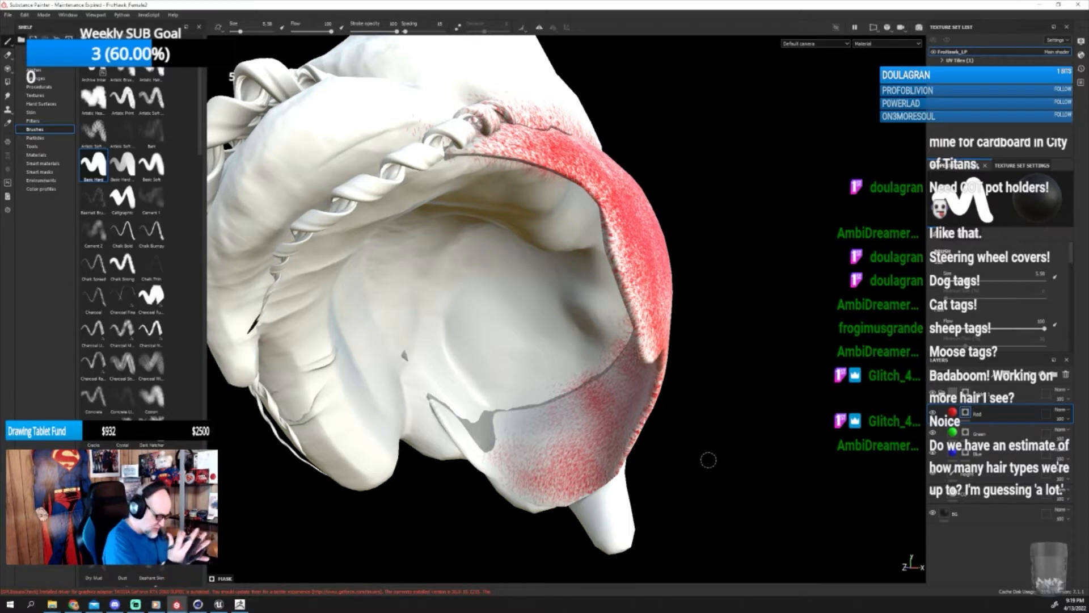
mouse_move(501, 435)
left_mouse_down()
mouse_move(481, 435)
mouse_move(508, 423)
mouse_move(529, 495)
mouse_move(524, 421)
left_mouse_up()
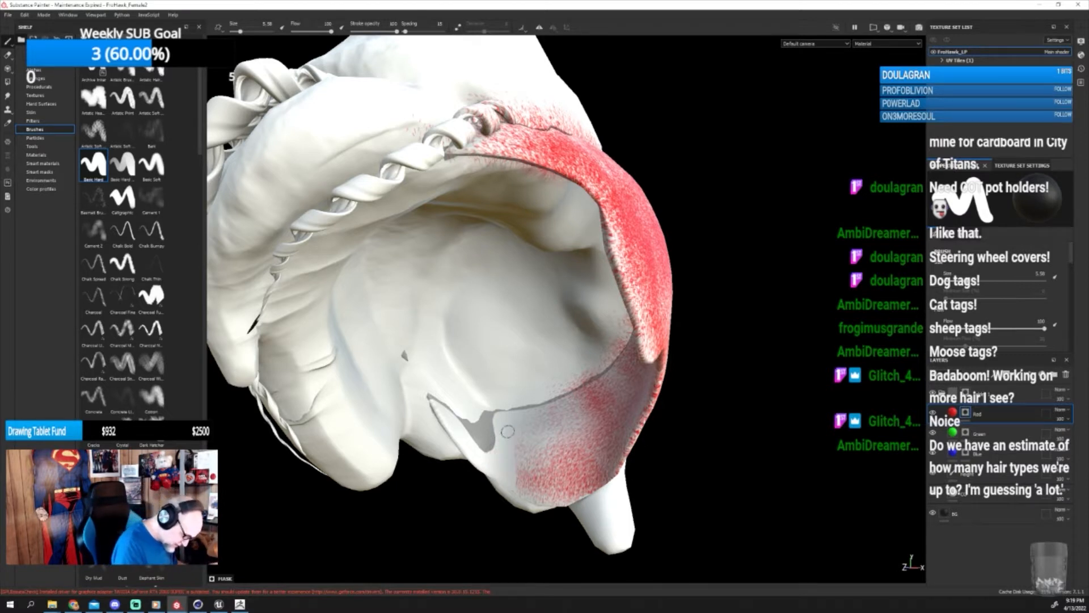
mouse_move(569, 393)
left_mouse_down()
mouse_move(559, 494)
mouse_move(597, 478)
left_mouse_up()
mouse_move(686, 414)
left_mouse_down("alt")
mouse_move(769, 394)
mouse_move(718, 383)
left_mouse_up("alt")
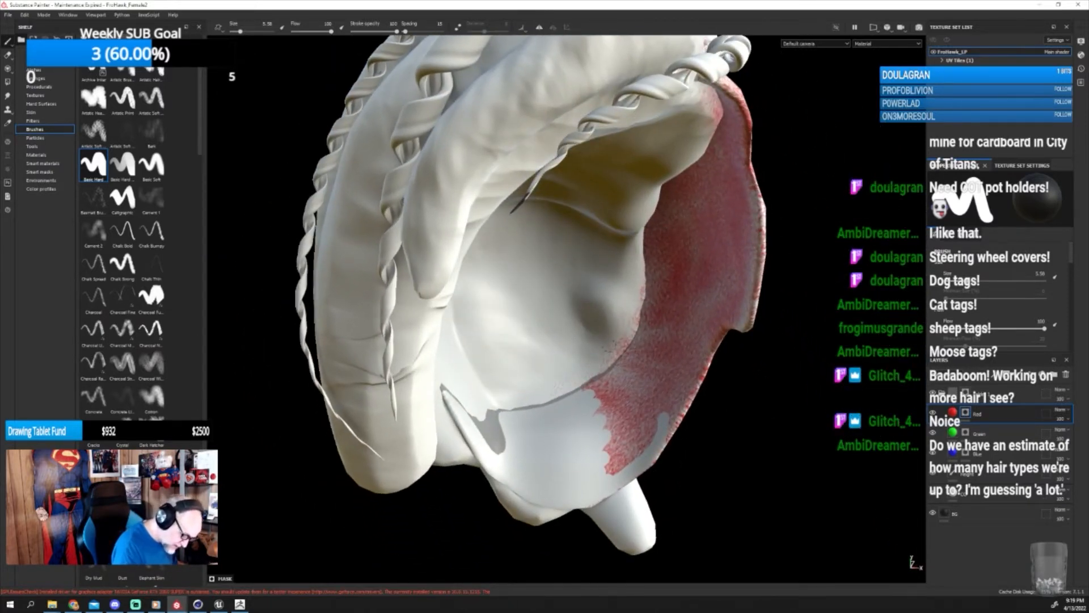
mouse_move(625, 301)
left_mouse_down()
mouse_move(603, 381)
mouse_move(618, 459)
mouse_move(630, 463)
mouse_move(646, 420)
mouse_move(644, 380)
mouse_move(609, 380)
mouse_move(665, 412)
mouse_move(716, 377)
left_mouse_up()
mouse_move(571, 366)
left_mouse_down()
mouse_move(562, 443)
mouse_move(573, 403)
mouse_move(602, 499)
mouse_move(624, 449)
left_mouse_up()
mouse_move(669, 420)
left_mouse_down("alt")
mouse_move(479, 445)
mouse_move(590, 508)
mouse_move(649, 384)
mouse_move(752, 397)
mouse_move(658, 422)
mouse_move(659, 390)
mouse_move(696, 355)
mouse_move(707, 169)
left_mouse_up("alt")
mouse_move(691, 227)
left_mouse_down()
mouse_move(698, 205)
mouse_move(686, 261)
mouse_move(632, 278)
mouse_move(596, 323)
mouse_move(582, 375)
mouse_move(641, 290)
mouse_move(689, 272)
mouse_move(595, 403)
mouse_move(629, 334)
mouse_move(610, 465)
mouse_move(670, 340)
mouse_move(644, 346)
mouse_move(677, 323)
mouse_move(678, 392)
mouse_move(695, 329)
left_mouse_up()
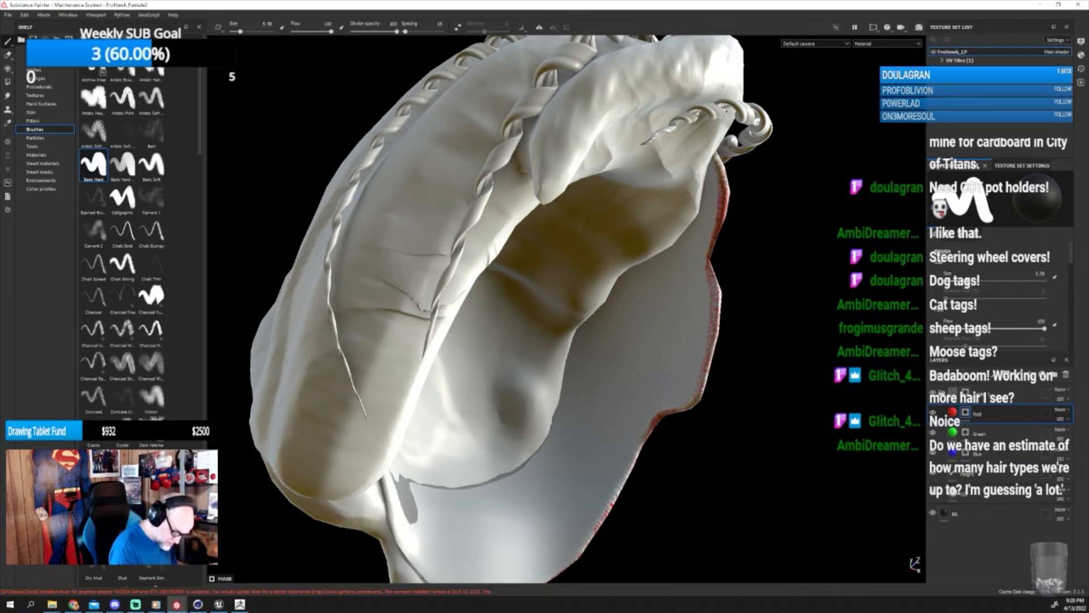
Switch to the Dirt 1 brush at size 10.7, set the mask paint to white, and paint red along the shaved side's lower rim.
mouse_move(622, 420)
left_mouse_down("alt")
mouse_move(663, 413)
mouse_move(633, 402)
left_mouse_up("alt")
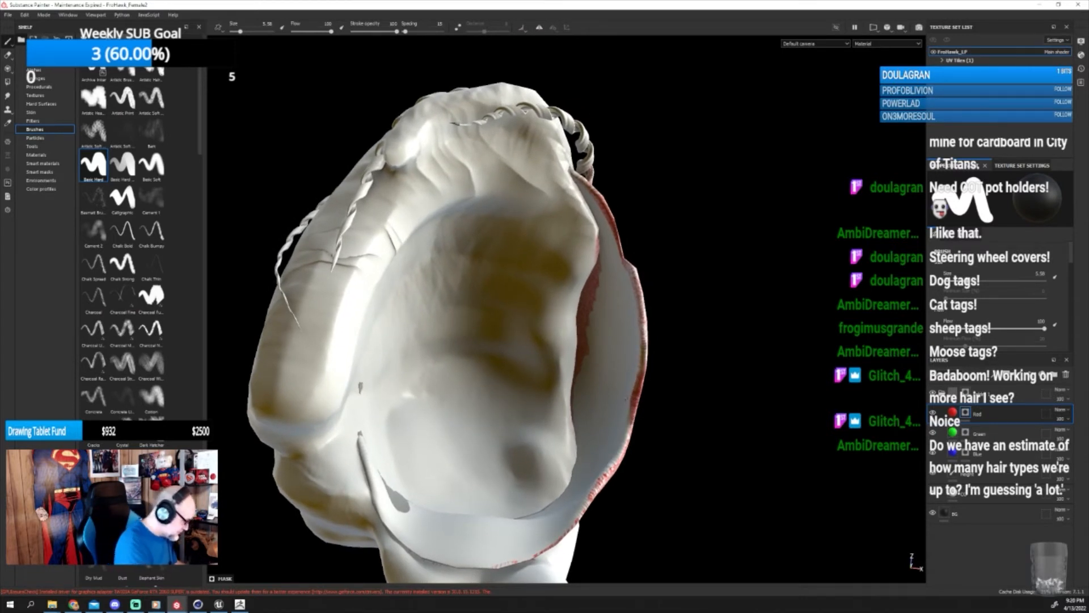
scroll(204, 170, "down", 5)
scroll(203, 170, "down", 5)
left_click_drag(206, 214, 203, 277)
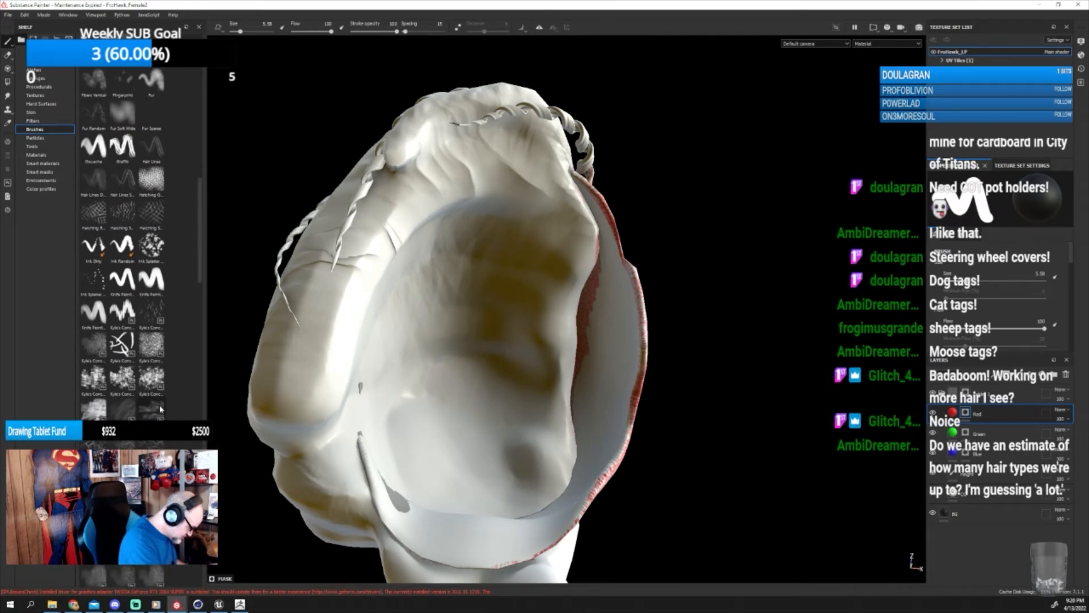
left_click_drag(203, 222, 203, 133)
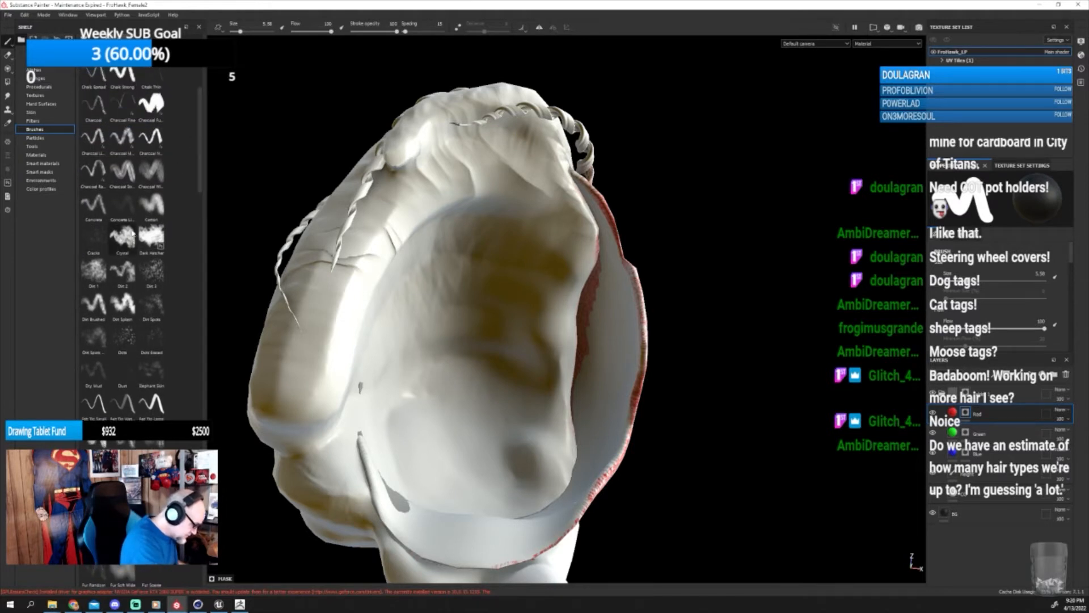
left_click(101, 273)
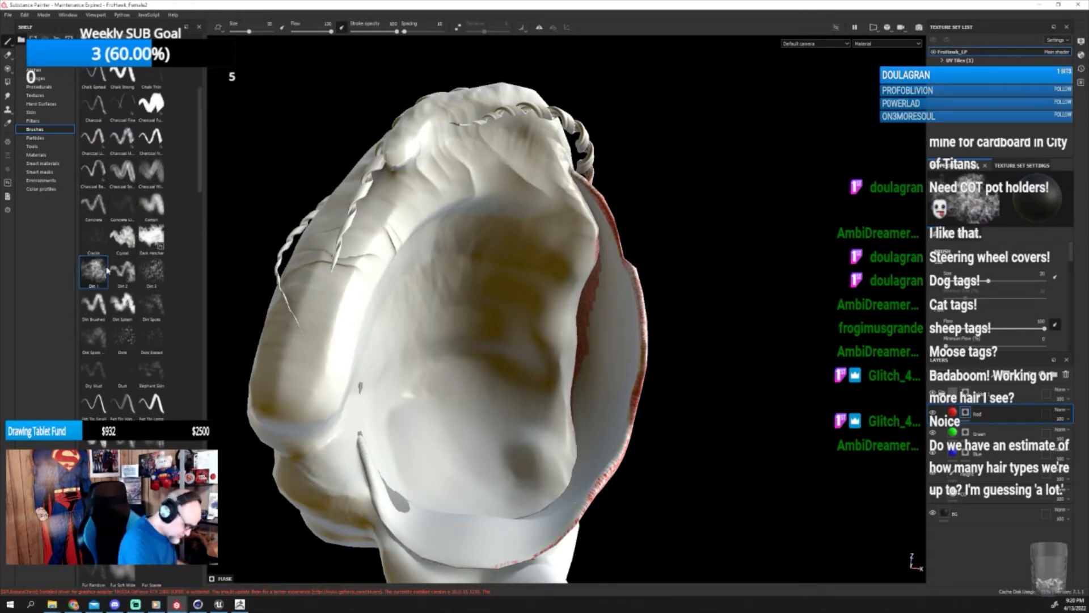
left_click_drag(628, 433, 653, 412, "alt")
key("bracketleft")
key("bracketleft")
key("bracketleft")
key("bracketleft")
key("bracketleft")
key("bracketleft")
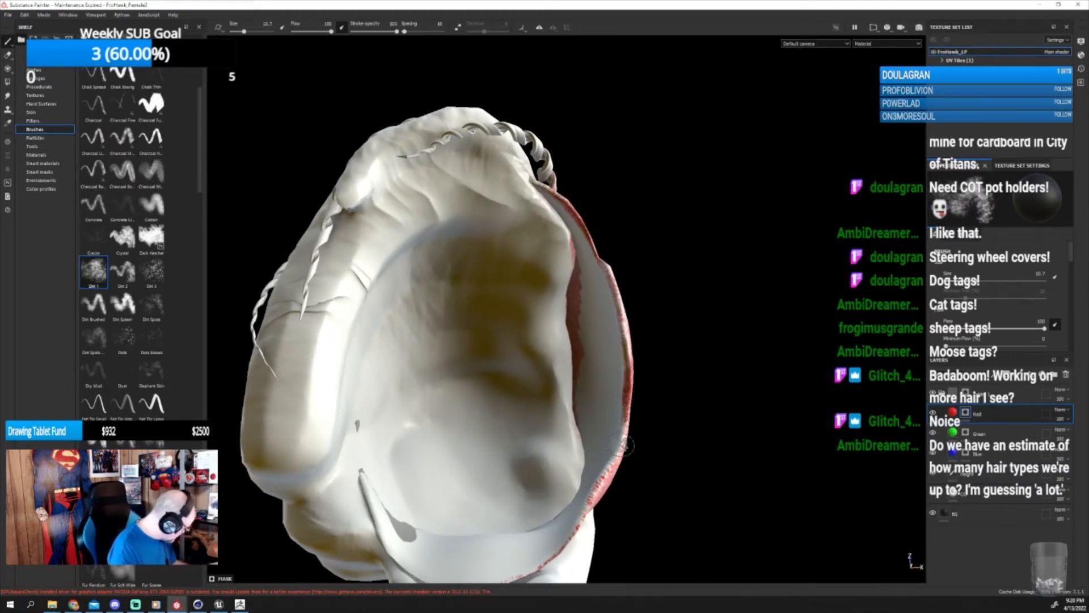
mouse_move(623, 447)
left_mouse_down()
mouse_move(607, 477)
mouse_move(675, 431)
mouse_move(683, 394)
mouse_move(607, 377)
left_mouse_up()
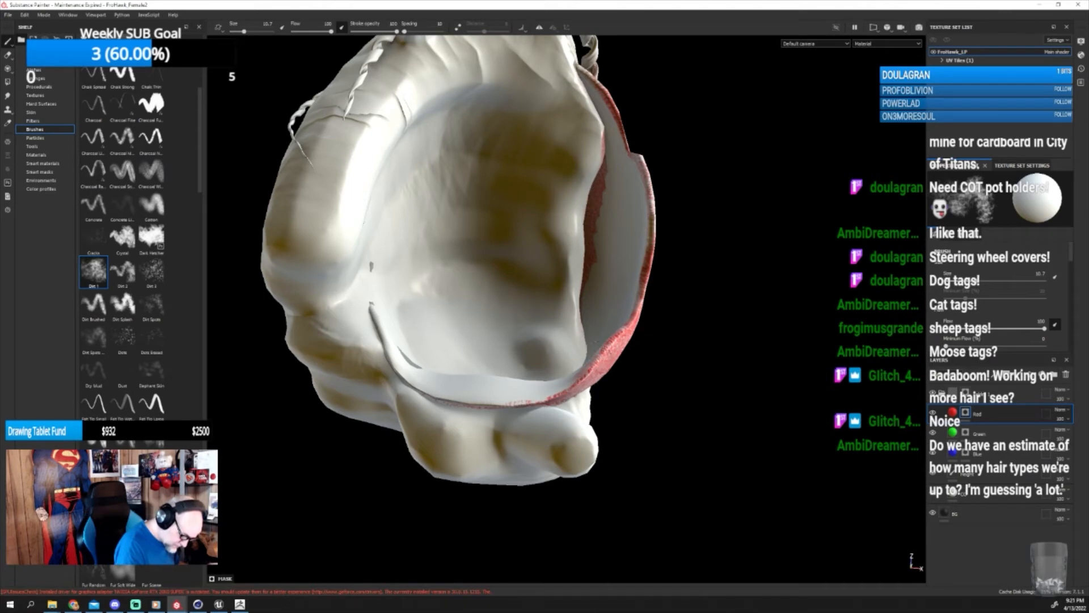
Return to a small Basic Hard brush painting black and erase the red overspray from the hair roll above the rear of the shaved side.
mouse_move(633, 332)
left_mouse_down("alt")
mouse_move(647, 365)
mouse_move(560, 533)
mouse_move(669, 386)
mouse_move(566, 469)
mouse_move(689, 358)
mouse_move(713, 443)
mouse_move(737, 432)
mouse_move(709, 397)
mouse_move(650, 419)
left_mouse_up("alt")
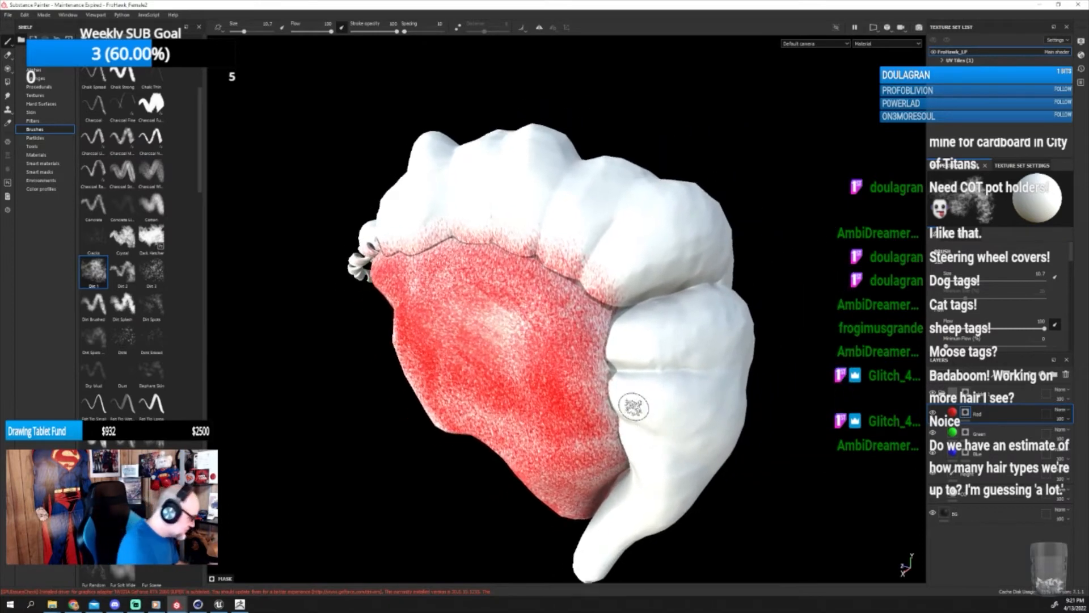
scroll(200, 95, "up", 3)
scroll(114, 142, "up", 3)
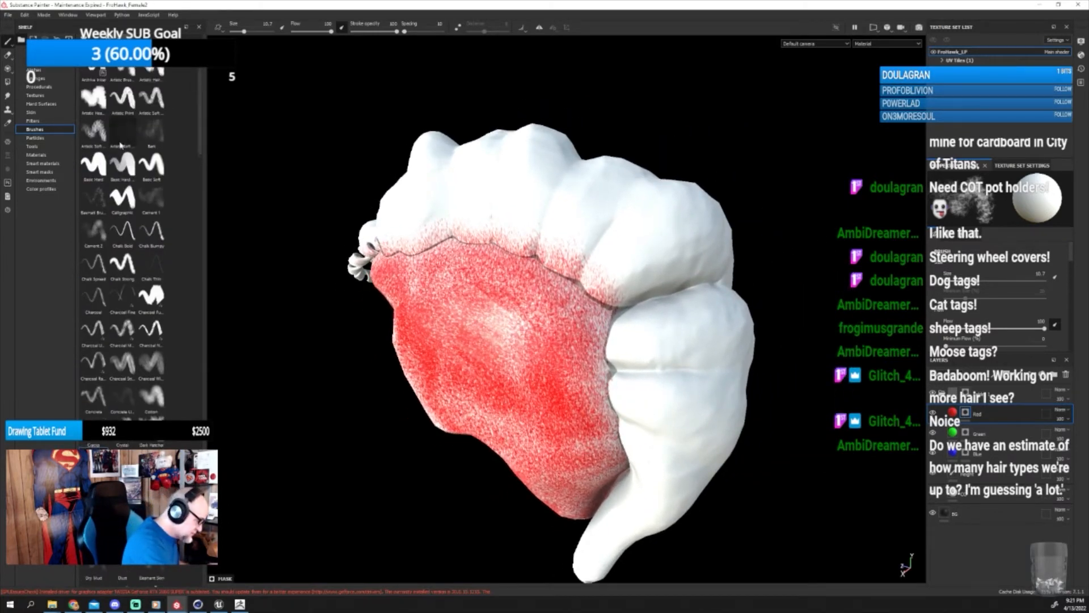
left_click(92, 164)
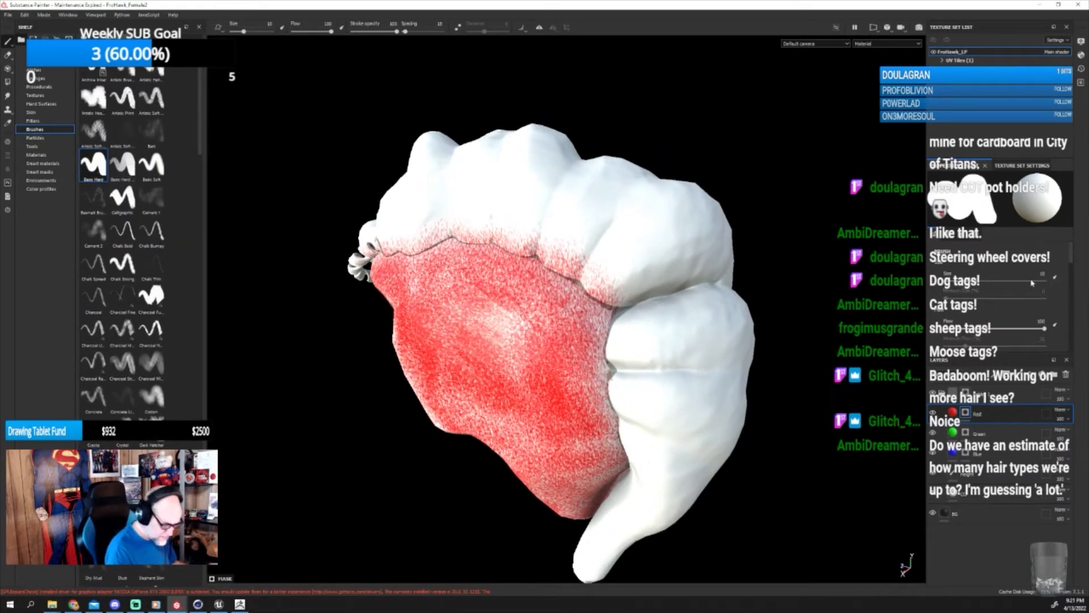
left_click_drag(587, 248, 574, 244)
key("ctrl+z")
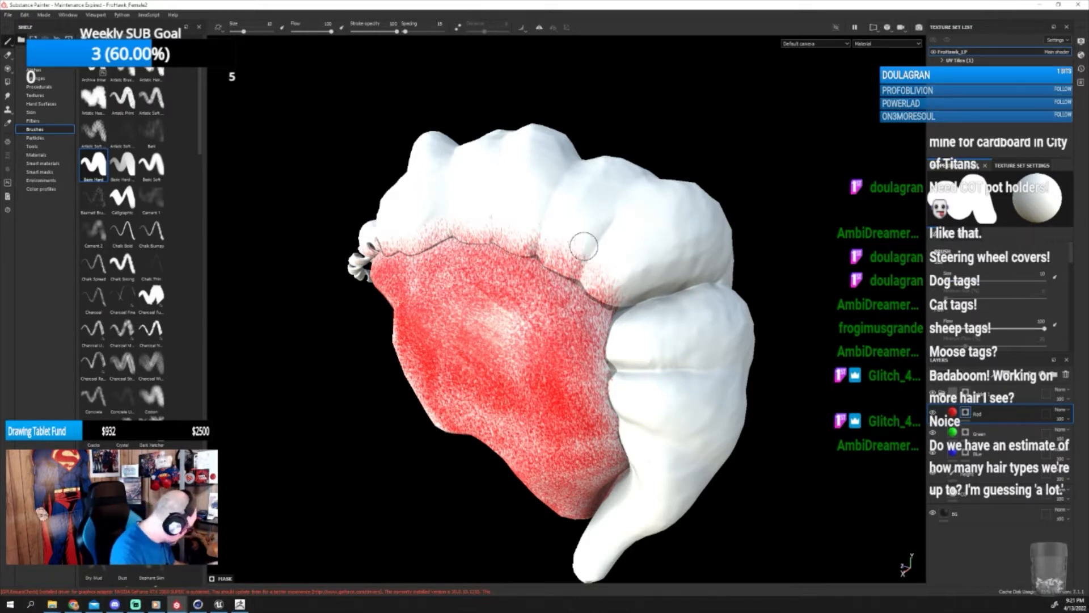
key("bracketleft")
key("bracketleft")
key("bracketleft")
key("bracketleft")
key("bracketleft")
key("bracketleft")
key("bracketleft")
key("bracketleft")
key("bracketleft")
key("bracketleft")
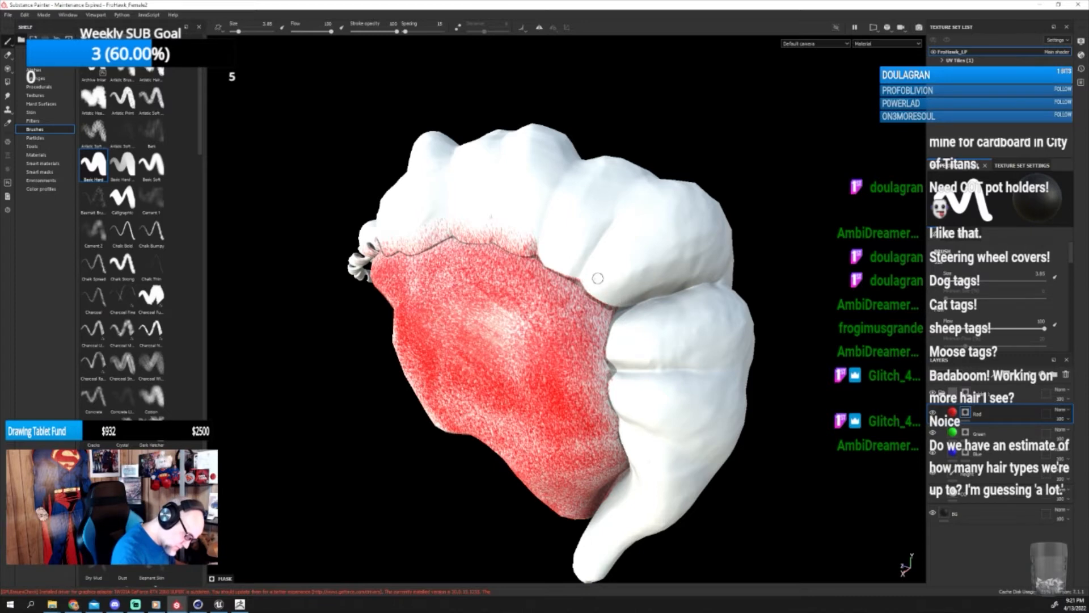
Erase the remaining red overspray from the middle and front hair rolls and the braid along the shaved side's upper edge.
mouse_move(667, 308)
left_mouse_down("alt")
mouse_move(761, 260)
mouse_move(754, 252)
left_mouse_up("alt")
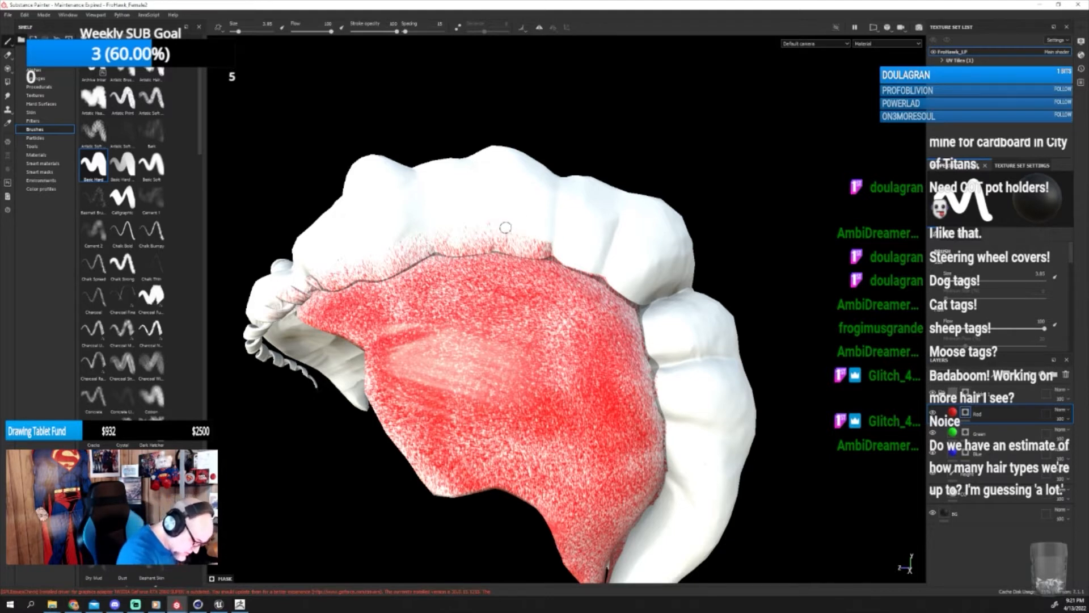
mouse_move(536, 251)
left_mouse_down()
mouse_move(519, 245)
mouse_move(531, 258)
mouse_move(471, 264)
mouse_move(478, 279)
left_mouse_up()
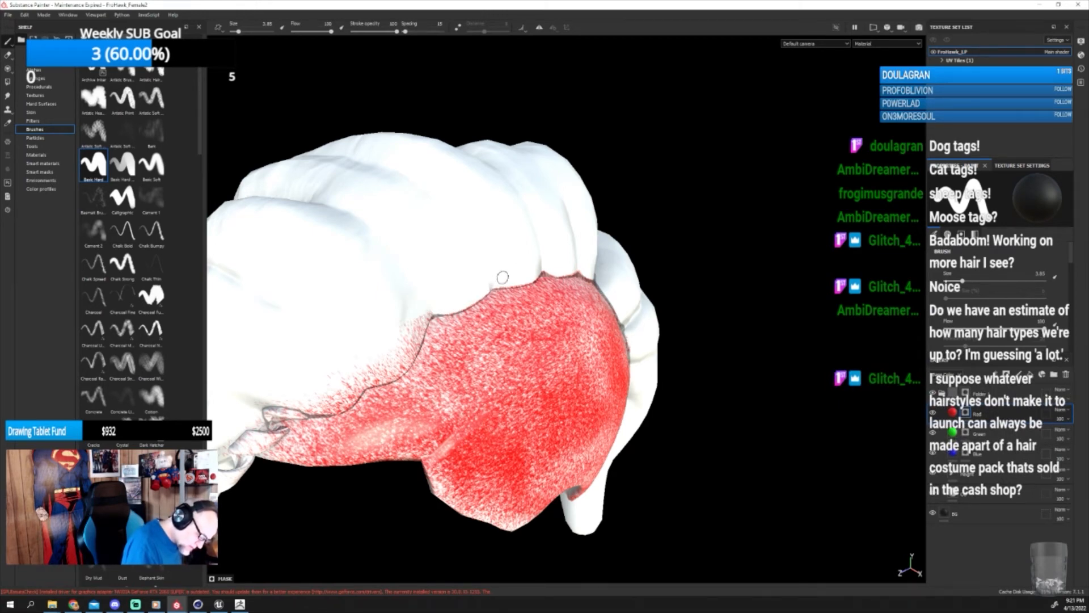
left_click_drag(606, 333, 618, 275, "alt")
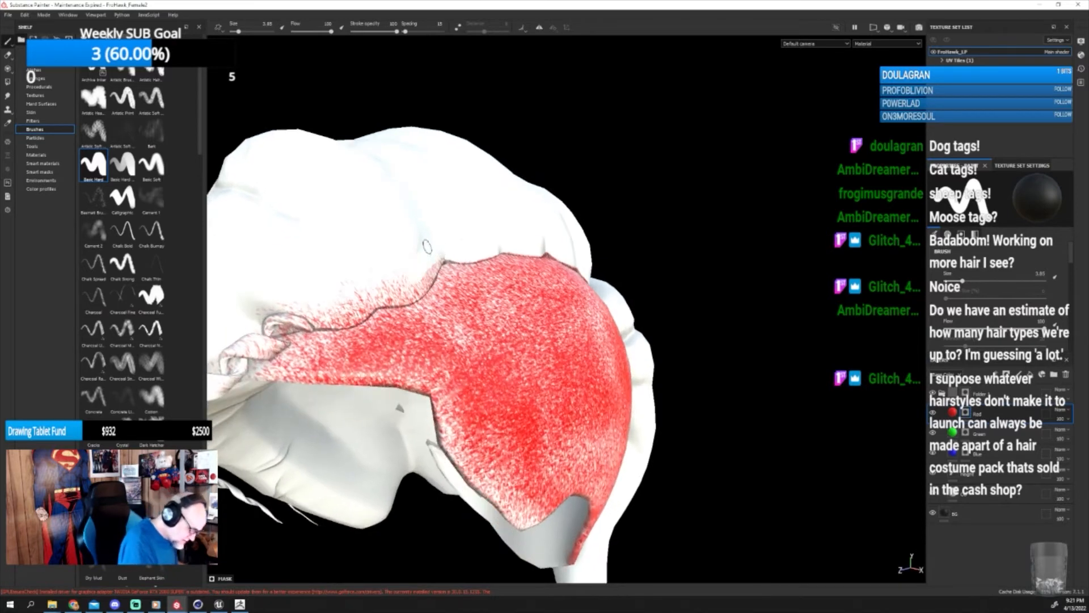
mouse_move(377, 270)
left_mouse_down("alt")
mouse_move(484, 284)
mouse_move(432, 249)
left_mouse_up("alt")
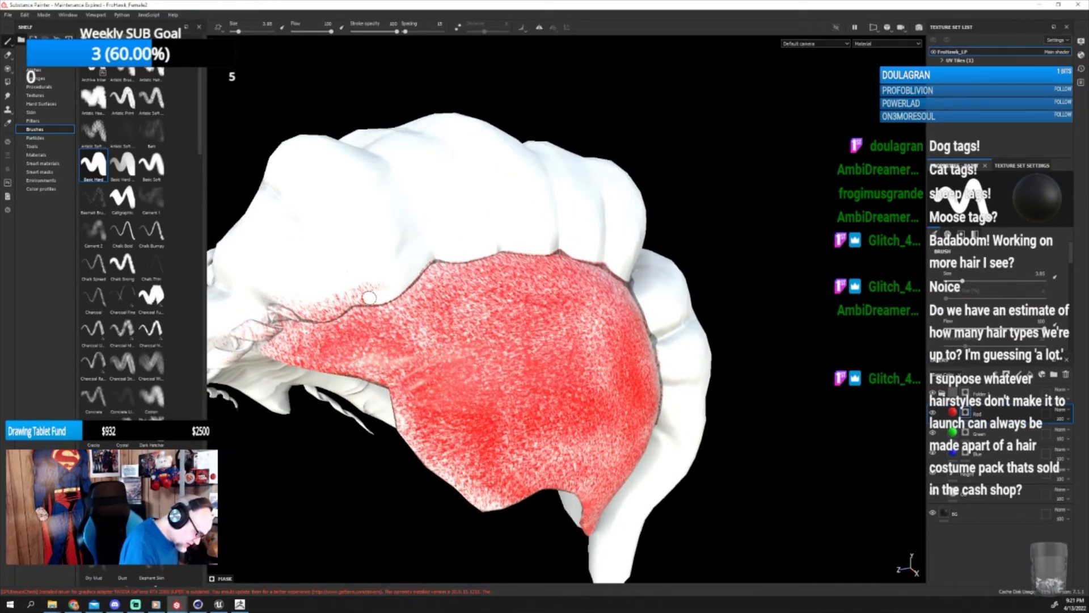
left_click_drag(319, 264, 485, 227, "alt")
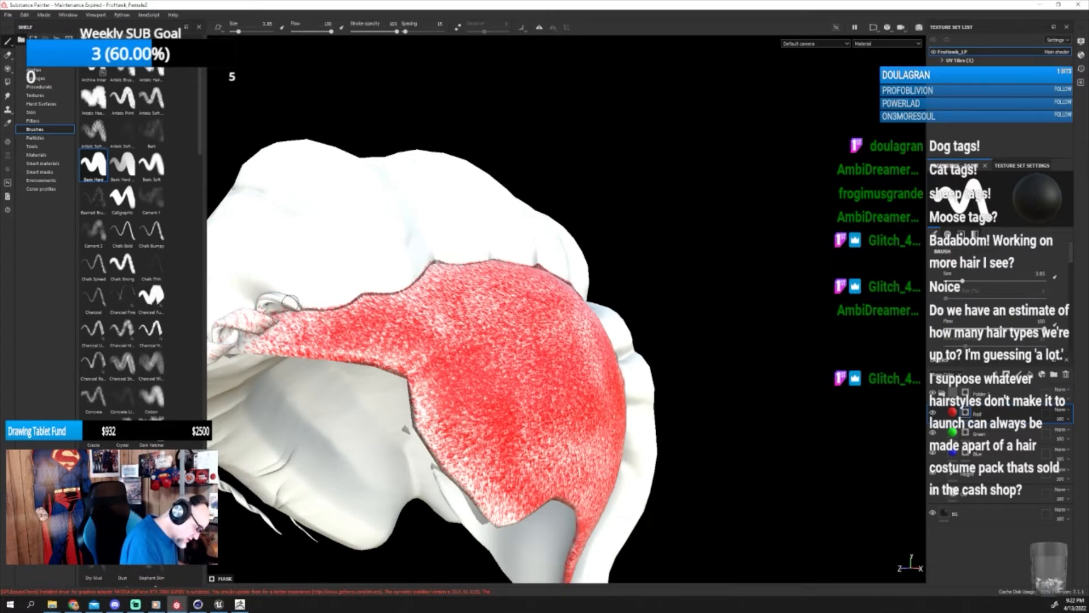
left_click_drag(448, 324, 584, 328, "alt")
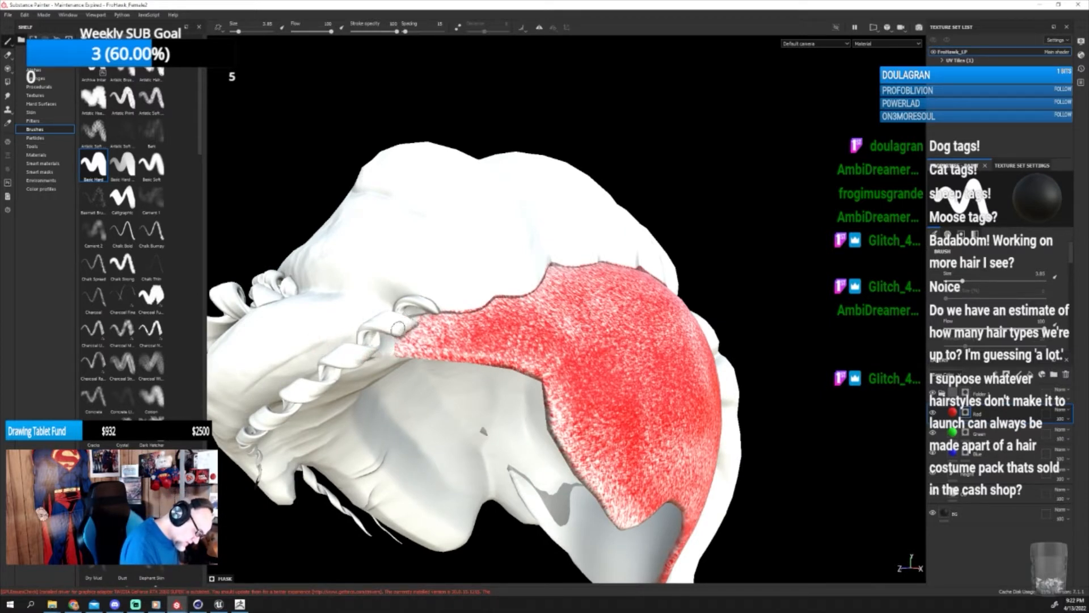
Shrink the Basic Hard brush and clean up the red edge where the shaved side's front tip meets the braid.
mouse_move(397, 329)
left_mouse_down("alt")
mouse_move(560, 325)
mouse_move(533, 341)
left_mouse_up("alt")
left_click_drag(419, 365, 418, 343, "alt")
mouse_move(460, 381)
left_mouse_down("alt")
mouse_move(474, 283)
mouse_move(448, 424)
mouse_move(466, 317)
mouse_move(520, 365)
mouse_move(535, 354)
mouse_move(526, 370)
mouse_move(518, 355)
mouse_move(538, 380)
left_mouse_up("alt")
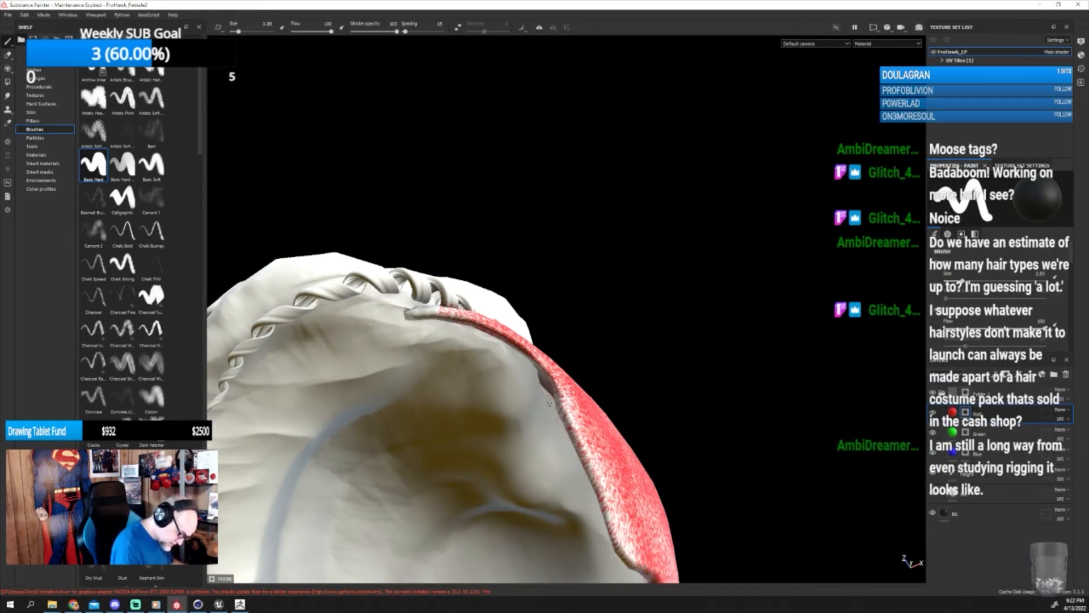
mouse_move(589, 306)
left_mouse_down("alt")
mouse_move(606, 460)
mouse_move(593, 451)
left_mouse_up("alt")
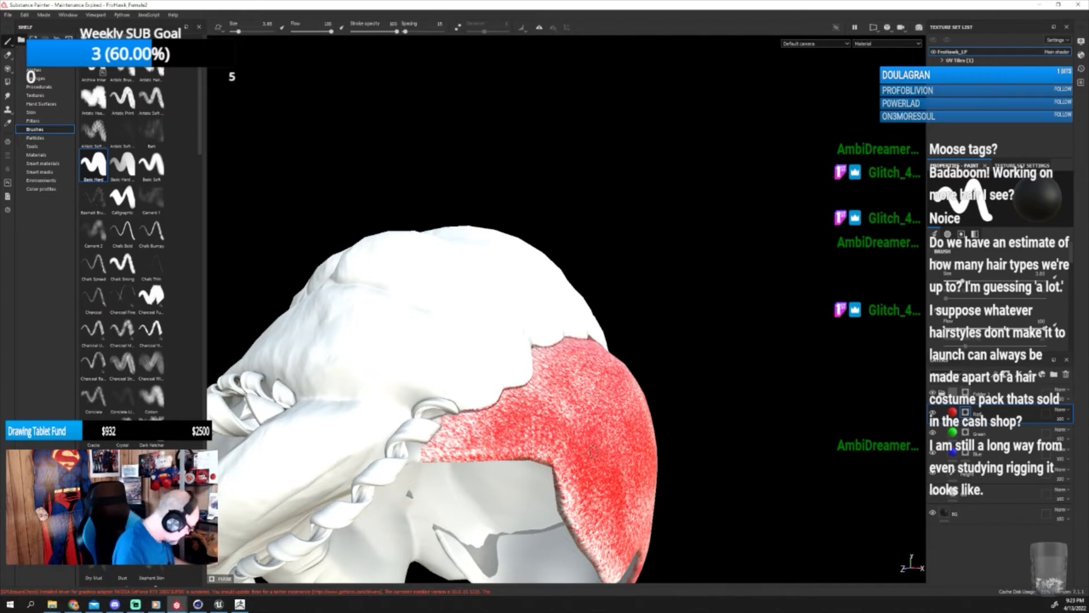
key("bracketleft")
key("bracketleft")
key("bracketleft")
mouse_move(636, 353)
left_mouse_down("alt")
mouse_move(628, 291)
mouse_move(454, 335)
left_mouse_up("alt")
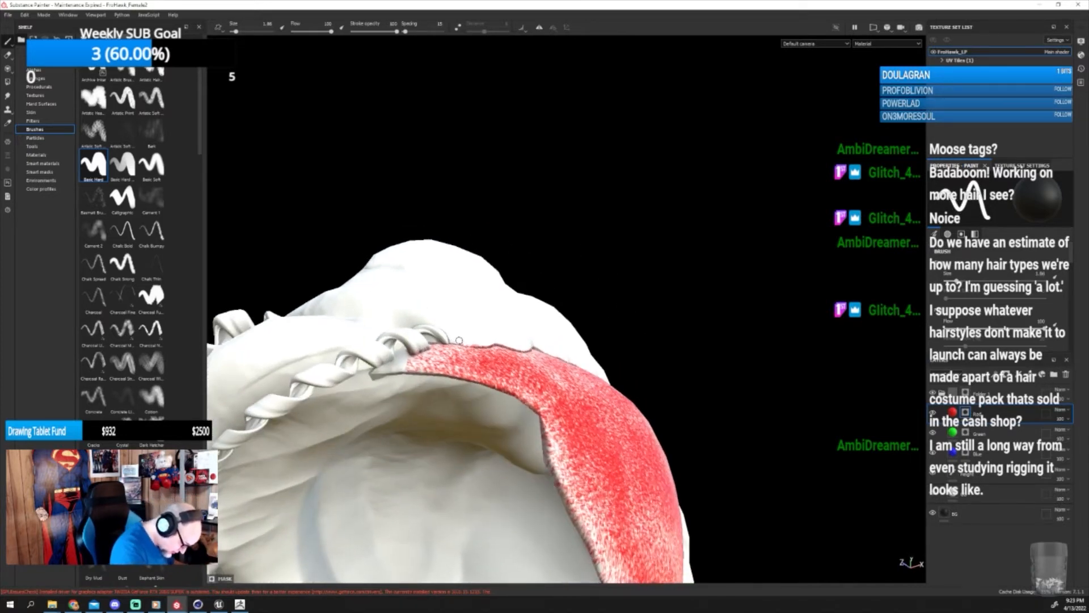
mouse_move(568, 322)
left_mouse_down("alt")
mouse_move(590, 330)
mouse_move(593, 321)
mouse_move(534, 318)
left_mouse_up("alt")
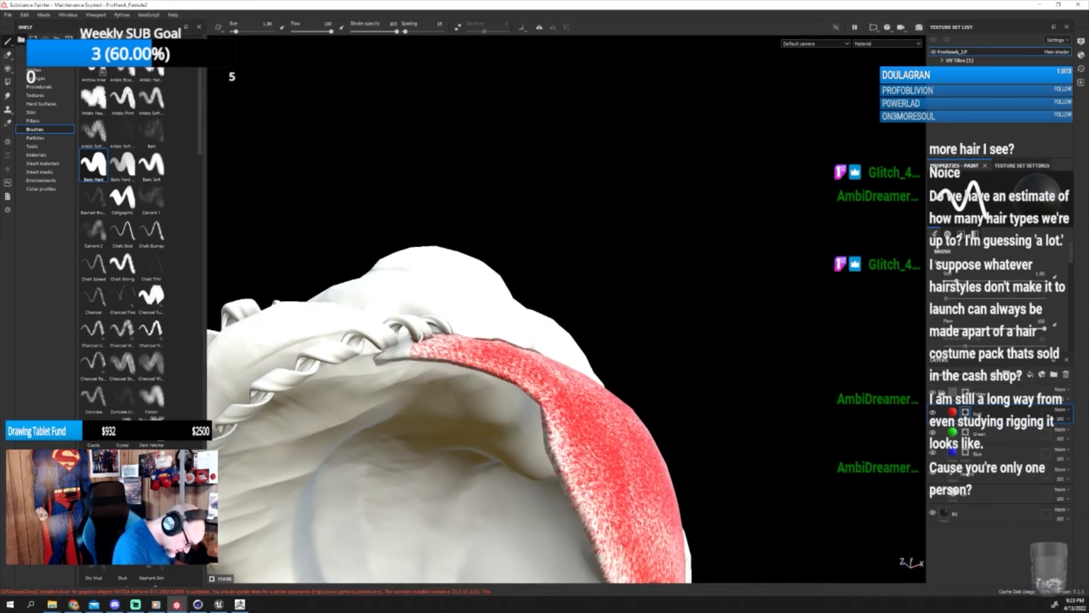
mouse_move(419, 336)
left_mouse_down("alt")
mouse_move(659, 324)
mouse_move(621, 351)
left_mouse_up("alt")
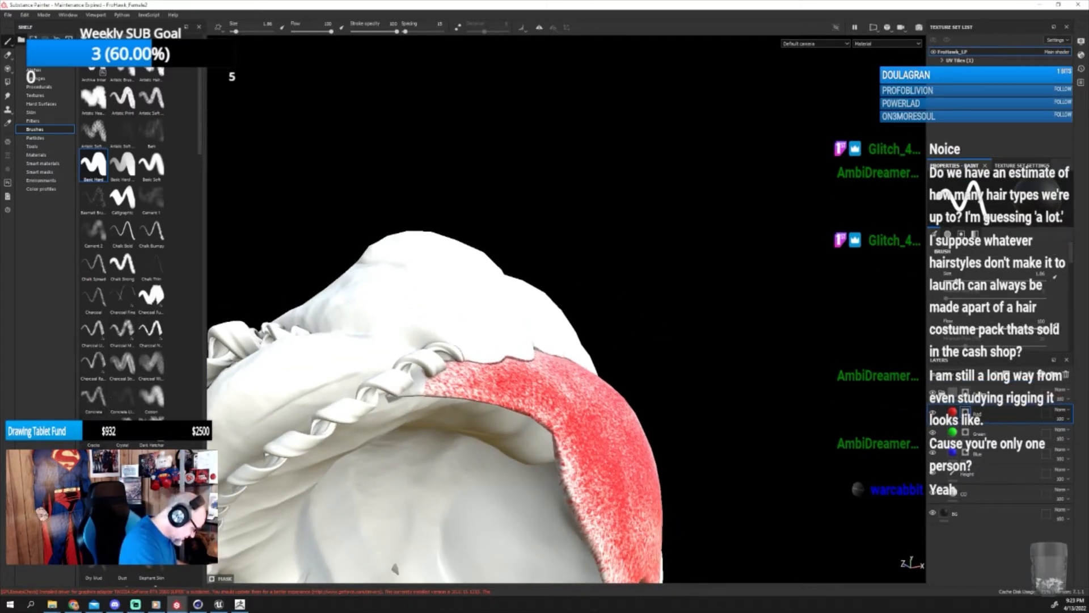
Switch to a speckled dirt-style brush and reduce its size to 6.1.
left_click(107, 397)
left_click_drag(636, 306, 579, 334, "alt")
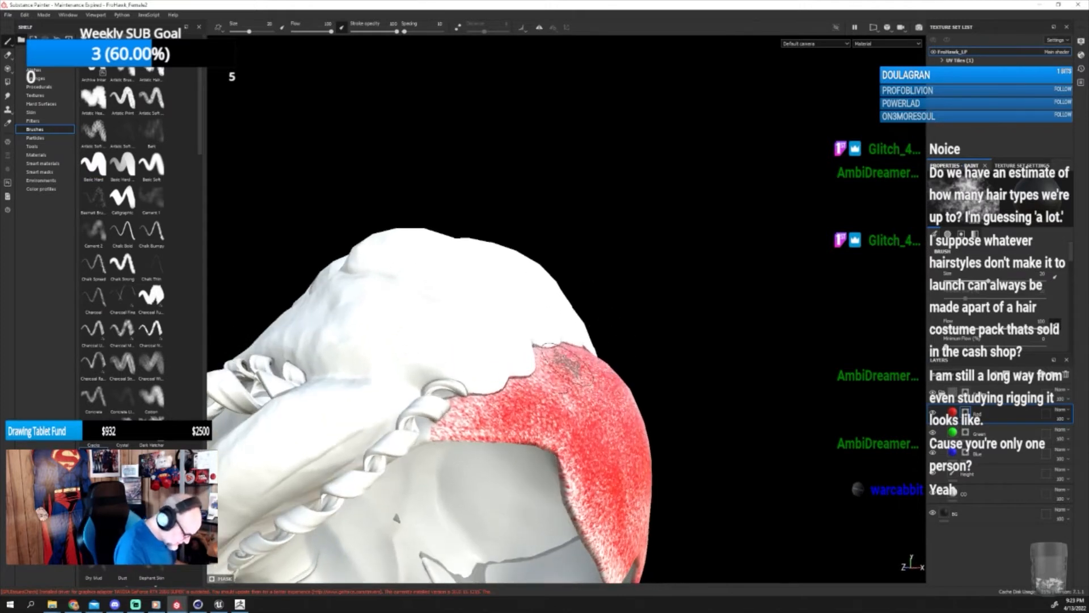
key("bracketleft")
key("bracketleft")
key("bracketleft")
key("bracketleft")
key("bracketleft")
key("bracketleft")
key("bracketleft")
key("bracketleft")
key("bracketleft")
key("bracketleft")
key("bracketleft")
key("bracketleft")
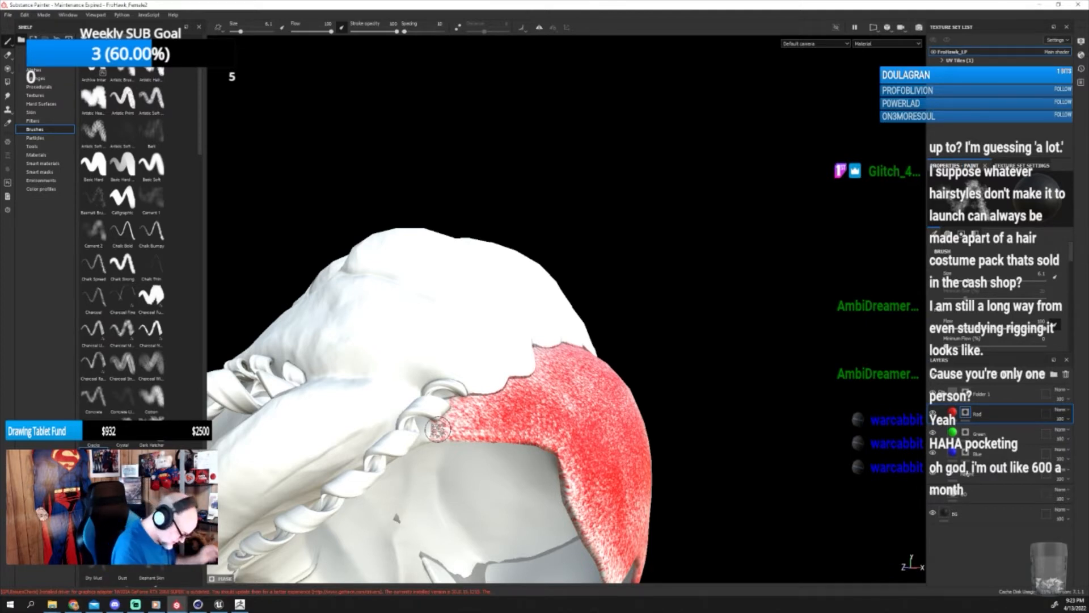
Paint white on the mask at brush size 4.28 to add red stubble at the shaved side's front tip beside the braid.
left_click_drag(518, 418, 434, 403, "alt")
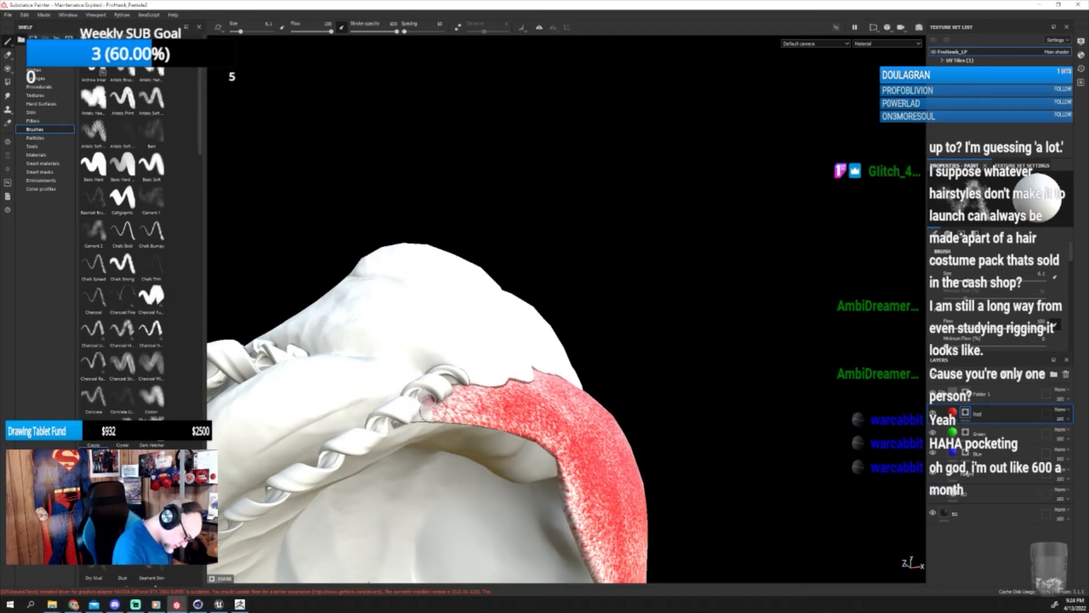
left_click_drag(525, 363, 533, 434, "alt")
key("[")
key("[")
left_click_drag(462, 422, 616, 382, "alt")
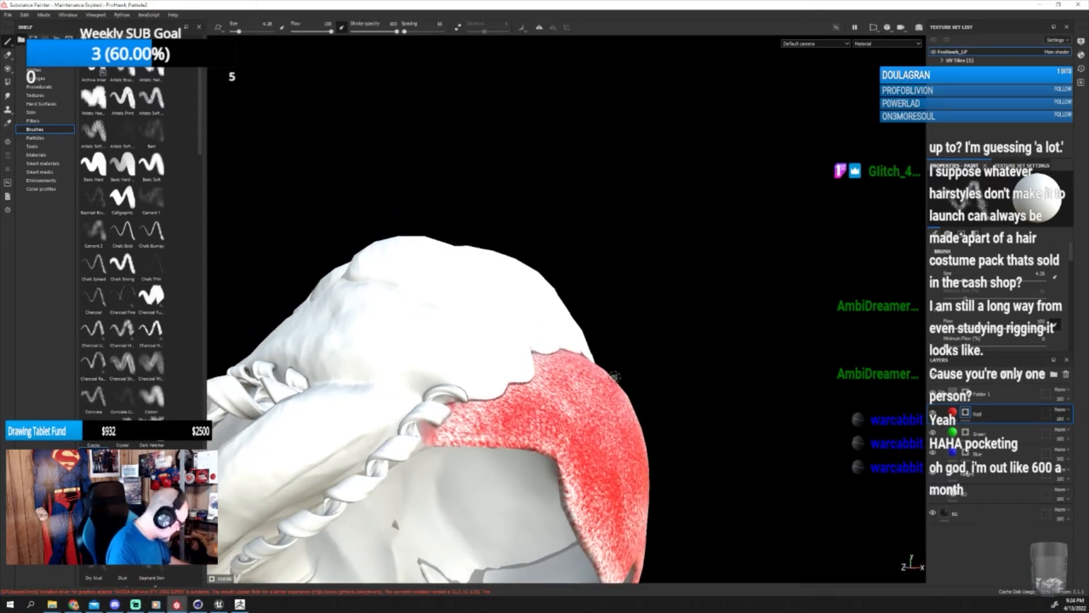
key("b")
key("m")
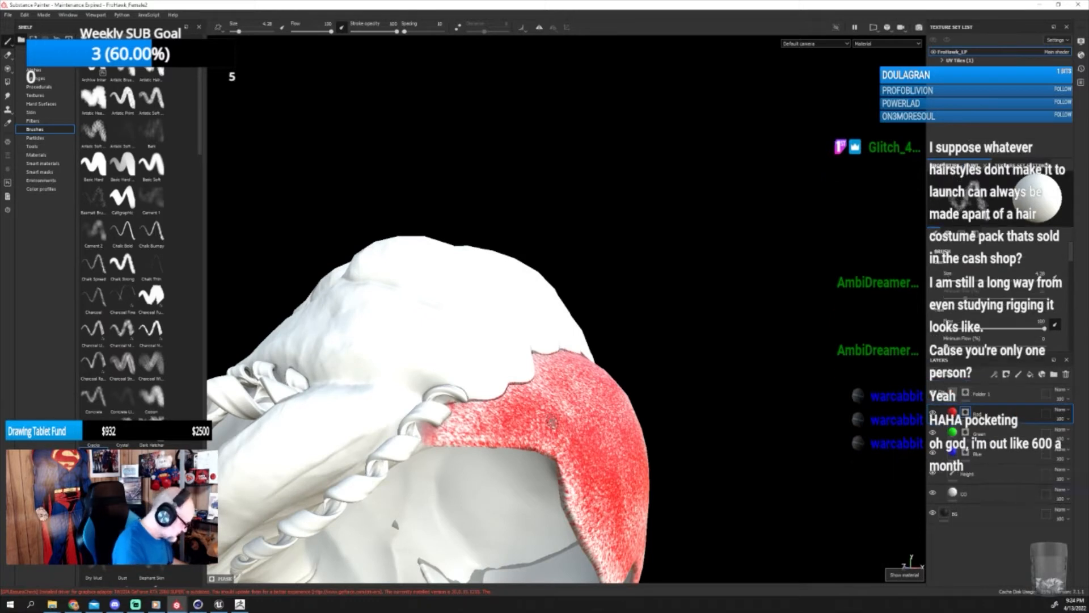
Try a Kyle's Concept brush with fine scratchy strands and reduce its size to 5.35.
left_click_drag(200, 139, 201, 277)
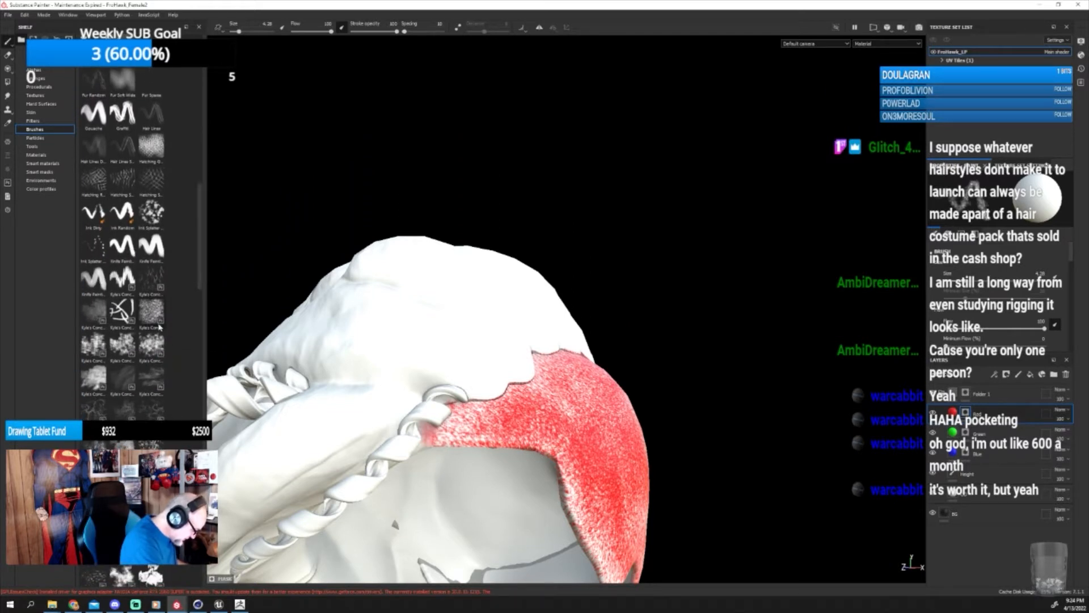
left_click(123, 509)
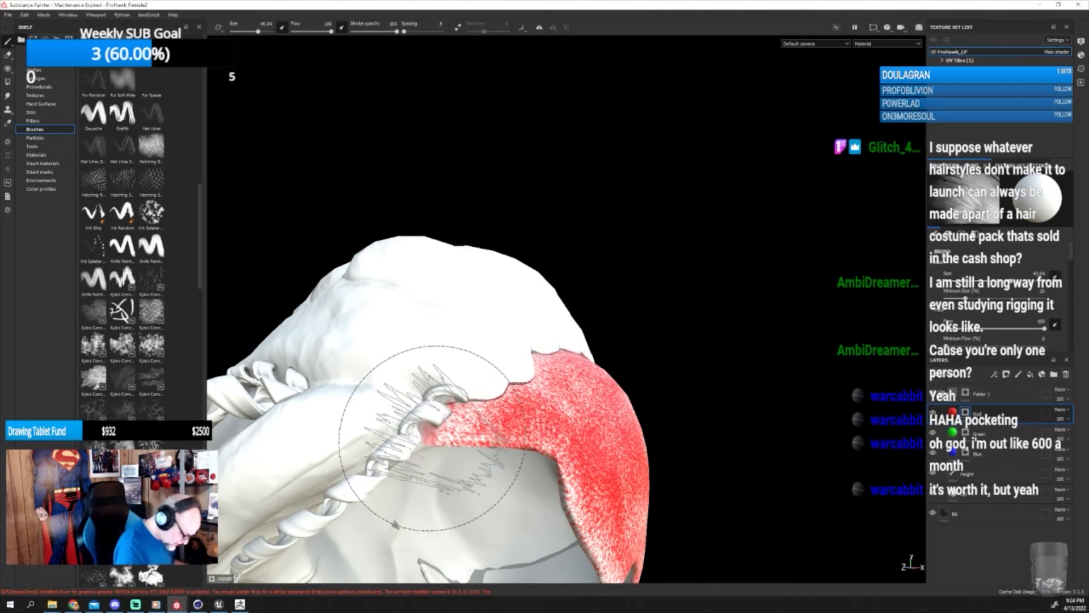
key("bracketleft")
key("bracketleft")
key("bracketleft")
key("bracketleft")
key("bracketleft")
key("bracketleft")
key("bracketleft")
key("bracketleft")
key("bracketleft")
key("bracketleft")
key("bracketleft")
key("bracketleft")
key("bracketleft")
key("bracketleft")
key("bracketleft")
key("bracketleft")
key("bracketleft")
key("bracketleft")
key("bracketleft")
key("bracketleft")
key("bracketleft")
key("bracketleft")
key("bracketleft")
key("bracketleft")
key("bracketleft")
key("bracketleft")
key("bracketleft")
key("bracketleft")
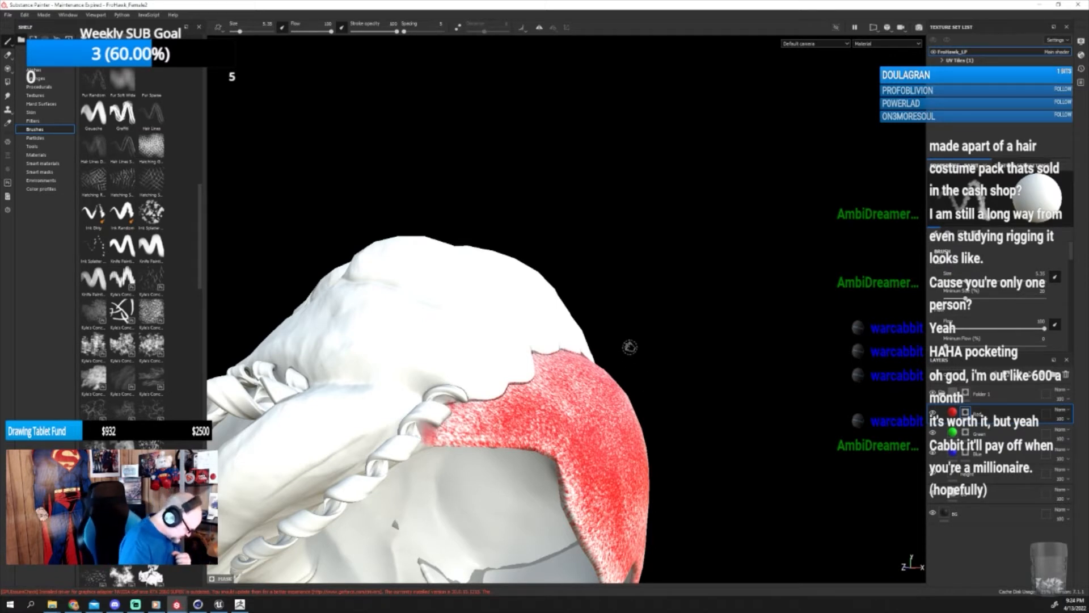
Choose the streaky Kyle's Concept brush, turn off its pen-pressure control and reduce it to size 7.63 over the shaved side's front tip.
scroll(203, 286, "down", 5)
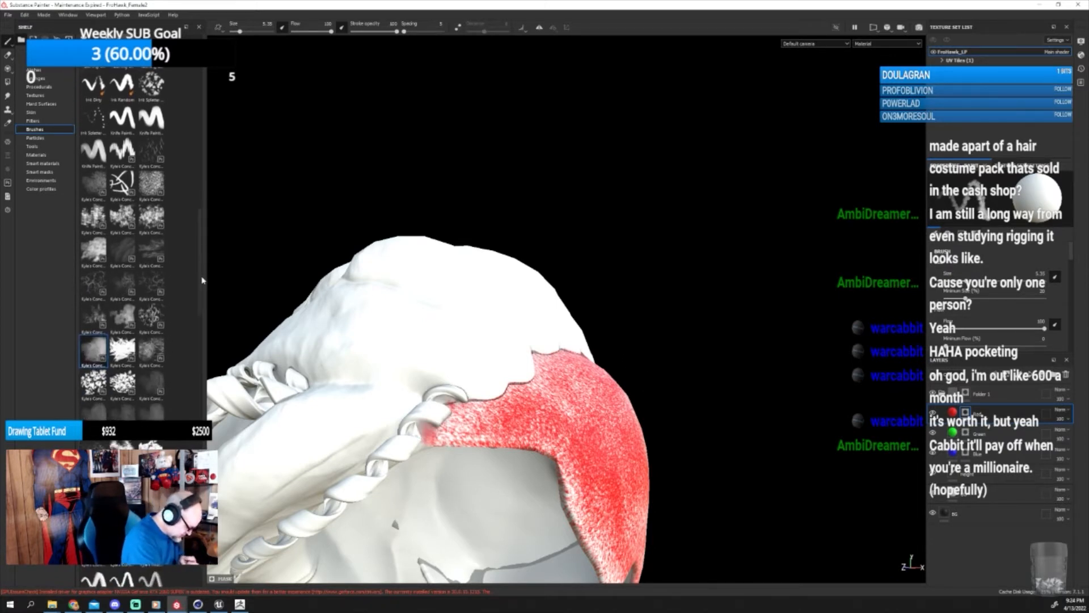
scroll(203, 287, "down", 3)
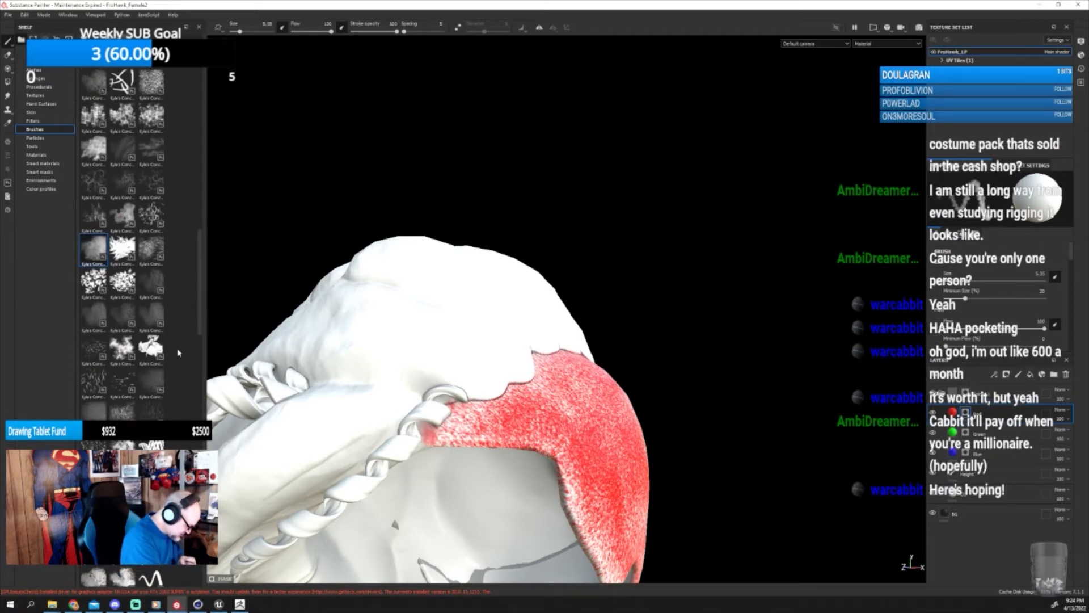
left_click(151, 383)
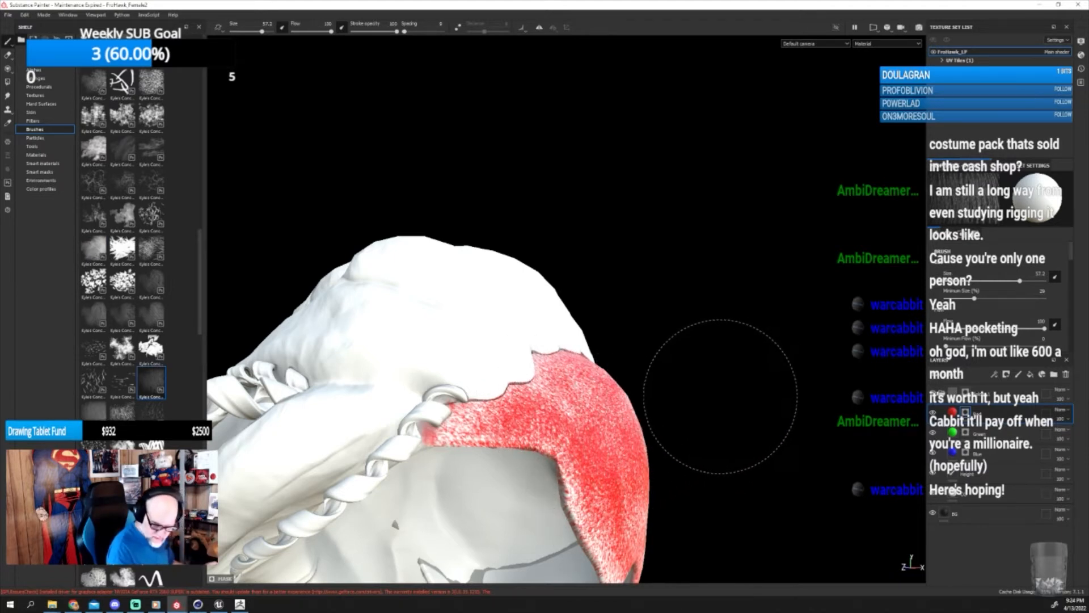
left_click(1055, 276)
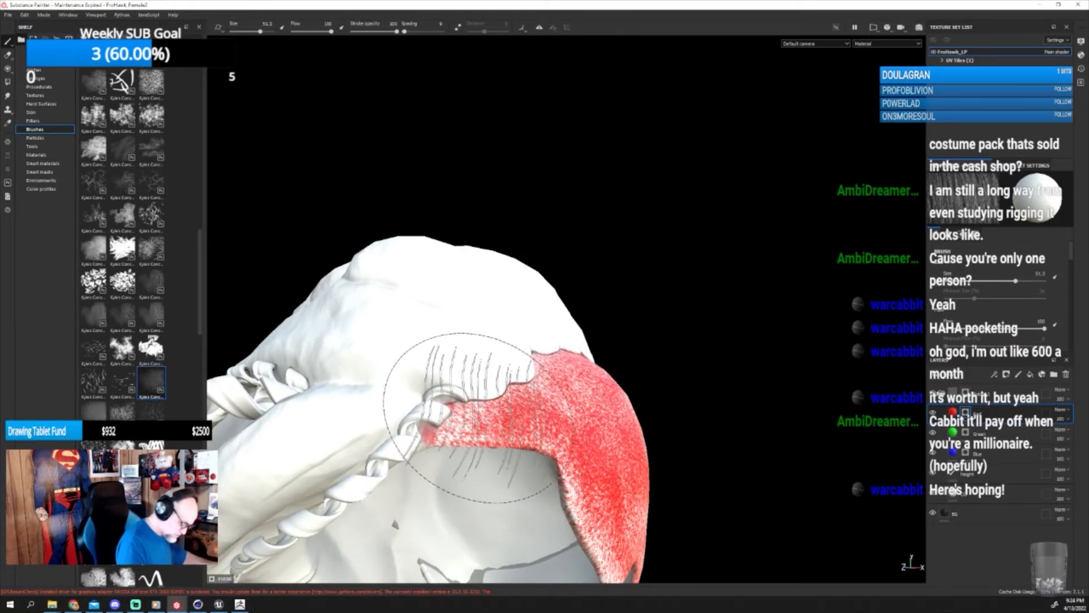
key("bracketleft")
key("bracketleft")
key("bracketleft")
key("bracketleft")
key("bracketleft")
key("bracketleft")
key("bracketleft")
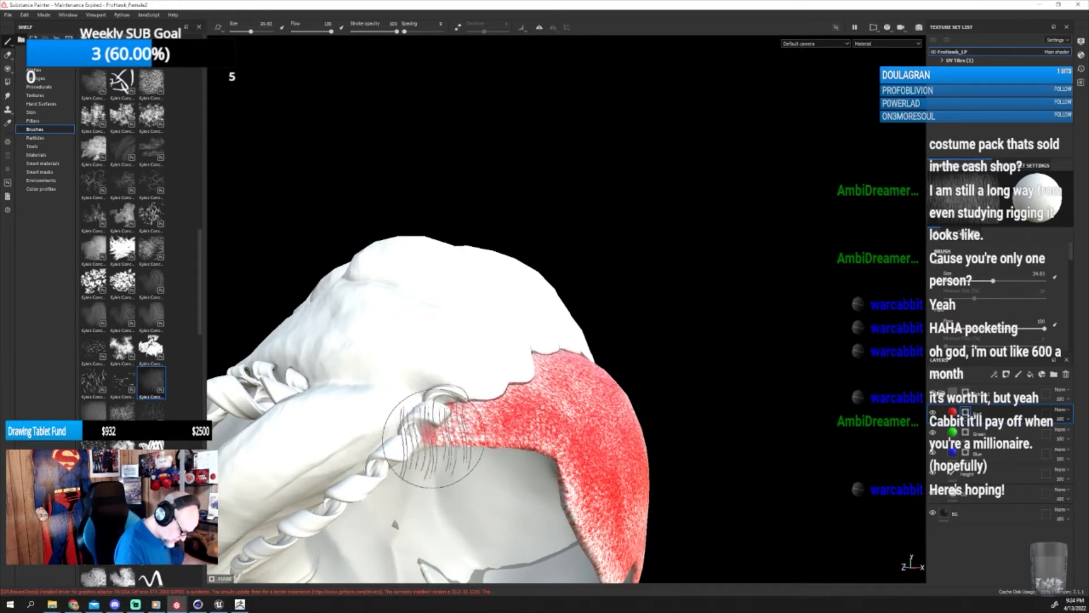
key("bracketleft")
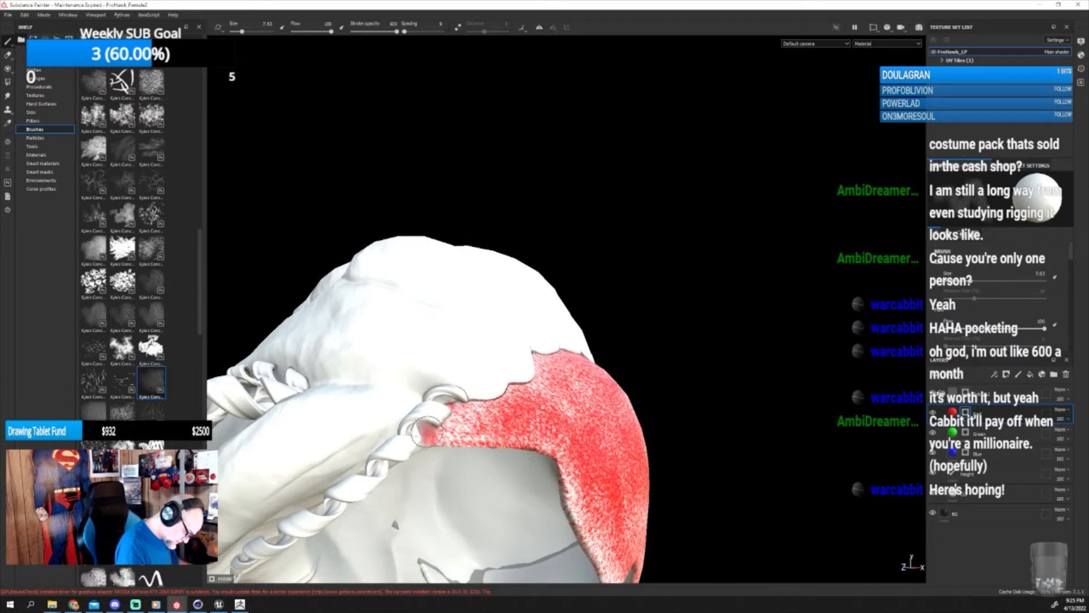
Turn to the outside of the shaved side and browse the Kyle's brushes, previewing several textured ones for stubble.
mouse_move(440, 426)
left_mouse_down("alt")
mouse_move(688, 438)
mouse_move(660, 457)
left_mouse_up("alt")
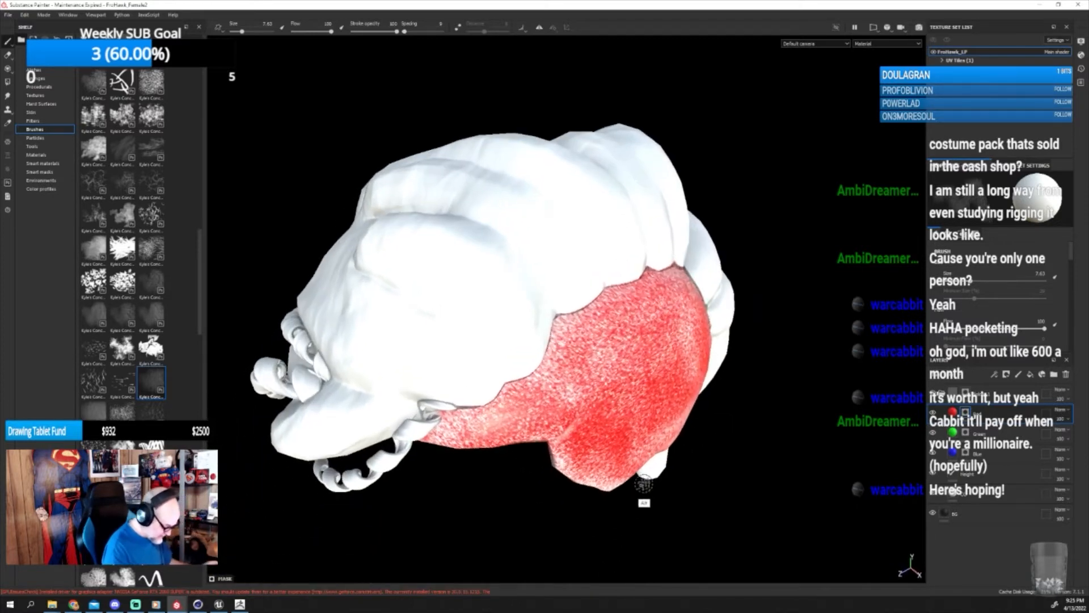
mouse_move(772, 404)
left_mouse_down("alt")
mouse_move(704, 440)
mouse_move(744, 433)
mouse_move(652, 428)
mouse_move(726, 406)
mouse_move(712, 398)
mouse_move(703, 408)
mouse_move(730, 431)
left_mouse_up("alt")
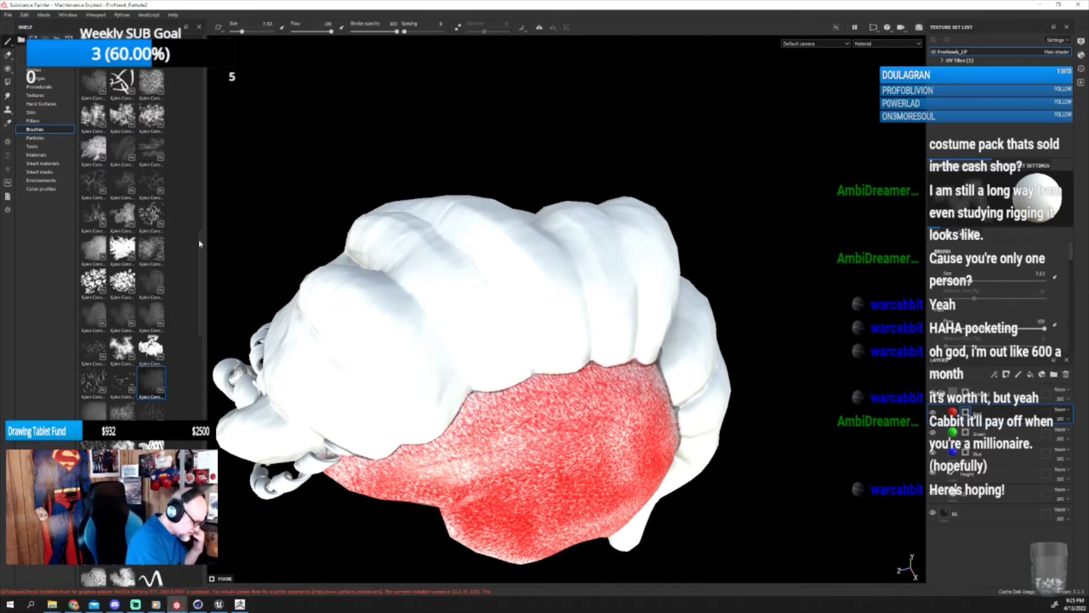
scroll(199, 244, "down", 5)
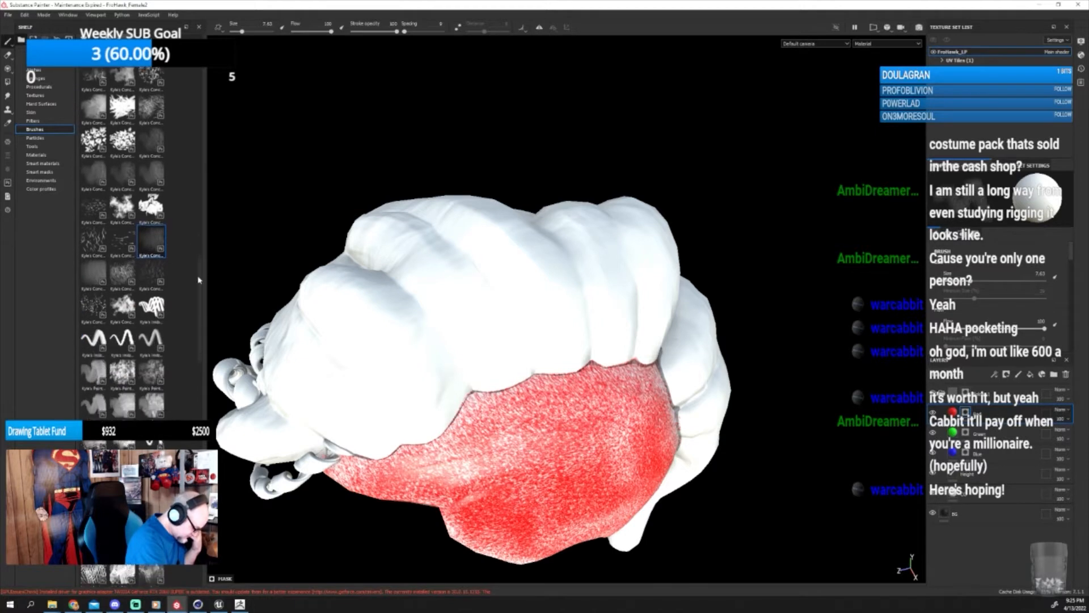
left_click_drag(198, 291, 201, 196)
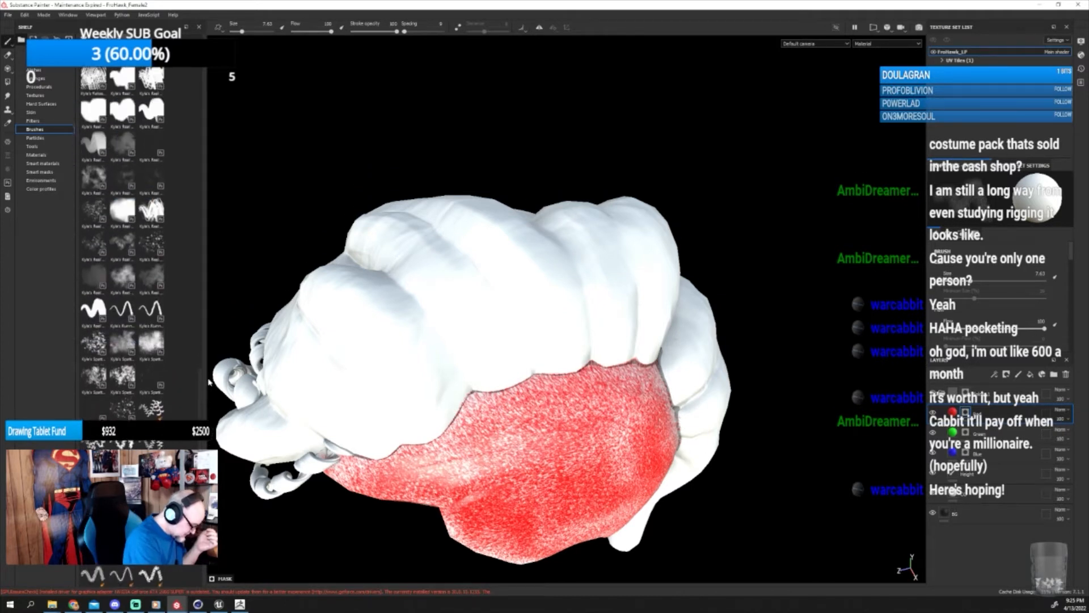
left_click_drag(208, 368, 205, 337)
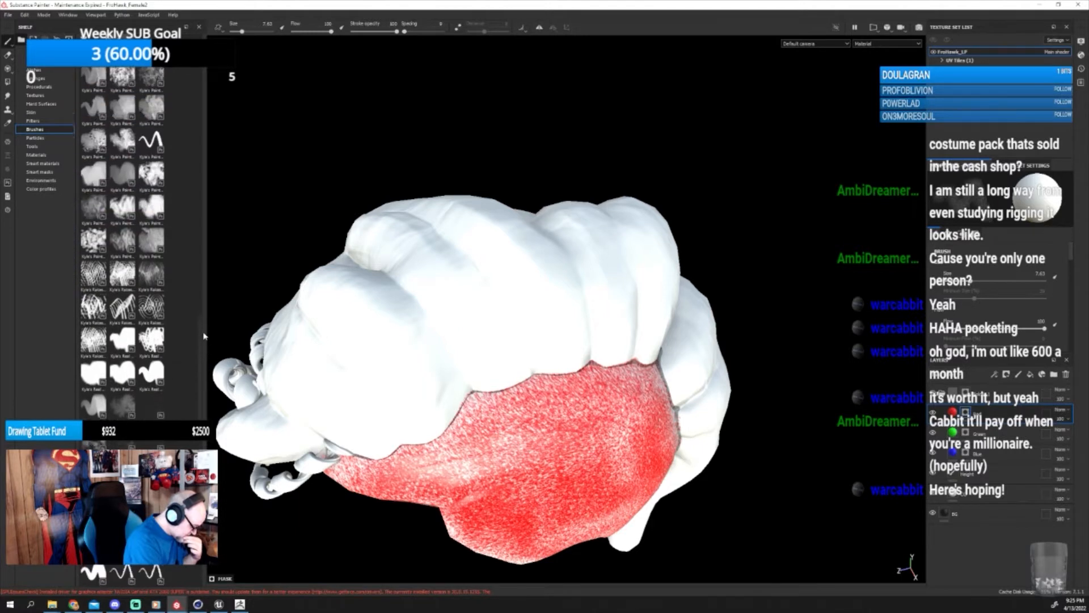
left_click_drag(203, 325, 210, 202)
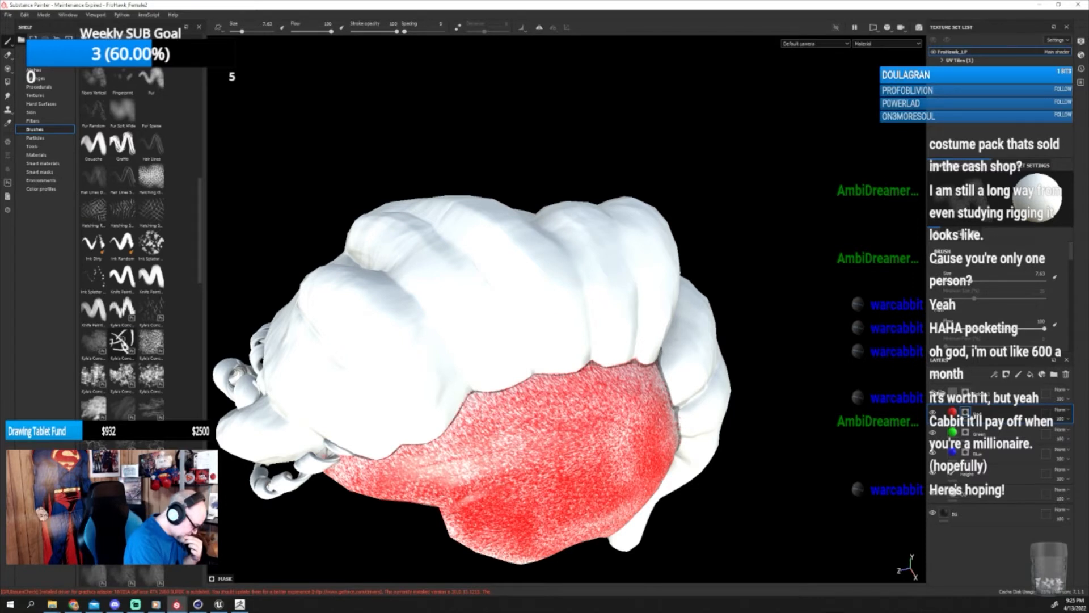
left_click(122, 341)
left_click(151, 375)
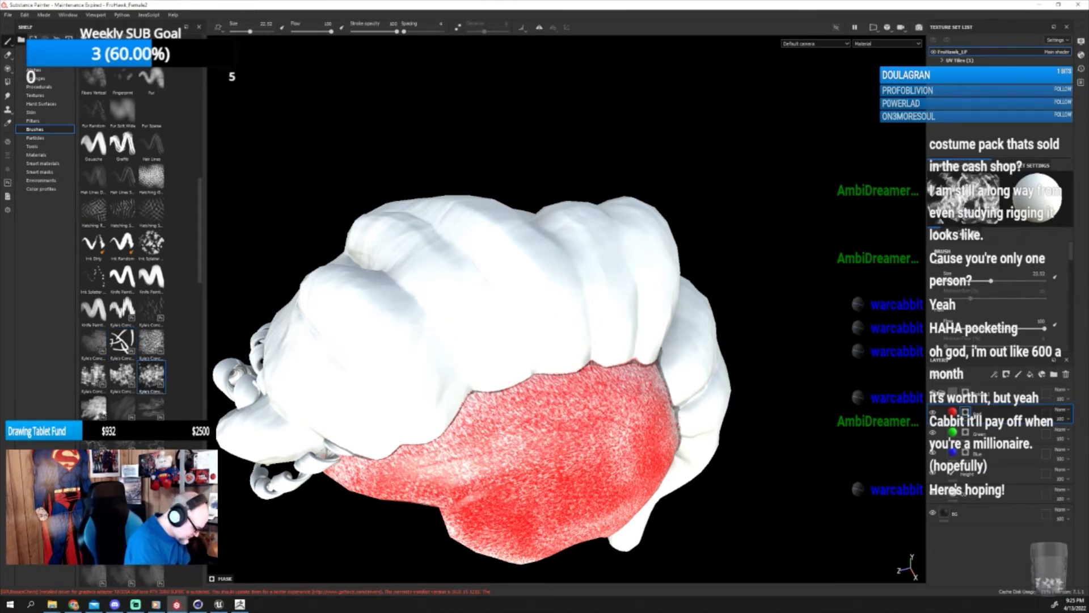
left_click(102, 410)
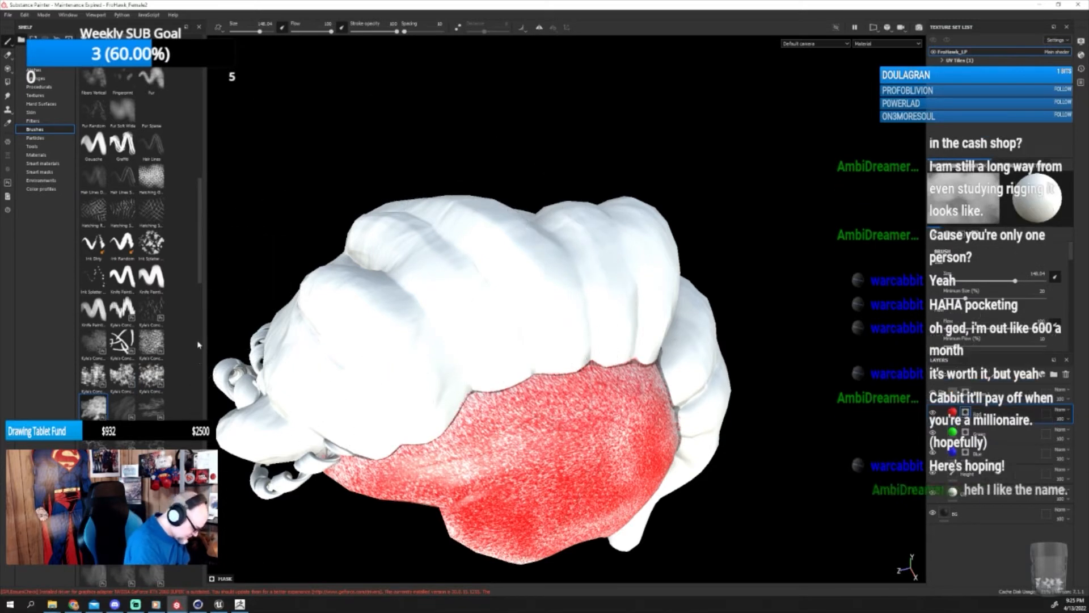
Test the bold slashed Kyle's Concept brush with a stroke on the front hair roll, and undo the stroke.
scroll(120, 351, "down", 5)
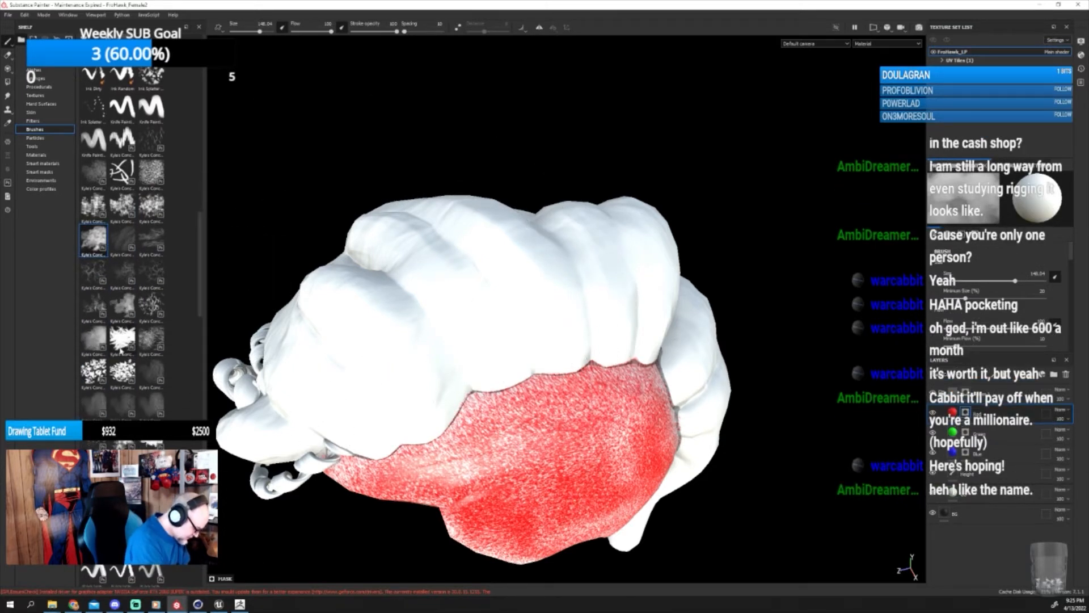
left_click(120, 350)
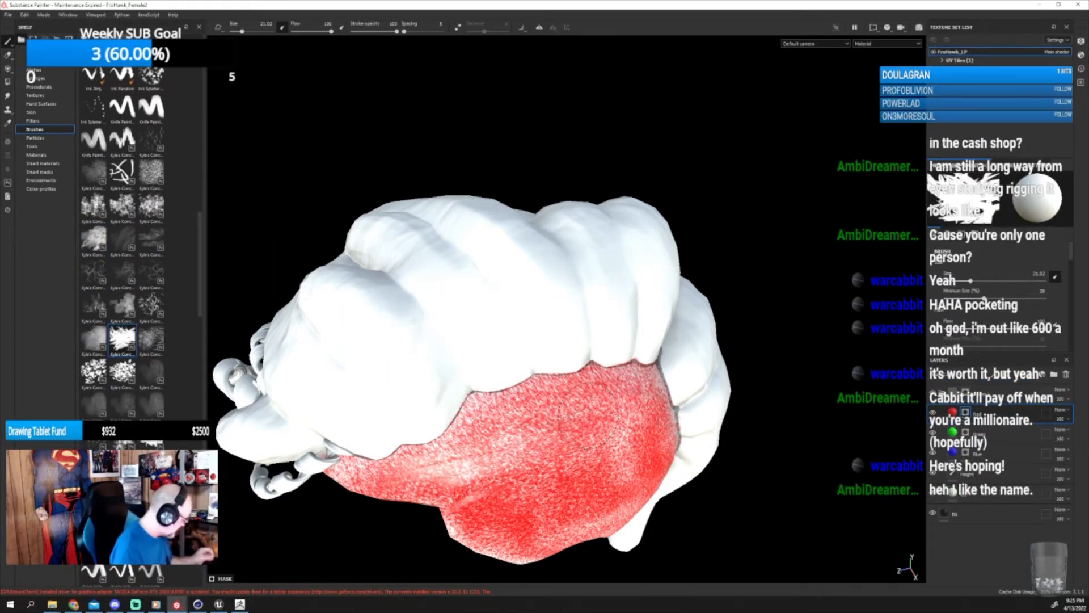
mouse_move(425, 326)
left_mouse_down()
mouse_move(397, 334)
mouse_move(412, 384)
left_mouse_up()
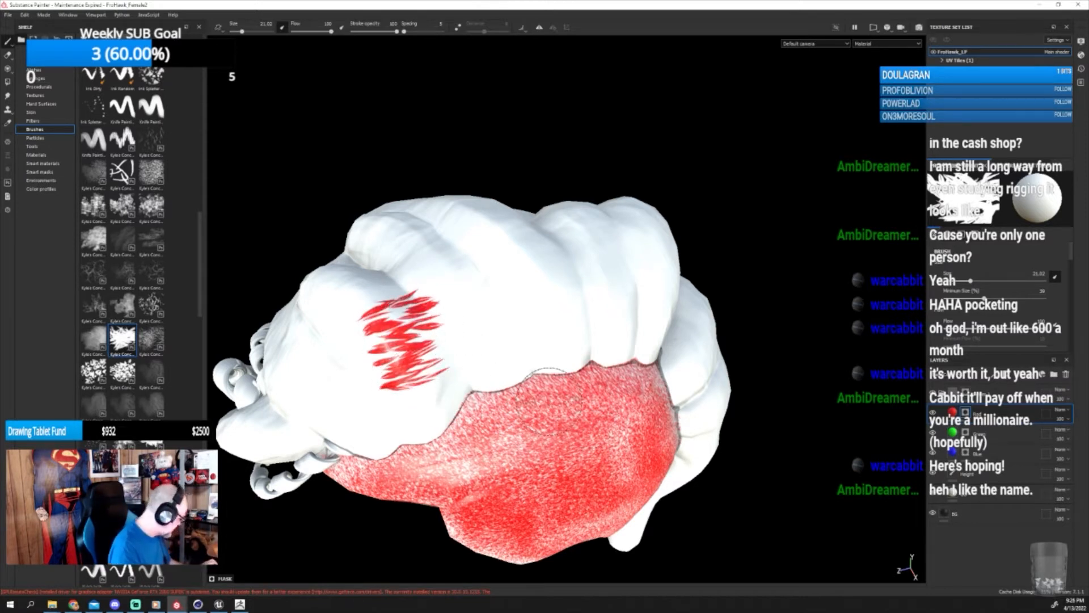
key("ctrl+z")
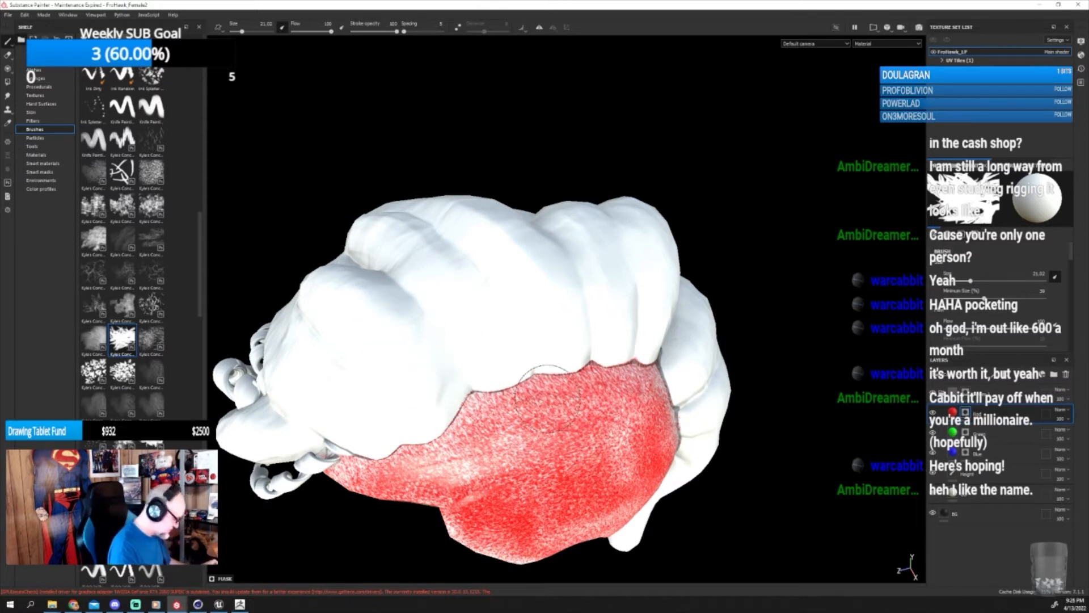
Preview more Kyle's brushes over the front hair roll, comparing scratchy, grainy and blotchy tips.
left_click(151, 340)
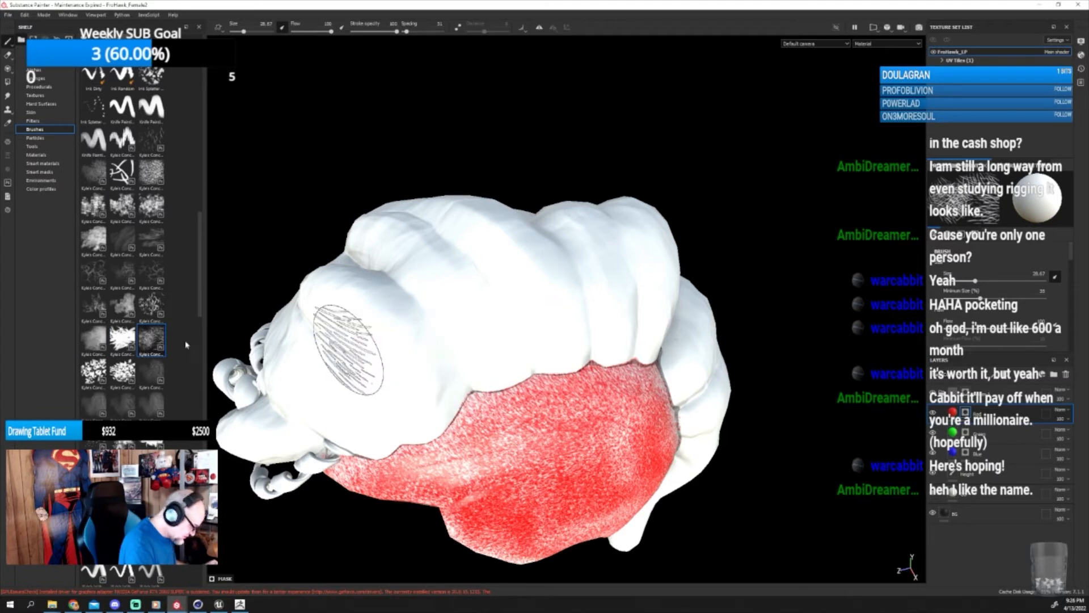
left_click(93, 339)
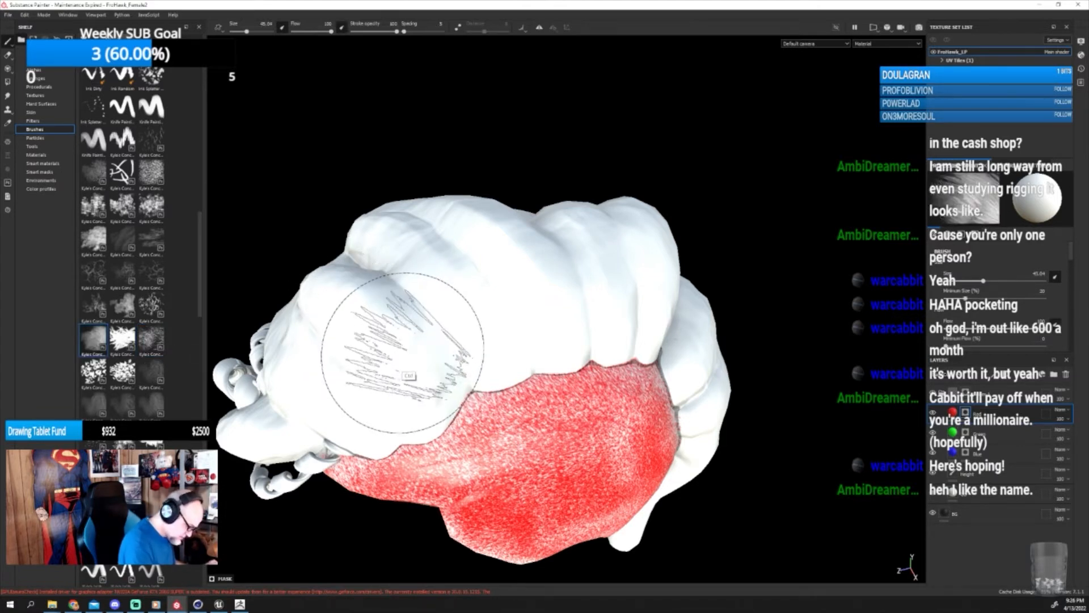
scroll(193, 323, "down", 3)
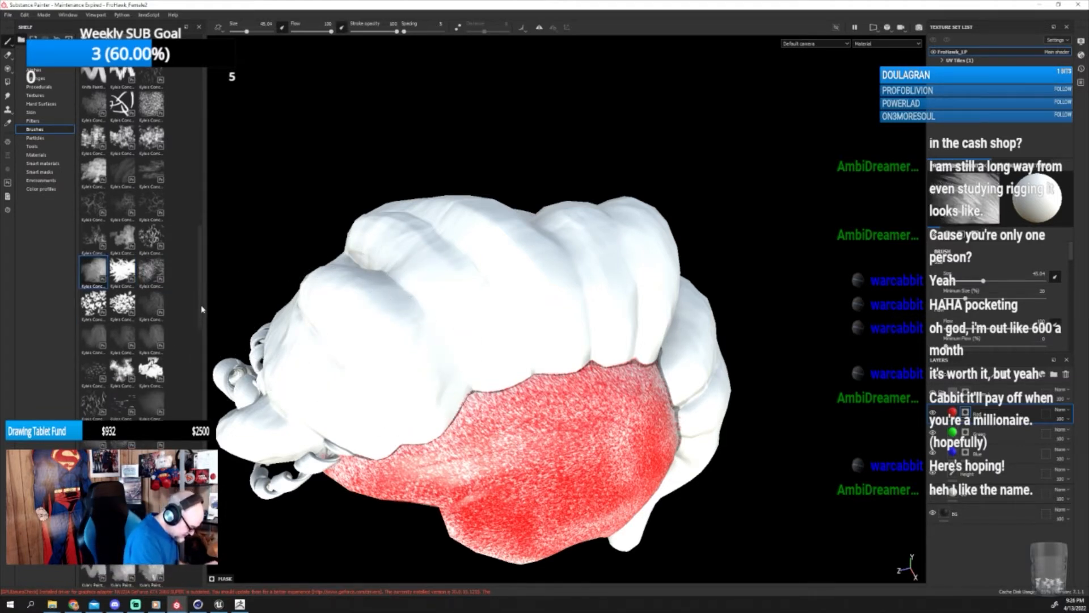
left_click(151, 371)
left_click(152, 439)
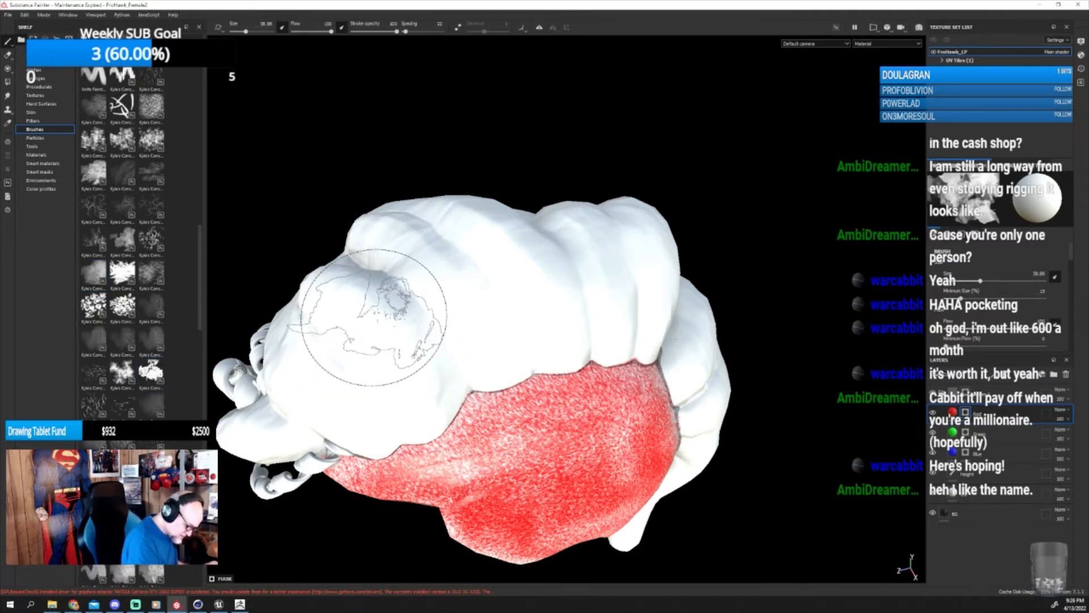
left_click(151, 471)
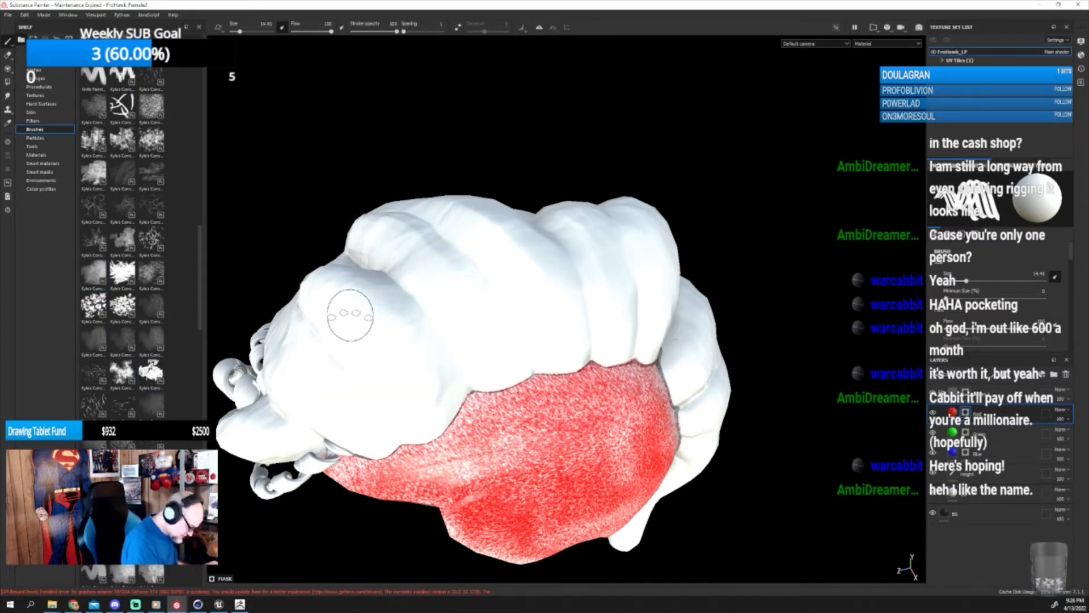
scroll(202, 335, "down", 3)
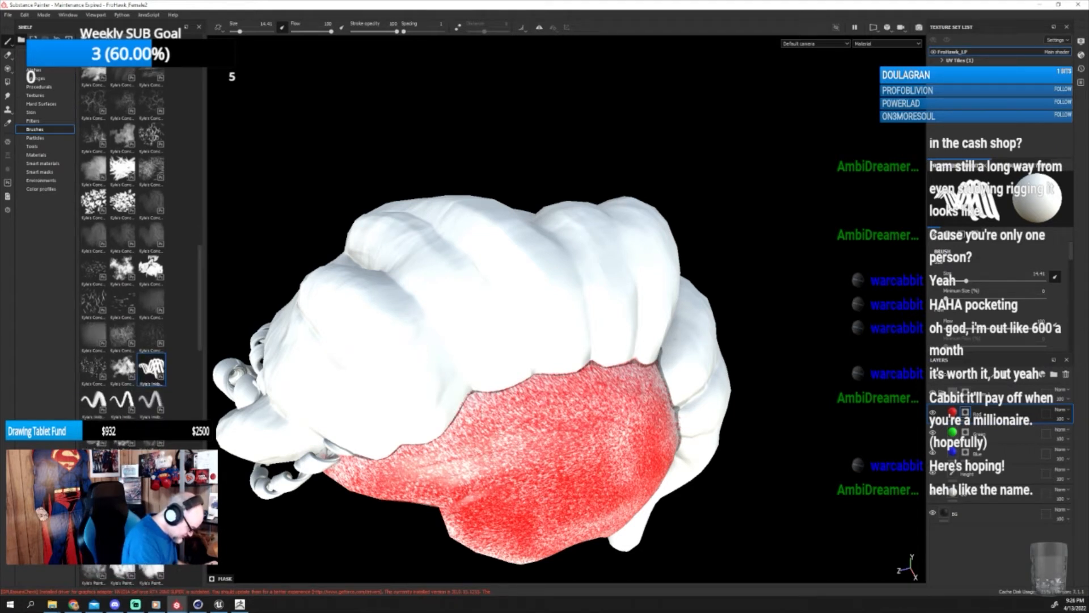
left_click(123, 436)
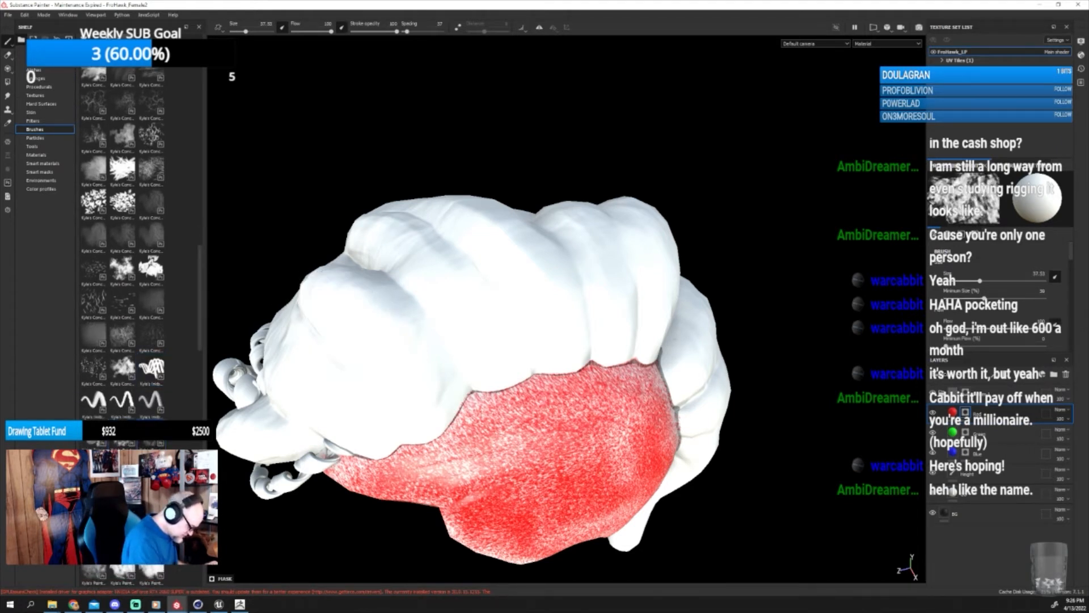
left_click(152, 436)
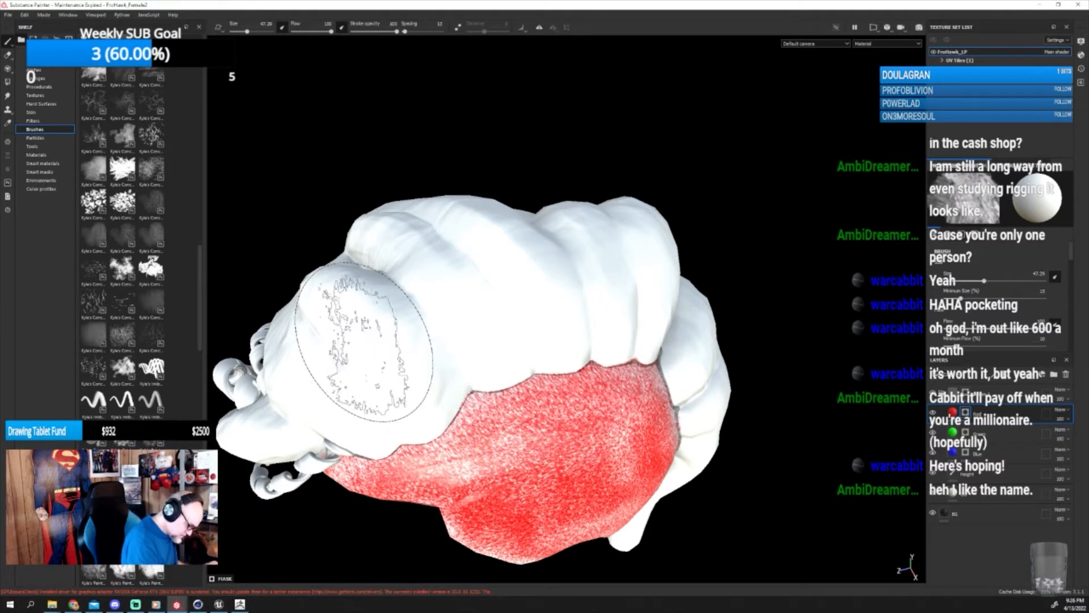
left_click(94, 469)
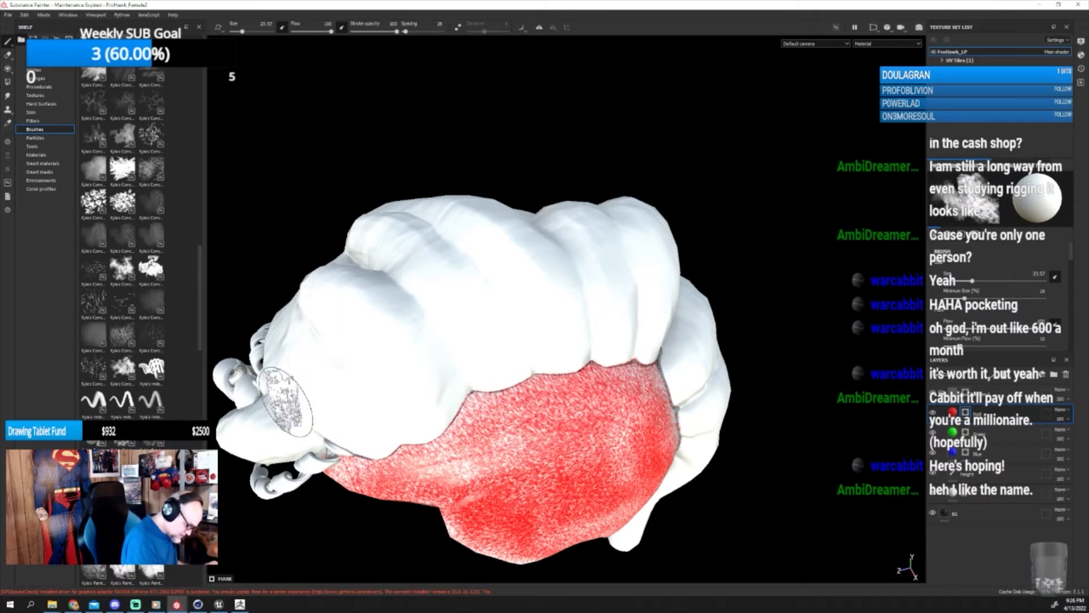
left_click(122, 469)
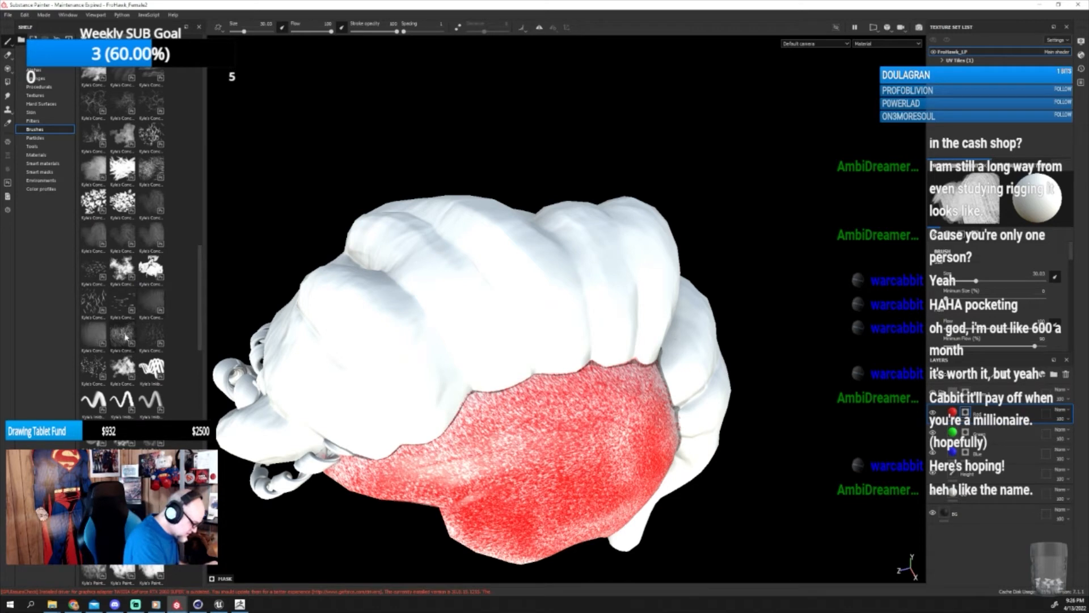
Compare the fine-scratch, dashed and strand-like Kyle's Concept brushes, and reselect the bold slashed one.
left_click(123, 335)
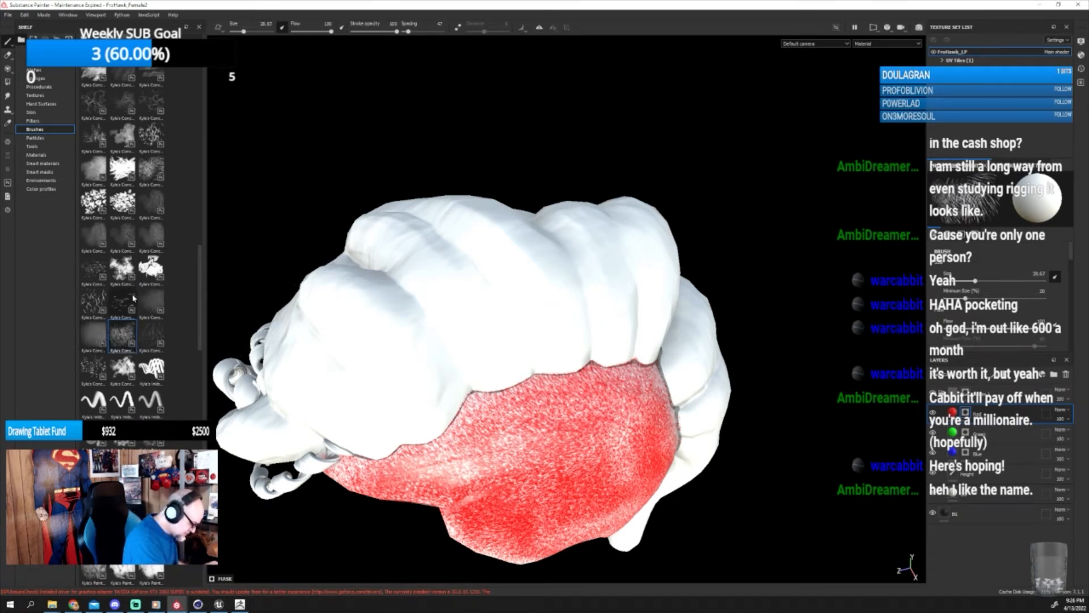
left_click(99, 303)
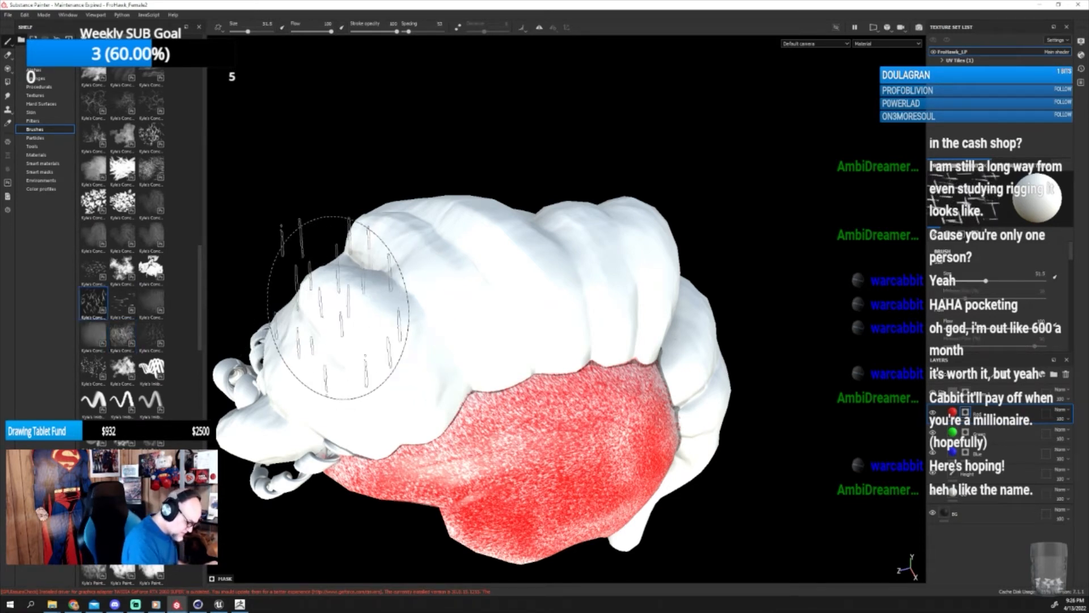
left_click(121, 308)
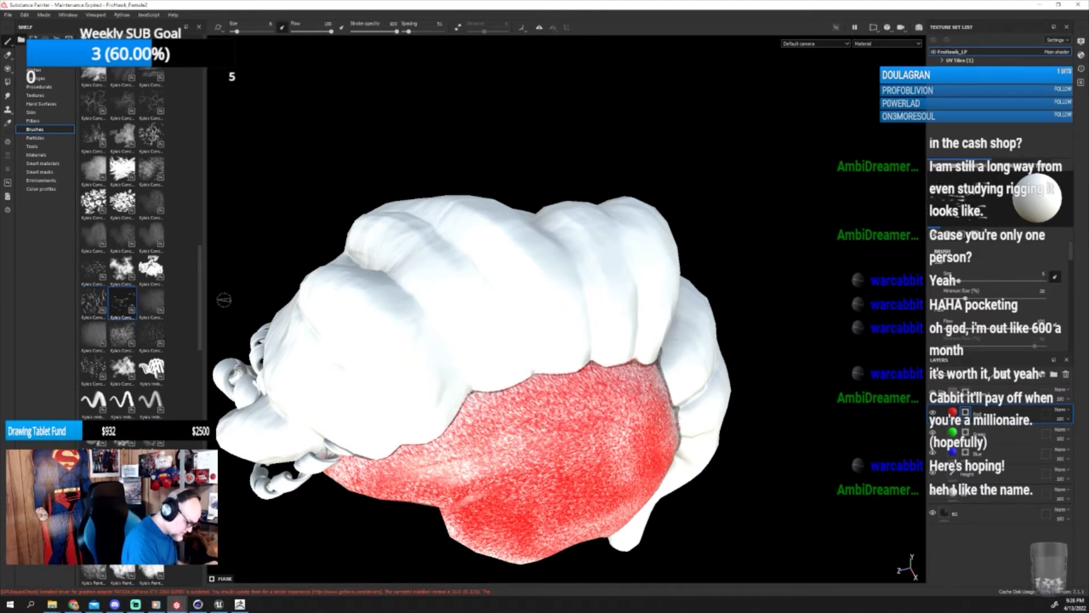
left_click(148, 302)
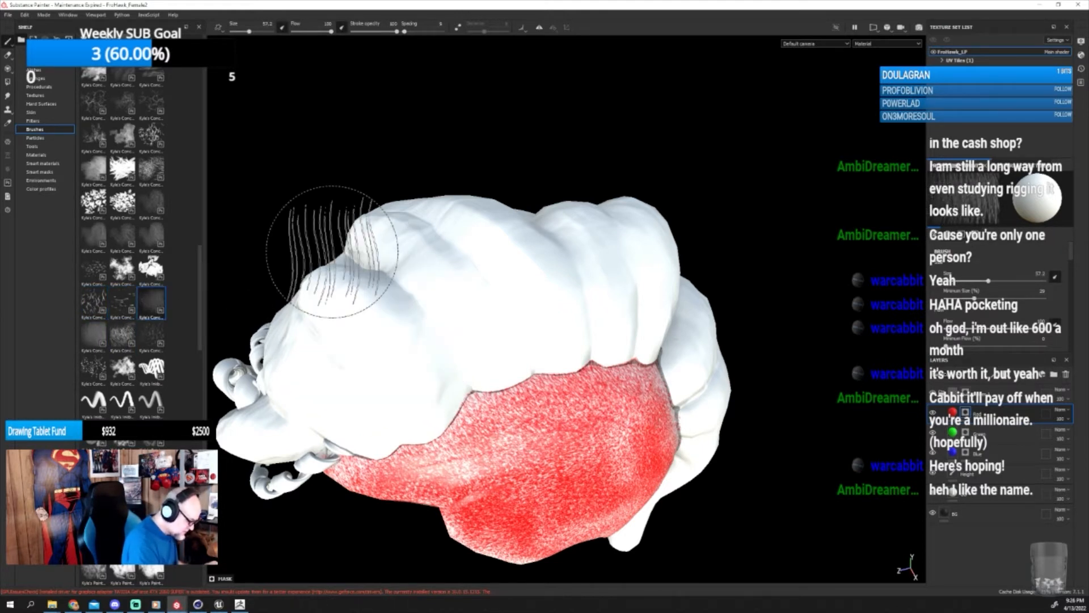
left_click(151, 267)
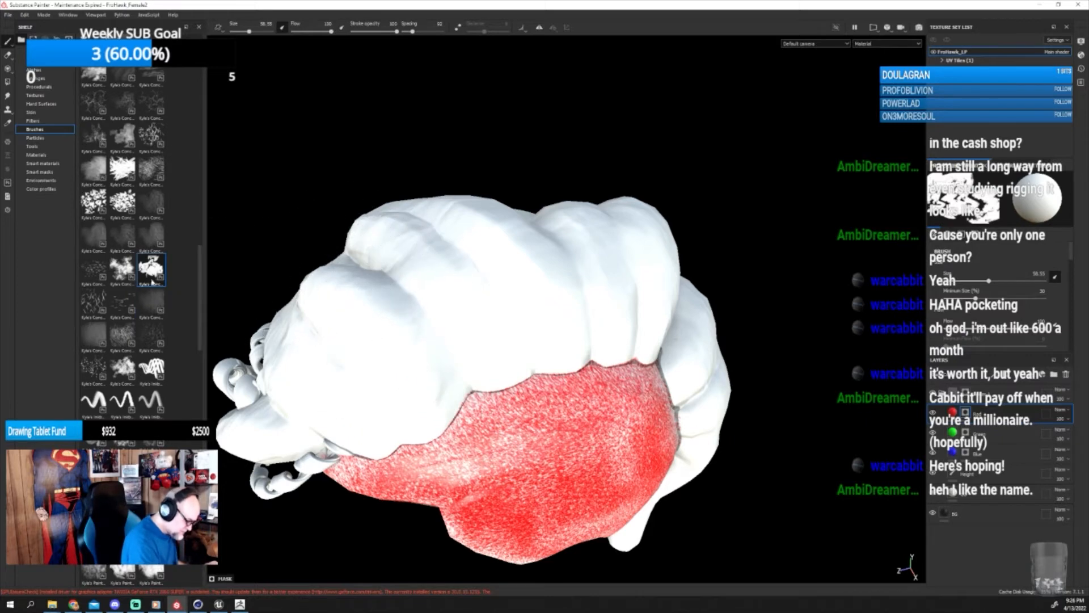
left_click(149, 235)
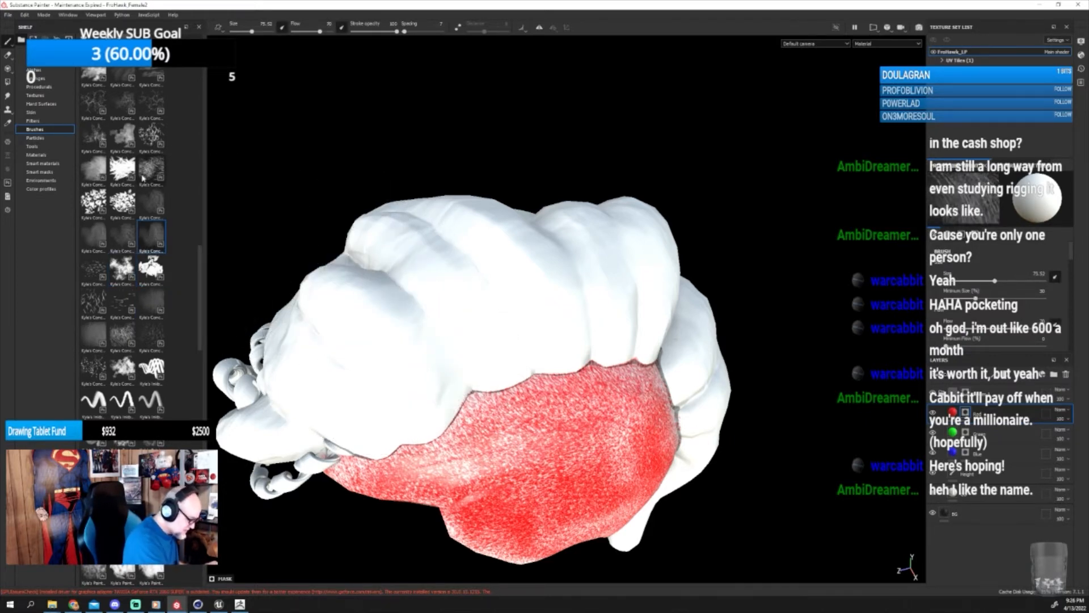
left_click(122, 169)
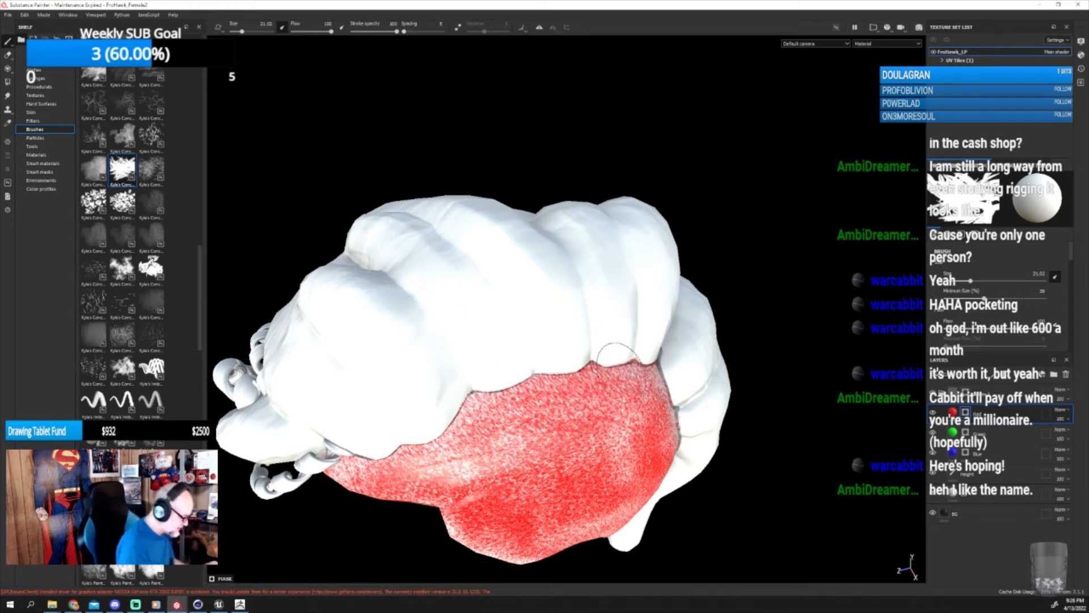
Try the bold slashed brush on the back hair roll, with and without pen-pressure size control, undoing each stroke.
left_click_drag(731, 350, 724, 376, "alt")
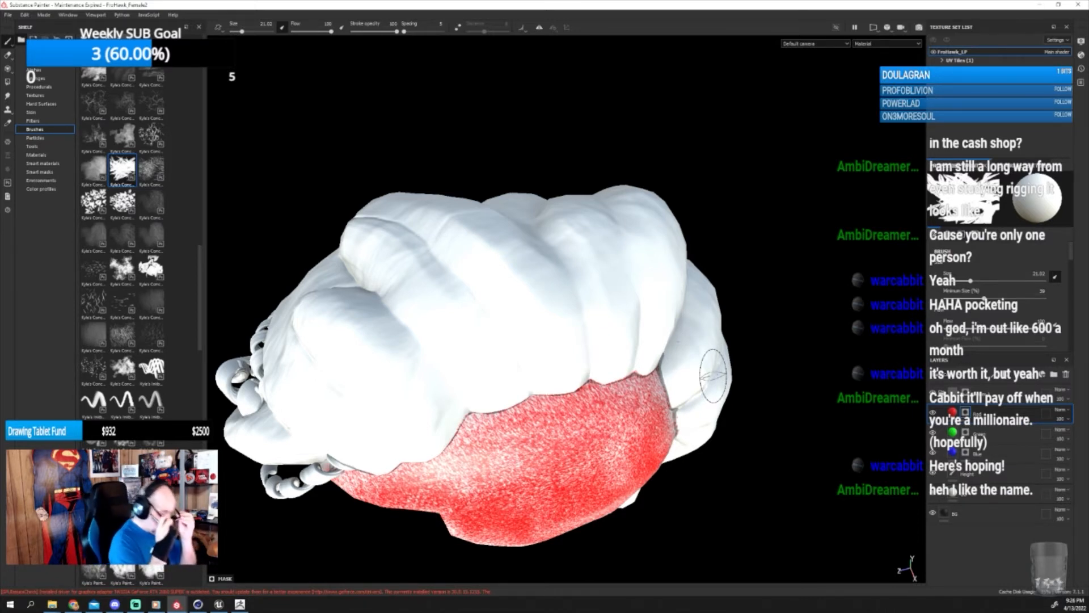
mouse_move(713, 374)
left_mouse_down("alt")
mouse_move(764, 369)
mouse_move(822, 437)
mouse_move(724, 433)
mouse_move(791, 424)
mouse_move(754, 244)
mouse_move(738, 338)
mouse_move(644, 417)
mouse_move(599, 412)
mouse_move(643, 382)
mouse_move(606, 400)
left_mouse_up("alt")
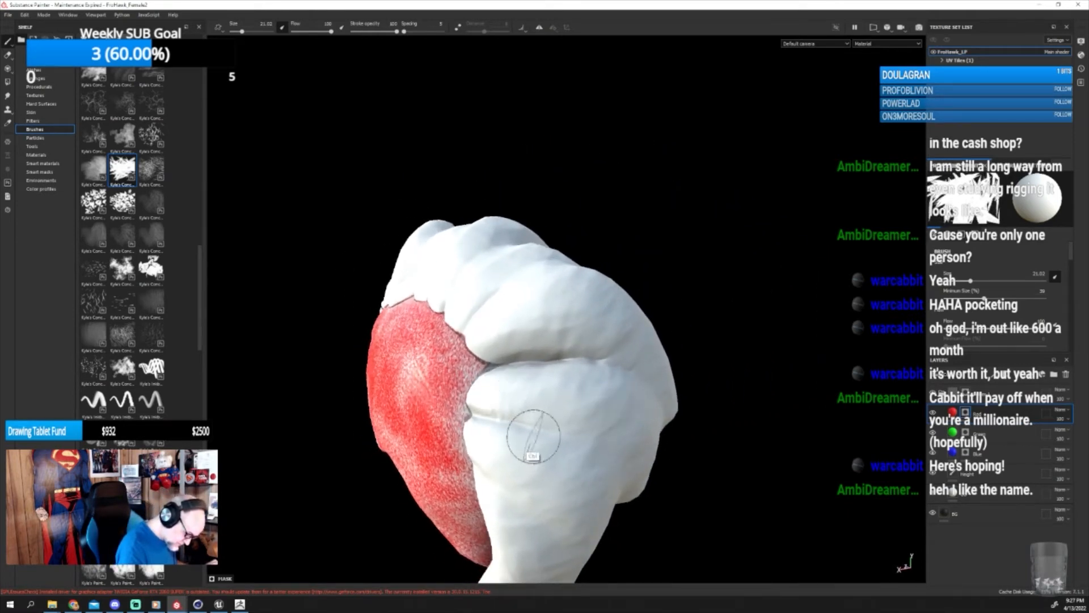
left_click_drag(485, 393, 579, 400)
key("ctrl+z")
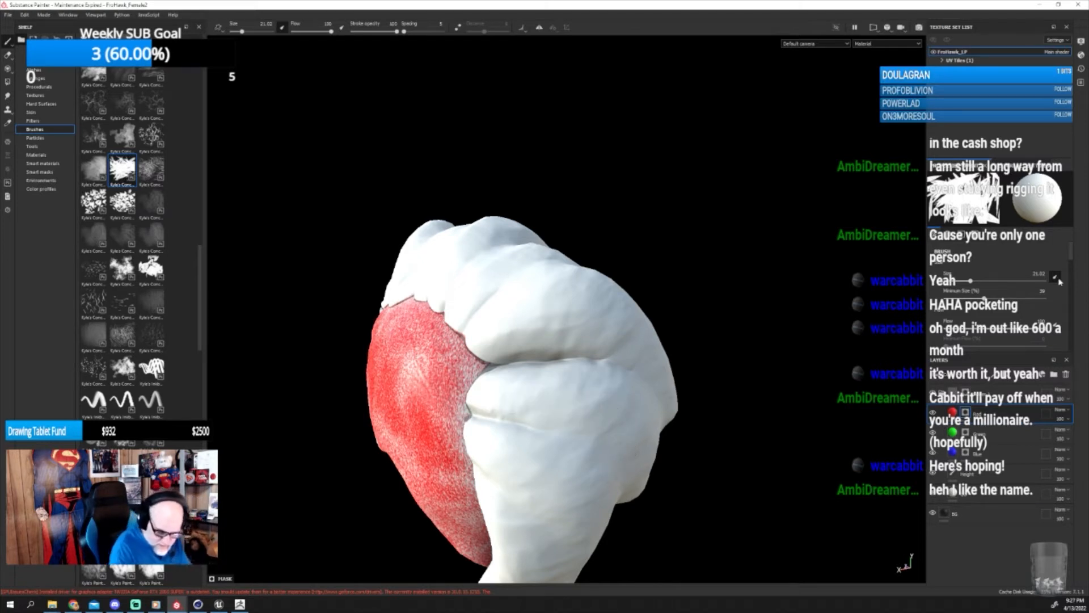
left_click_drag(485, 397, 604, 408)
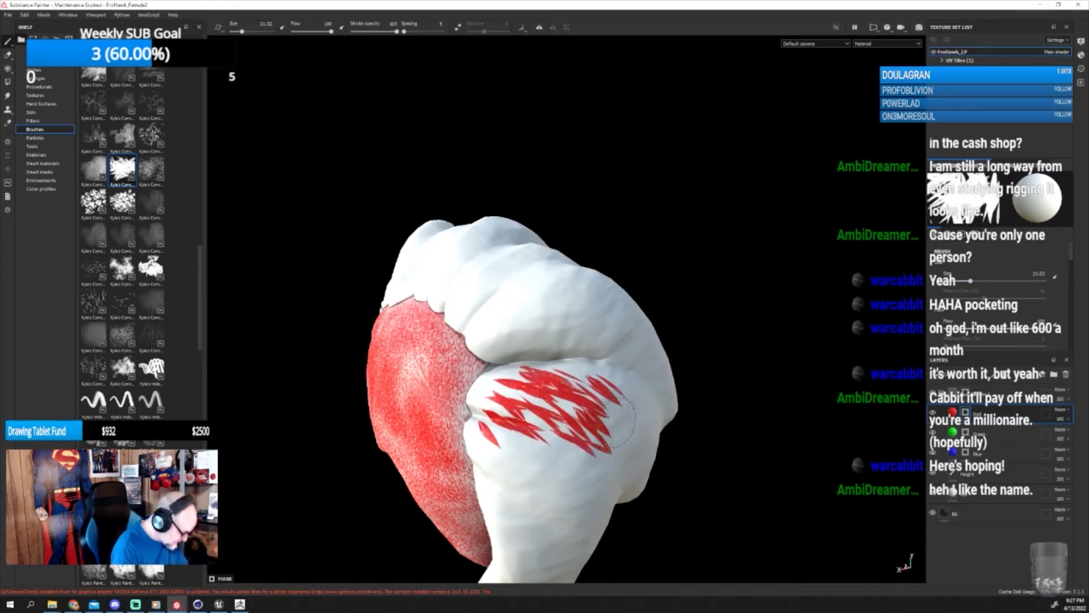
key("ctrl+z")
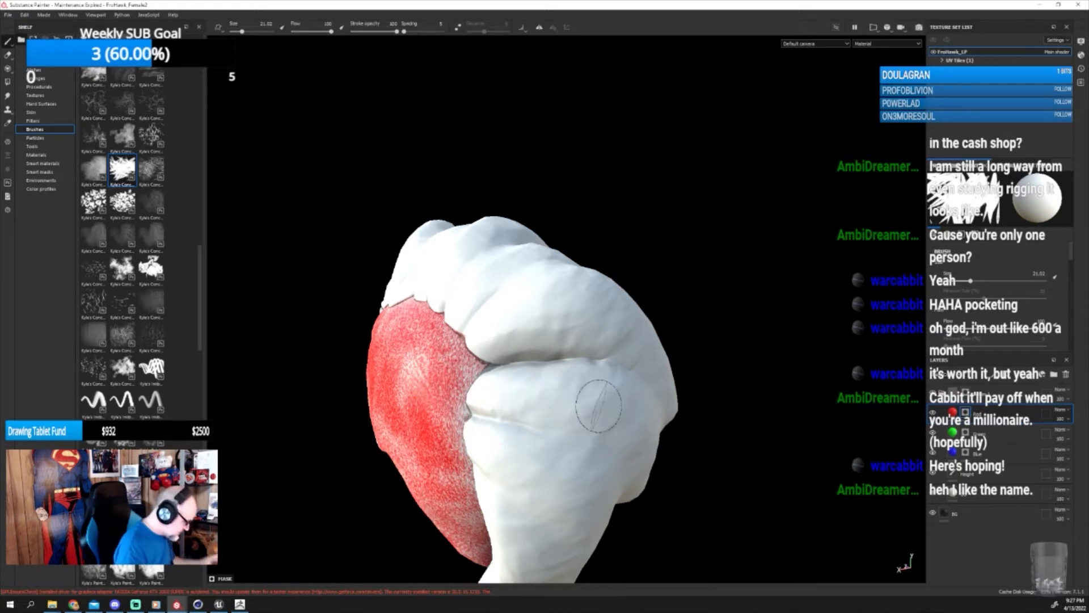
Compare the scratchy, curved-line and sparse-dash Kyle's Concept brushes, and choose the one with the ragged zigzag stroke.
left_click(122, 336)
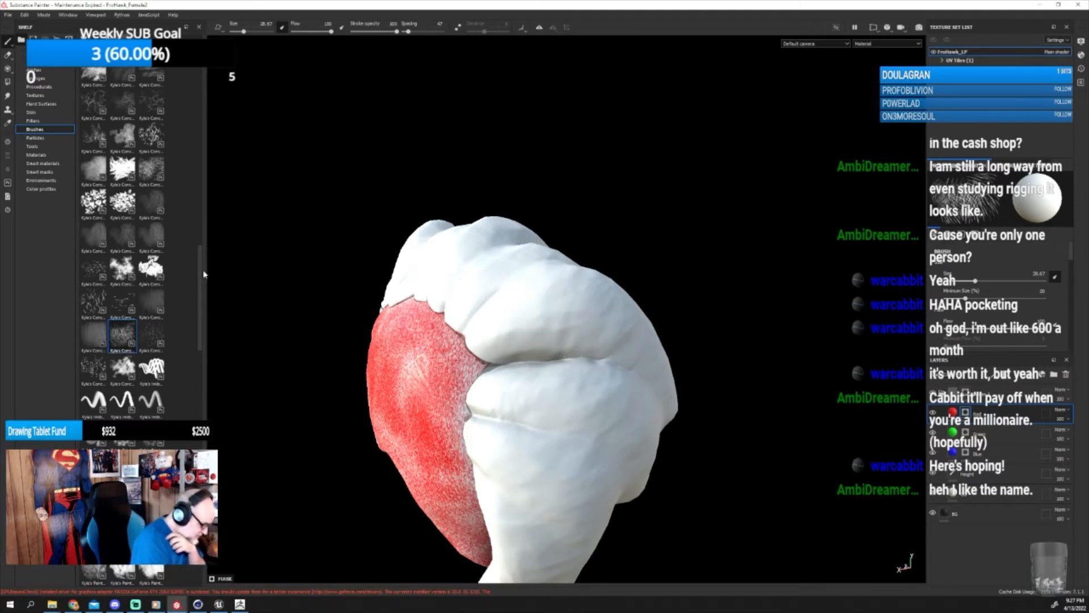
scroll(181, 244, "up", 5)
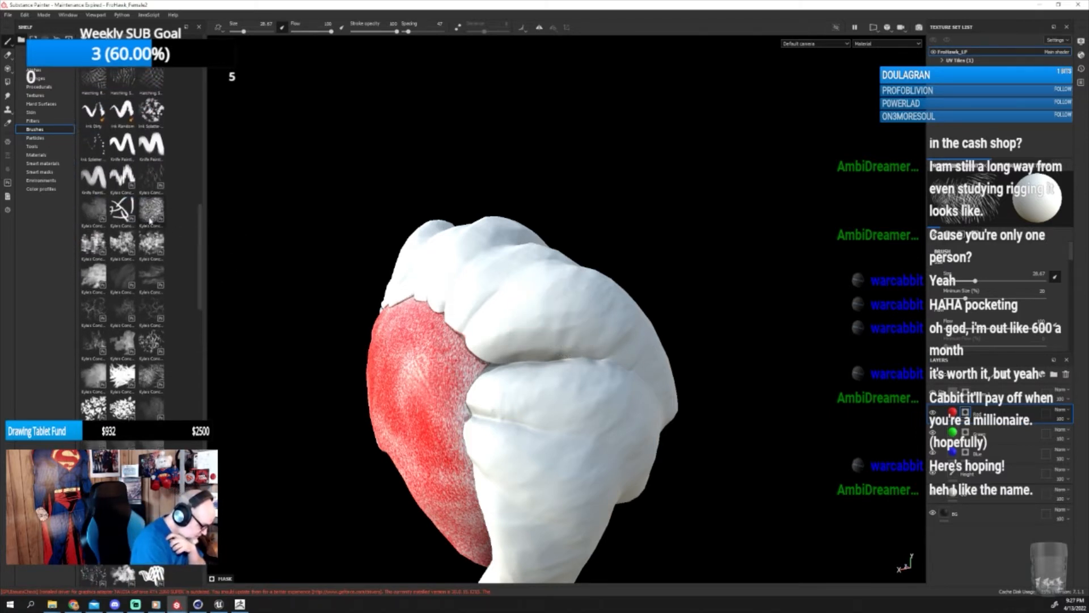
left_click(122, 210)
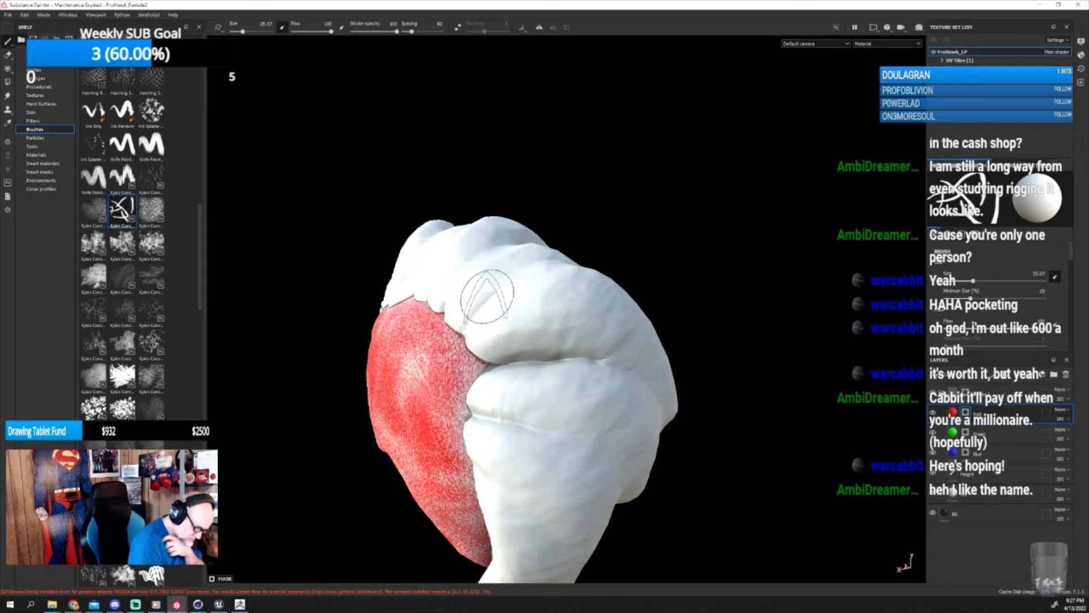
left_click(150, 181)
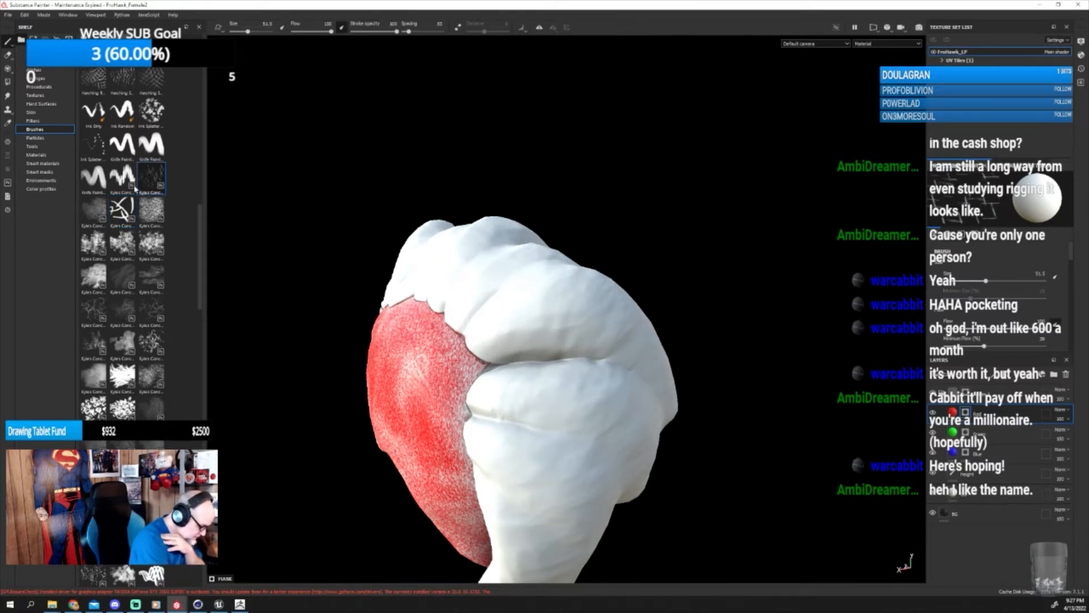
left_click(121, 177)
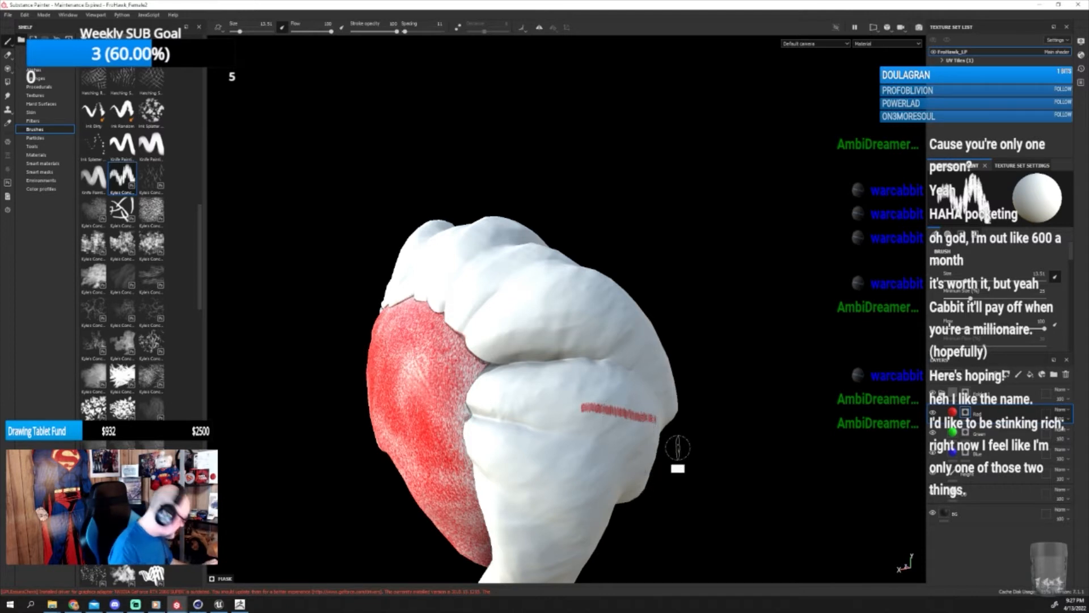
Enlarge the ragged brush to size 27.83, test it with a stroke across the back hair roll, and undo the stroke.
mouse_move(722, 443)
left_mouse_down("alt")
mouse_move(693, 438)
mouse_move(681, 460)
left_mouse_up("alt")
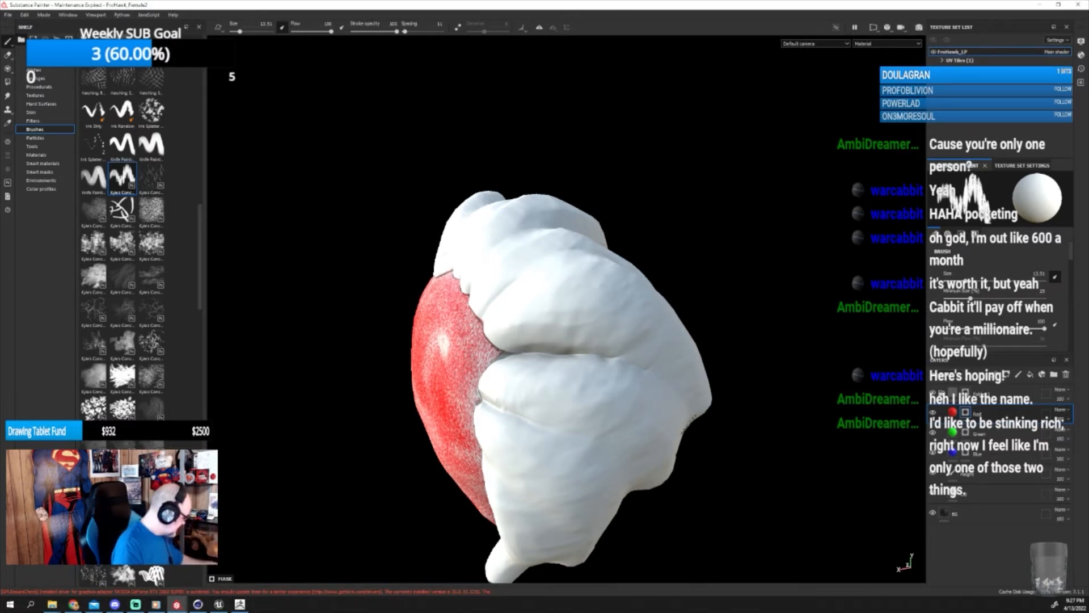
key("bracketright")
key("bracketright")
key("bracketright")
key("bracketright")
key("bracketright")
key("bracketright")
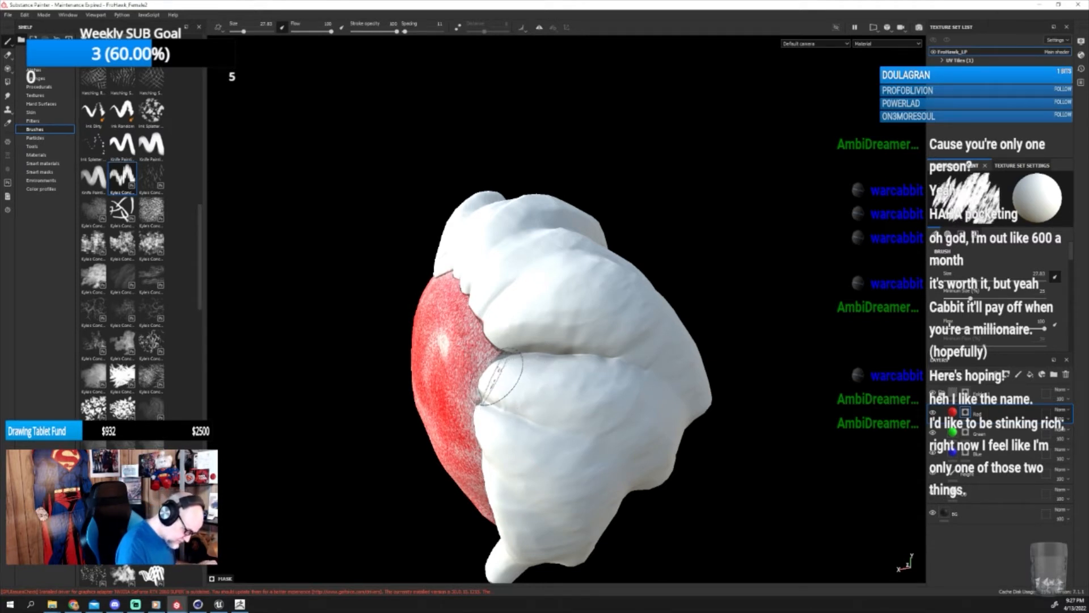
left_click_drag(496, 371, 624, 391)
key("ctrl+z")
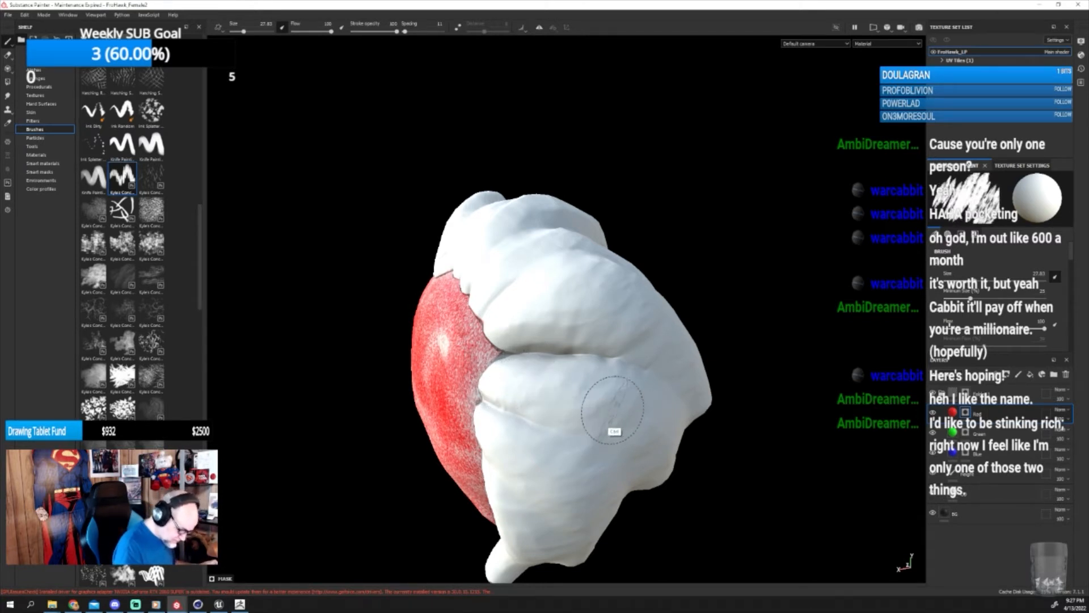
Paint bands of red strands along the back hair roll and its neighbouring rolls, without pen-pressure size control.
left_click_drag(499, 376, 660, 417)
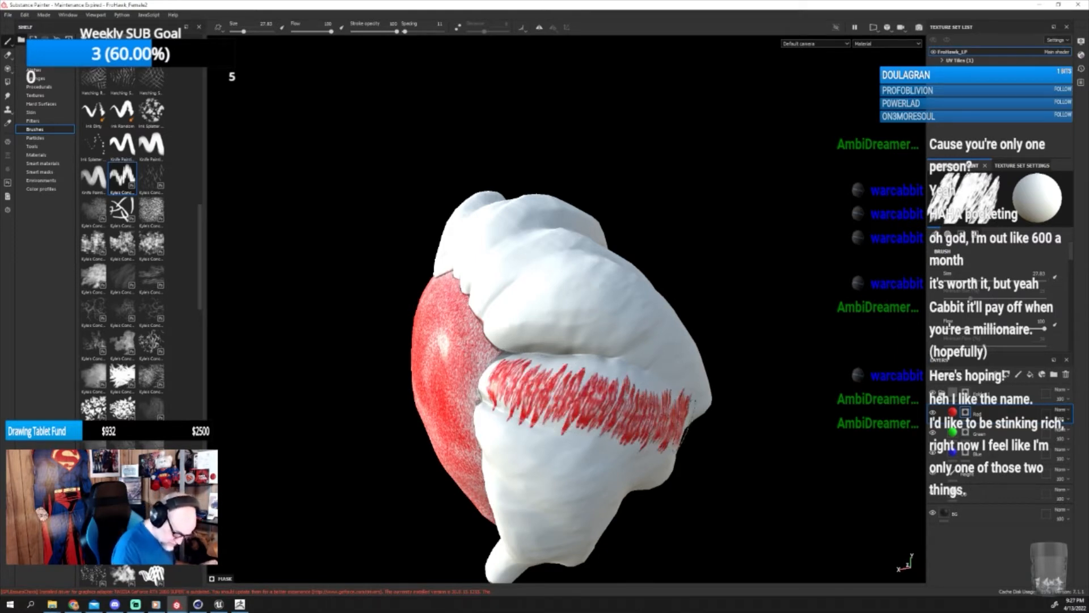
left_click_drag(713, 465, 689, 346, "alt")
left_click_drag(470, 319, 624, 379)
mouse_move(699, 430)
left_mouse_down("alt")
mouse_move(629, 419)
mouse_move(613, 389)
mouse_move(589, 377)
mouse_move(601, 372)
mouse_move(652, 480)
left_mouse_up("alt")
mouse_move(727, 429)
left_mouse_down("alt")
mouse_move(691, 486)
mouse_move(628, 433)
mouse_move(662, 486)
mouse_move(768, 447)
mouse_move(819, 450)
mouse_move(794, 449)
left_mouse_up("alt")
mouse_move(485, 366)
left_mouse_down()
mouse_move(585, 414)
mouse_move(621, 465)
mouse_move(660, 487)
mouse_move(722, 457)
mouse_move(659, 512)
mouse_move(678, 471)
mouse_move(687, 480)
left_mouse_up()
mouse_move(482, 338)
left_mouse_down()
mouse_move(542, 414)
mouse_move(572, 491)
left_mouse_up()
Paint a red strand band along the next hair roll, undoing the first stroke and repainting it.
mouse_move(742, 452)
left_mouse_down("alt")
mouse_move(749, 445)
mouse_move(622, 494)
mouse_move(683, 498)
mouse_move(573, 488)
mouse_move(645, 443)
left_mouse_up("alt")
left_click_drag(430, 339, 567, 409)
key("ctrl+z")
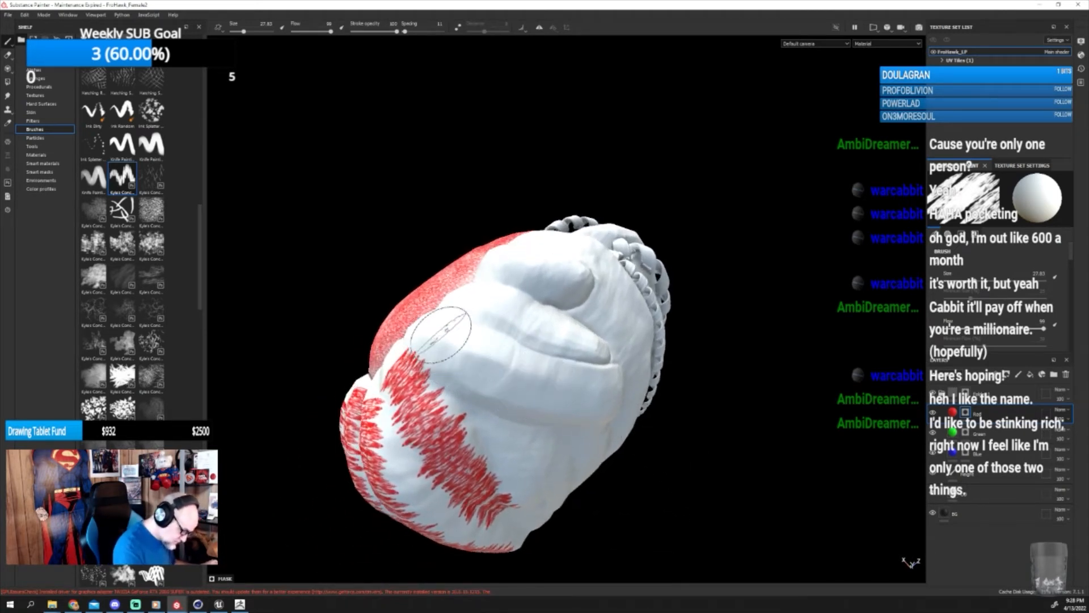
mouse_move(423, 330)
left_mouse_down()
mouse_move(582, 392)
mouse_move(698, 418)
mouse_move(627, 351)
left_mouse_up()
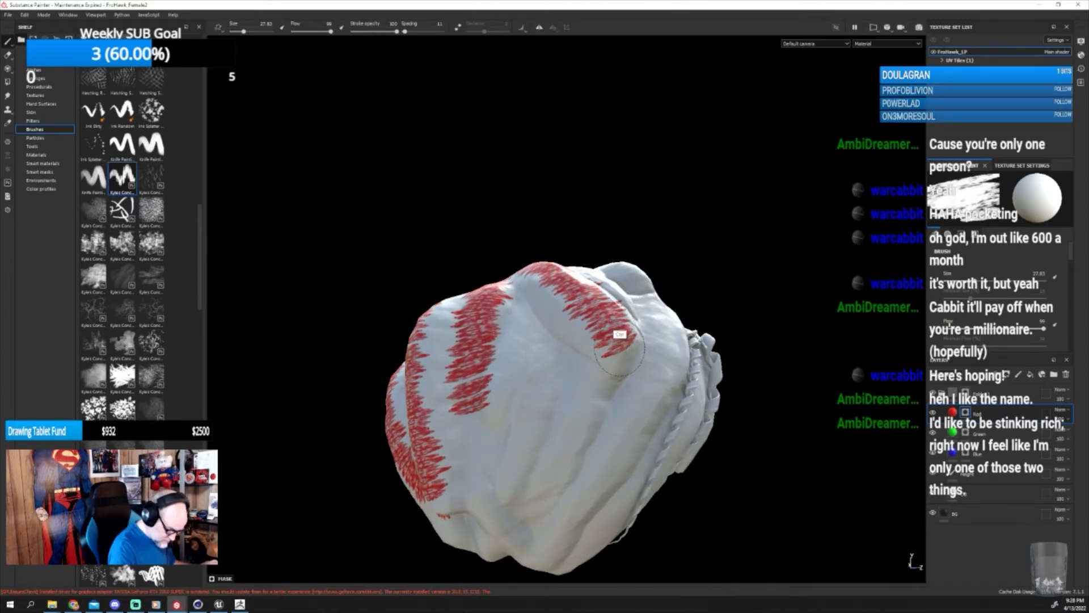
Extend the red strand bands over more hair rolls beside the stubble, and enlarge the brush to size 40.64.
mouse_move(625, 361)
left_mouse_down("alt")
mouse_move(652, 397)
mouse_move(724, 433)
mouse_move(657, 515)
mouse_move(646, 458)
mouse_move(596, 452)
mouse_move(598, 475)
mouse_move(624, 420)
left_mouse_up("alt")
mouse_move(557, 349)
left_mouse_down()
mouse_move(563, 466)
mouse_move(669, 457)
mouse_move(641, 477)
mouse_move(644, 451)
mouse_move(527, 456)
mouse_move(679, 407)
mouse_move(730, 458)
mouse_move(724, 503)
mouse_move(665, 396)
left_mouse_up()
right_click_drag(691, 399, 708, 394, "ctrl")
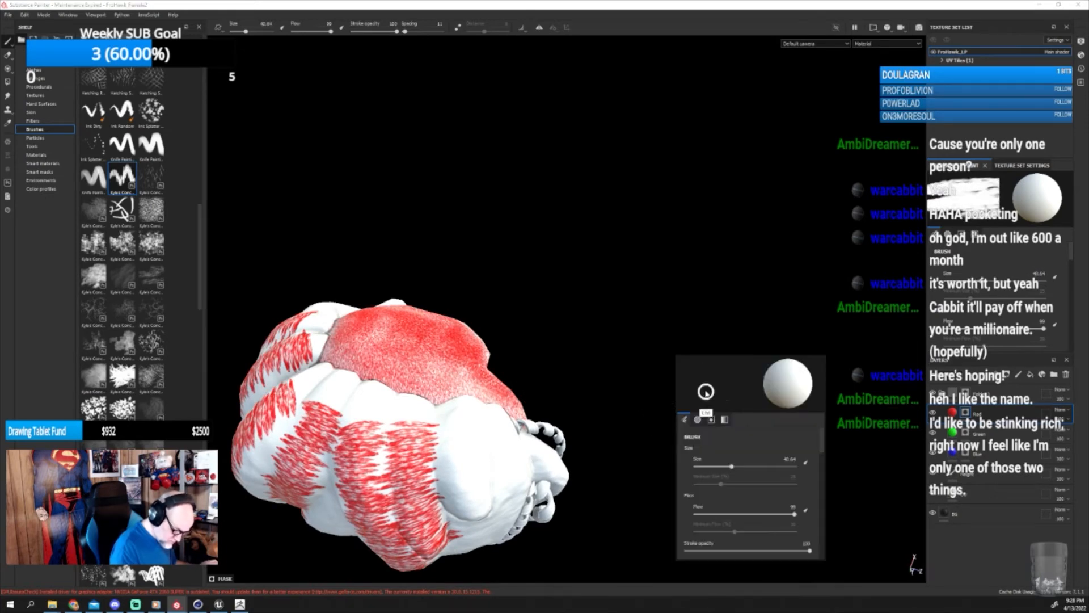
mouse_move(665, 316)
left_mouse_down("alt")
mouse_move(650, 326)
mouse_move(685, 311)
mouse_move(729, 322)
left_mouse_up("alt")
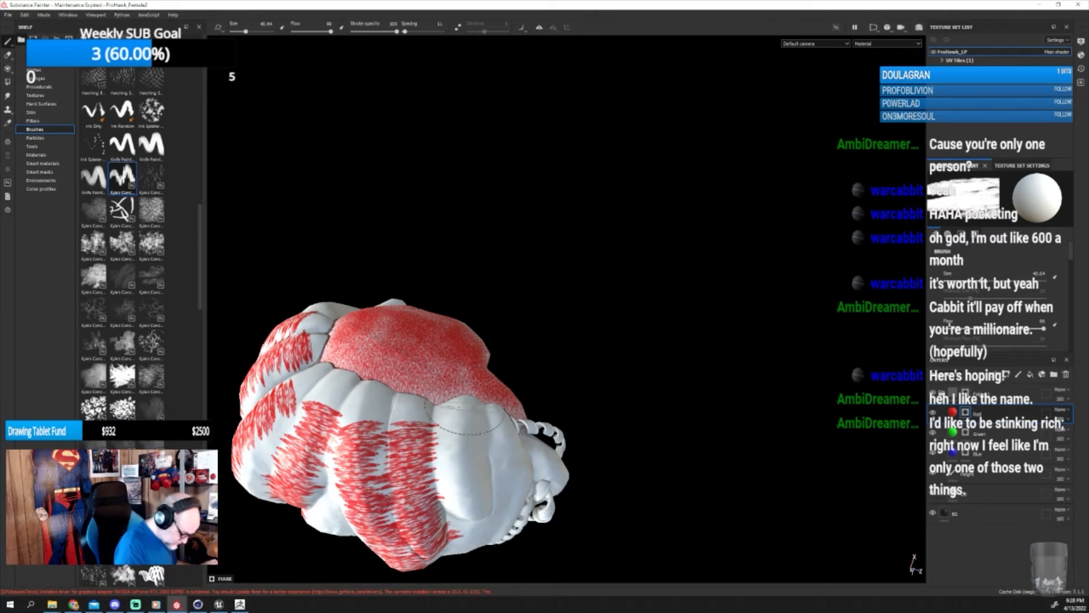
Paint red strand bands along the hair rolls beside the stubble and over the rolls near the front braid.
mouse_move(462, 412)
left_mouse_down()
mouse_move(460, 460)
mouse_move(480, 508)
left_mouse_up()
mouse_move(597, 428)
left_mouse_down("alt")
mouse_move(593, 333)
mouse_move(627, 400)
mouse_move(587, 448)
mouse_move(573, 437)
left_mouse_up("alt")
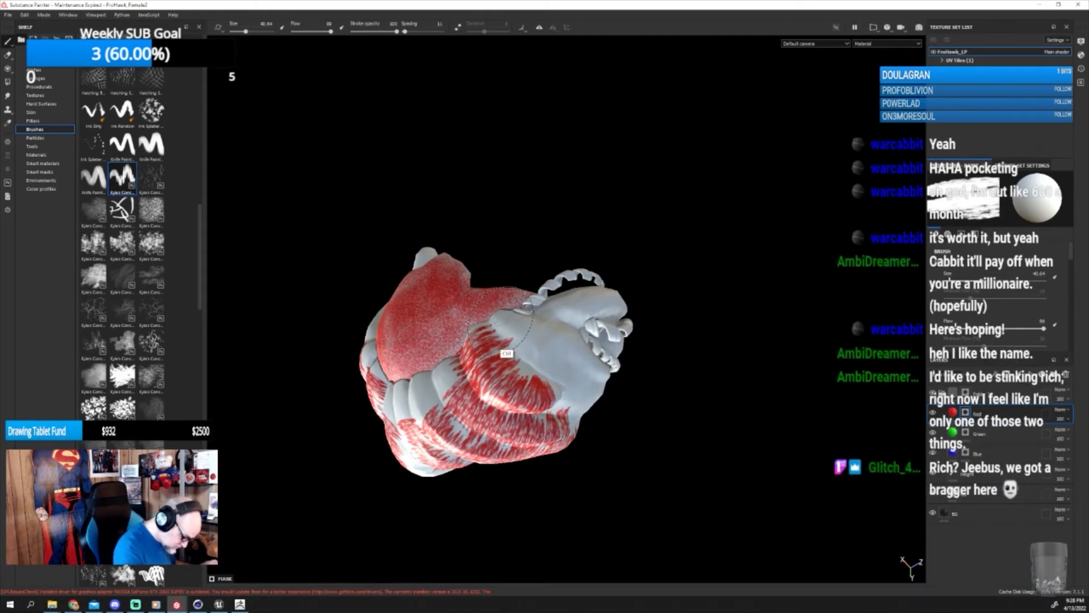
left_click_drag(508, 315, 587, 405)
mouse_move(587, 405)
left_mouse_down("alt")
mouse_move(683, 480)
mouse_move(568, 496)
mouse_move(524, 472)
left_mouse_up("alt")
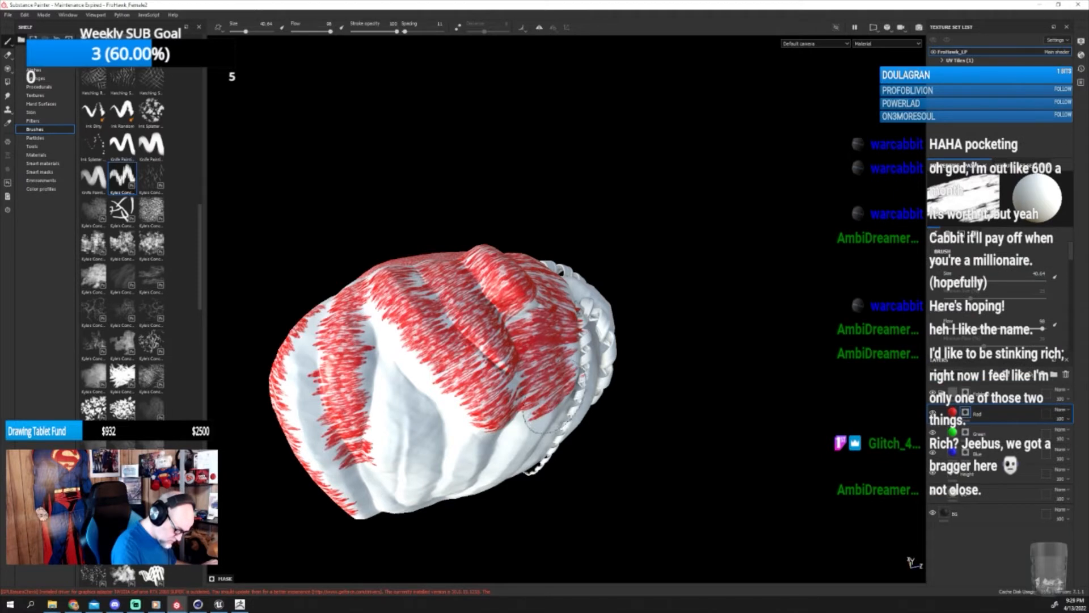
Rotate the brush to follow the rolls and cover the bare back rolls and braid-side rolls with red strands.
left_click_drag(606, 434, 609, 372, "alt")
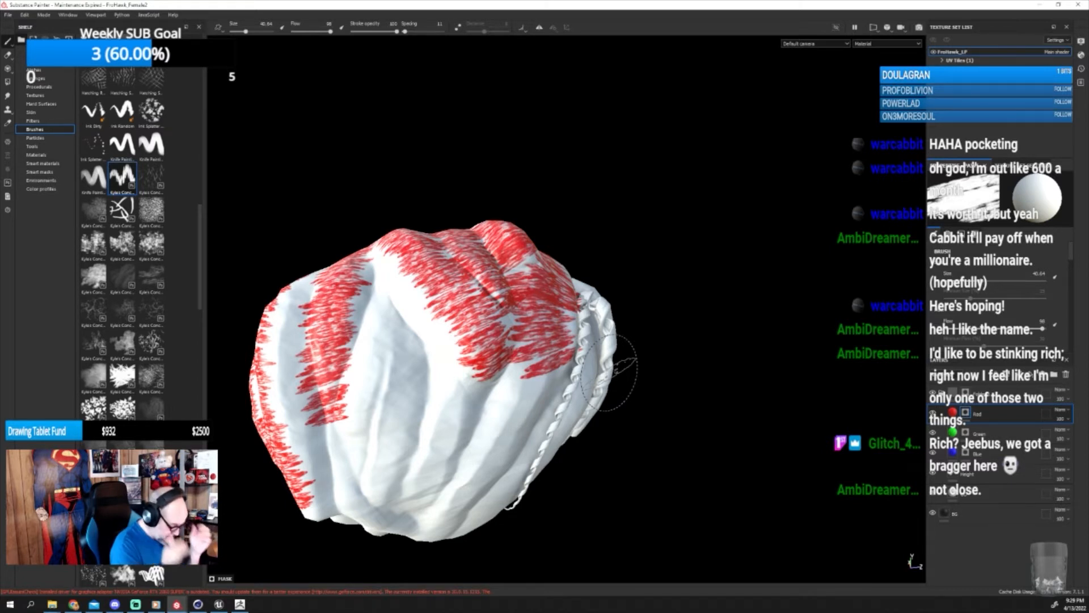
mouse_move(467, 354)
left_mouse_down("alt")
mouse_move(542, 362)
mouse_move(535, 352)
left_mouse_up("alt")
mouse_move(444, 250)
left_mouse_down("ctrl")
mouse_move(427, 306)
mouse_move(339, 440)
left_mouse_up("ctrl")
left_click_drag(500, 315, 391, 468)
mouse_move(619, 410)
left_mouse_down("alt")
mouse_move(559, 410)
mouse_move(512, 391)
mouse_move(513, 353)
left_mouse_up("alt")
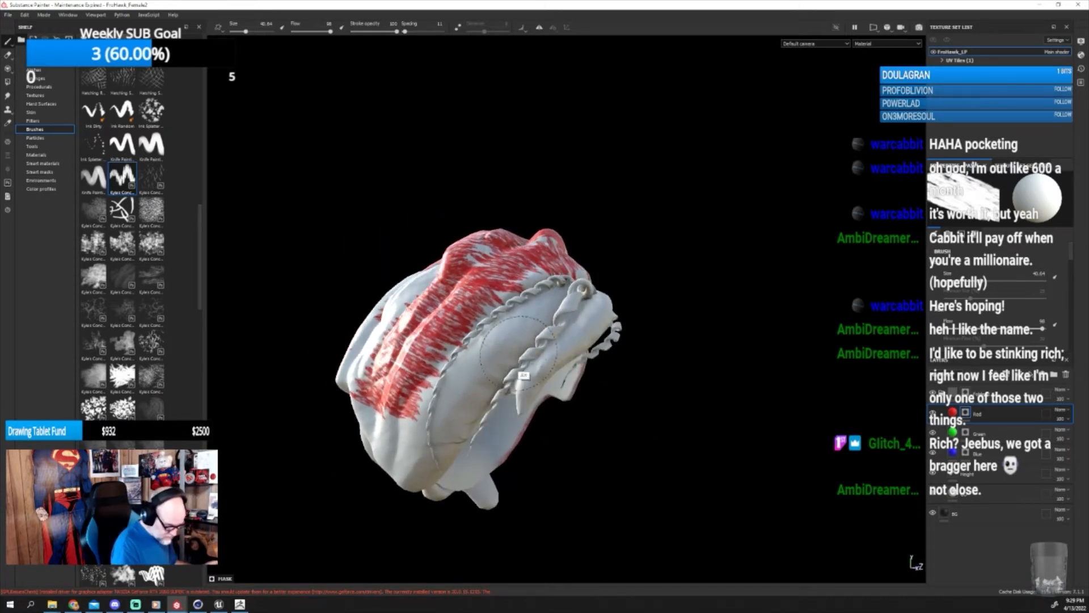
mouse_move(562, 303)
left_mouse_down()
mouse_move(499, 335)
mouse_move(460, 374)
mouse_move(415, 436)
mouse_move(448, 458)
left_mouse_up()
mouse_move(647, 380)
left_mouse_down("alt")
mouse_move(617, 295)
mouse_move(539, 397)
left_mouse_up("alt")
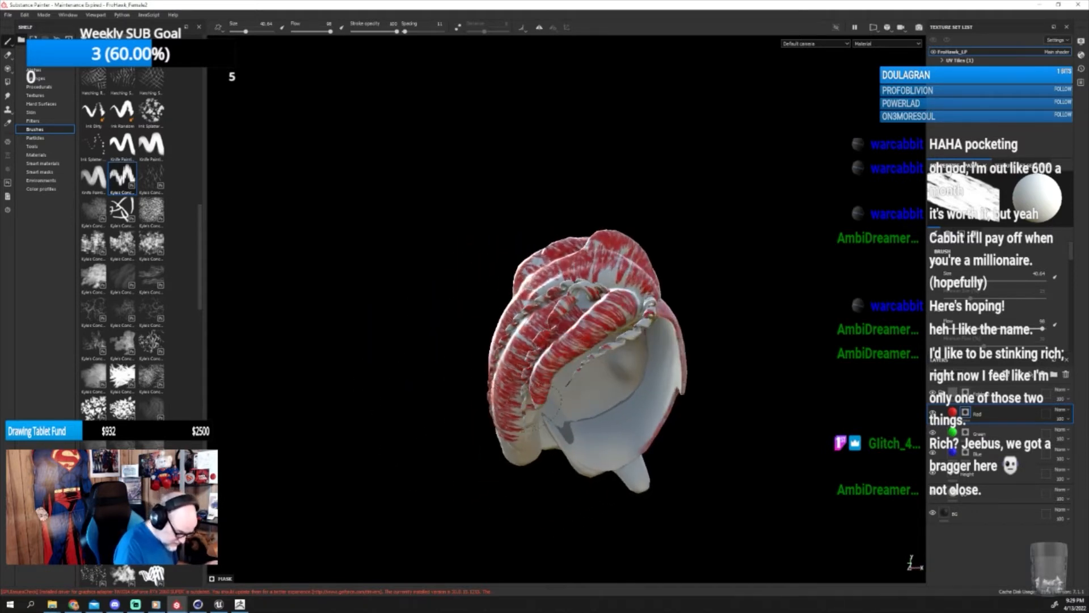
mouse_move(663, 354)
left_mouse_down("alt")
mouse_move(732, 420)
mouse_move(692, 373)
mouse_move(736, 370)
mouse_move(557, 492)
mouse_move(466, 245)
mouse_move(471, 284)
mouse_move(448, 419)
mouse_move(423, 352)
mouse_move(397, 340)
mouse_move(423, 369)
mouse_move(391, 346)
mouse_move(420, 417)
left_mouse_up("alt")
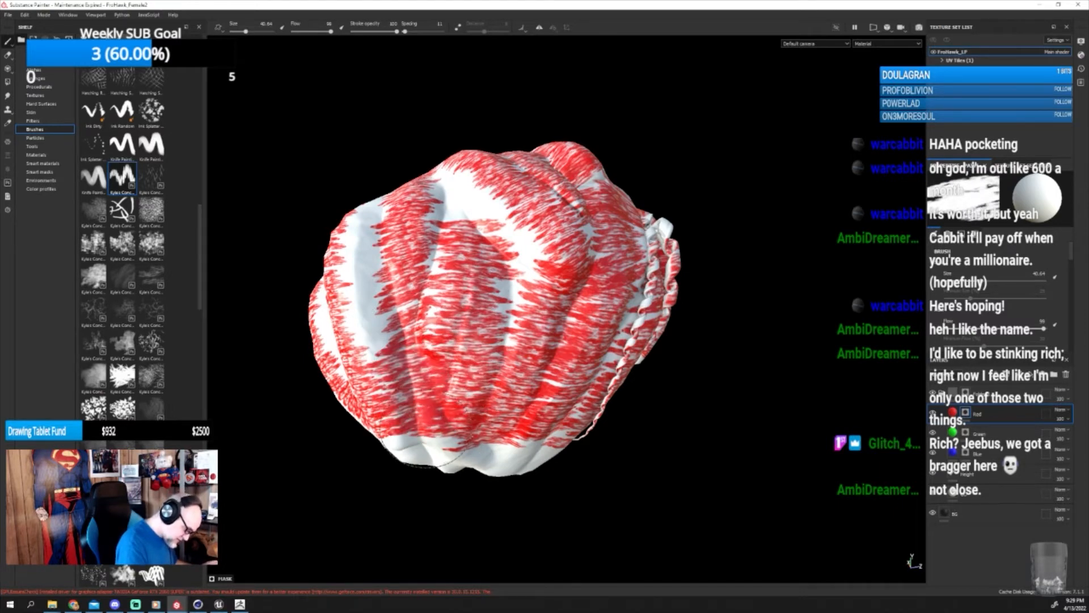
Shrink and realign the brush, and paint red strands along the remaining bare side rolls above the stubble.
mouse_move(582, 395)
left_mouse_down("alt")
mouse_move(634, 381)
mouse_move(621, 363)
mouse_move(529, 407)
mouse_move(499, 352)
mouse_move(357, 227)
left_mouse_up("alt")
right_click_drag(366, 223, 343, 222, "ctrl")
left_click_drag(363, 255, 429, 380)
mouse_move(603, 407)
left_mouse_down("alt")
mouse_move(707, 326)
mouse_move(617, 347)
mouse_move(606, 296)
mouse_move(651, 207)
mouse_move(684, 206)
mouse_move(644, 194)
left_mouse_up("alt")
left_click_drag(421, 234, 460, 264, "ctrl")
right_click_drag(436, 231, 431, 232, "ctrl")
left_click_drag(432, 231, 434, 244, "ctrl")
right_click_drag(432, 237, 420, 236, "ctrl")
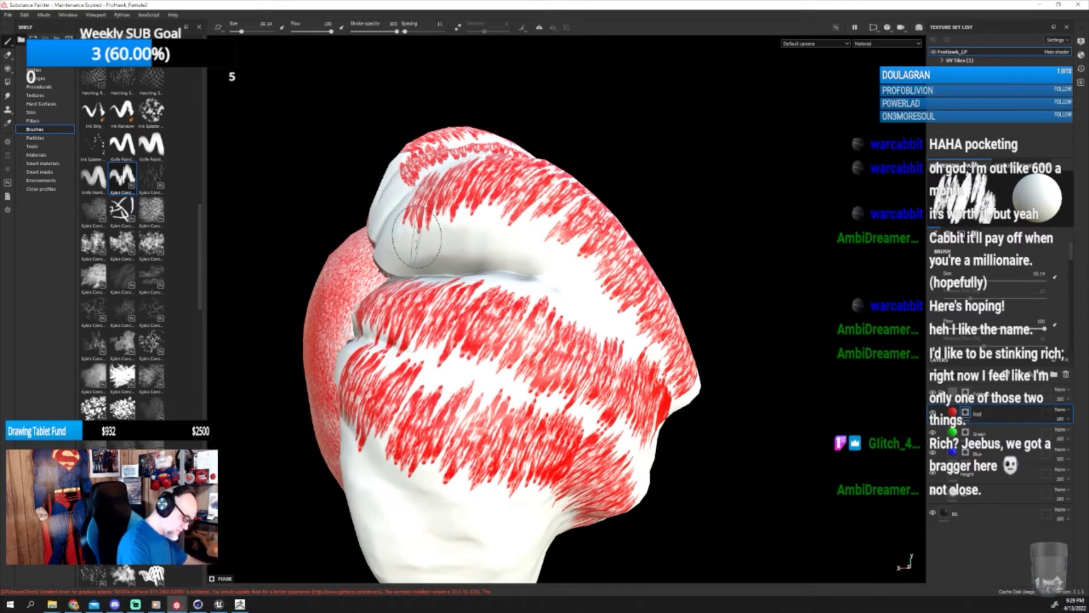
mouse_move(414, 243)
left_mouse_down()
mouse_move(425, 256)
mouse_move(470, 241)
mouse_move(584, 269)
mouse_move(638, 326)
left_mouse_up()
mouse_move(712, 380)
left_mouse_down("alt")
mouse_move(678, 381)
mouse_move(669, 397)
mouse_move(701, 391)
mouse_move(690, 415)
mouse_move(661, 427)
left_mouse_up("alt")
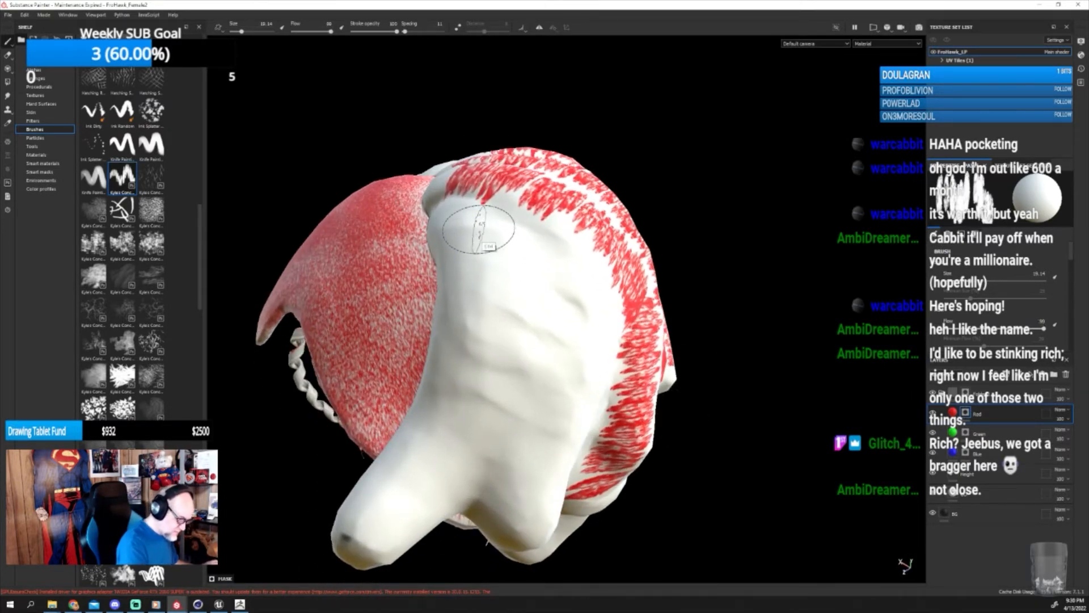
Turn the brush crosswise and paint red strands down the bare lower hair section at the nape, undoing the last stroke.
mouse_move(479, 229)
left_mouse_down("ctrl")
mouse_move(478, 321)
mouse_move(473, 307)
left_mouse_up("ctrl")
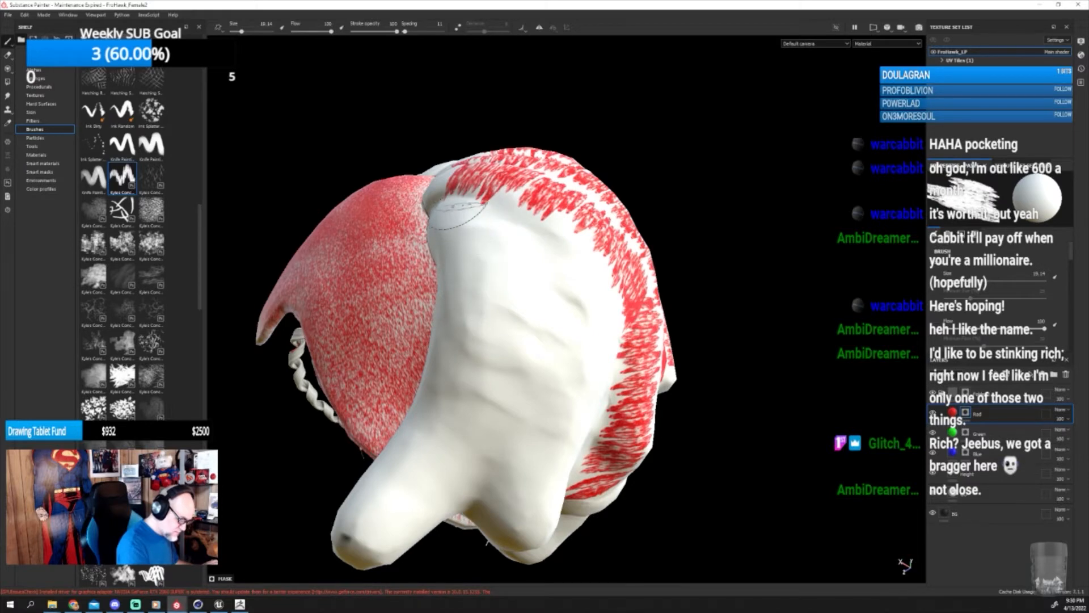
mouse_move(460, 218)
left_mouse_down()
mouse_move(469, 343)
mouse_move(451, 403)
mouse_move(354, 528)
mouse_move(351, 557)
left_mouse_up()
left_click_drag(714, 431, 654, 443, "alt")
mouse_move(431, 252)
left_mouse_down()
mouse_move(429, 466)
mouse_move(377, 562)
left_mouse_up()
left_click_drag(483, 263, 456, 547)
left_click_drag(530, 300, 494, 572)
key("ctrl+z")
left_click_drag(661, 459, 501, 445, "alt")
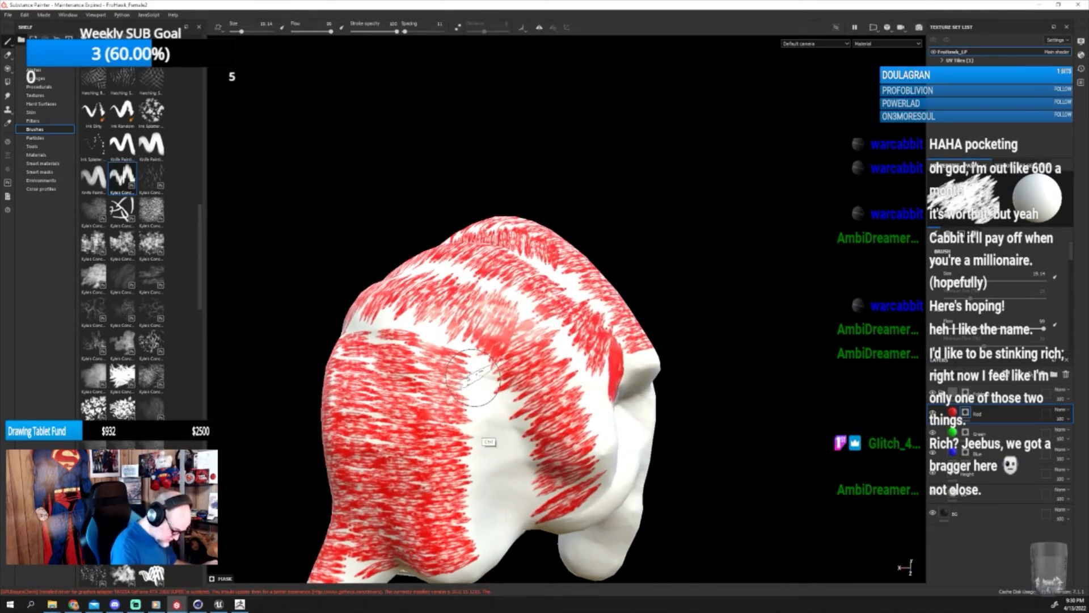
Continue the red strands around the lower folds and roll ends at the nape, enlarging the brush for the last bare roll end.
left_click_drag(486, 424, 509, 537)
left_click_drag(704, 454, 527, 531, "alt")
mouse_move(619, 417)
left_mouse_down()
mouse_move(559, 437)
mouse_move(573, 414)
mouse_move(607, 500)
left_mouse_up()
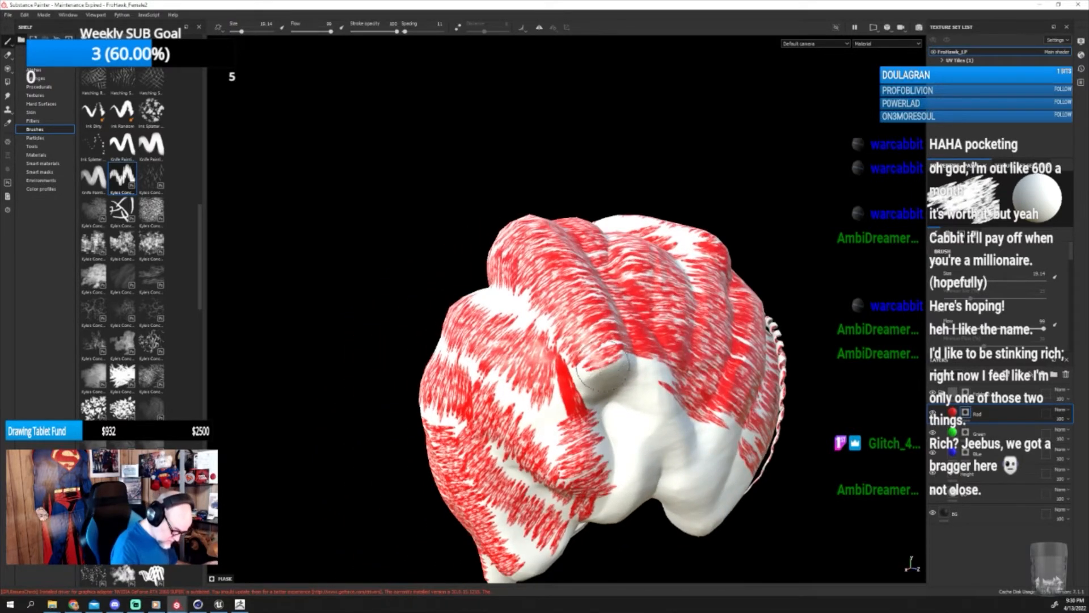
mouse_move(618, 393)
left_mouse_down("alt")
mouse_move(649, 420)
mouse_move(609, 448)
mouse_move(600, 410)
left_mouse_up("alt")
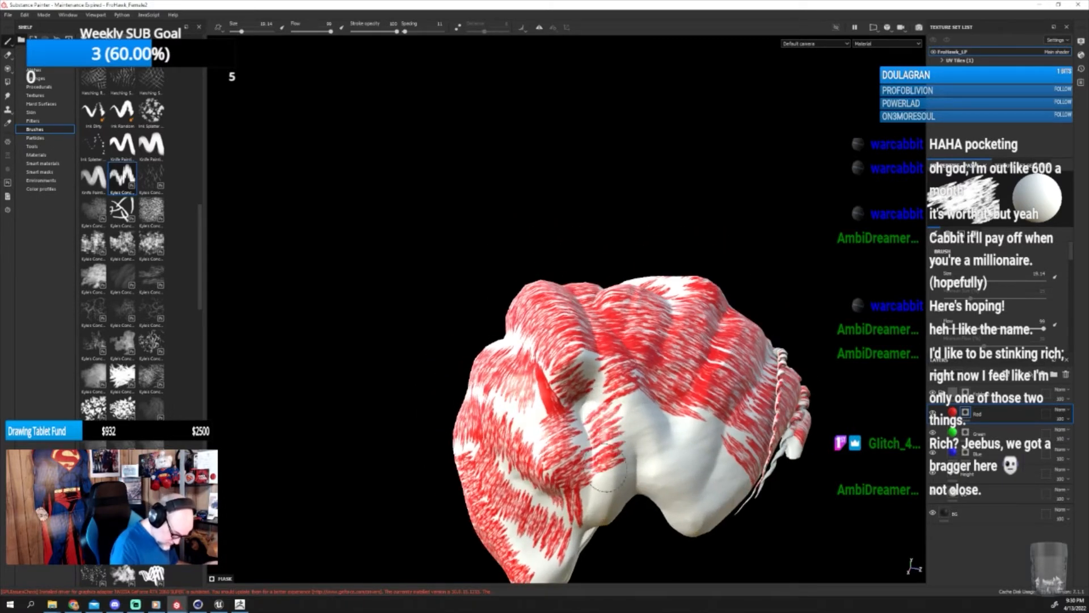
left_click_drag(658, 478, 641, 433, "alt")
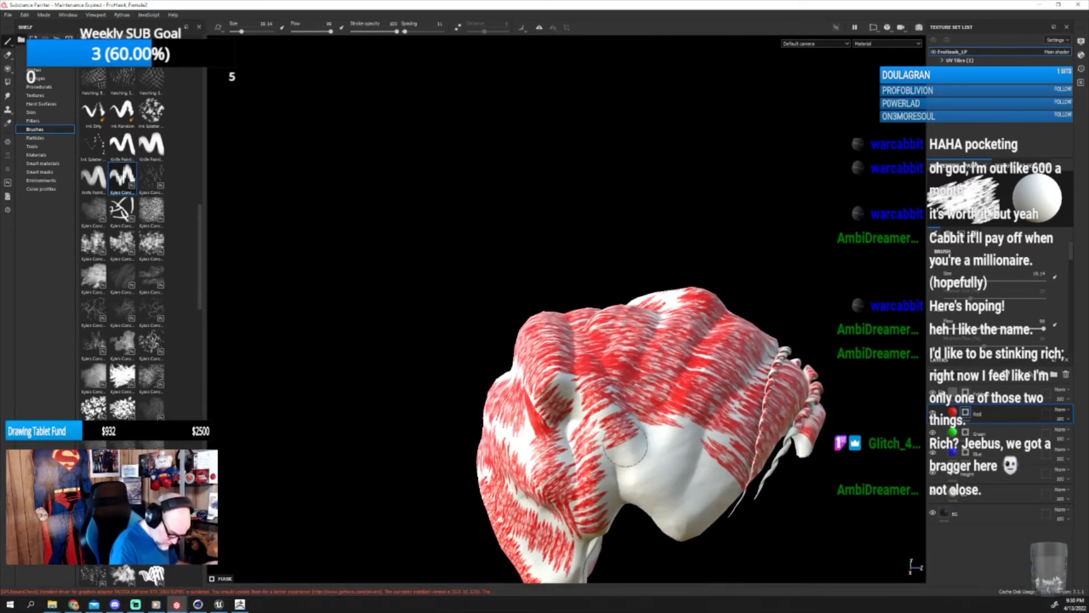
left_click_drag(636, 509, 655, 450, "alt")
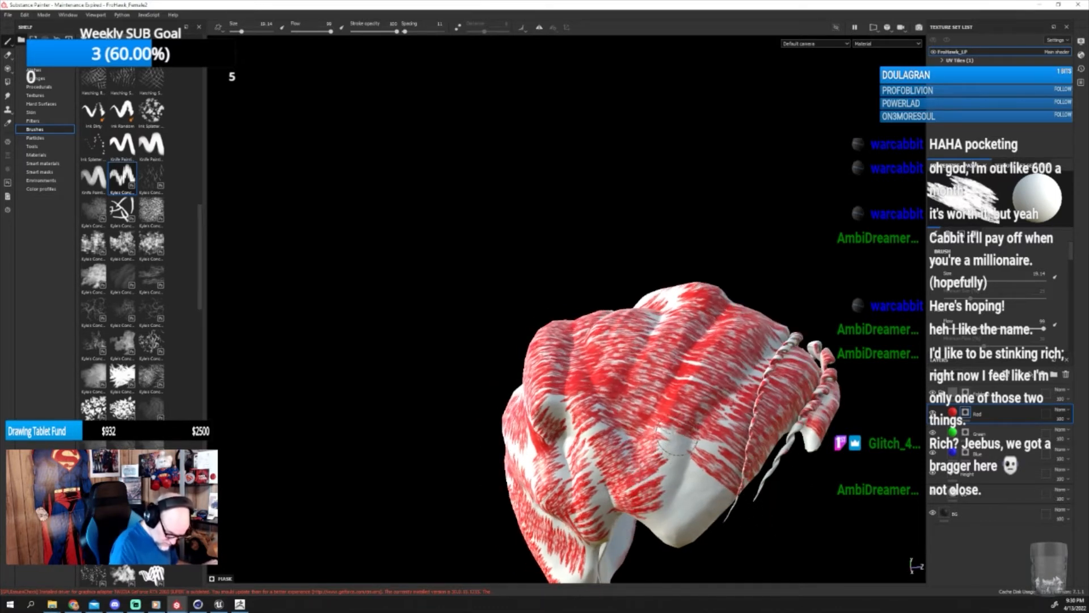
left_click_drag(658, 524, 712, 484, "alt")
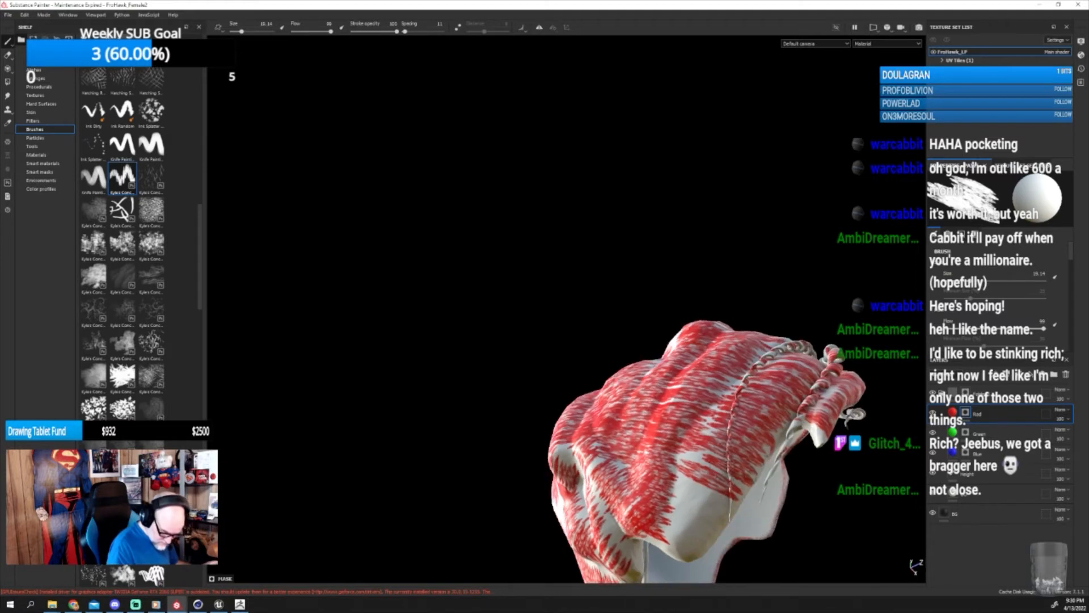
right_click_drag(713, 481, 730, 481, "ctrl")
left_click_drag(711, 473, 661, 548)
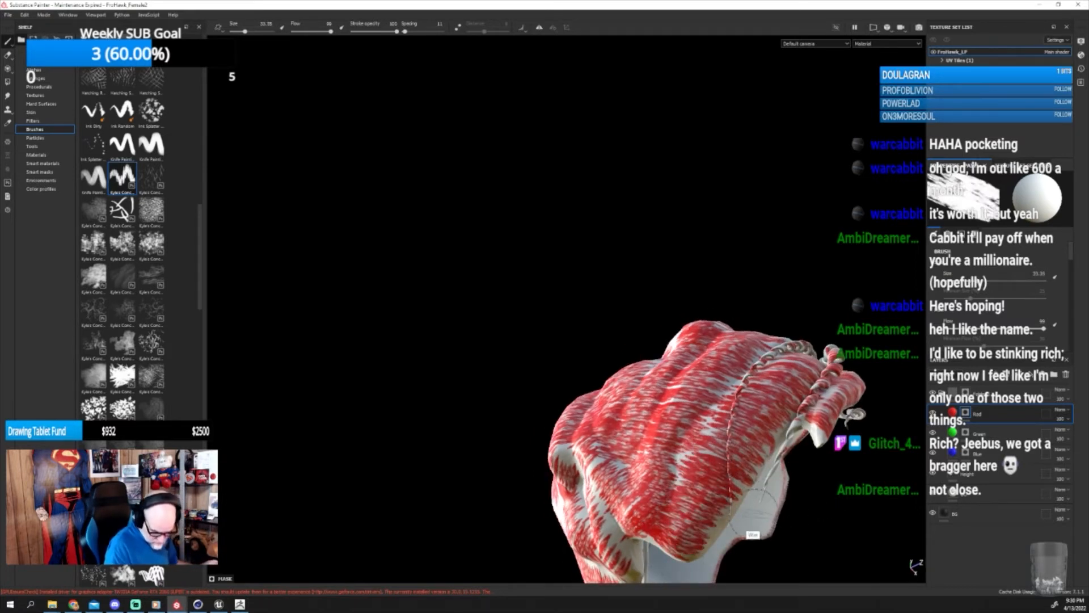
Reduce the brush to size 20.93 and fill the bare gap on the upper back roll with red strands.
left_click_drag(817, 482, 665, 408, "alt")
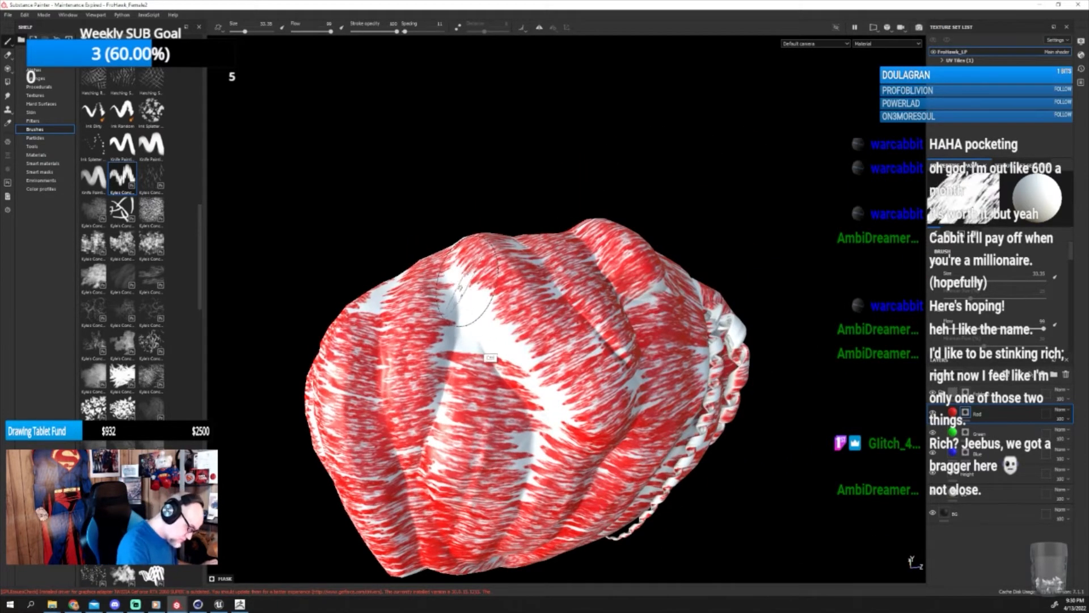
right_click_drag(475, 288, 448, 286, "ctrl")
left_click_drag(459, 272, 568, 415)
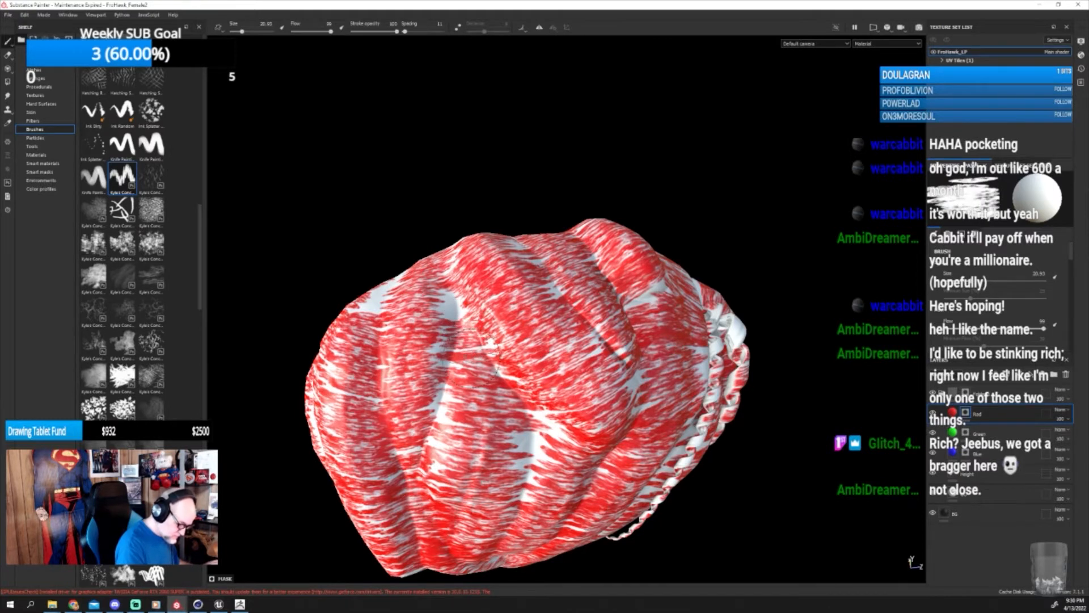
Switch to the Green layer's mask and paint green strands along the central back hair rolls over the red ones.
left_click(959, 431)
mouse_move(959, 429)
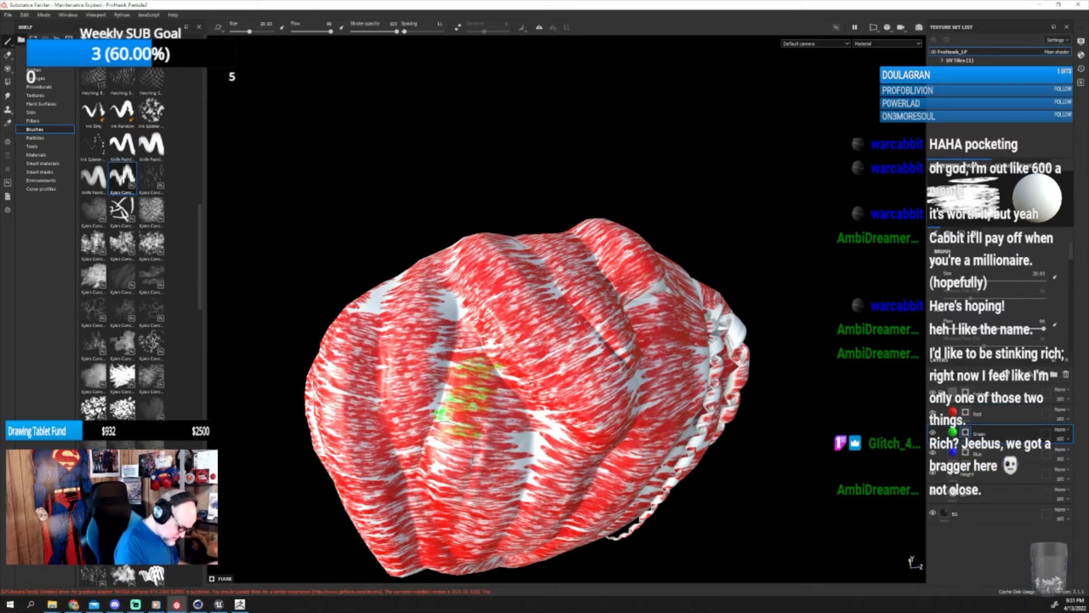
left_click_drag(539, 403, 490, 505)
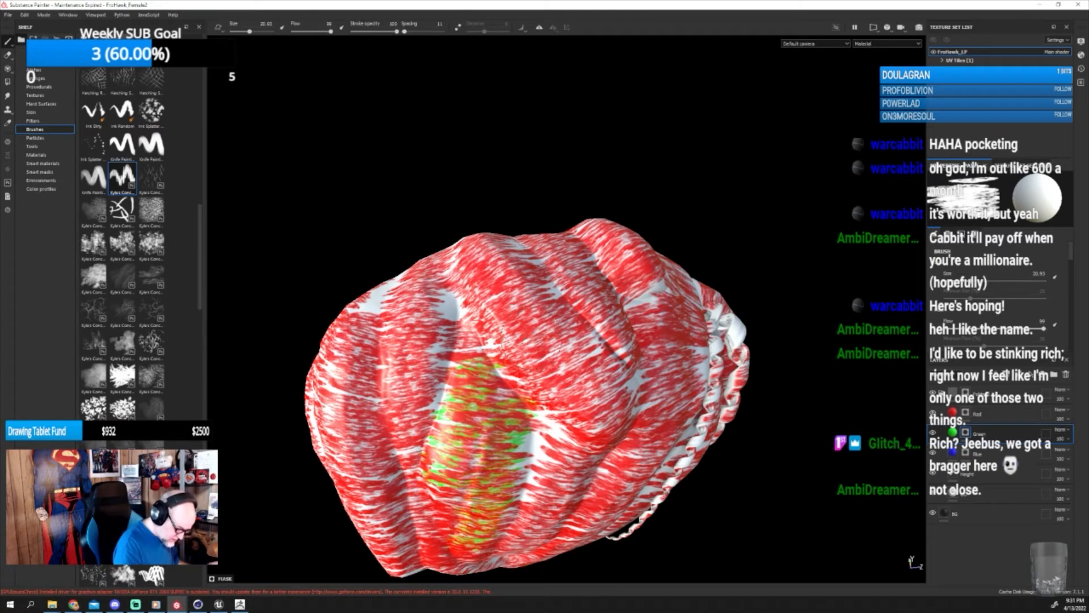
left_click_drag(732, 434, 681, 346, "alt")
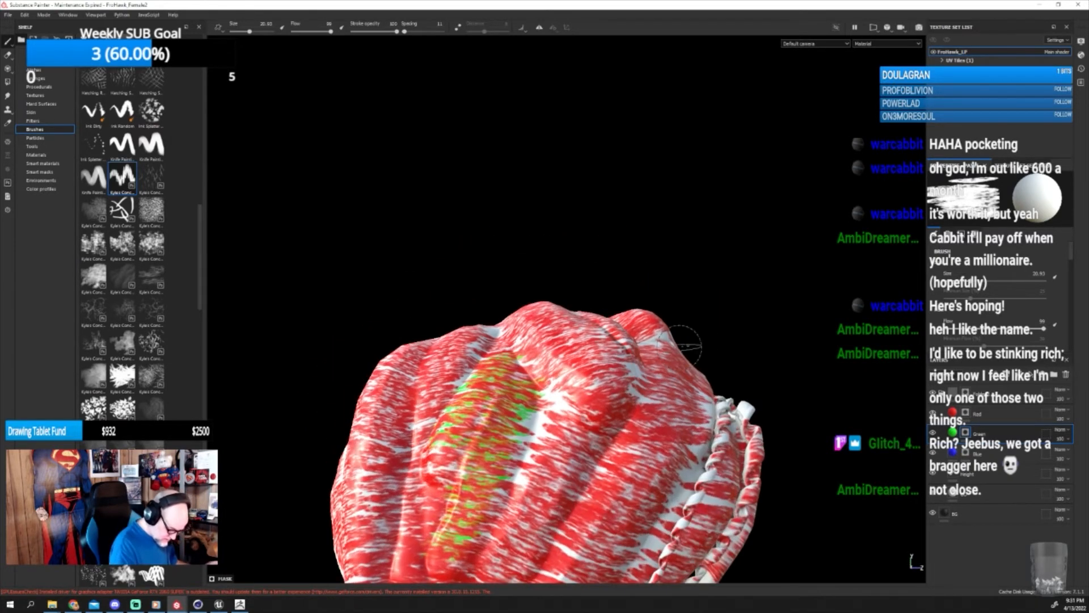
left_click_drag(664, 391, 648, 354, "alt")
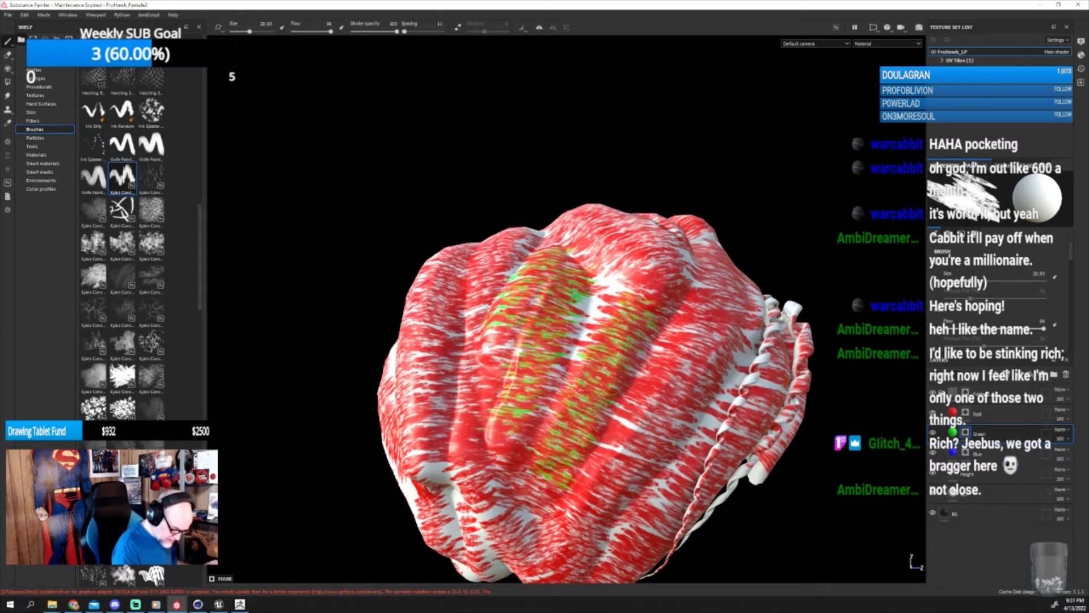
left_click_drag(688, 350, 619, 451)
left_click_drag(743, 346, 622, 539, "alt")
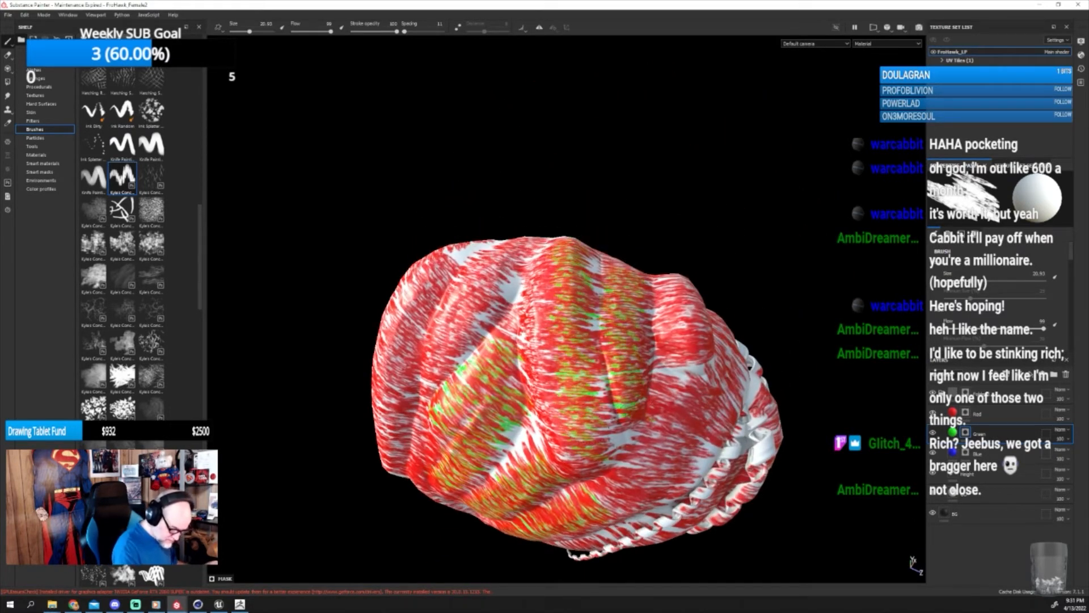
Paint green strands over the crown rolls and down the bare roll ends along the stubble's edge.
left_click_drag(758, 422, 635, 493, "alt")
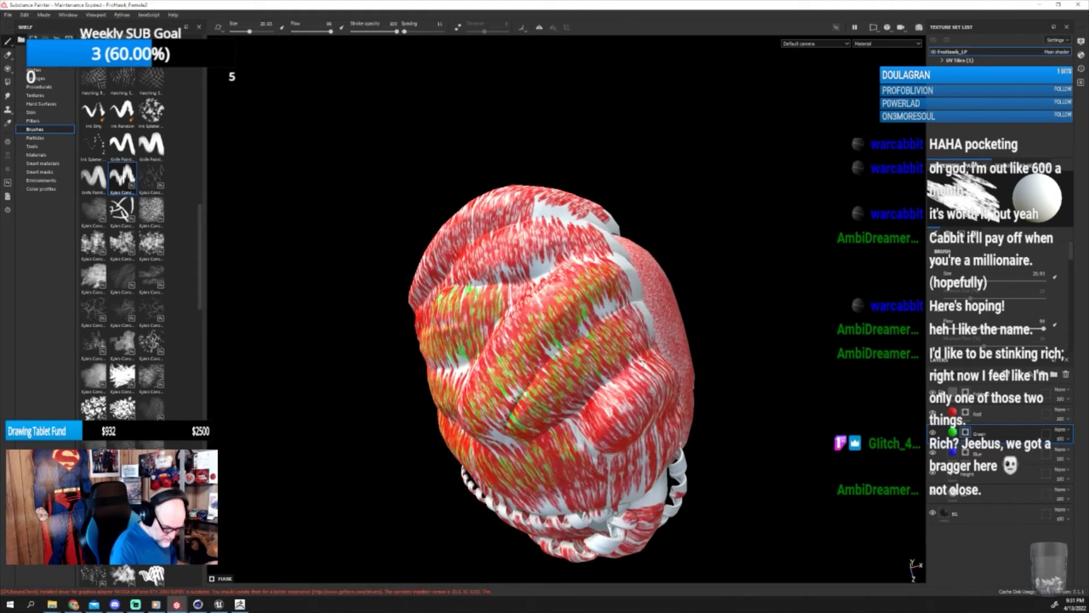
mouse_move(723, 379)
left_mouse_down("alt")
mouse_move(618, 384)
mouse_move(453, 276)
mouse_move(527, 365)
mouse_move(499, 352)
mouse_move(508, 356)
left_mouse_up("alt")
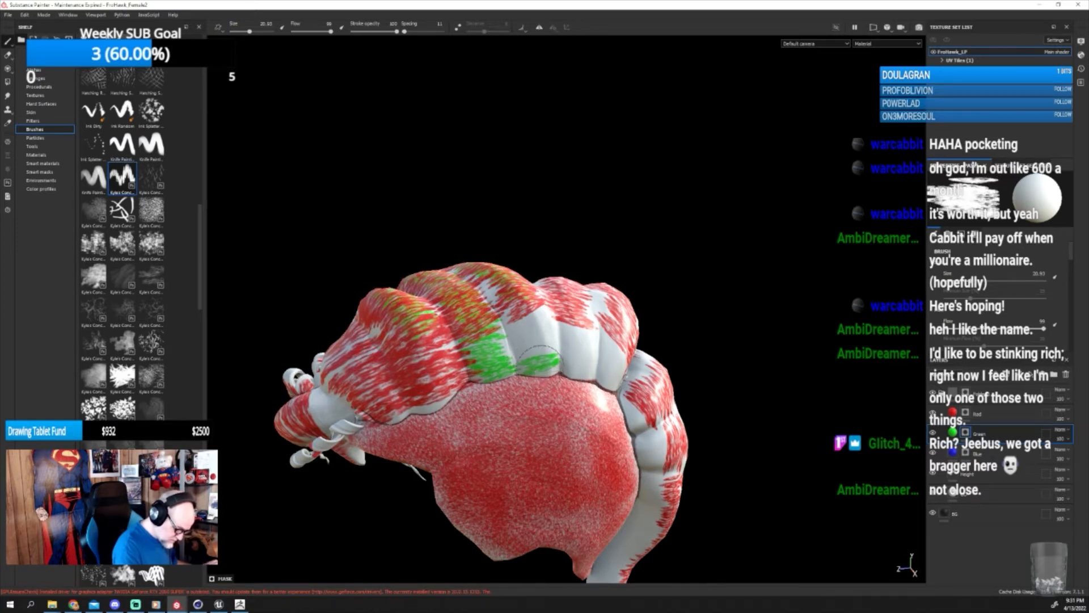
left_click_drag(602, 341, 564, 364, "alt")
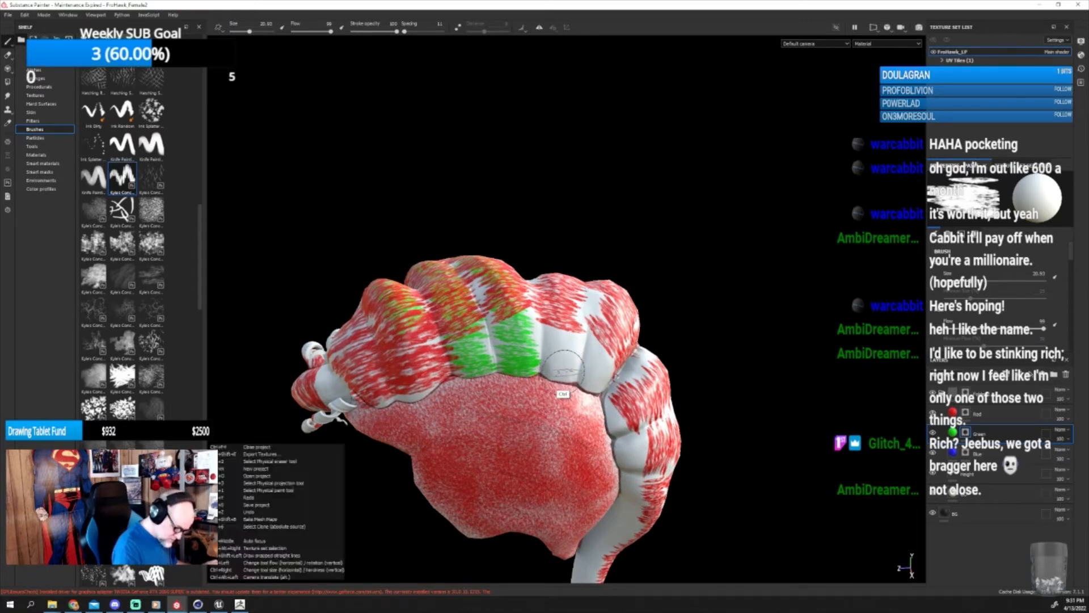
left_click_drag(563, 372, 584, 309)
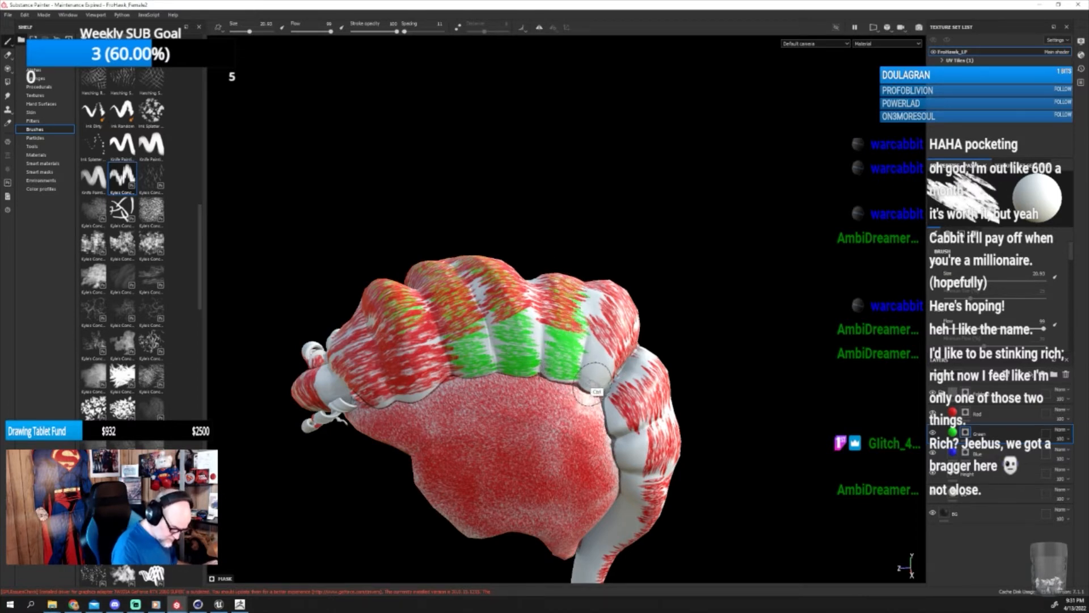
left_click_drag(600, 358, 609, 327)
left_click_drag(693, 401, 627, 407, "alt")
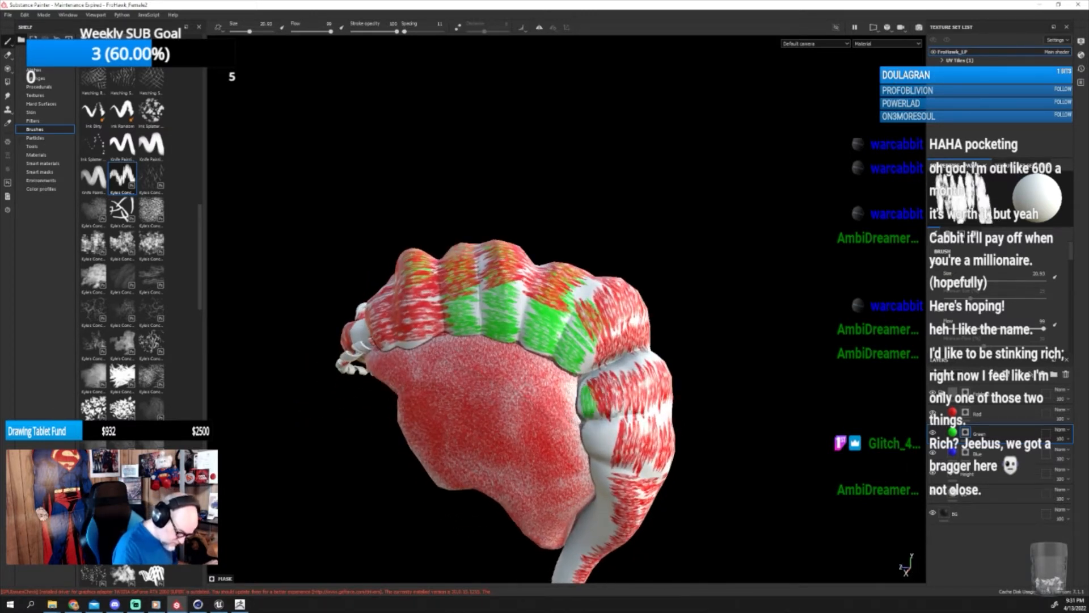
Extend the green strands over the rolls behind the stubble and down the lower hair section at the nape.
left_click_drag(590, 440, 591, 439, "ctrl")
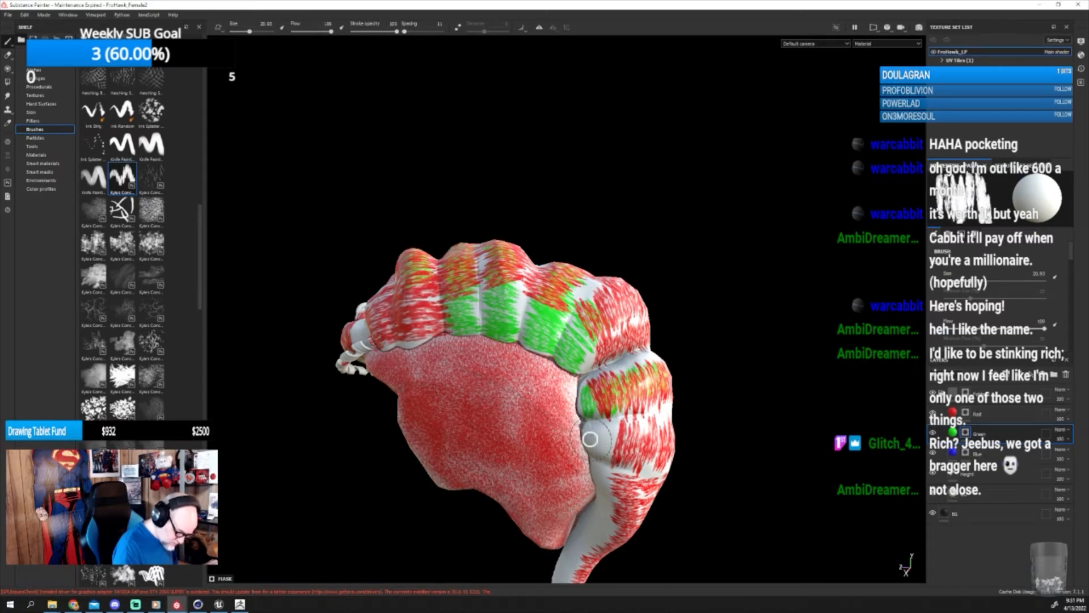
mouse_move(669, 436)
left_mouse_down("alt")
mouse_move(710, 477)
mouse_move(706, 396)
mouse_move(636, 260)
mouse_move(701, 371)
mouse_move(610, 292)
mouse_move(583, 323)
left_mouse_up("alt")
mouse_move(573, 277)
left_mouse_down()
mouse_move(576, 340)
mouse_move(514, 499)
left_mouse_up()
mouse_move(673, 403)
left_mouse_down("alt")
mouse_move(560, 325)
mouse_move(545, 346)
left_mouse_up("alt")
left_click_drag(653, 424, 596, 296, "alt")
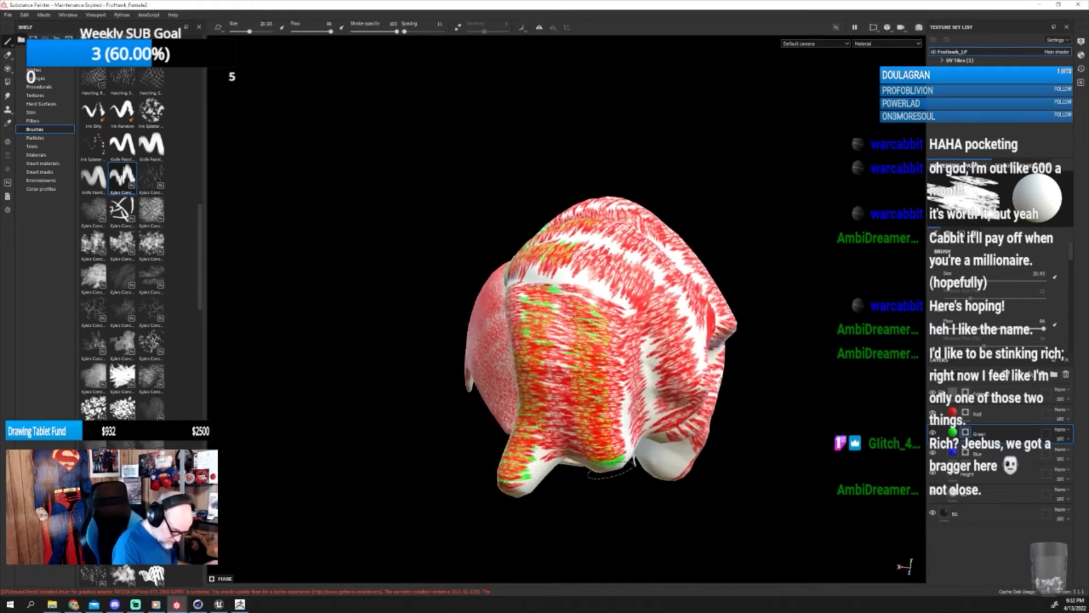
mouse_move(610, 471)
left_mouse_down("alt")
mouse_move(637, 469)
mouse_move(616, 312)
left_mouse_up("alt")
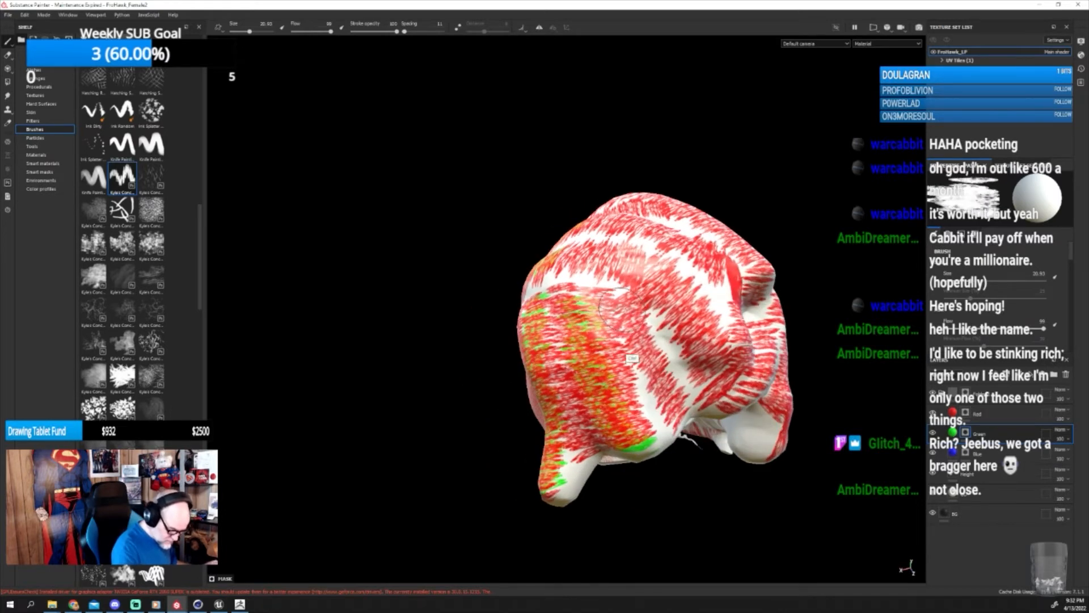
mouse_move(678, 440)
left_mouse_down("alt")
mouse_move(686, 470)
mouse_move(733, 396)
mouse_move(709, 392)
mouse_move(712, 412)
mouse_move(511, 448)
mouse_move(611, 411)
left_mouse_up("alt")
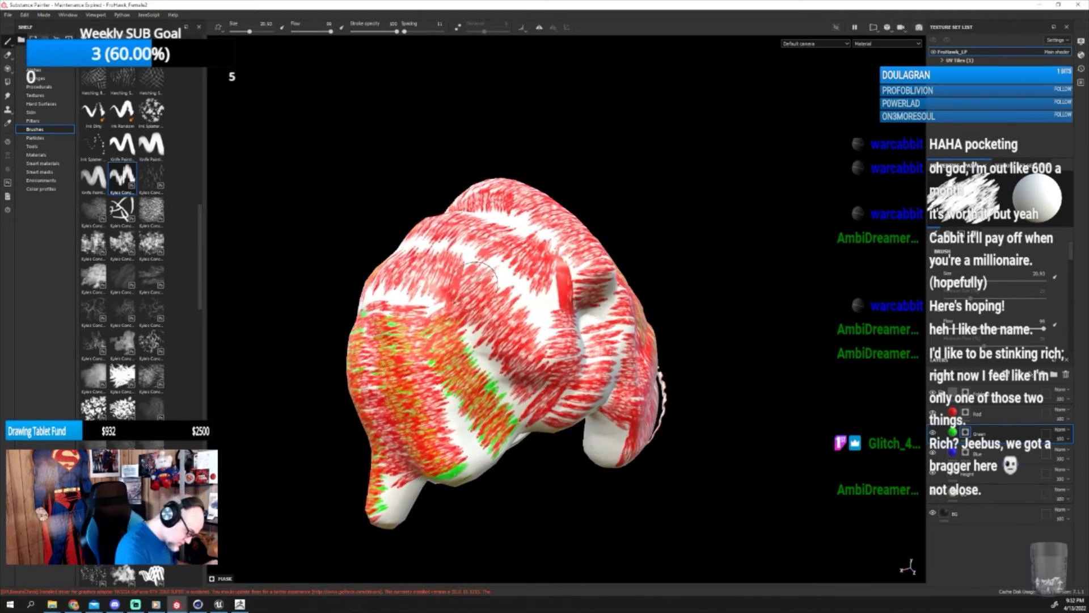
Paint green strands along the rear side rolls, enlarging the brush slightly for the wider upper rolls.
left_click_drag(465, 278, 514, 332)
mouse_move(534, 394)
left_mouse_down("alt")
mouse_move(673, 375)
mouse_move(676, 418)
left_mouse_up("alt")
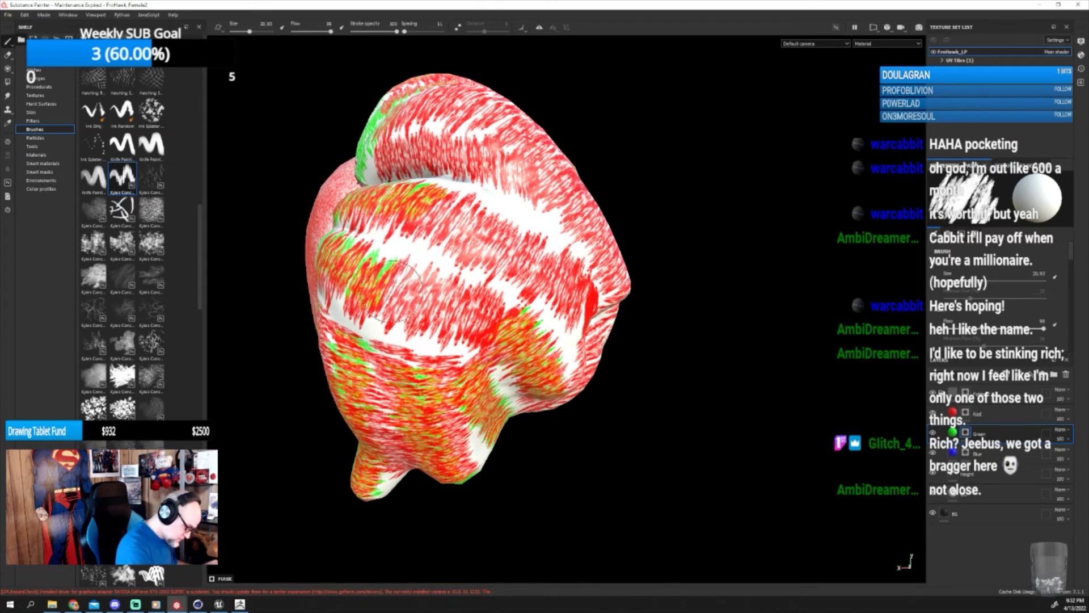
left_click_drag(682, 342, 628, 434, "alt")
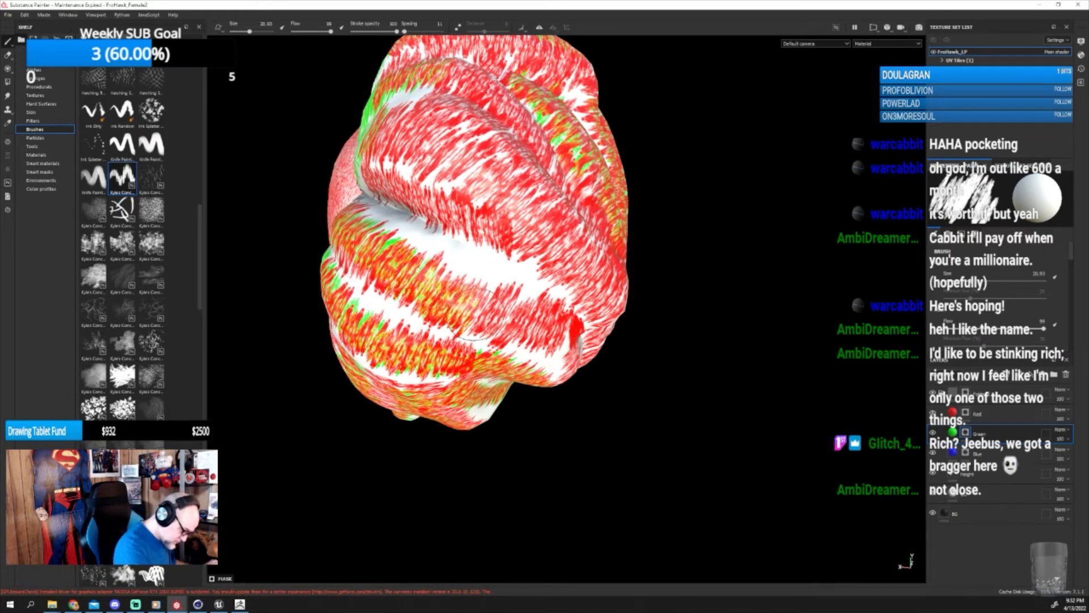
mouse_move(694, 345)
left_mouse_down("alt")
mouse_move(663, 349)
mouse_move(676, 253)
mouse_move(680, 426)
left_mouse_up("alt")
right_click_drag(434, 313, 452, 313, "ctrl")
left_click_drag(393, 312, 500, 392)
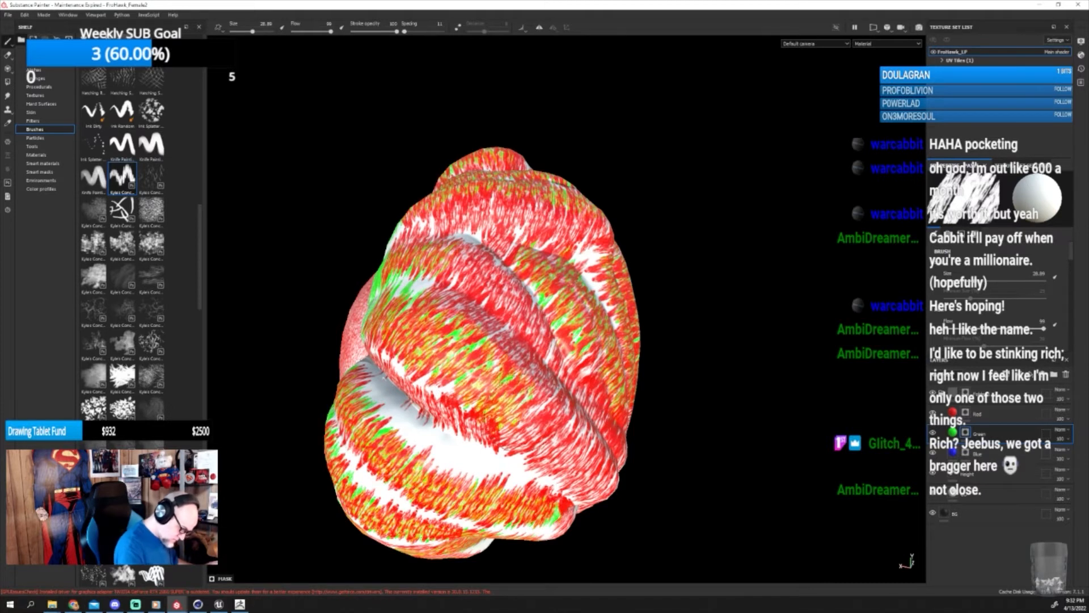
Reduce the brush size slightly and paint green strands over the crown and side rolls leading to the front braids.
right_click_drag(532, 406, 513, 409, "ctrl")
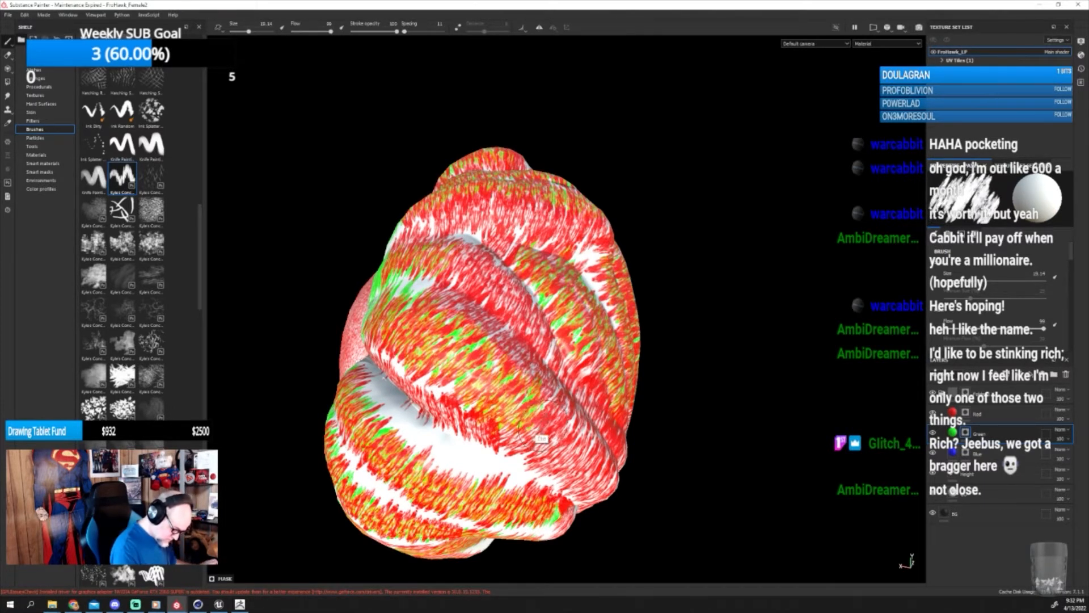
mouse_move(624, 483)
left_mouse_down("alt")
mouse_move(671, 479)
mouse_move(674, 501)
mouse_move(553, 373)
left_mouse_up("alt")
left_click_drag(522, 279, 565, 427)
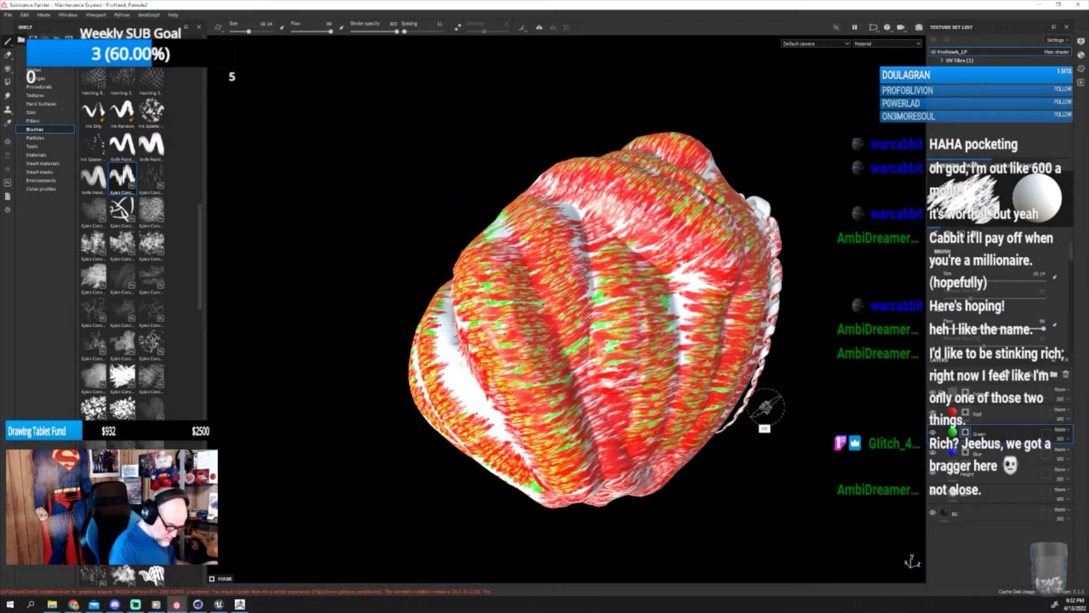
left_click_drag(768, 427, 738, 421, "alt")
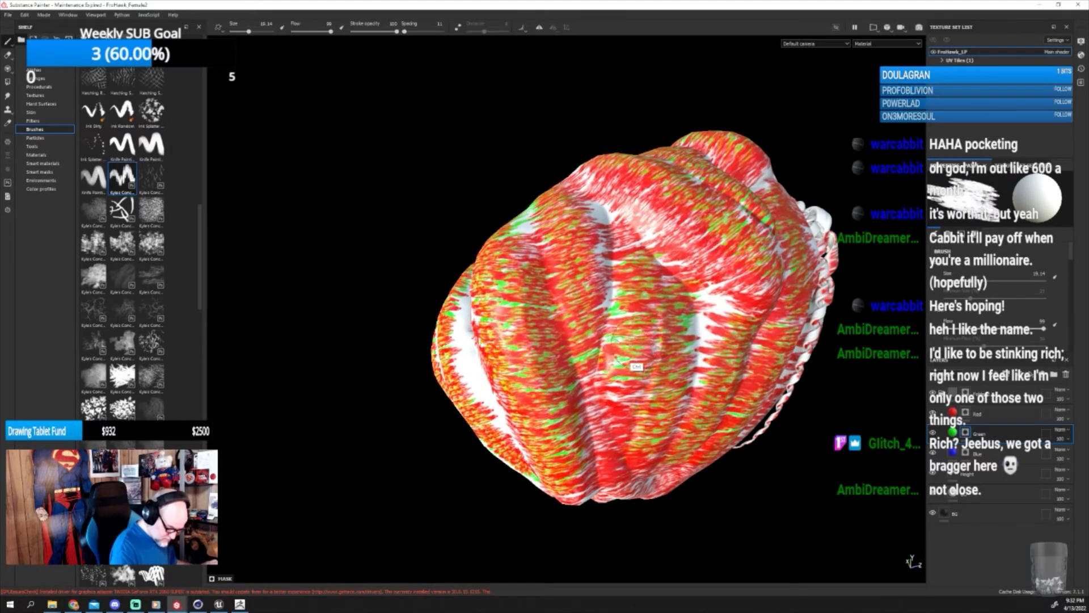
left_click_drag(713, 318, 664, 439, "alt")
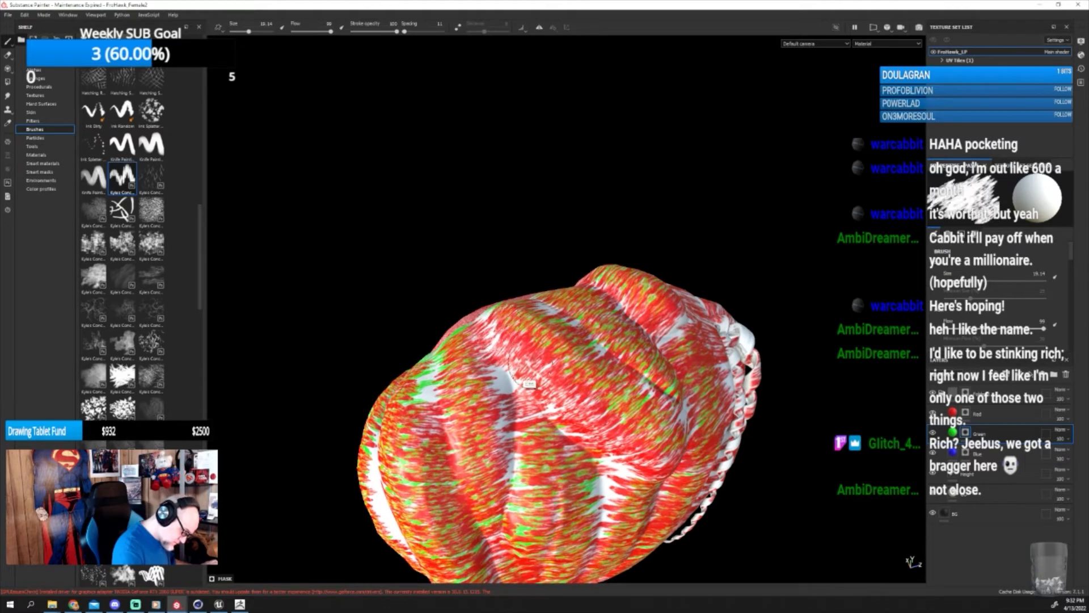
left_click_drag(763, 451, 658, 467, "alt")
mouse_move(747, 348)
left_mouse_down()
mouse_move(733, 346)
mouse_move(744, 343)
left_mouse_up()
mouse_move(800, 454)
left_mouse_down("alt")
mouse_move(724, 460)
mouse_move(687, 429)
left_mouse_up("alt")
left_click_drag(836, 468, 701, 396, "alt")
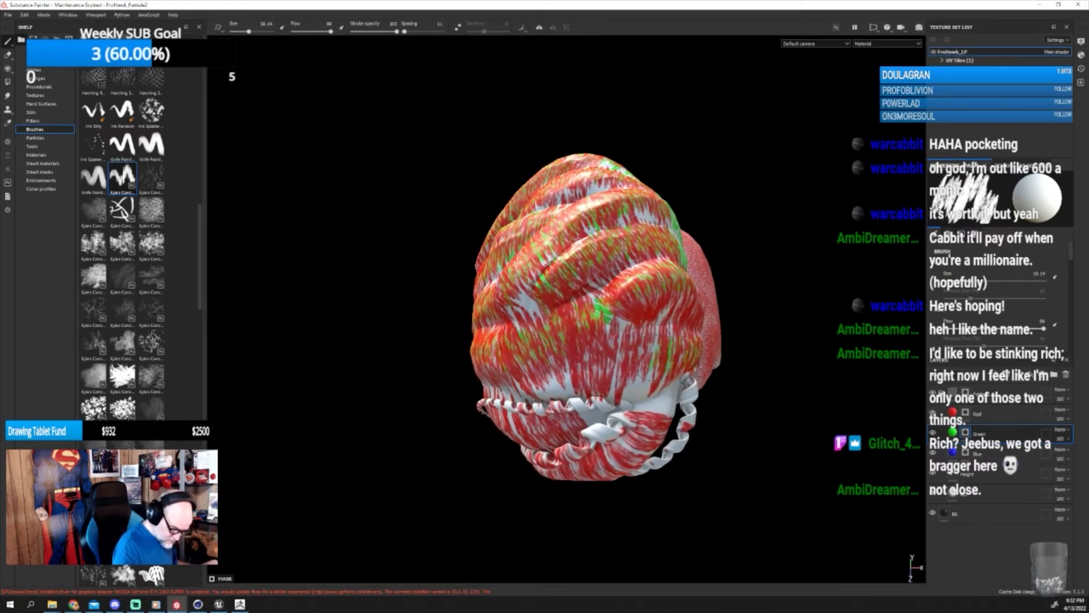
Paint green strands over the front hair above the first braid and along the braid itself.
left_click_drag(560, 379, 534, 403)
mouse_move(674, 416)
left_mouse_down("alt")
mouse_move(759, 403)
mouse_move(727, 372)
left_mouse_up("alt")
mouse_move(633, 509)
left_mouse_down("alt")
mouse_move(669, 449)
mouse_move(679, 370)
left_mouse_up("alt")
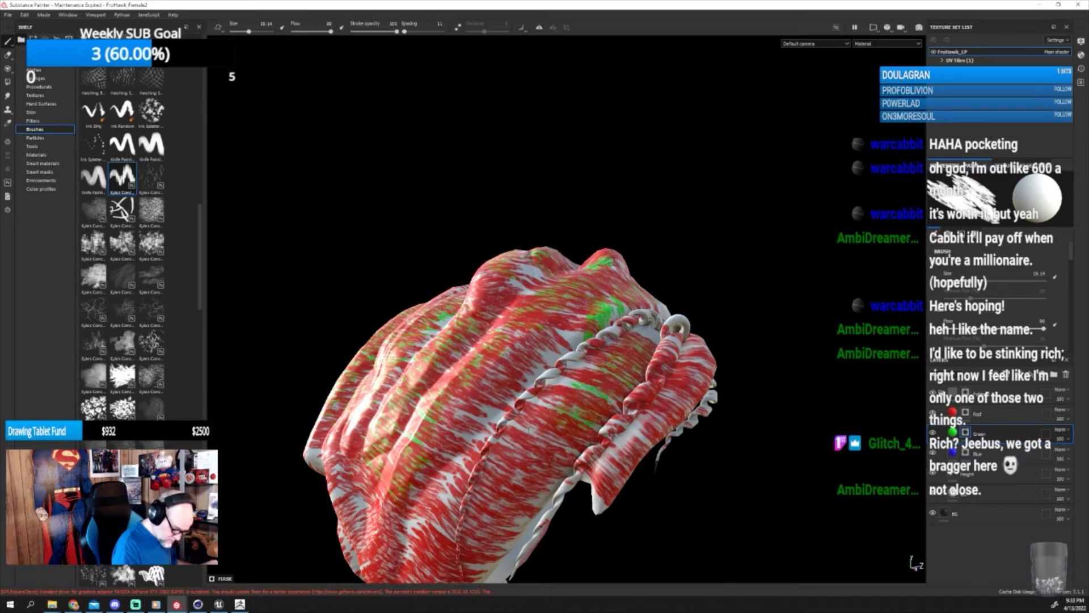
mouse_move(651, 514)
left_mouse_down("alt")
mouse_move(629, 420)
mouse_move(648, 425)
mouse_move(651, 457)
left_mouse_up("alt")
mouse_move(797, 117)
left_mouse_down()
mouse_move(650, 212)
mouse_move(573, 284)
left_mouse_up()
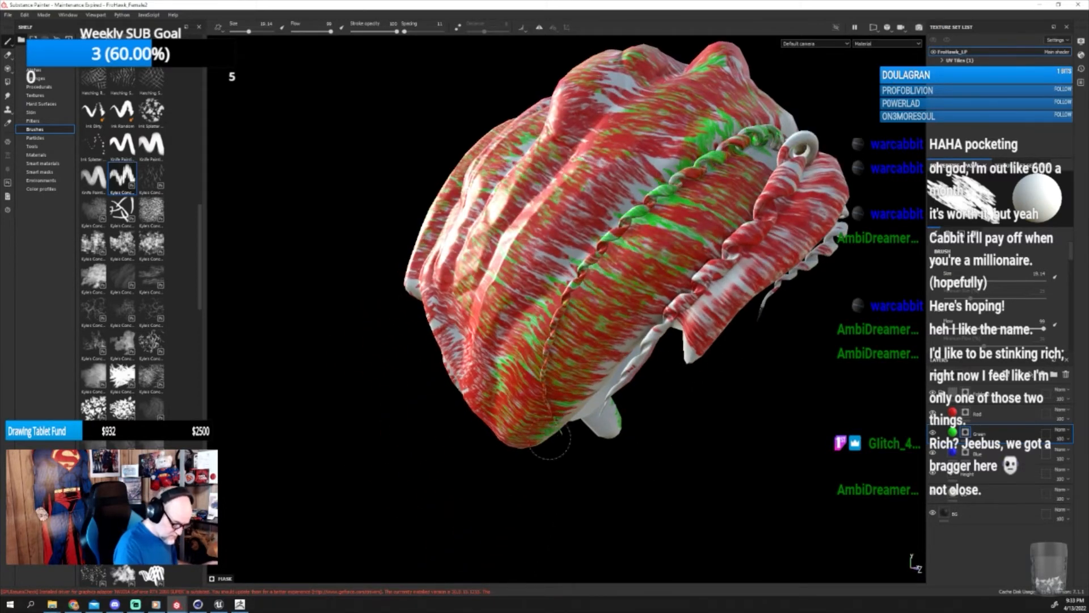
Extend the green strands over the section between the two front braids, the second braid and the ring-shaped loop.
left_click_drag(558, 441, 621, 508, "alt")
left_click_drag(713, 325, 658, 410)
mouse_move(695, 451)
left_mouse_down("ctrl+alt")
mouse_move(736, 363)
mouse_move(620, 419)
mouse_move(707, 424)
mouse_move(737, 351)
left_mouse_up("ctrl+alt")
left_click_drag(617, 418, 540, 539)
left_click_drag(656, 499, 687, 372, "alt")
left_click_drag(587, 357, 573, 394)
left_click_drag(764, 333, 740, 360, "alt")
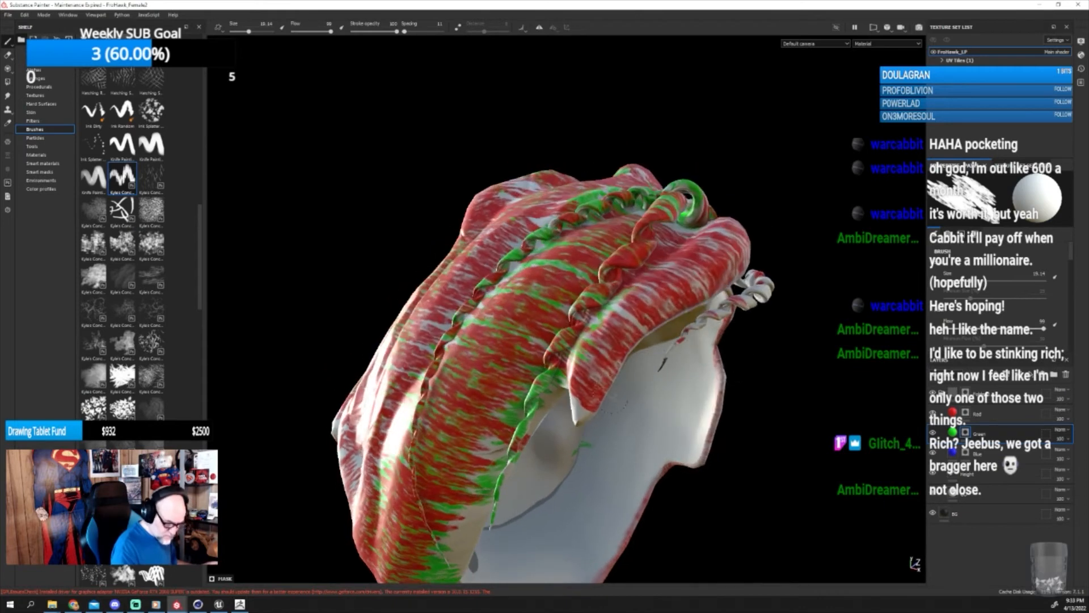
left_click_drag(580, 415, 571, 431)
Paint green strands along the front roll and the small braid edging the hairline beneath it.
left_click_drag(683, 300, 732, 379, "alt")
left_click_drag(737, 230, 700, 269)
left_click_drag(725, 363, 642, 506, "ctrl+alt")
left_click_drag(647, 335, 674, 391, "alt")
left_click_drag(756, 396, 712, 359, "alt")
mouse_move(791, 391)
left_mouse_down("ctrl+alt")
mouse_move(669, 329)
mouse_move(594, 354)
mouse_move(571, 383)
mouse_move(508, 419)
left_mouse_up("ctrl+alt")
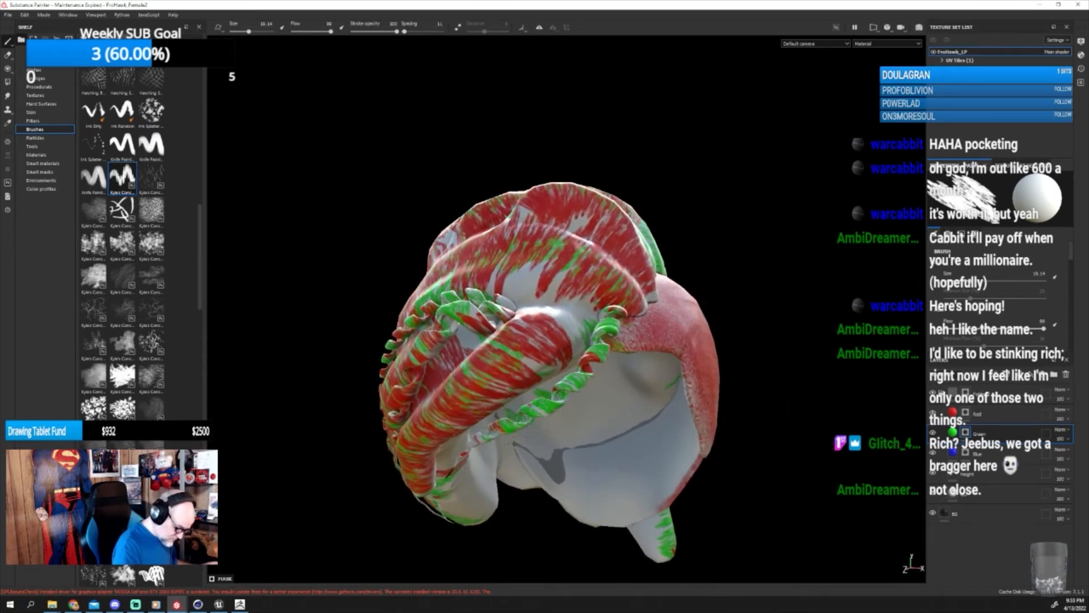
Remove the stray green strokes from the inside of the hair shell using the Basic Hard brush.
mouse_move(713, 357)
left_mouse_down("alt")
mouse_move(637, 397)
mouse_move(603, 363)
mouse_move(630, 340)
left_mouse_up("alt")
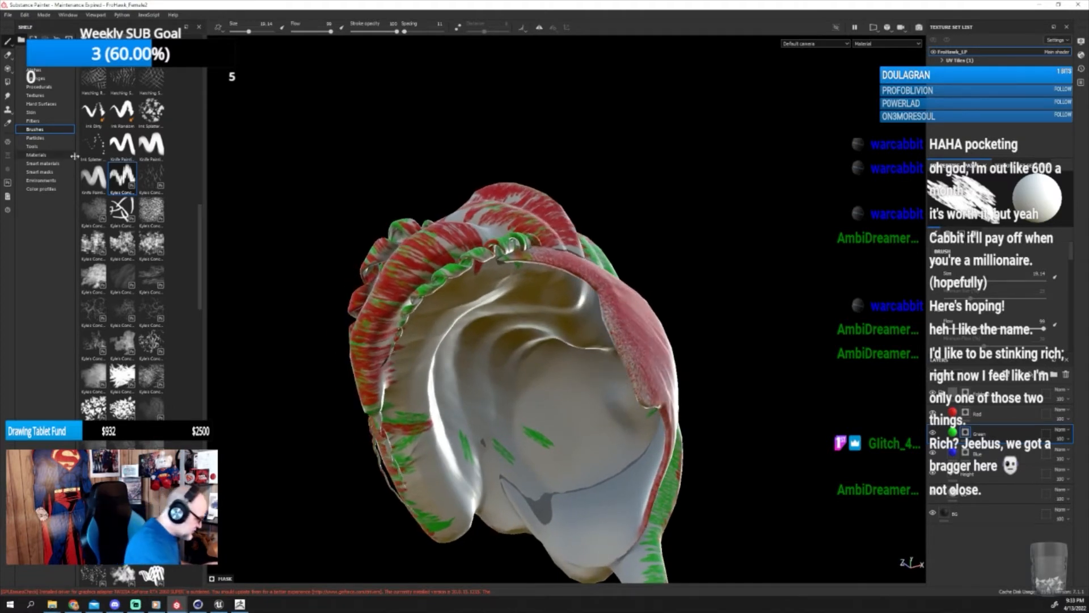
left_click(43, 130)
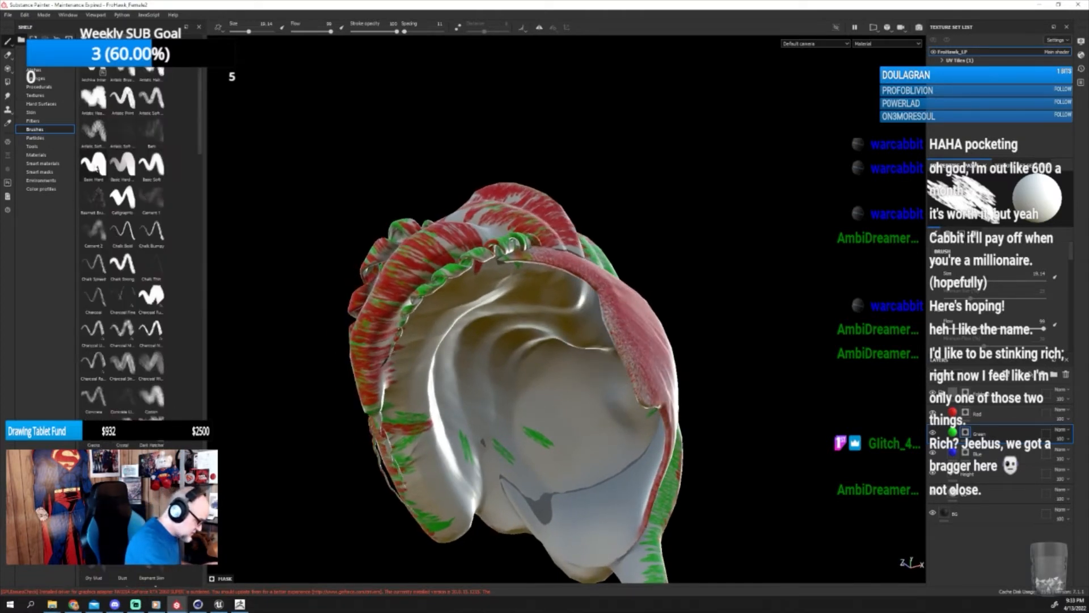
left_click(96, 167)
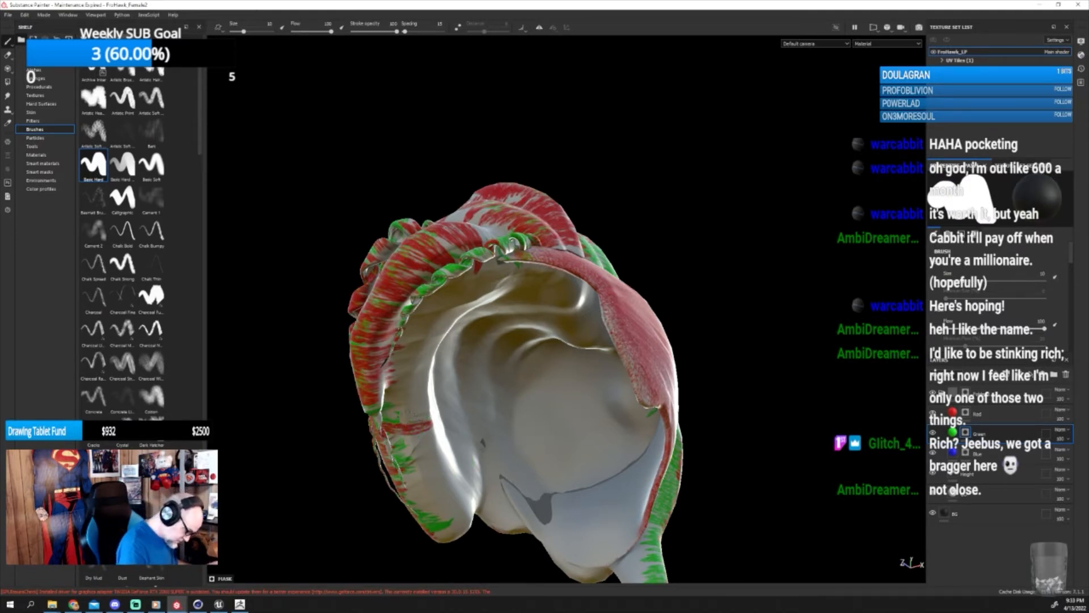
mouse_move(456, 459)
left_mouse_down("alt")
mouse_move(505, 391)
mouse_move(564, 391)
mouse_move(532, 428)
mouse_move(538, 400)
left_mouse_up("alt")
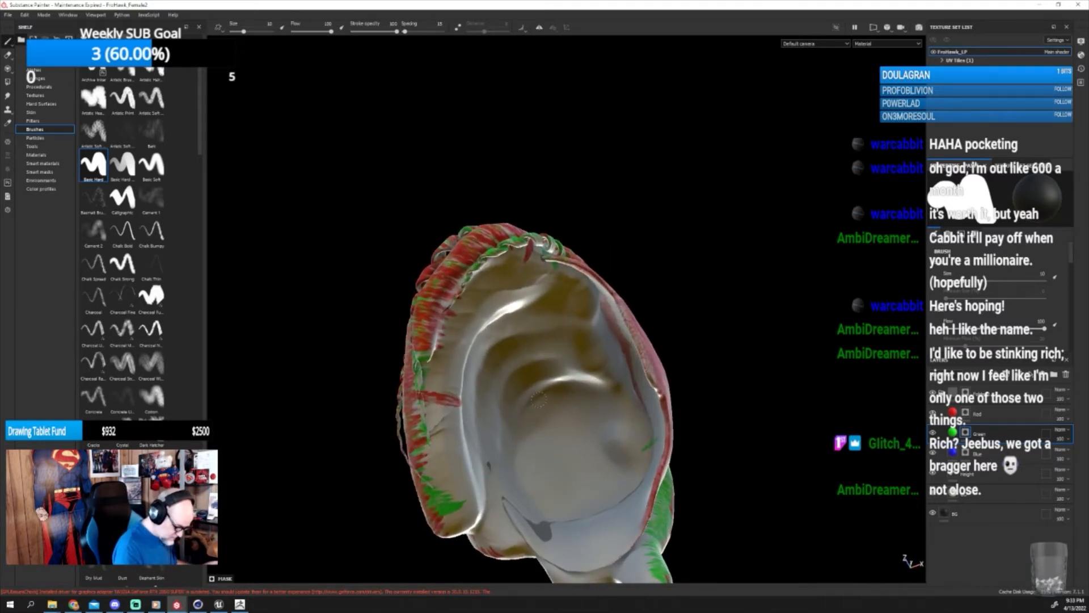
Switch to the Red layer's mask and ready the Kyle's strand brush, slightly enlarged and with size pressure turned off.
left_click(985, 414)
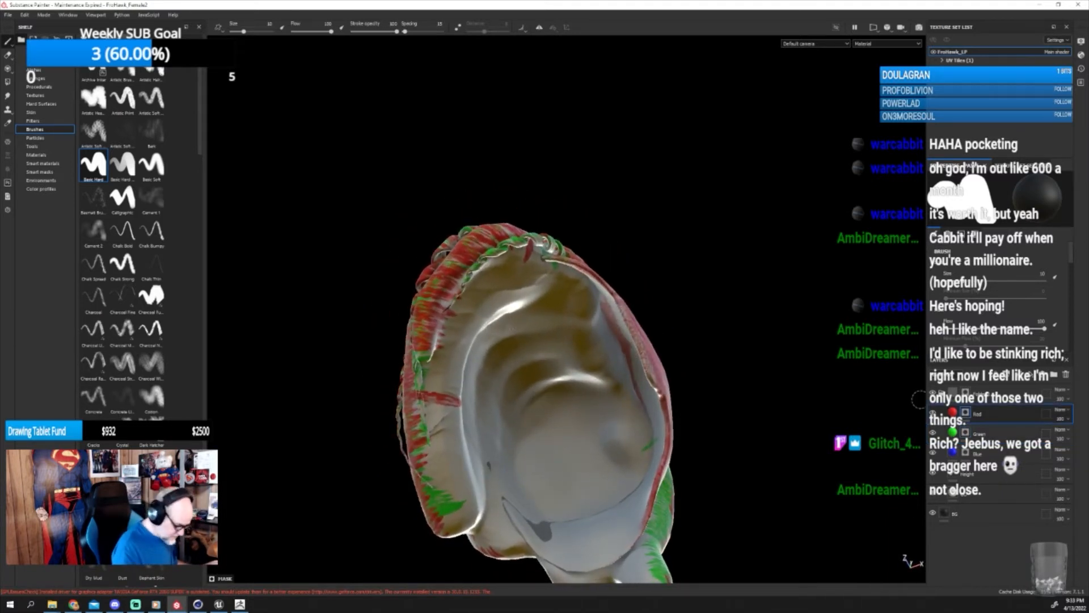
scroll(203, 142, "down", 5)
left_click_drag(203, 142, 205, 241)
left_click(122, 328)
left_click_drag(551, 308, 502, 271, "alt")
key("]")
key("]")
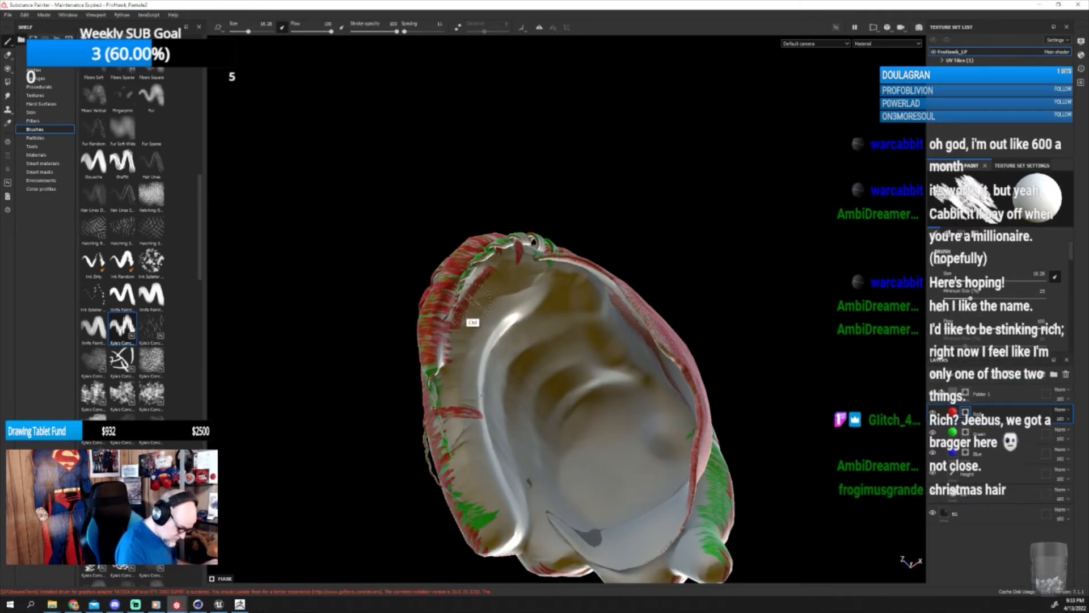
left_click(1055, 278)
Paint a band of red strands along the inner rim of the hair shell below the front braids.
mouse_move(497, 266)
left_mouse_down()
mouse_move(463, 302)
mouse_move(451, 356)
mouse_move(449, 416)
mouse_move(451, 403)
mouse_move(469, 442)
left_mouse_up()
mouse_move(448, 377)
left_mouse_down()
mouse_move(474, 499)
mouse_move(495, 535)
left_mouse_up()
mouse_move(558, 441)
left_mouse_down("alt")
mouse_move(501, 469)
mouse_move(468, 447)
mouse_move(502, 556)
left_mouse_up("alt")
mouse_move(462, 327)
left_mouse_down()
mouse_move(448, 397)
mouse_move(454, 476)
left_mouse_up()
left_click_drag(456, 355, 448, 437)
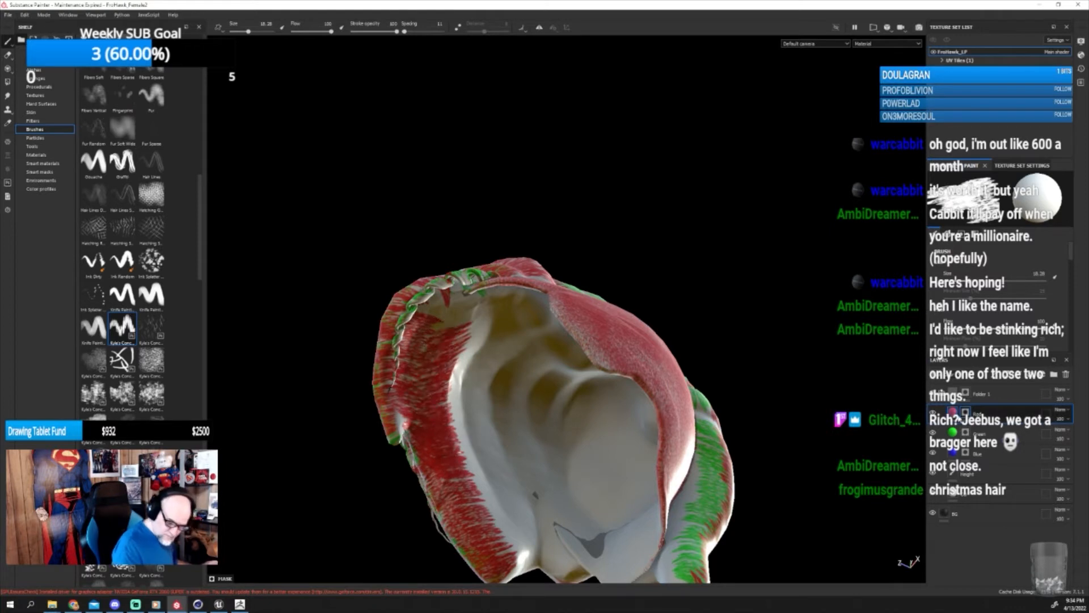
Switch to the Green layer and dab green speckles over the side stubble with a reduced Kyle's texture brush.
left_click(998, 432)
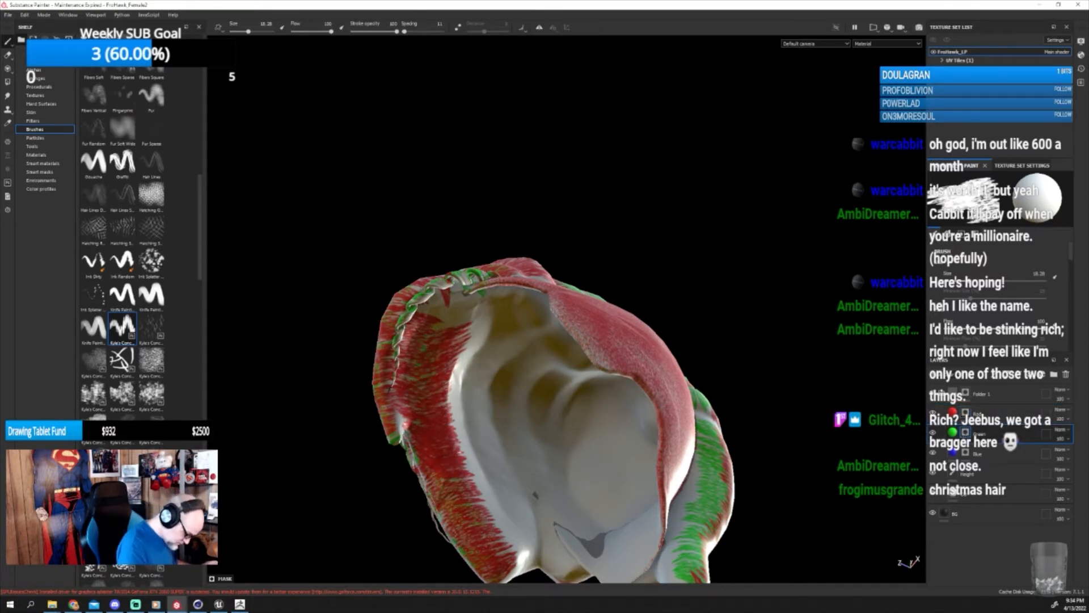
mouse_move(493, 548)
left_mouse_down("alt")
mouse_move(645, 576)
mouse_move(720, 499)
mouse_move(738, 420)
mouse_move(645, 479)
mouse_move(692, 455)
left_mouse_up("alt")
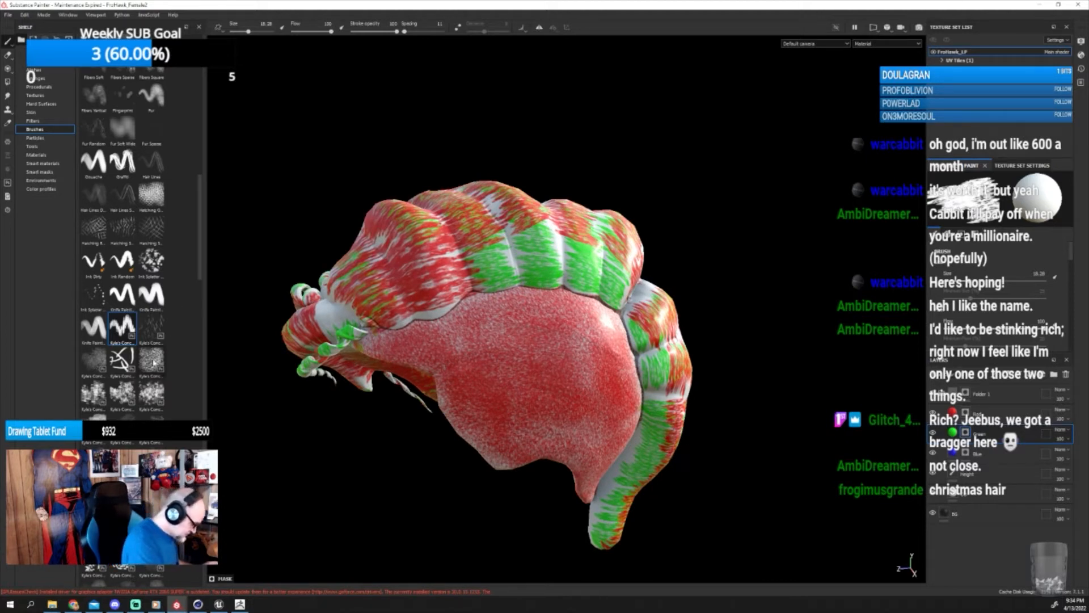
left_click(152, 361)
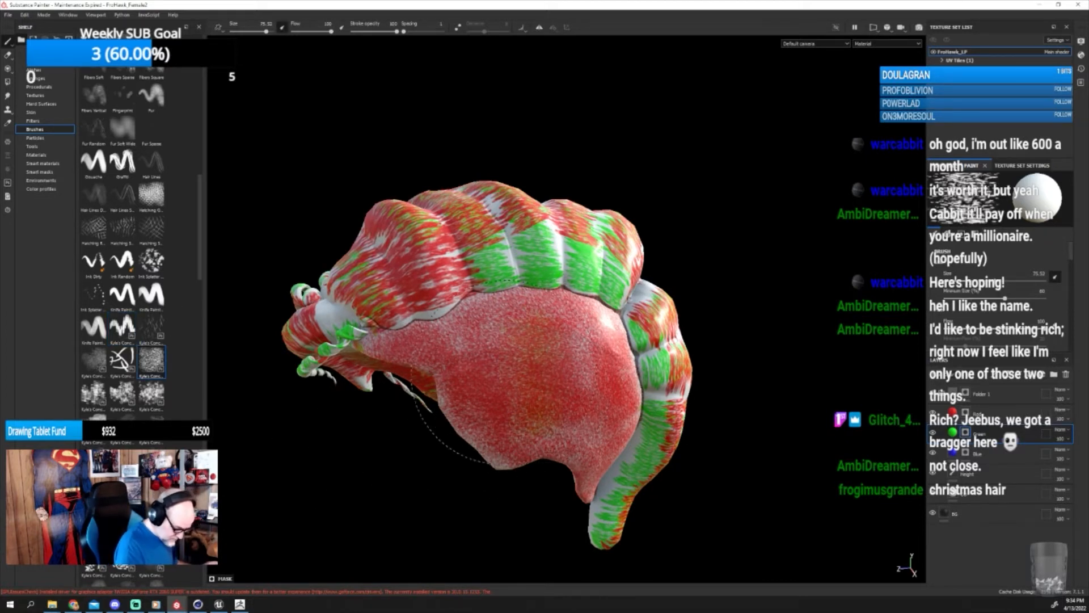
right_click_drag(520, 373, 491, 372, "ctrl")
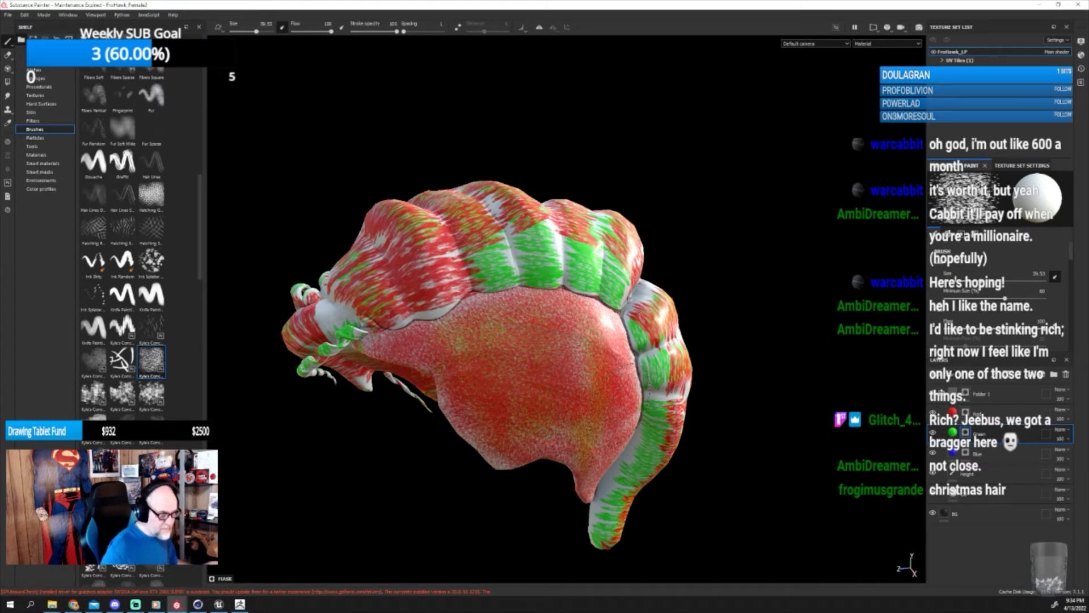
scroll(627, 409, "down", 1)
scroll(603, 433, "down", 1)
mouse_move(663, 375)
left_mouse_down("alt")
mouse_move(686, 409)
mouse_move(632, 437)
mouse_move(710, 364)
mouse_move(718, 400)
left_mouse_up("alt")
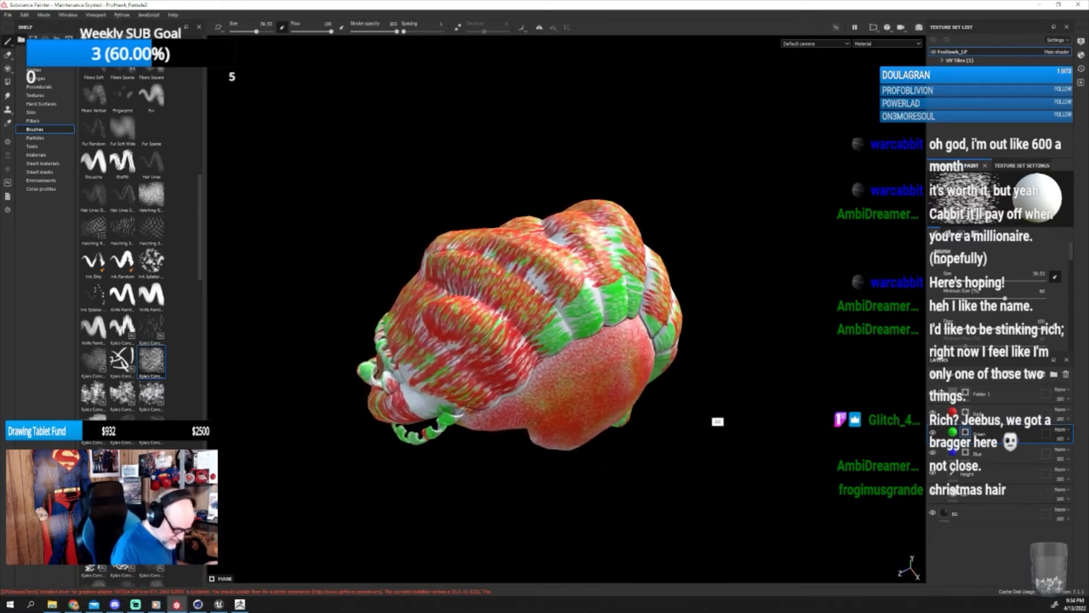
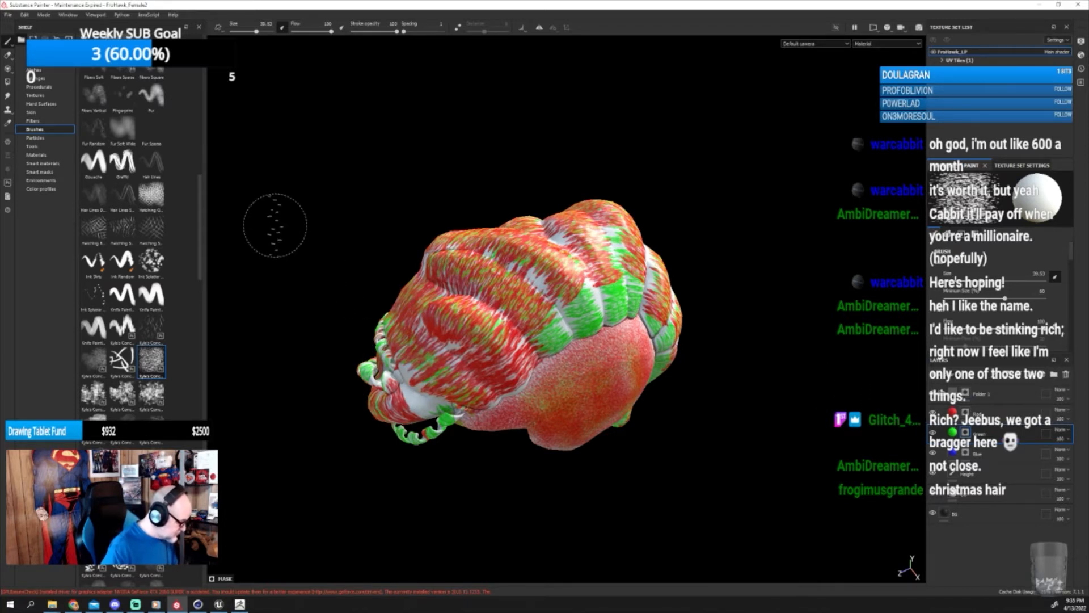
Save the project and hide the Red and Green layers.
left_click(15, 18)
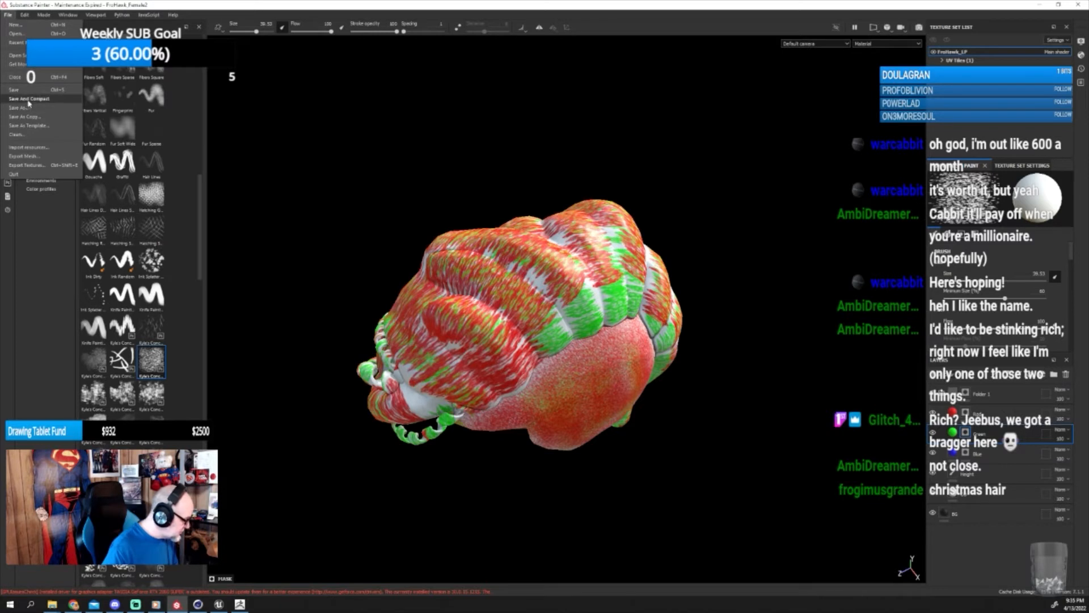
left_click(32, 107)
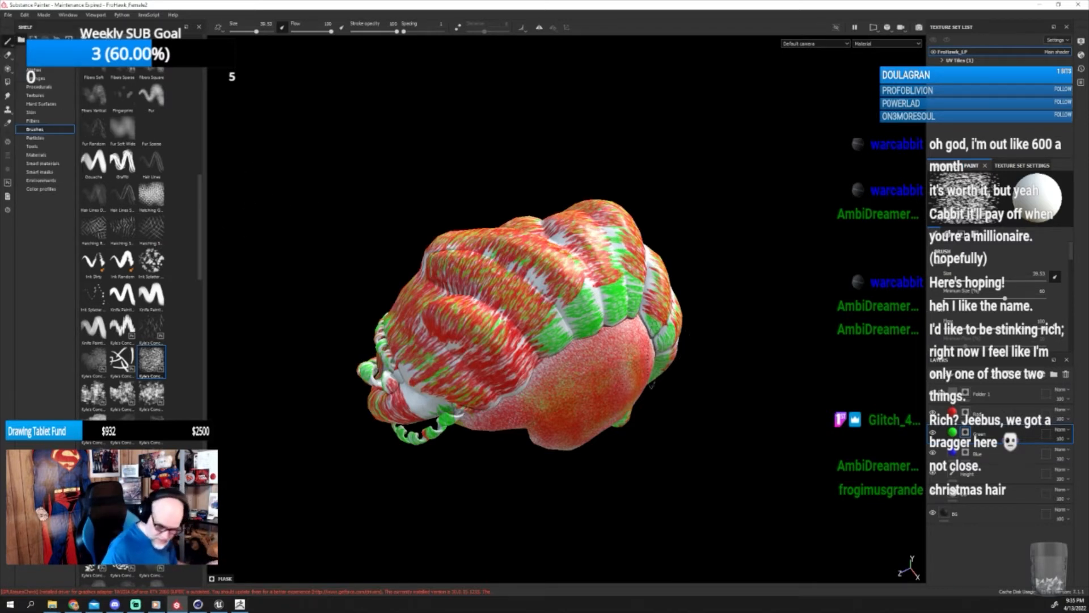
left_click(934, 413)
left_click(933, 433)
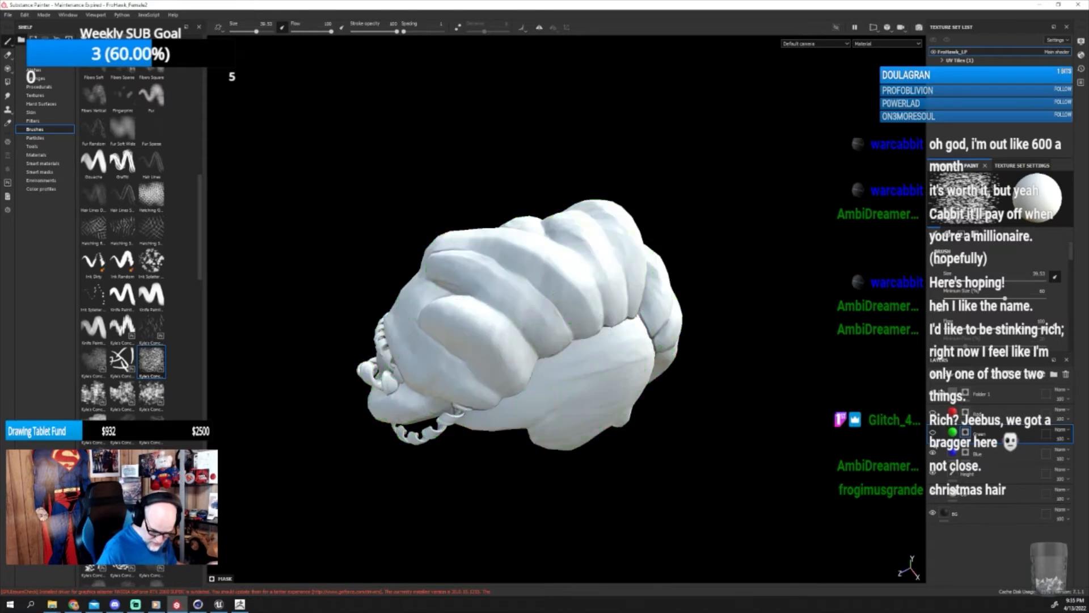
Start a texture export and browse for its output directory to the Art Work folder on the E: drive.
left_click(8, 15)
left_click(37, 165)
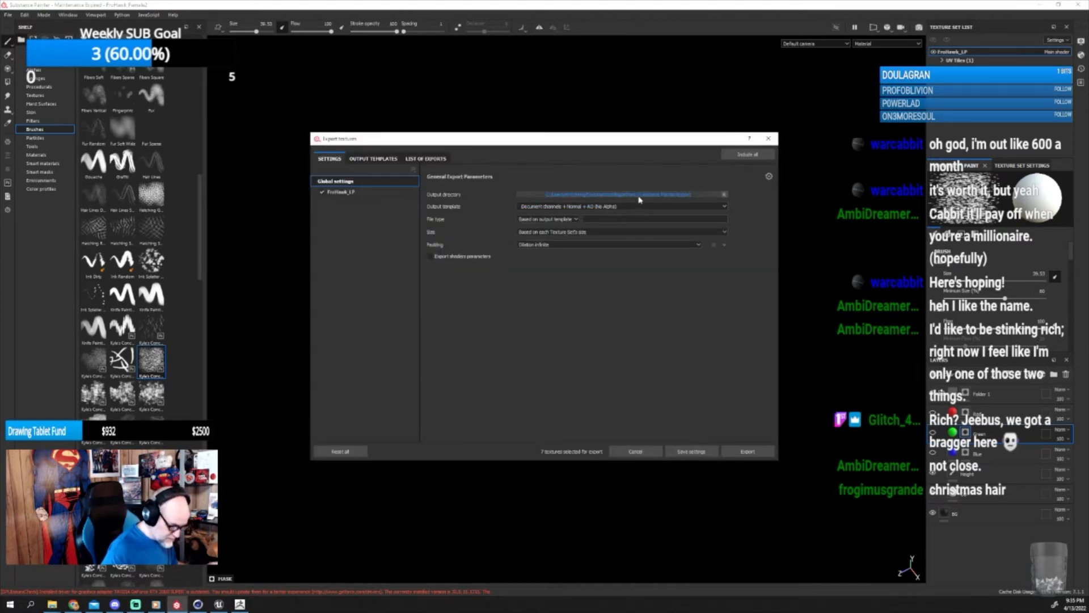
left_click(624, 195)
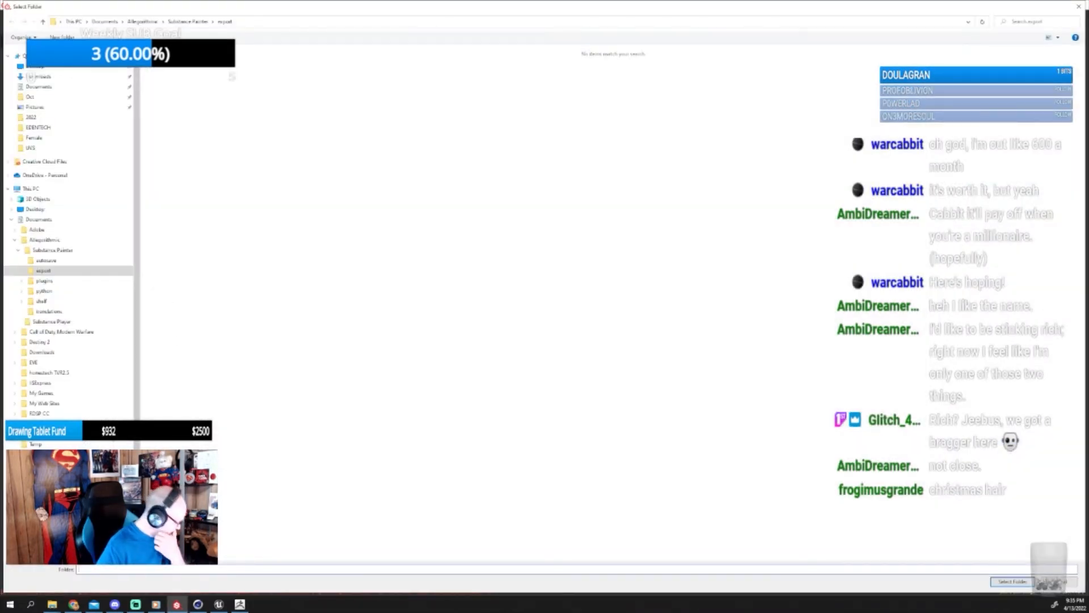
scroll(86, 256, "down", 1)
left_click(51, 524)
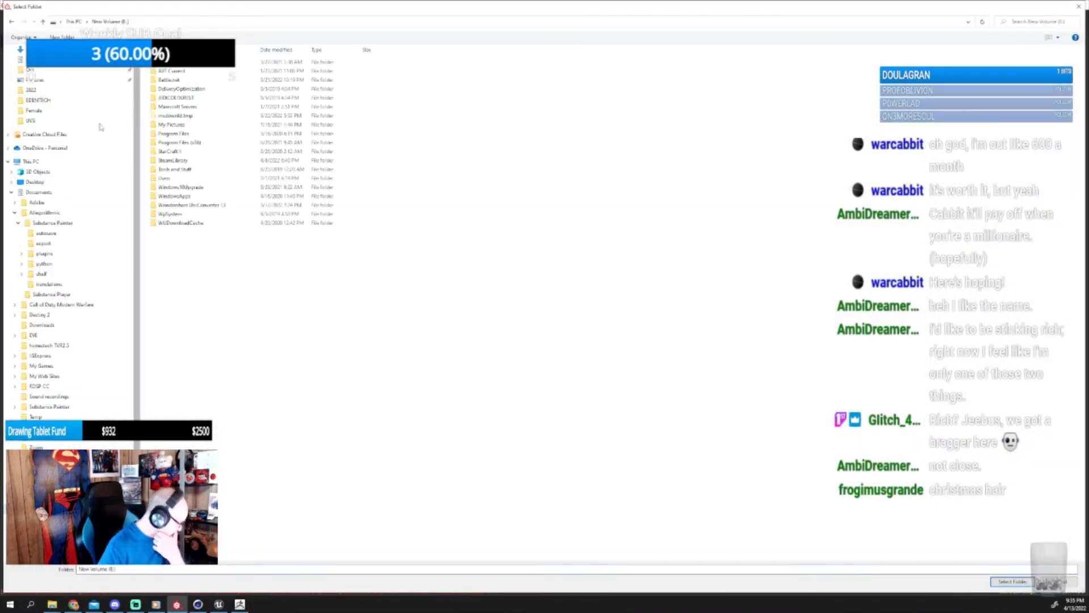
double_click(182, 73)
left_click(178, 74)
double_click(179, 73)
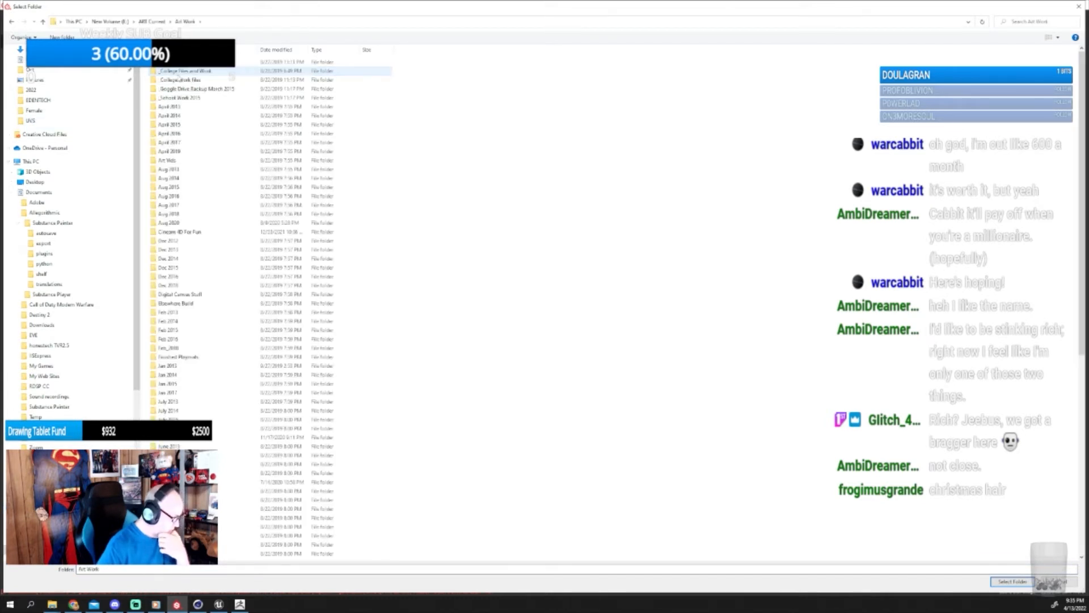
Browse the output directory into Work Related, Missing Worlds Media, model Work and its CUIs folder.
scroll(187, 493, "down", 12)
double_click(187, 555)
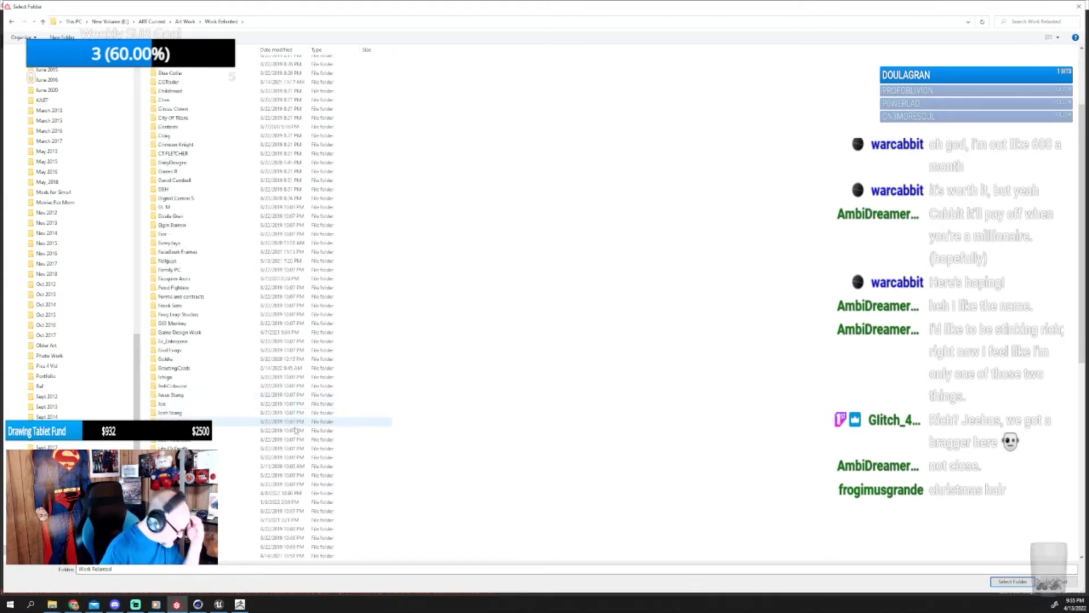
scroll(227, 511, "down", 18)
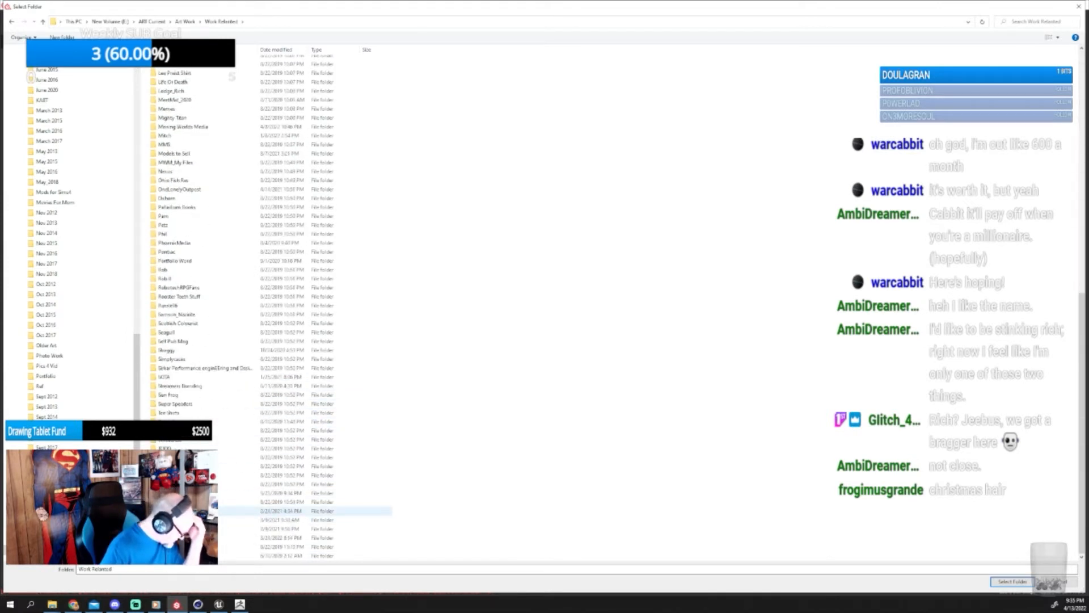
scroll(191, 351, "up", 8)
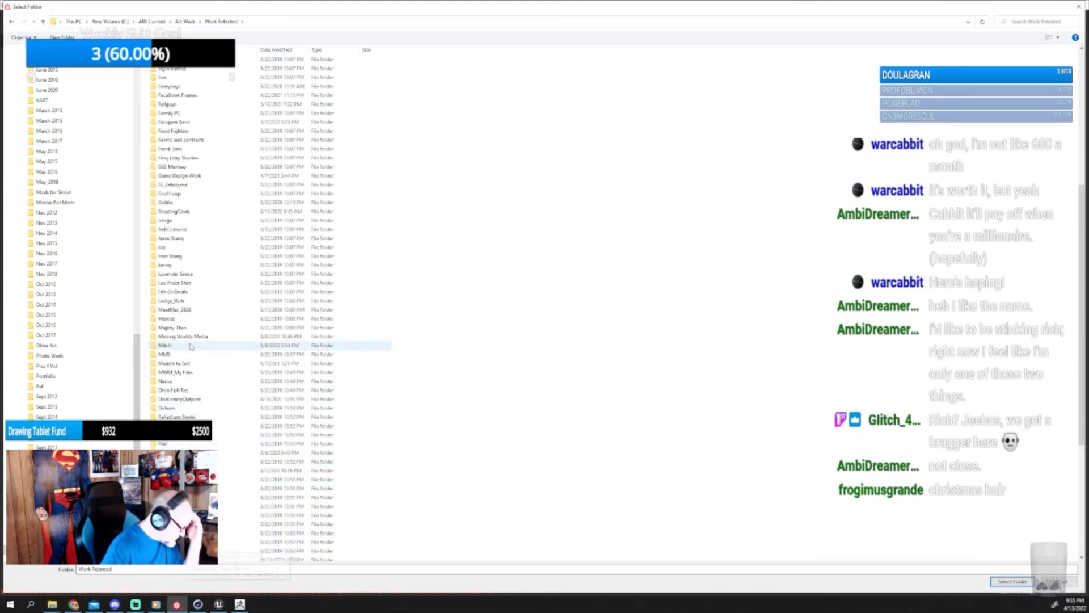
scroll(193, 355, "up", 1)
left_click(203, 369)
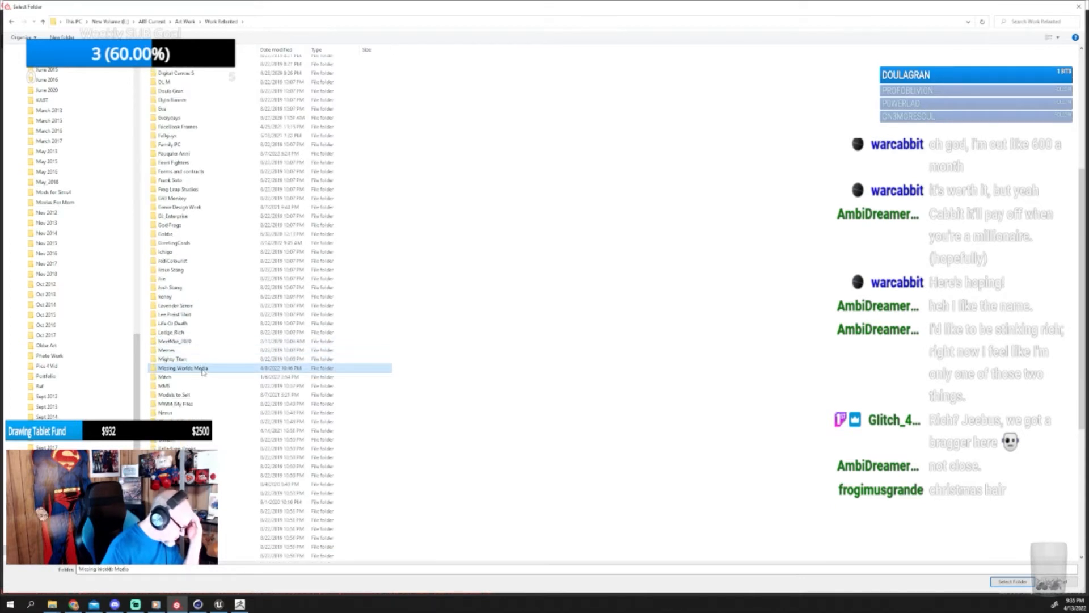
double_click(202, 369)
double_click(918, 58)
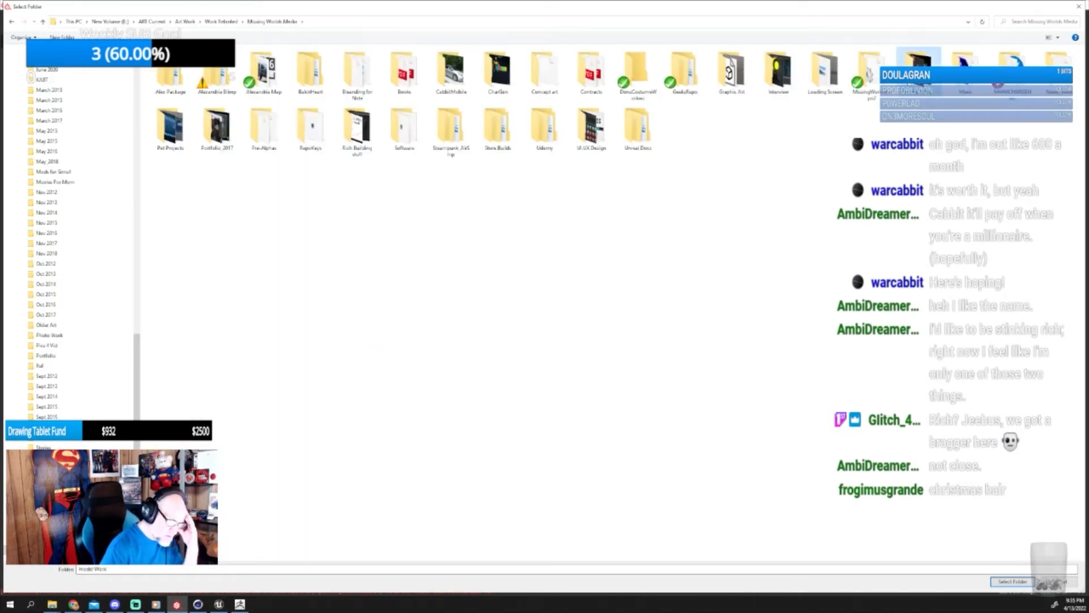
double_click(404, 71)
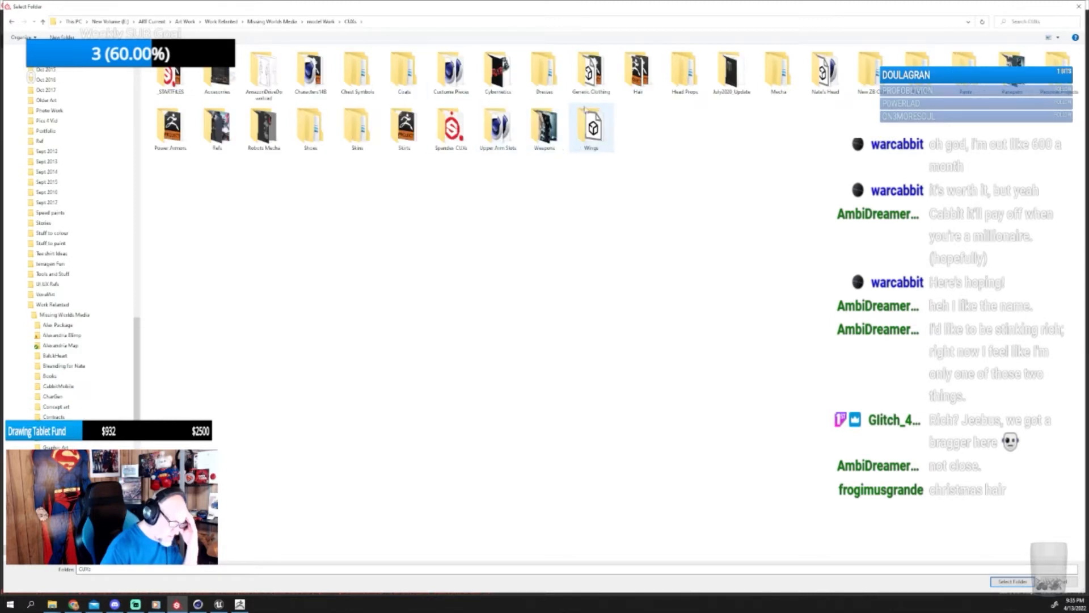
Set the output directory to Hair > Ethnic > FroHawk > Female > Textures > Combined.
double_click(638, 71)
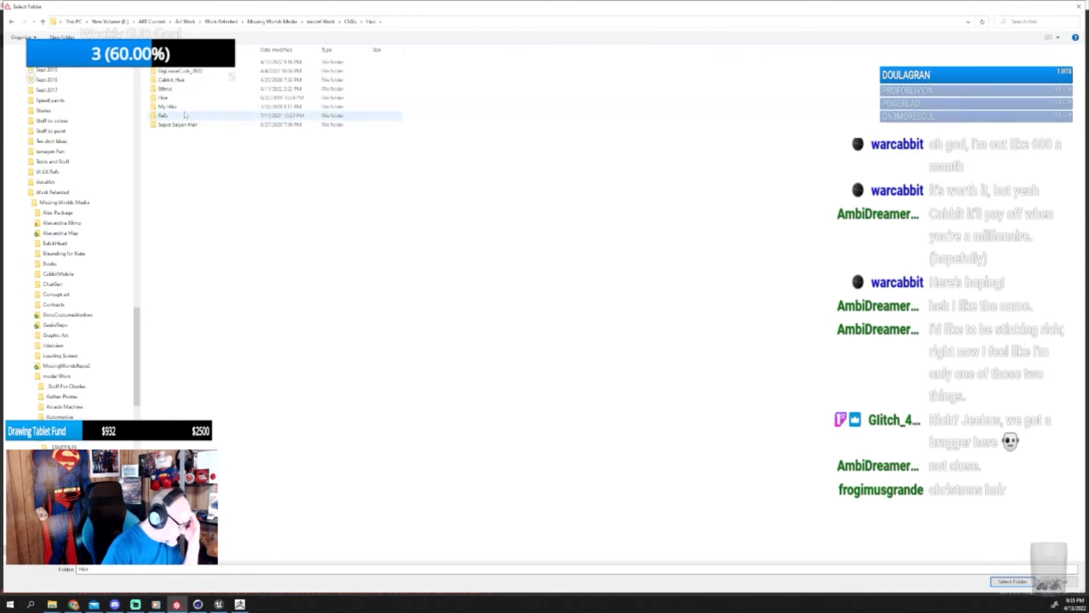
double_click(170, 89)
double_click(187, 72)
double_click(187, 62)
double_click(182, 100)
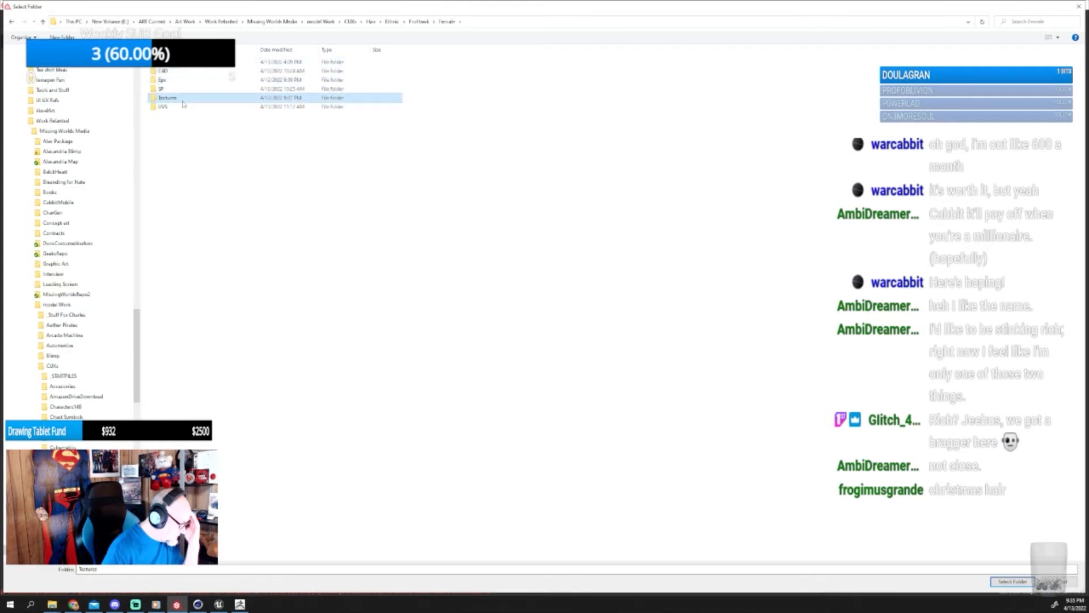
double_click(171, 82)
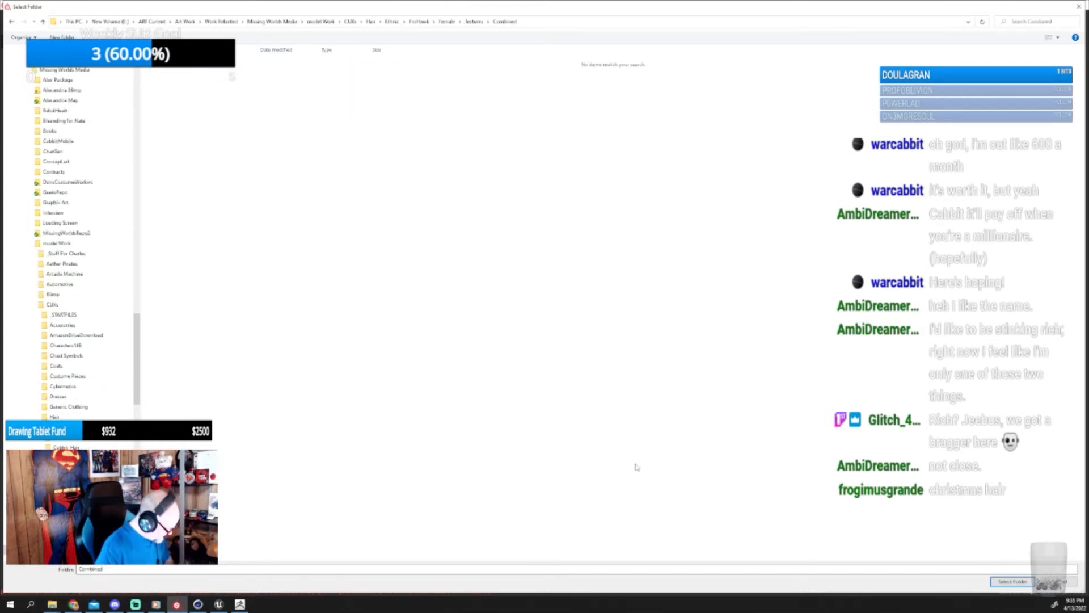
left_click(1013, 581)
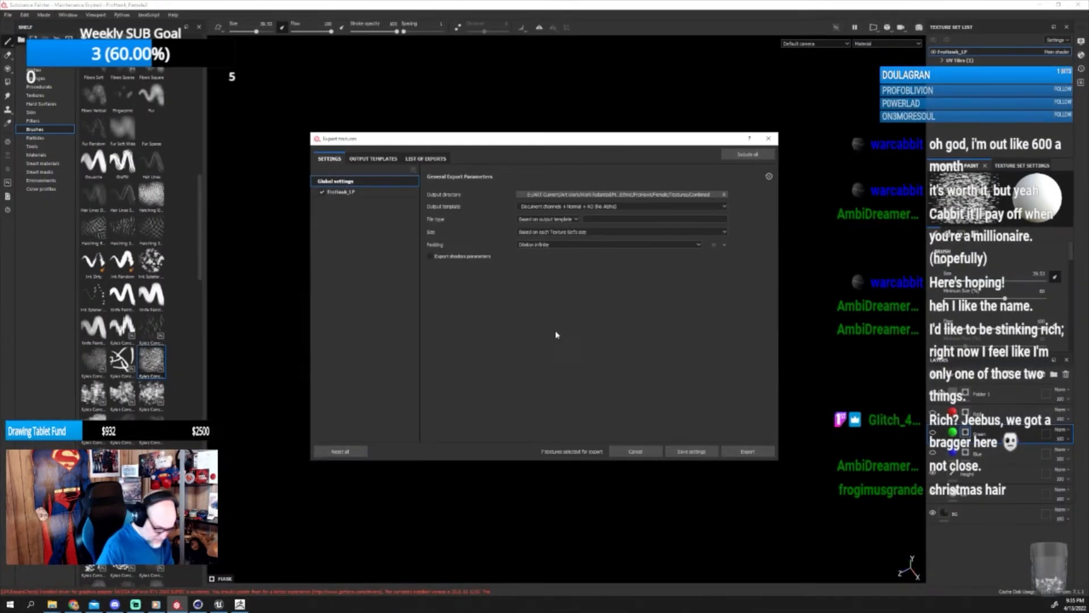
Export the textures with the Unreal Engine 4 (Packed) output template at size 4096.
left_click(567, 206)
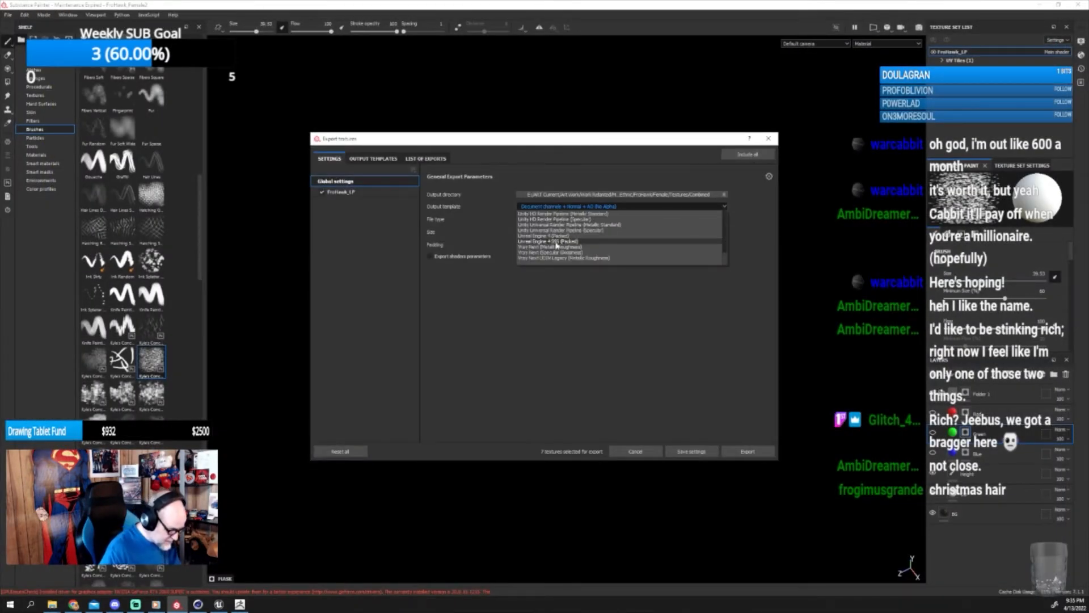
left_click(556, 236)
left_click(556, 232)
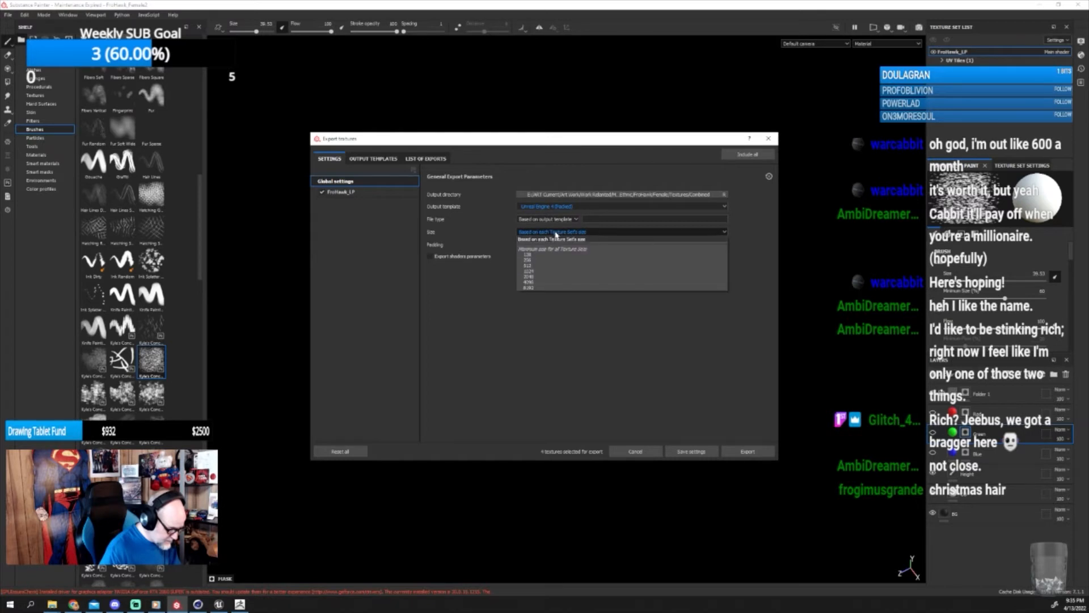
left_click(537, 280)
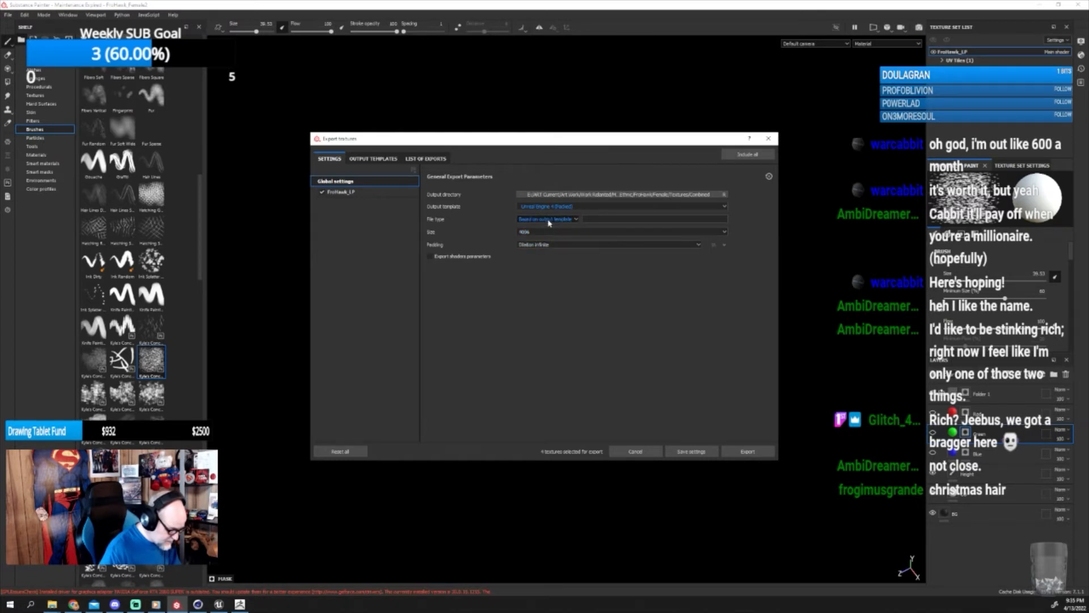
left_click(748, 456)
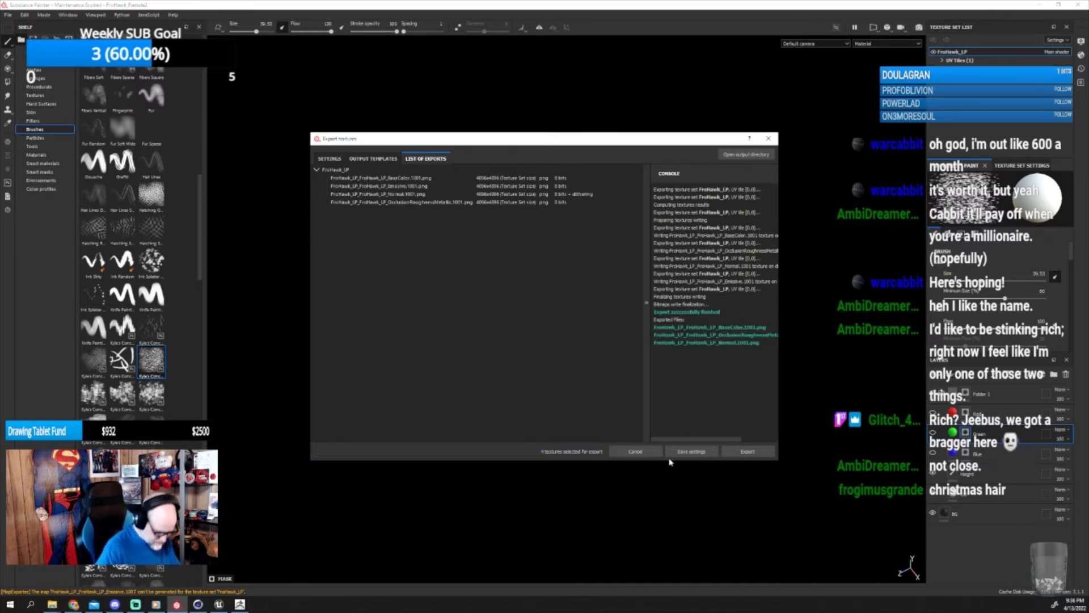
Go to the export's output folder and delete the Normal and OcclusionRoughnessMetallic textures.
left_click(740, 155)
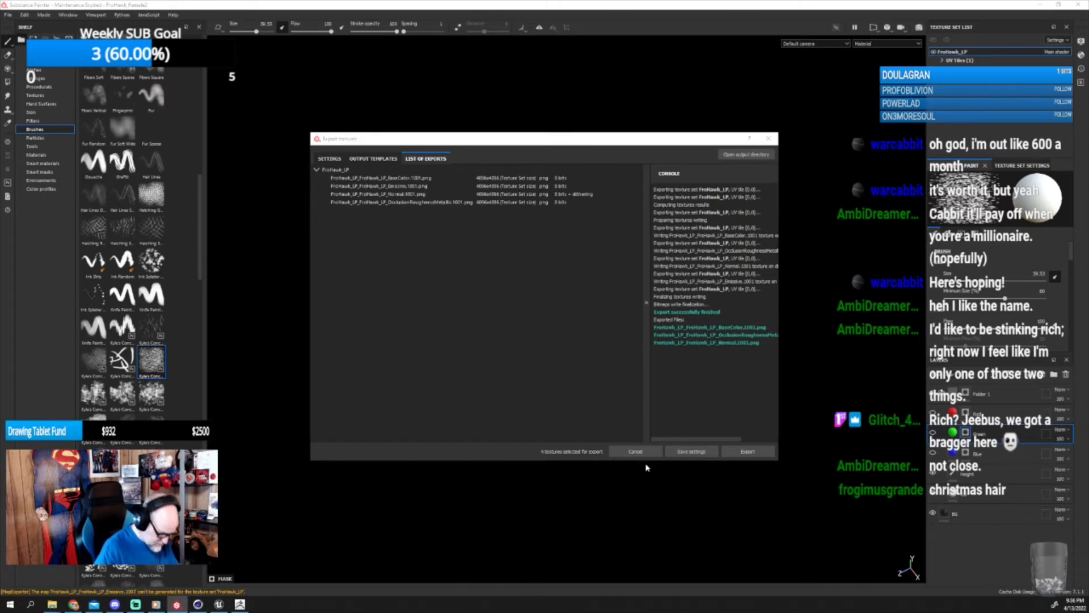
left_click(686, 451)
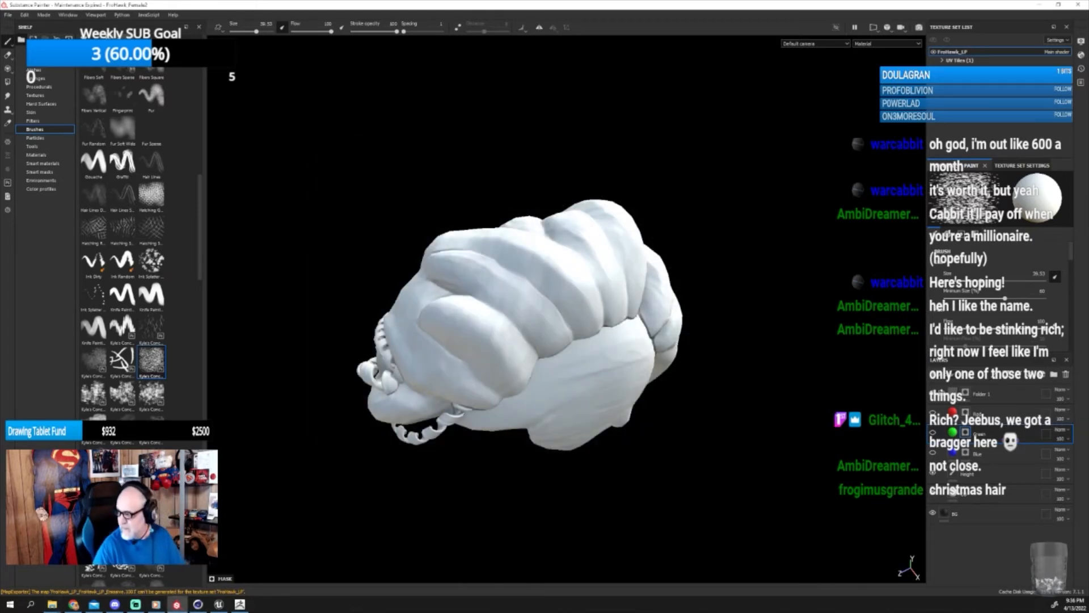
left_click_drag(565, 283, 504, 311)
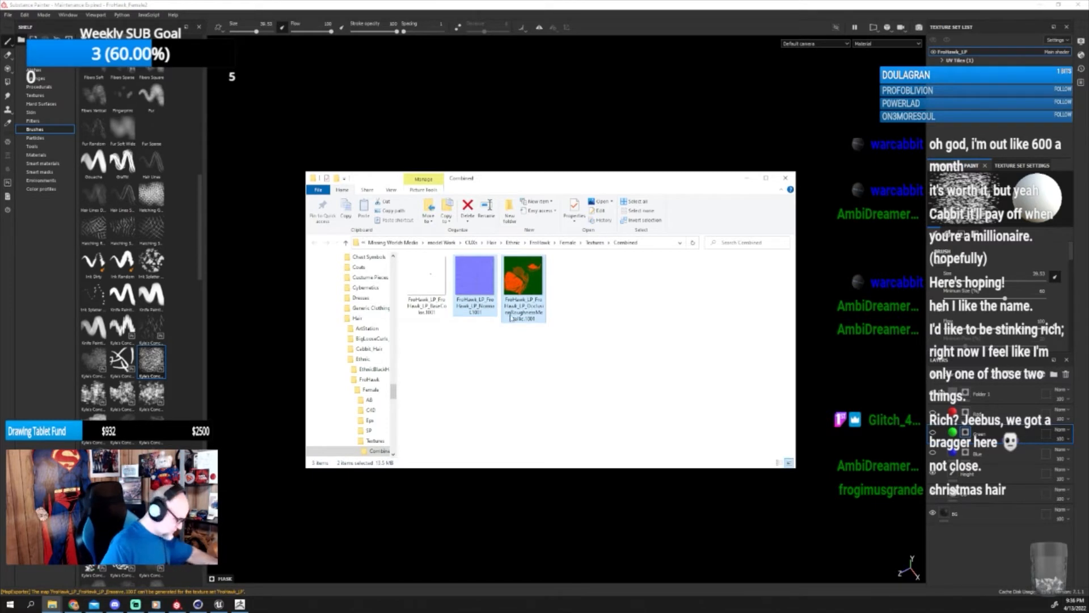
key("Delete")
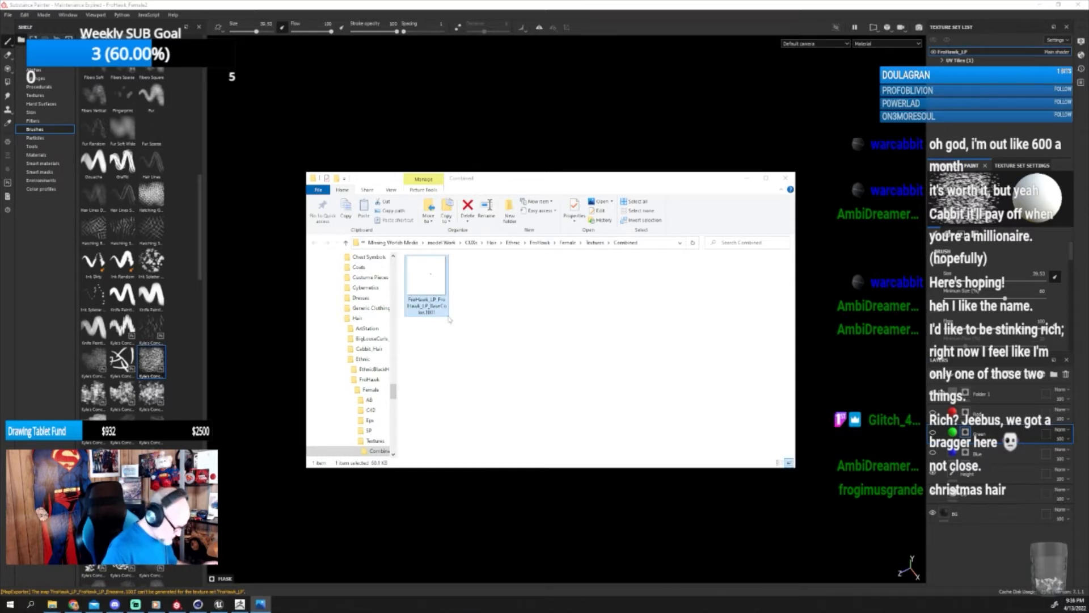
Rename the exported base color texture as T_FroHawk_F_CO.
left_click(429, 306)
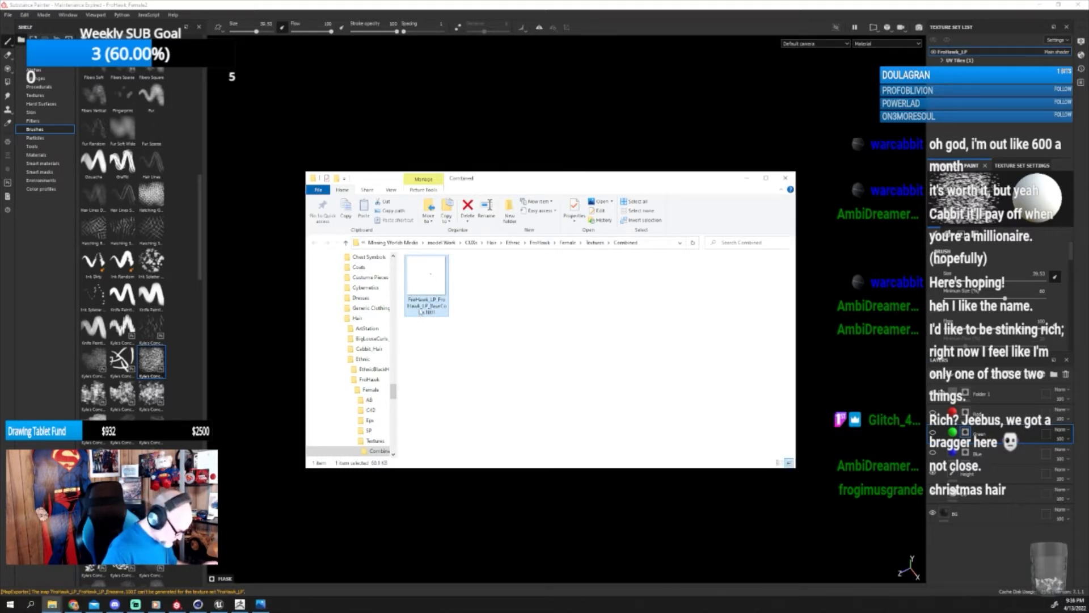
left_click(421, 316)
left_click(408, 299)
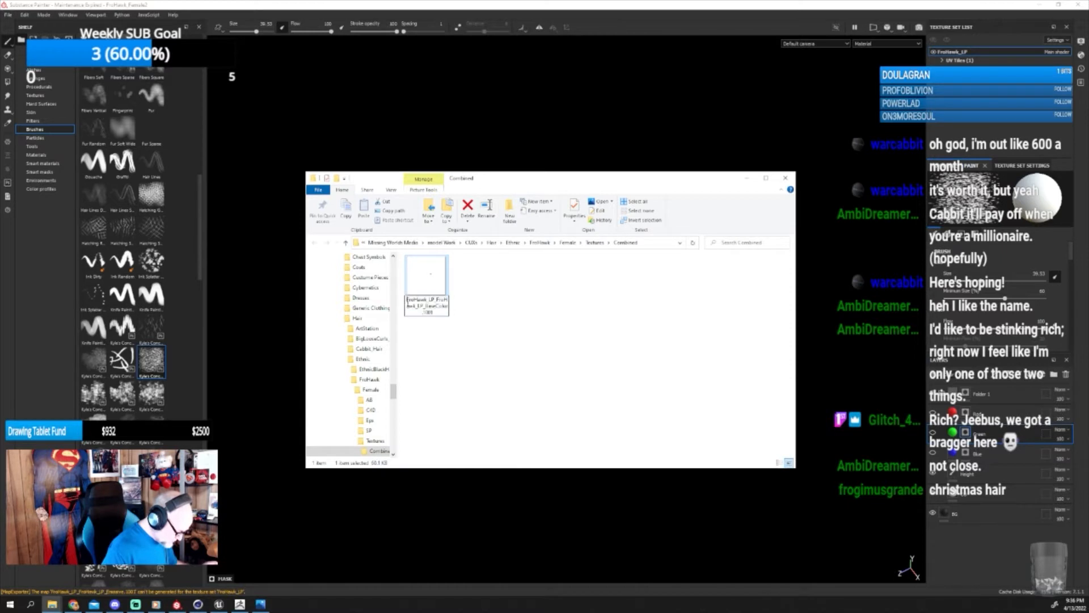
type("T")
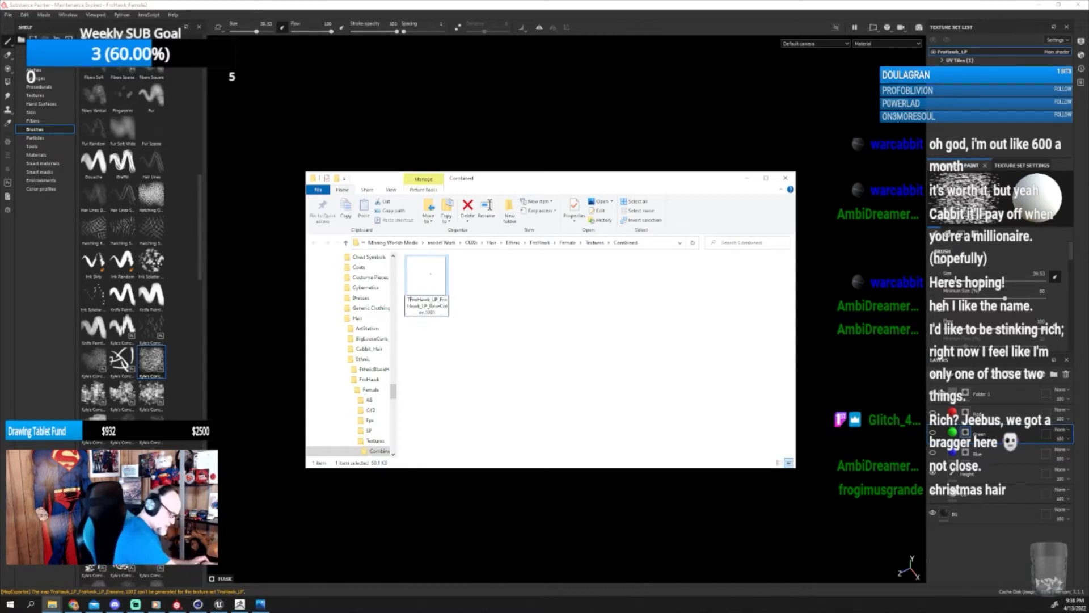
type("_")
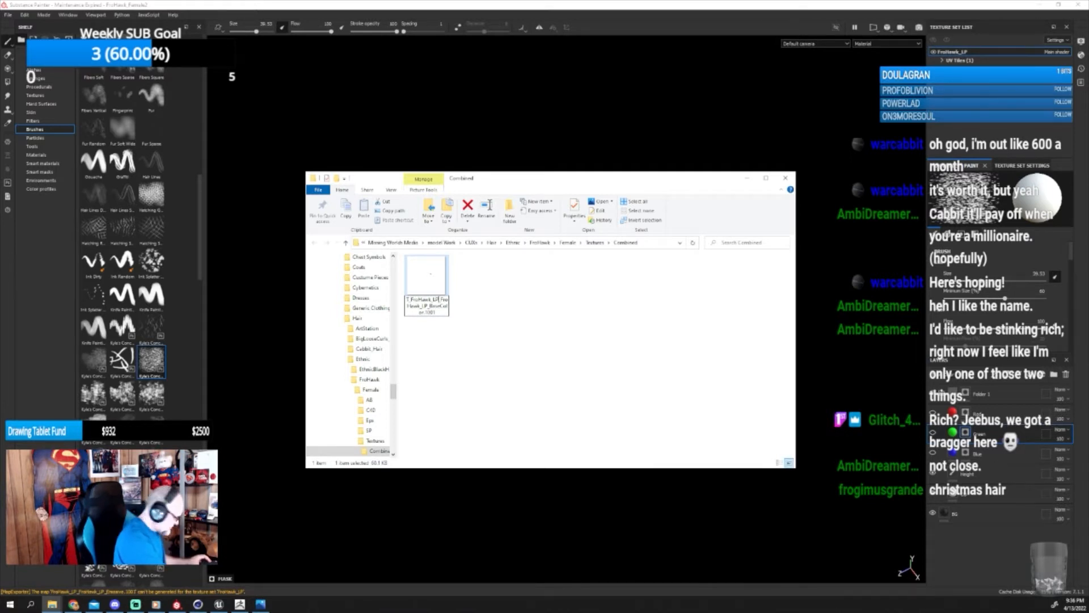
key("BackSpace")
key("BackSpace")
type("_")
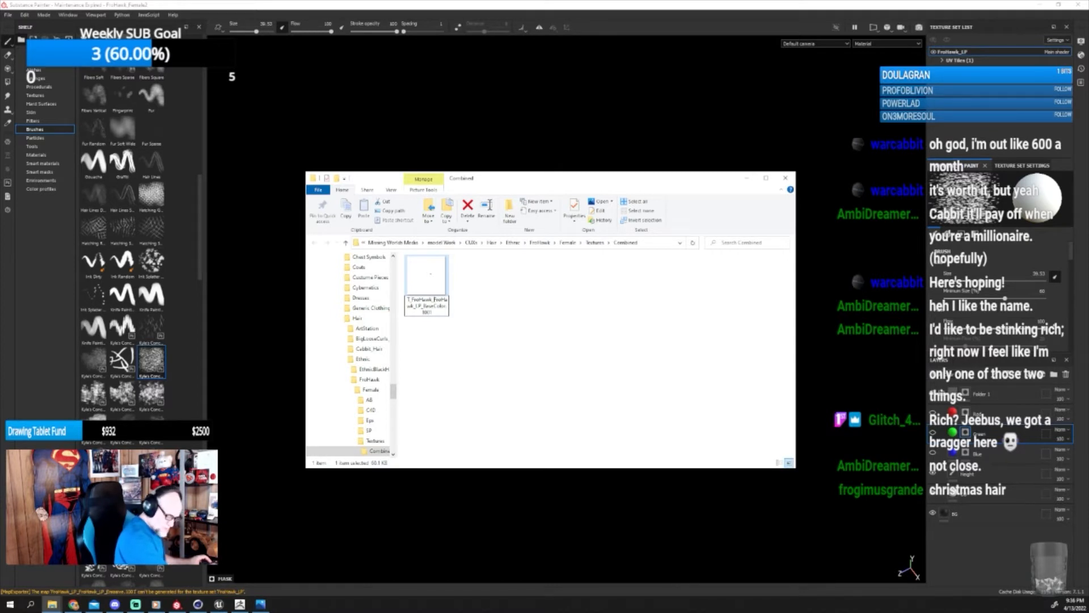
key("Delete")
key("Delete")
key("Delete")
key("Delete")
key("Delete")
key("Delete")
key("Delete")
key("Delete")
key("Delete")
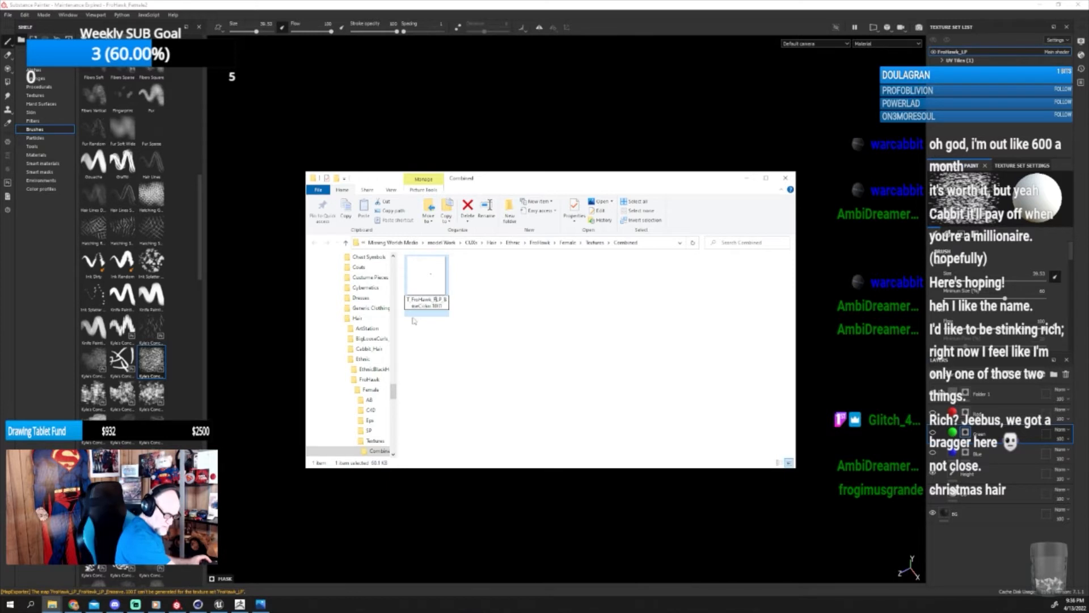
key("BackSpace")
key("Delete")
key("Delete")
key("Delete")
key("Delete")
key("Delete")
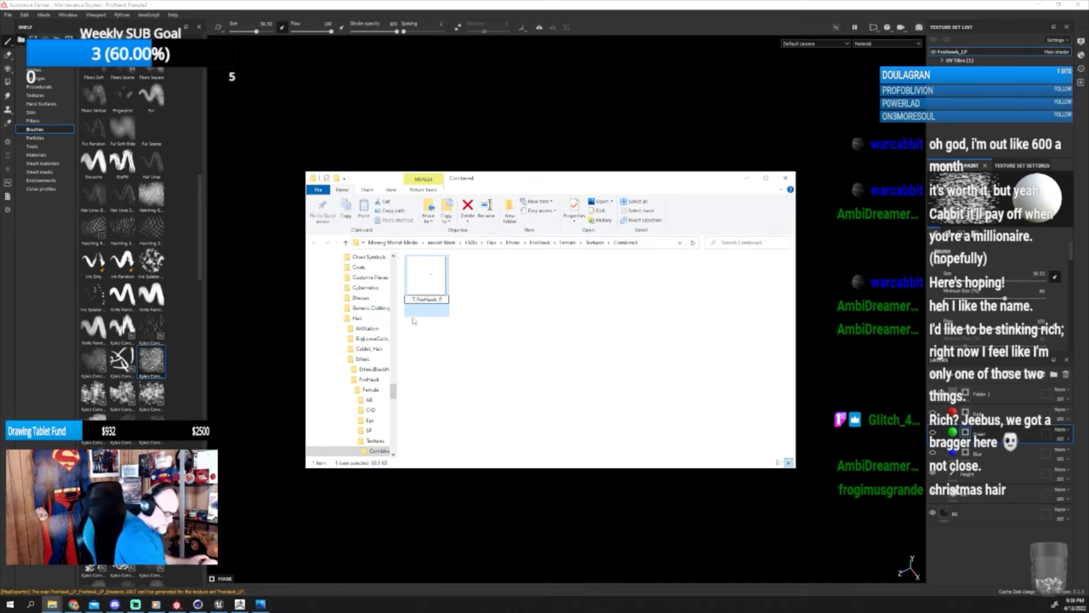
type("_")
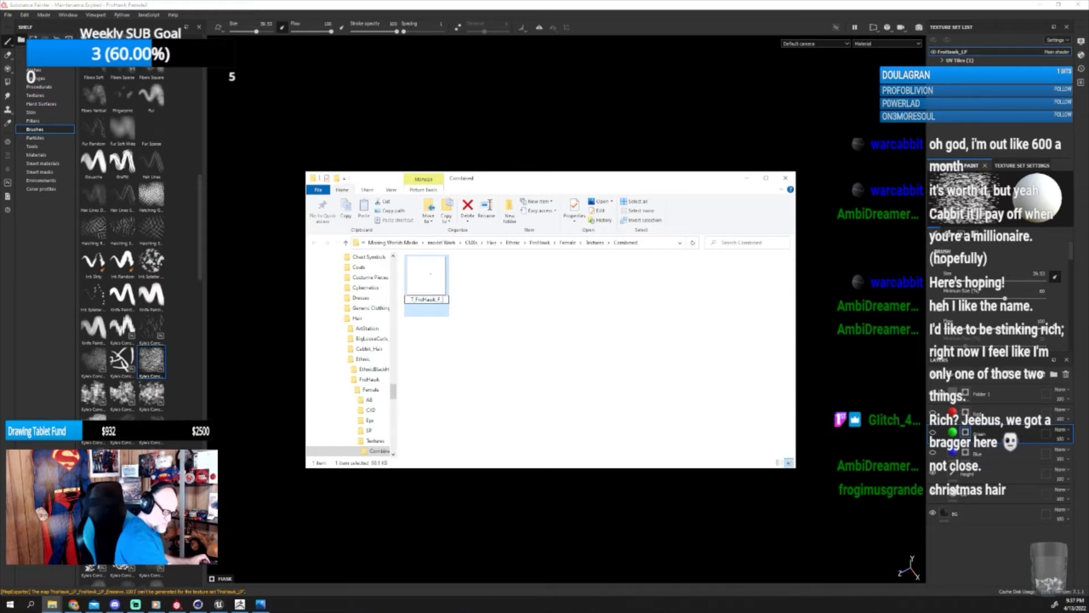
type("CO")
key("Return")
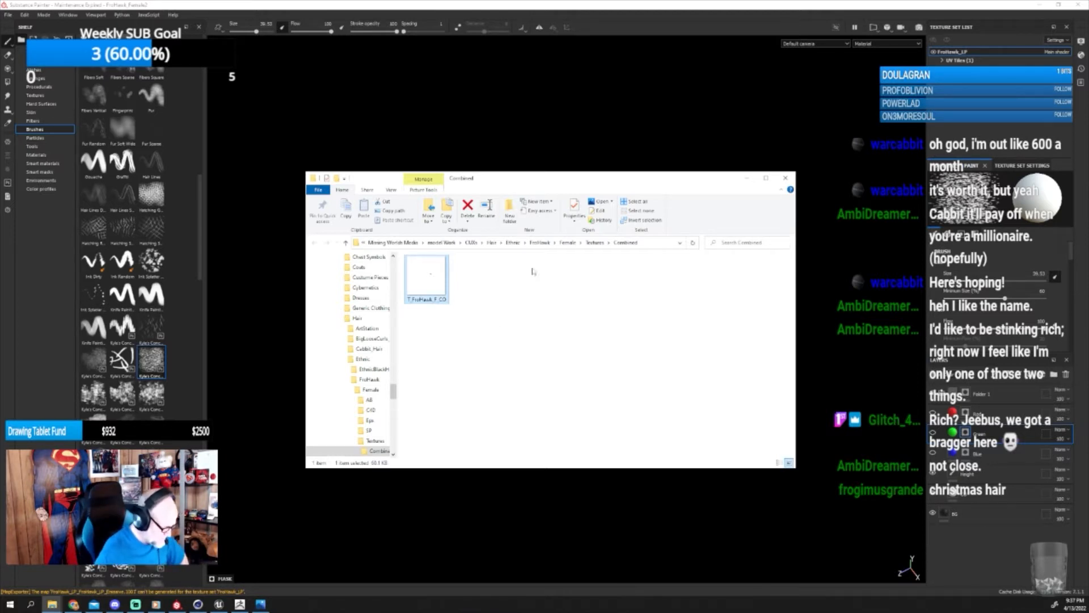
Return to Substance Painter, show the Red and Green layers, and hide the white base layer below Height.
left_click(591, 160)
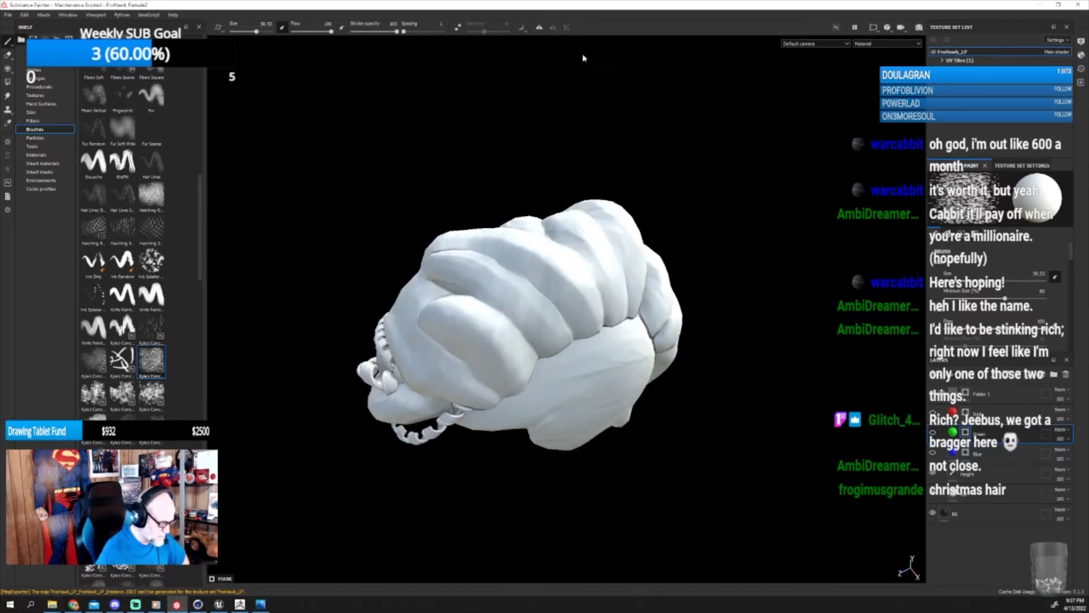
left_click(933, 413)
left_click(933, 432)
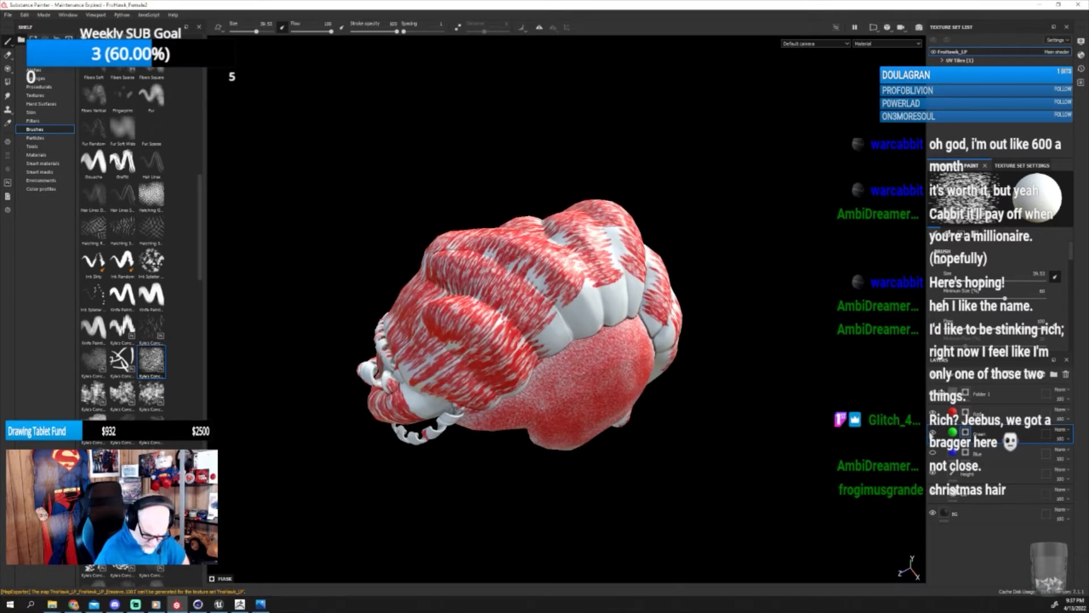
left_click(934, 493)
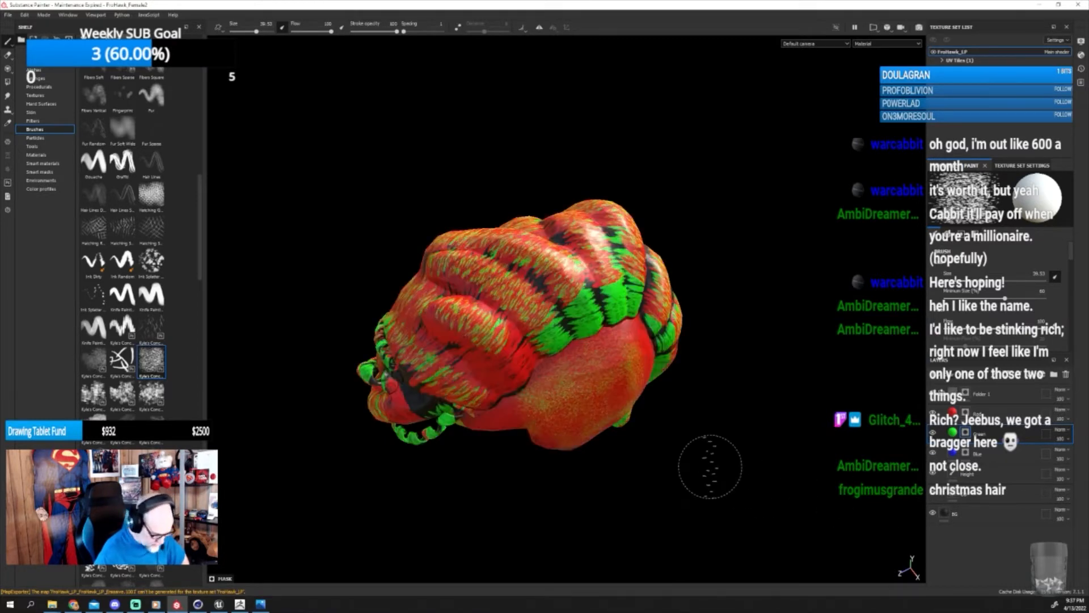
Export the red and green hair textures to the Combined folder with the same Unreal Engine 4 (Packed) settings.
left_click(8, 15)
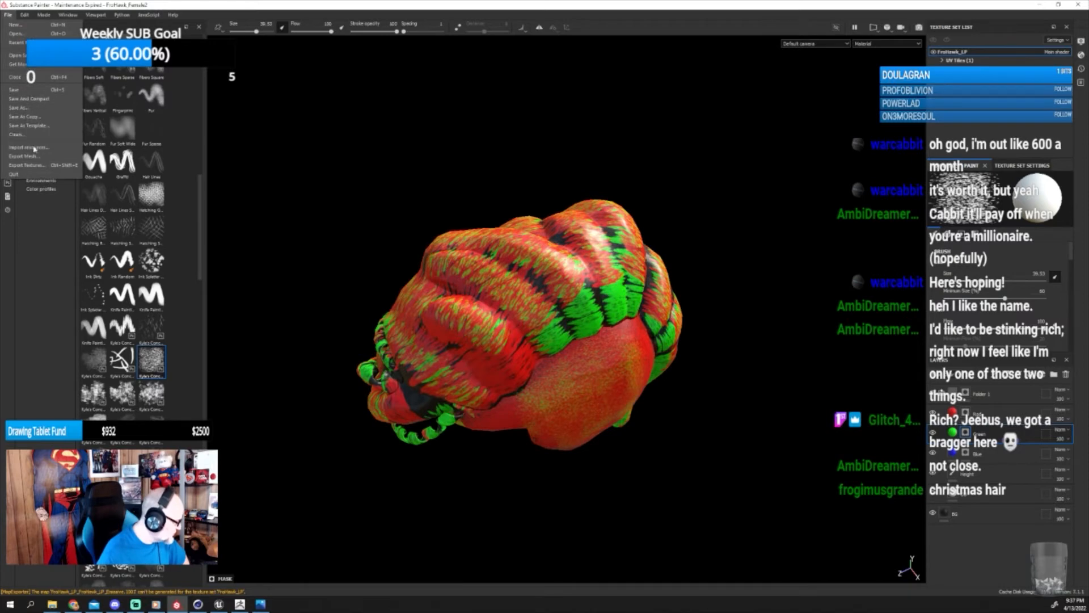
left_click(43, 171)
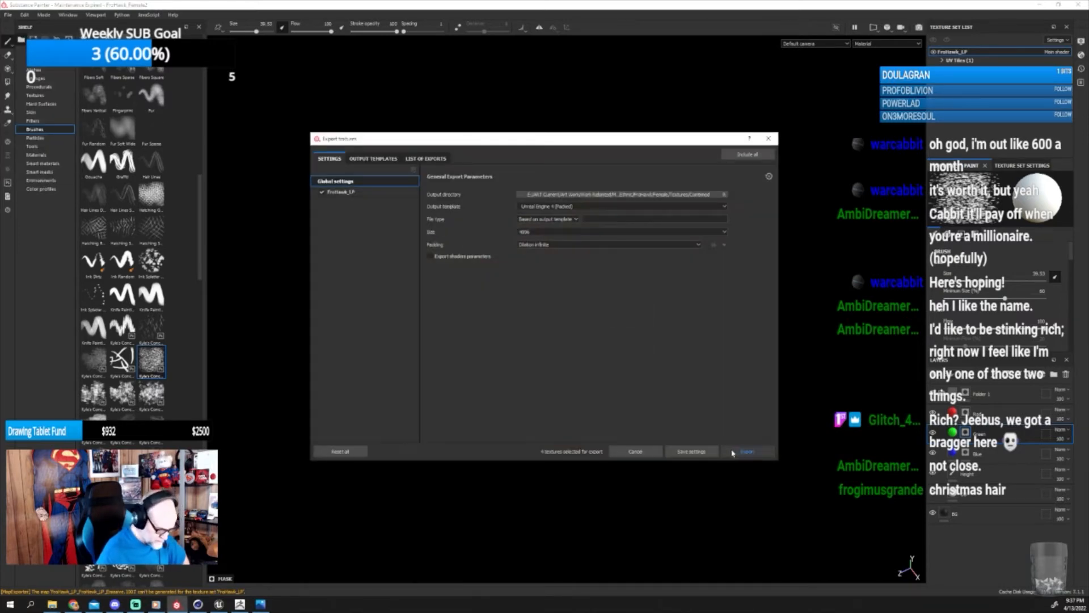
left_click(743, 451)
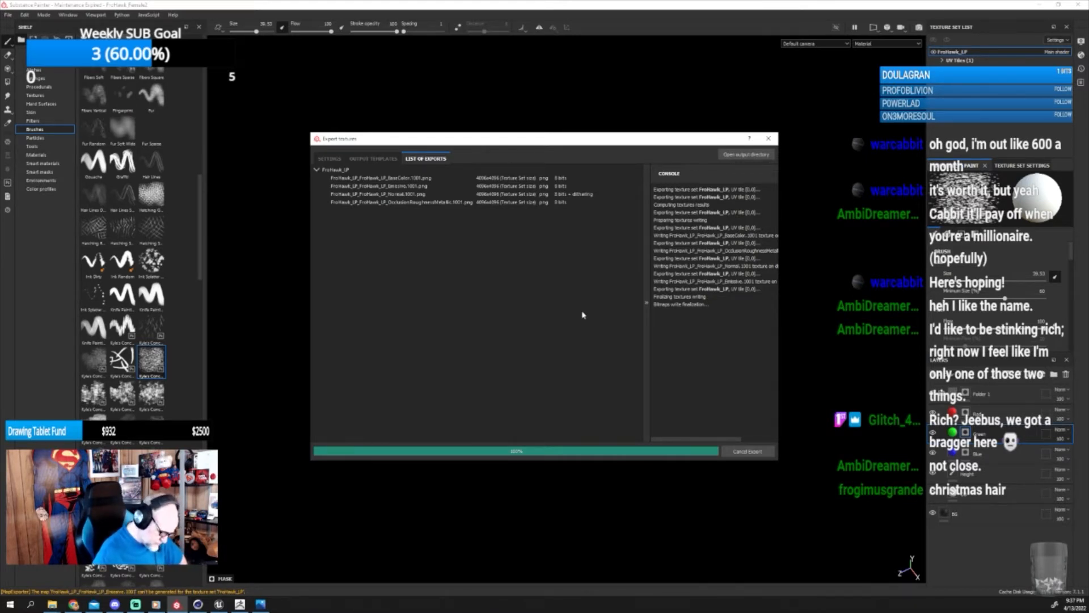
In the Combined folder, copy the T_FroHawk_F_CO file name and delete the OcclusionRoughnessMetallic texture.
left_click(675, 451)
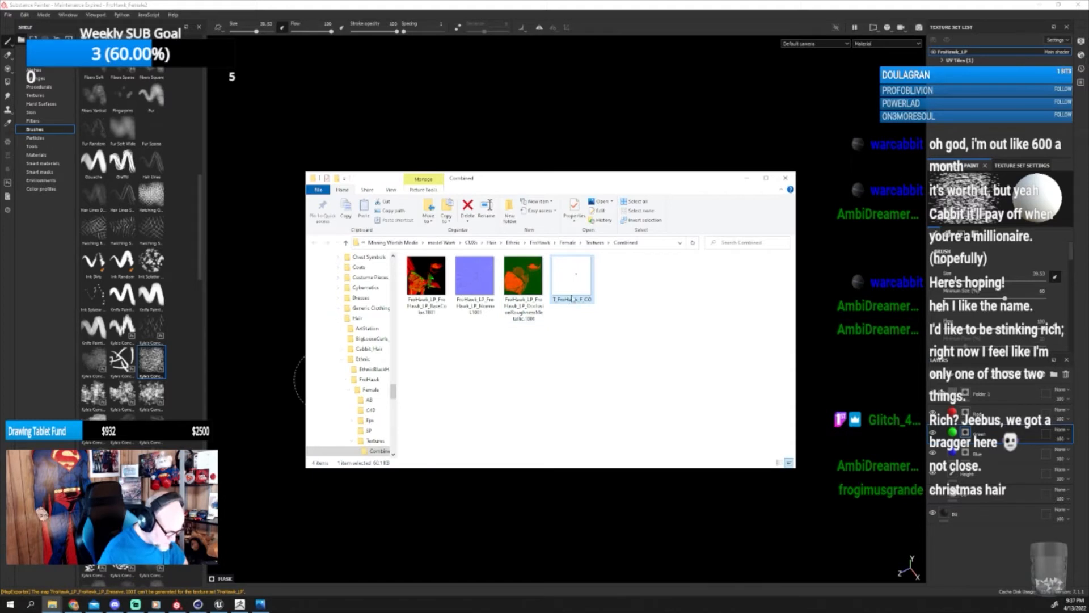
left_click(576, 302)
key("ctrl+c")
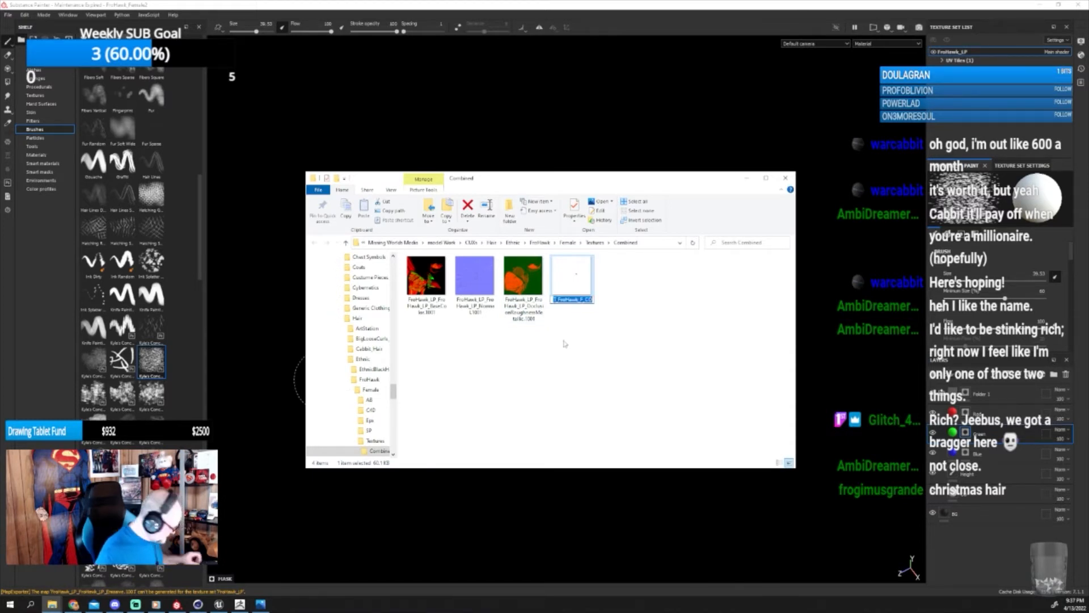
left_click(547, 371)
left_click(525, 298)
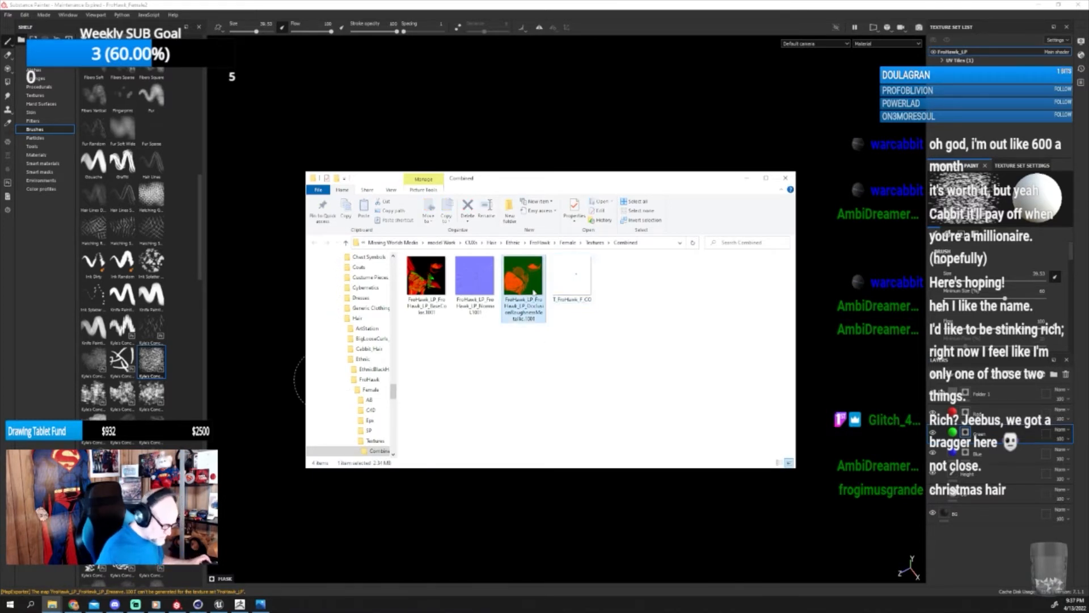
key("Delete")
Try to rename the Normal texture from the copied T_FroHawk_F_CO name, replacing the ending with NM.
left_click(475, 306)
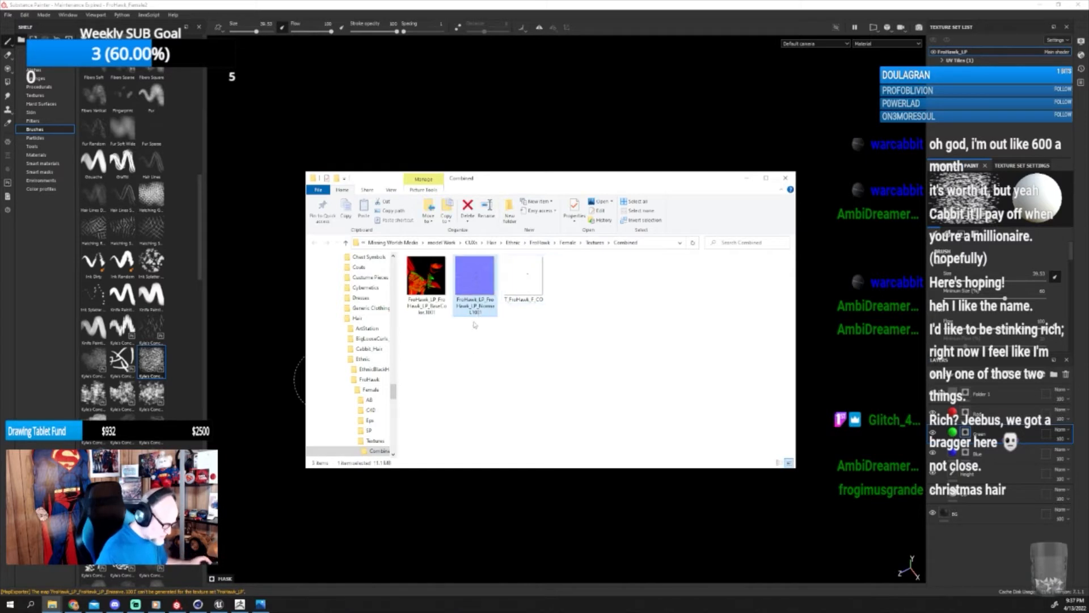
key("F2")
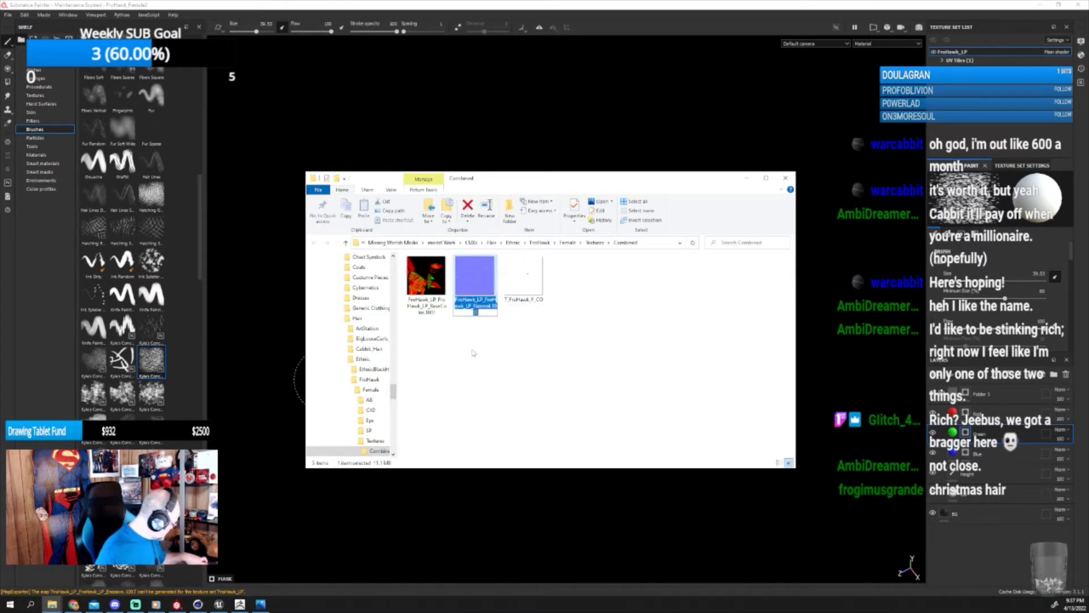
key("ctrl+v")
key("BackSpace")
key("BackSpace")
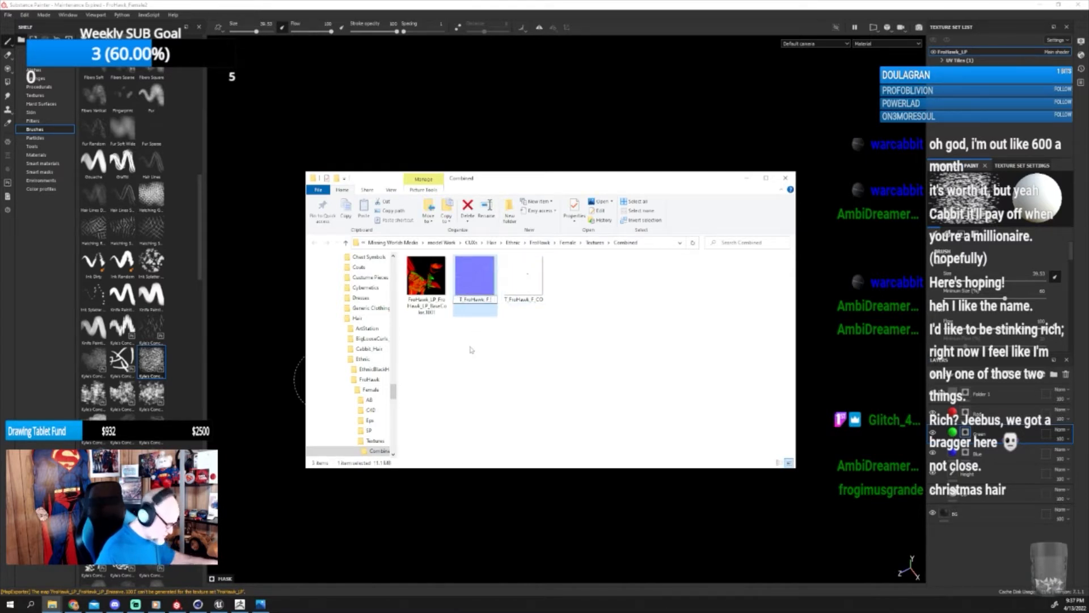
type("NM")
key("Return")
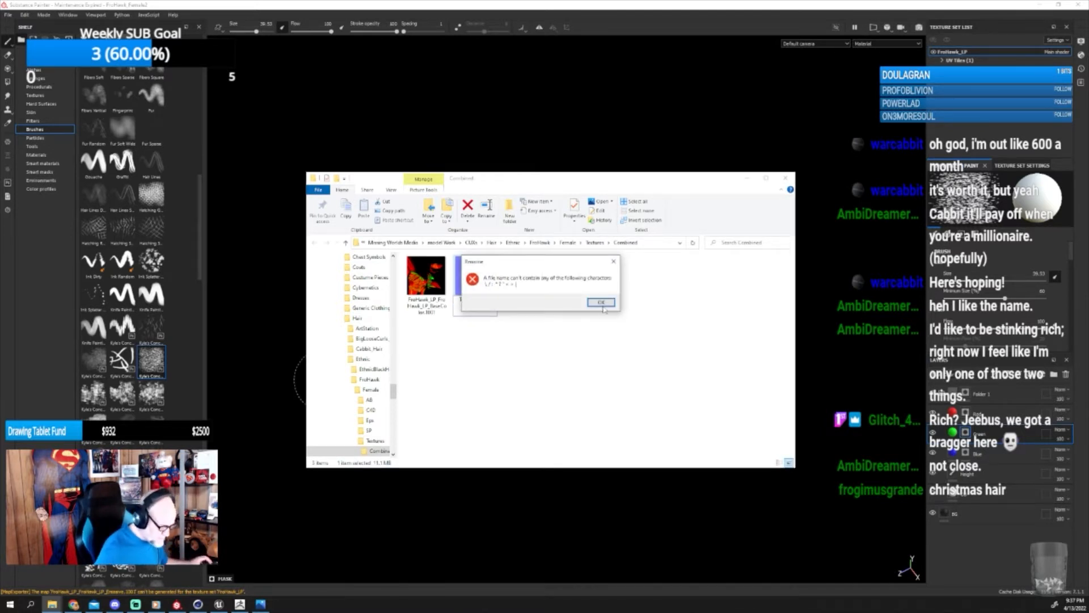
key("Return")
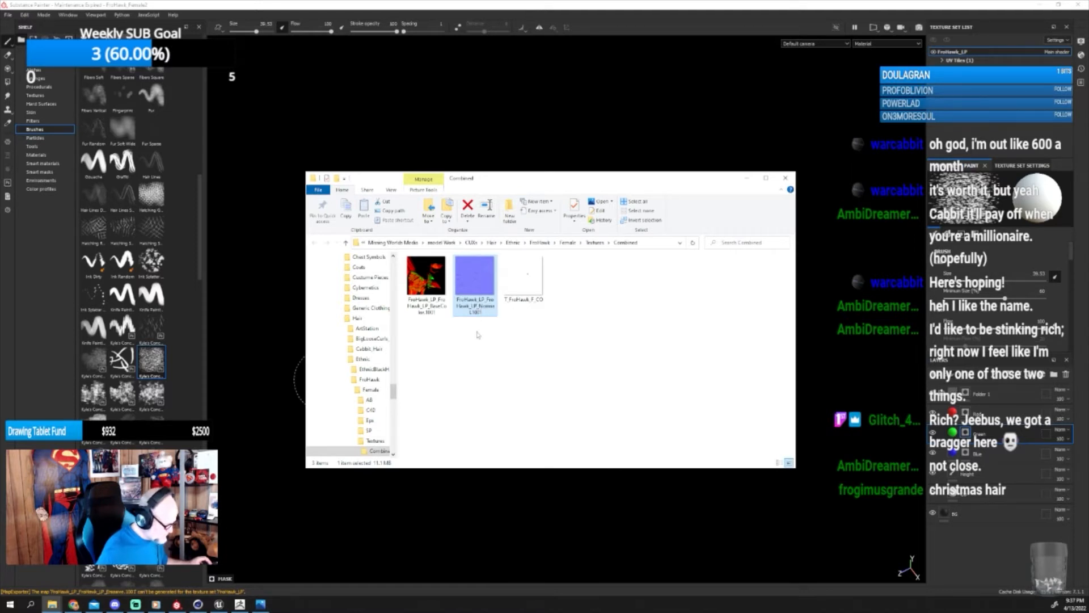
Try to give the Normal texture the name T_FroHawk_F_CO and decline the numbered duplicate name.
key("F2")
key("ctrl+v")
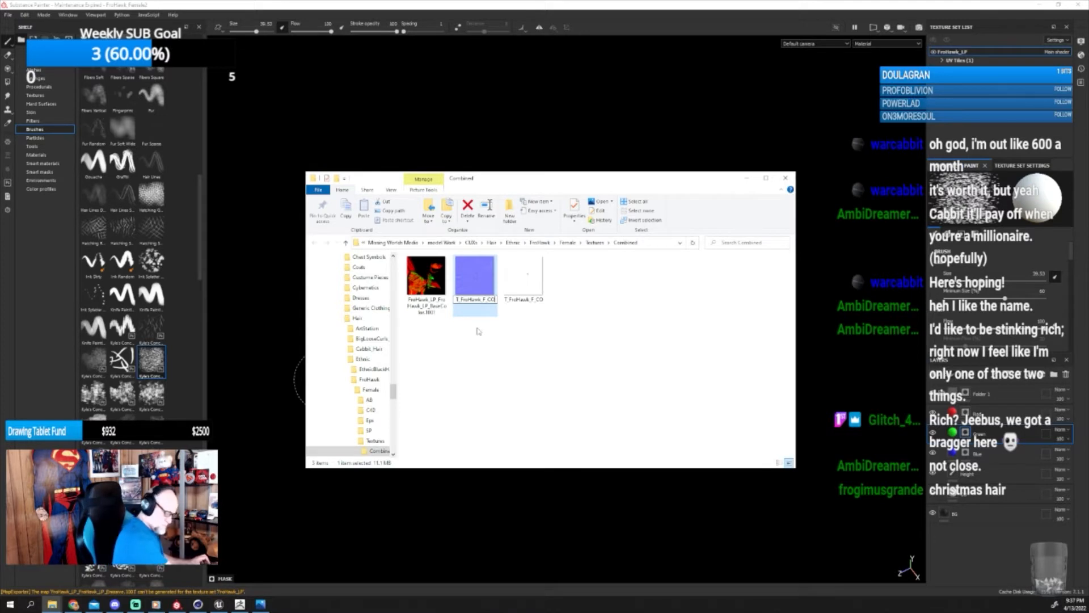
key("Return")
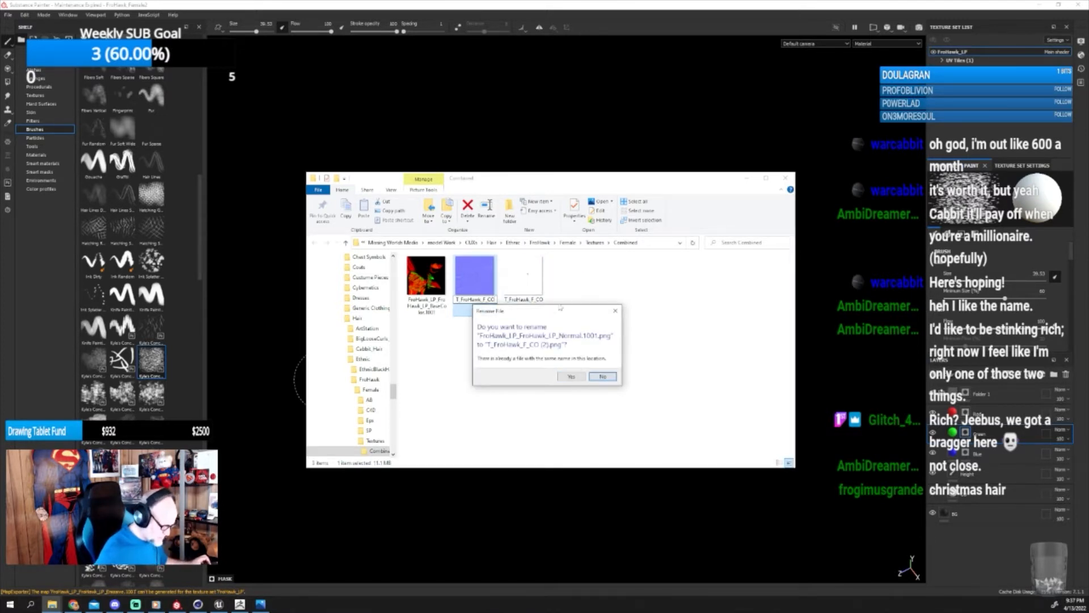
left_click(602, 376)
Delete all three textures from the Combined folder and minimize the folder window.
left_click_drag(566, 293, 436, 298)
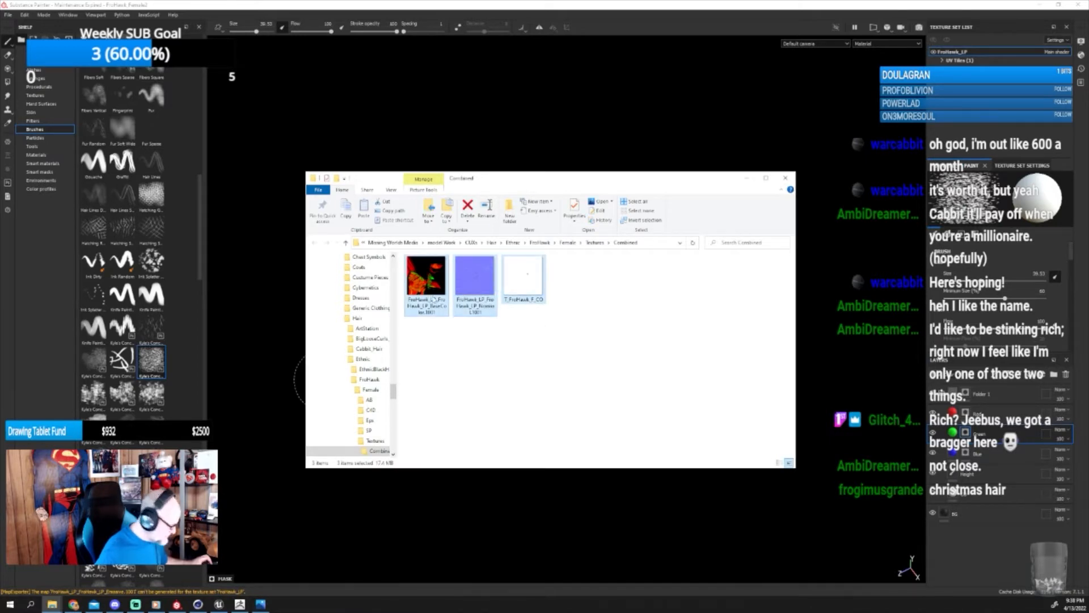
key("Delete")
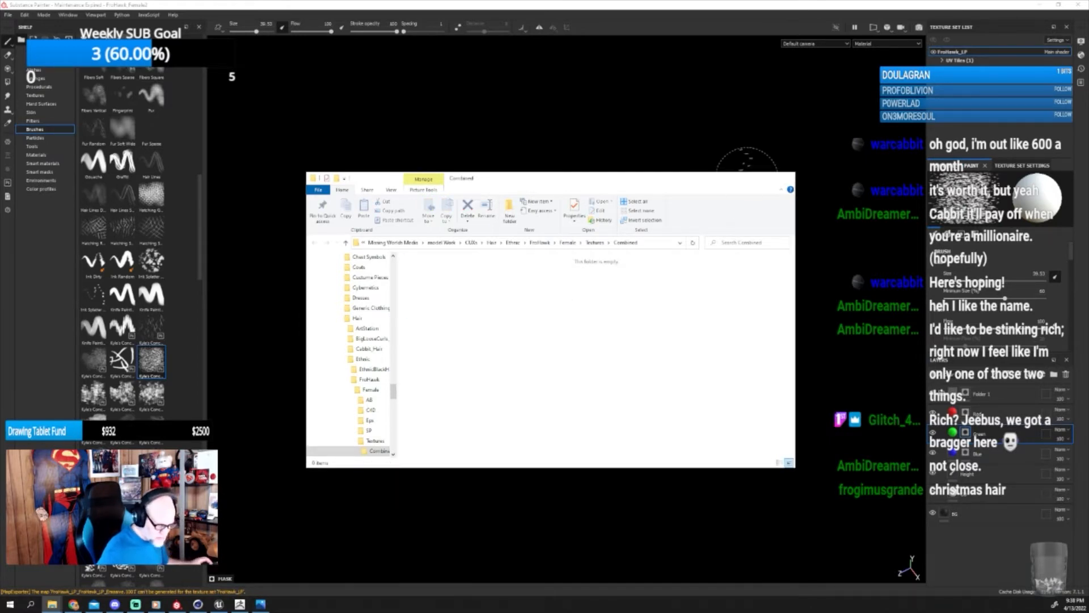
left_click(746, 178)
Show the white base layer below Height and hide the Blue, Green and Red layers.
left_click(935, 493)
left_click(933, 454)
left_click(933, 431)
left_click(934, 413)
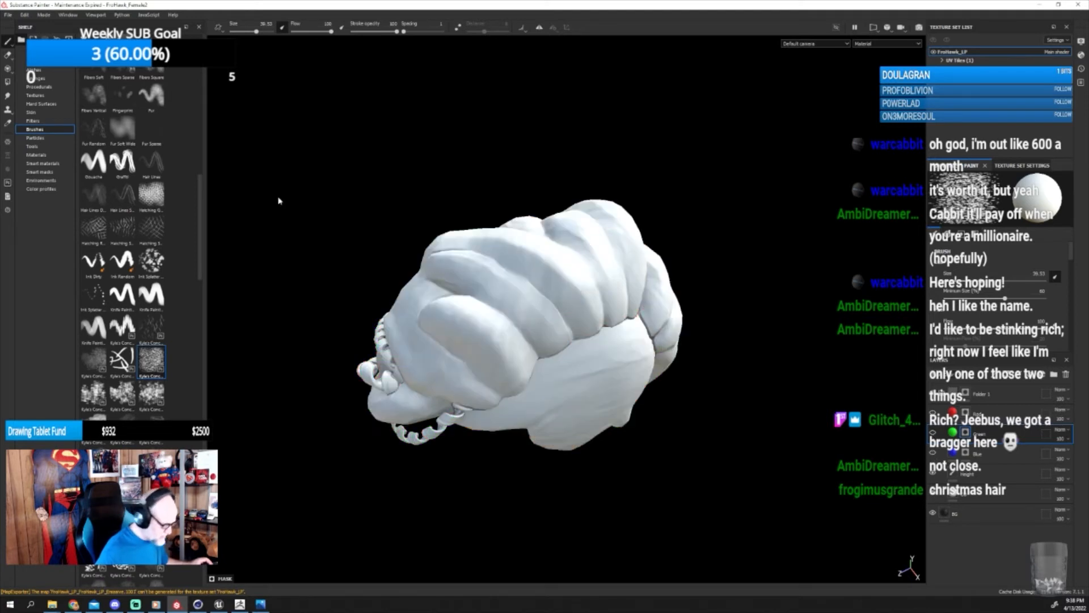
Export the white hair textures to the Combined folder with the Unreal Engine 4 (Packed) template at size 4096.
left_click(8, 15)
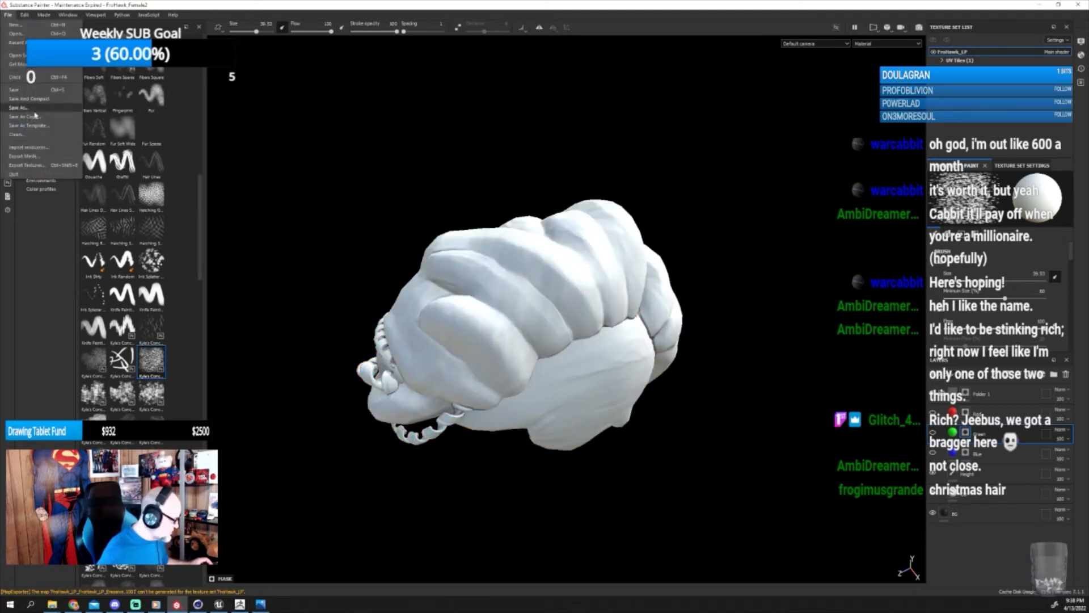
left_click(46, 165)
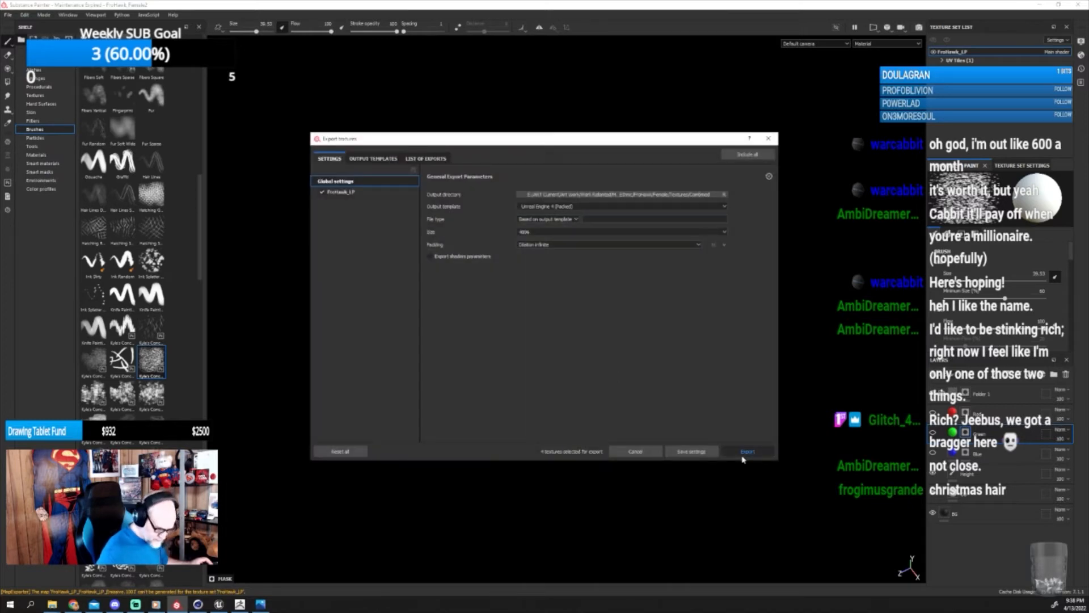
left_click(747, 452)
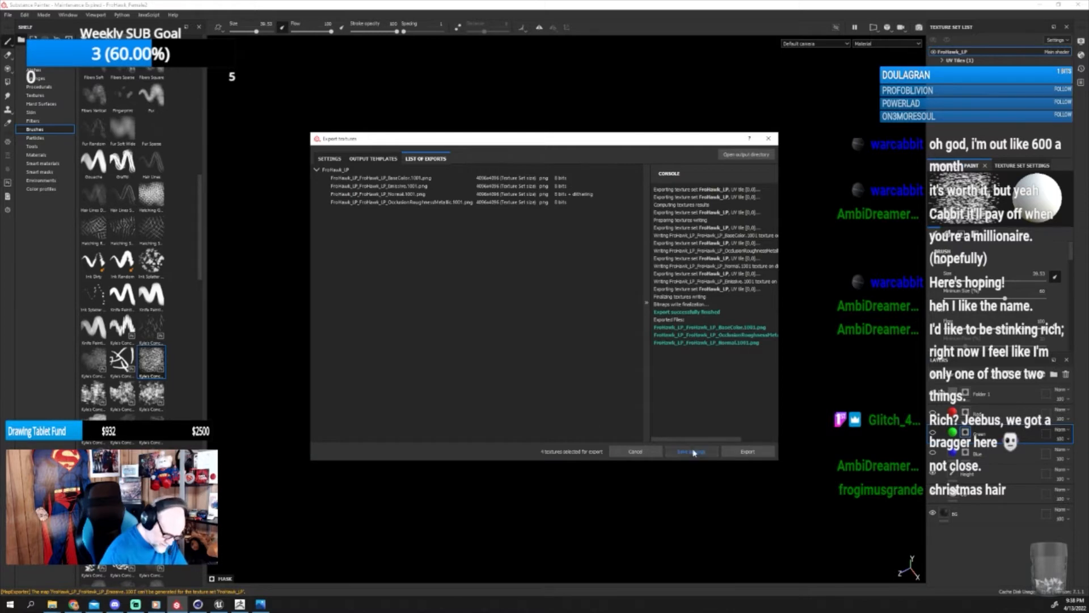
left_click(744, 451)
Switch to the Combined folder in File Explorer and delete the newly exported Normal and OcclusionRoughnessMetallic textures.
mouse_move(52, 604)
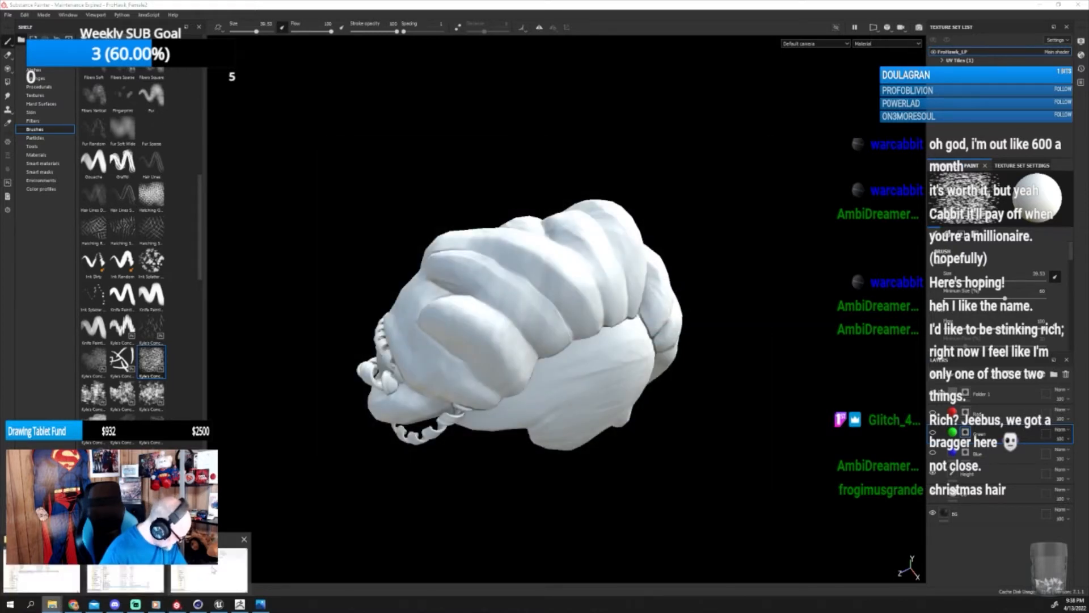
left_click(187, 559)
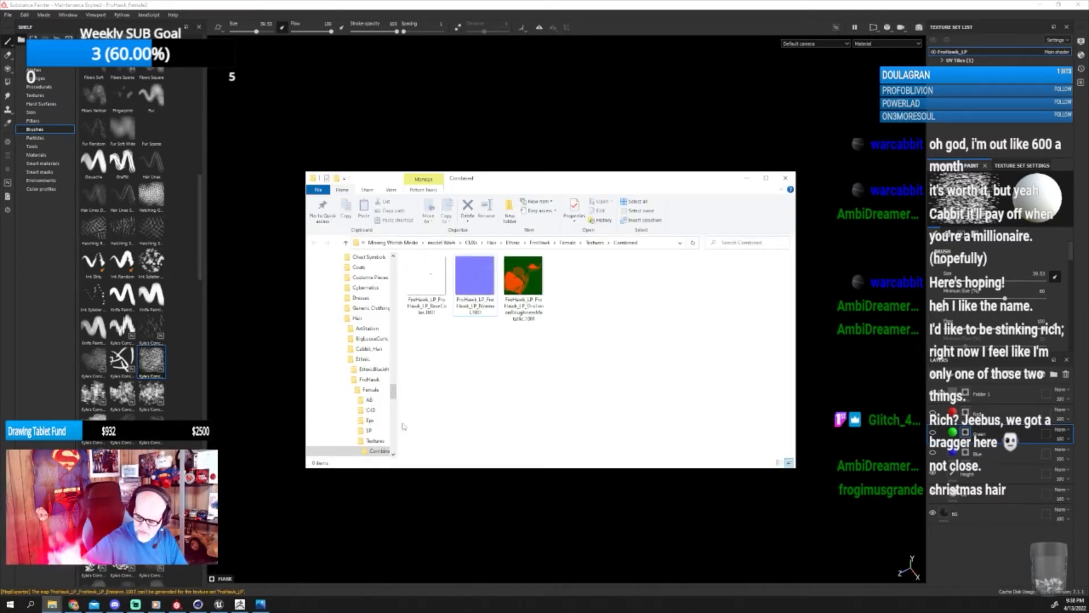
left_click_drag(480, 347, 514, 324)
key("Delete")
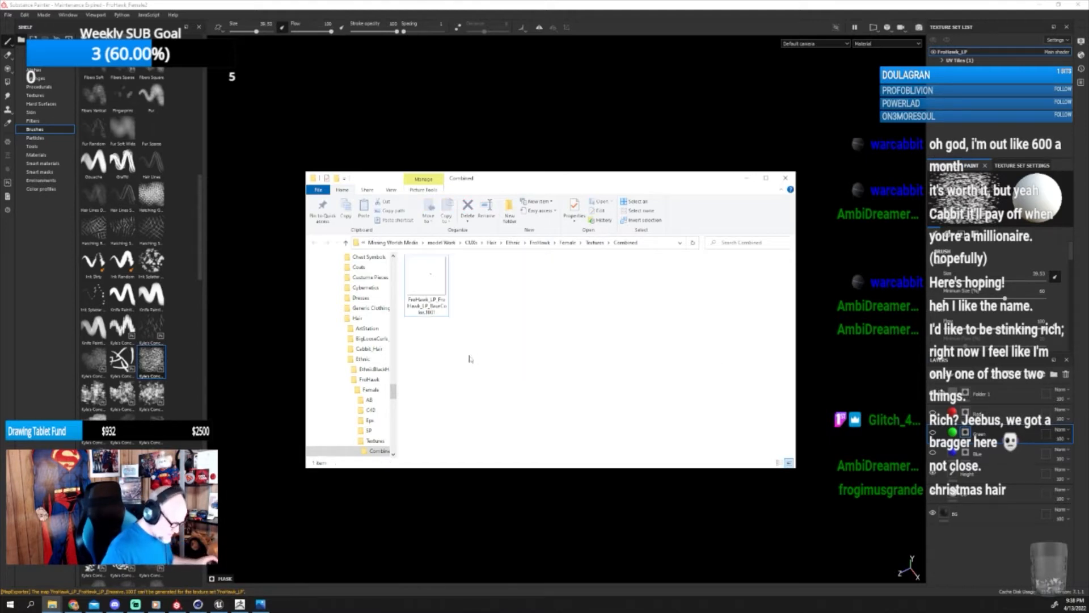
Start renaming the white base color texture, entering T_FroHawk as the beginning of its name.
key("F2")
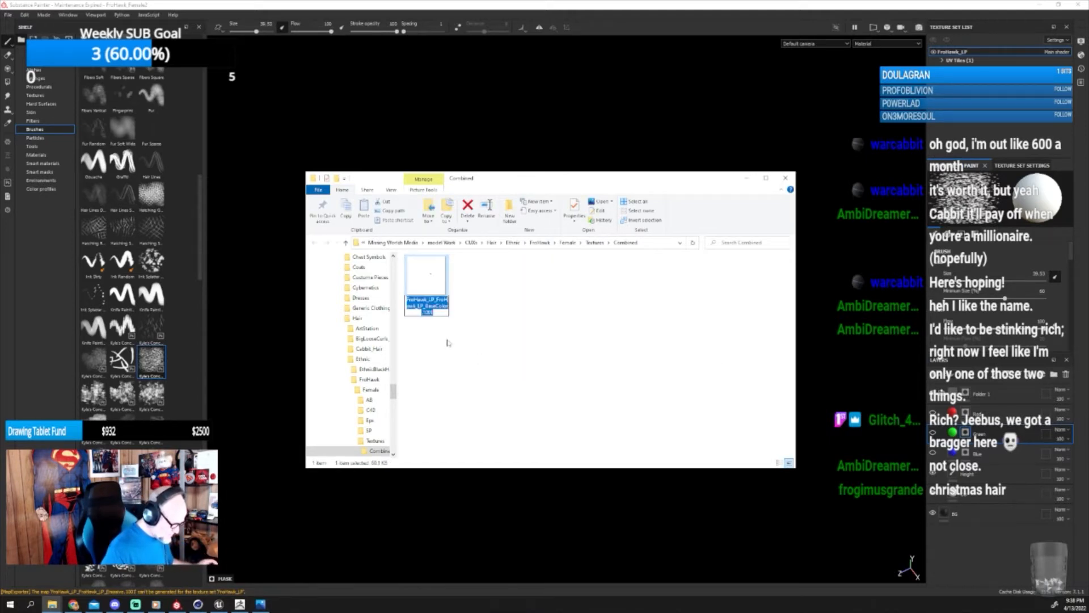
type("T")
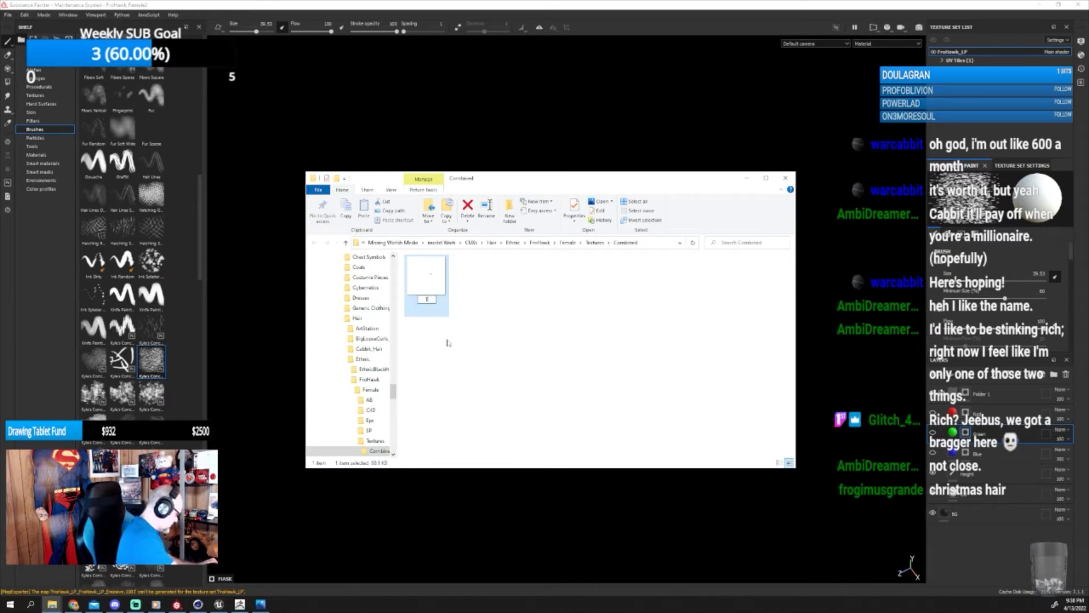
type("_FroHaw")
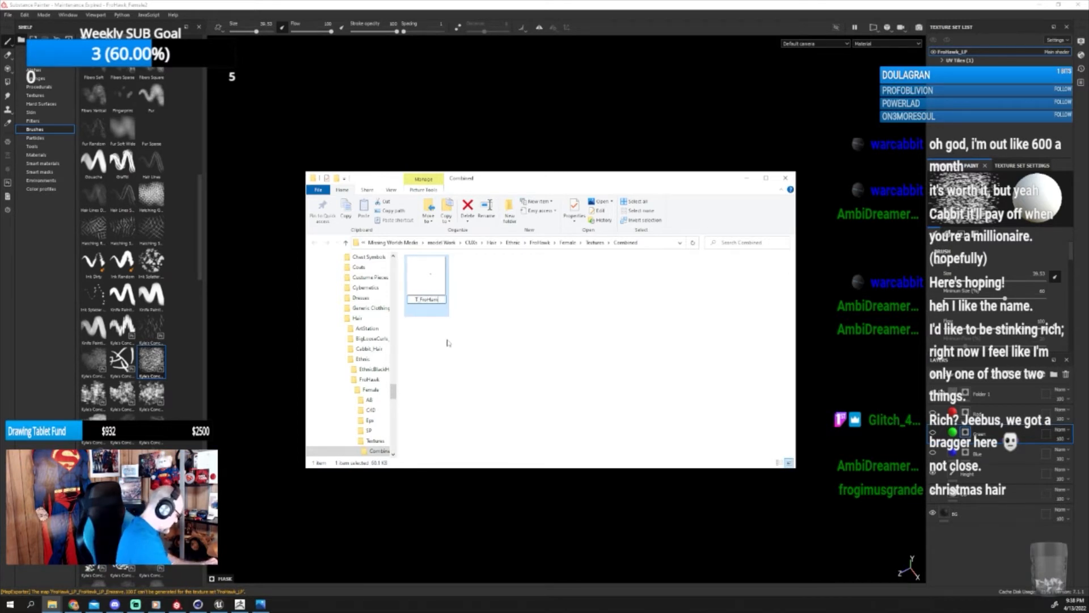
key("BackSpace")
type("wk")
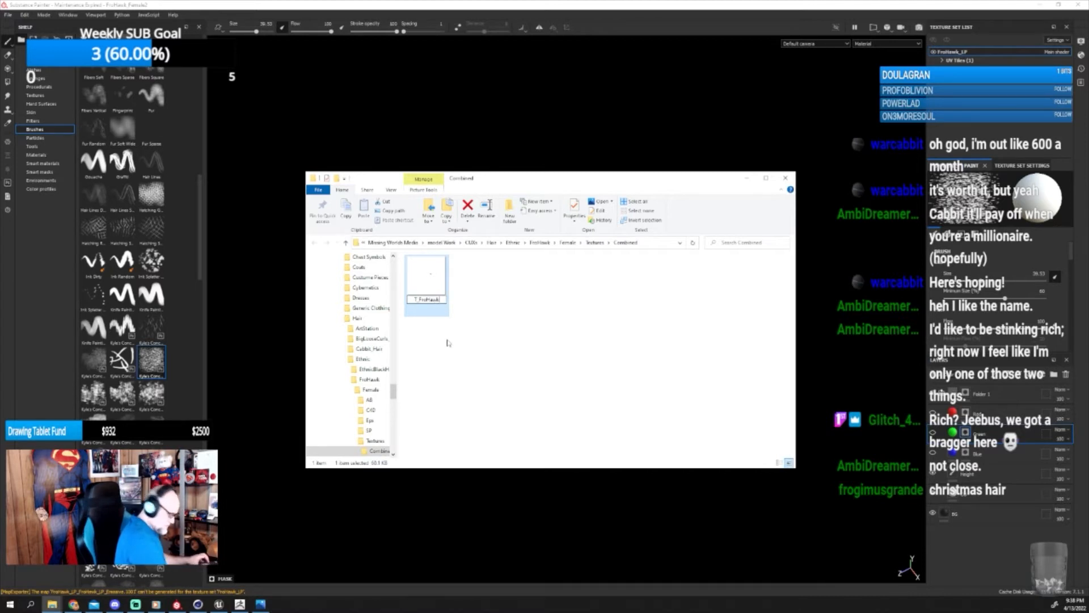
Rename the exported opacity texture in the Combined folder as T_FroHawk_F_CO.
type("_F_CO")
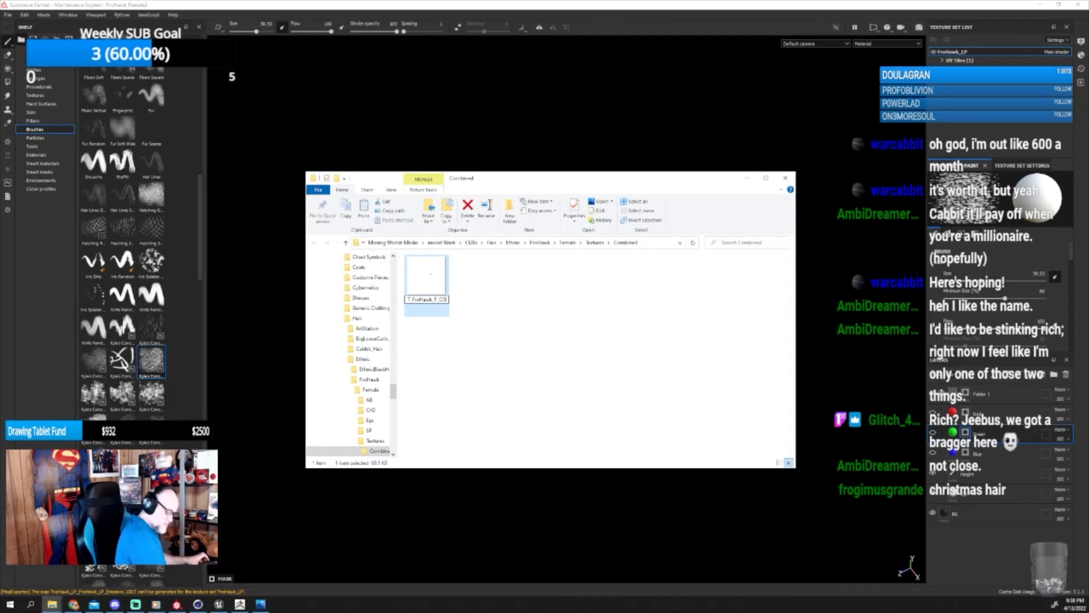
key("Return")
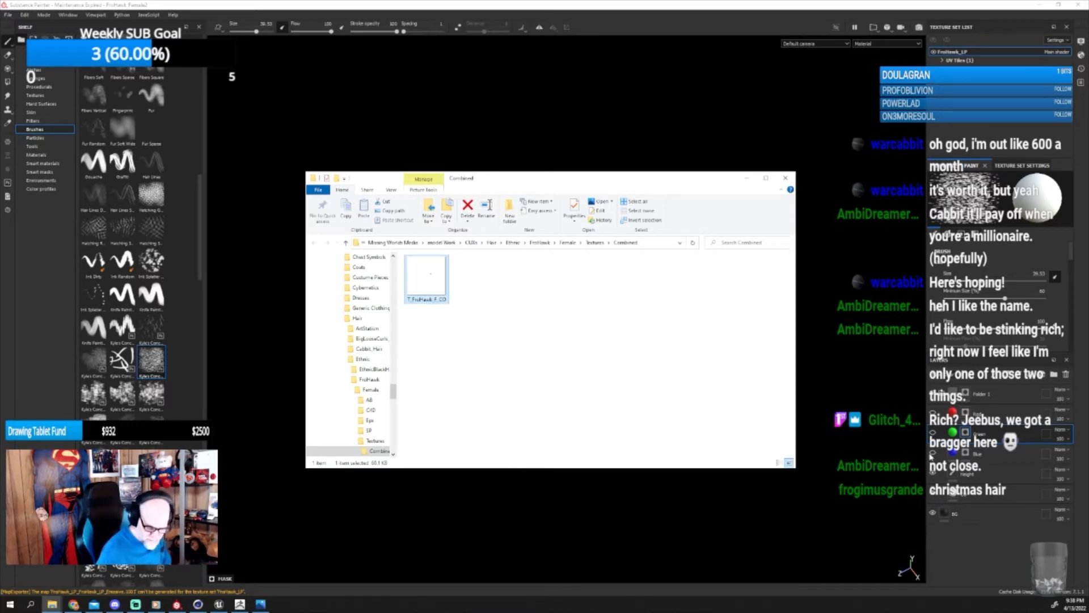
Make the Red, Green and Blue layers and the layer just above BG visible, and export the textures to the Combined folder.
left_click(933, 413)
left_click(933, 433)
left_click(933, 453)
left_click(933, 493)
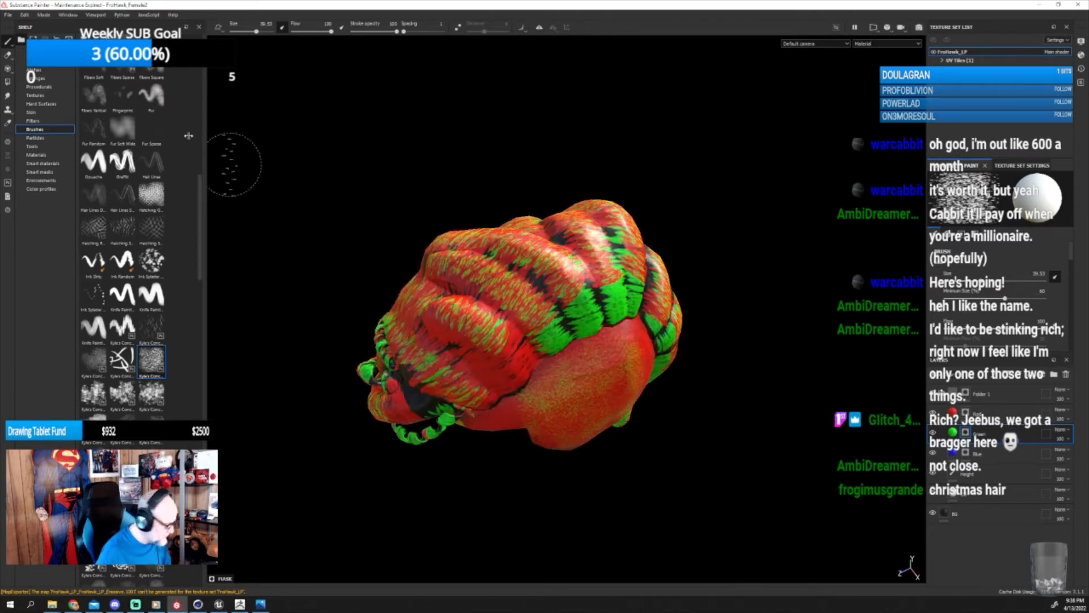
left_click(7, 15)
left_click(25, 166)
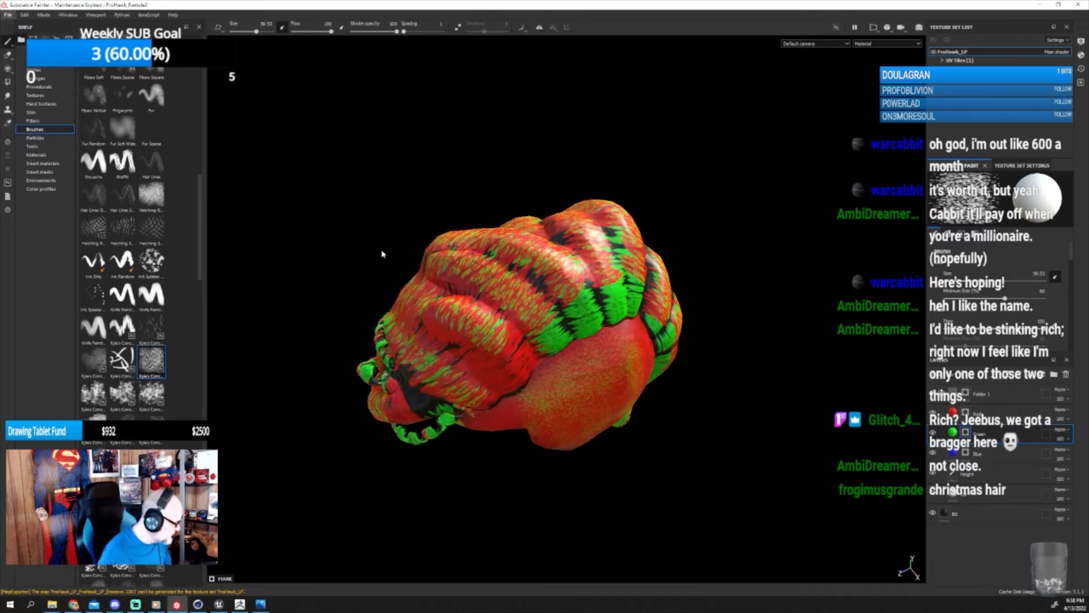
left_click(748, 451)
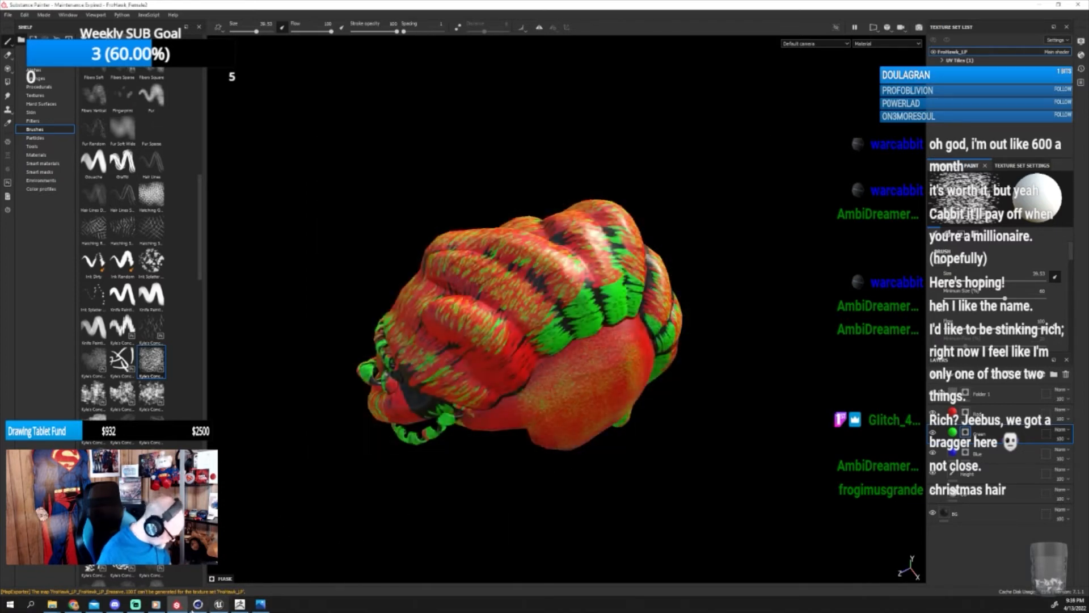
Switch to File Explorer and delete the exported OcclusionRoughnessMetallic texture from the Combined folder.
left_click(51, 603)
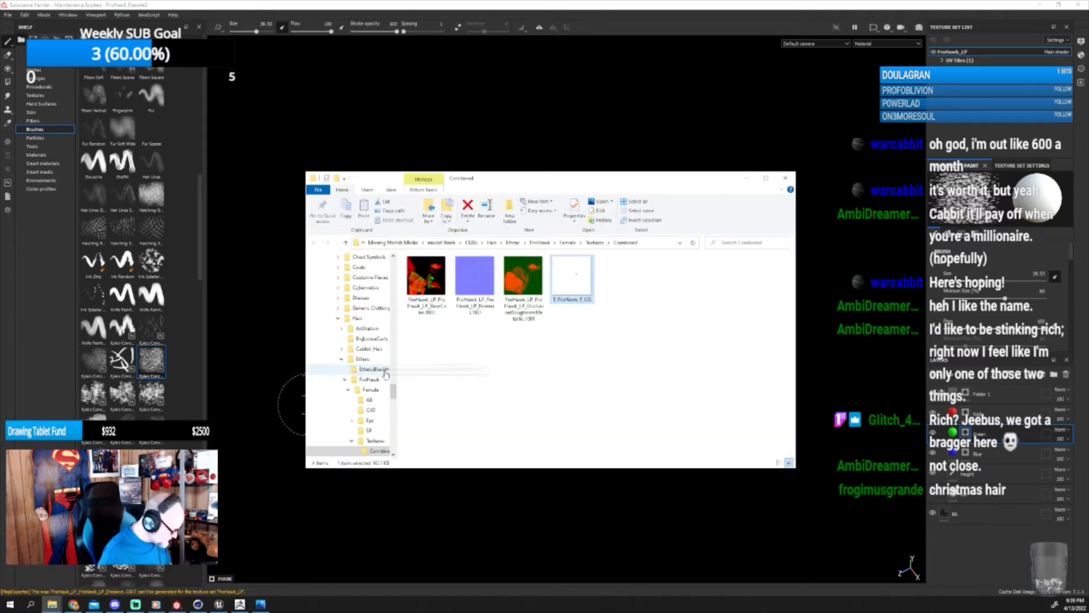
left_click(522, 289)
key("Delete")
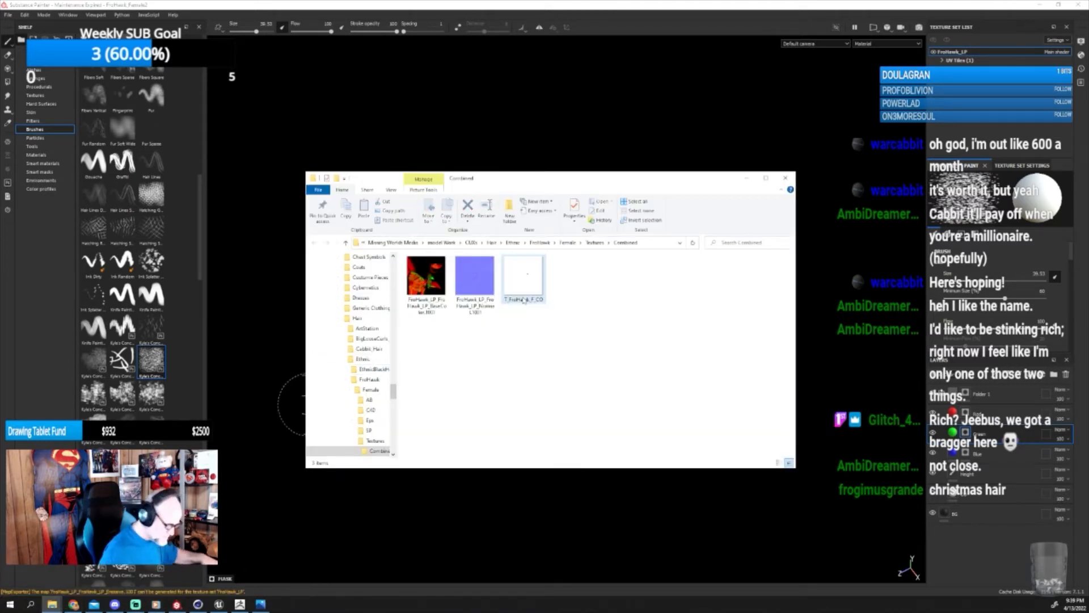
Copy the name of the T_FroHawk_F_CO file and rename the exported normal map as T_FroHawk_F_N.
left_click(530, 300)
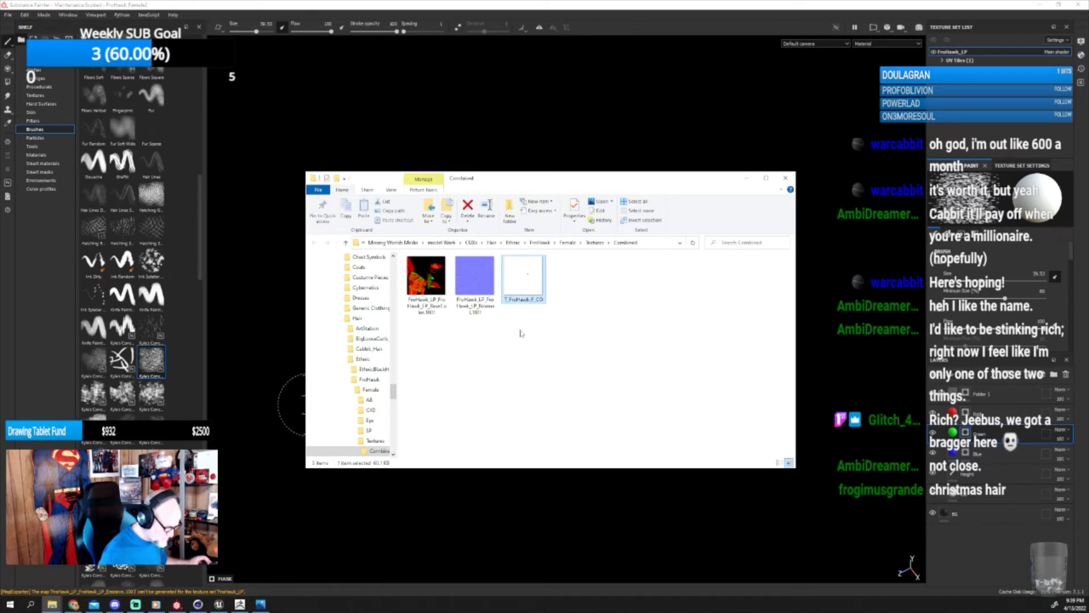
key("F2")
key("ctrl+c")
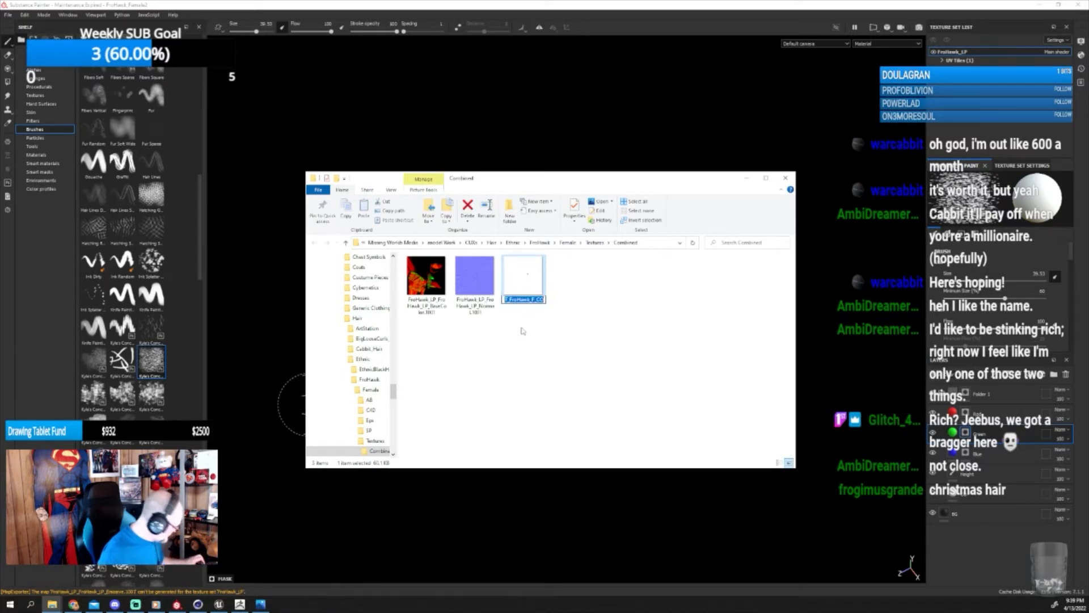
key("Return")
left_click(479, 309)
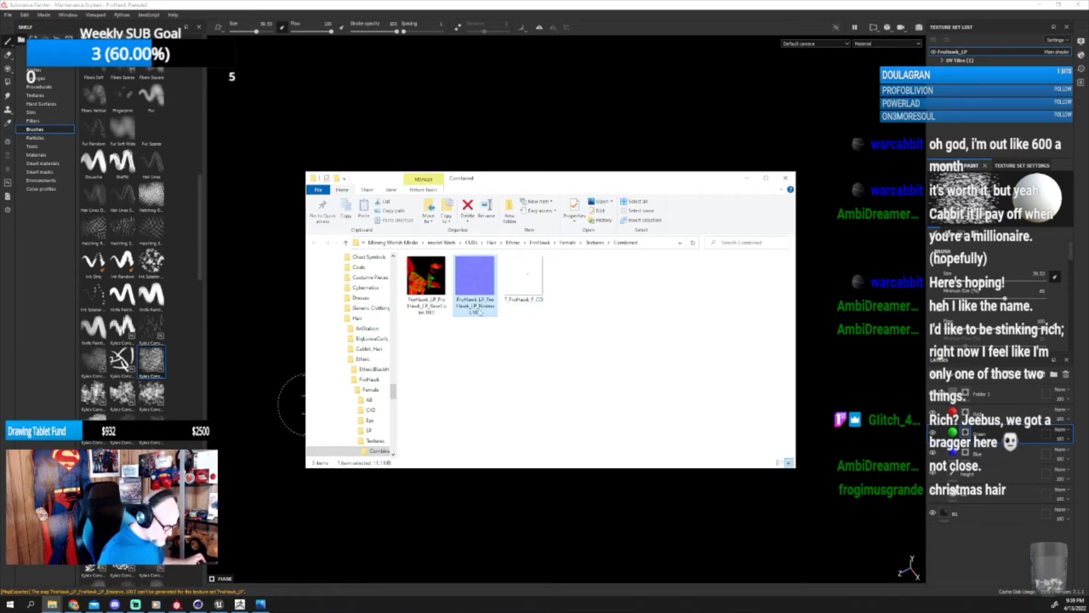
key("F2")
key("ctrl+v")
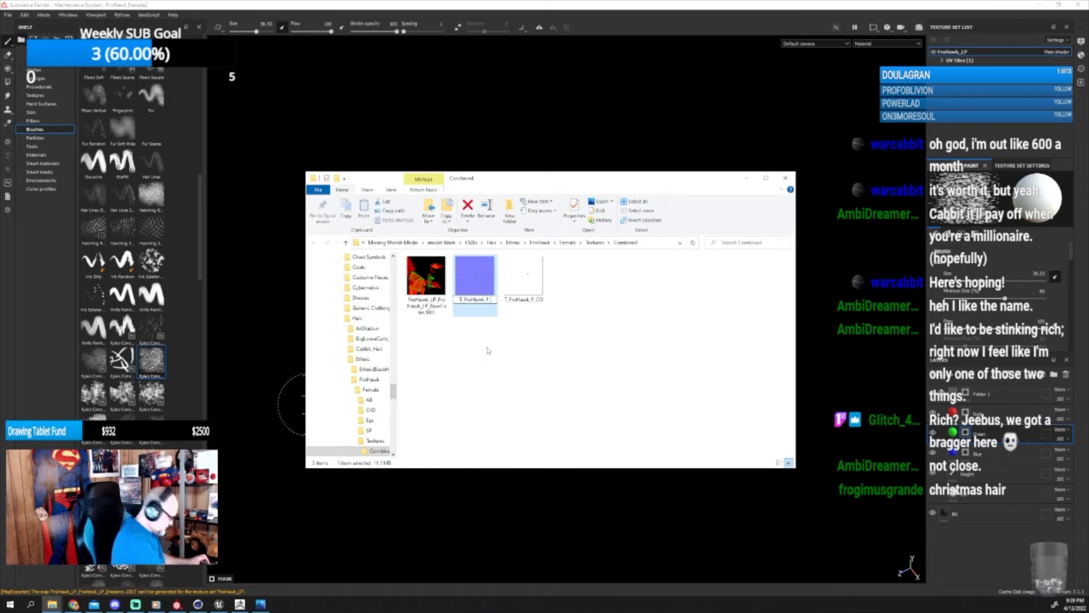
key("Return")
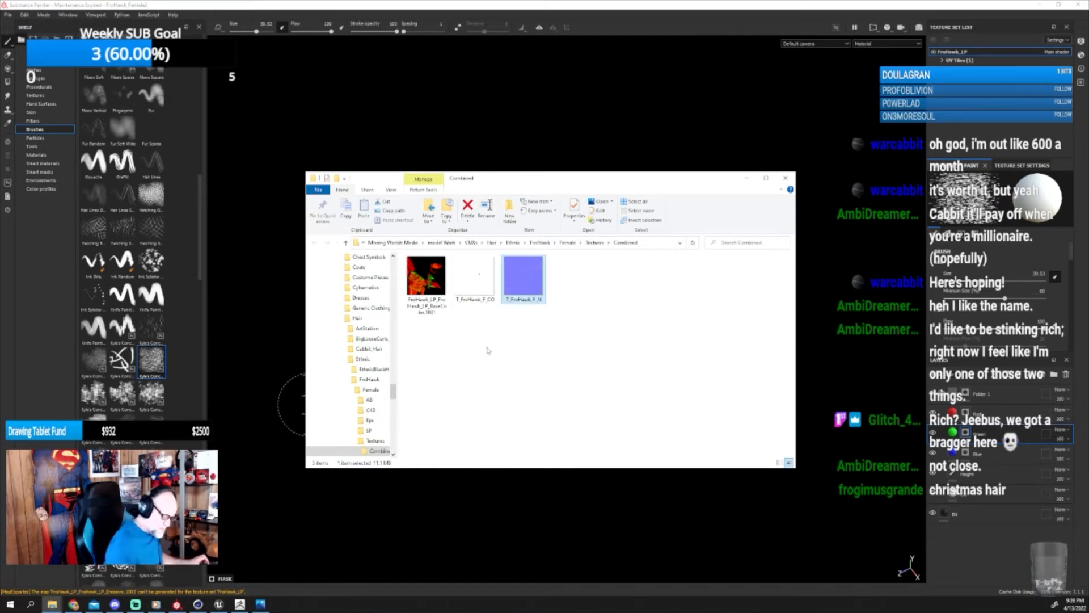
Rename the exported base color texture as T_FroHawk_F_M.
left_click(438, 312)
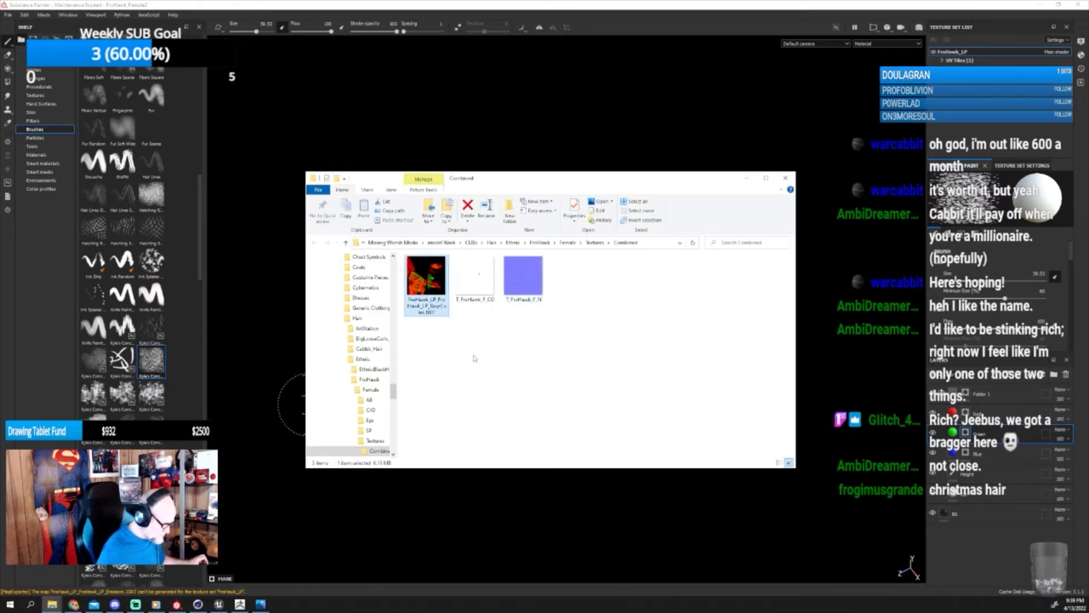
key("F2")
key("ctrl+v")
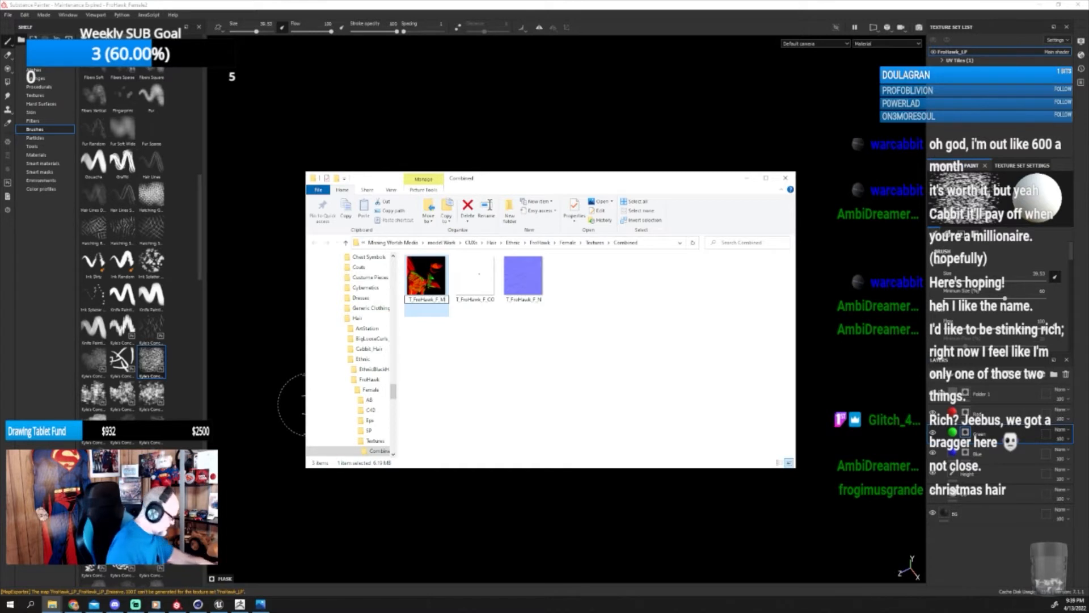
key("Return")
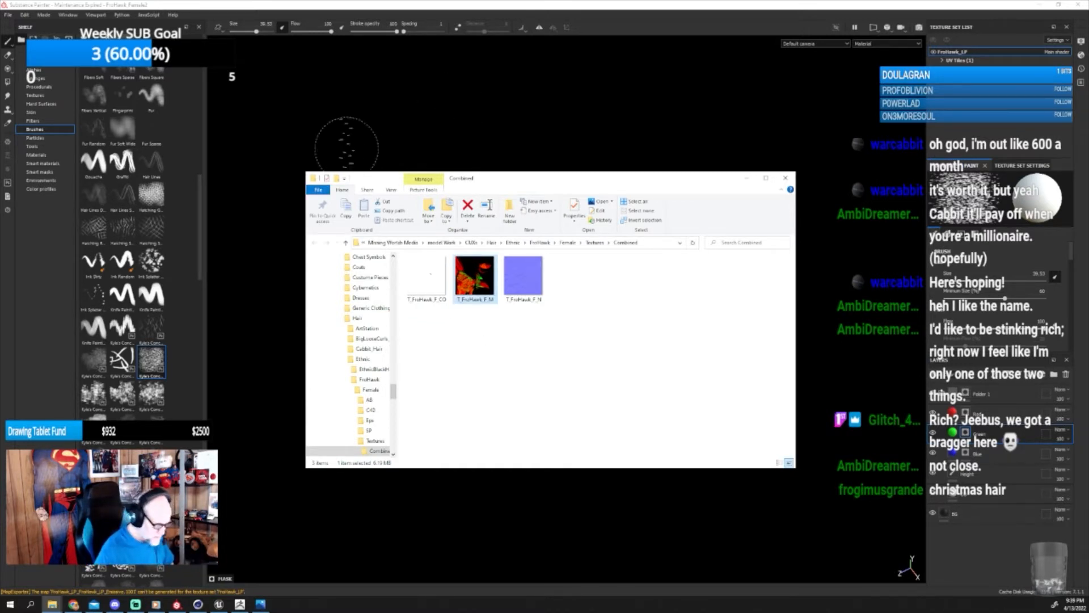
Minimize Substance Painter, switch to Unreal Editor and close its four open data tables.
left_click(1049, 4)
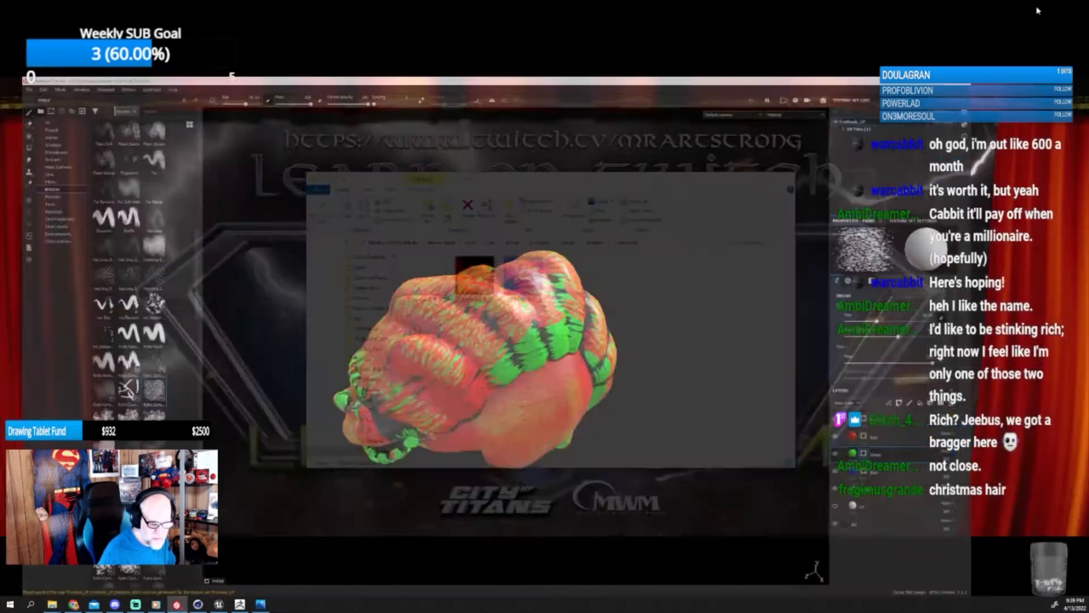
left_click(218, 604)
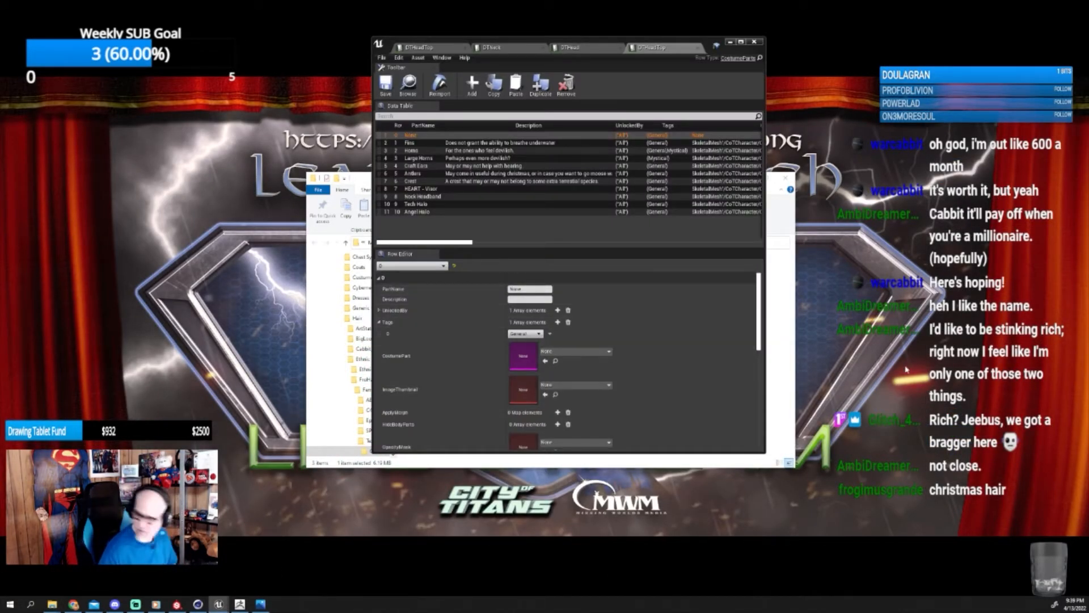
left_click_drag(1088, 8, 388, 93)
double_click(345, 96)
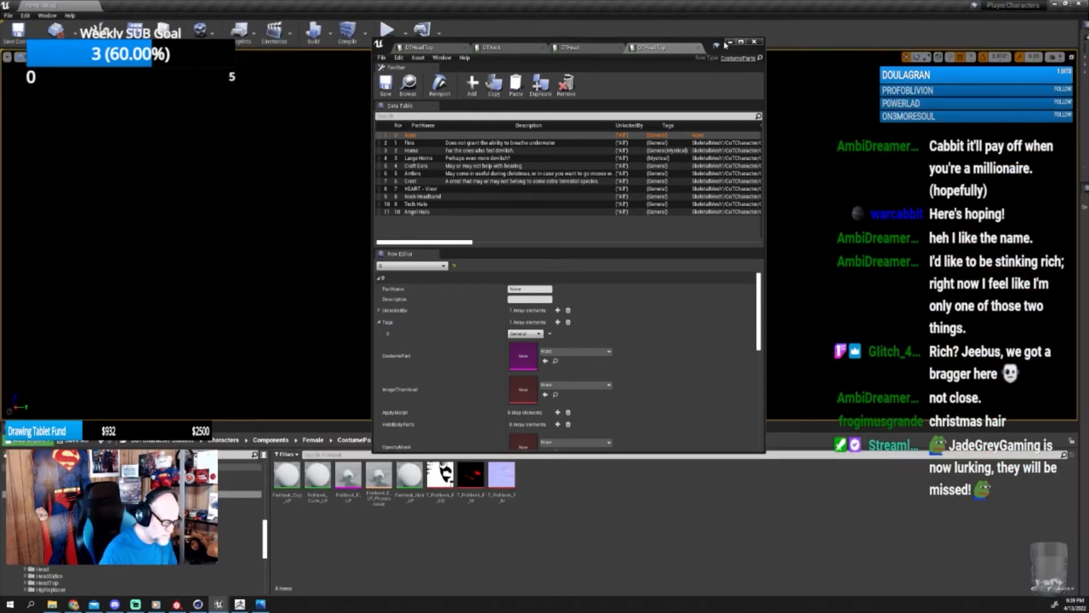
left_click(698, 48)
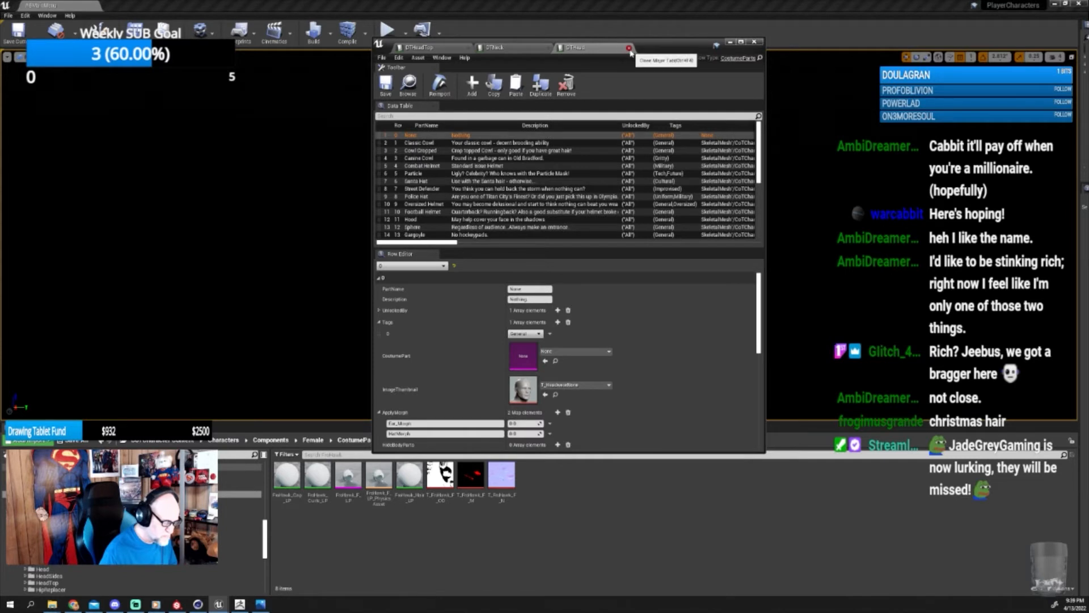
left_click(620, 47)
left_click(550, 48)
left_click(469, 48)
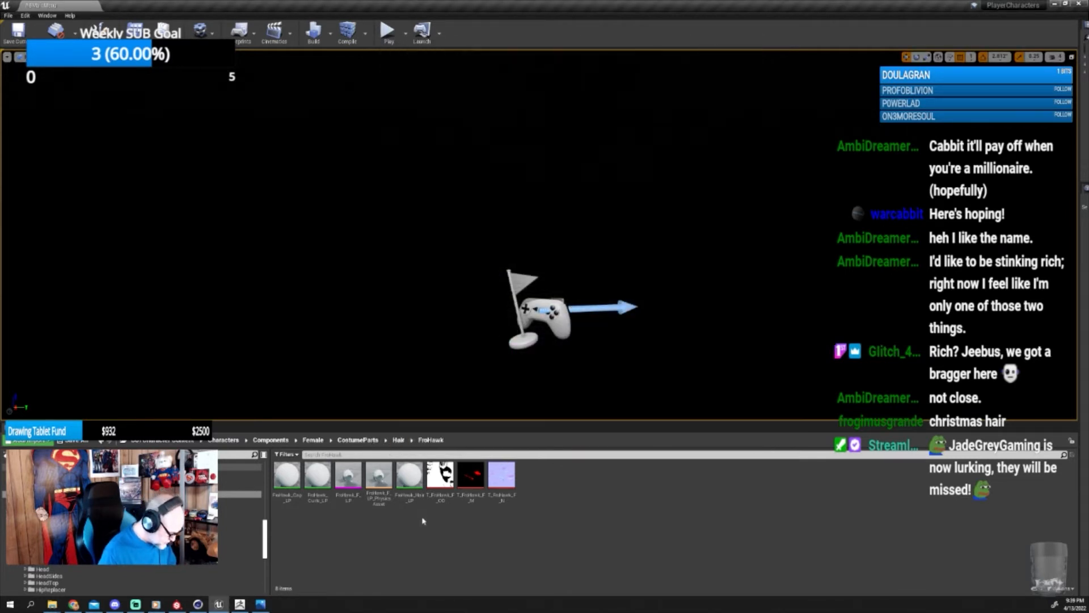
Import the three T_FroHawk_F textures from the Combined folder over those in the FroHawk asset folder and save them.
left_click(52, 604)
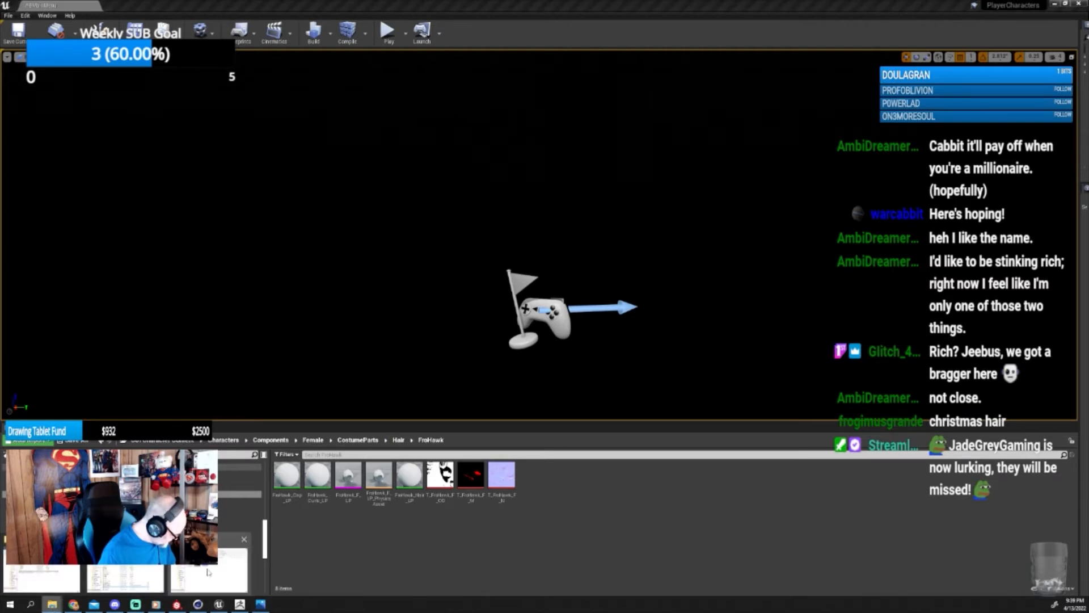
left_click(207, 571)
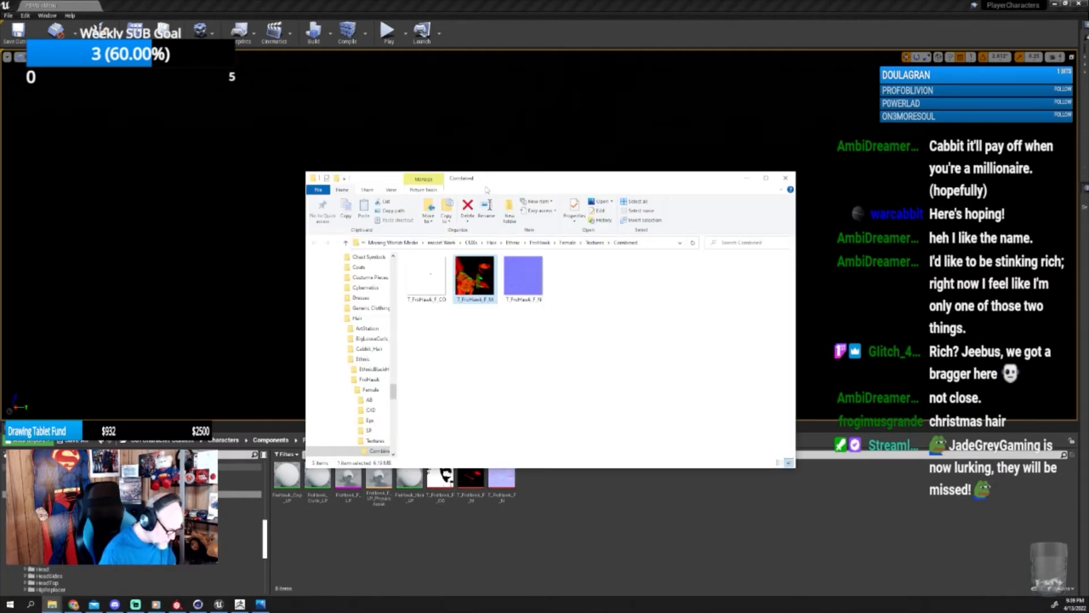
left_click_drag(510, 184, 511, 138)
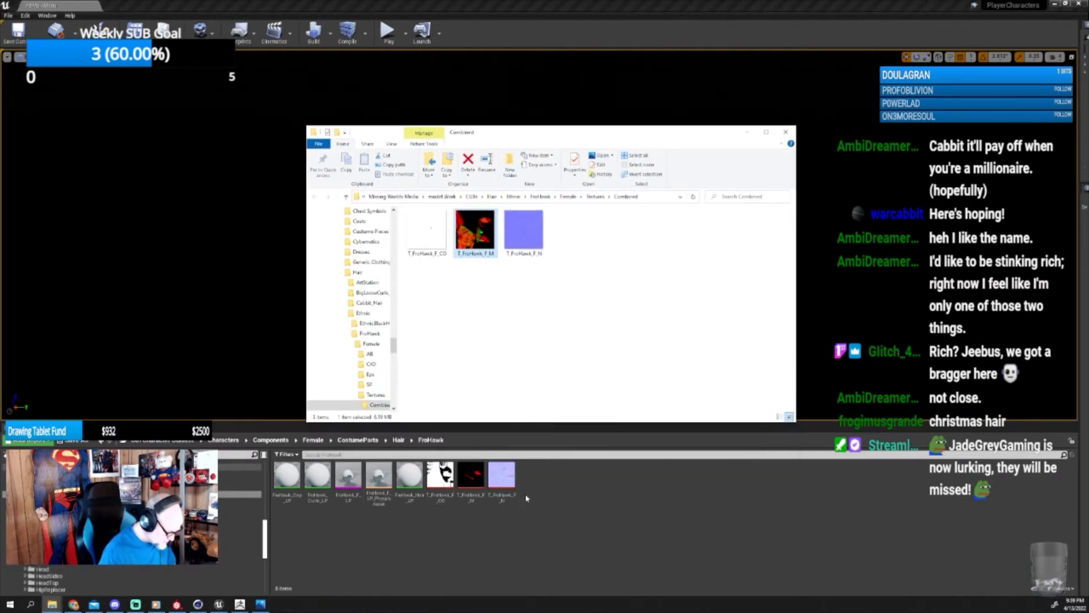
left_click(560, 487)
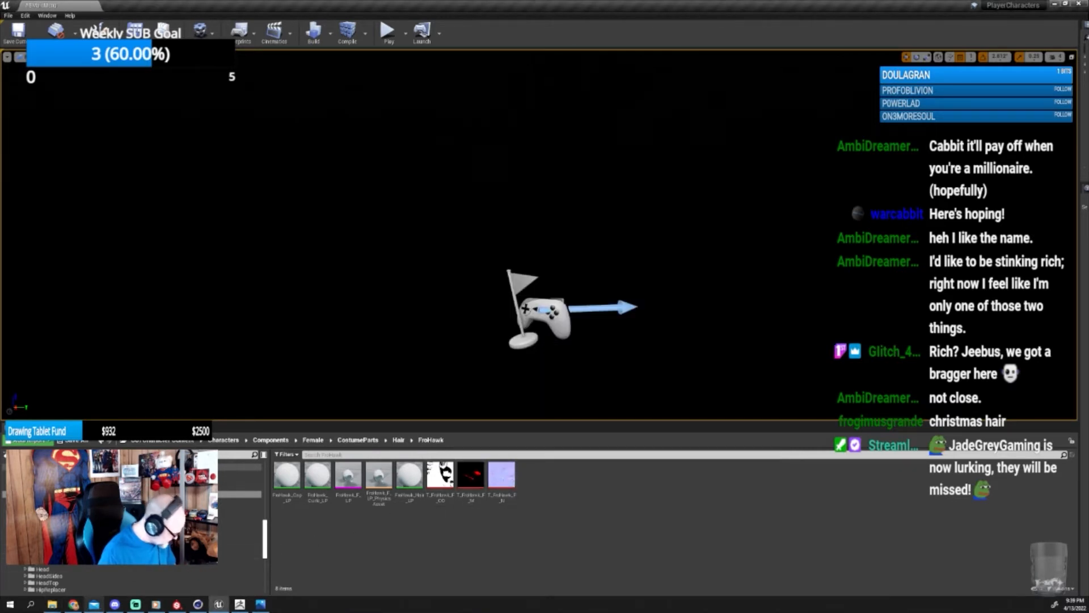
mouse_move(51, 603)
left_click(187, 565)
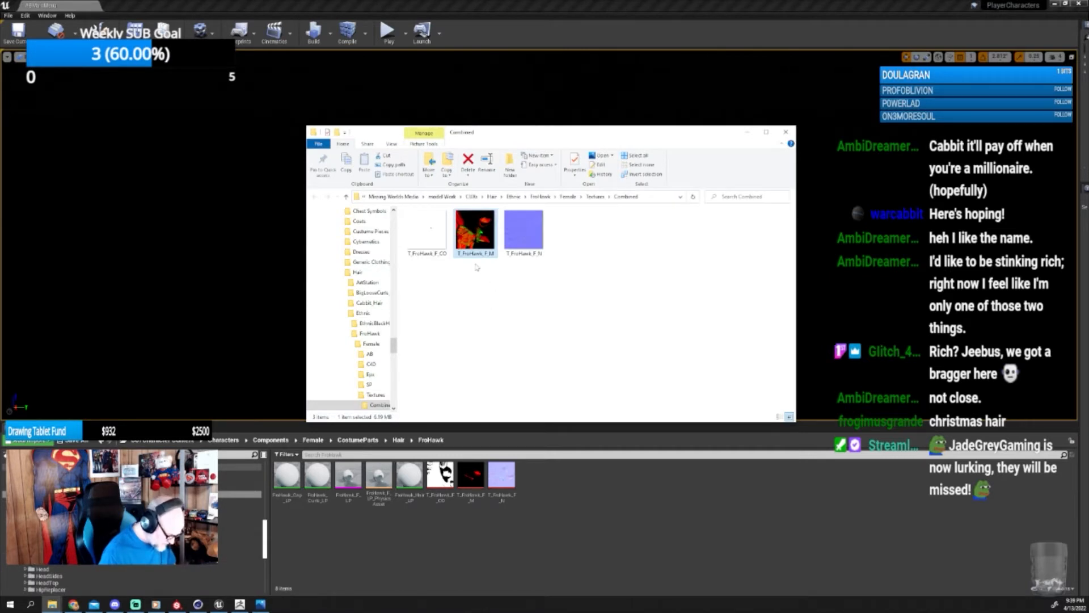
left_click_drag(417, 287, 530, 237)
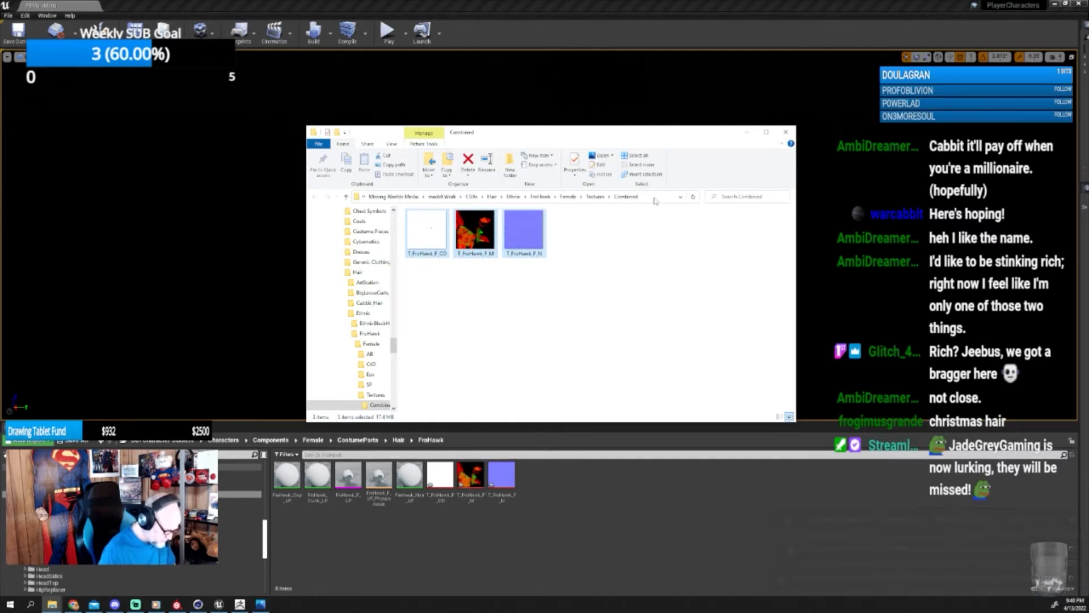
left_click(748, 131)
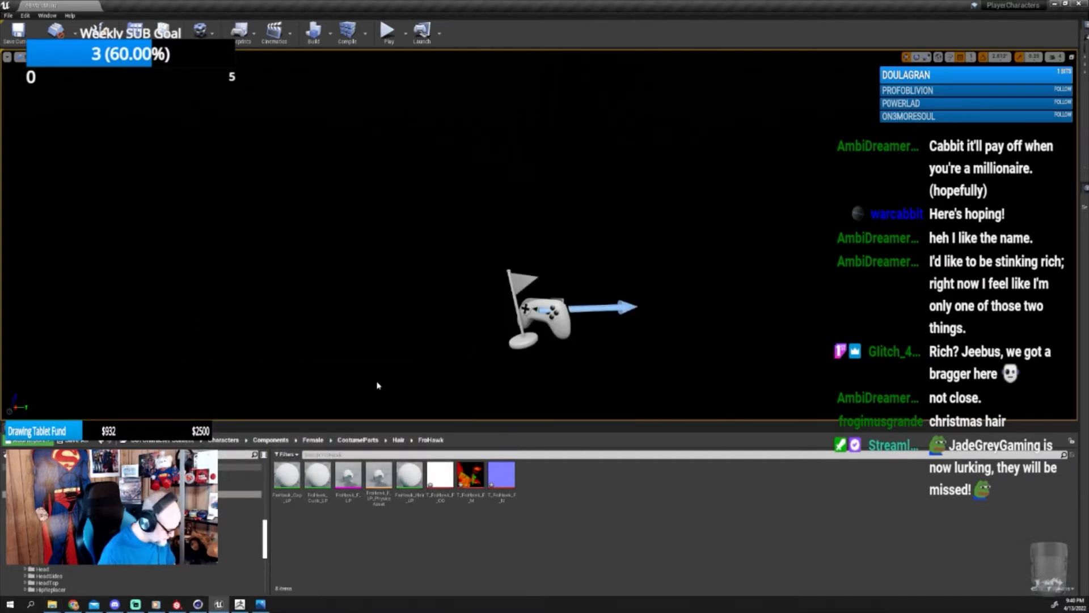
key("ctrl+shift+s")
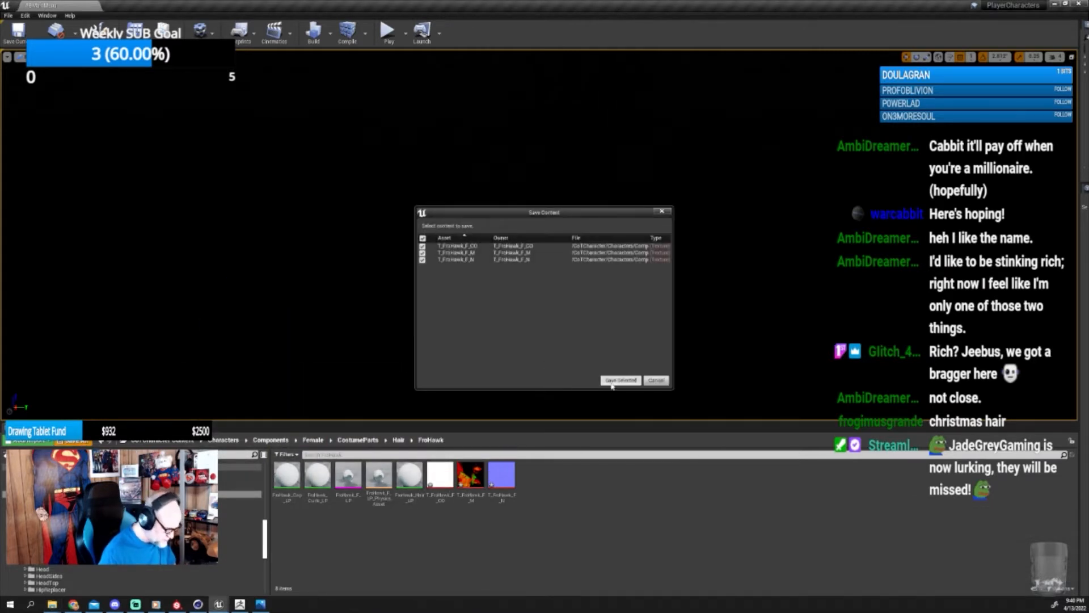
left_click(620, 379)
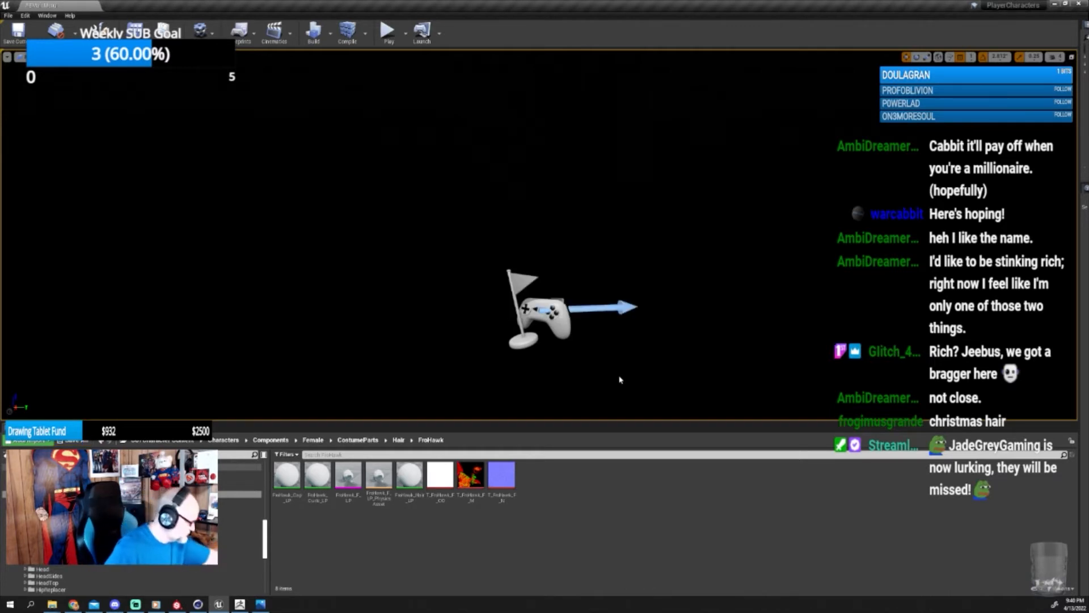
Open the DTHair data table in the Female CostumeData folder and examine the FroHawk row's OpacityMask, Masks and Normals settings.
left_click(355, 440)
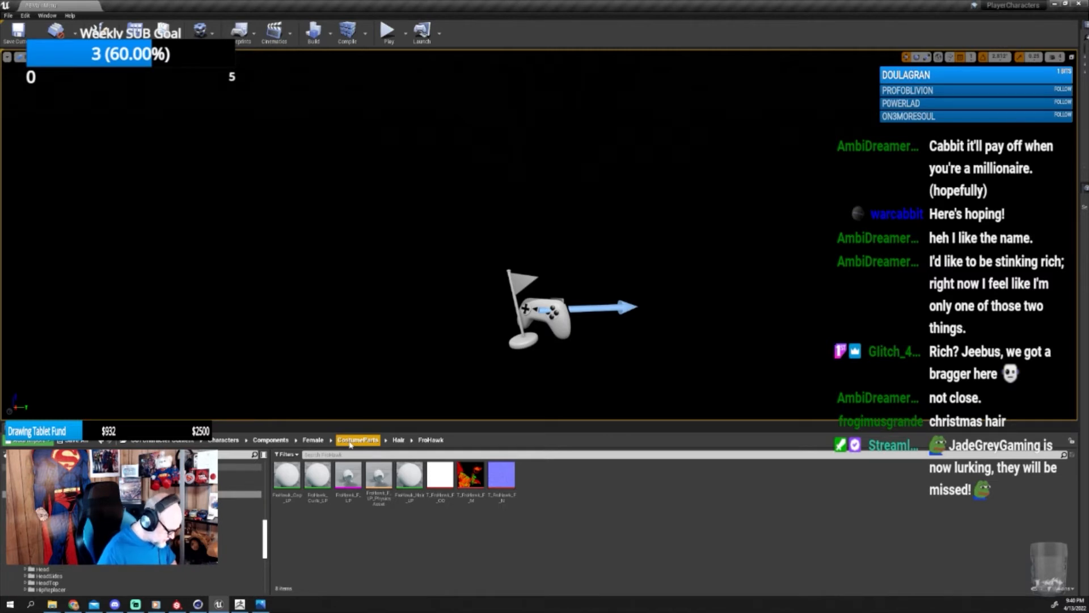
left_click(313, 440)
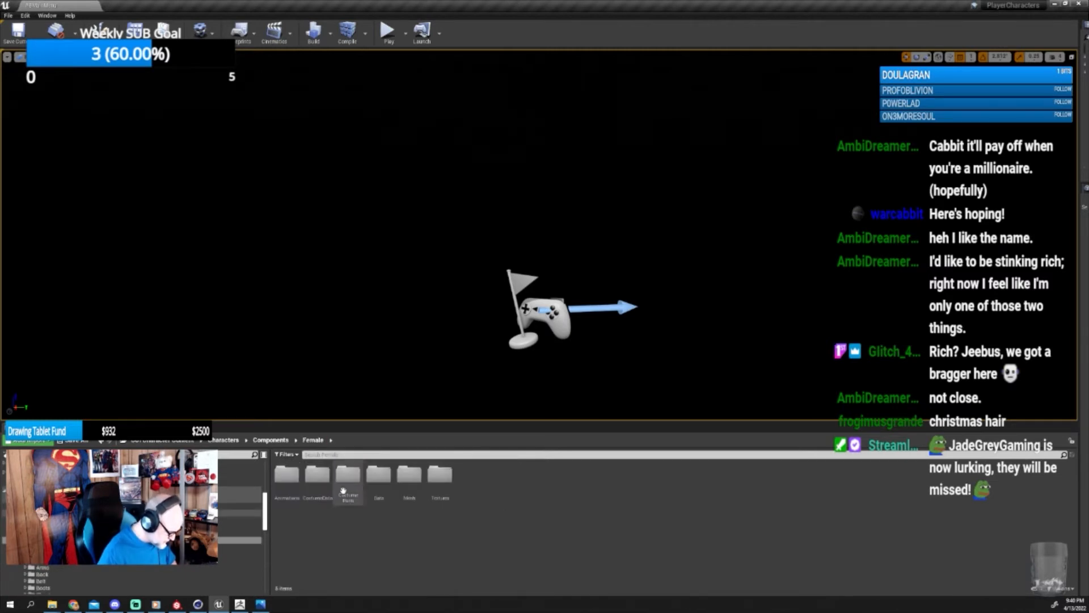
double_click(316, 490)
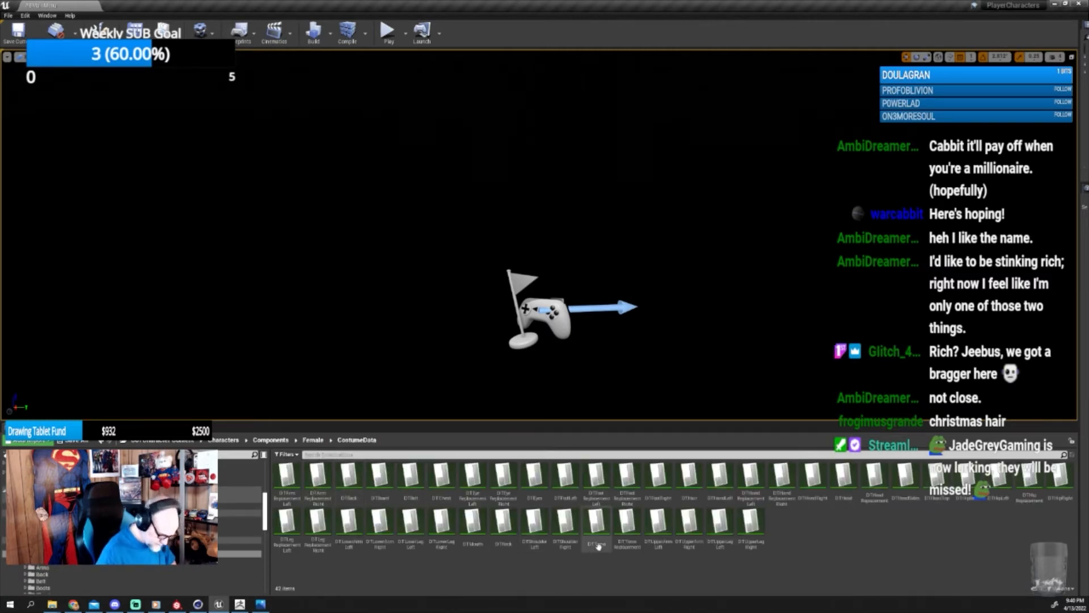
double_click(690, 478)
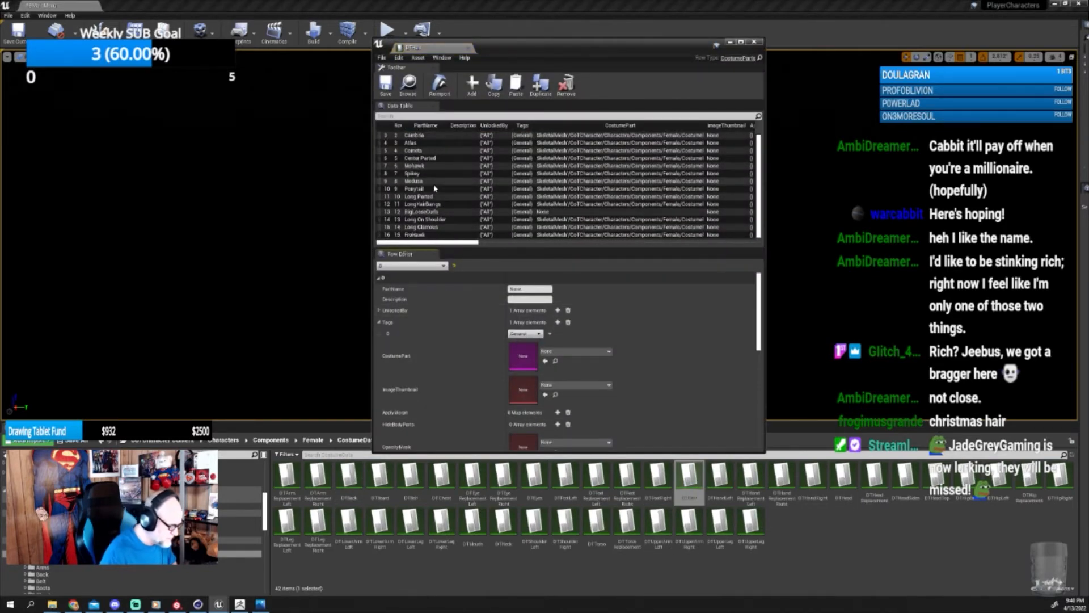
left_click(414, 234)
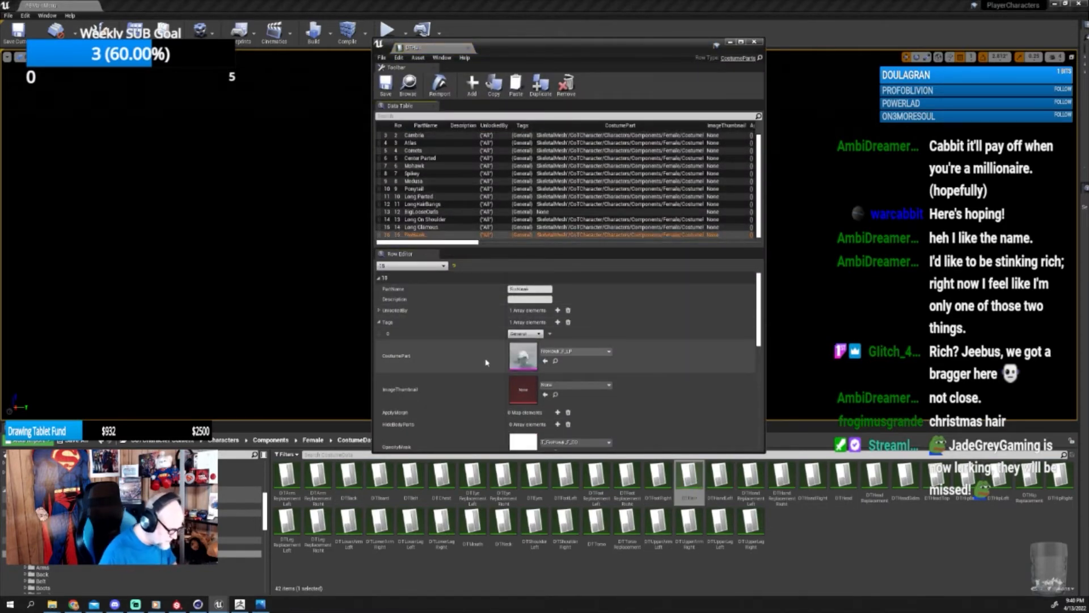
scroll(581, 336, "down", 3)
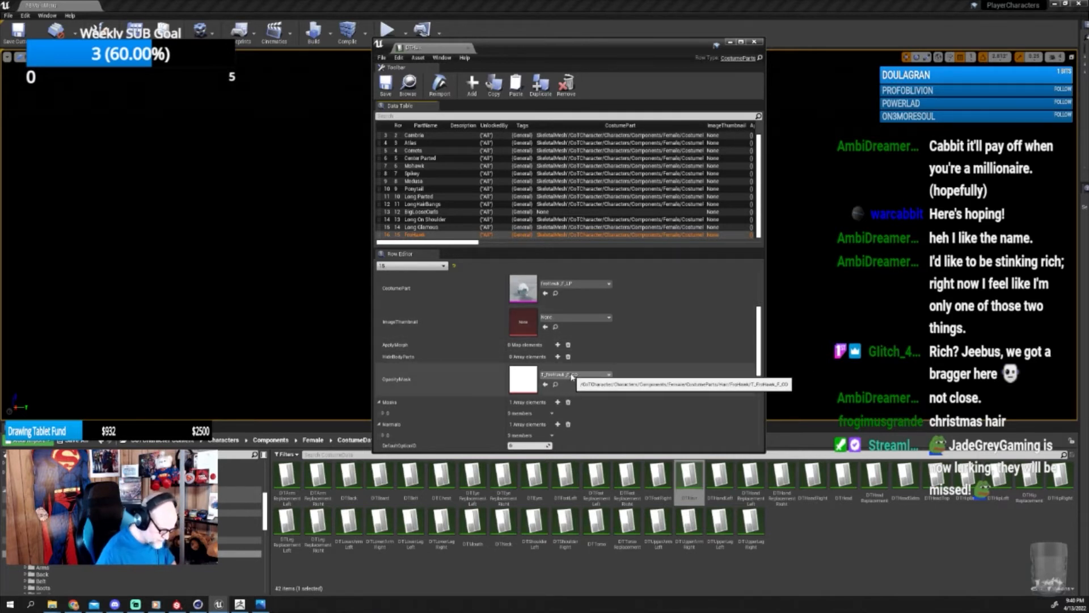
Expand the FroHawk row's Masks entry to check its texture, save the DTHair data table and minimize its window.
scroll(550, 383, "down", 3)
left_click(385, 345)
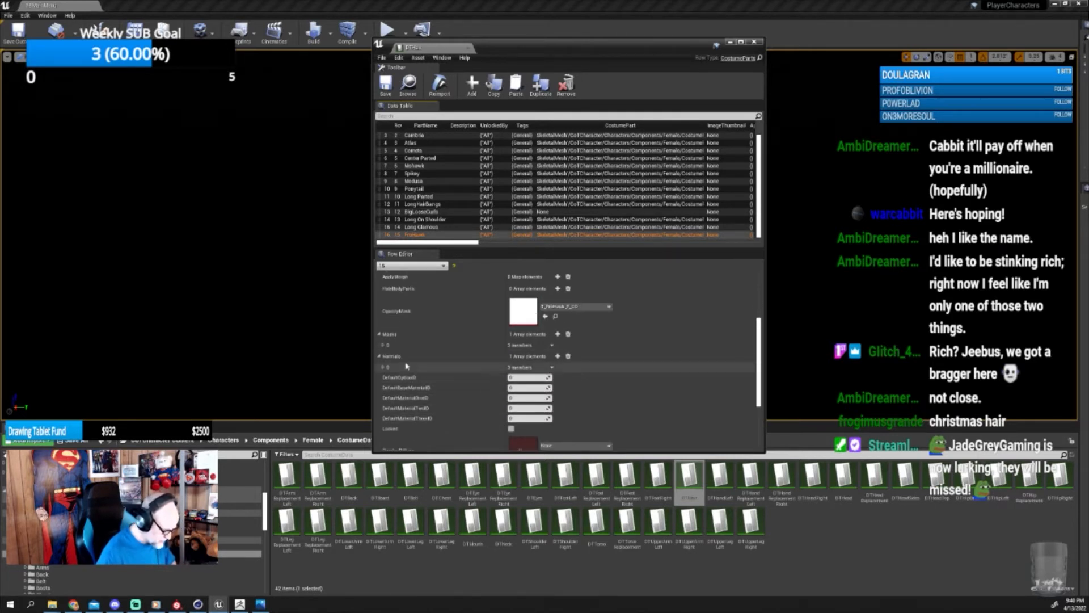
left_click(384, 420)
scroll(420, 417, "up", 3)
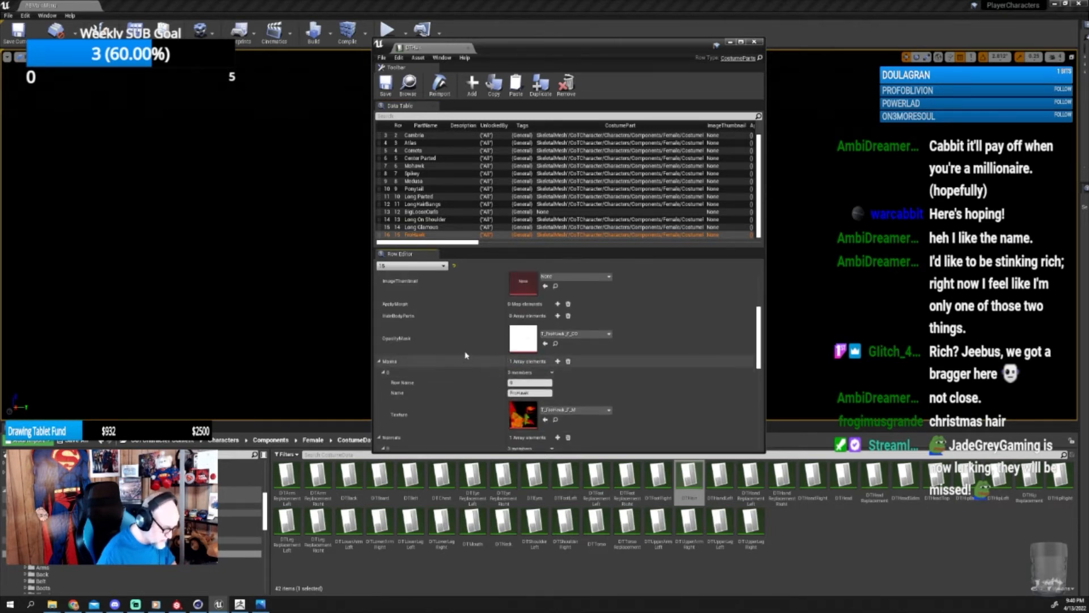
left_click(385, 86)
left_click(731, 42)
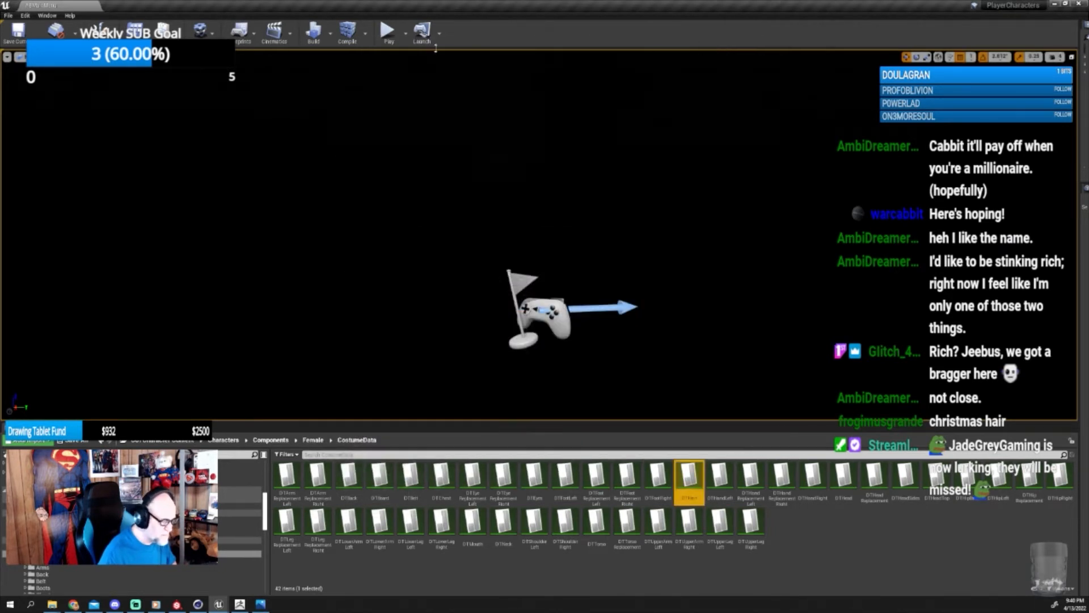
Play the level in the editor and go past the City of Titans title screen into the character creator.
left_click(389, 34)
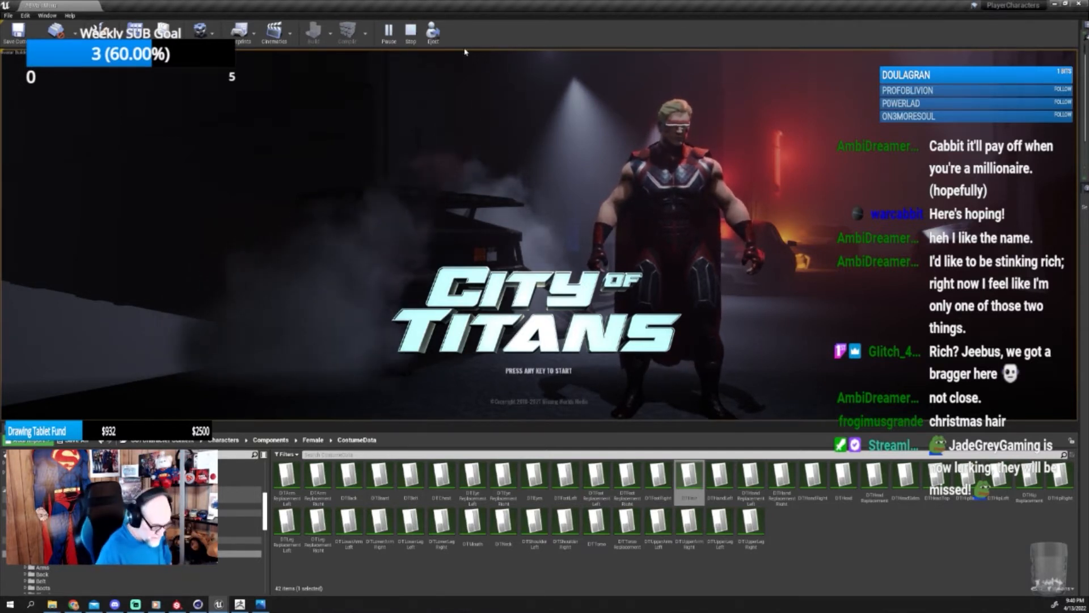
left_click(514, 337)
left_click(194, 219)
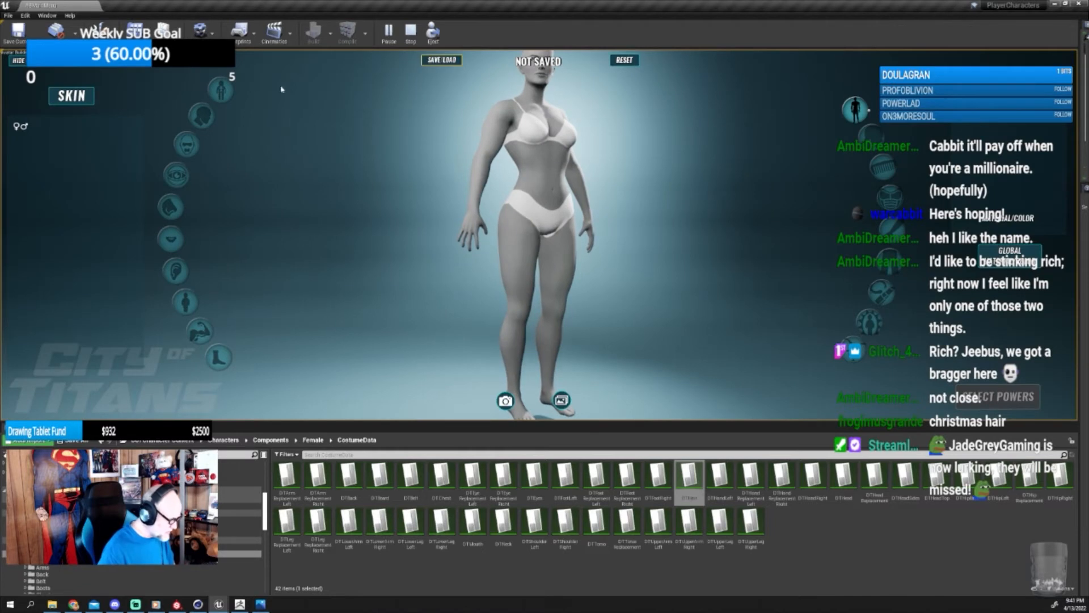
Load the saved character FroHawk in the character creator.
left_click(228, 99)
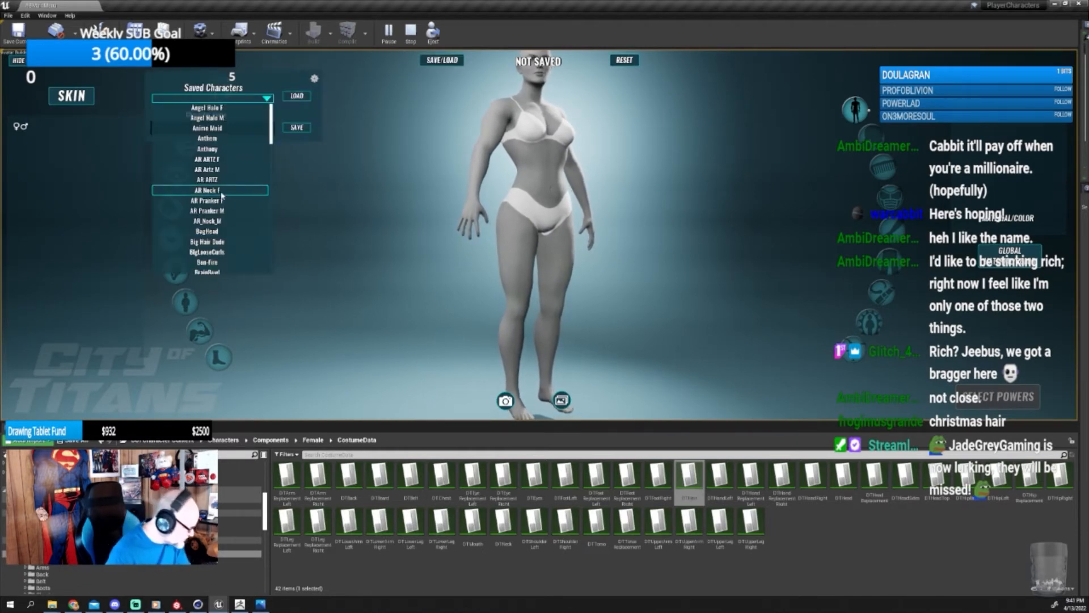
scroll(224, 194, "down", 2)
scroll(225, 195, "down", 5)
scroll(226, 195, "down", 2)
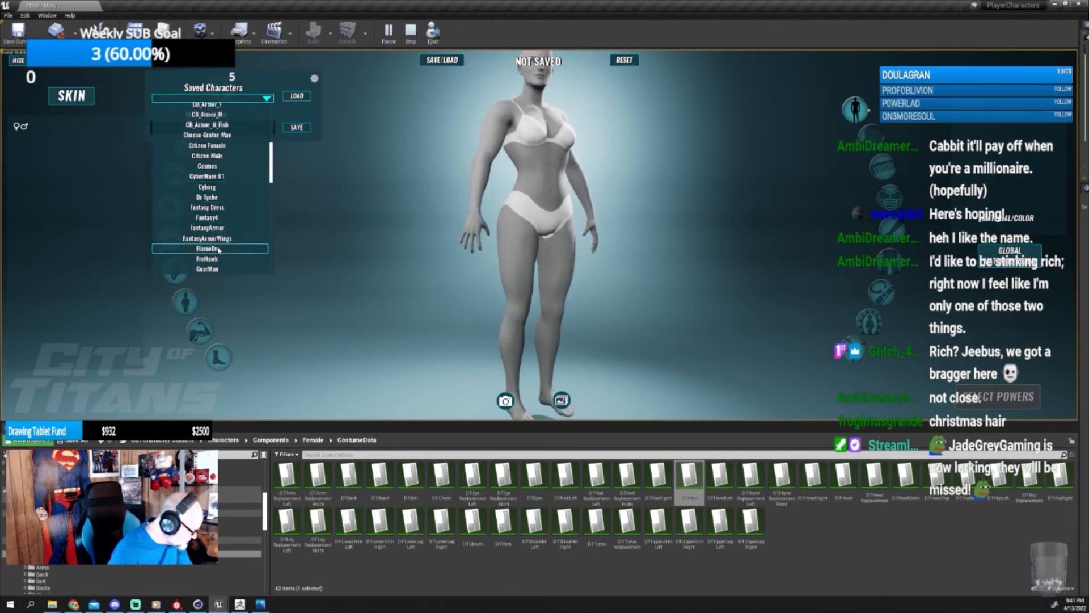
left_click(219, 258)
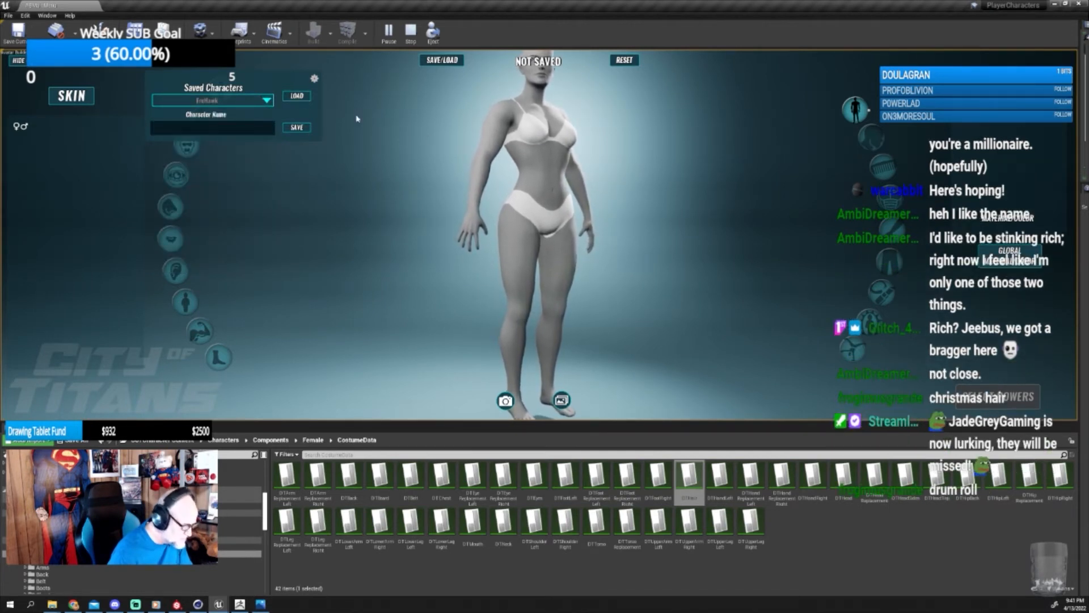
left_click(297, 96)
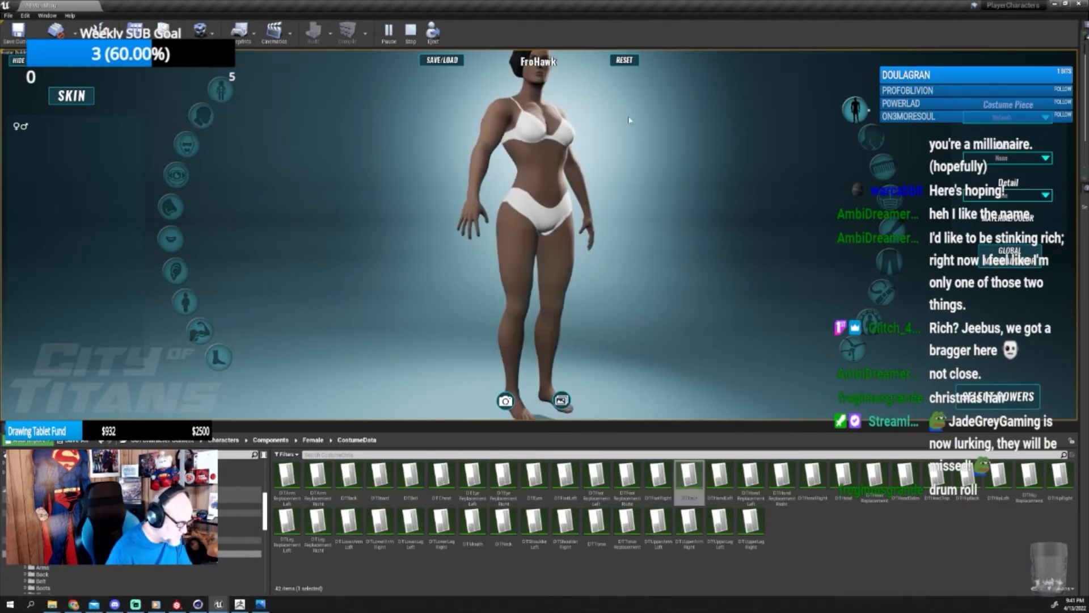
Examine the FroHawk hair on the character's head up close from both sides.
scroll(537, 121, "up", 5)
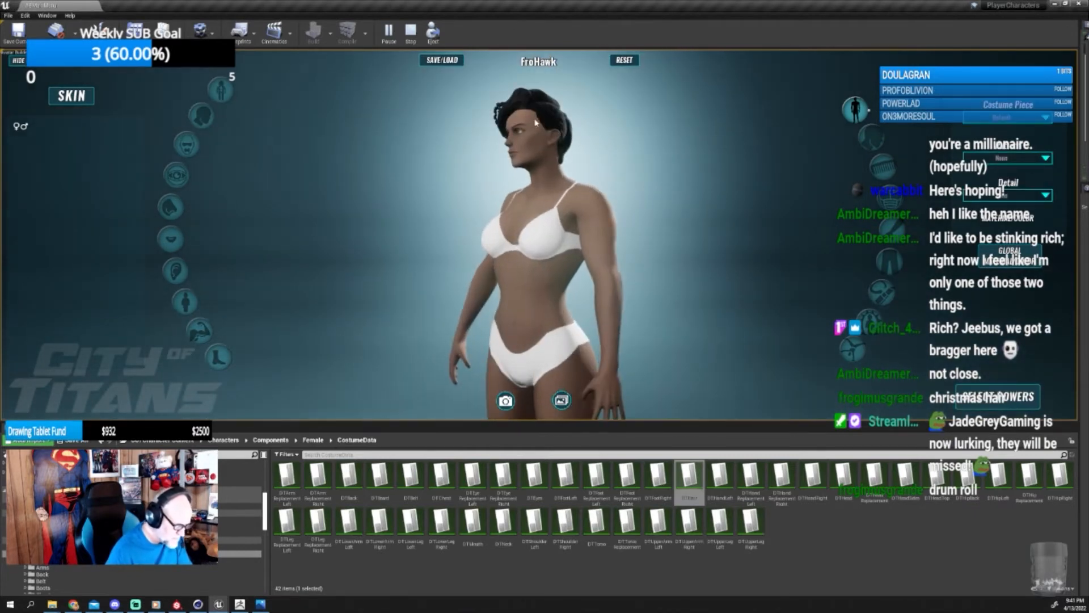
left_click_drag(538, 122, 596, 201)
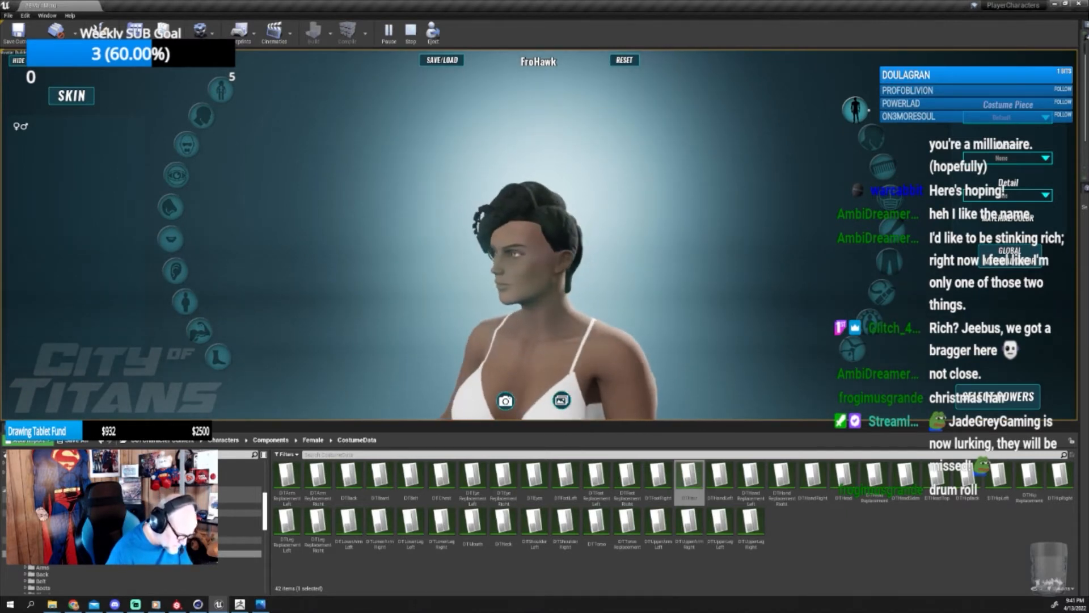
left_click_drag(666, 178, 621, 186)
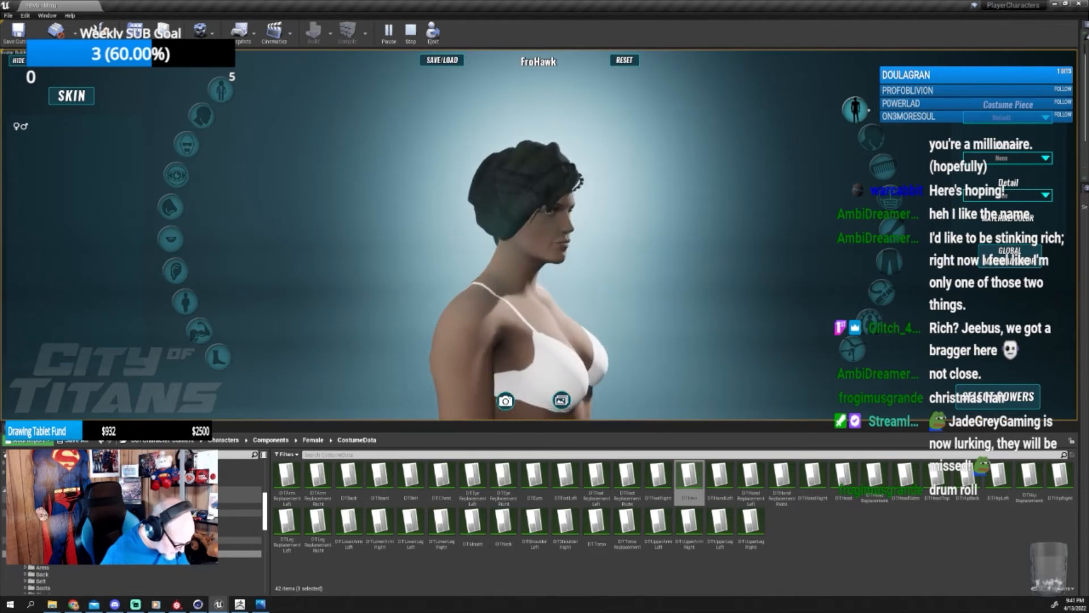
left_click_drag(545, 226, 612, 226)
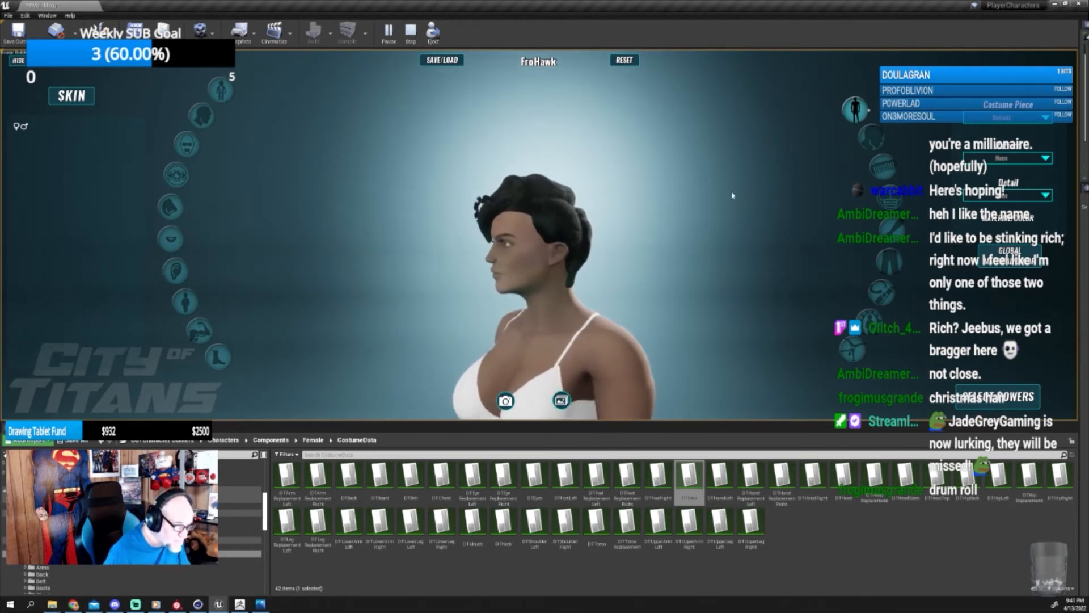
Open the hair's material and color settings, recolor the FroHawk hair gold and orange-brown, and check it from the front.
left_click(881, 169)
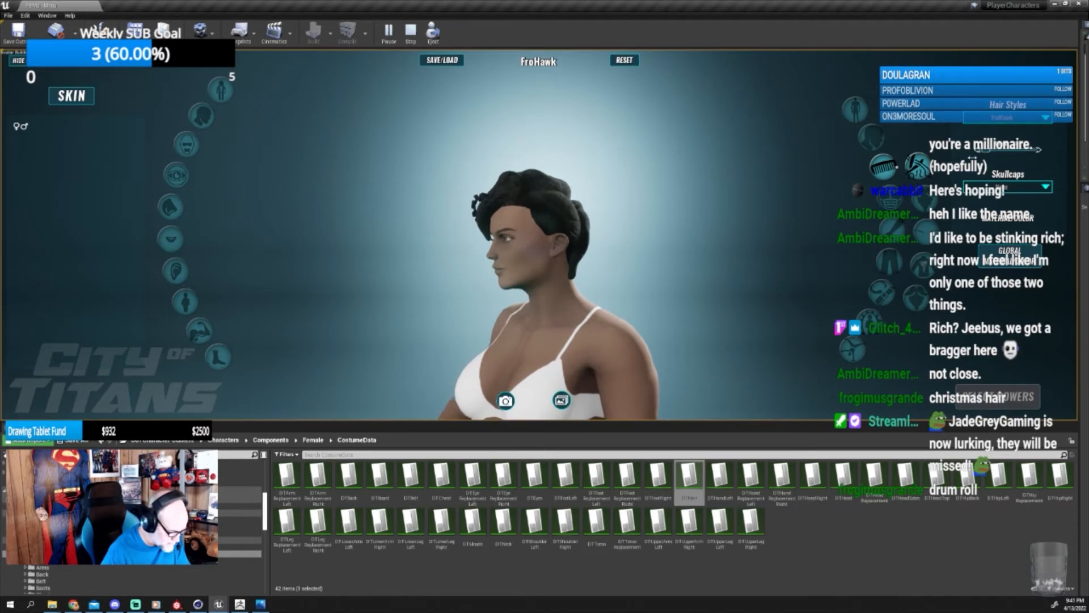
left_click(1001, 224)
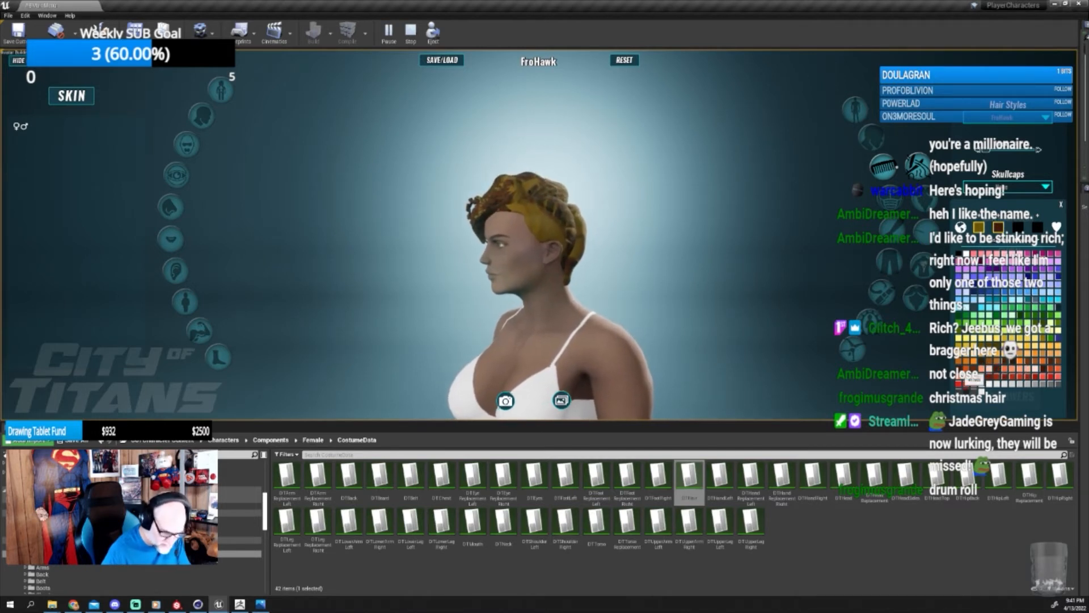
left_click_drag(753, 344, 684, 279)
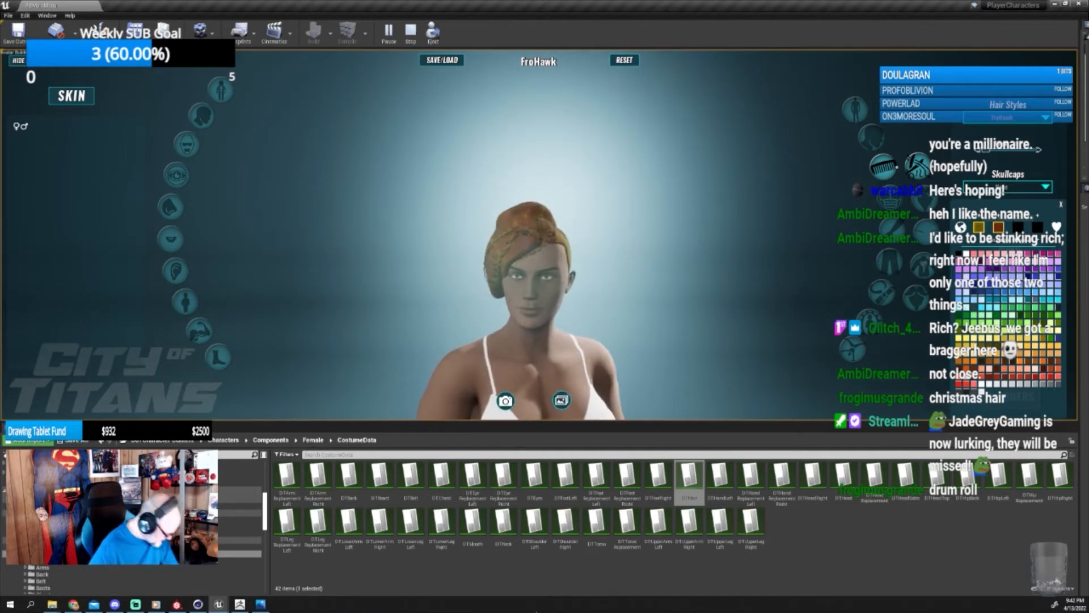
Switch to Cinema 4D and open the Characters.c4d project from the characters folder.
left_click(198, 604)
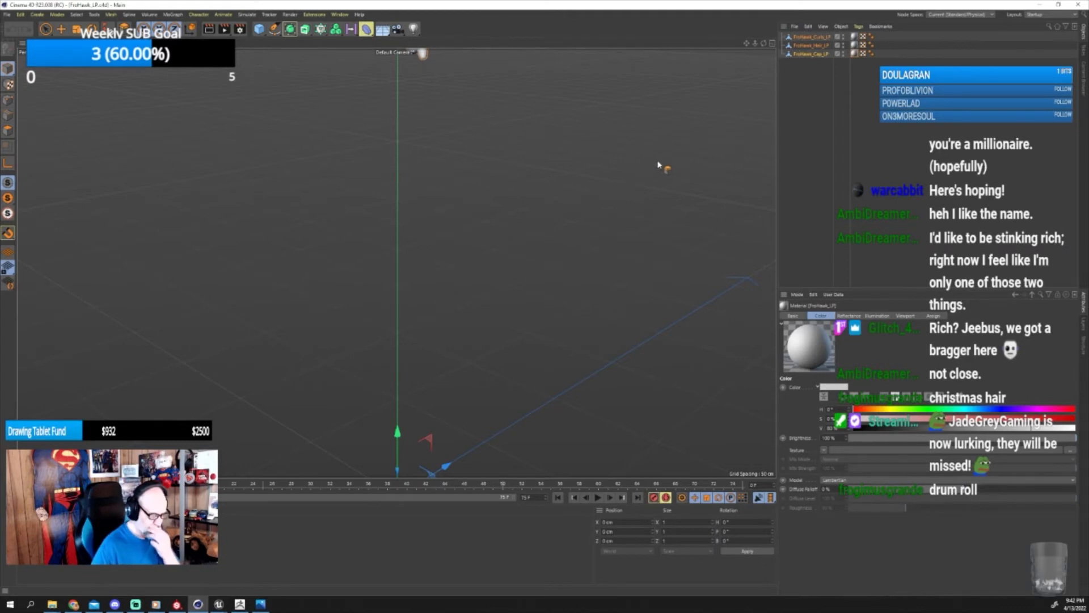
scroll(473, 312, "down", 6)
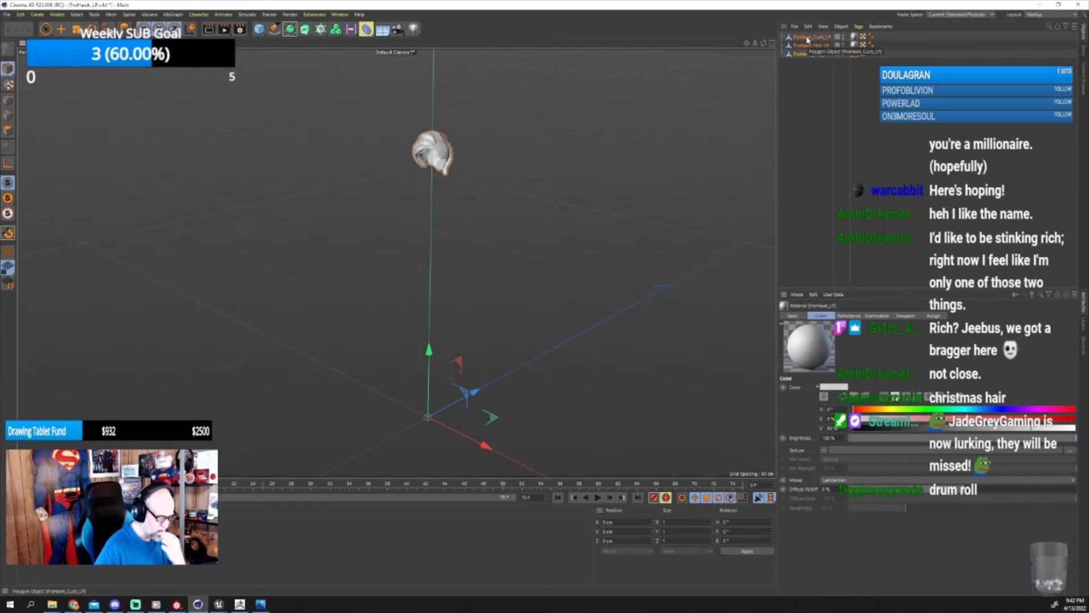
left_click(7, 16)
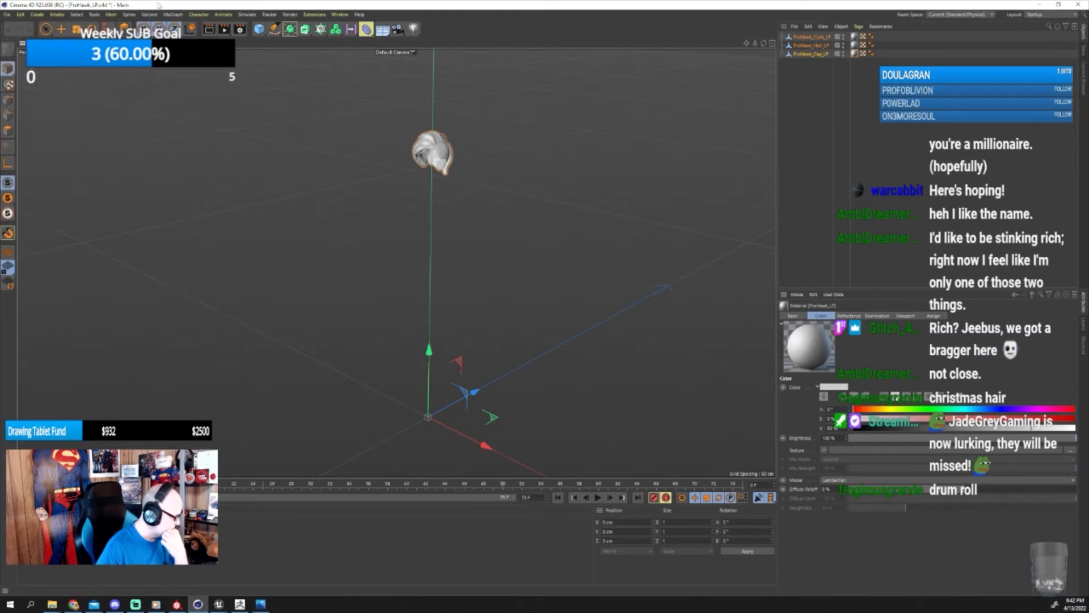
left_click(6, 15)
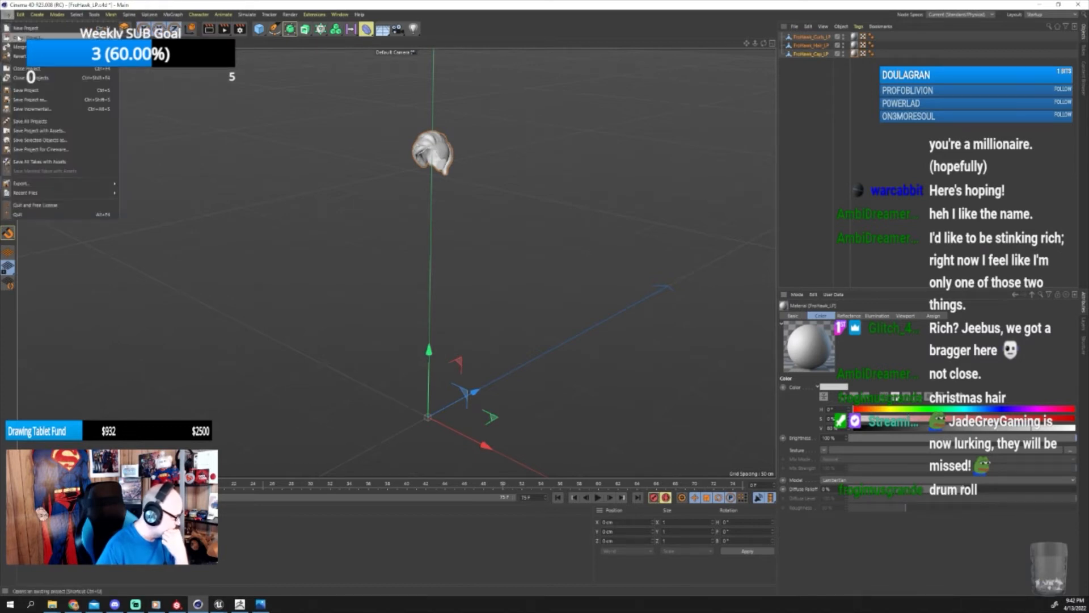
left_click(16, 35)
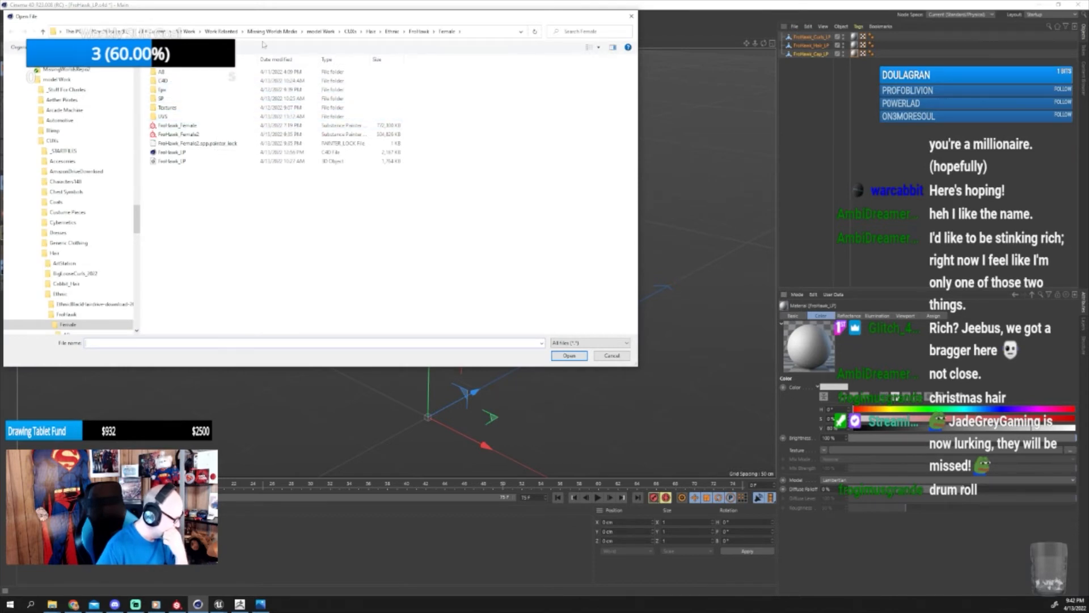
left_click(350, 31)
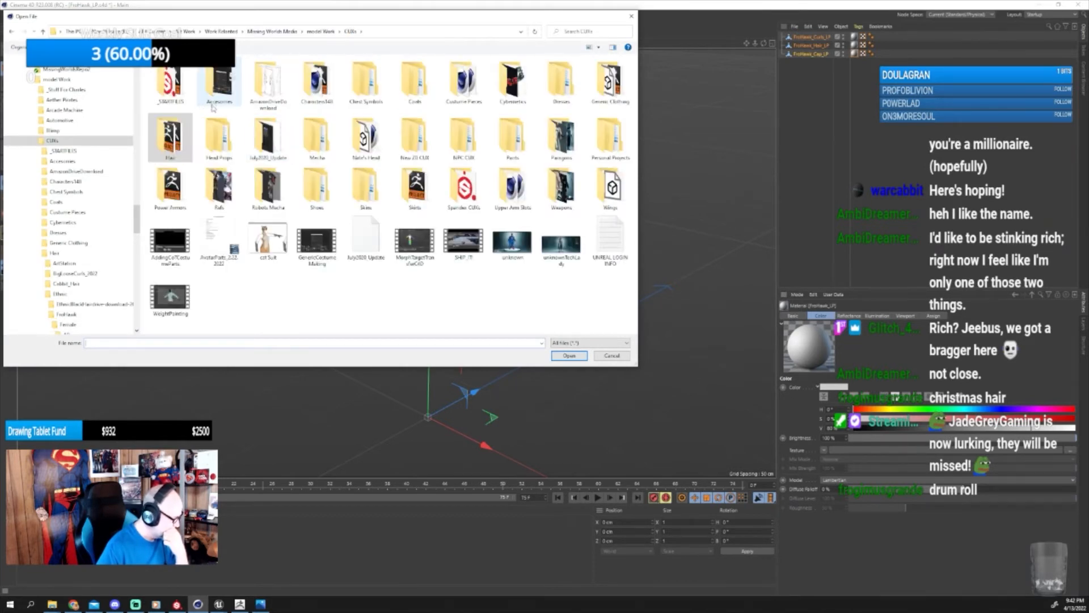
left_click(320, 97)
double_click(322, 98)
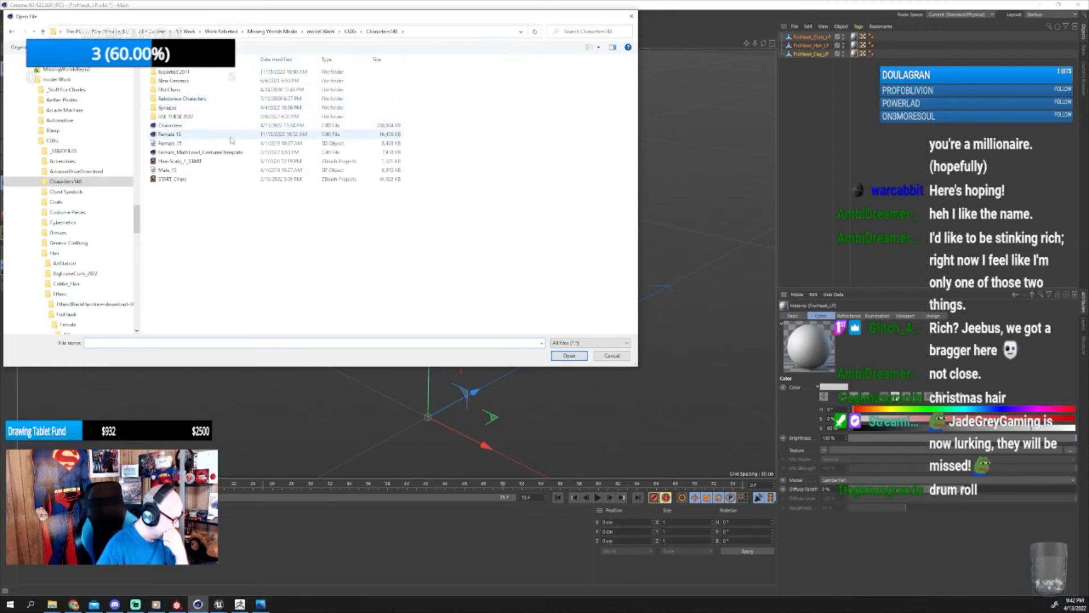
double_click(195, 138)
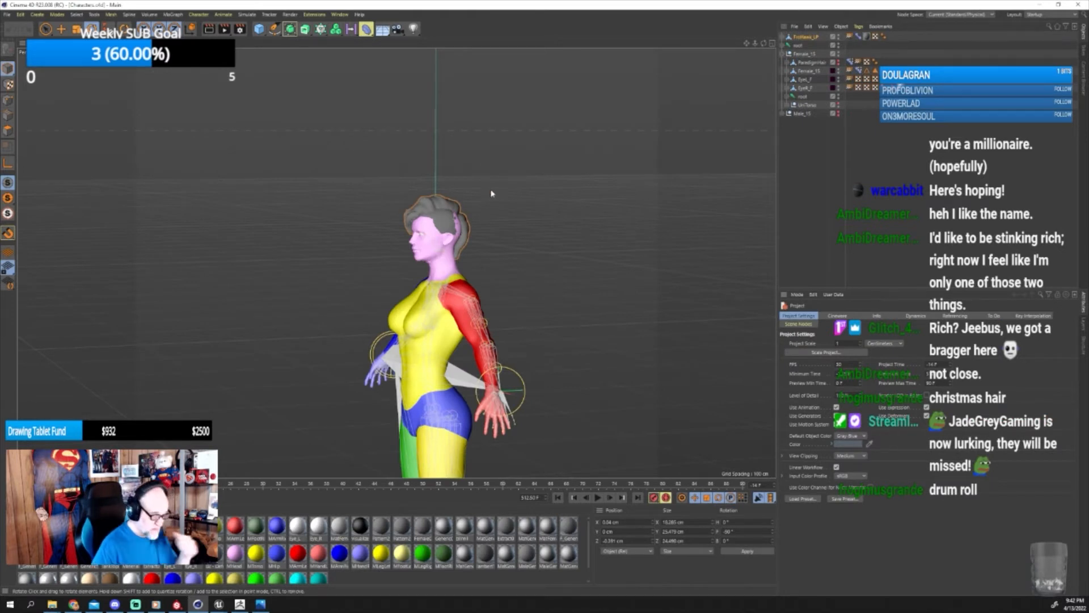
Delete the FroHawk_LP hair object and merge in the hair model from the Female FroHawk UVS folder with the default import settings.
left_click(807, 36)
key("Delete")
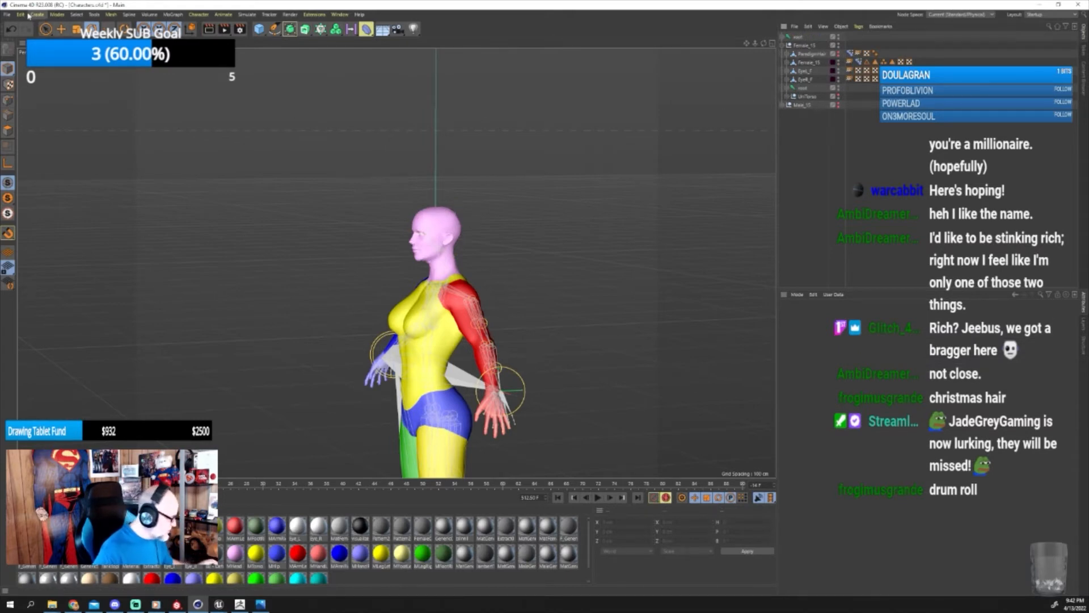
left_click(7, 14)
left_click(22, 38)
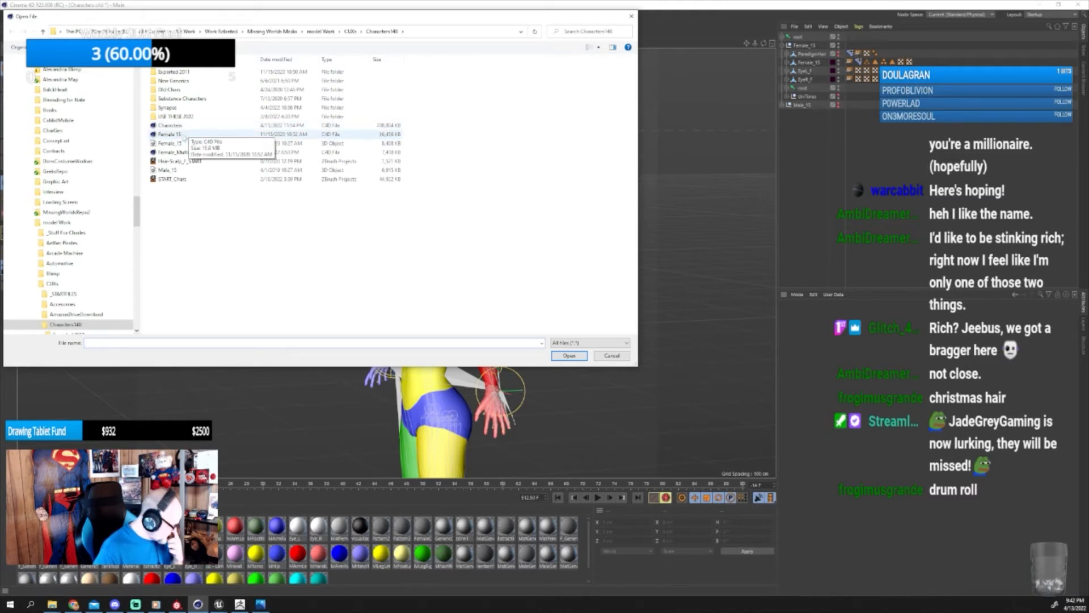
left_click(350, 32)
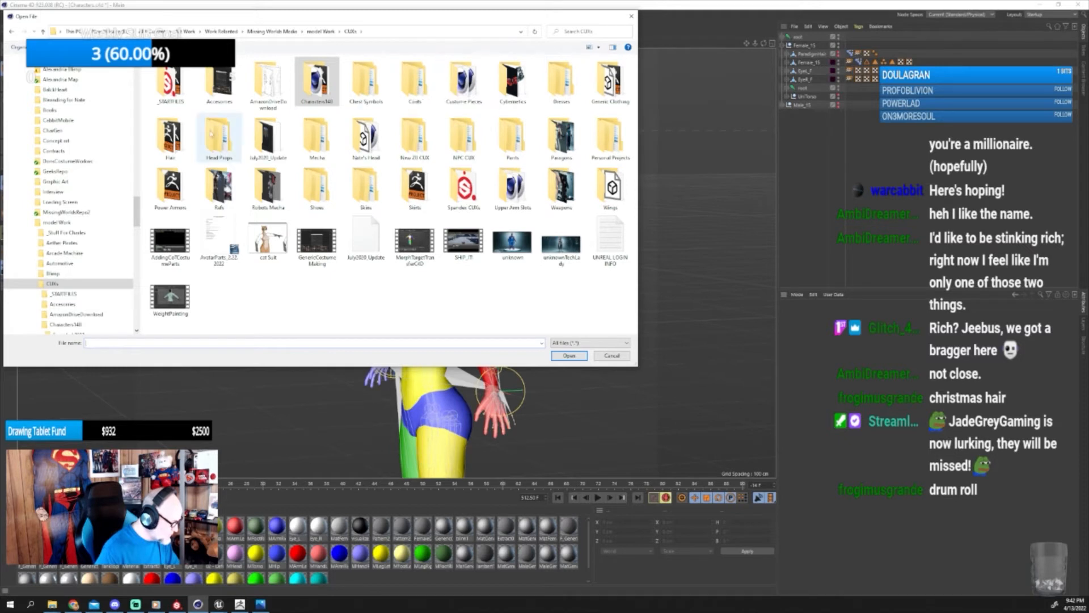
double_click(170, 136)
double_click(167, 98)
double_click(170, 80)
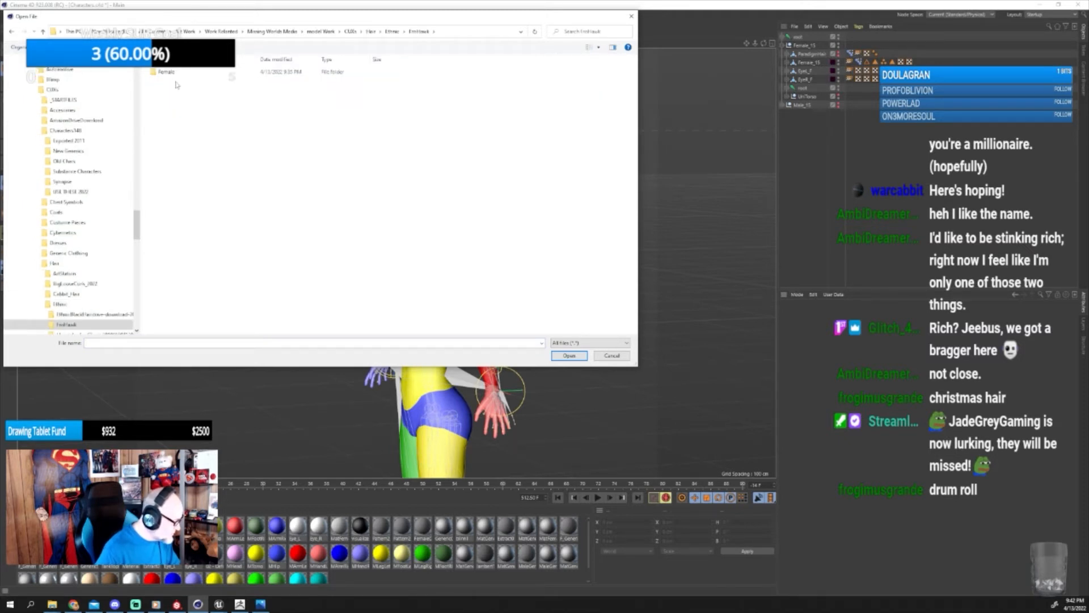
double_click(170, 72)
double_click(165, 116)
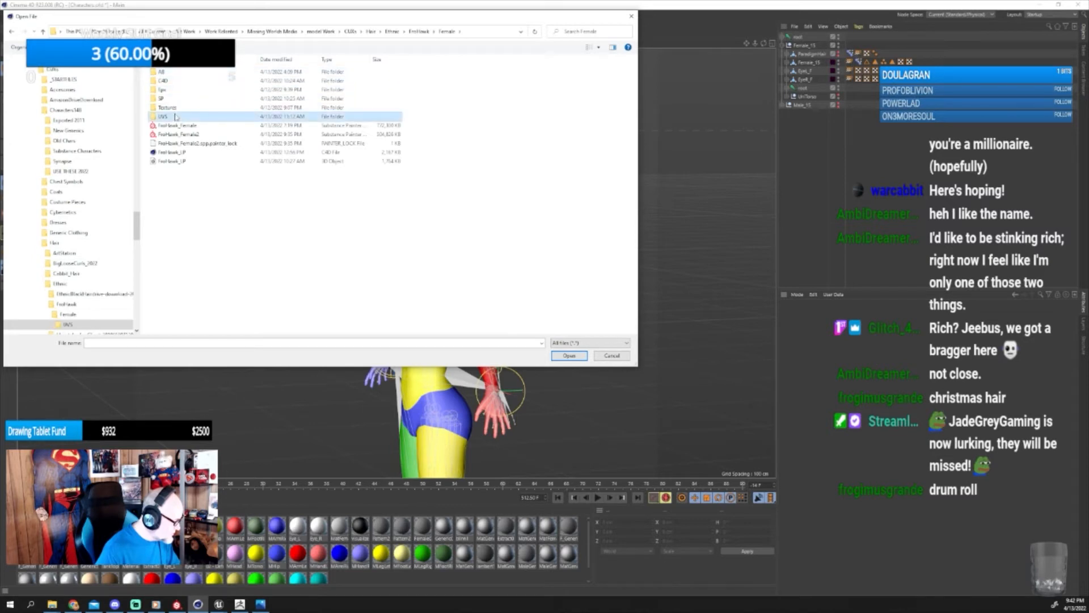
left_click(170, 84)
left_click(580, 353)
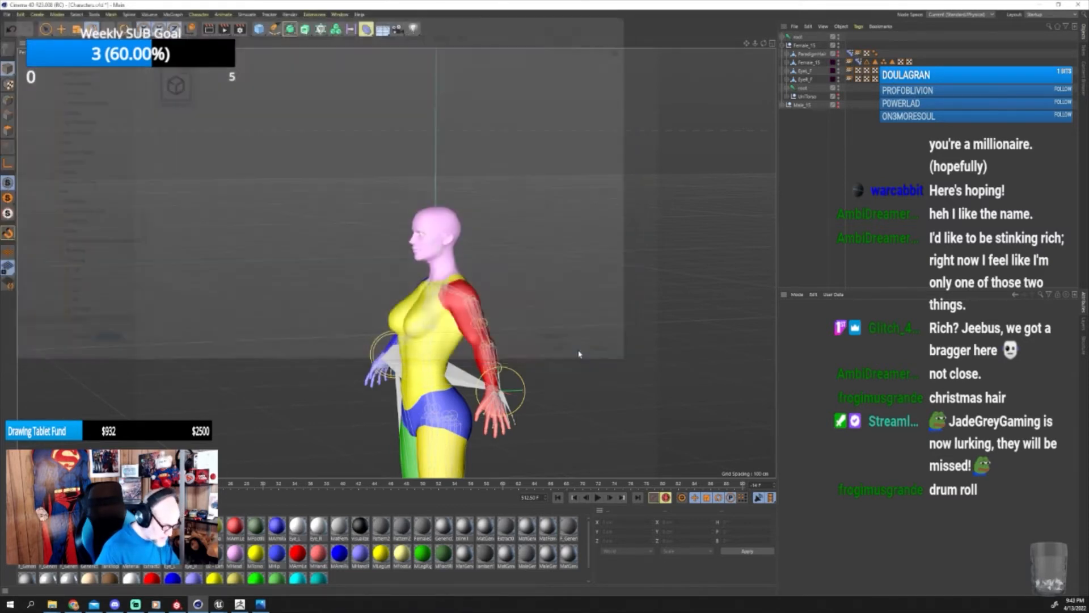
left_click(559, 474)
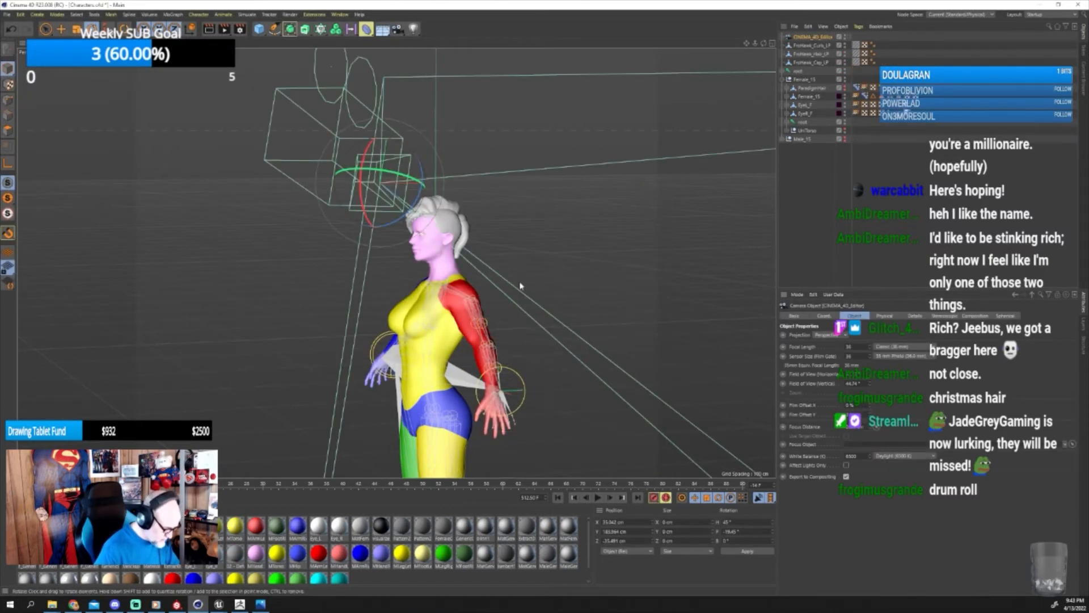
Delete the imported CINEMA_4D_Editor camera and select the FroHawk_Cap_LP hair piece.
left_click_drag(514, 267, 440, 251, "alt")
scroll(468, 250, "up", 6)
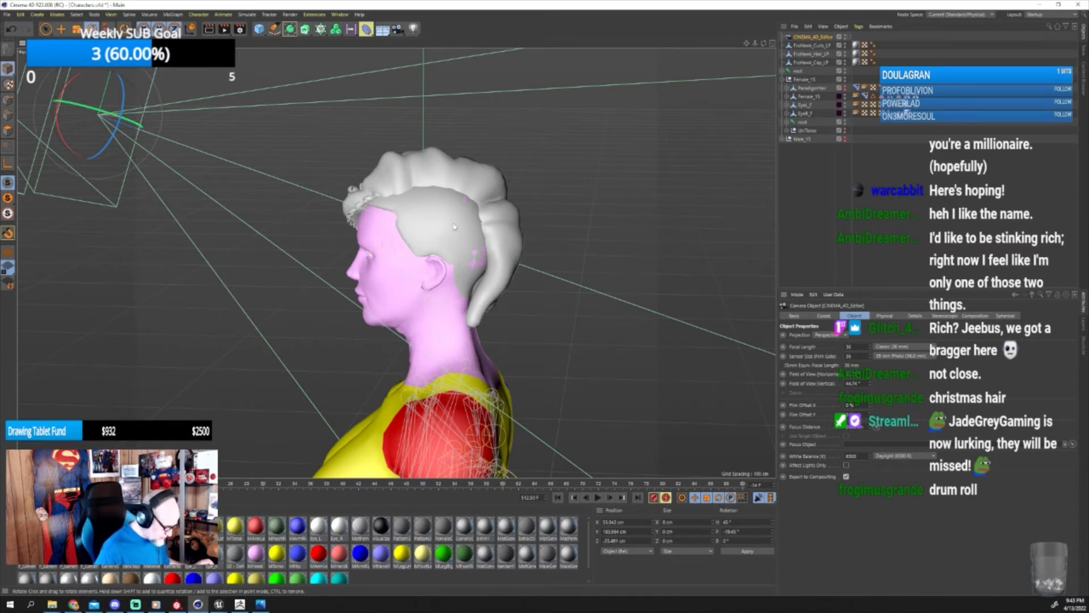
scroll(443, 260, "down", 5)
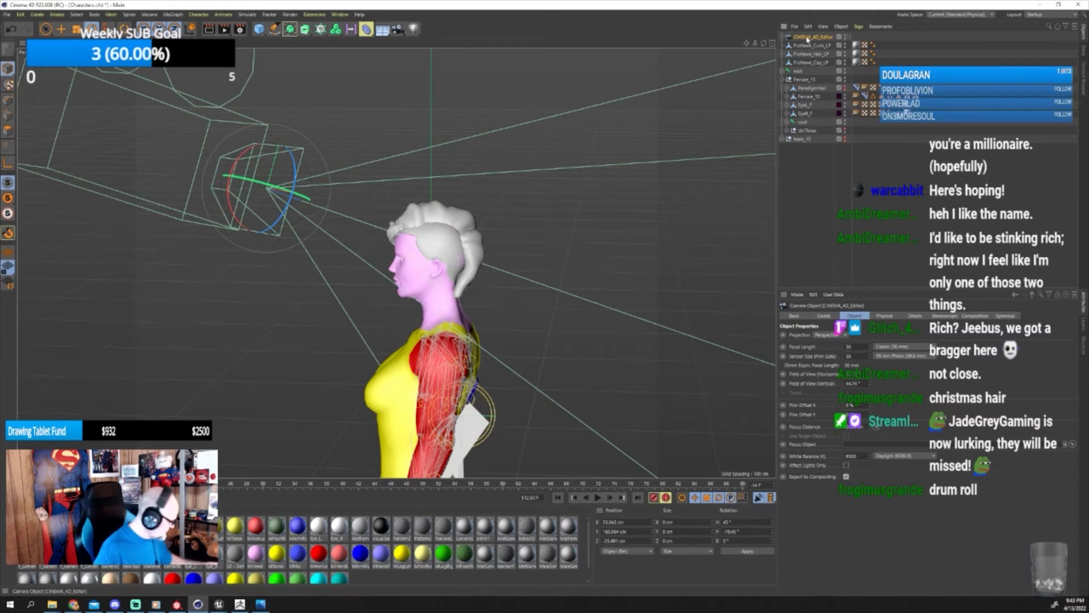
key("Delete")
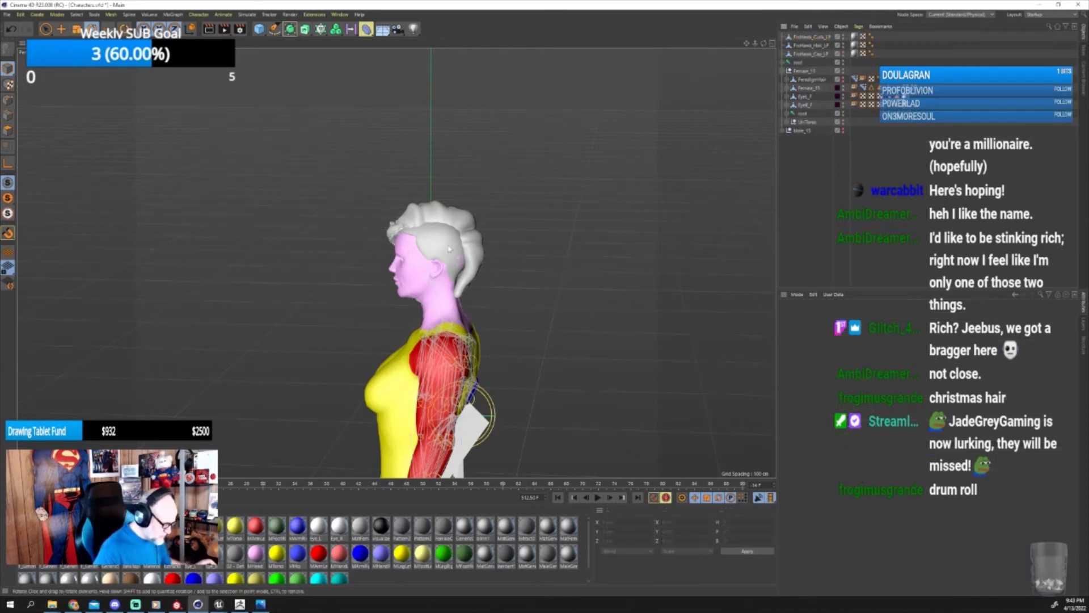
left_click(449, 248)
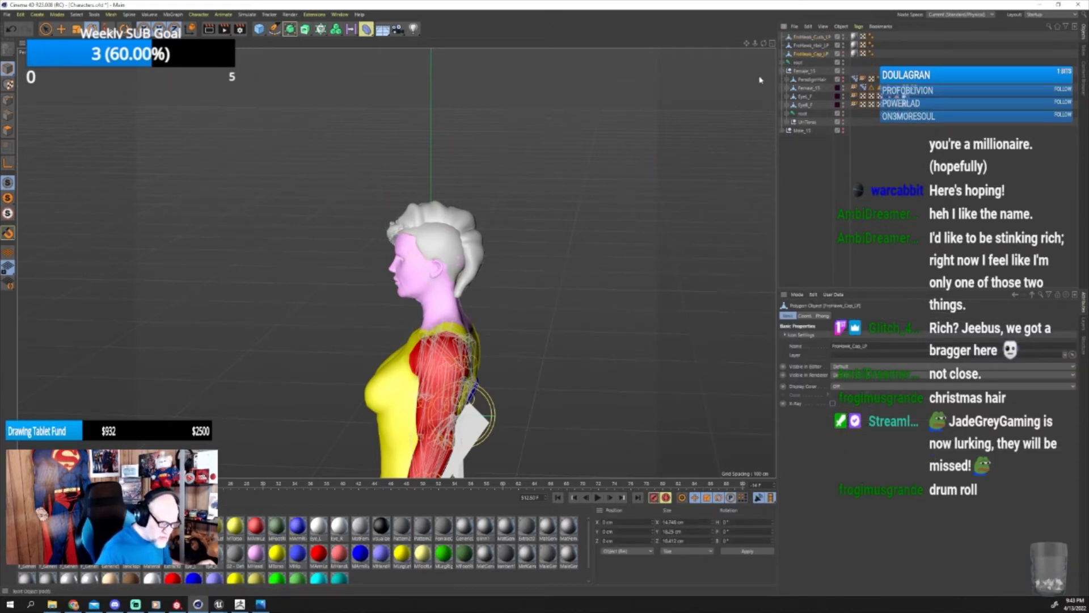
Move the FroHawk_Cap_LP piece about 0.23 cm along Z and inspect the hair on the female head.
scroll(511, 359, "down", 5)
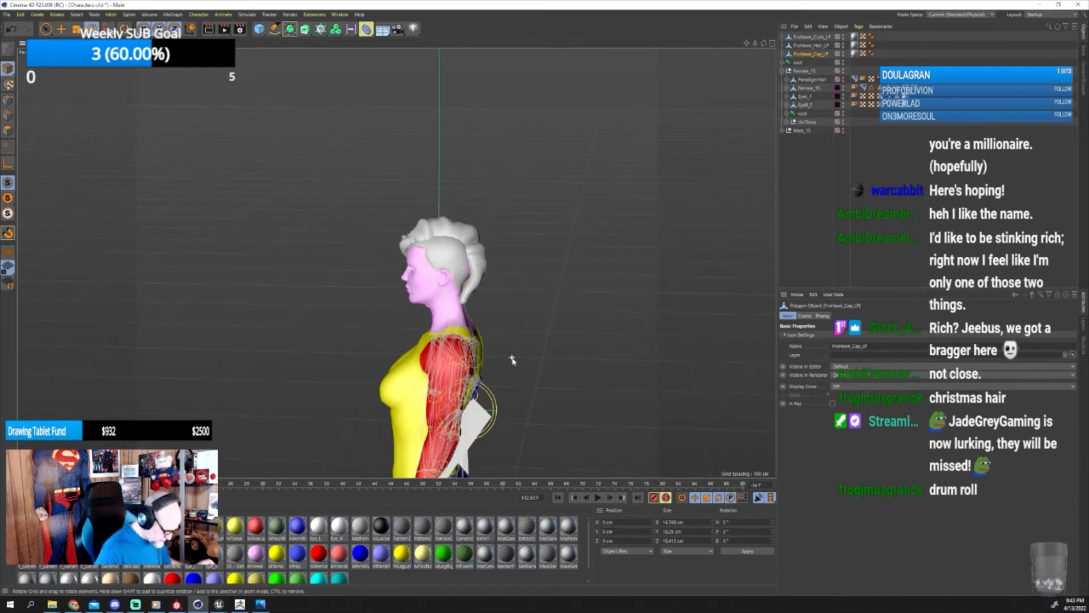
scroll(519, 295, "down", 5)
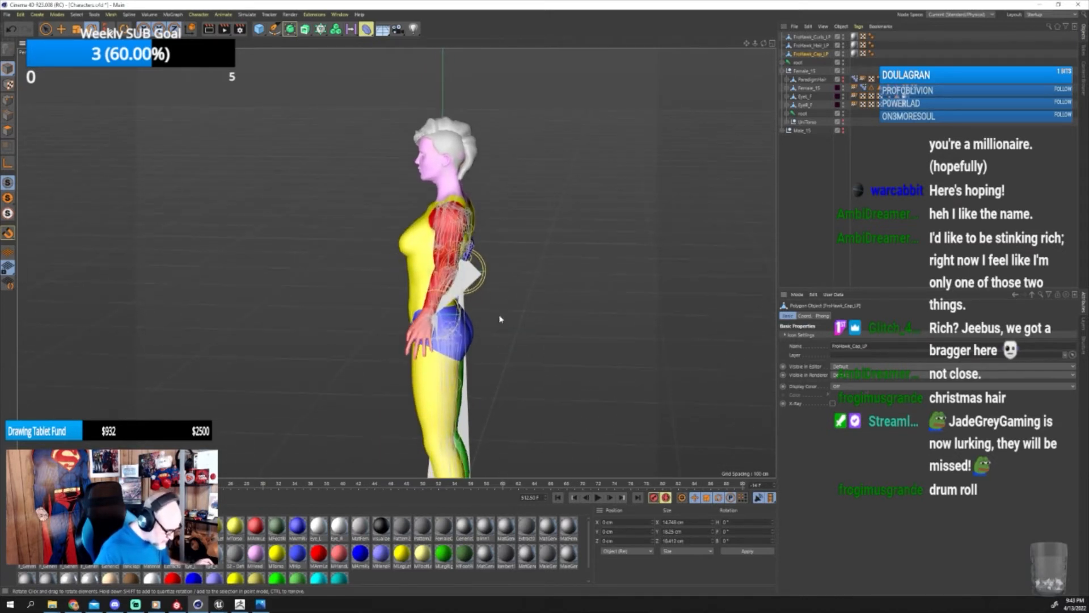
middle_click_drag(523, 321, 525, 262, "alt")
left_click_drag(533, 297, 565, 295, "alt")
left_click(61, 29)
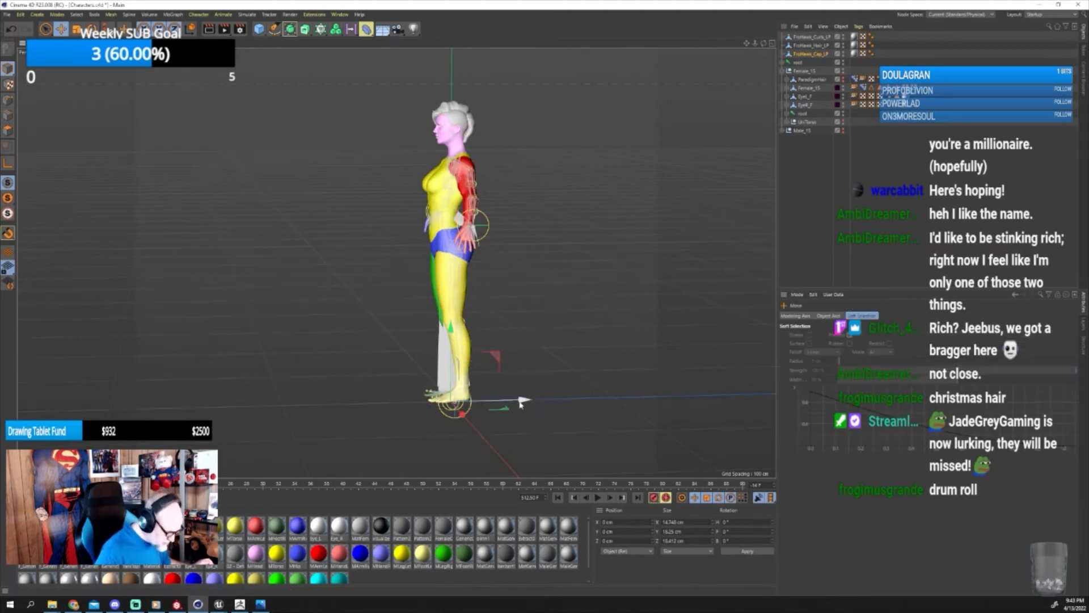
scroll(471, 122, "up", 3)
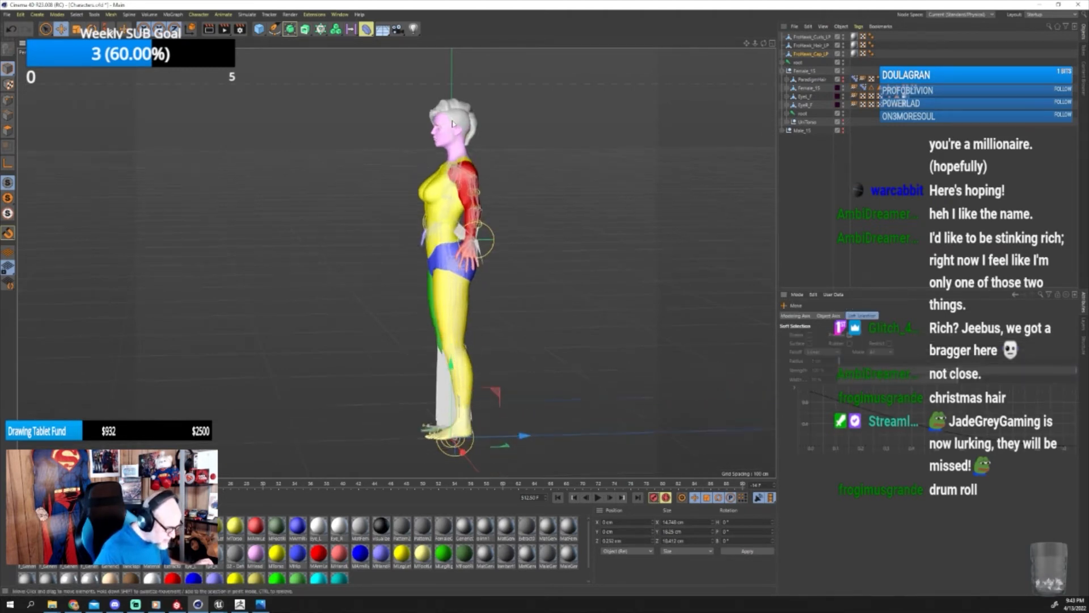
scroll(472, 122, "up", 8)
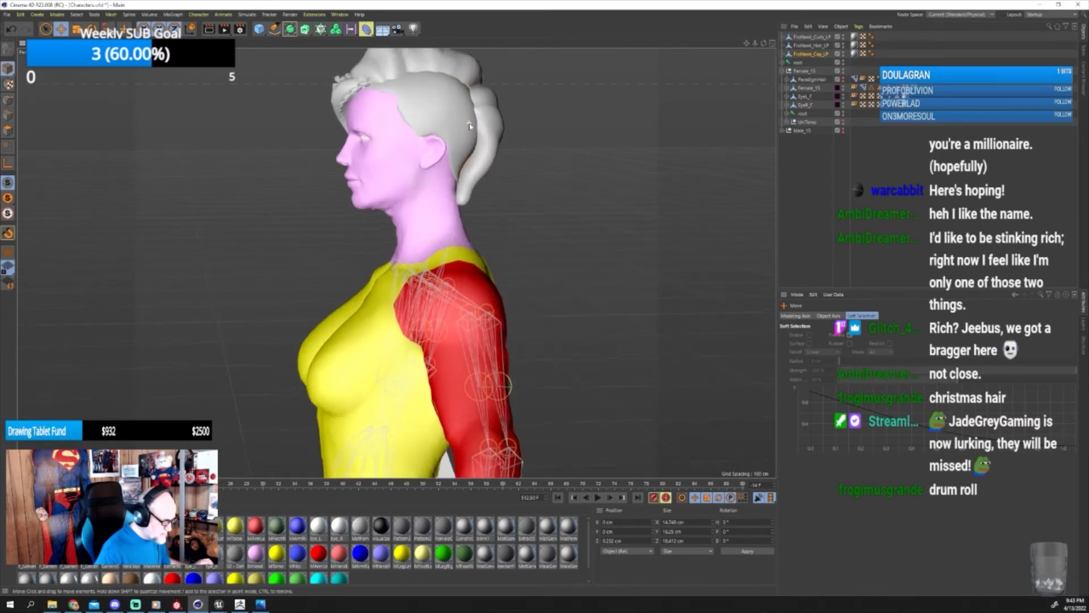
left_click_drag(509, 132, 306, 114, "alt")
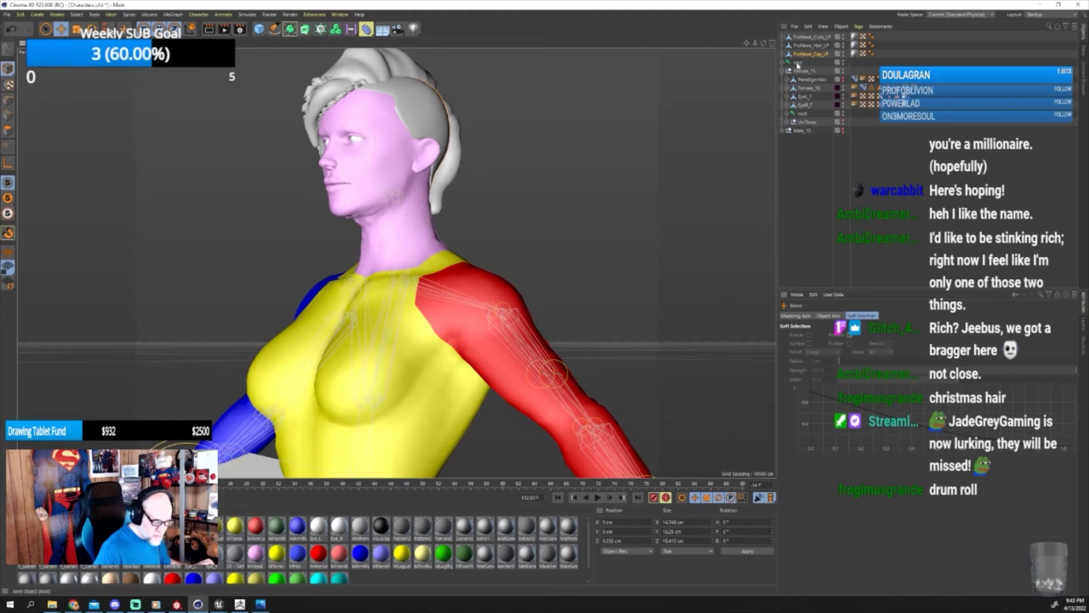
Delete the imported root joint and expand the joint hierarchy of the female character's own root.
left_click(797, 63)
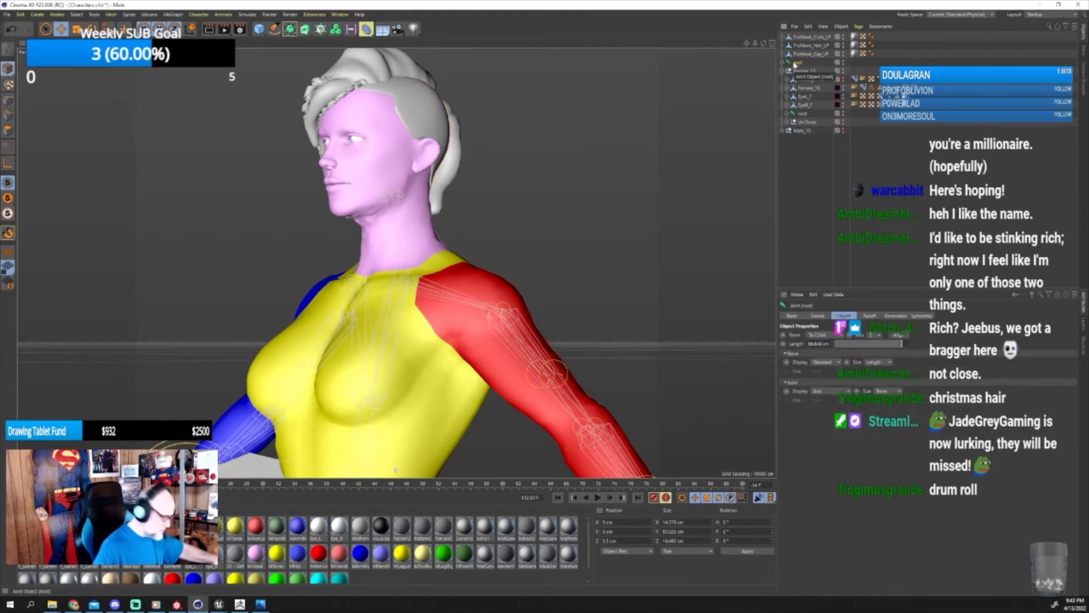
key("Delete")
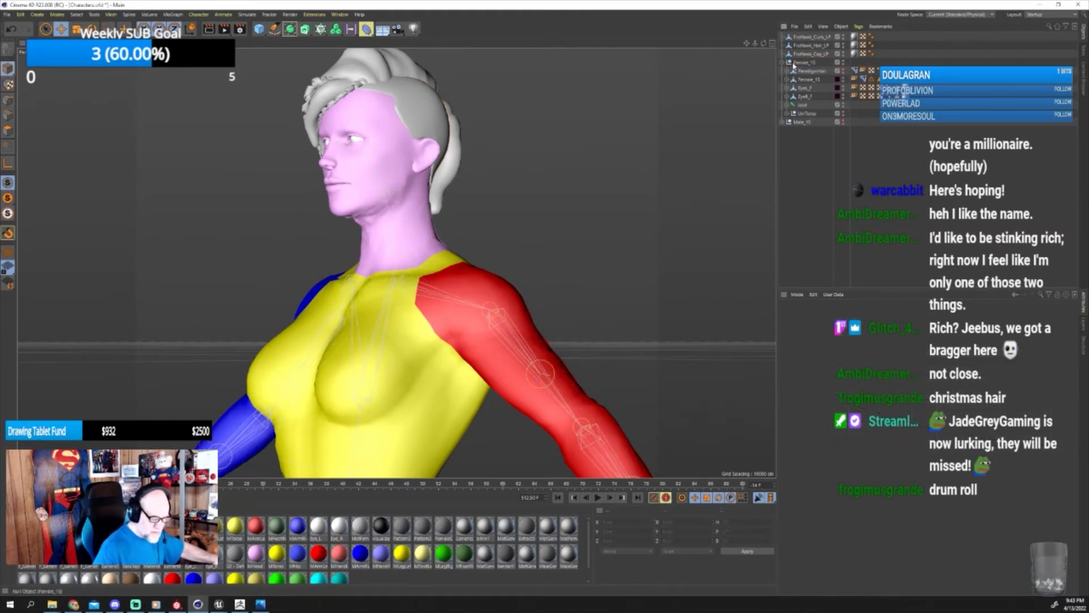
left_click(787, 106)
Try to bind the FroHawk curls, hair and cap pieces to the female rig's head joint.
left_click(810, 37)
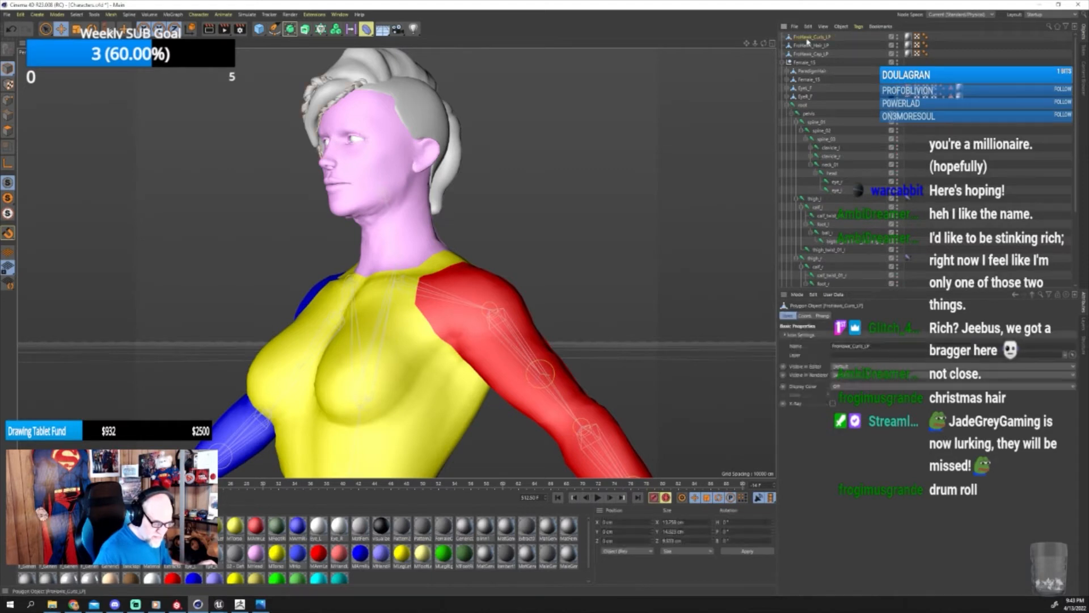
left_click(805, 54, "shift")
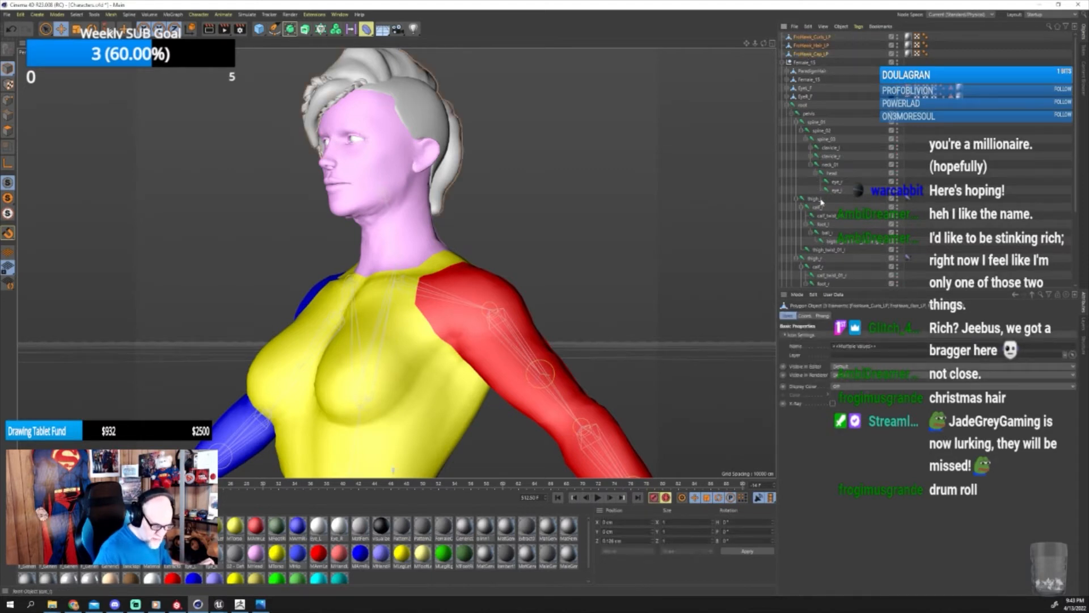
left_click(833, 174, "ctrl")
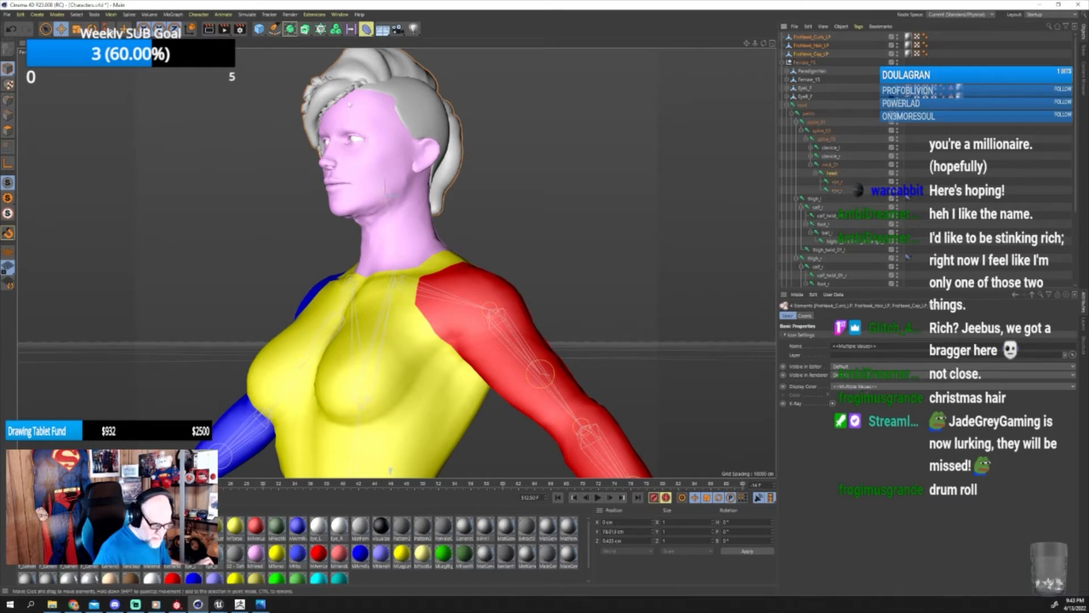
left_click(199, 14)
left_click(298, 150)
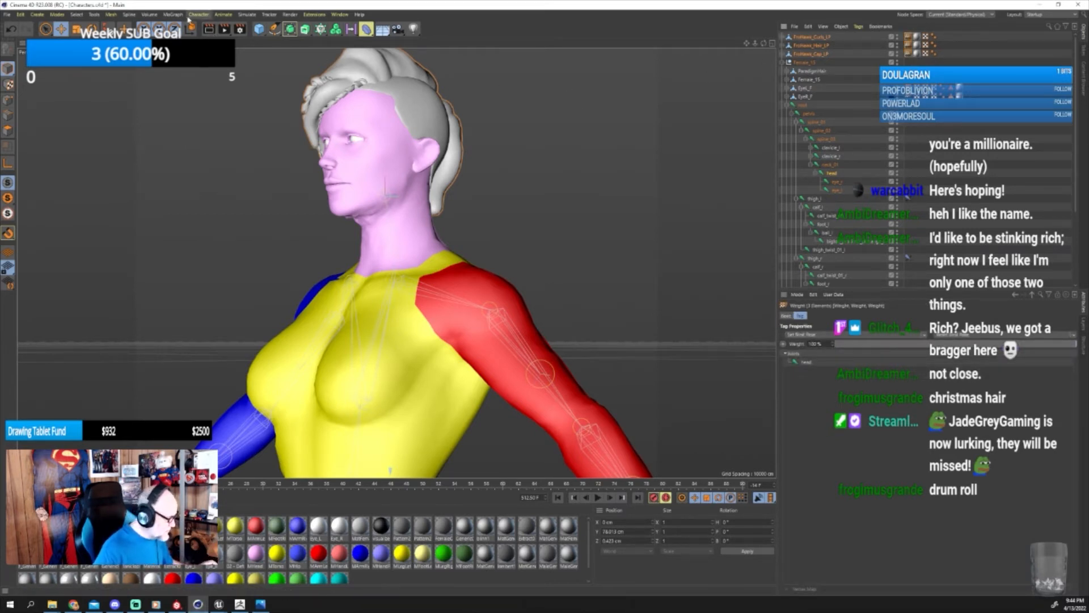
Discard the map transfer setup targeting FroHawk_Curls_LP and remove the weight tags from the hair pieces.
left_click(197, 15)
mouse_move(216, 28)
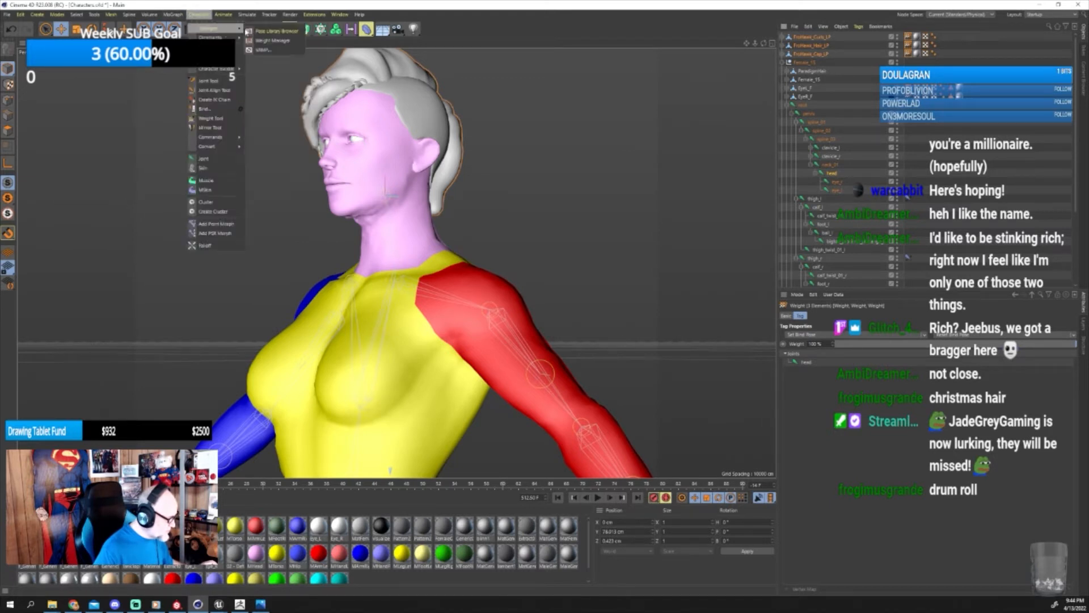
left_click(257, 50)
left_click_drag(312, 46, 611, 79)
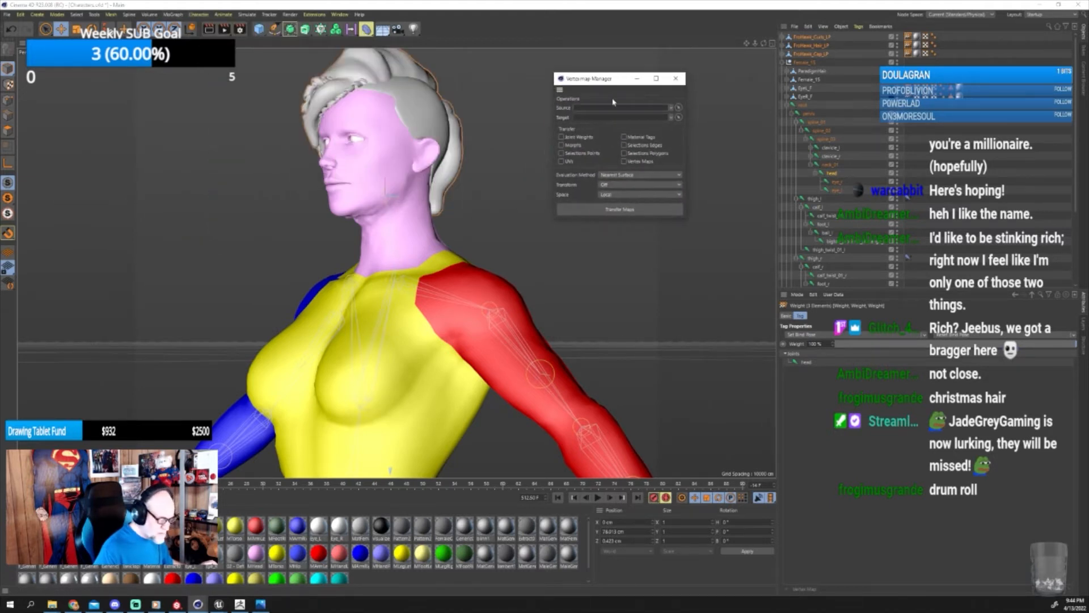
left_click(804, 38)
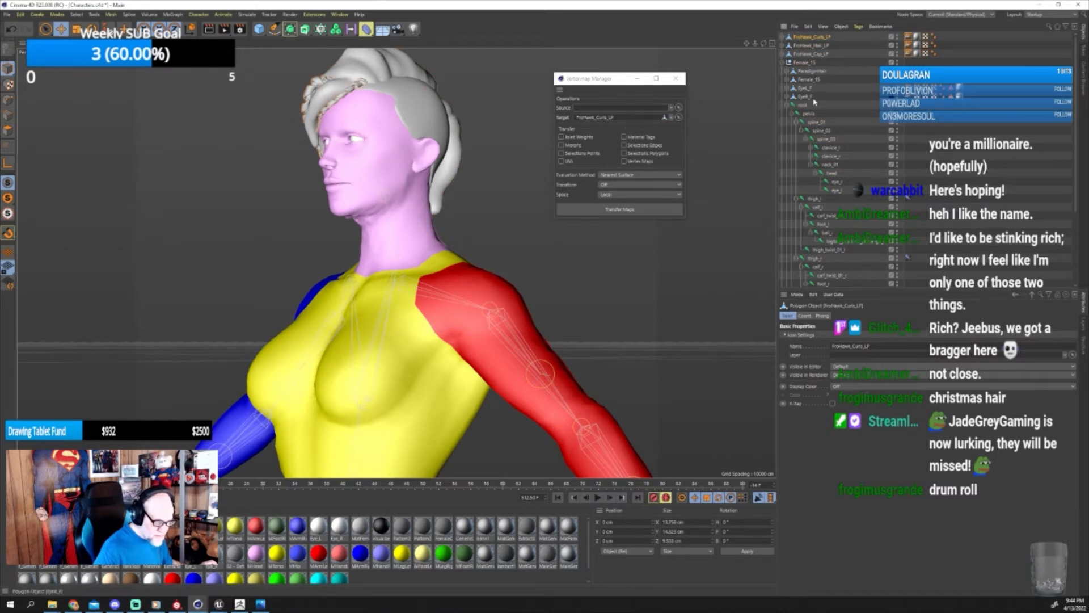
left_click(675, 79)
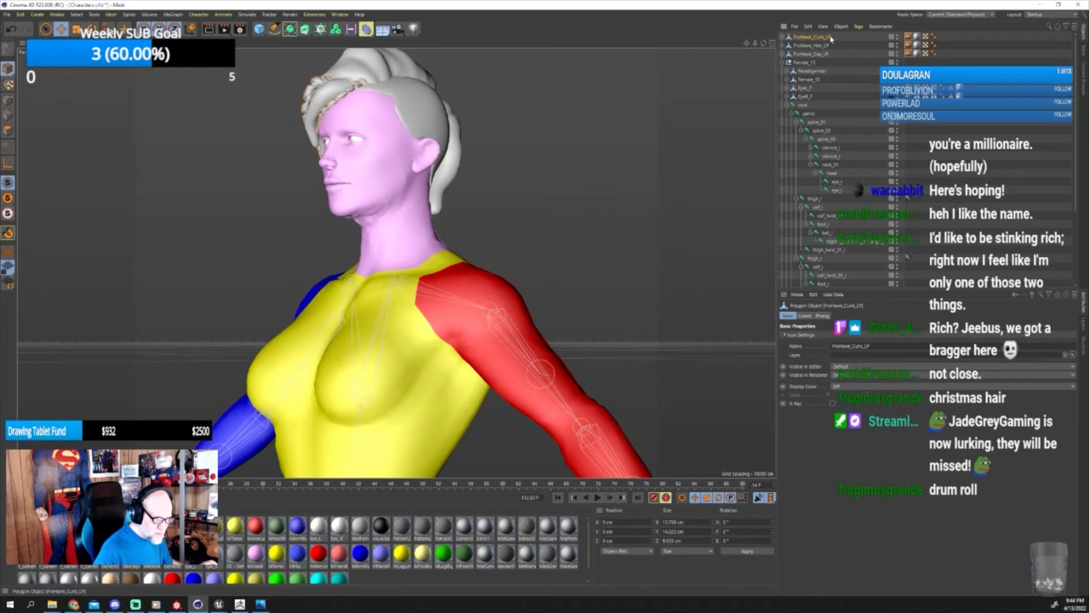
left_click(908, 37)
key("Delete")
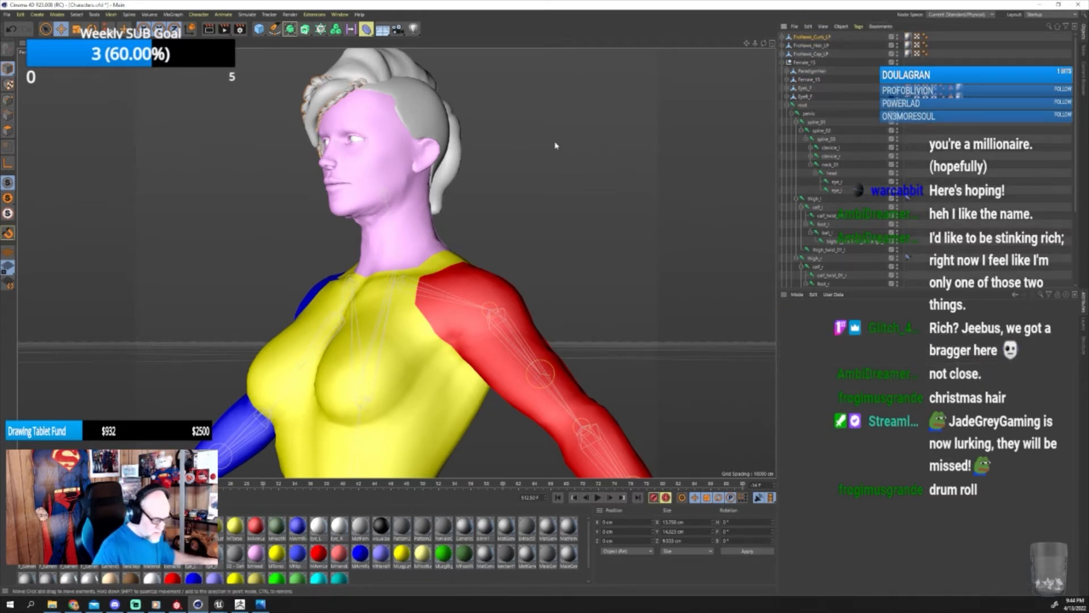
Rotate only the object axes of the three FroHawk hair pieces to a pitch of -90°.
left_click(805, 39)
left_click(808, 54, "shift")
left_click(8, 164)
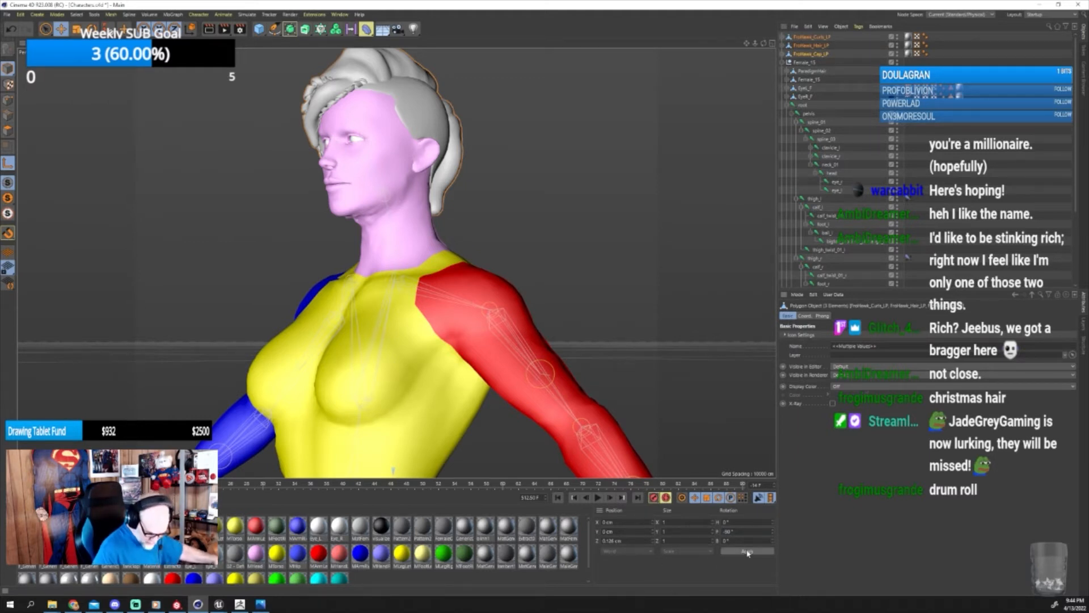
key("l")
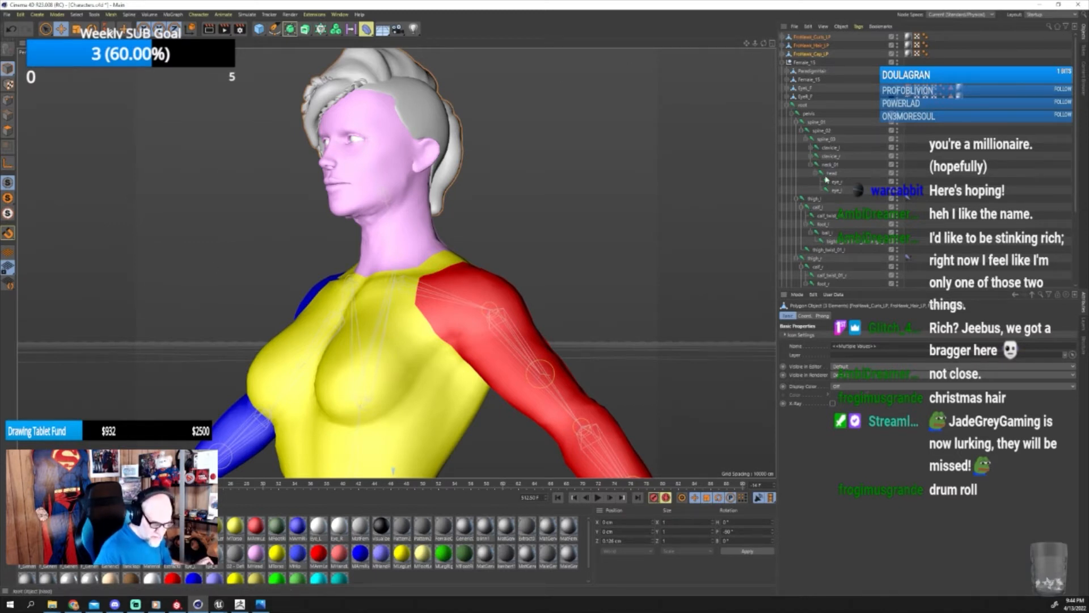
Bind the three FroHawk hair pieces, with their reoriented axes, to the female rig's head joint.
left_click(831, 175, "ctrl")
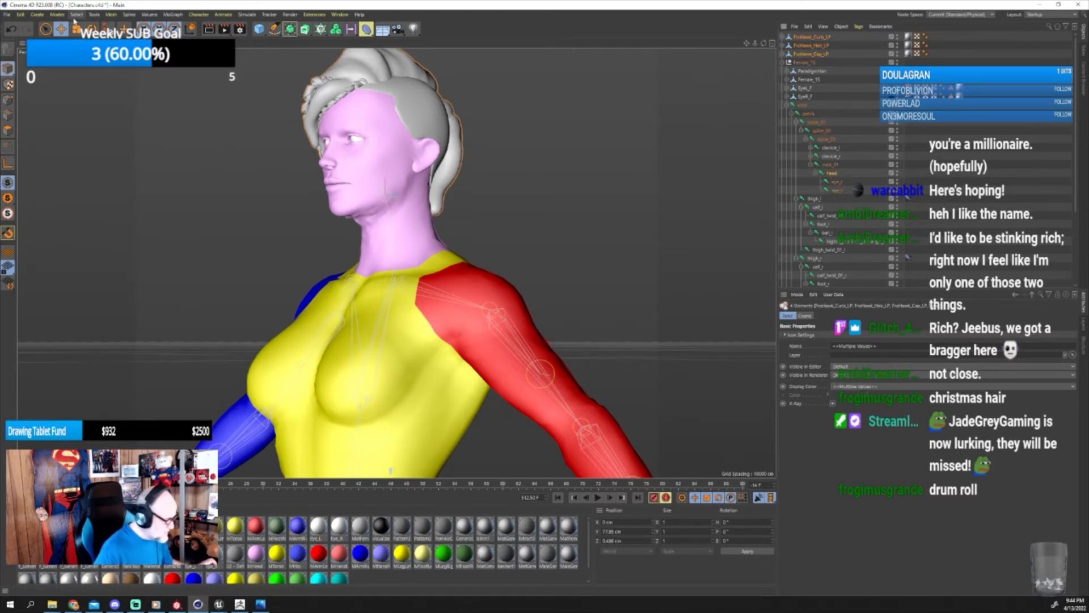
left_click(196, 16)
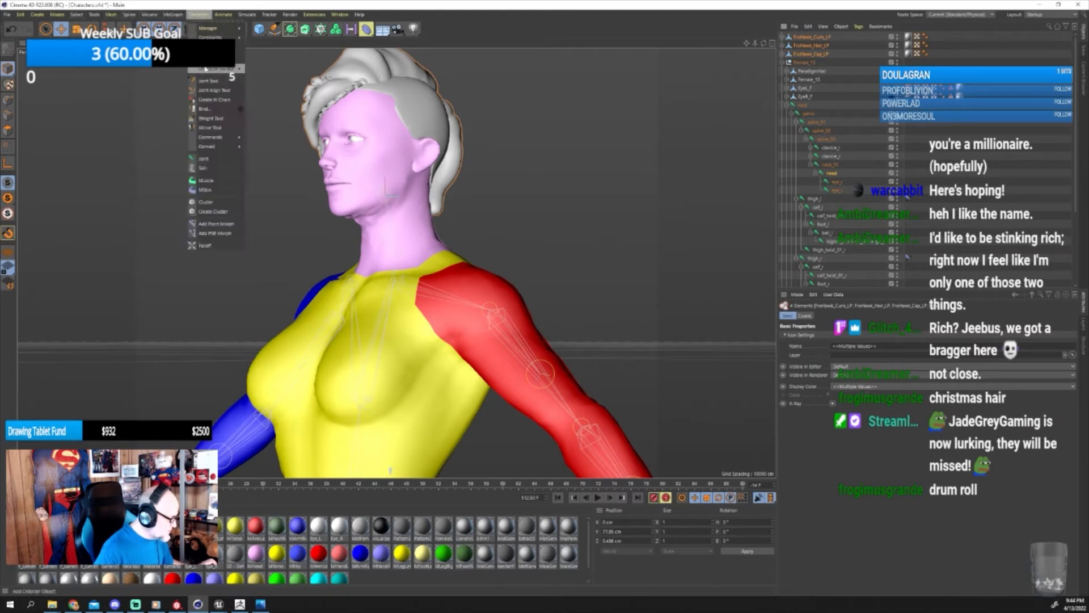
left_click(219, 109)
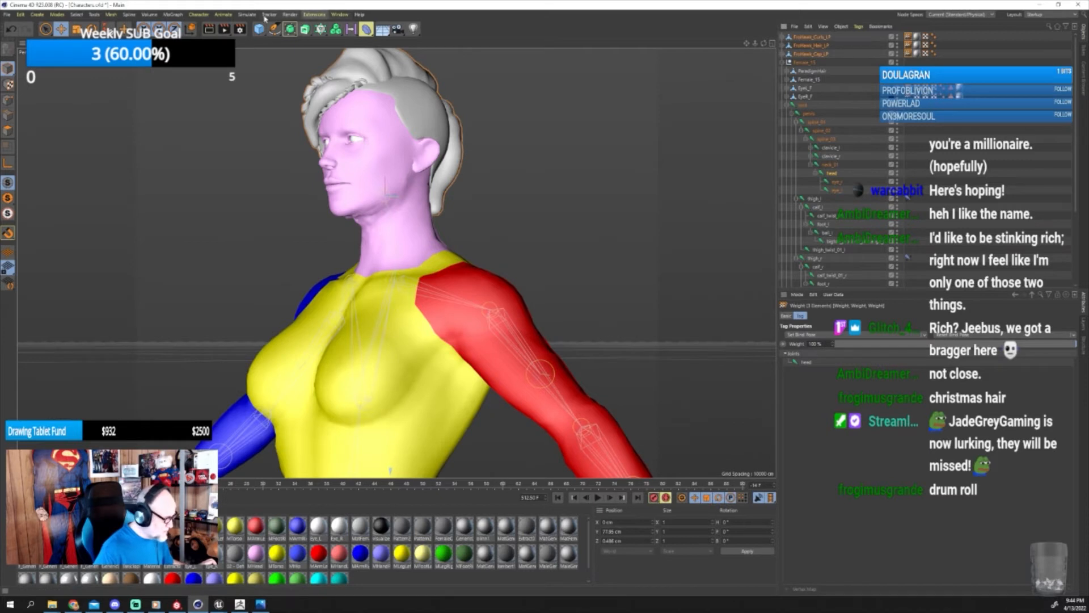
Transfer the morphs from the Female_15 mesh to FroHawk_Curls_LP, using Nearest Surface evaluation.
left_click(198, 15)
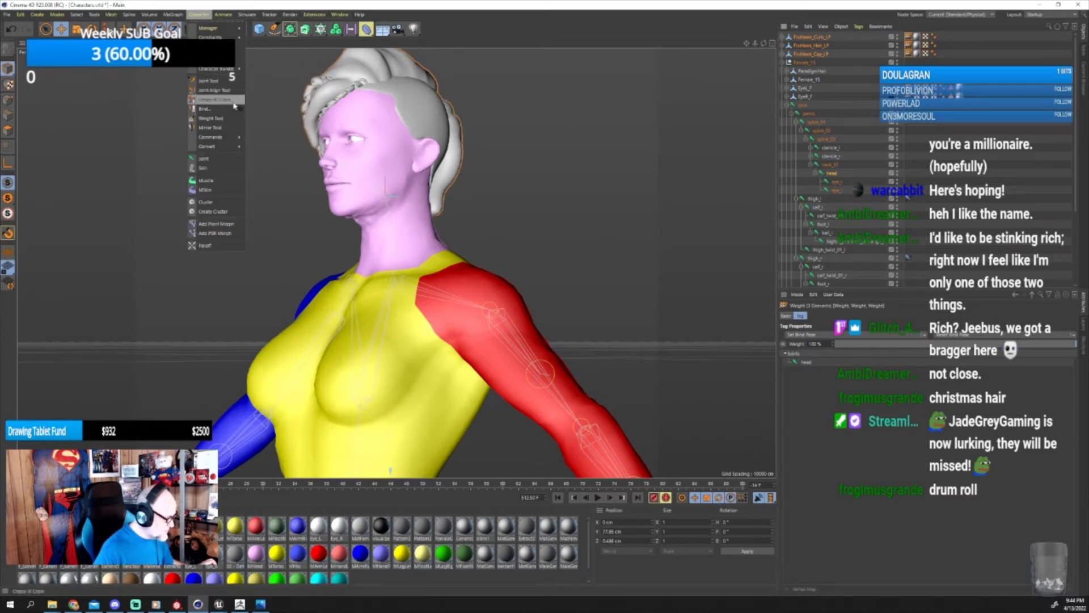
left_click(271, 36)
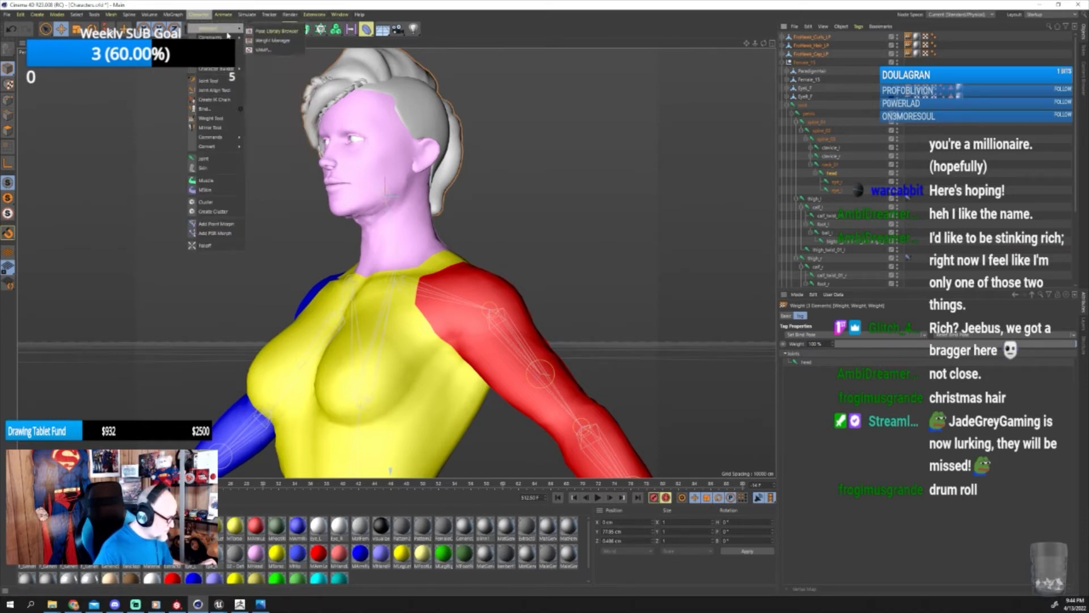
left_click_drag(378, 48, 654, 71)
left_click(817, 36)
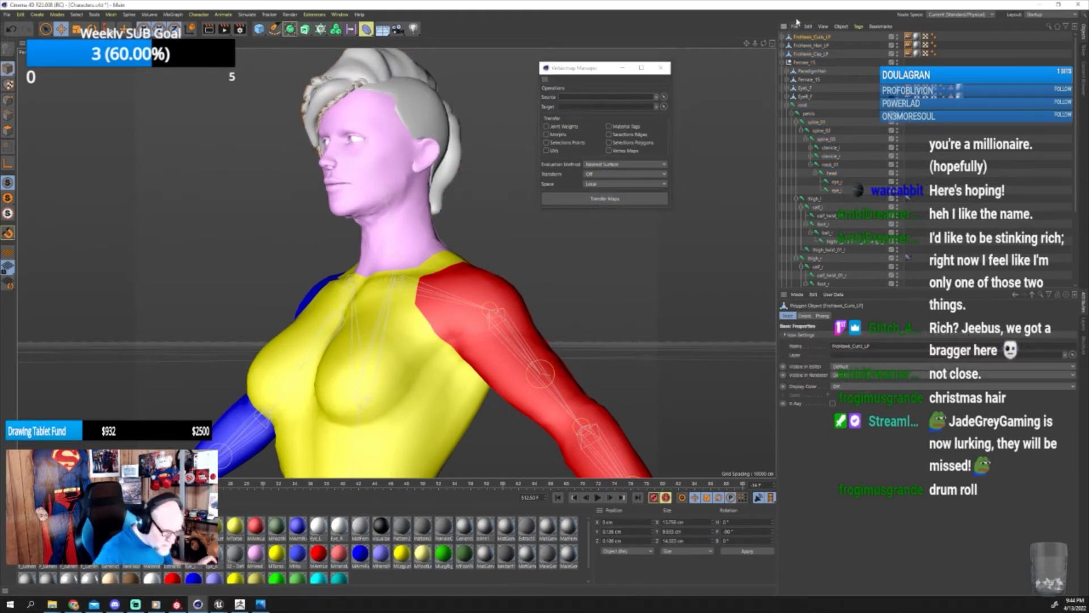
left_click_drag(810, 38, 618, 107)
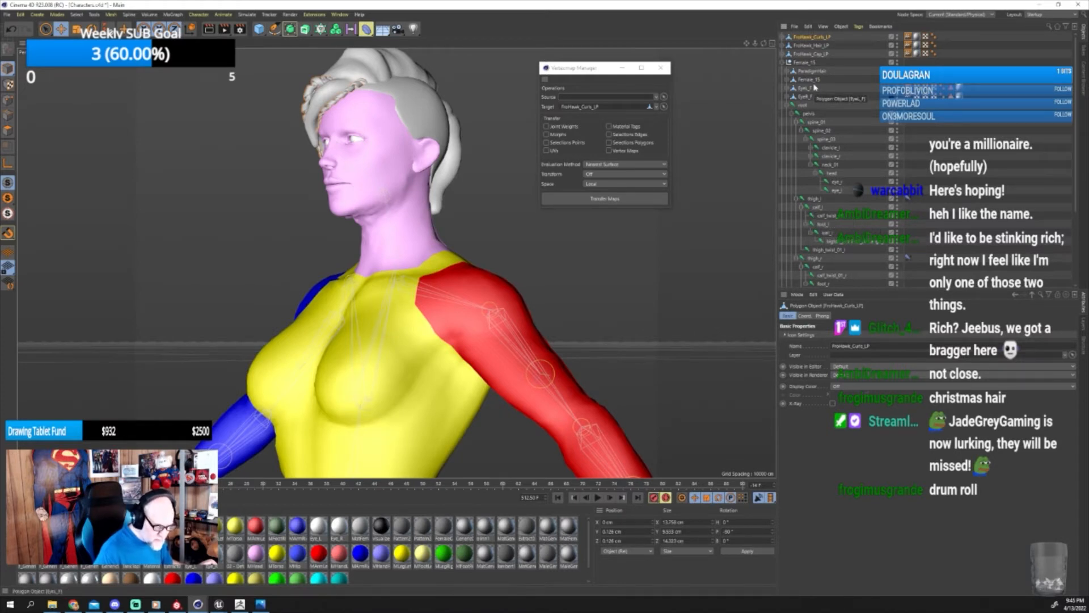
left_click_drag(806, 80, 645, 85)
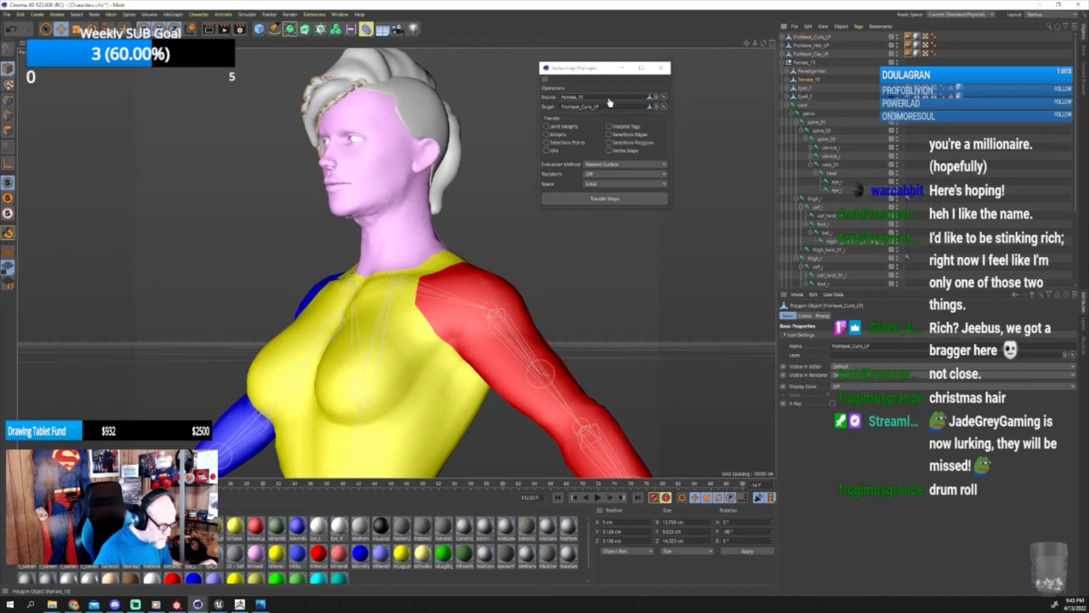
left_click(546, 135)
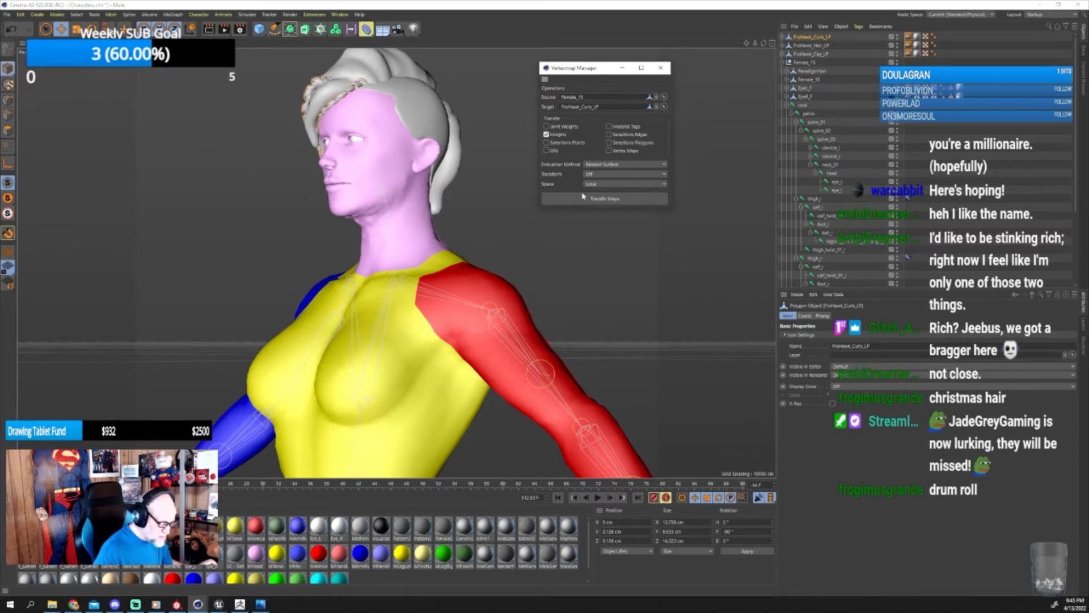
left_click(605, 200)
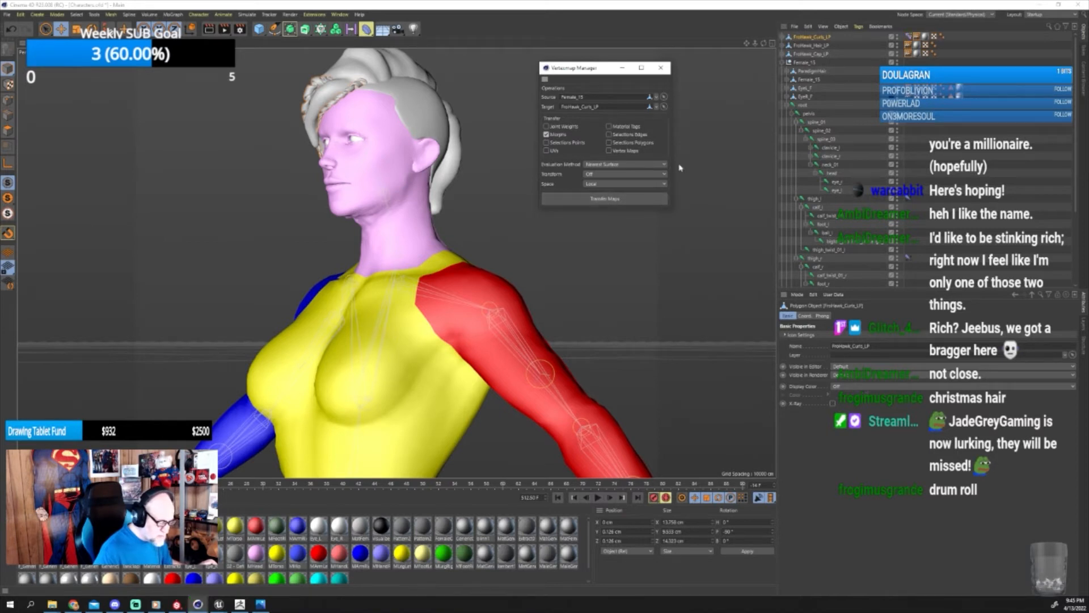
Transfer the Female_15 morphs to FroHawk_Hair_LP and FroHawk_Cap_LP with the same settings.
left_click_drag(808, 46, 717, 80)
left_click(605, 199)
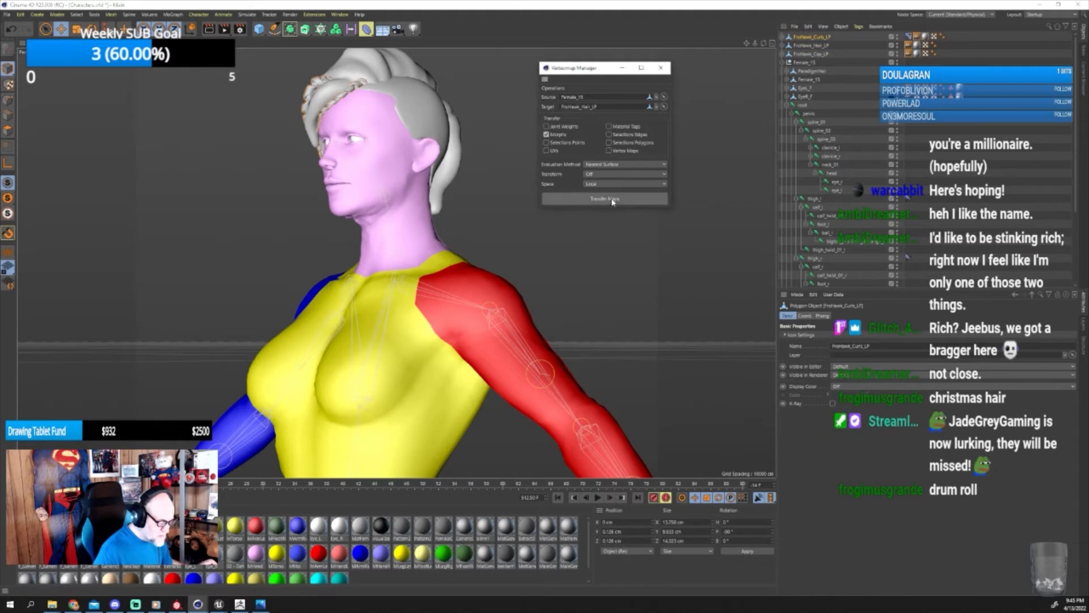
left_click_drag(813, 56, 602, 144)
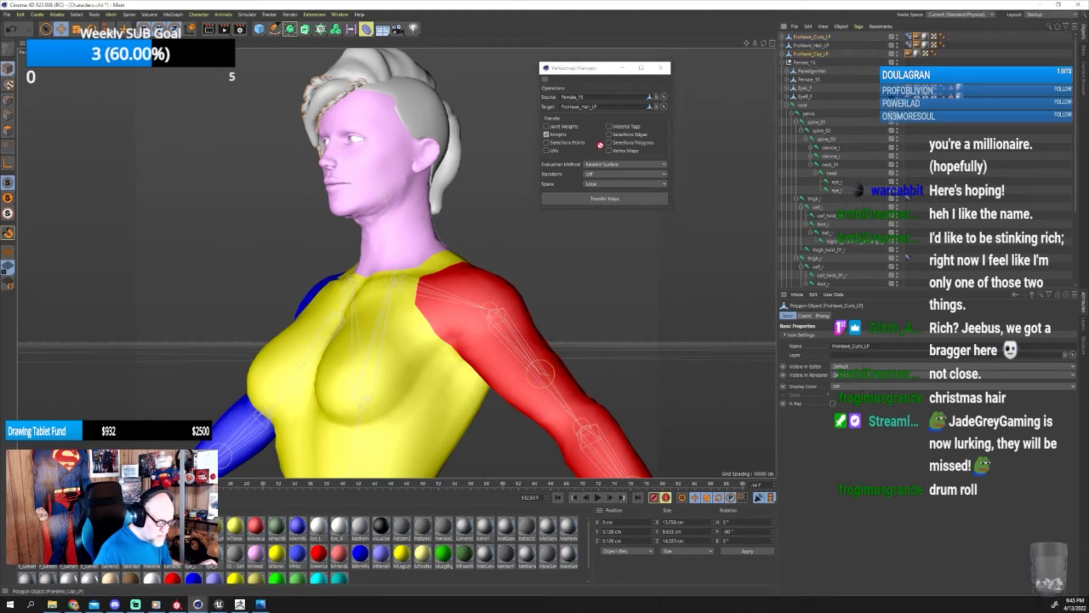
left_click(605, 198)
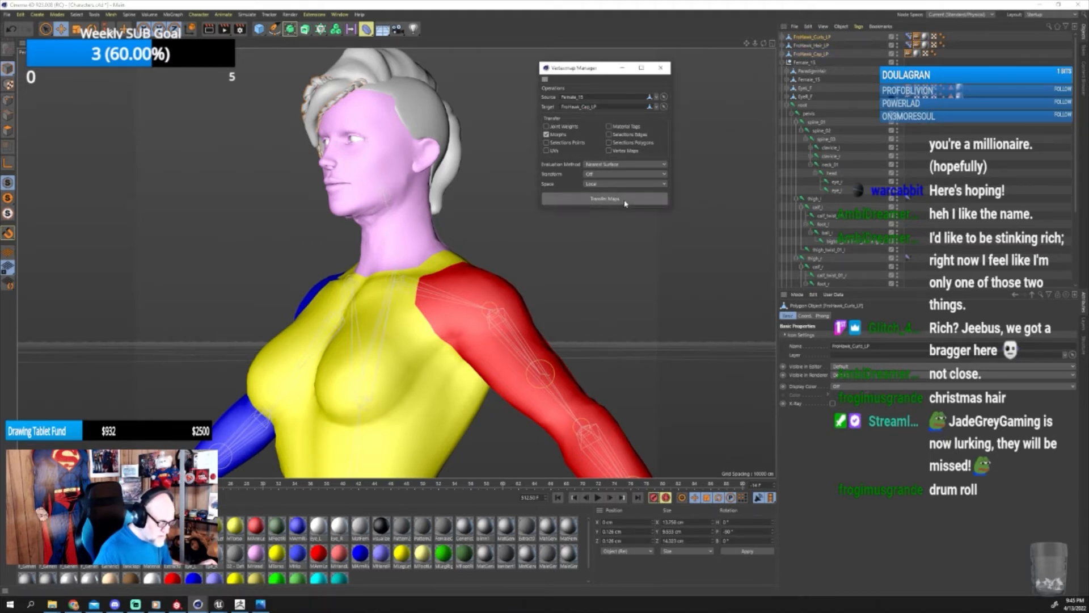
left_click(660, 69)
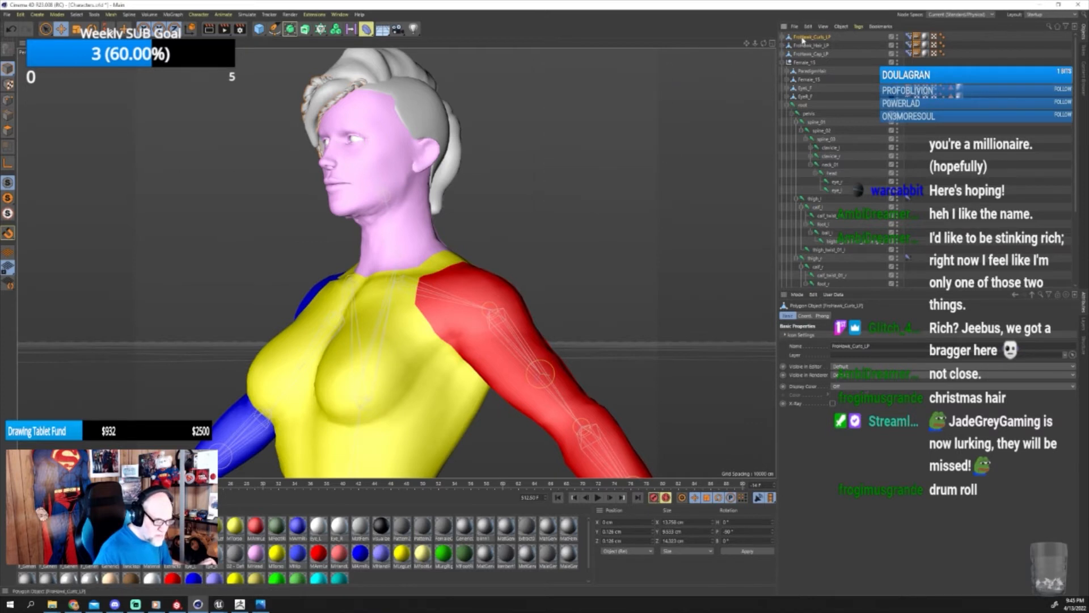
Start an FBX export of everything from the three FroHawk hair pieces down to the rig's root joint.
left_click(804, 55, "shift")
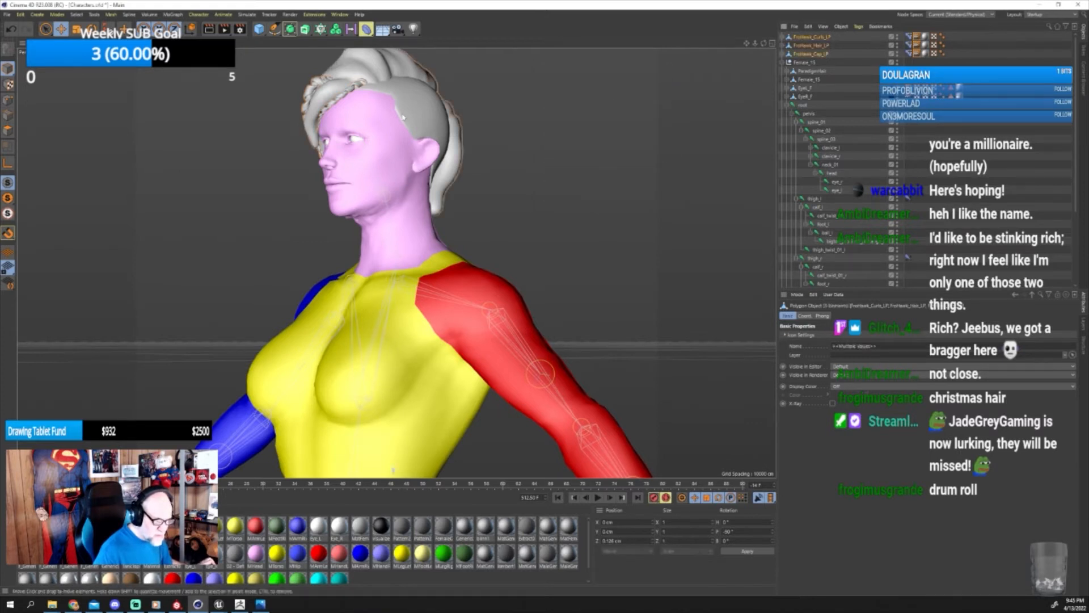
left_click(7, 14)
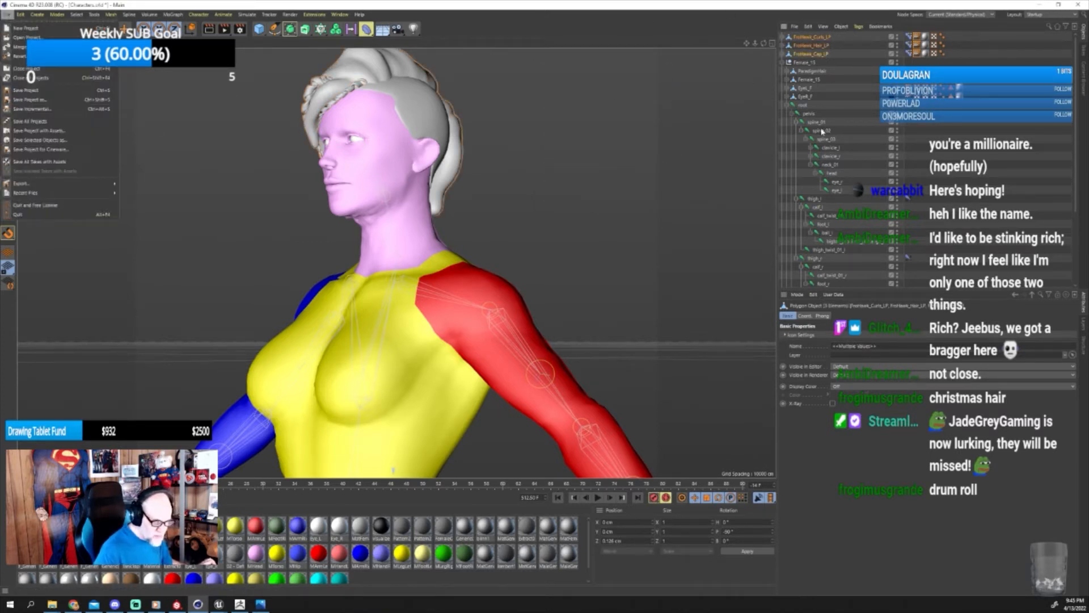
left_click(803, 107)
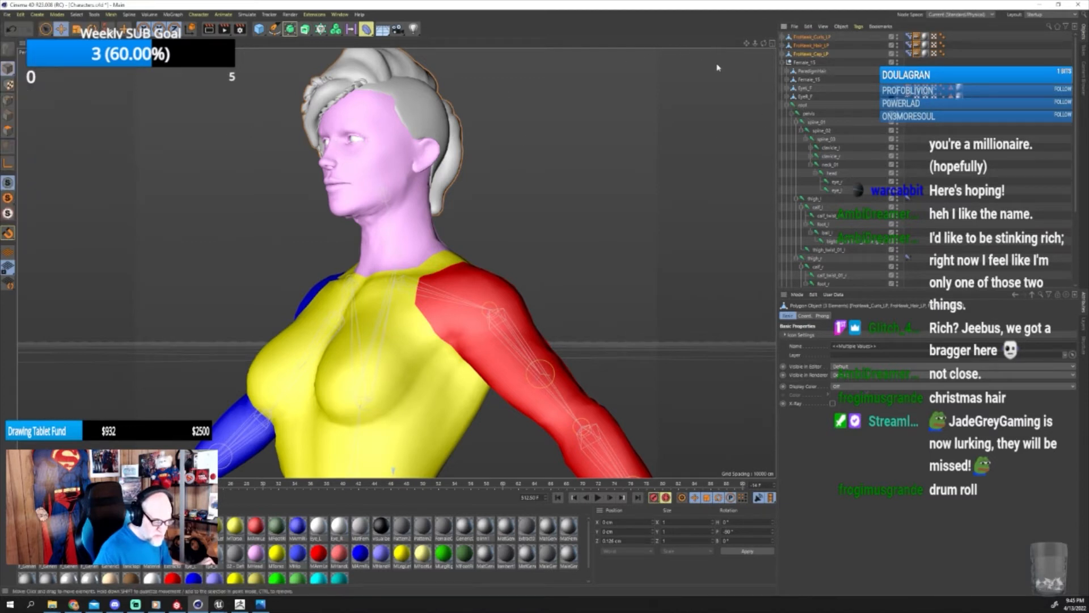
left_click(804, 41)
left_click(801, 46, "ctrl")
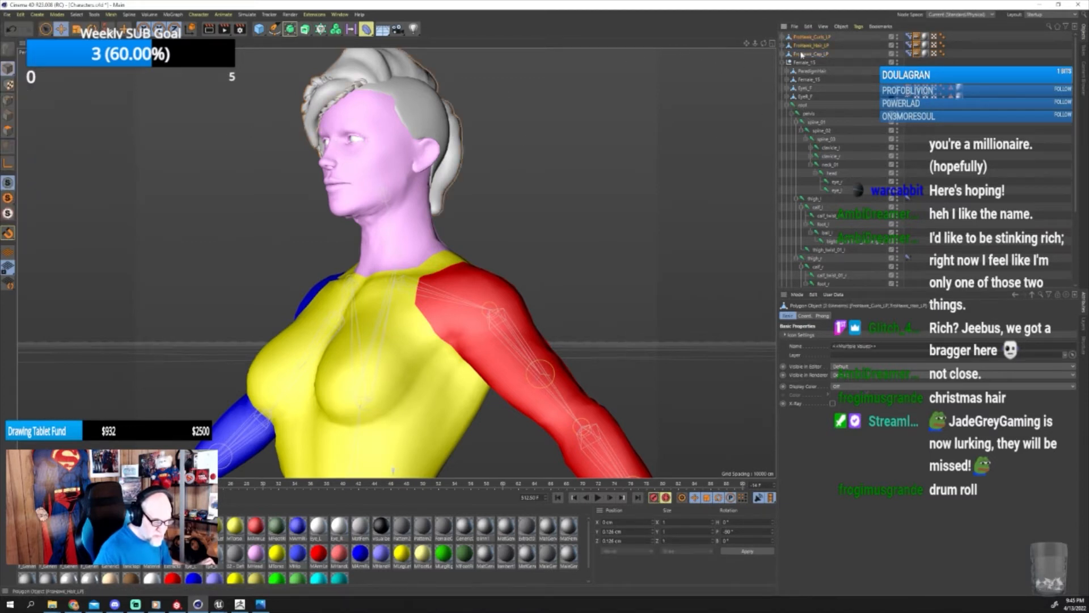
left_click(803, 107, "shift")
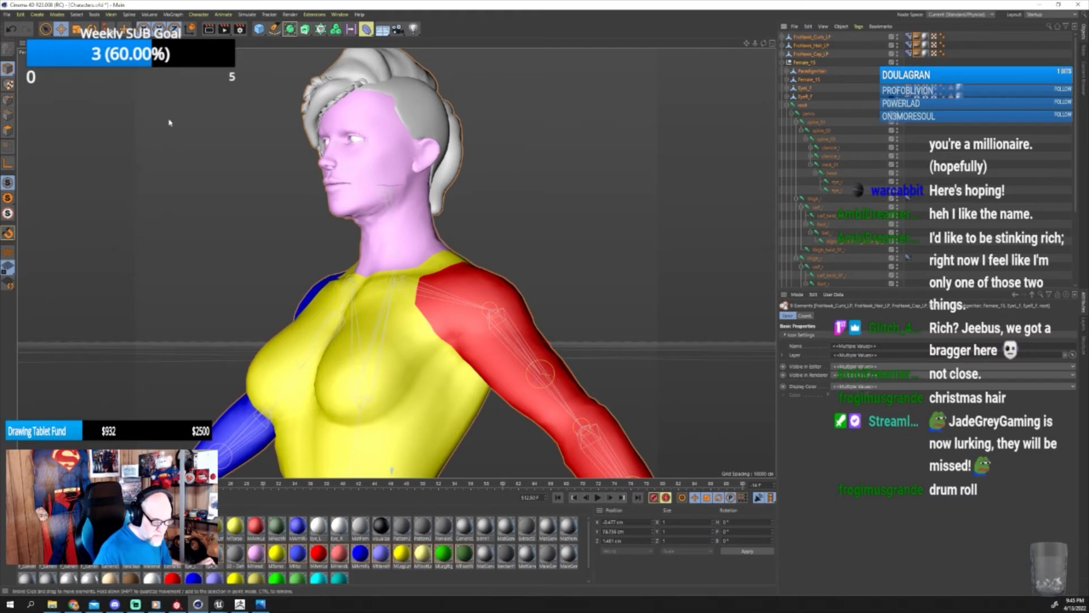
left_click(7, 14)
mouse_move(23, 183)
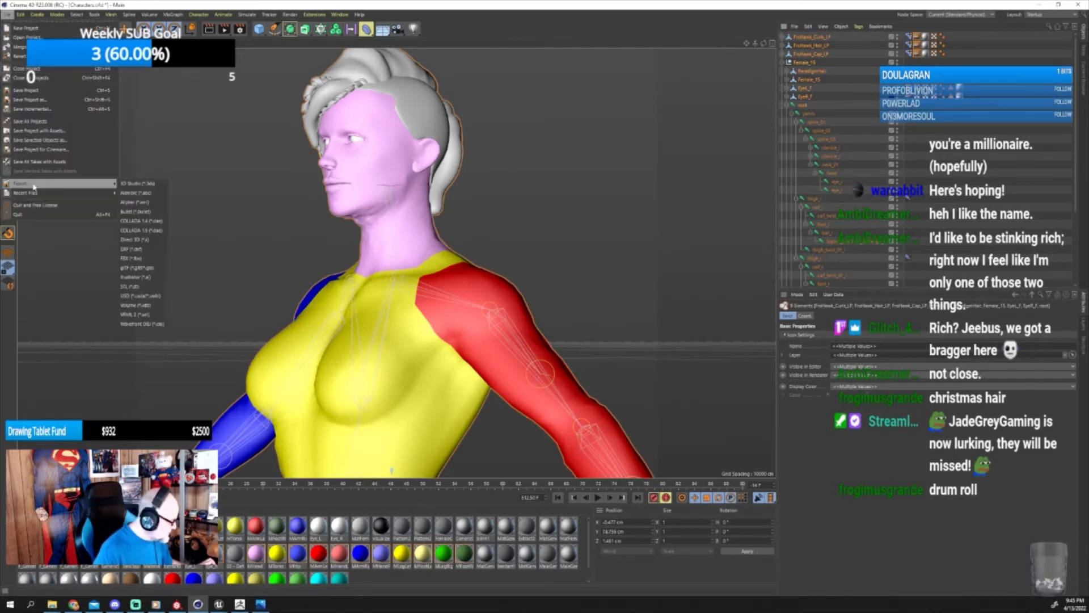
left_click(160, 260)
left_click(128, 370)
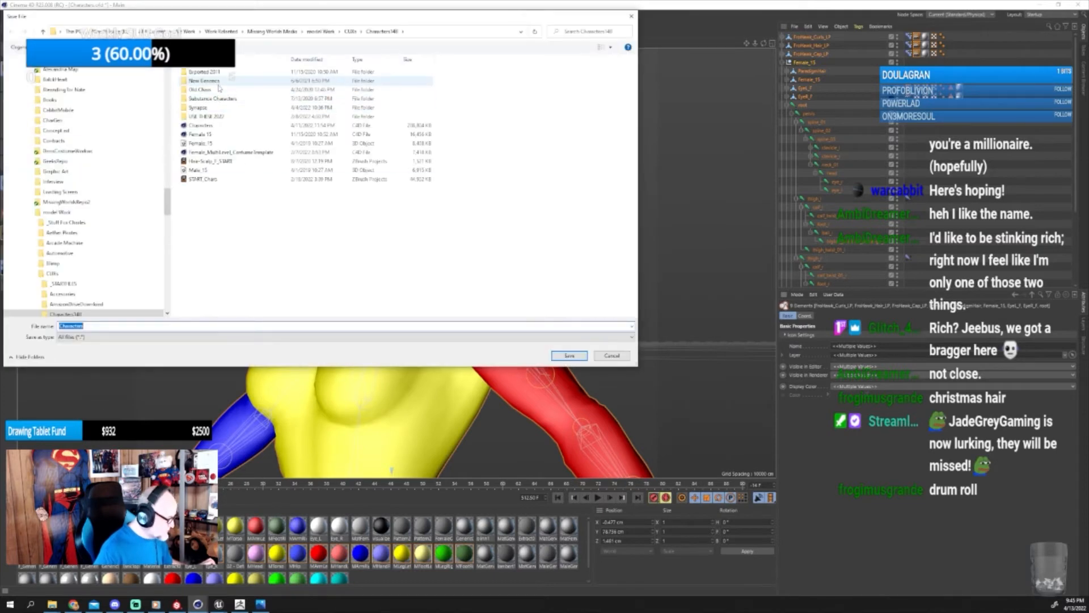
Save the FBX in the female FroHawk folder under Hair, replacing the existing FroHawk_F_LP file.
left_click(350, 31)
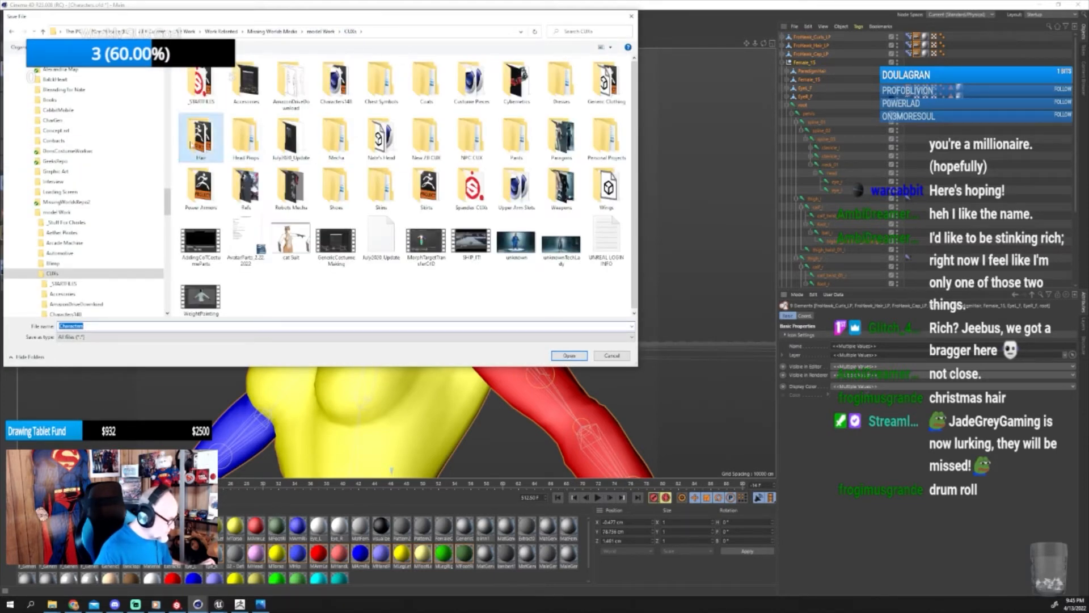
double_click(201, 139)
double_click(204, 100)
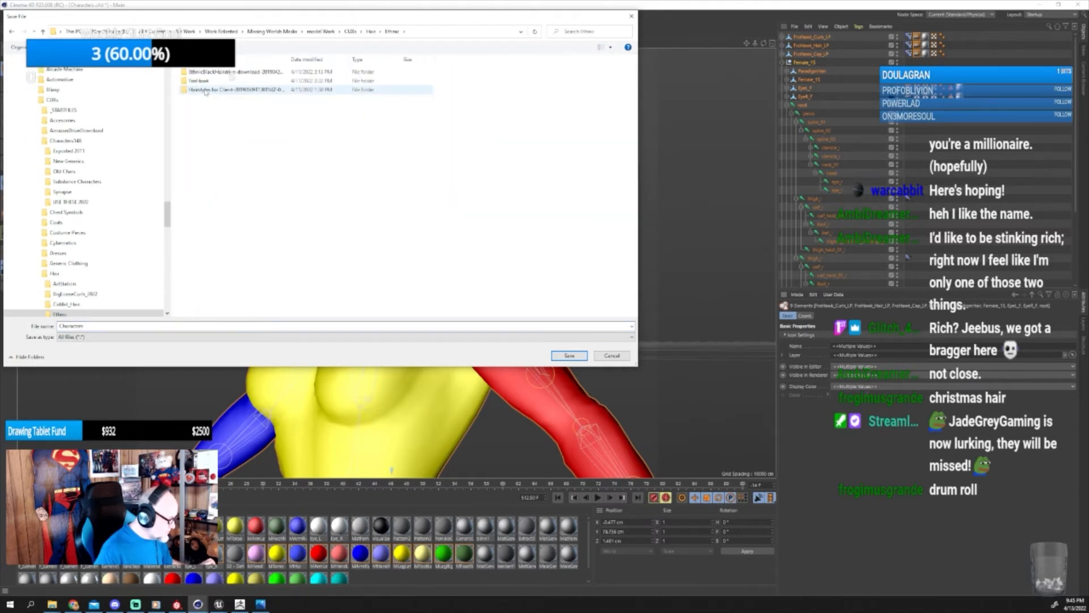
double_click(203, 81)
double_click(203, 72)
double_click(200, 72)
left_click(200, 72)
left_click(569, 355)
left_click(569, 302)
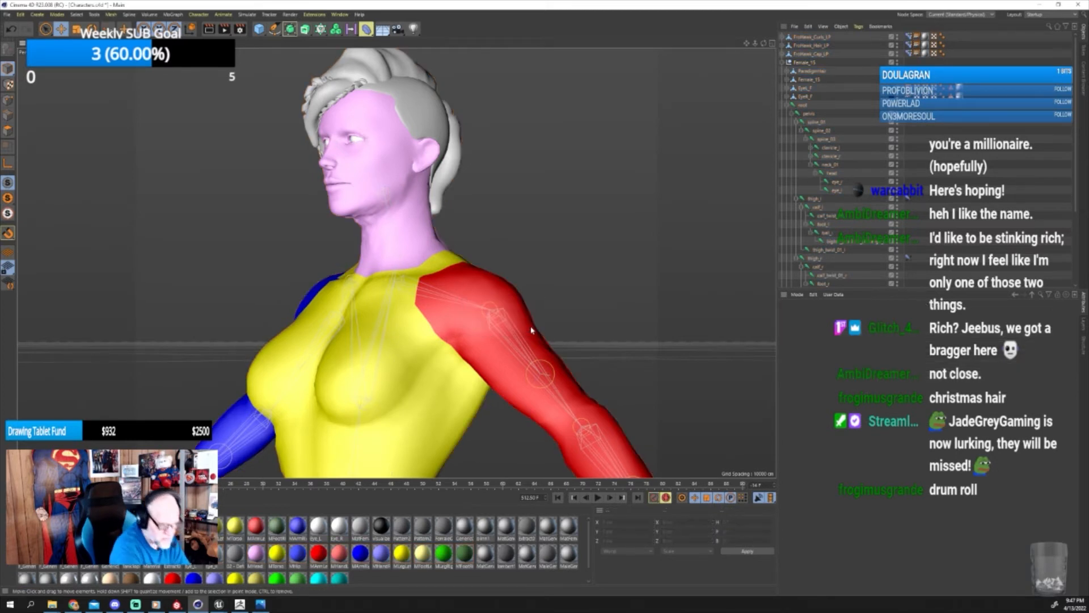
Start an FBX export of only FroHawk_Curls_LP, FroHawk_Hair_LP, FroHawk_Cap_LP and the rig's root joint.
left_click(798, 38)
left_click(801, 46, "ctrl")
left_click(802, 55, "ctrl")
left_click(802, 110, "ctrl")
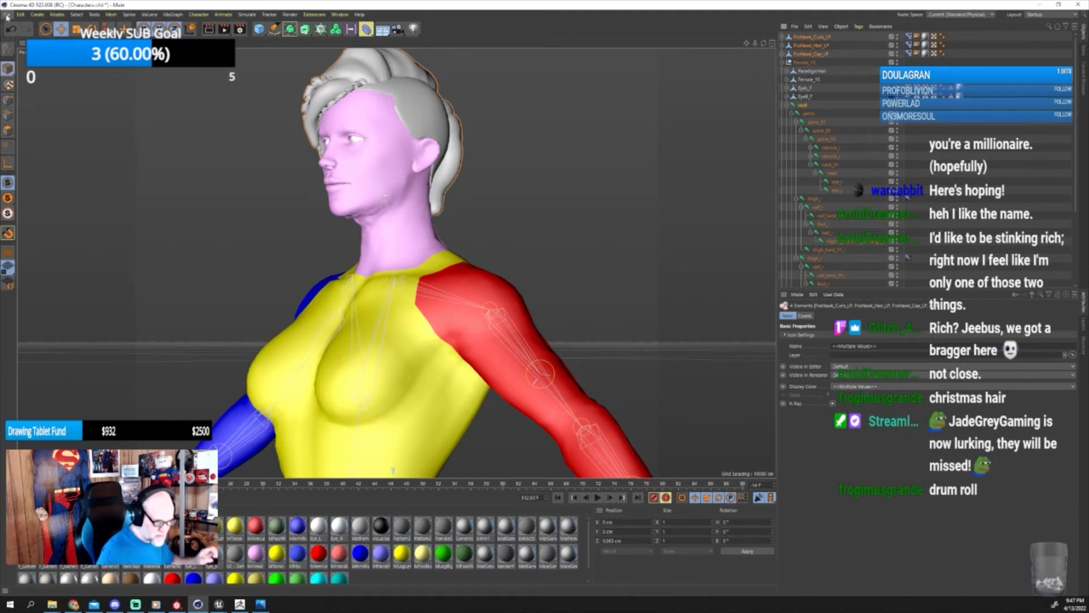
left_click(6, 15)
mouse_move(81, 186)
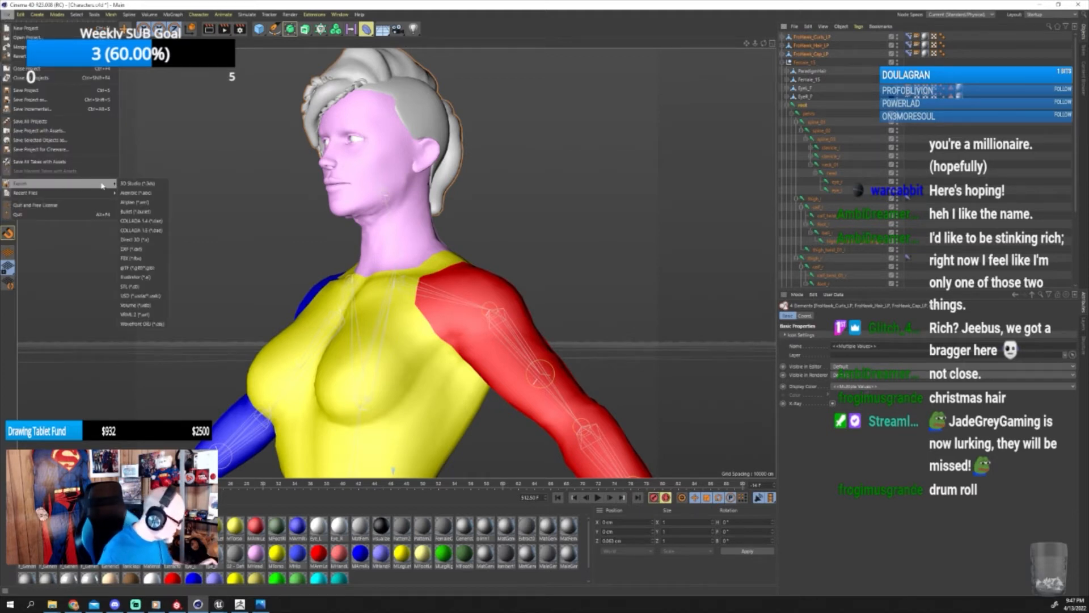
left_click(133, 257)
left_click(117, 367)
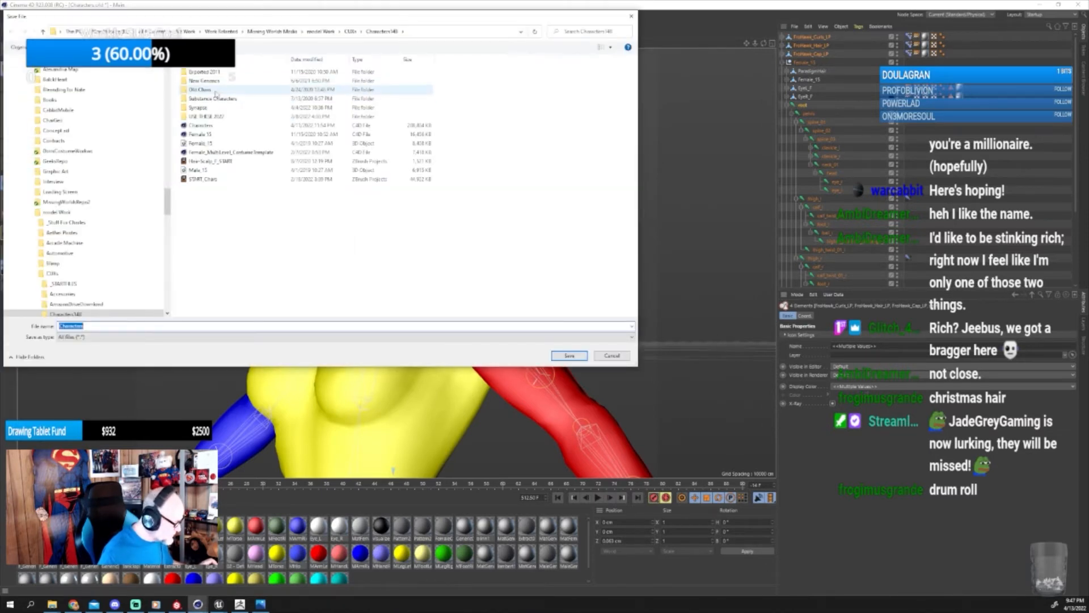
Overwrite FroHawk_F_LP in the female FroHawk folder with the export of the three hair pieces and root joint.
left_click(350, 31)
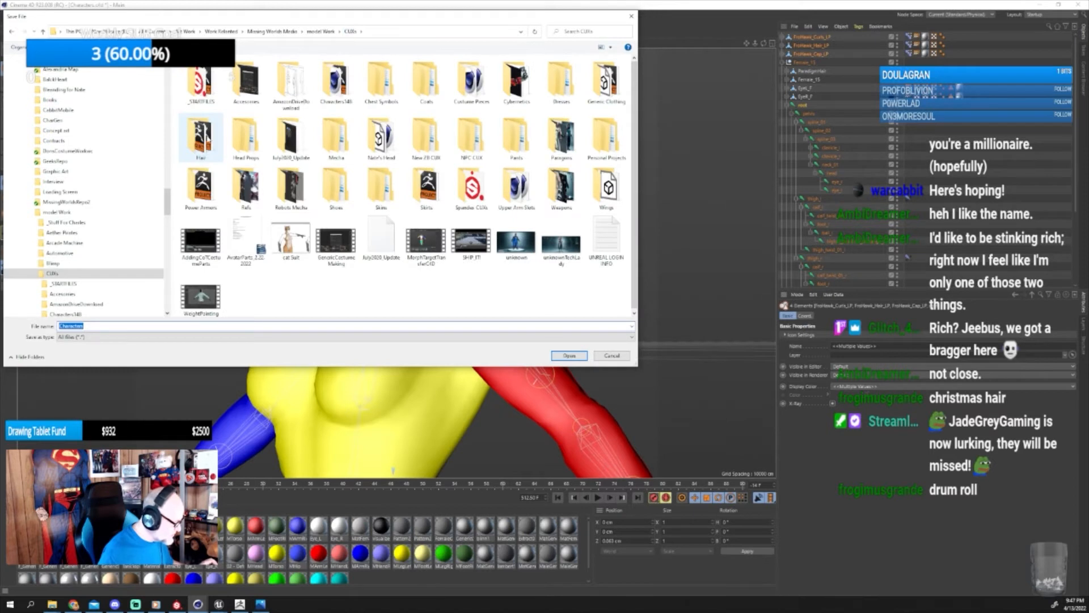
double_click(204, 139)
double_click(199, 99)
left_click(200, 81)
double_click(200, 81)
double_click(200, 72)
double_click(199, 72)
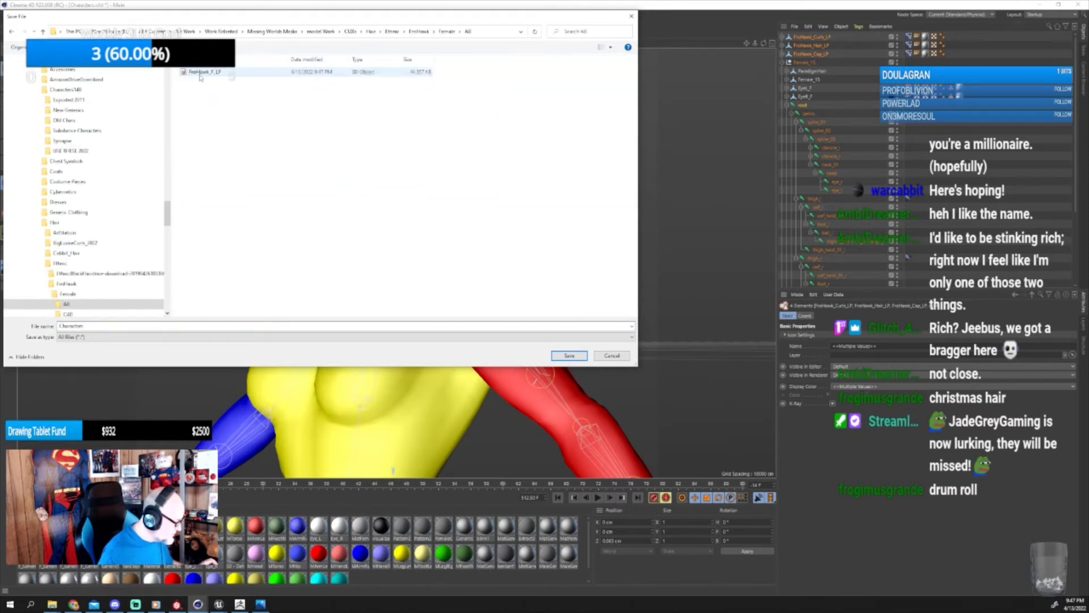
left_click(200, 72)
left_click(569, 355)
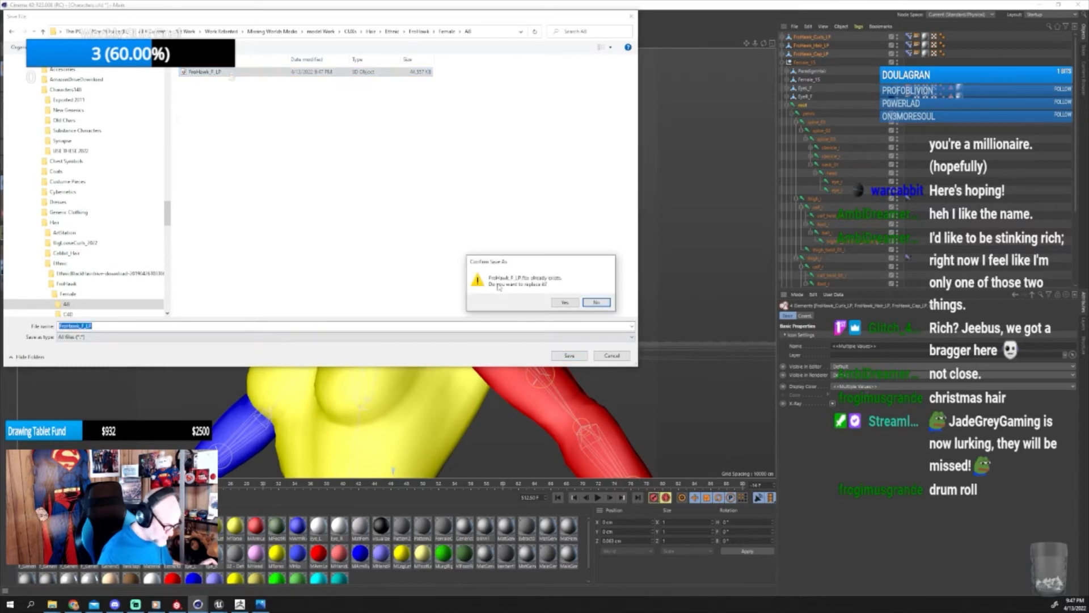
left_click(564, 302)
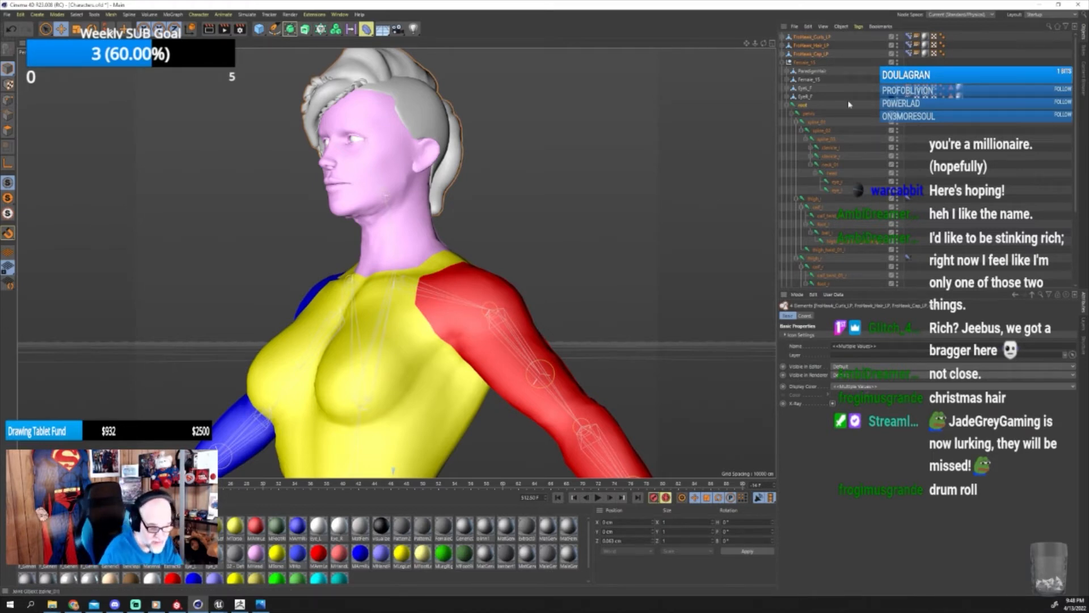
Switch to Unreal Engine and save the current FroHawk character in the character creator.
left_click(1040, 5)
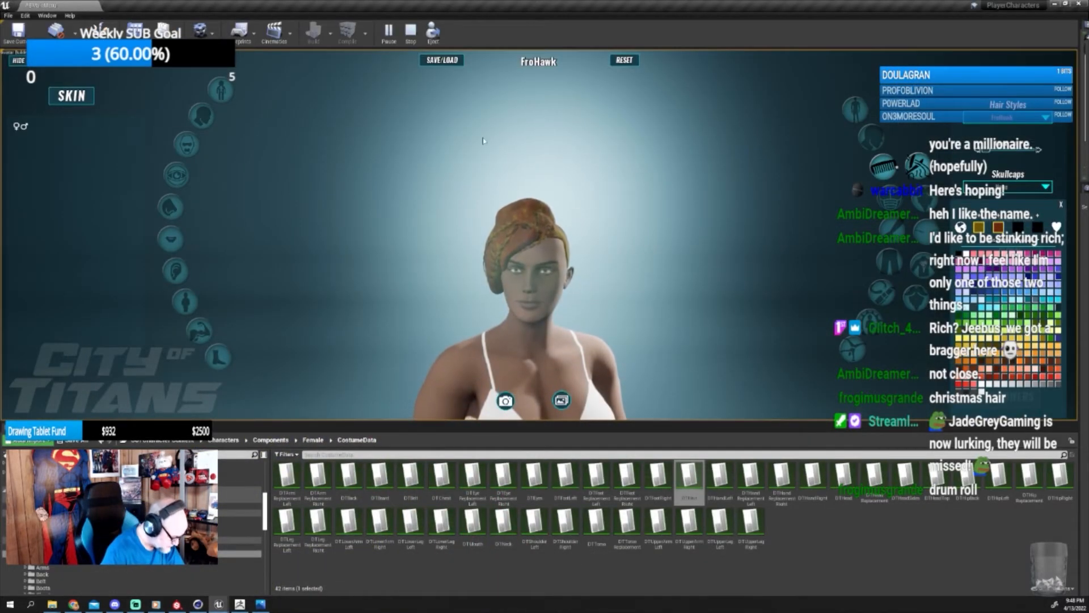
left_click(442, 60)
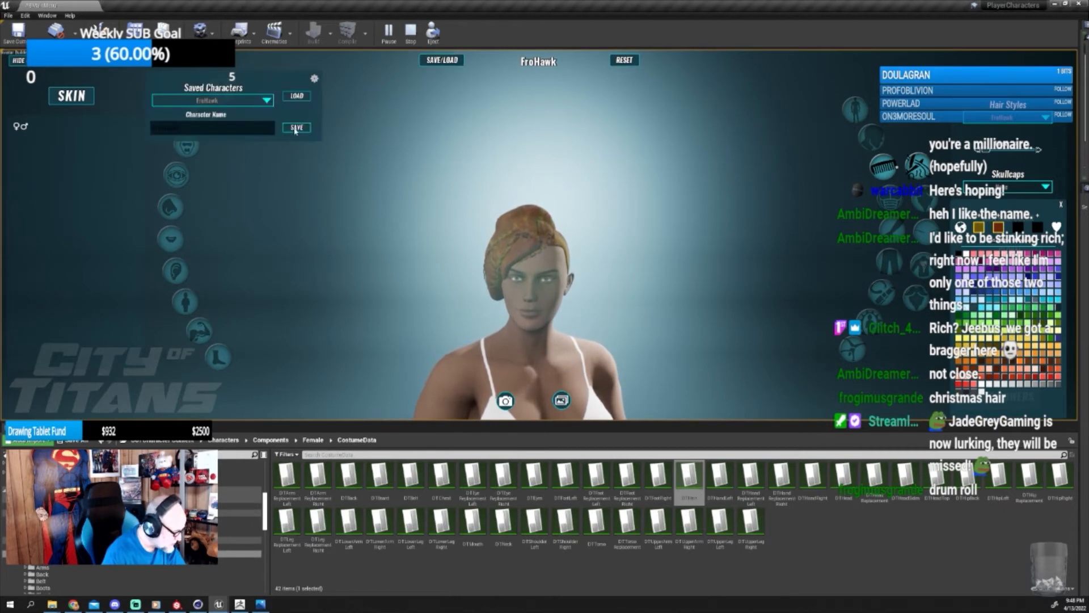
left_click(296, 130)
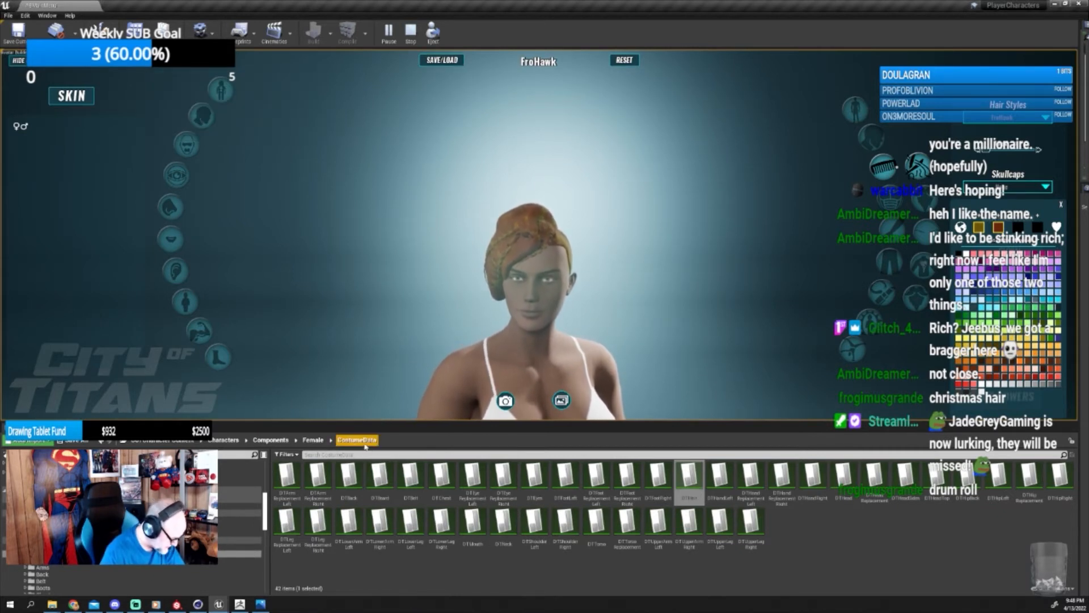
Open the female CostumeParts/Hair/FroHawk content folder.
left_click(313, 439)
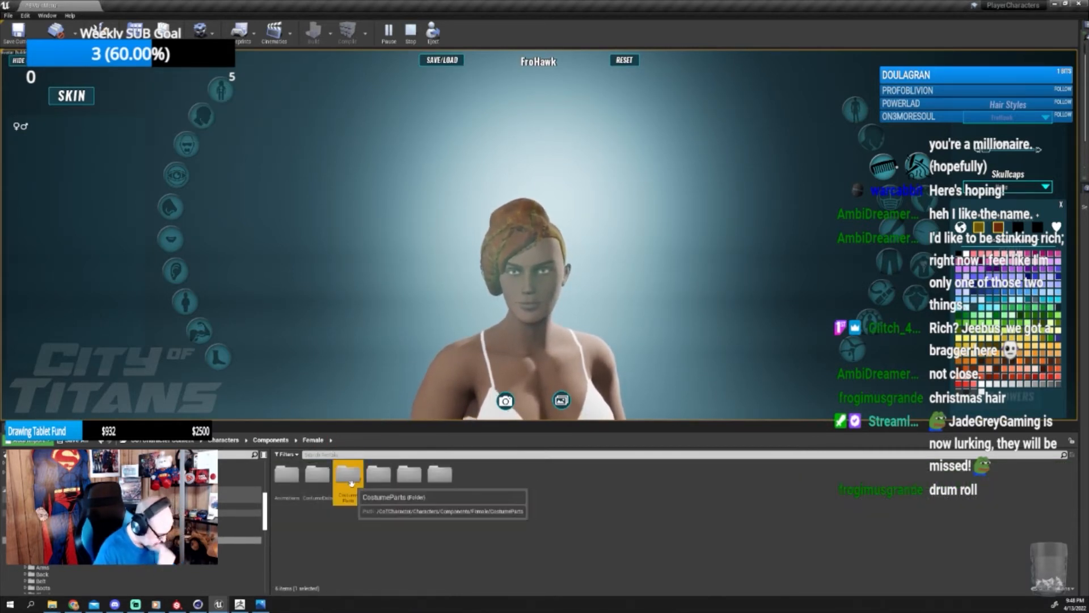
double_click(363, 468)
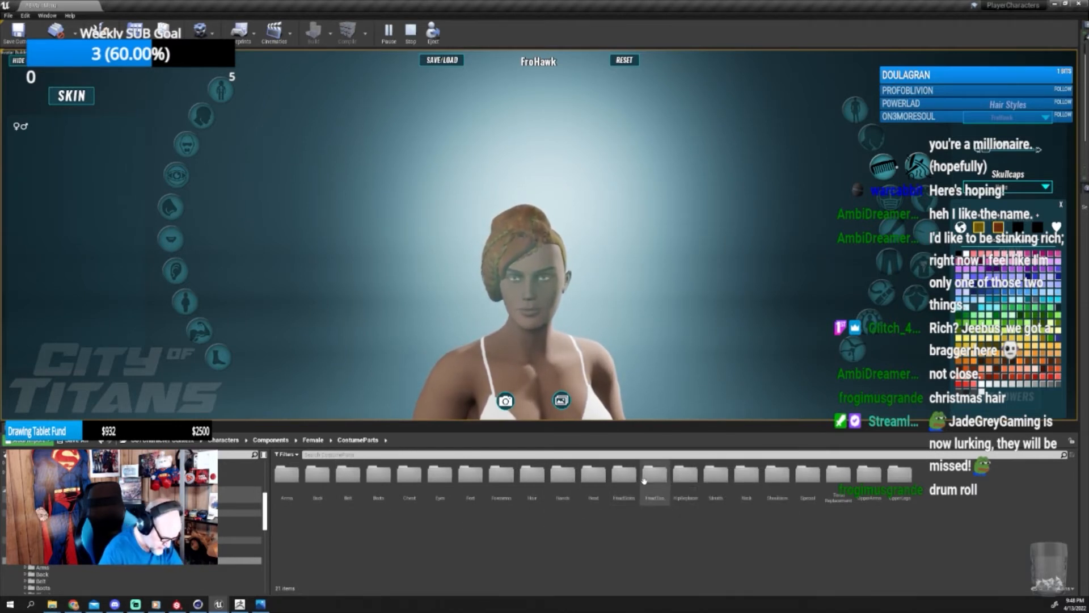
left_click(531, 479)
double_click(531, 479)
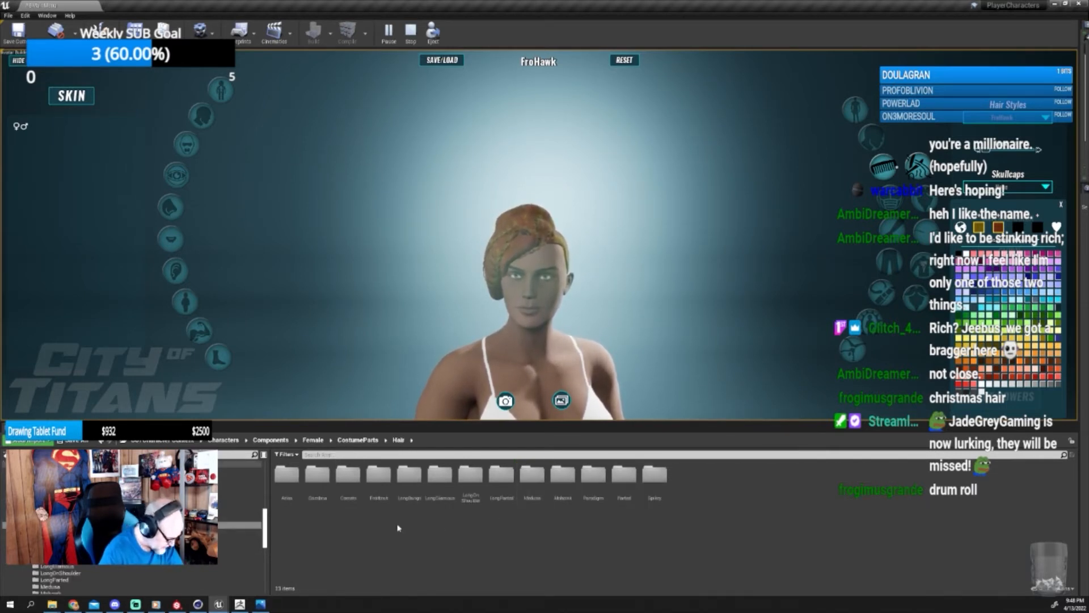
double_click(379, 476)
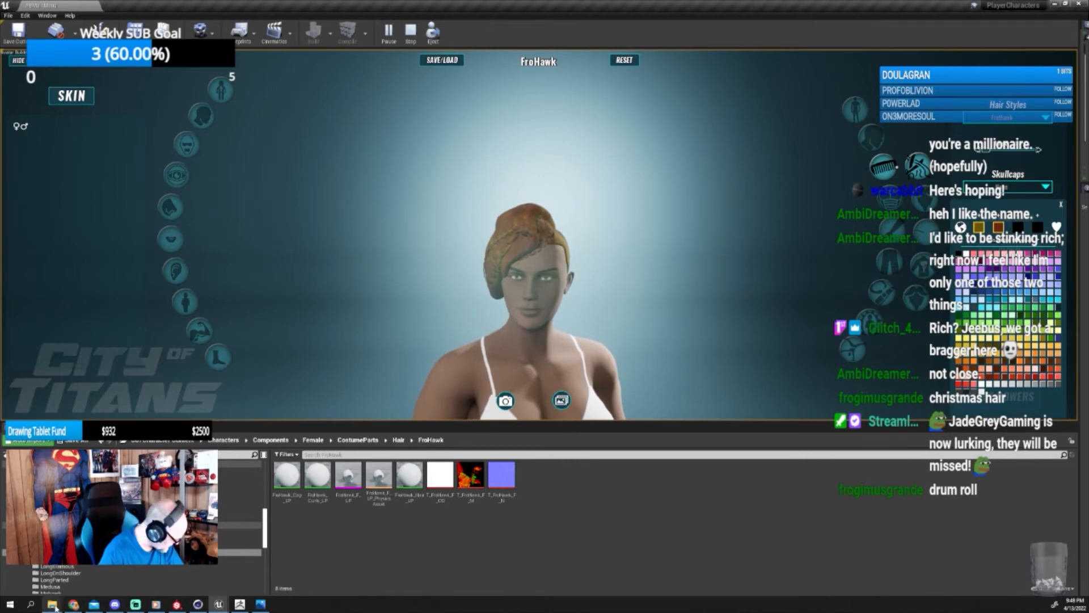
Reimport the exported FroHawk_F_LP file into the FroHawk content folder, accepting the proposed material matching.
mouse_move(51, 605)
left_click(202, 574)
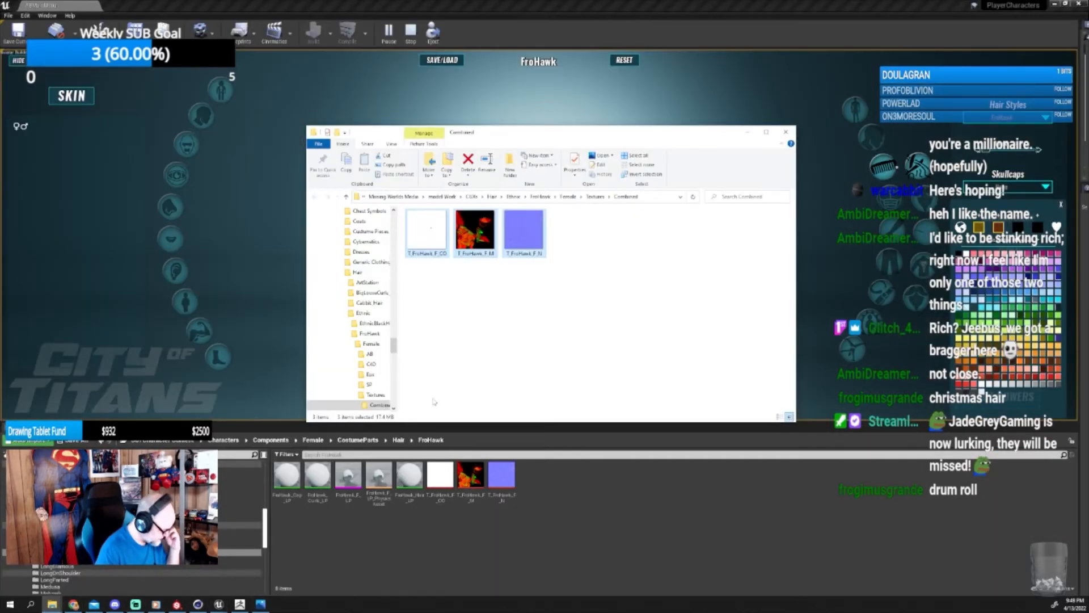
left_click(540, 197)
double_click(431, 228)
double_click(431, 225)
left_click_drag(431, 225, 643, 535)
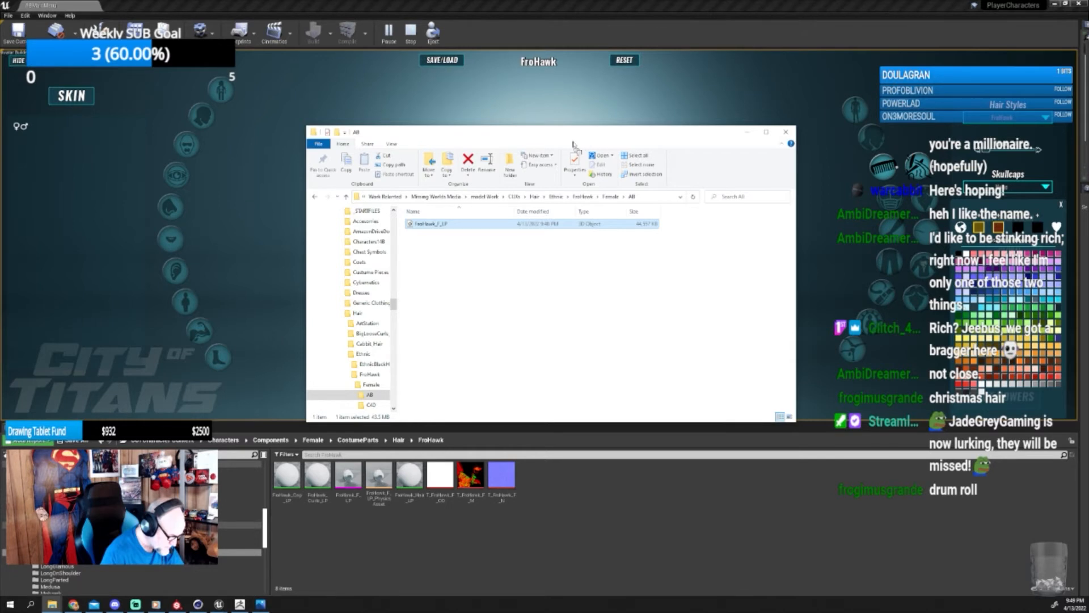
left_click(589, 489)
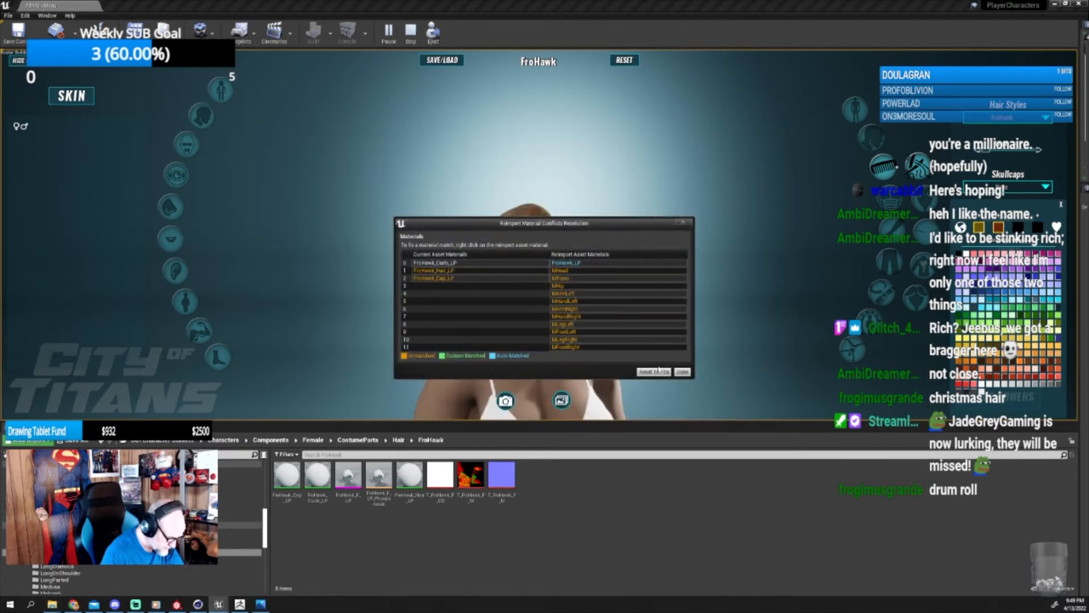
left_click(683, 373)
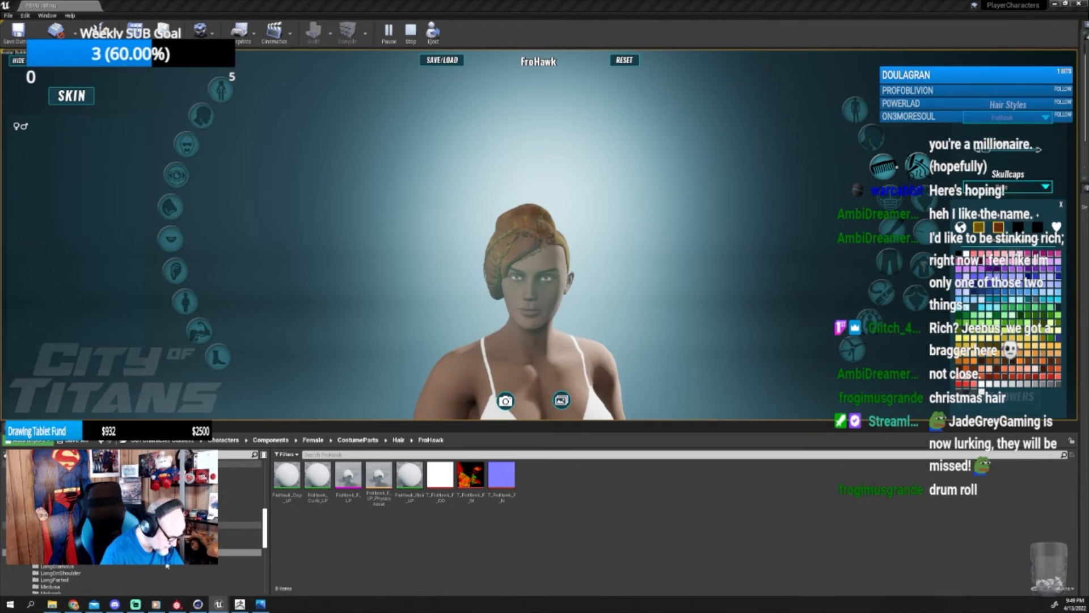
Stop the running play session and check the details of the exported FroHawk_F_LP file in its folder.
left_click(52, 604)
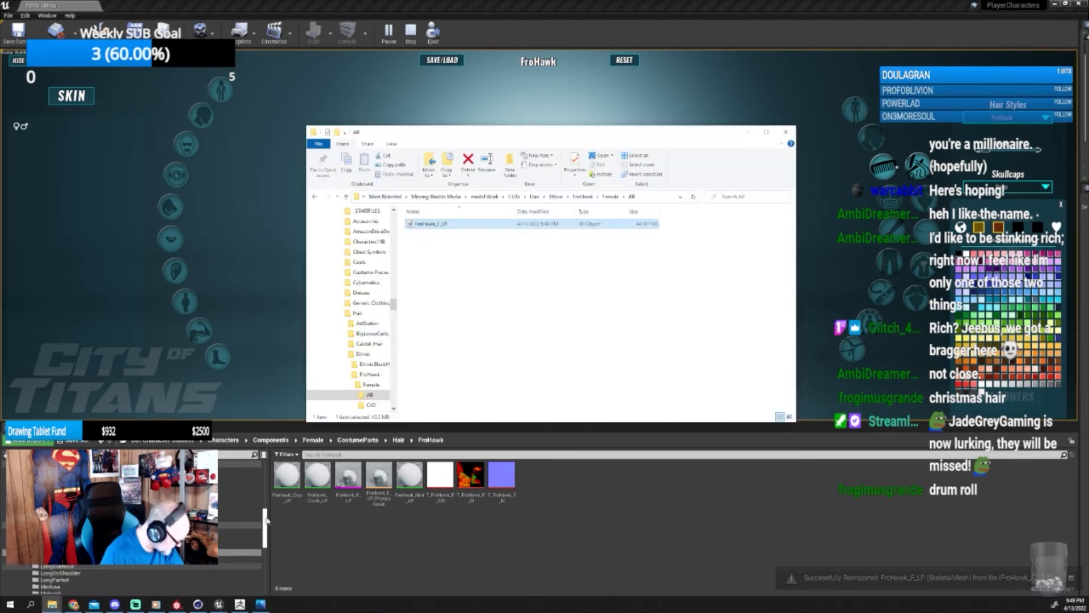
left_click_drag(514, 142, 471, 236)
left_click(411, 34)
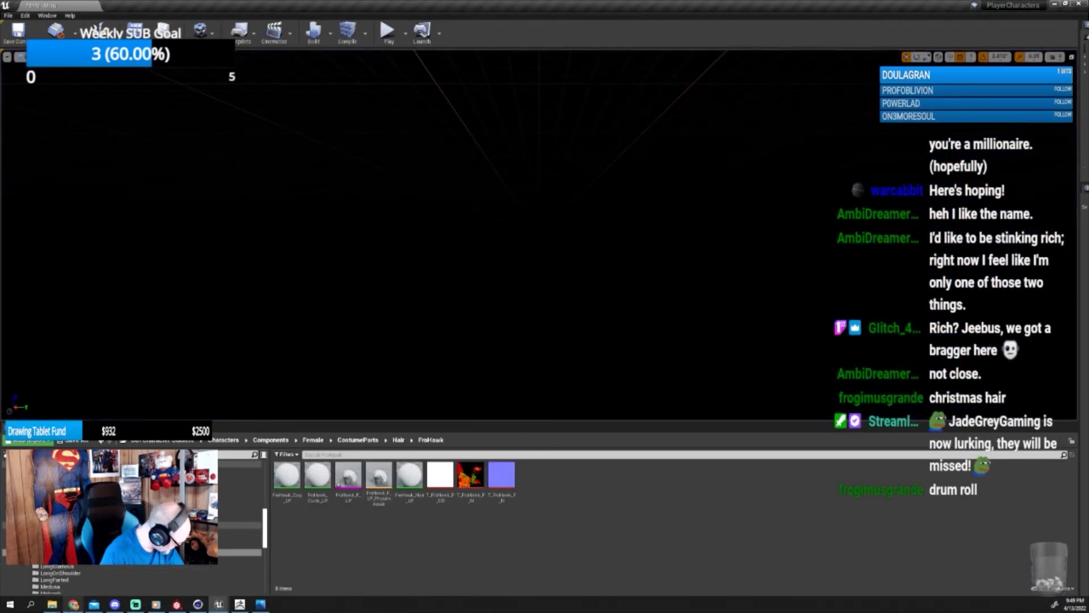
key("alt+Tab")
left_click_drag(464, 236, 647, 122)
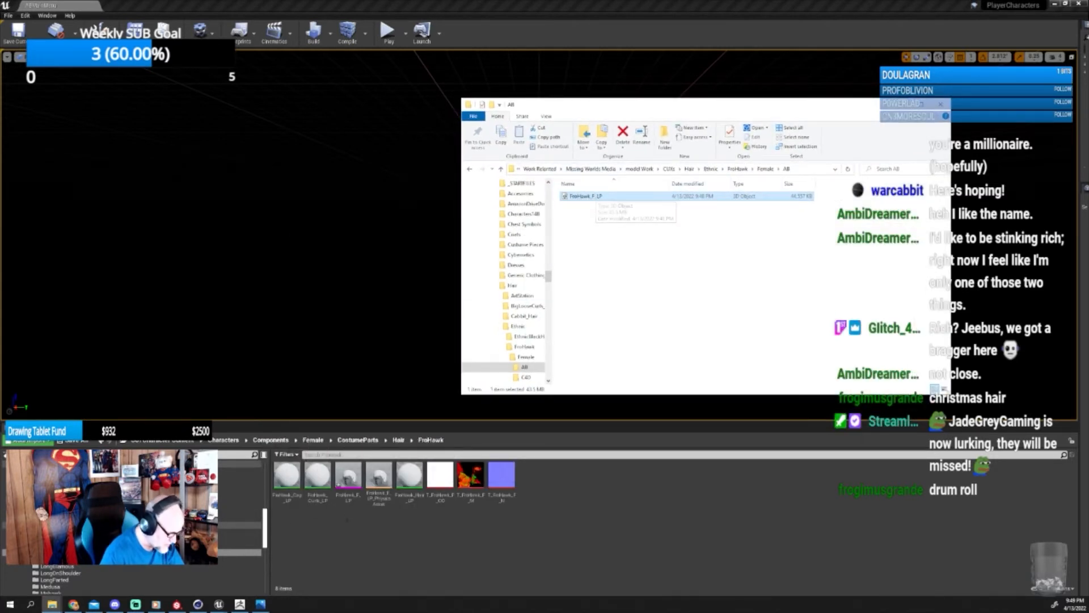
left_click(902, 108)
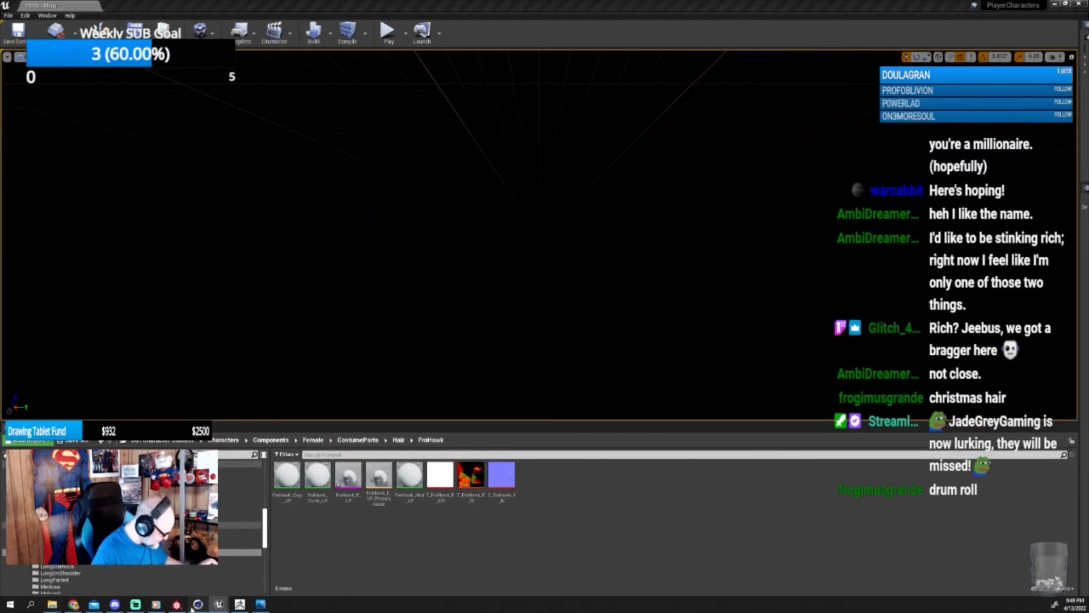
Switch to Cinema 4D and select the FroHawk Curls, Hair and Cap meshes together with the root joint.
left_click(197, 603)
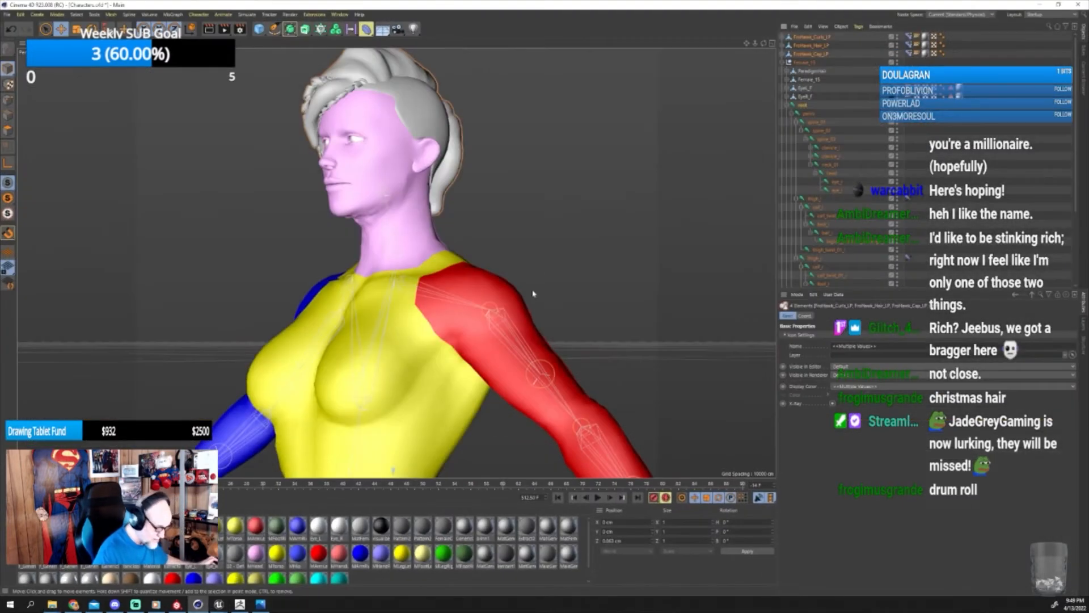
left_click(803, 38)
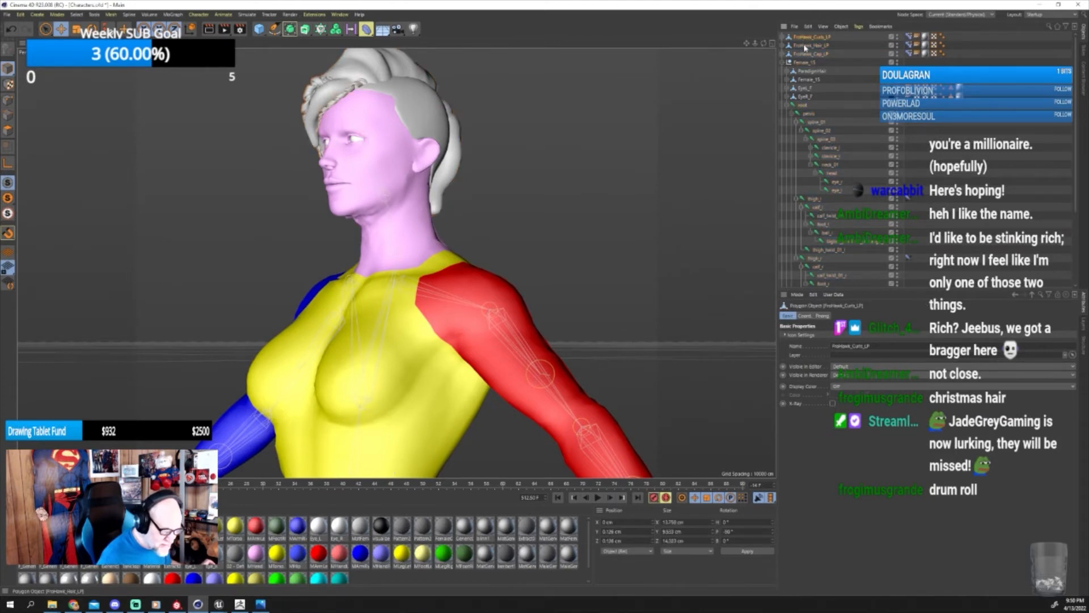
left_click(805, 45, "ctrl")
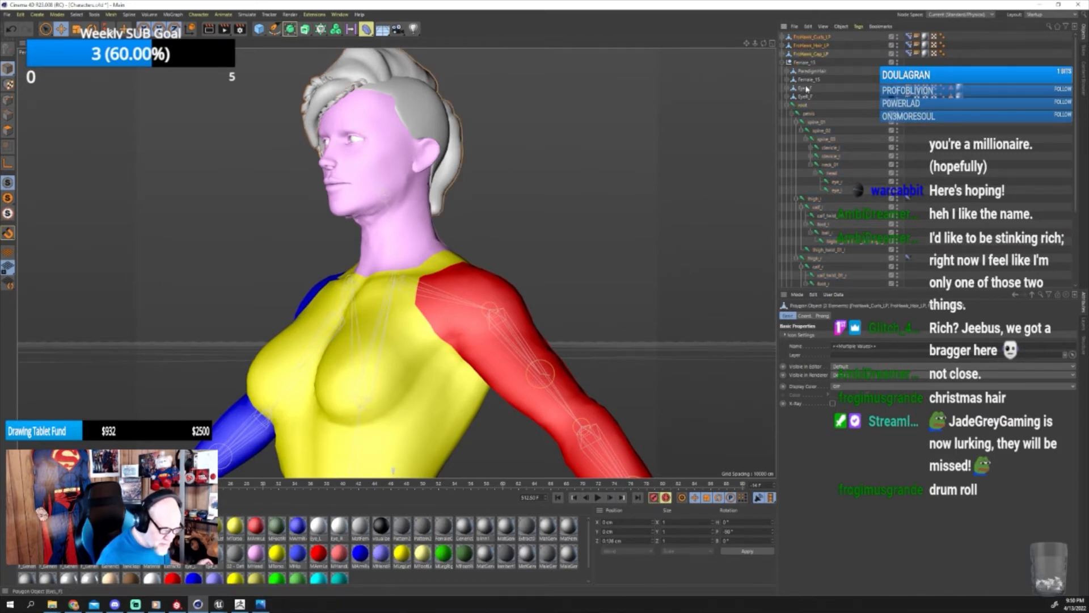
left_click(804, 105, "ctrl")
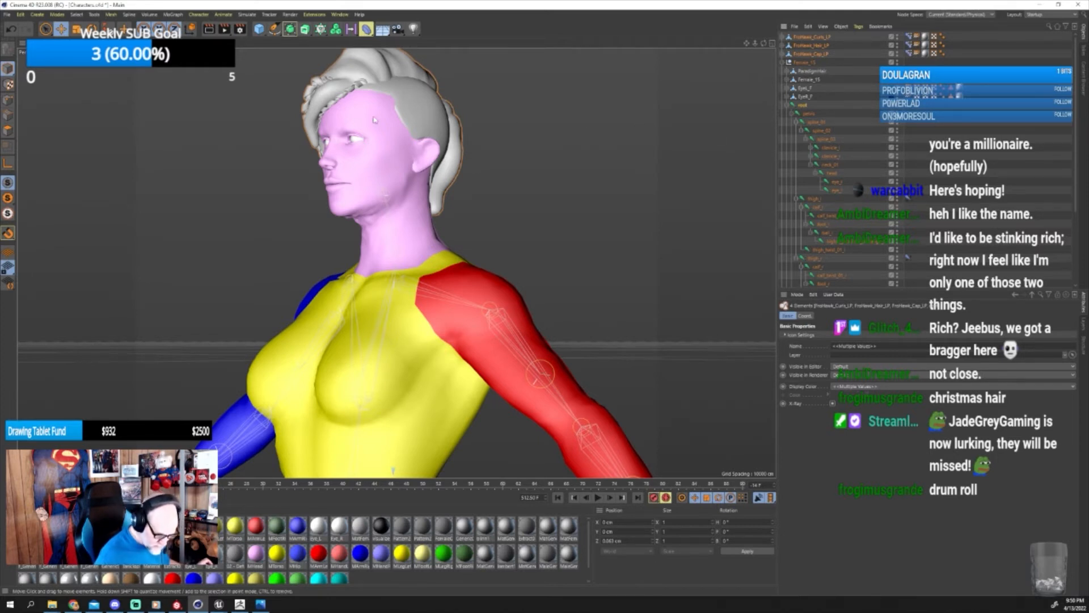
left_click(7, 15)
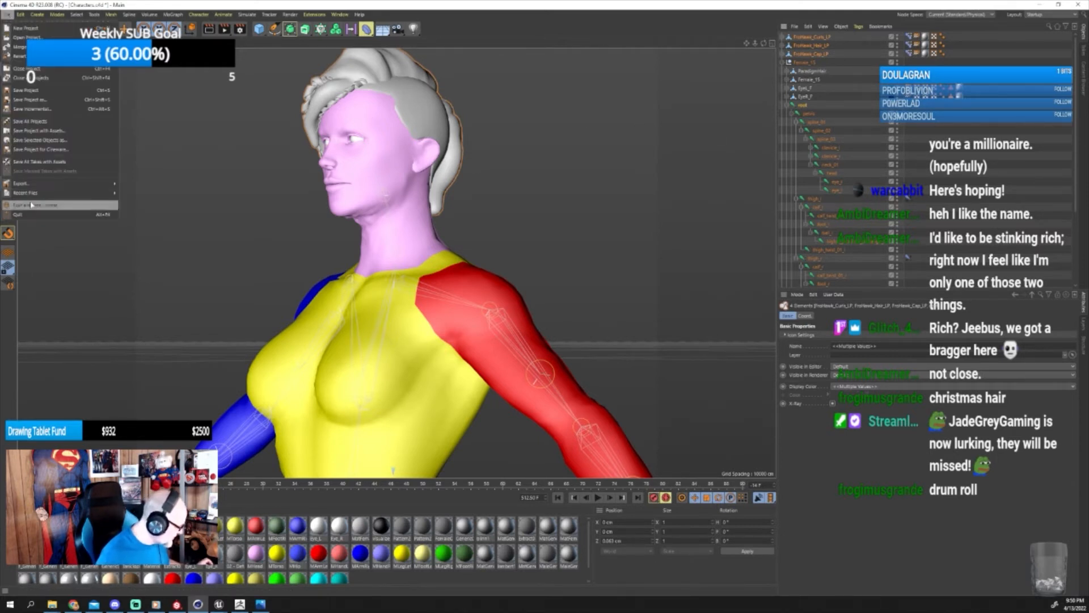
mouse_move(22, 183)
left_click(136, 267)
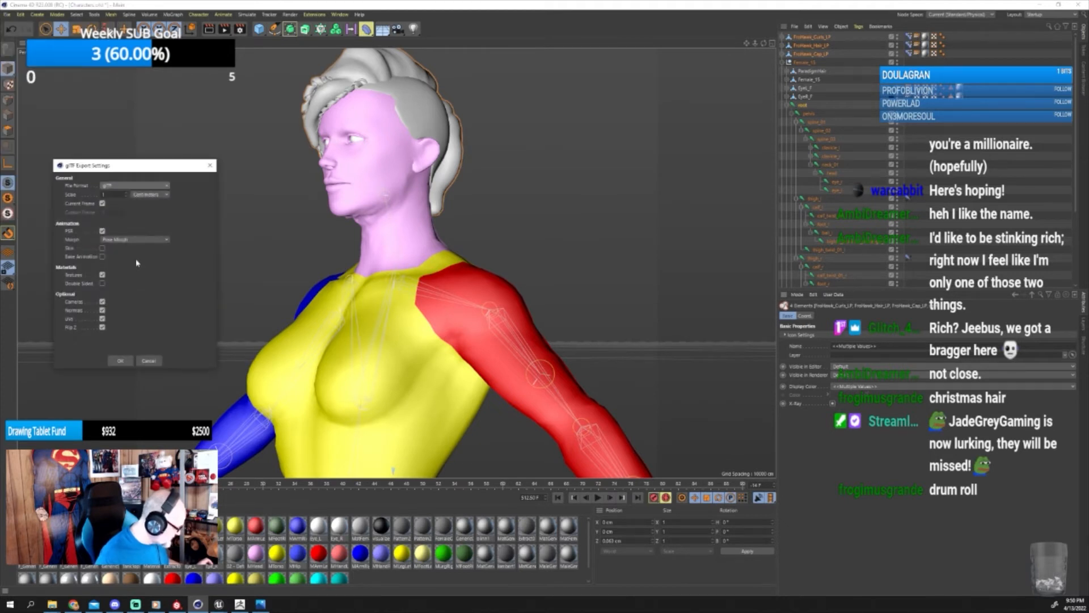
left_click(210, 165)
Start an FBX export of the scene, accepting the current export settings.
left_click(7, 15)
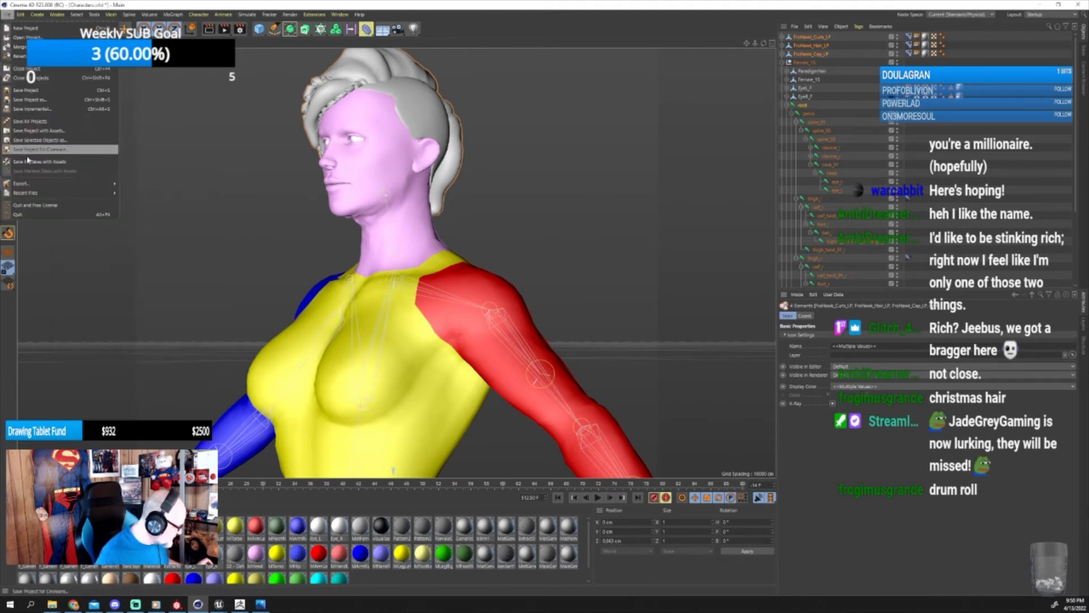
mouse_move(23, 183)
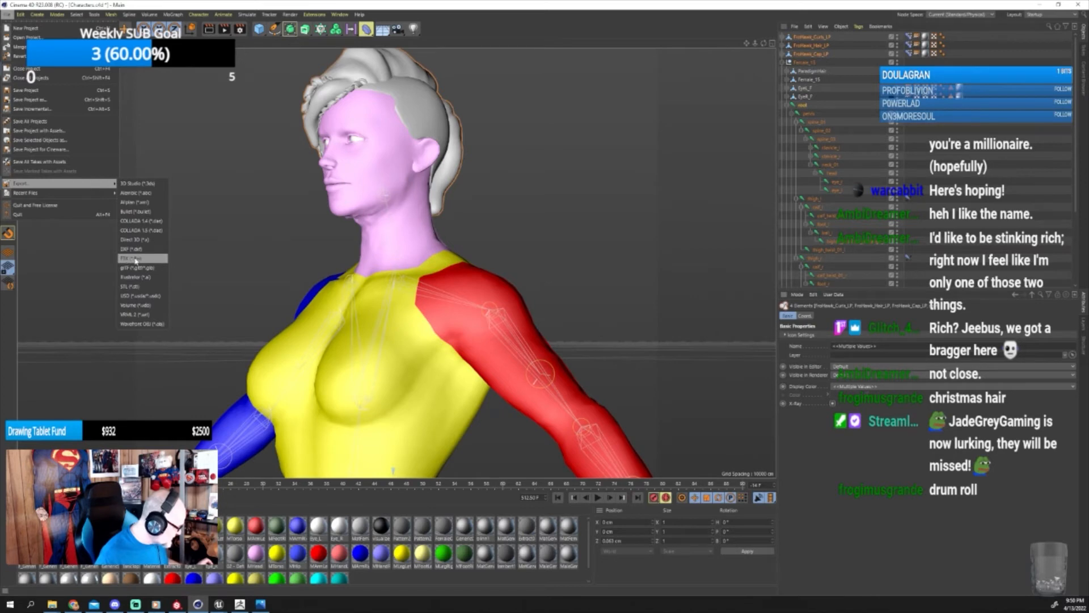
left_click(136, 259)
left_click(119, 367)
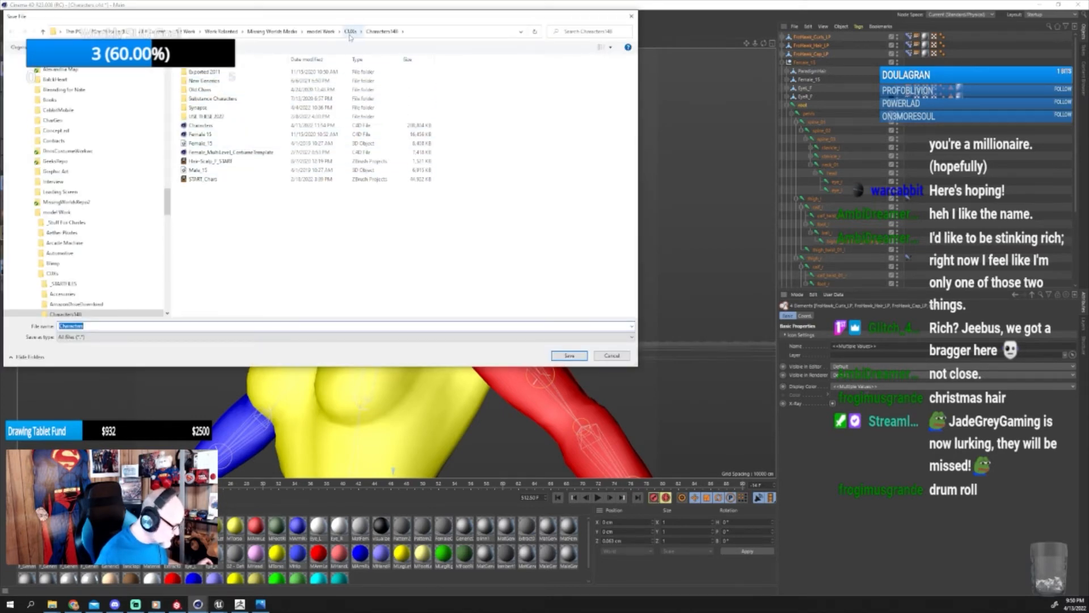
Save the FBX export over the existing FroHawk_F_LP file in the female FroHawk hair folder.
left_click(350, 32)
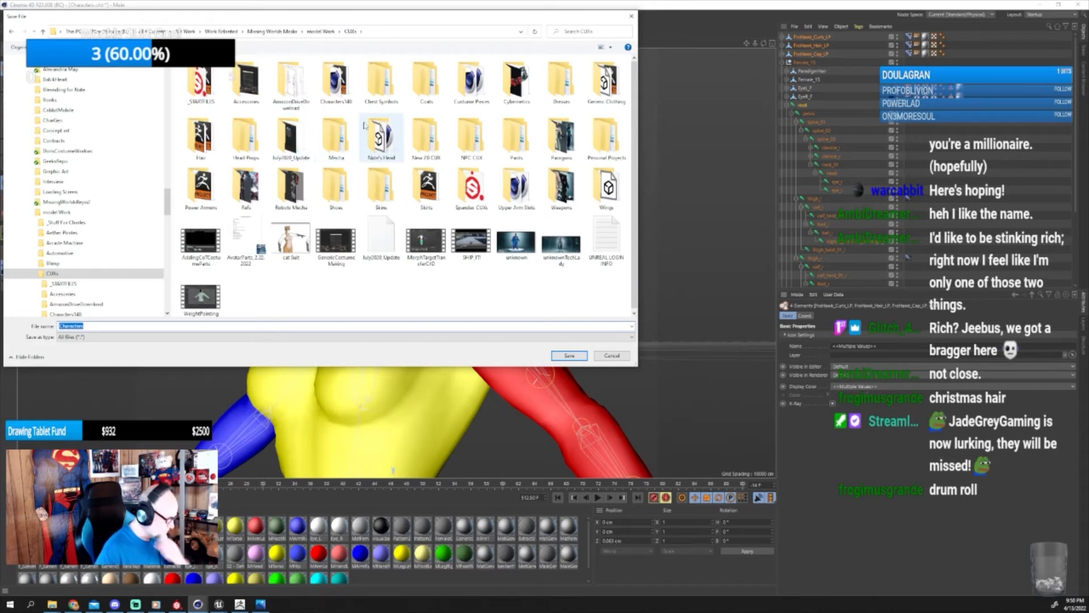
double_click(201, 136)
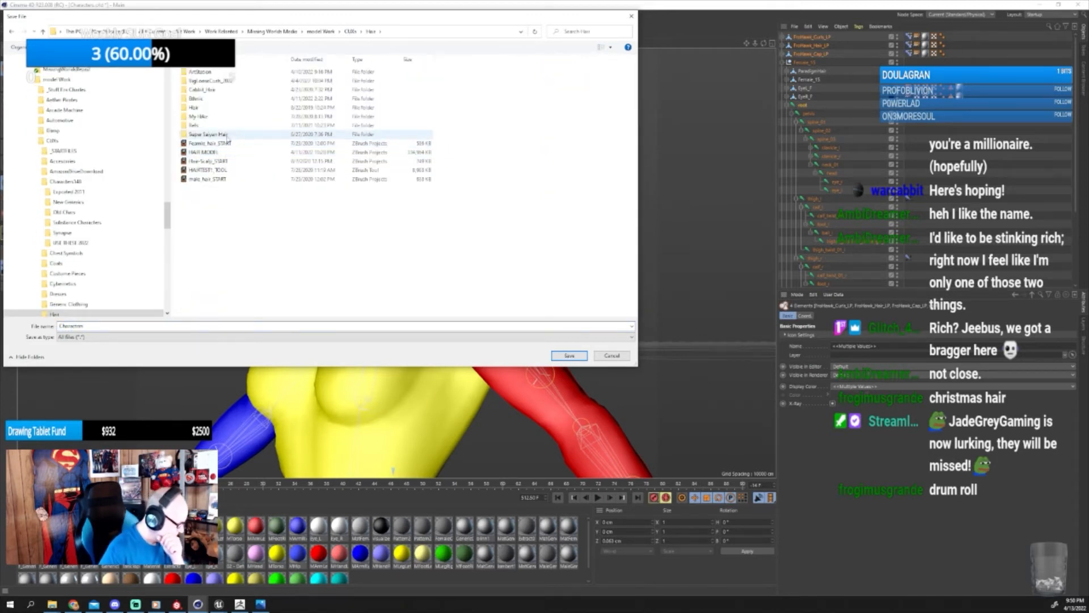
double_click(205, 98)
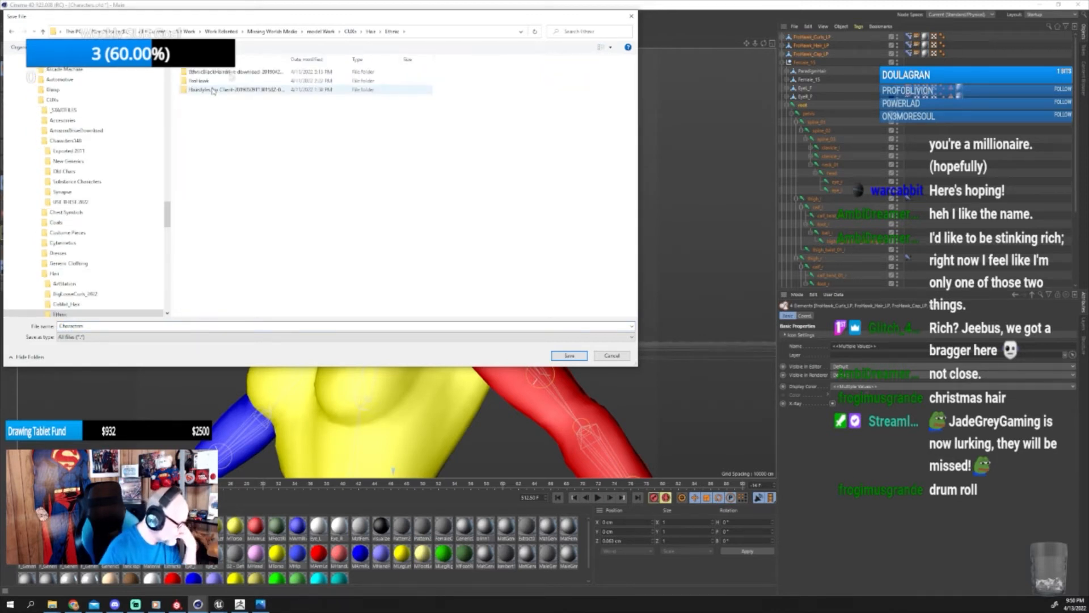
double_click(199, 81)
double_click(207, 72)
double_click(208, 72)
left_click(204, 72)
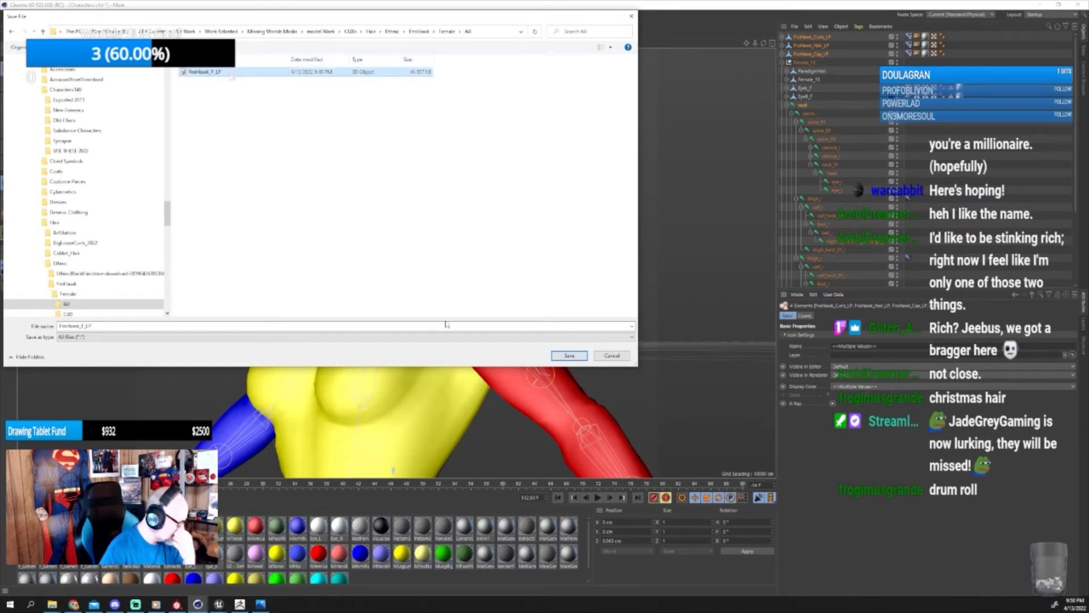
left_click(568, 356)
left_click(557, 303)
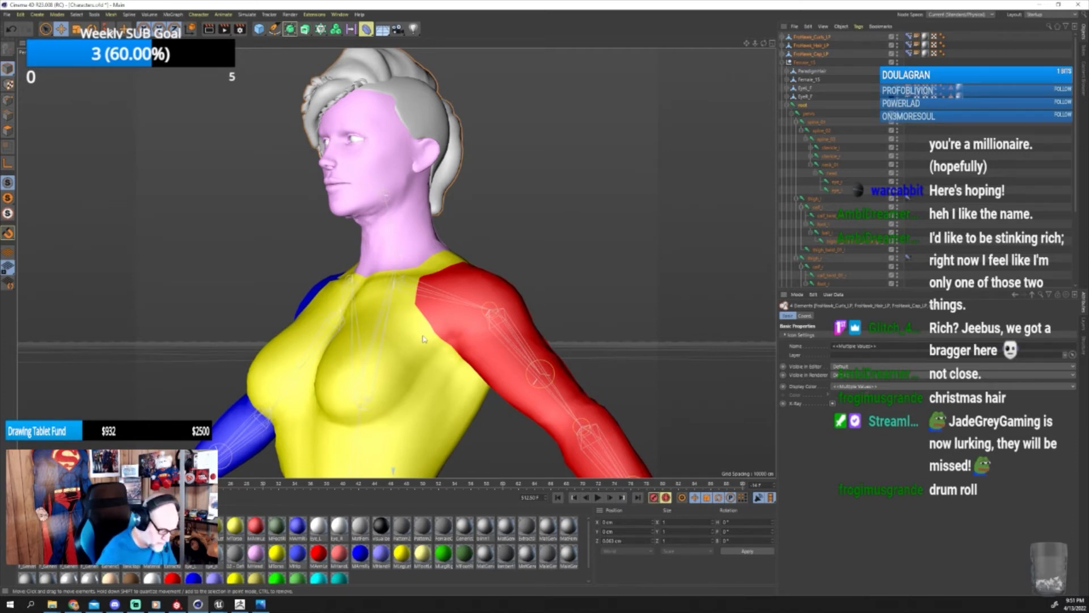
Delete the Weight tags from the FroHawk Curls, Hair and Cap meshes.
left_click(909, 37)
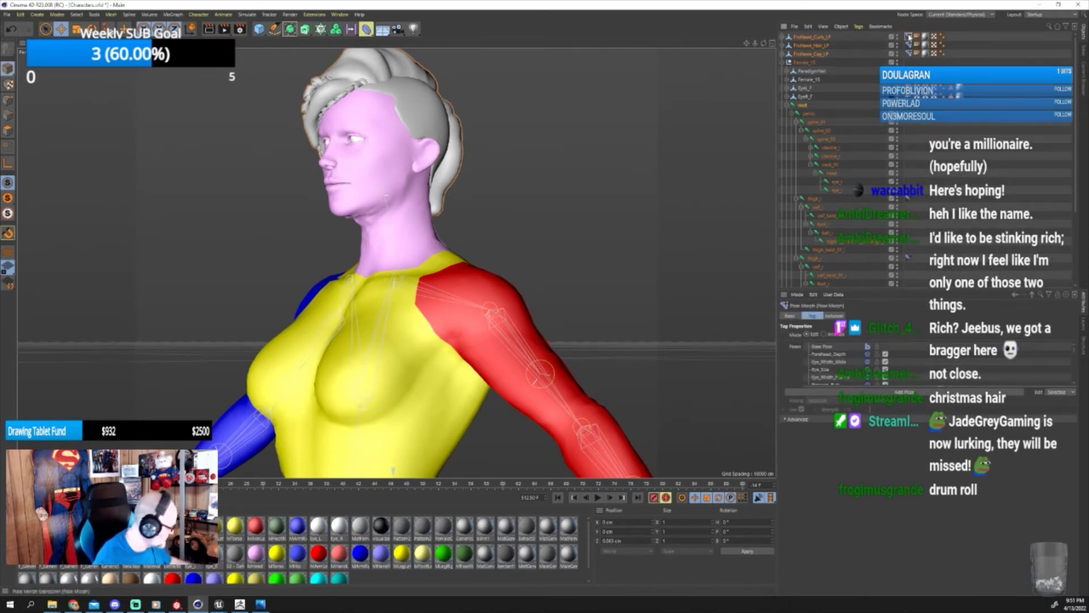
left_click(918, 37)
key("Delete")
left_click(916, 46)
key("Delete")
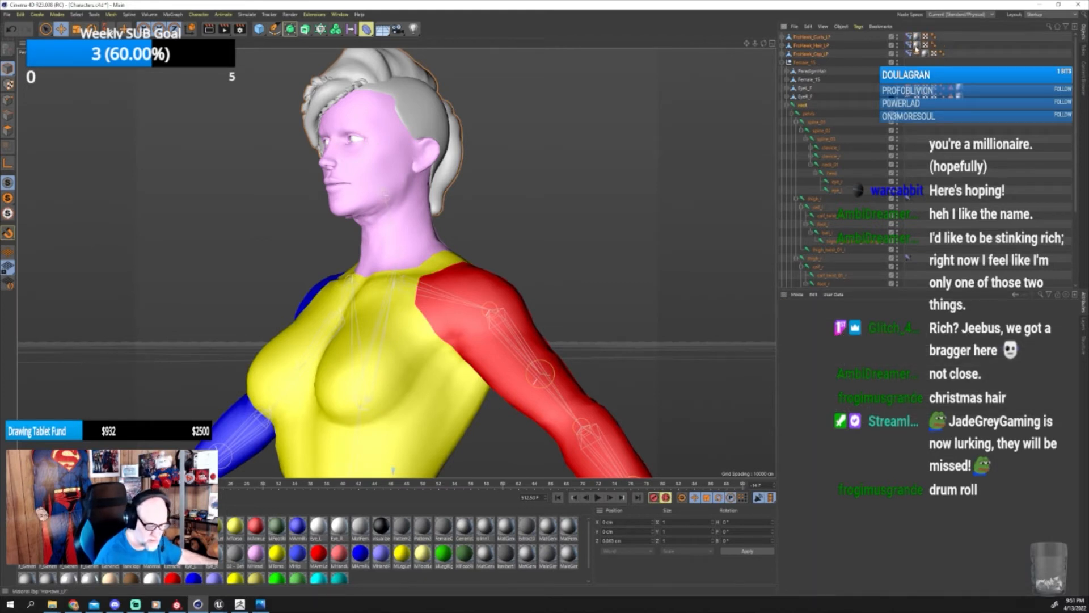
Bind the FroHawk_Curls_LP mesh to the head joint.
left_click(817, 38)
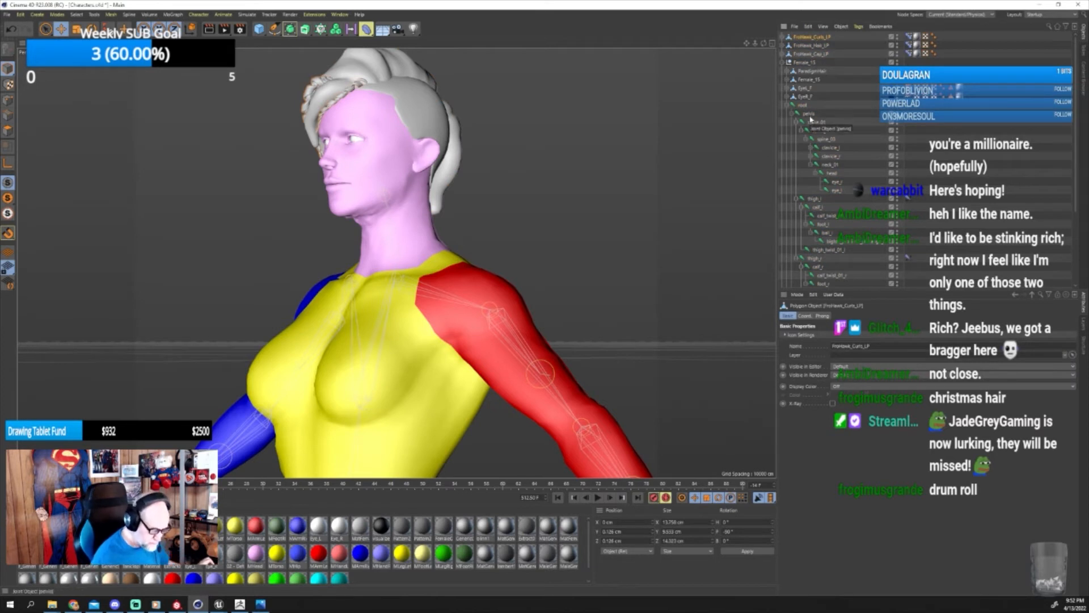
left_click(831, 173, "ctrl")
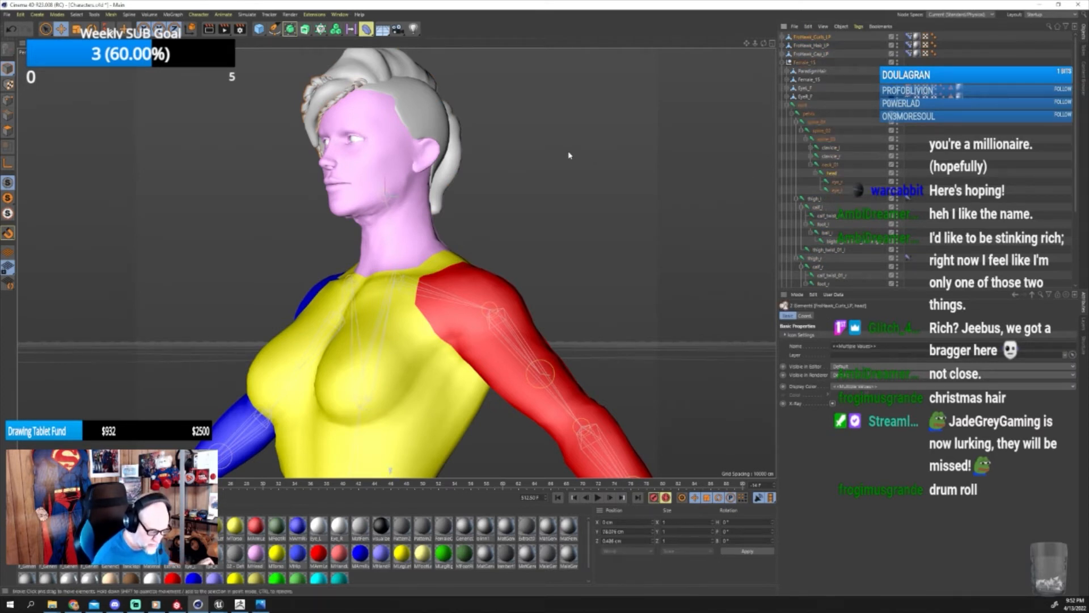
left_click(198, 14)
left_click(206, 109)
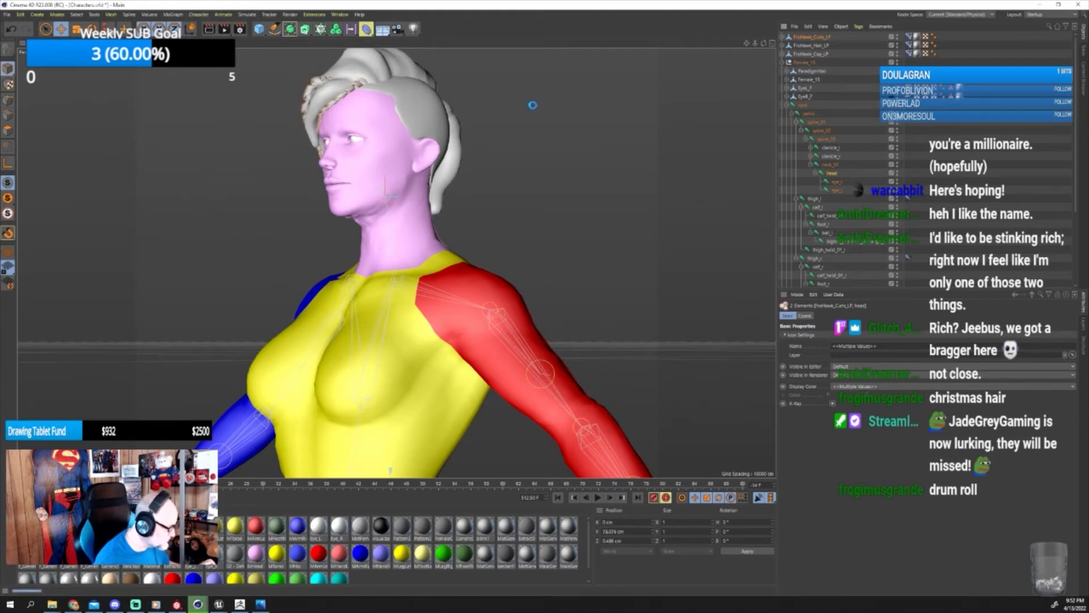
Bind the FroHawk_Hair_LP mesh to the root joint.
left_click(801, 47)
left_click(802, 105, "ctrl")
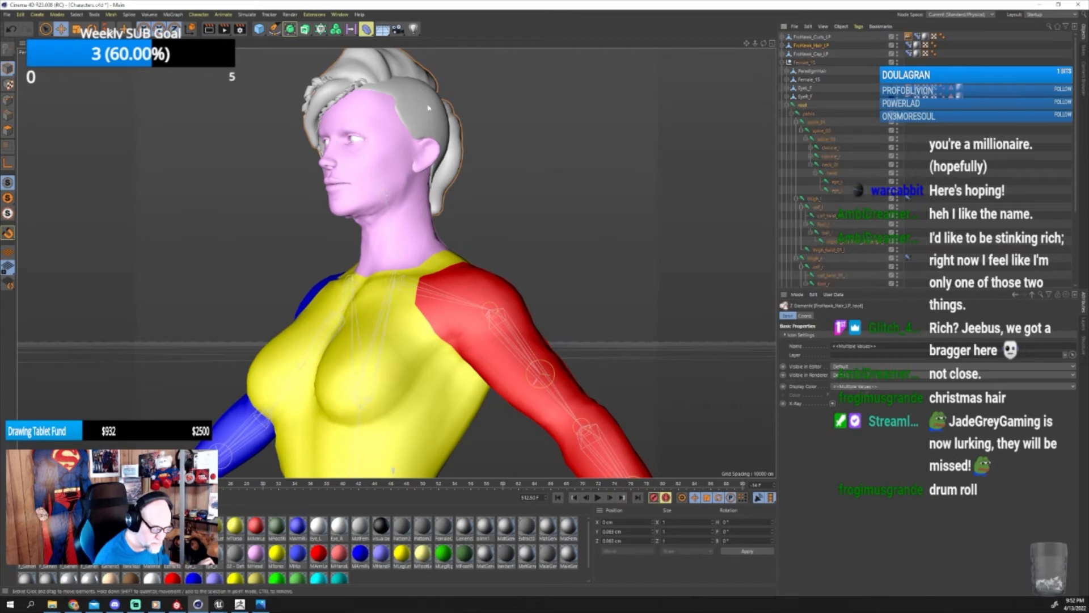
left_click(198, 15)
left_click(205, 108)
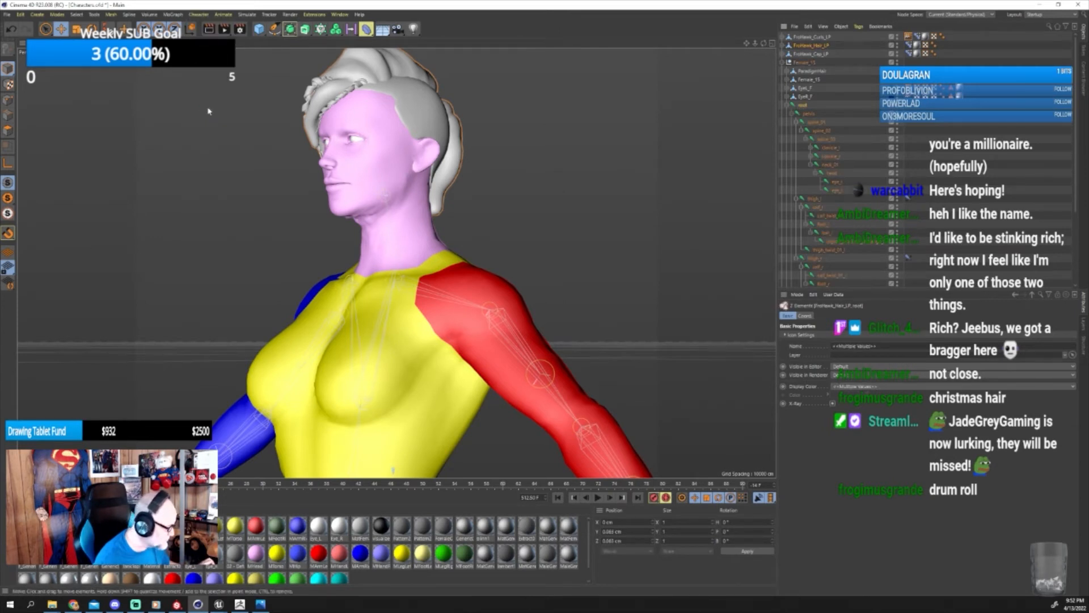
Bind the FroHawk_Cap_LP mesh to the head joint.
left_click(811, 54)
left_click(832, 173, "ctrl")
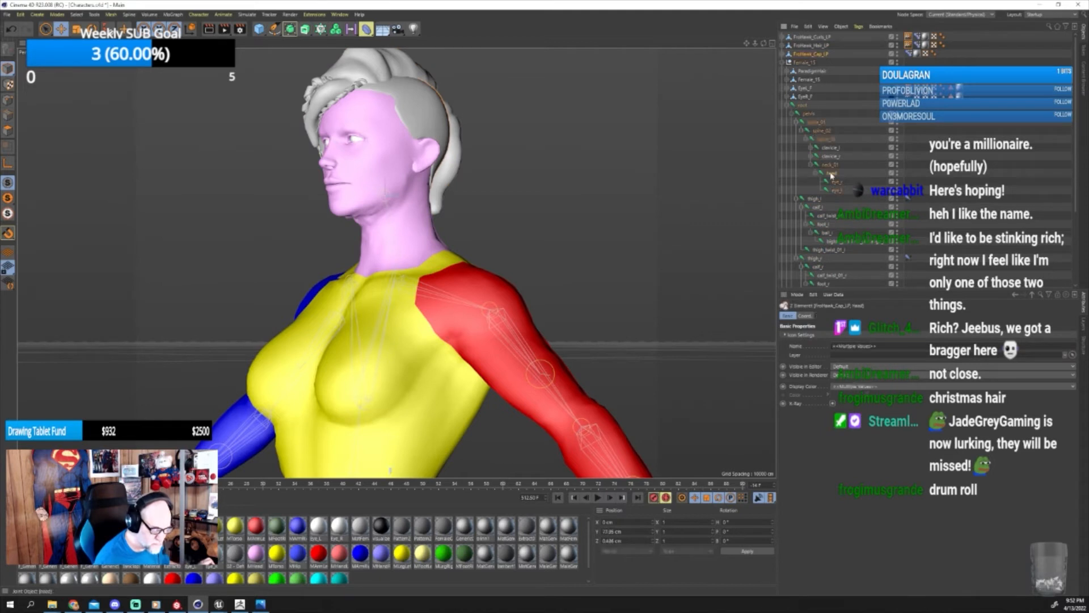
left_click(200, 15)
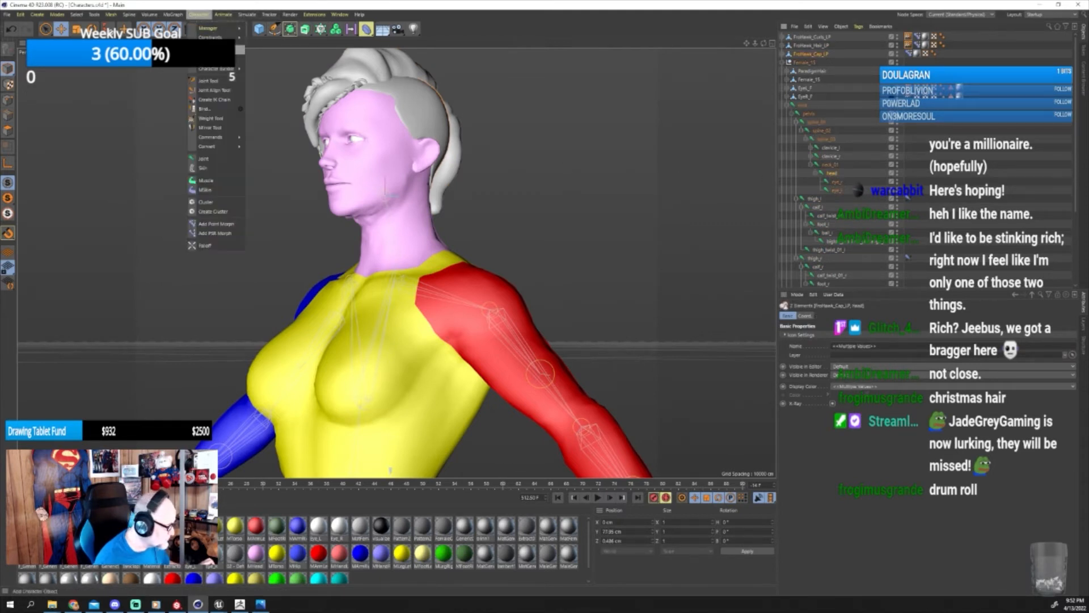
left_click(211, 111)
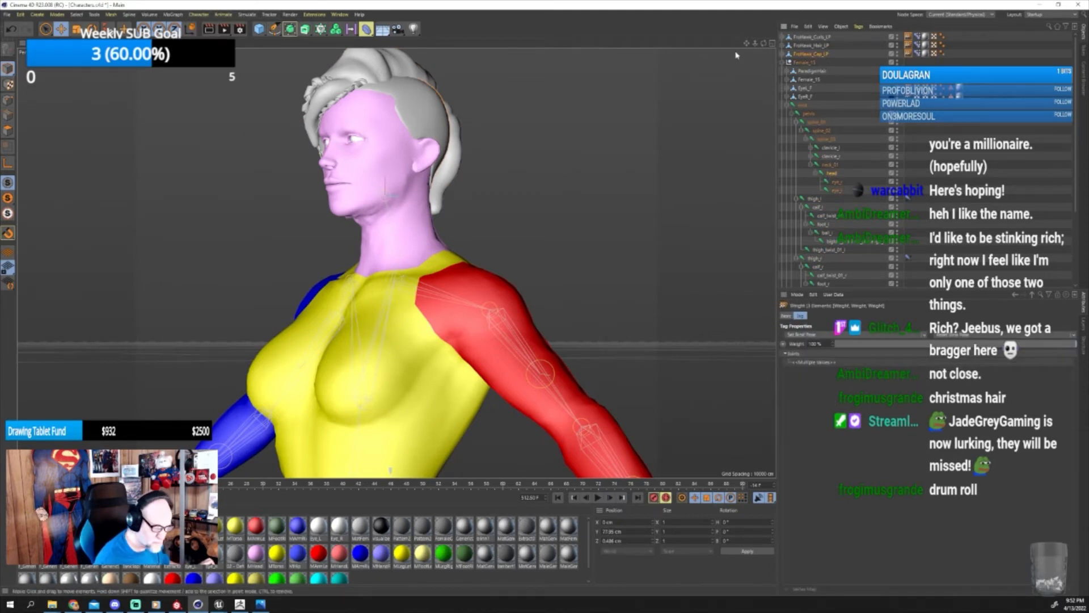
Select the three FroHawk meshes with the root joint and start an FBX export with the current settings.
left_click(799, 37)
left_click(802, 46, "ctrl")
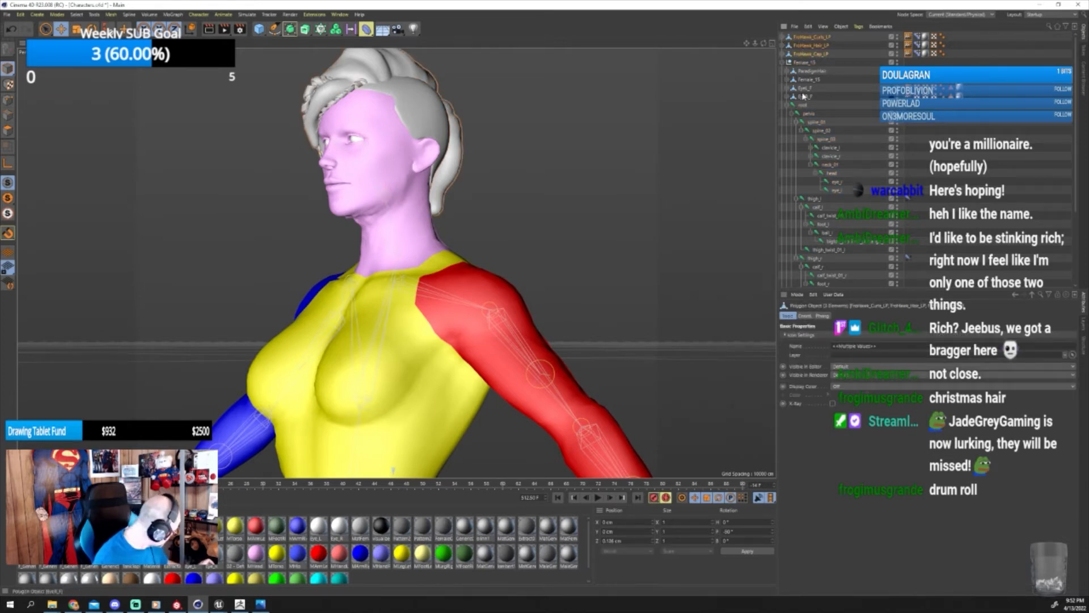
left_click(805, 38)
left_click(803, 54, "shift")
left_click(804, 106, "ctrl")
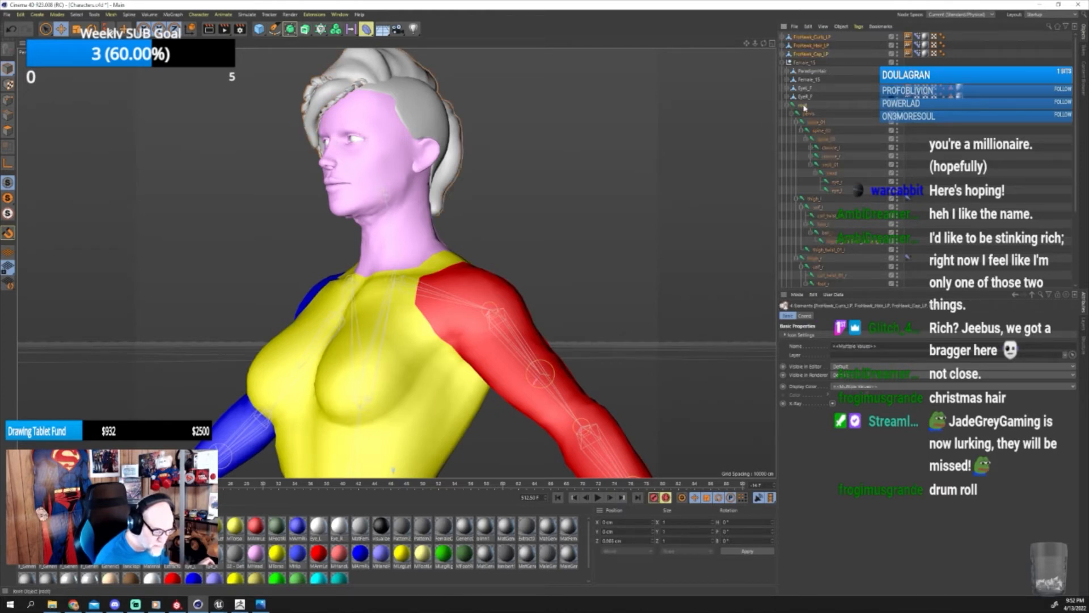
left_click(8, 15)
mouse_move(68, 183)
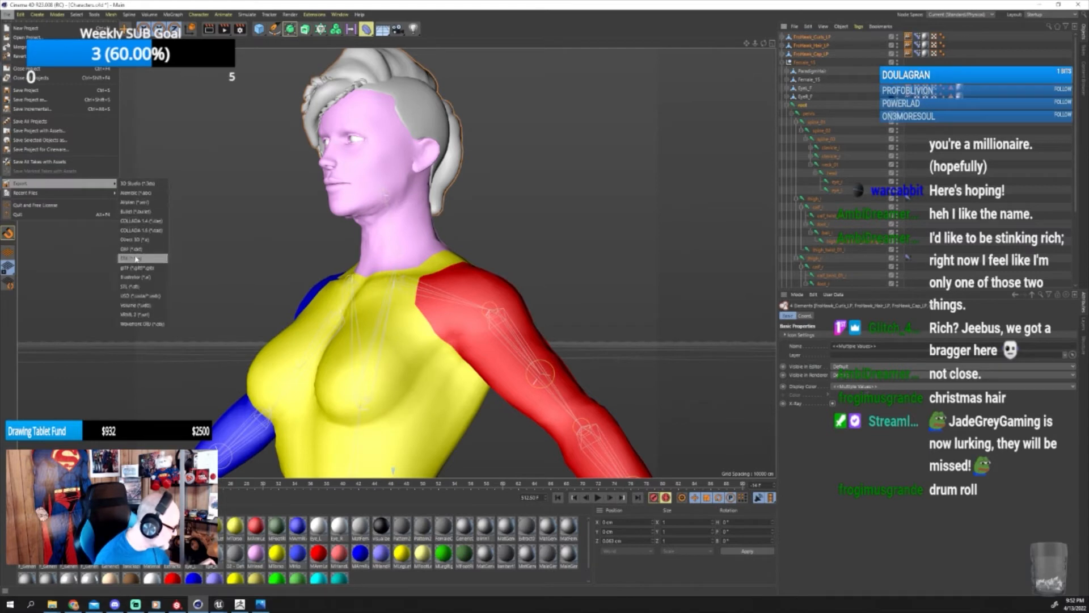
left_click(136, 258)
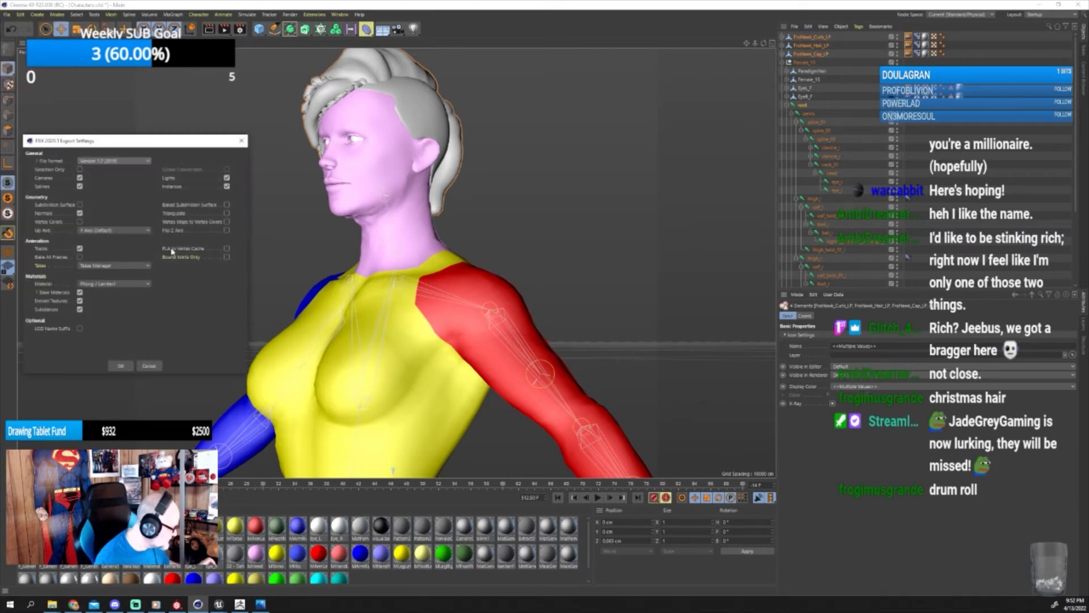
left_click(119, 367)
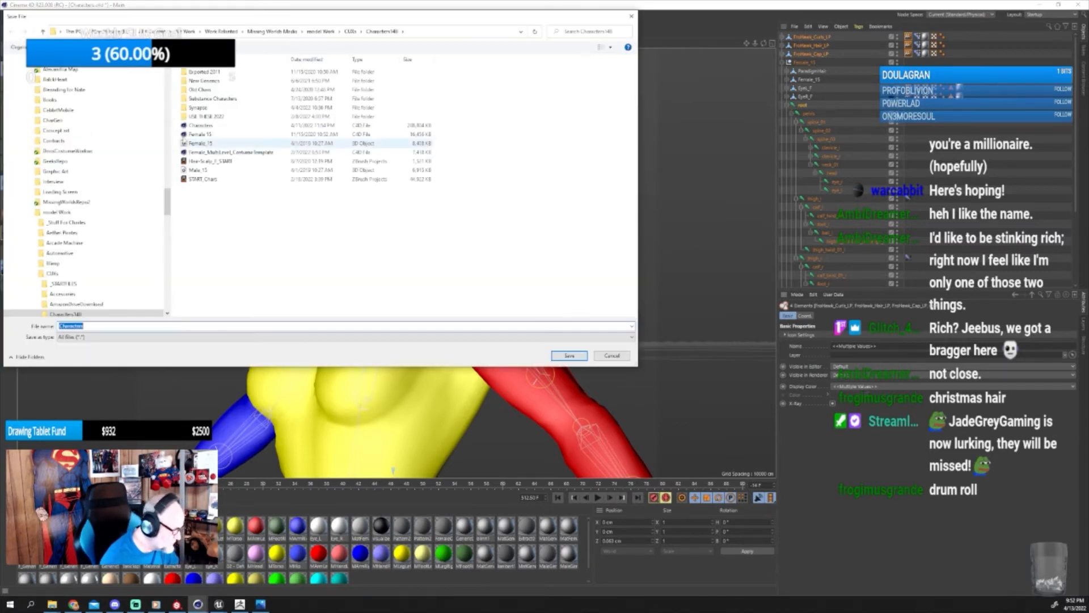
Save the FBX export over the existing FroHawk_F_LP file in the female FroHawk folder under Hair, Ethnic.
left_click(350, 31)
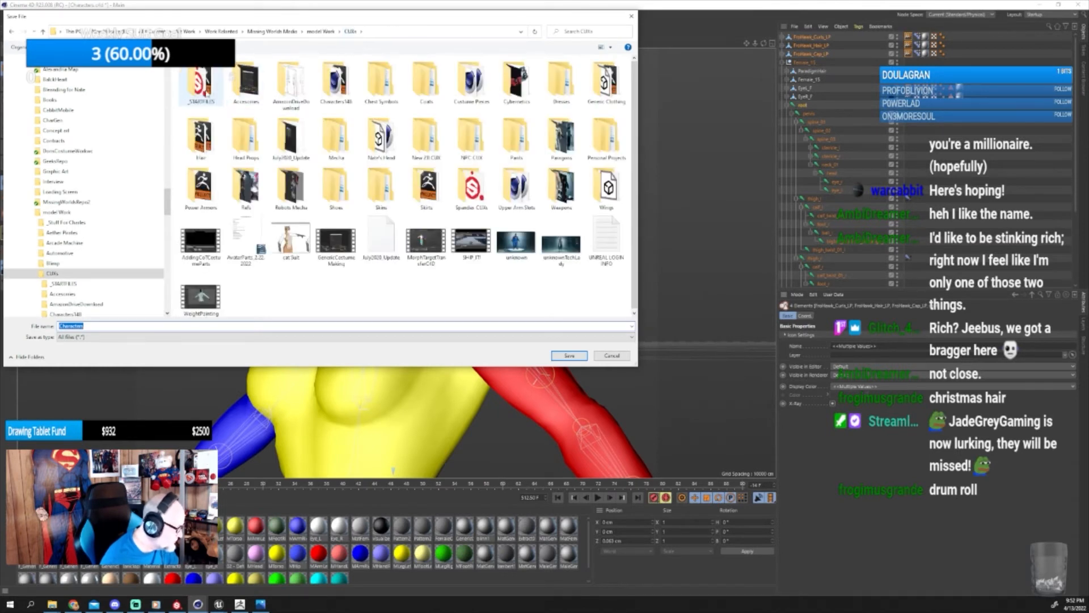
double_click(205, 146)
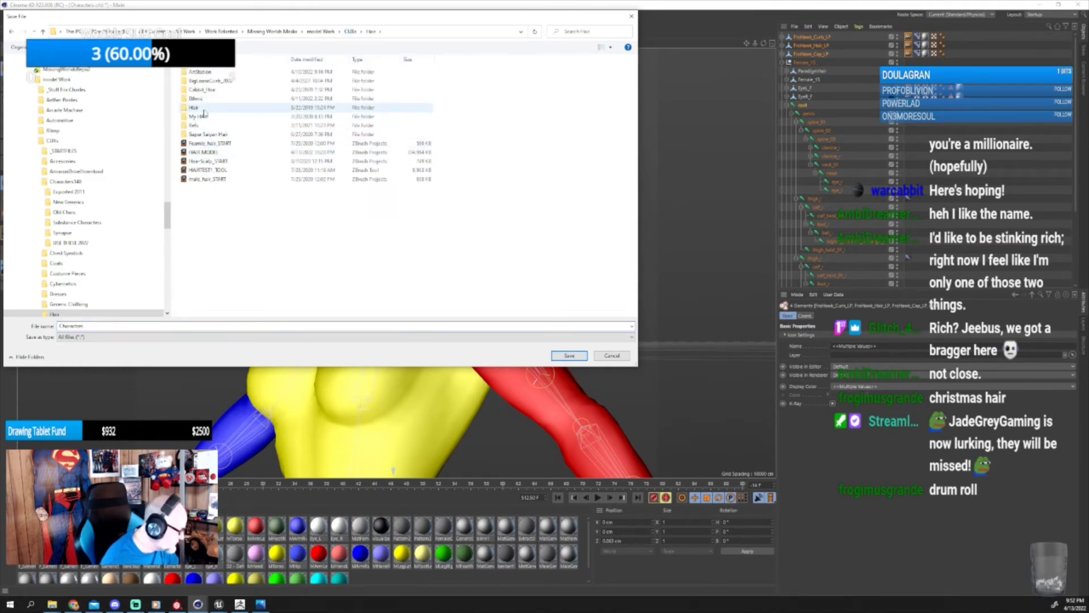
double_click(196, 107)
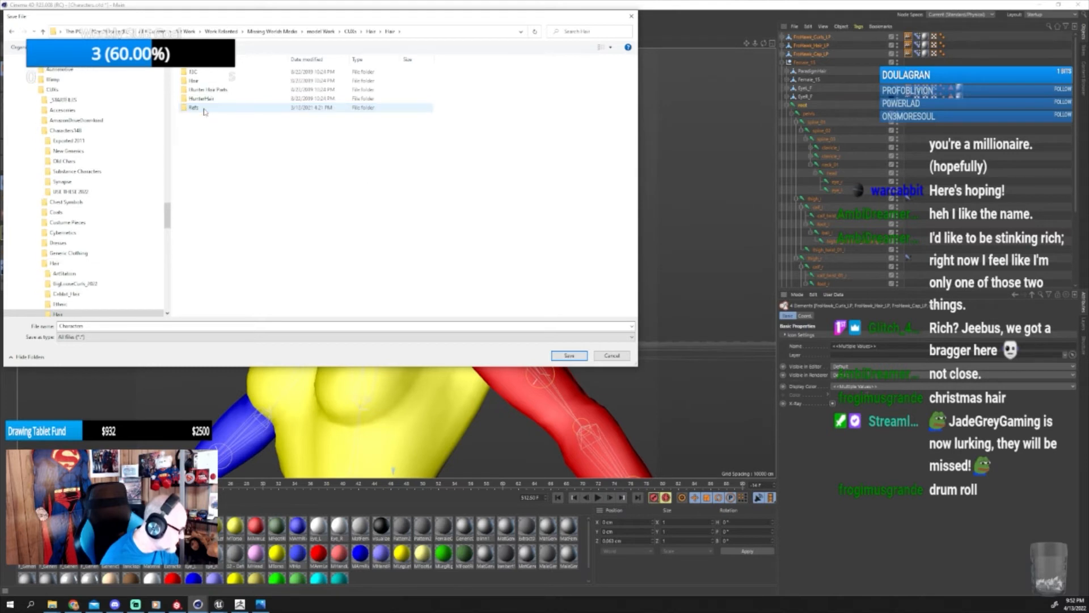
left_click(350, 31)
double_click(204, 138)
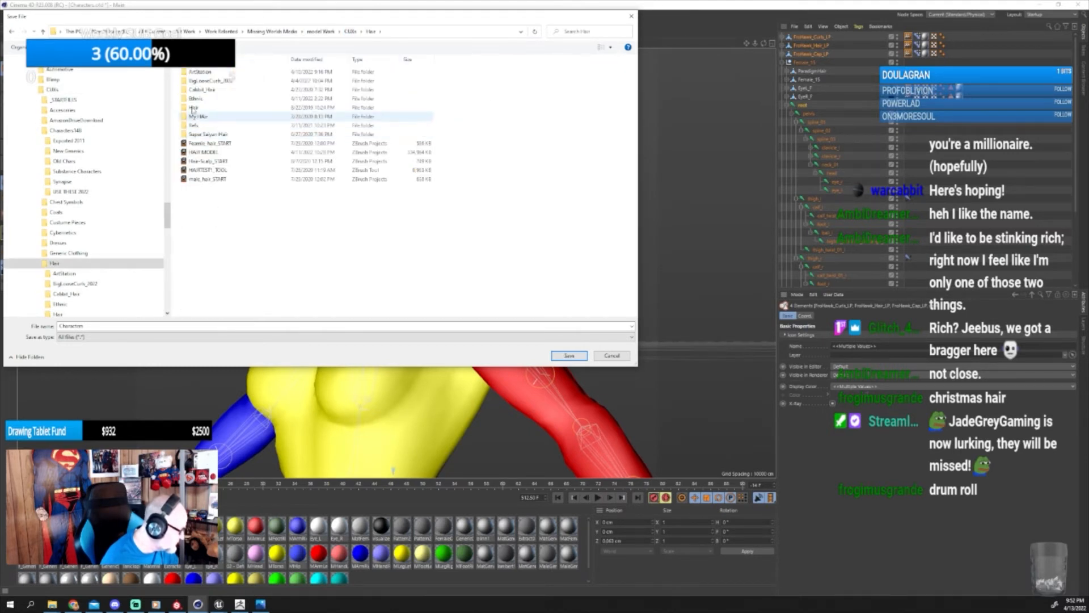
double_click(196, 98)
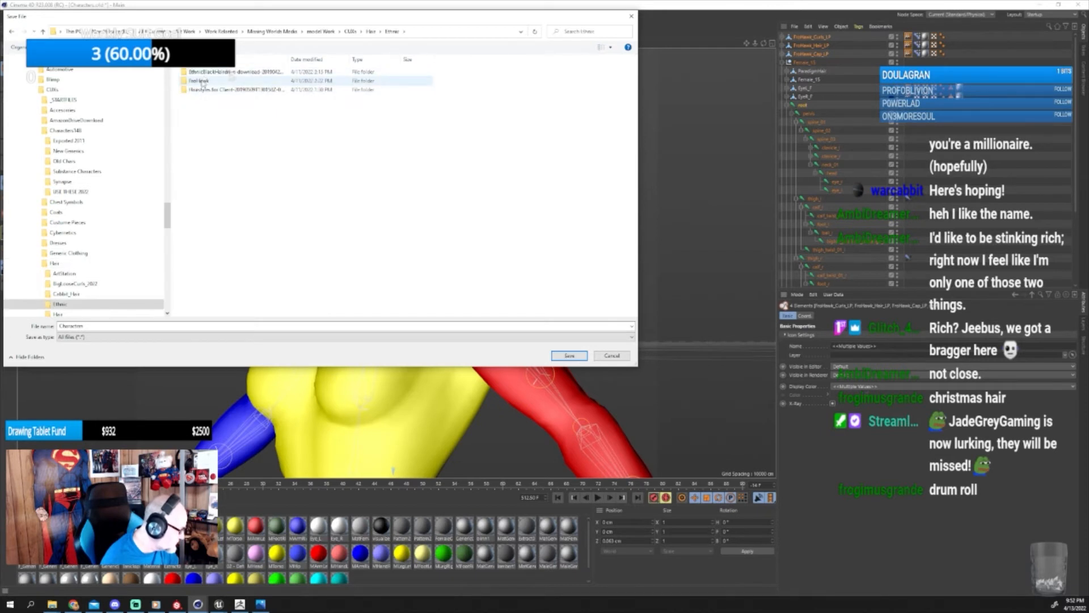
double_click(203, 81)
double_click(203, 81)
double_click(205, 78)
left_click(204, 74)
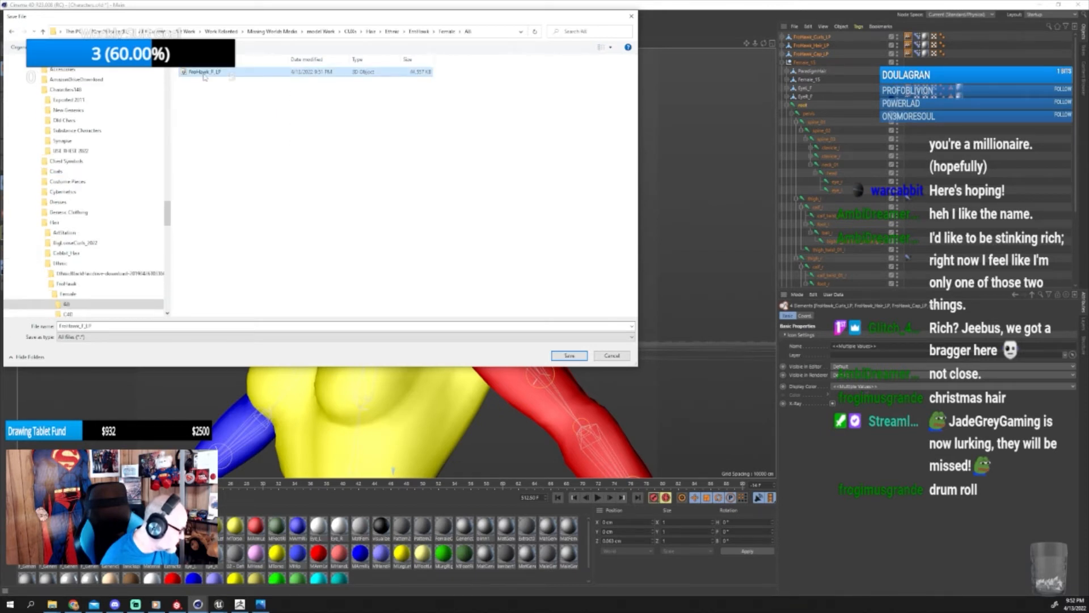
left_click(569, 355)
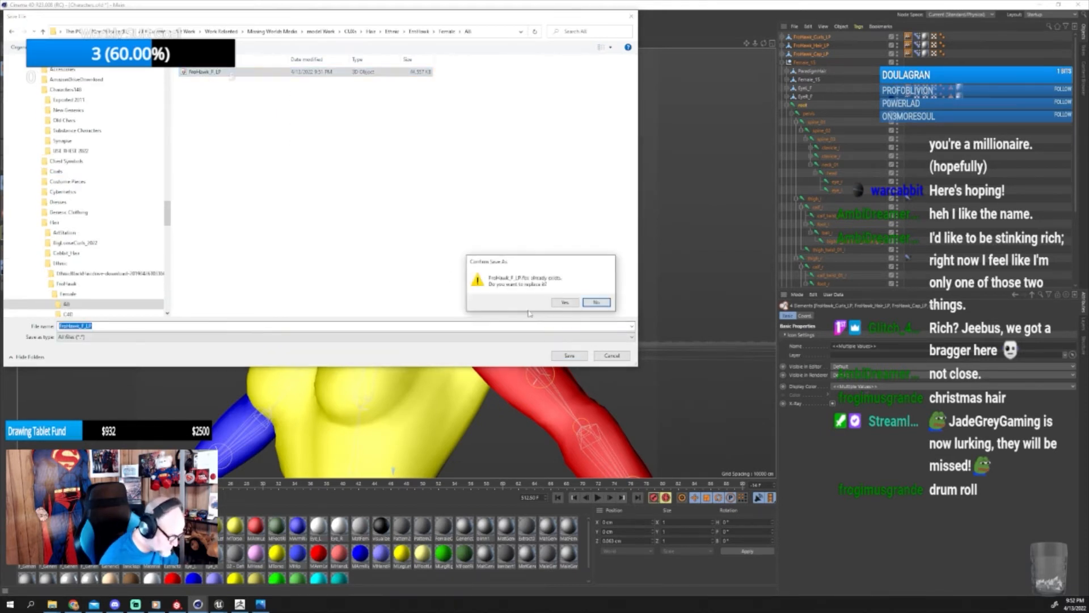
left_click(558, 301)
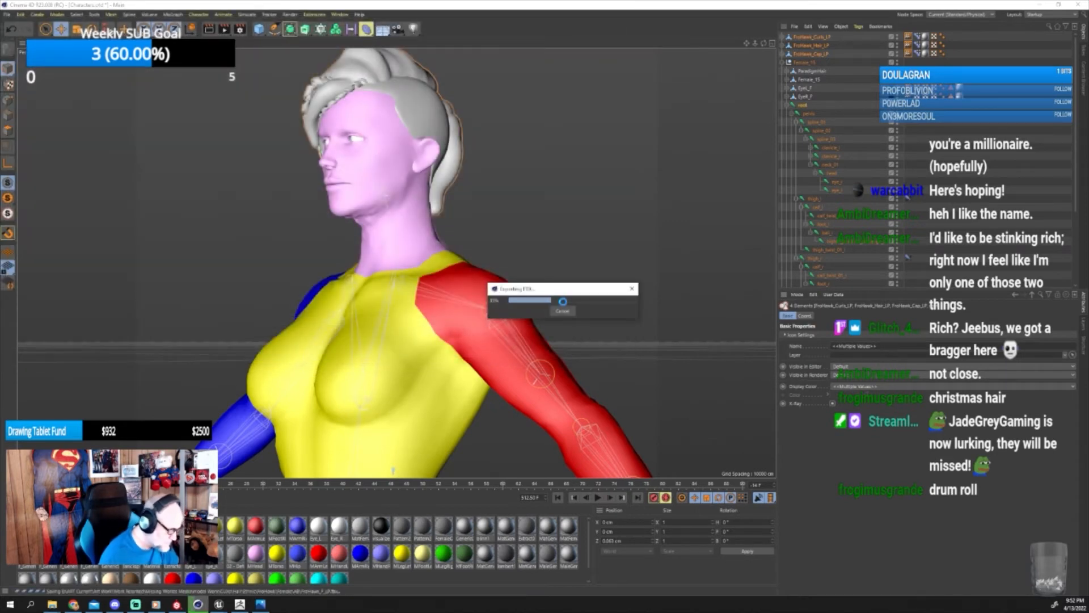
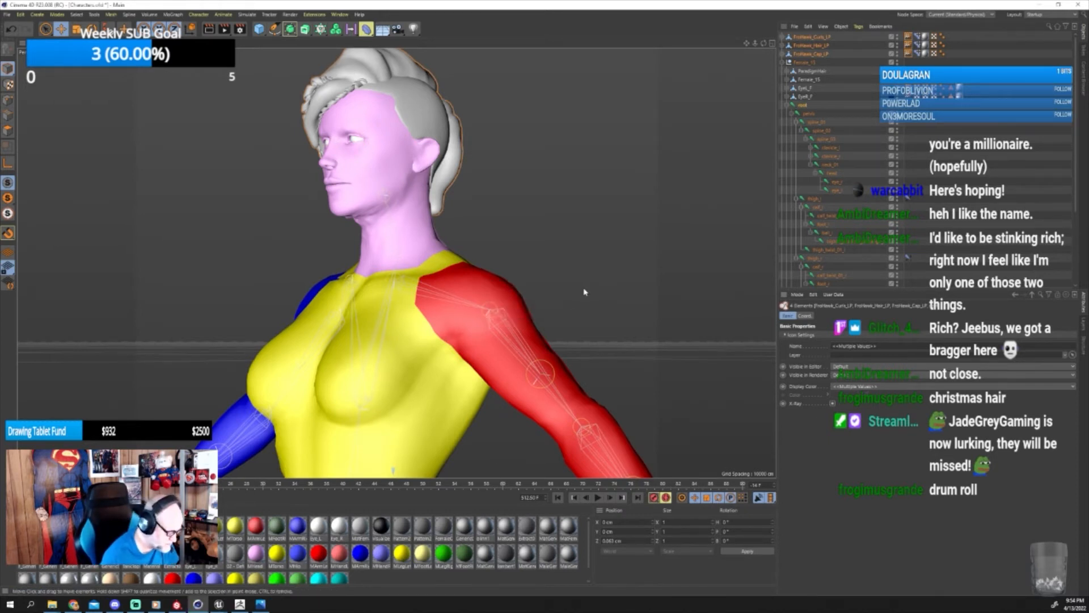
Switch to Unreal Engine, check the exported FroHawk_F_LP file in File Explorer, and reimport the FroHawk skeletal mesh.
key("alt+Tab")
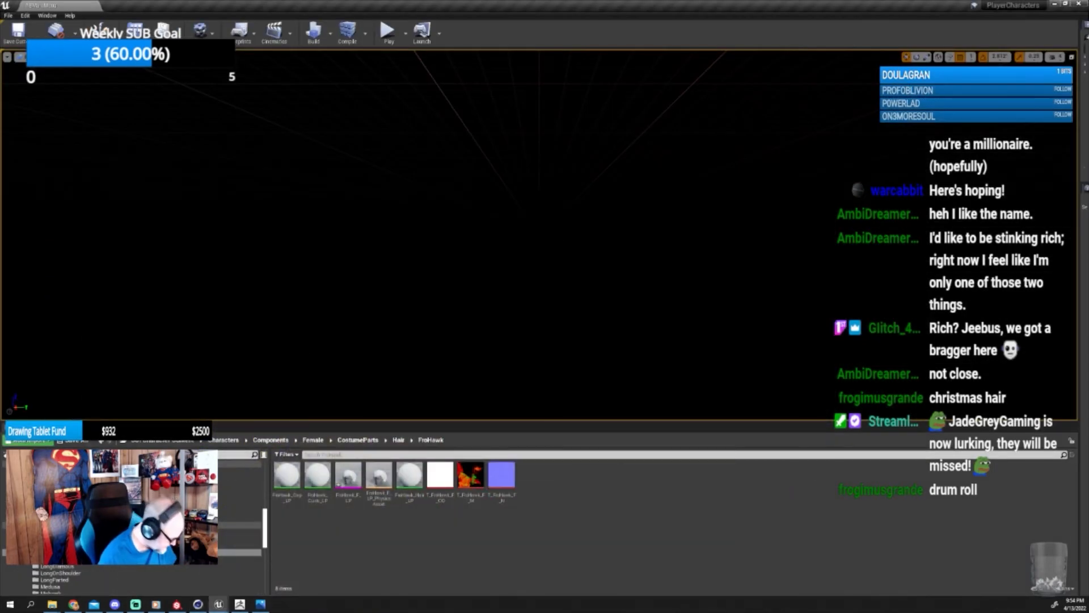
left_click(52, 604)
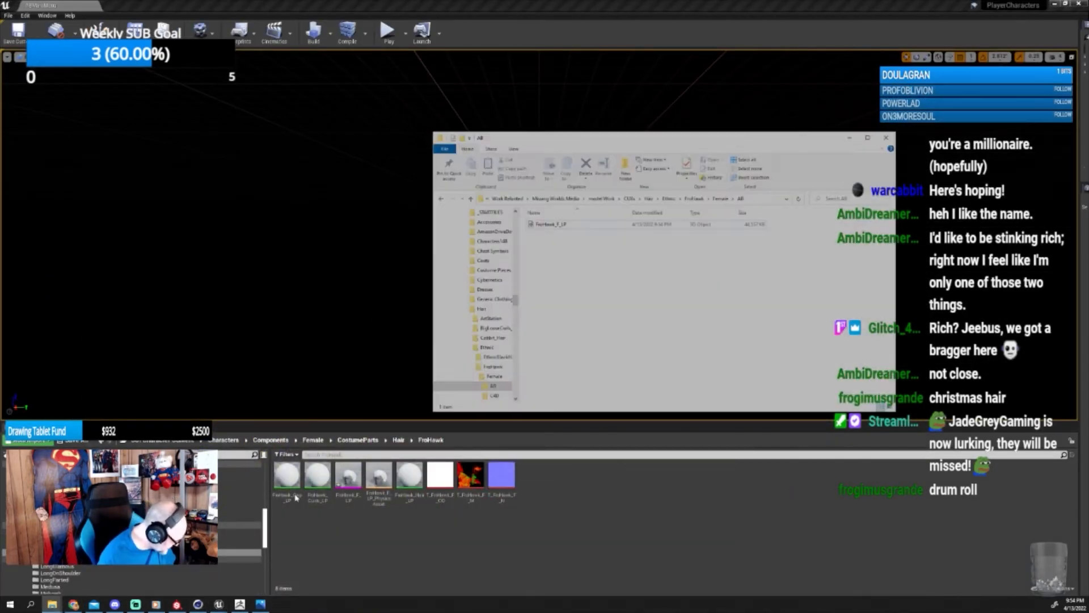
left_click(590, 196)
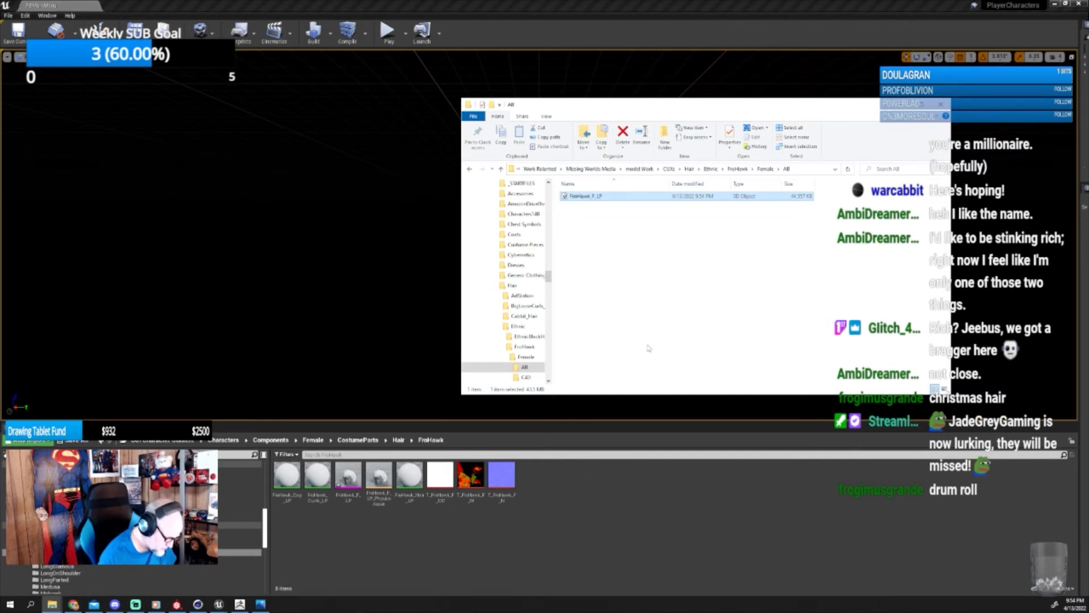
left_click(902, 108)
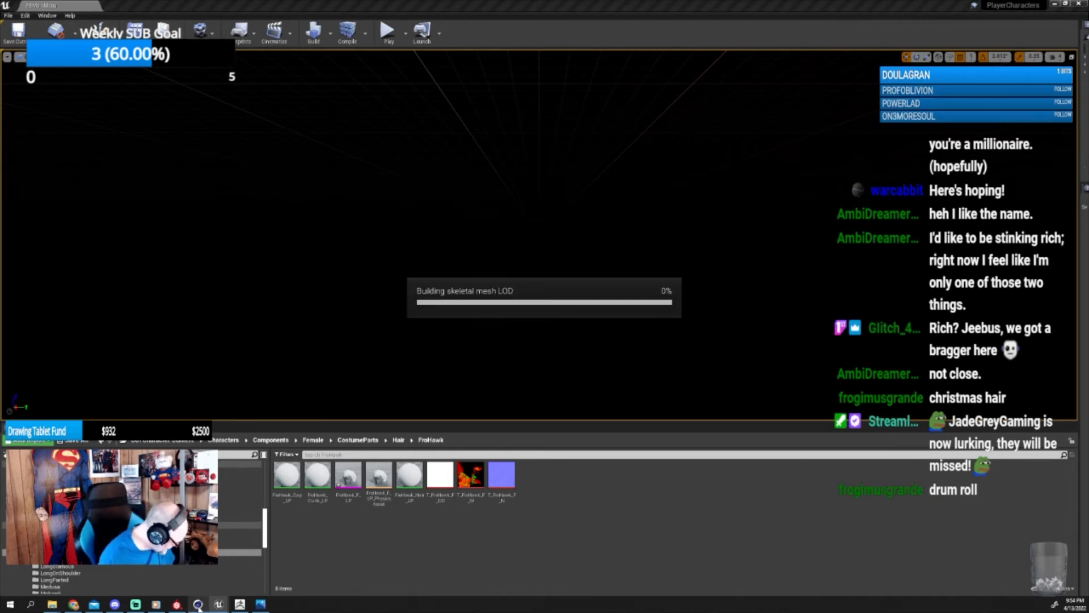
Switch back to Cinema 4D, check the weight tag's joint, and bind the FroHawk_Hair_LP mesh to the head joint.
left_click(198, 604)
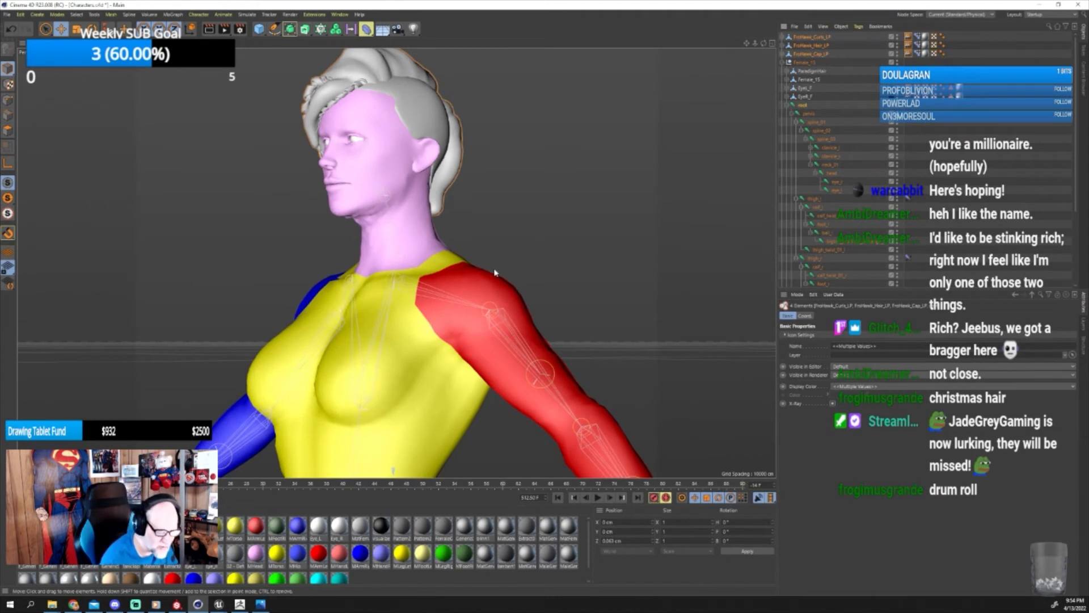
left_click(910, 37)
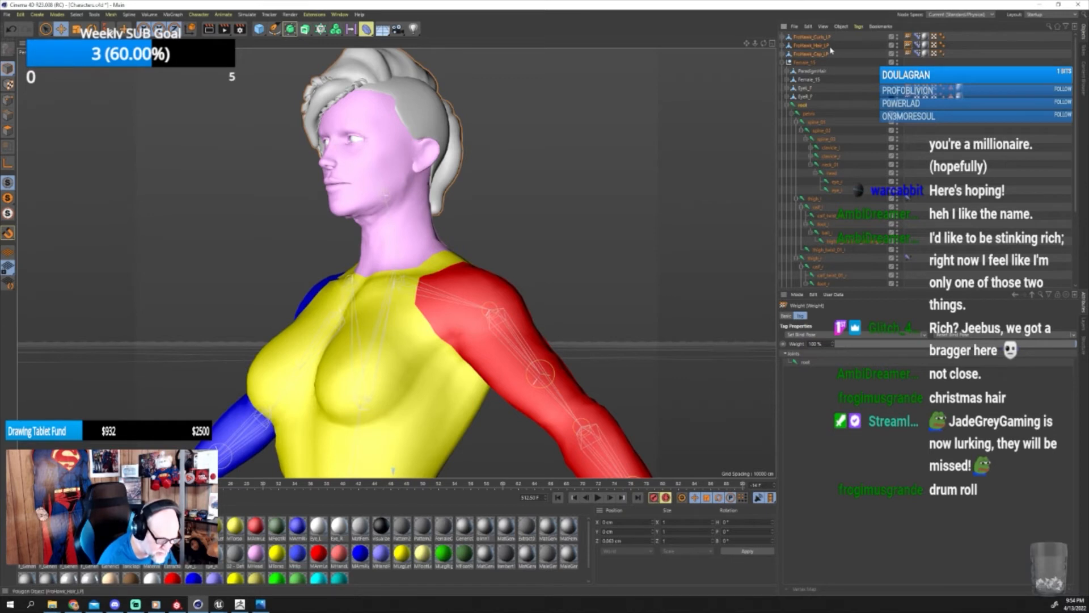
left_click(815, 48)
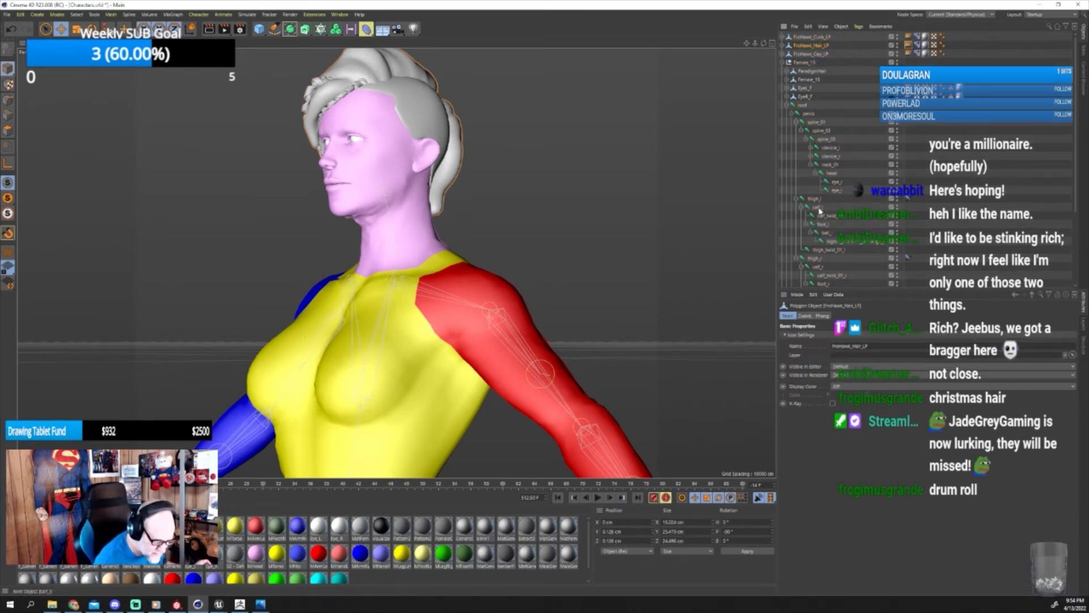
left_click(831, 174, "ctrl")
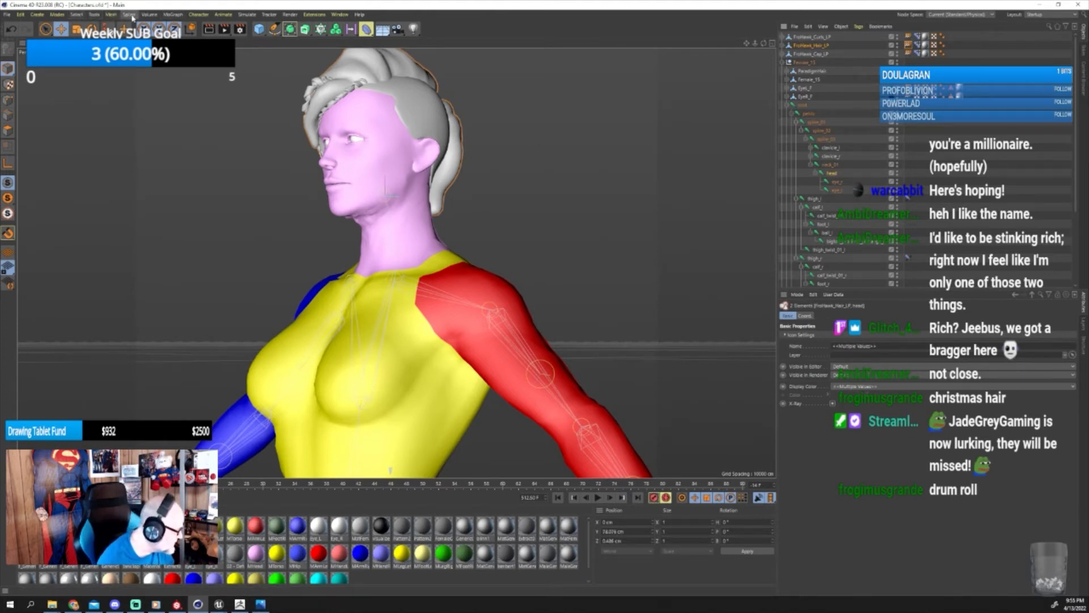
left_click(190, 15)
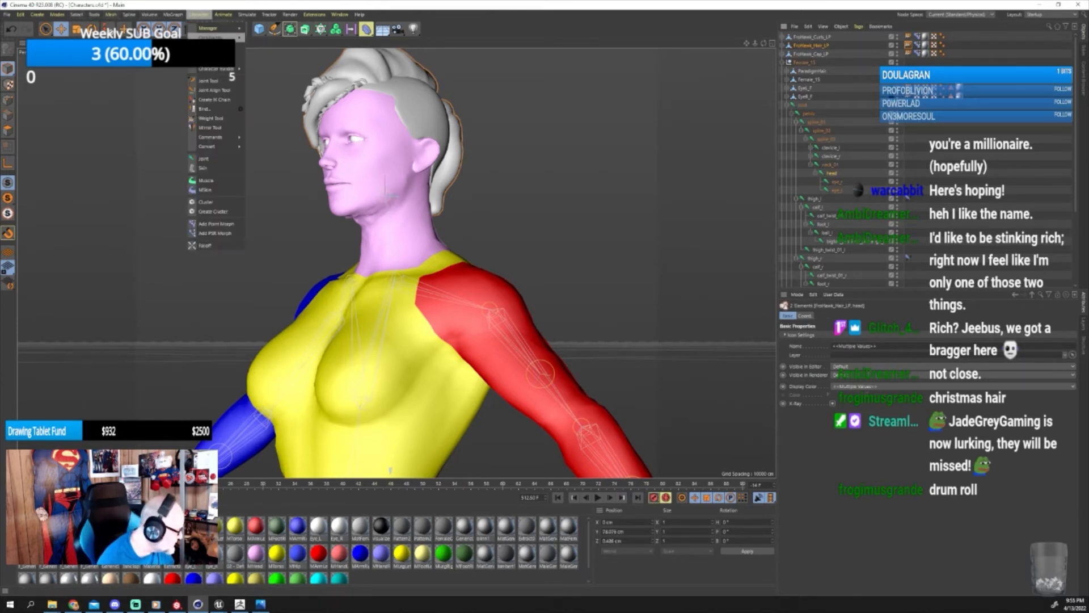
left_click(216, 102)
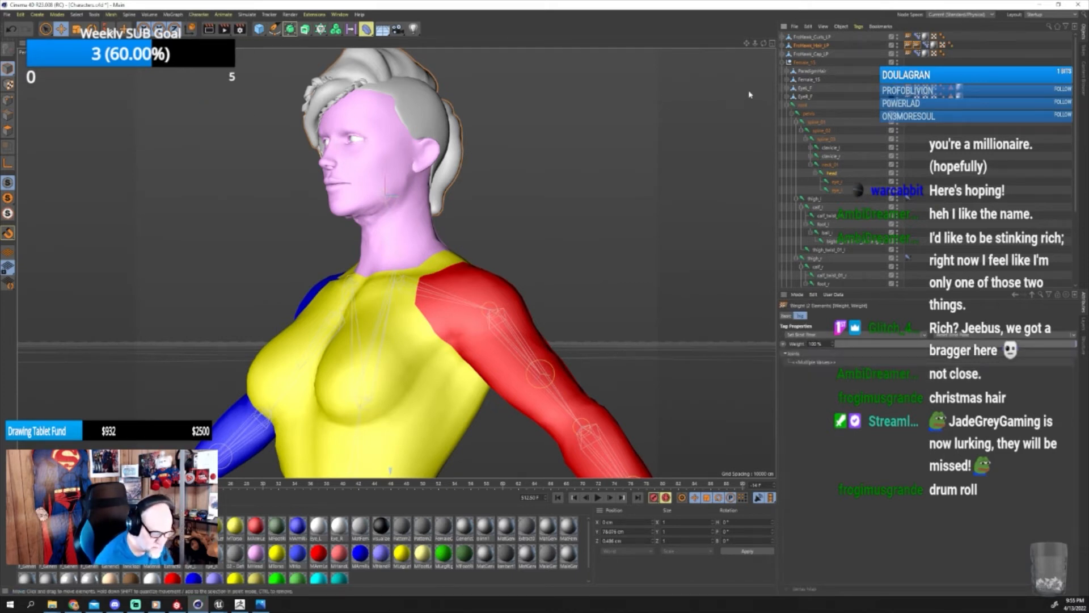
Delete the surplus root weight tag from FroHawk_Hair_LP and check the joint in the remaining weight tags.
left_click(917, 45)
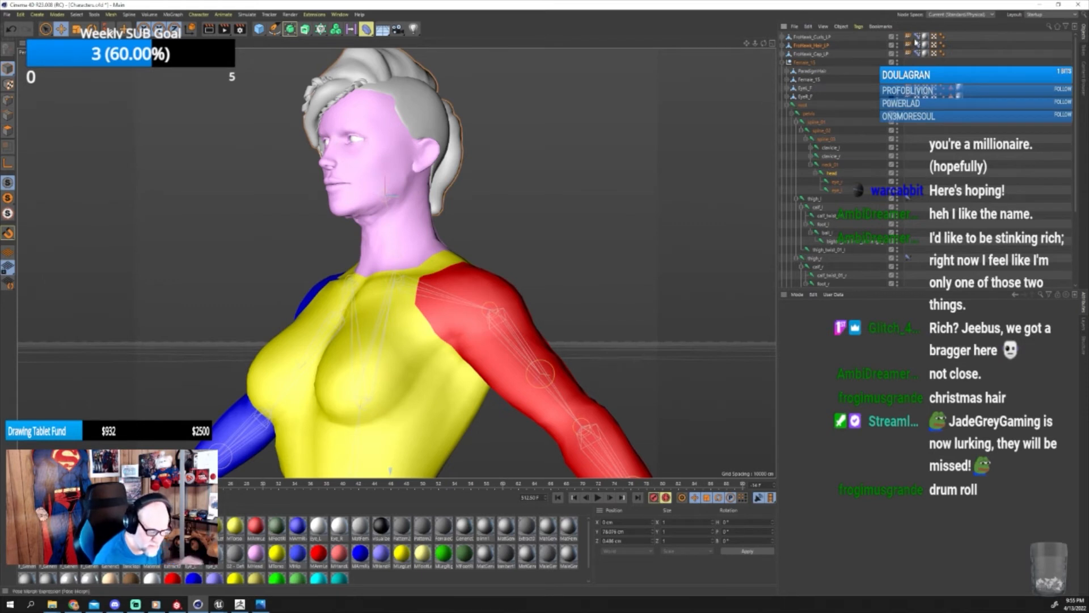
left_click(925, 45)
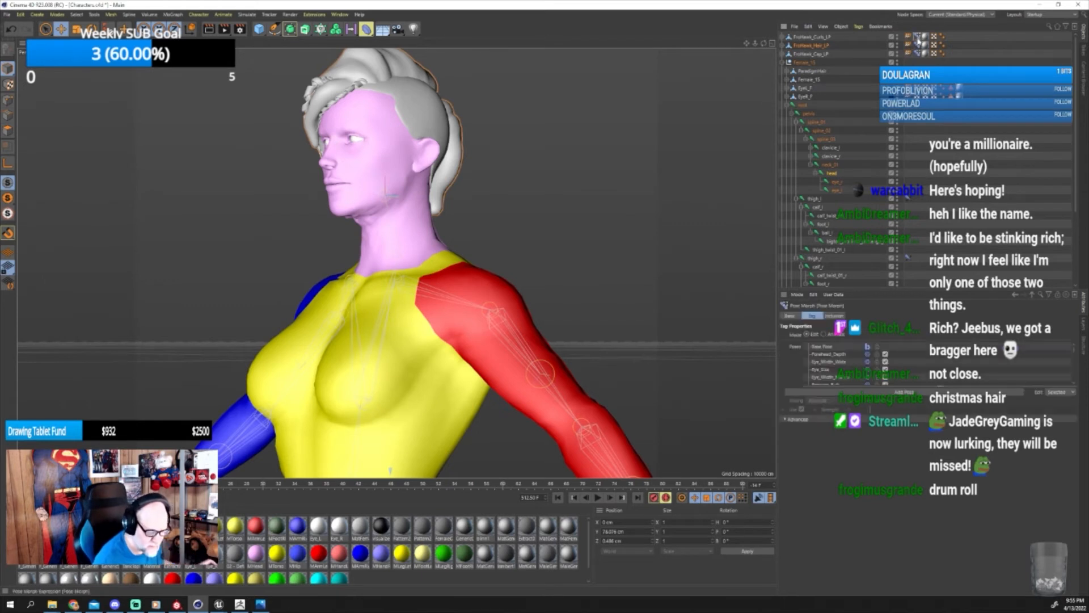
left_click(909, 54)
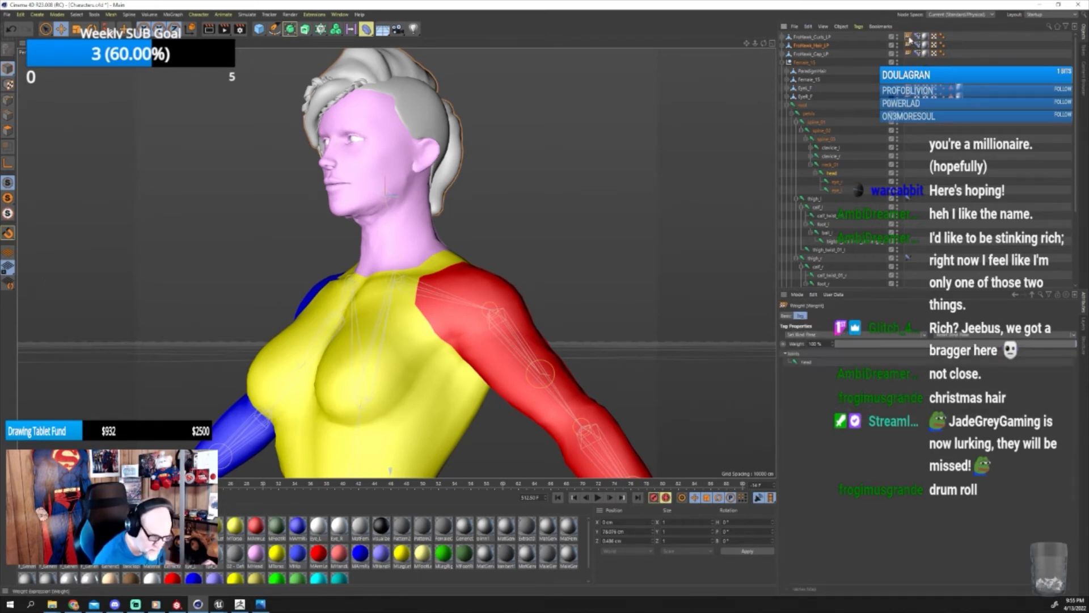
Select the three FroHawk meshes together with the root joint and start another FBX export with unchanged settings.
left_click(811, 37)
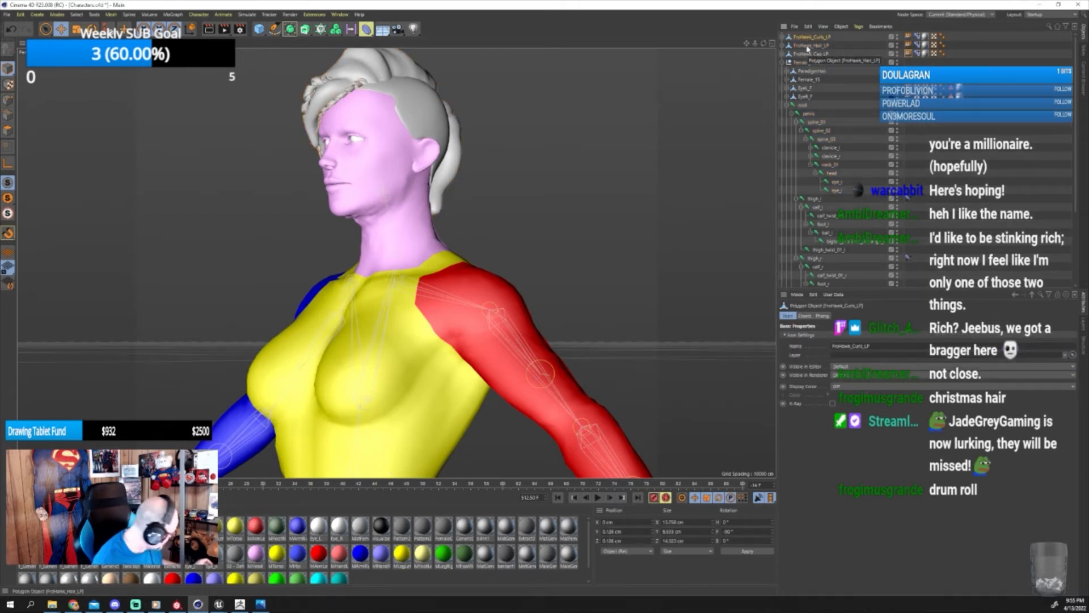
left_click(808, 54, "shift")
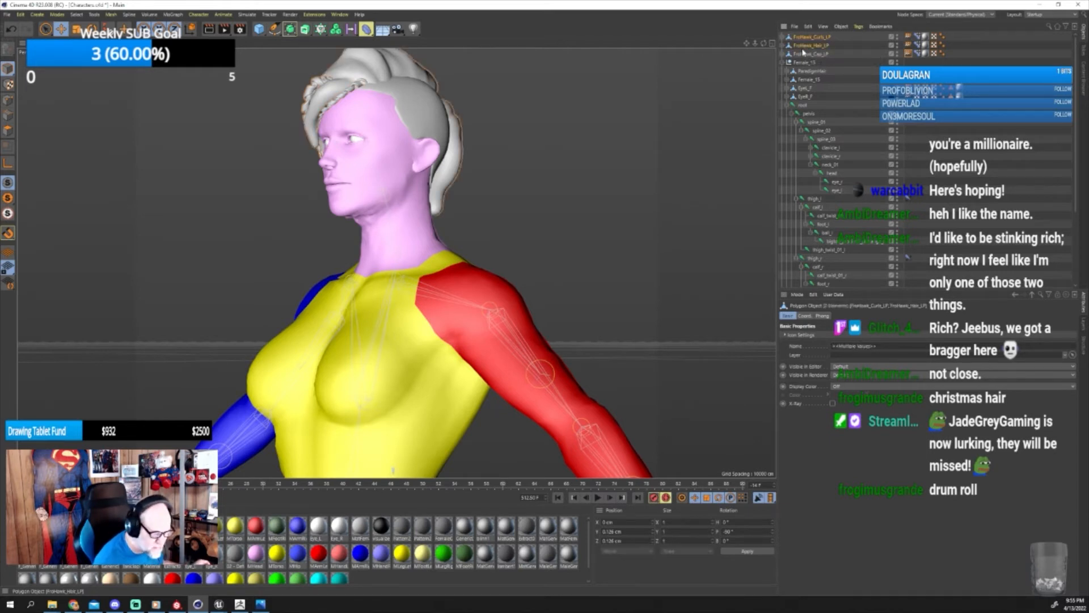
left_click(809, 106, "shift")
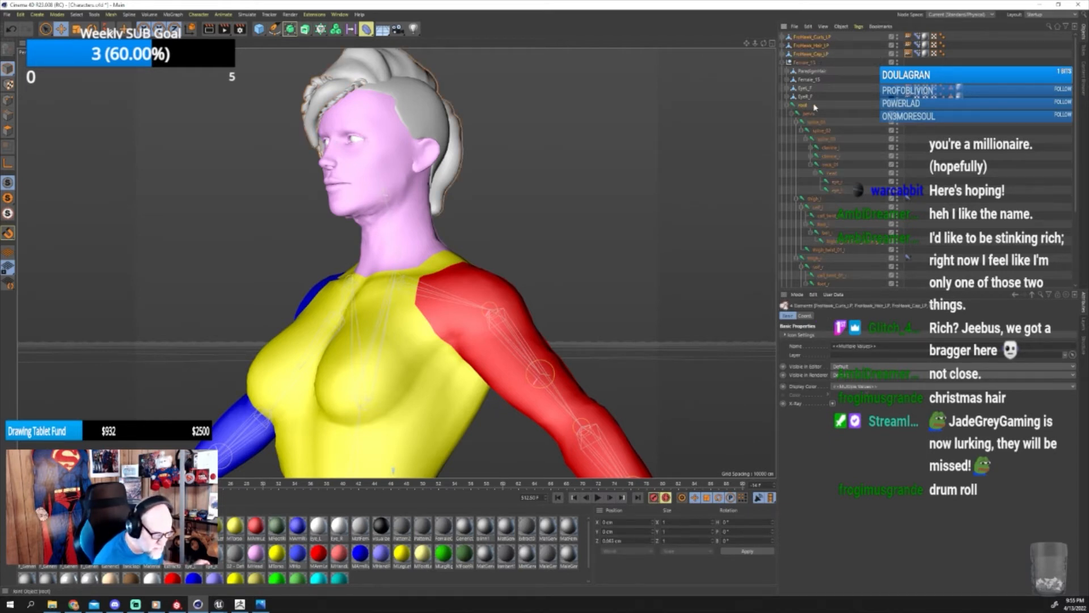
left_click(788, 106)
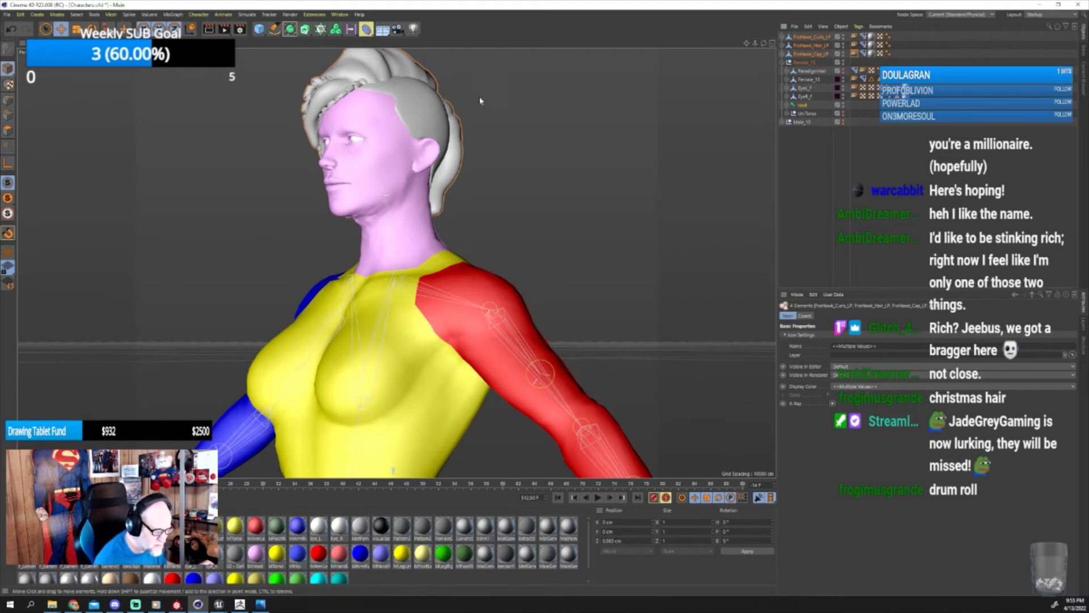
left_click(7, 14)
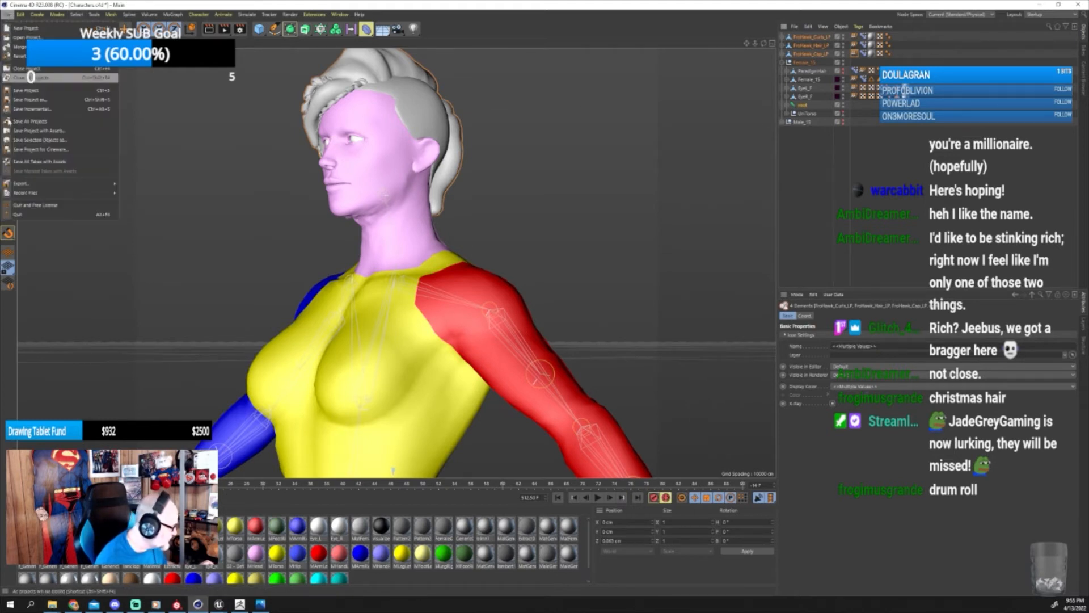
mouse_move(23, 184)
left_click(142, 265)
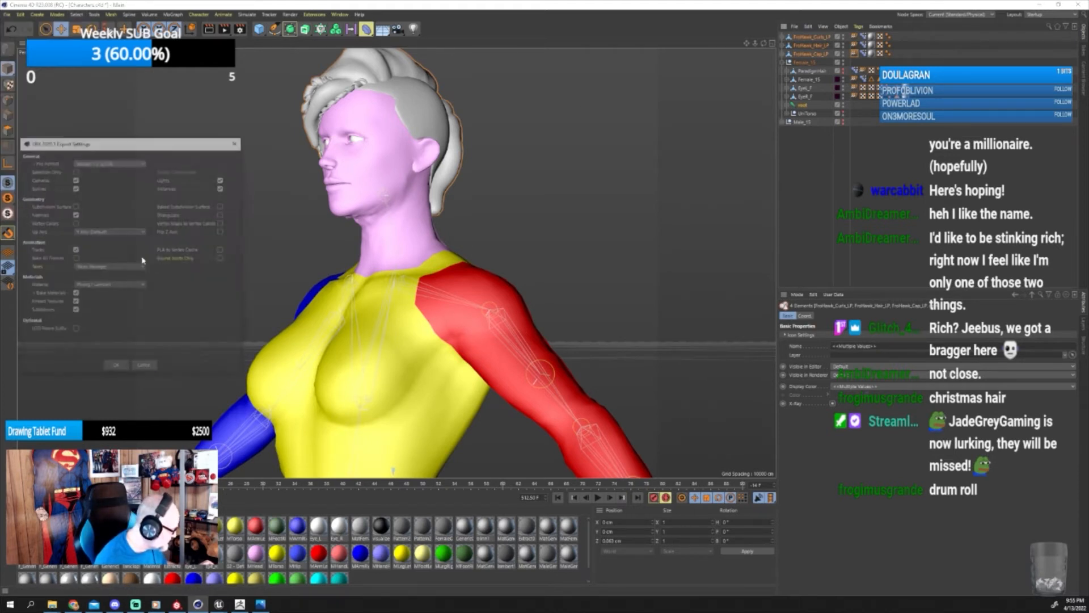
left_click(117, 367)
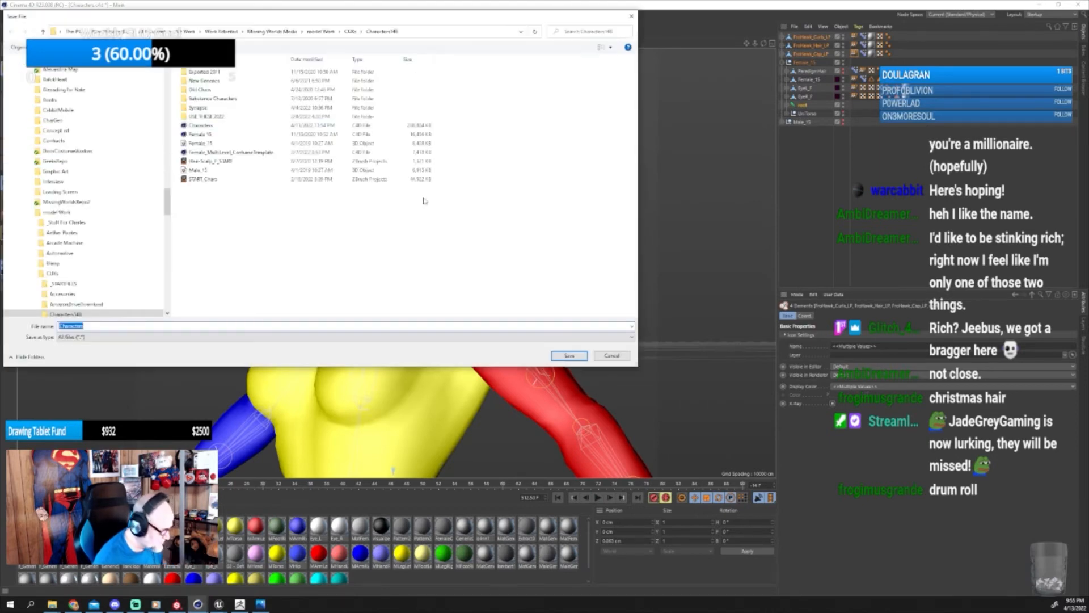
Replace the FroHawk_F_LP file in the Ethnic hair's female FroHawk folder with the new FBX export.
left_click(350, 32)
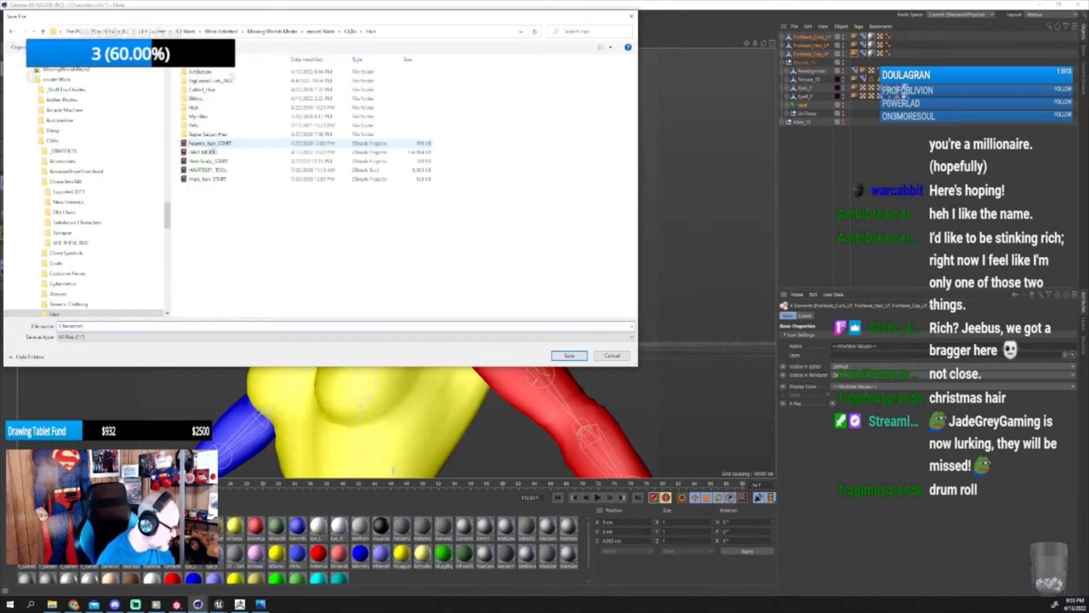
left_click(203, 100)
double_click(203, 100)
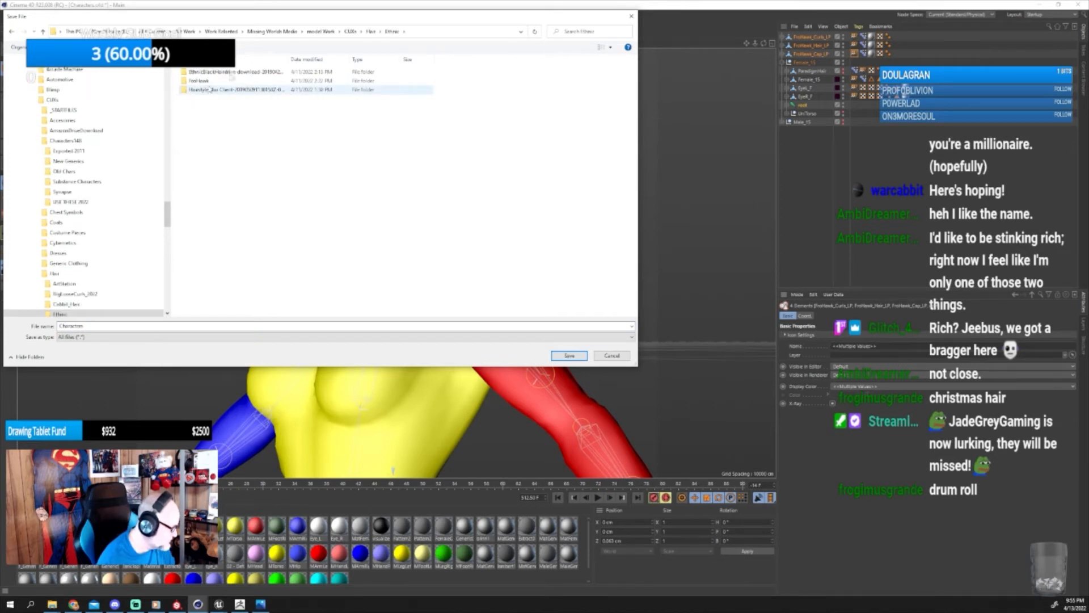
double_click(205, 80)
left_click(207, 73)
double_click(207, 73)
double_click(208, 73)
left_click(208, 73)
left_click(561, 357)
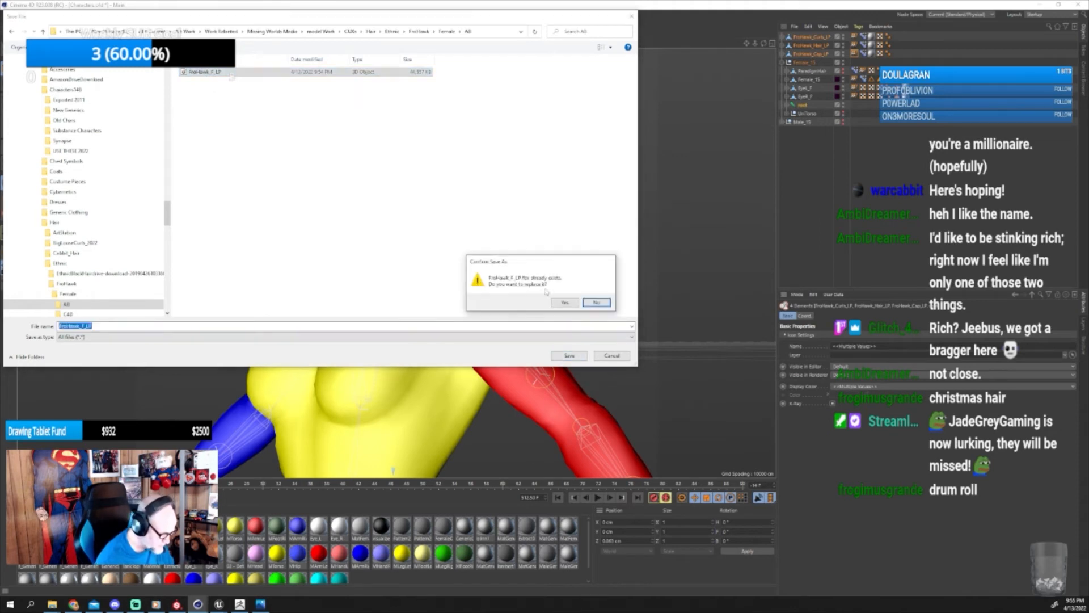
left_click(553, 301)
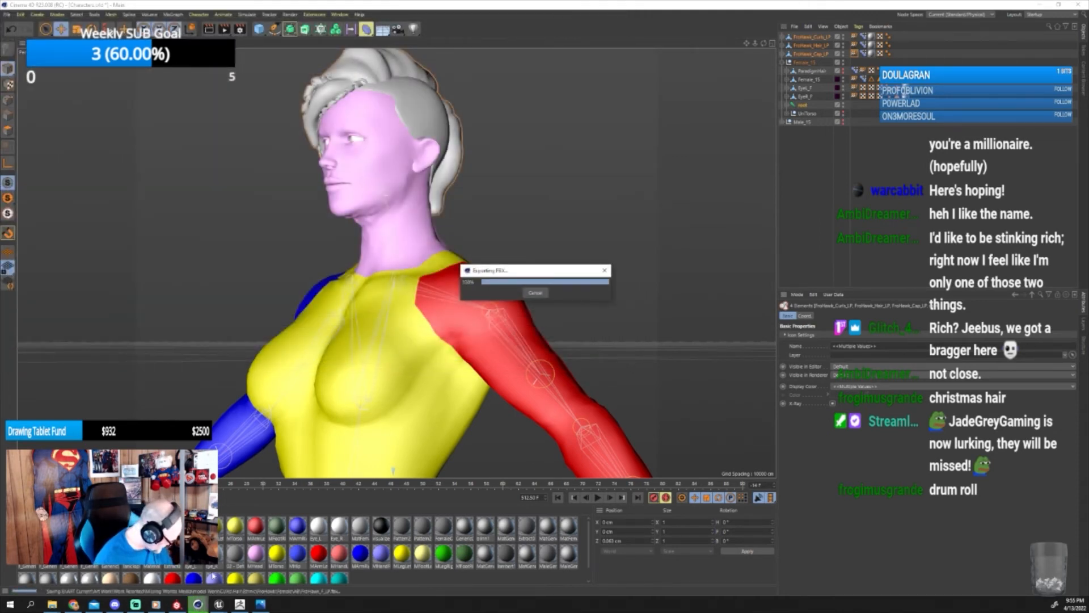
Switch to Unreal Engine and locate the FroHawk_F_LP hair assets in the female FroHawk folder.
left_click(219, 604)
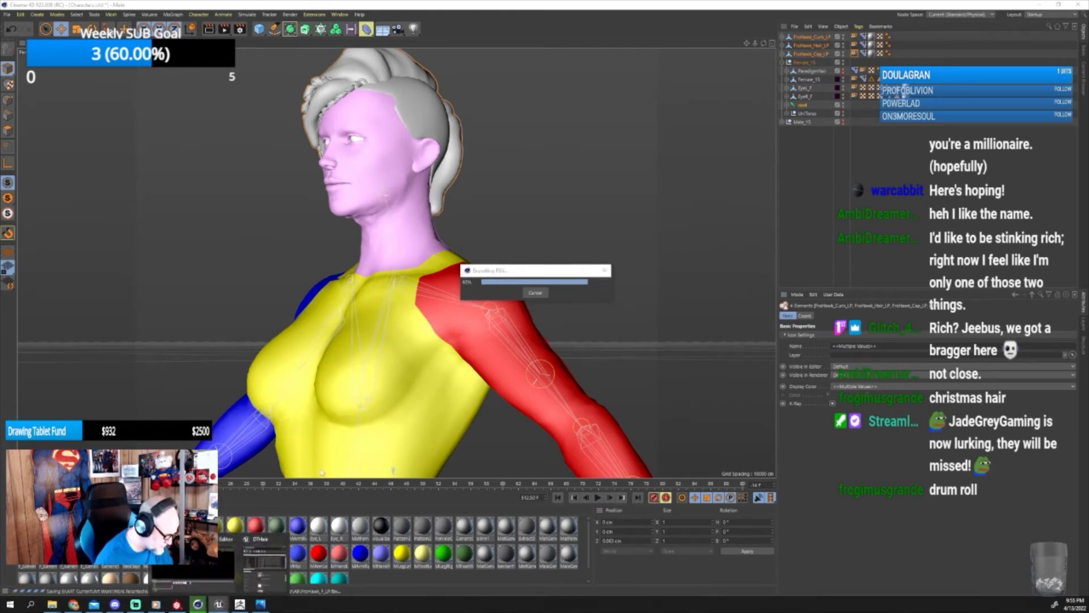
left_click(196, 562)
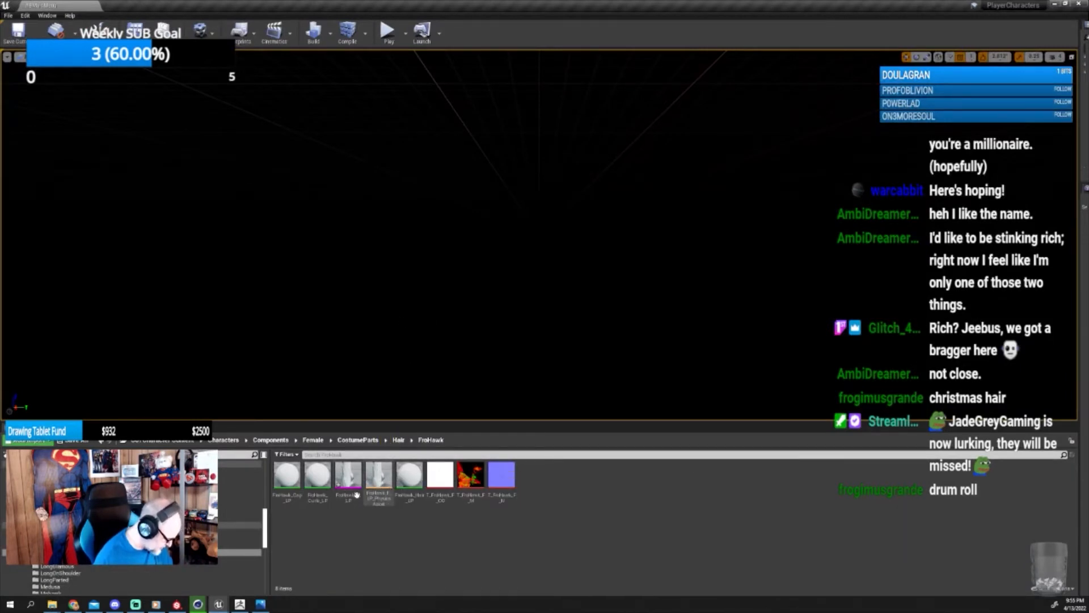
mouse_move(362, 490)
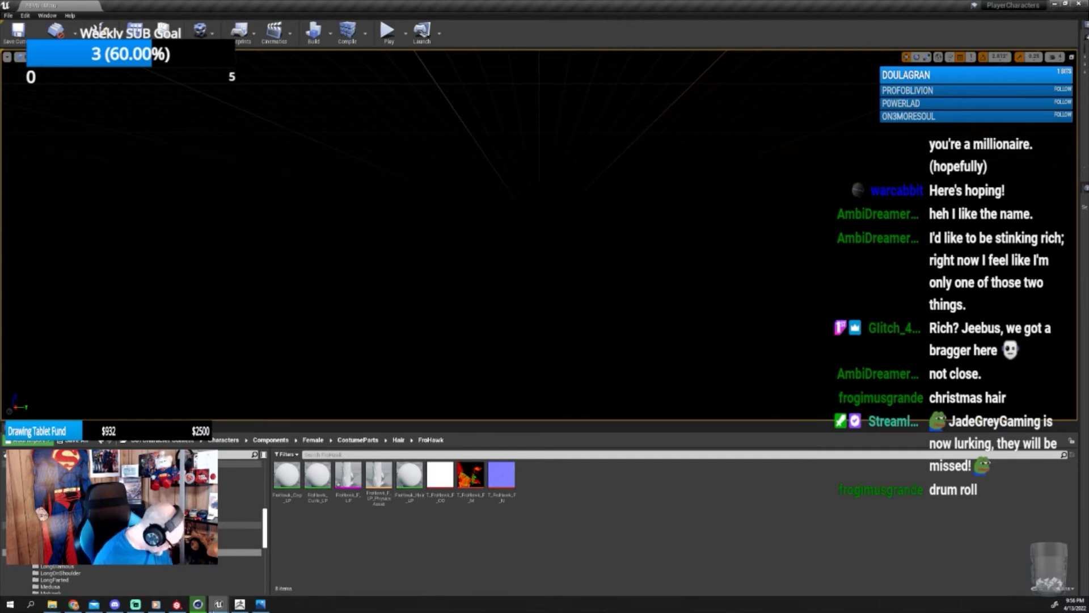
Switch back to Cinema 4D and examine the Female_15 group's body mesh, skin and root joint.
left_click(198, 605)
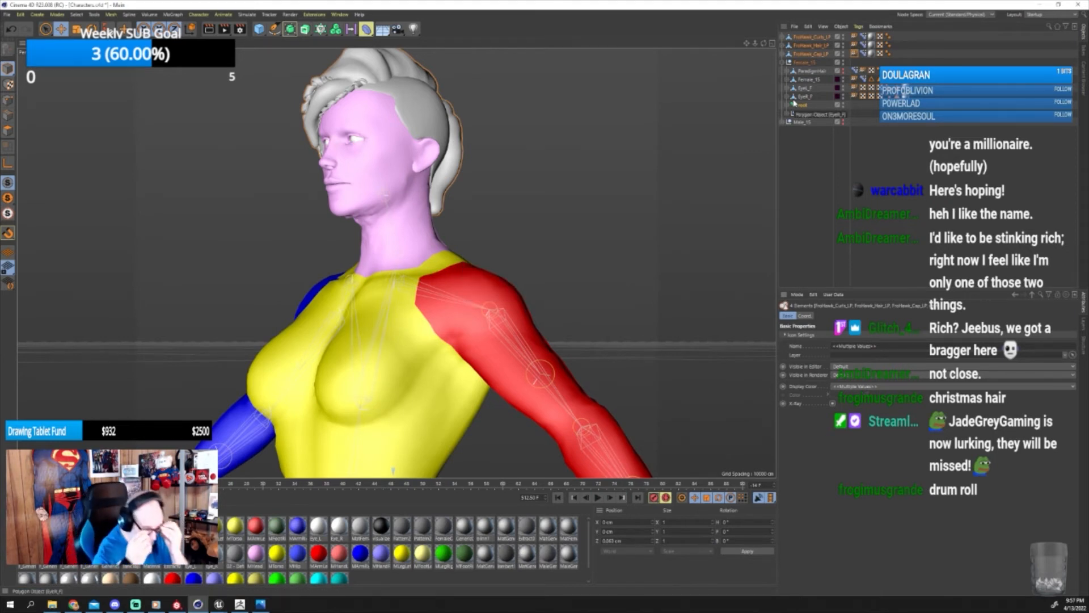
left_click(788, 80)
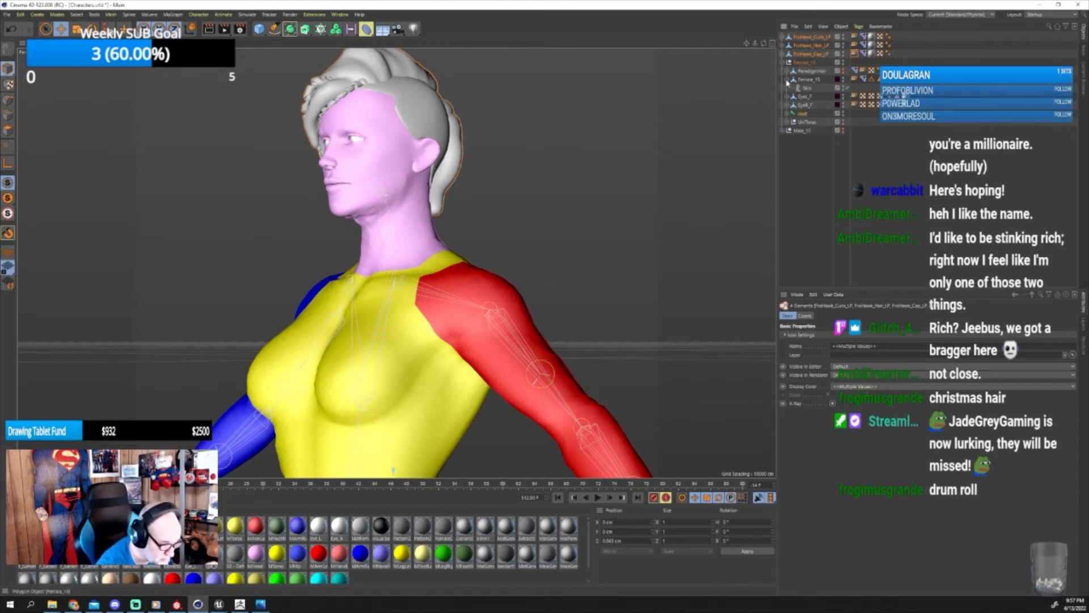
left_click(786, 82)
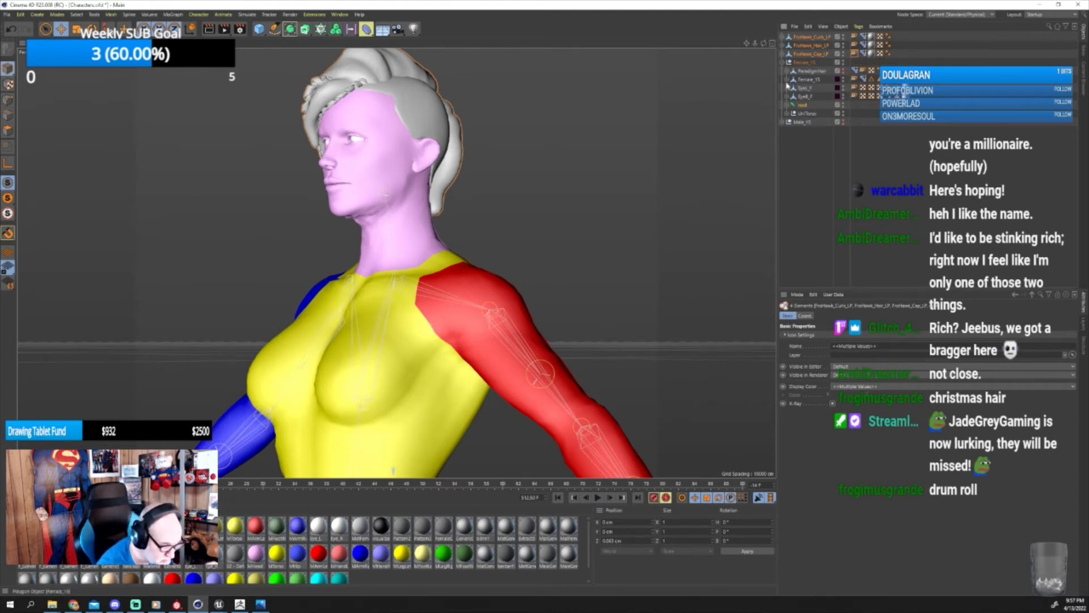
left_click(805, 115)
left_click(805, 63)
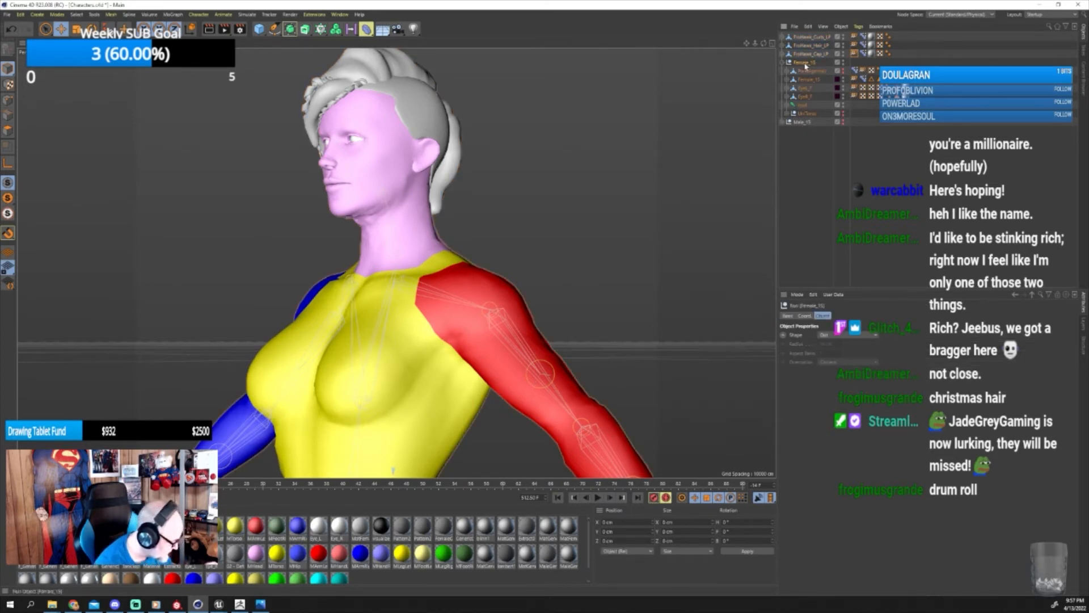
left_click(803, 106)
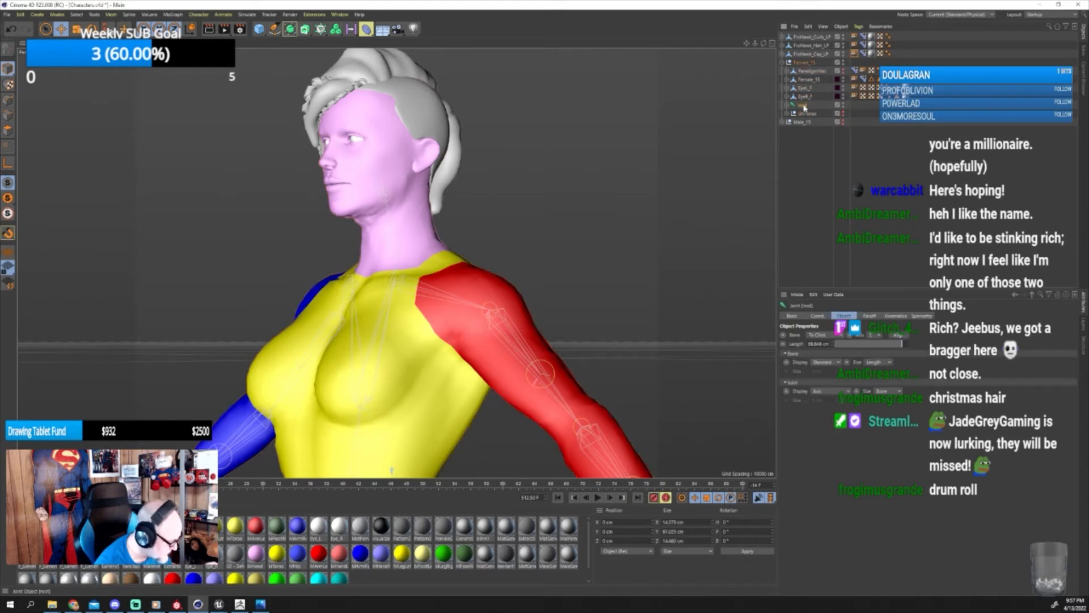
left_click(803, 63)
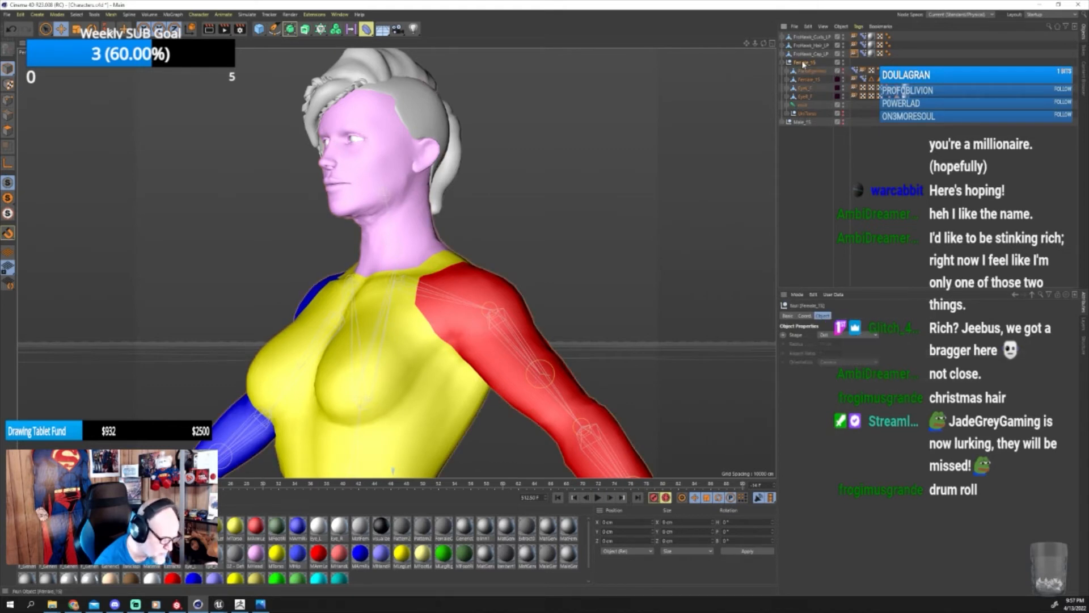
Toggle the Female_15 group's visibility and inspect the FroHawk hair alone and on the head.
left_click(786, 63)
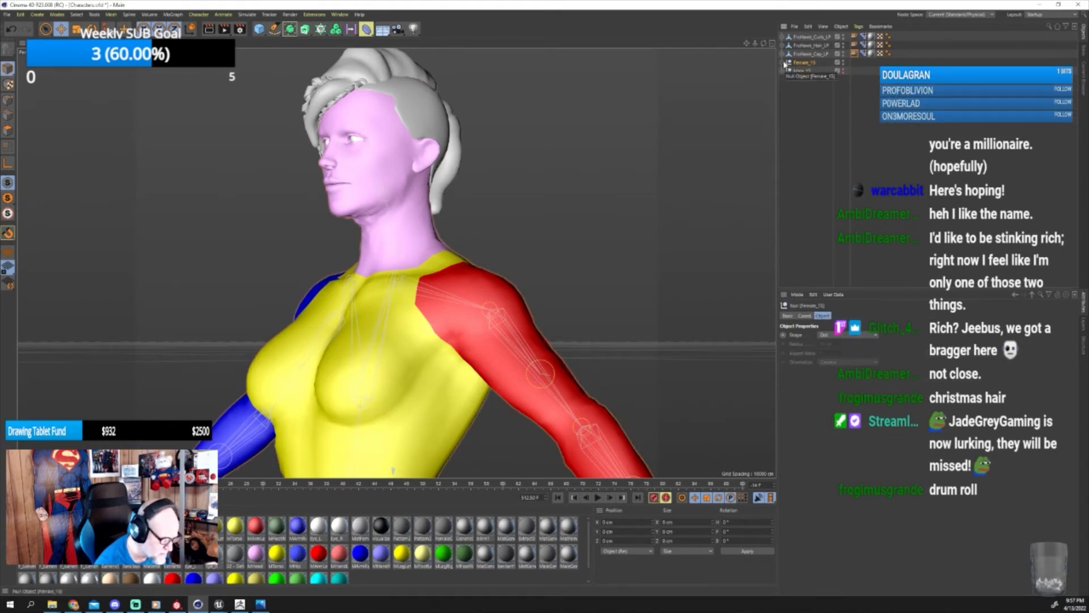
left_click(844, 63)
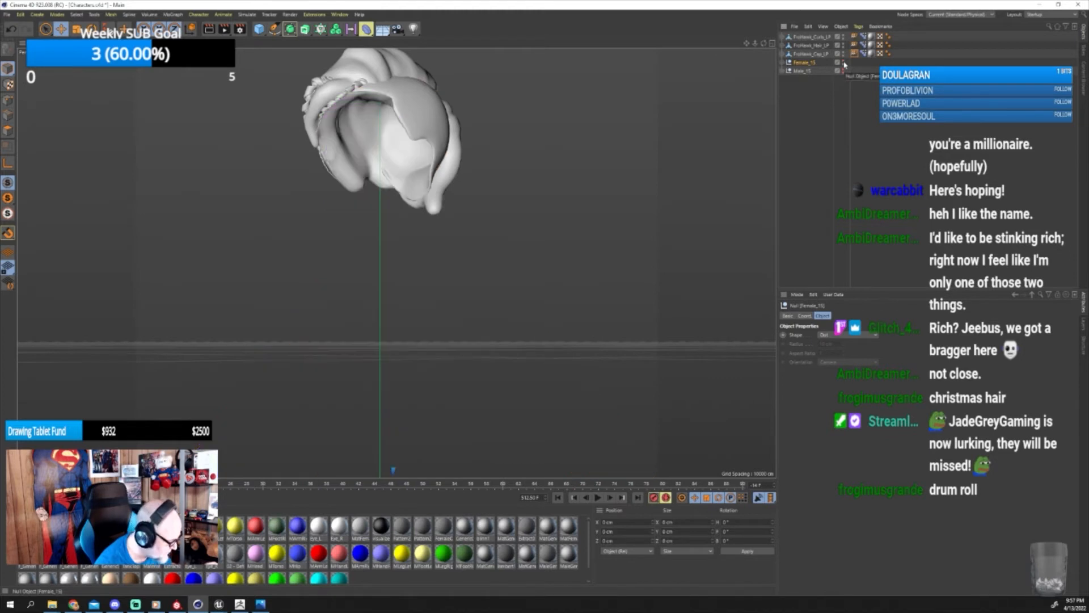
left_click(844, 63)
left_click(783, 65)
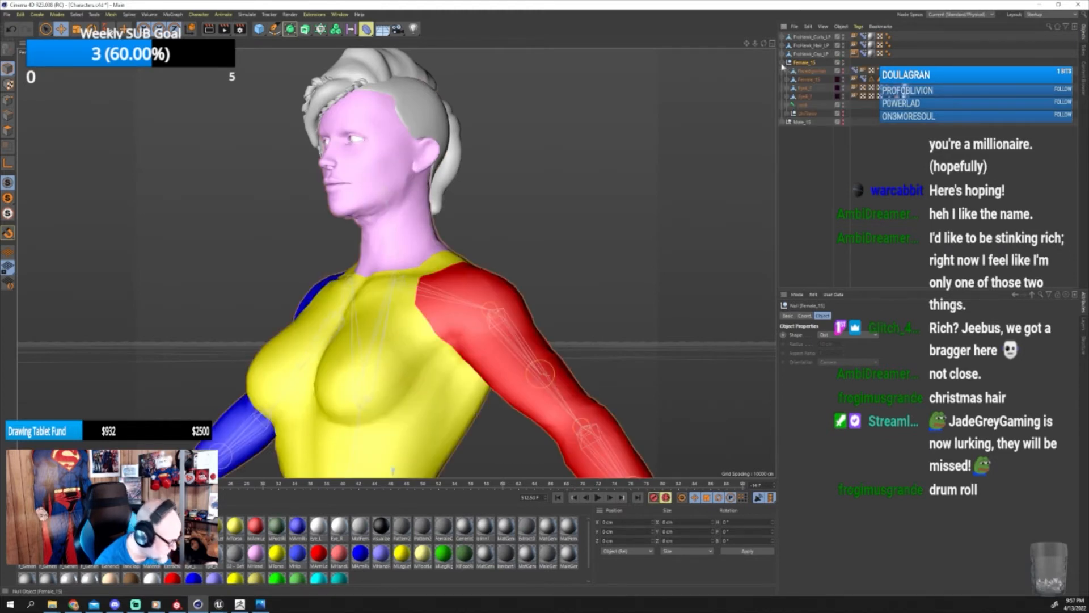
key("9")
mouse_move(437, 232)
left_mouse_down("alt")
mouse_move(539, 192)
mouse_move(540, 153)
mouse_move(482, 227)
mouse_move(451, 235)
left_mouse_up("alt")
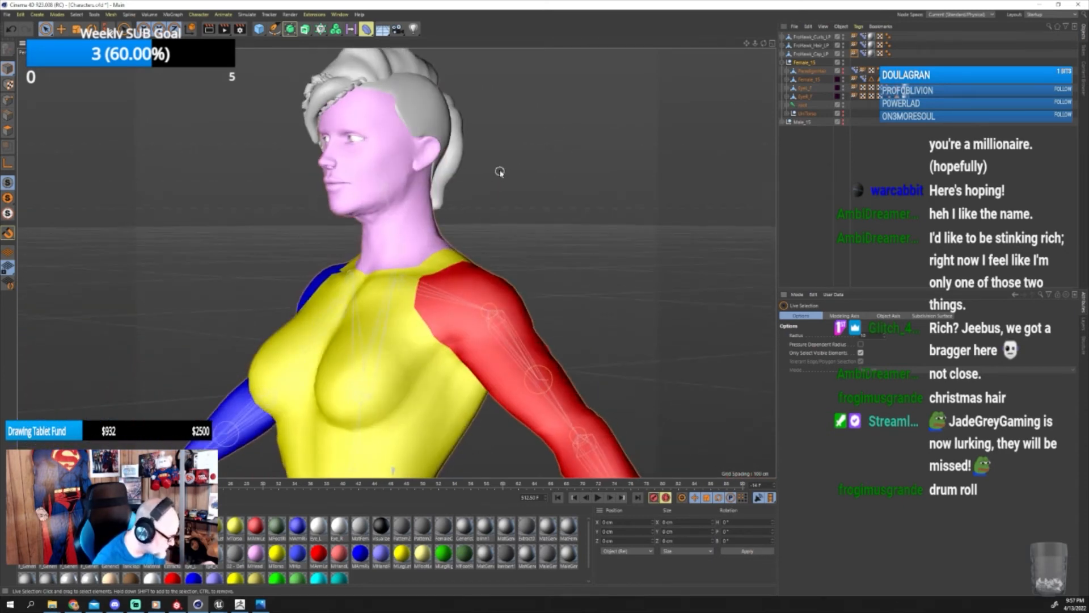
middle_click_drag(499, 176, 598, 253, "alt")
scroll(581, 221, "down", 2)
scroll(573, 220, "up", 4)
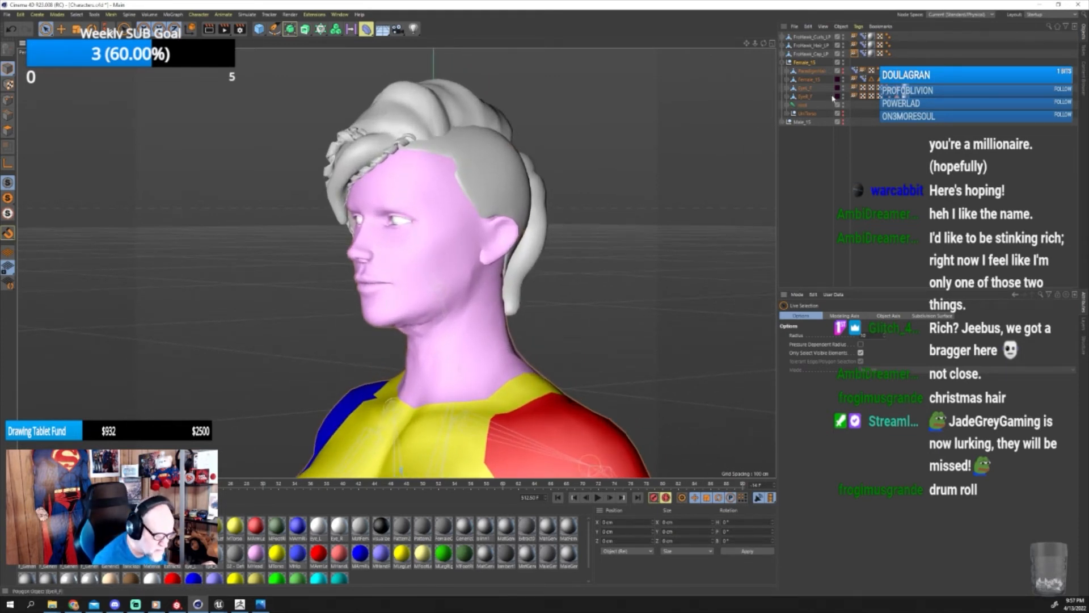
Examine the three FroHawk meshes' UVs in the BP - UV Edit layout and return to the Standard layout.
left_click(1047, 14)
key("alt+Tab")
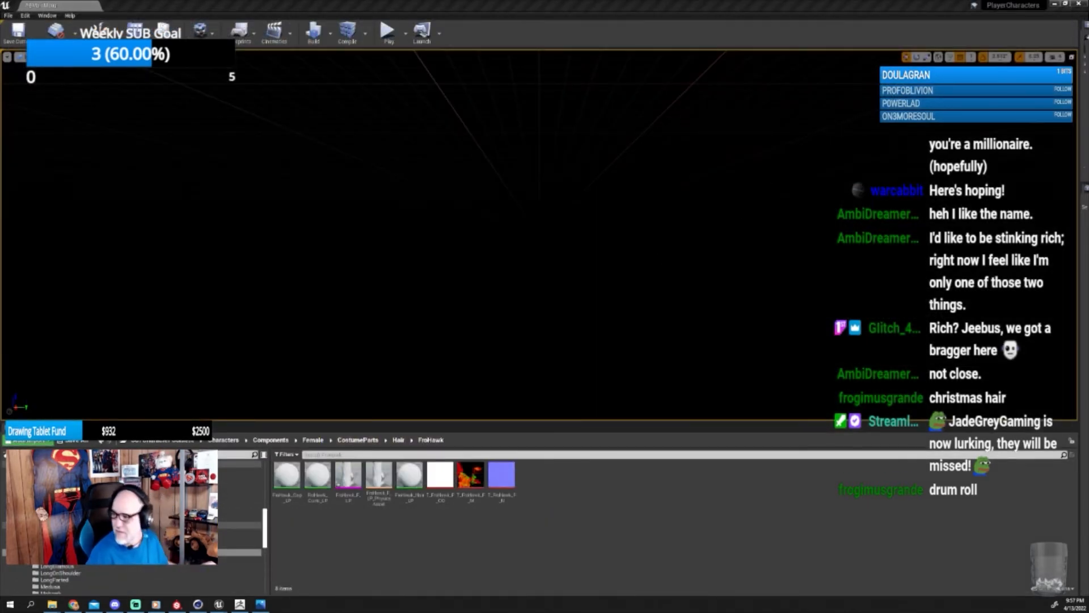
key("alt+Tab")
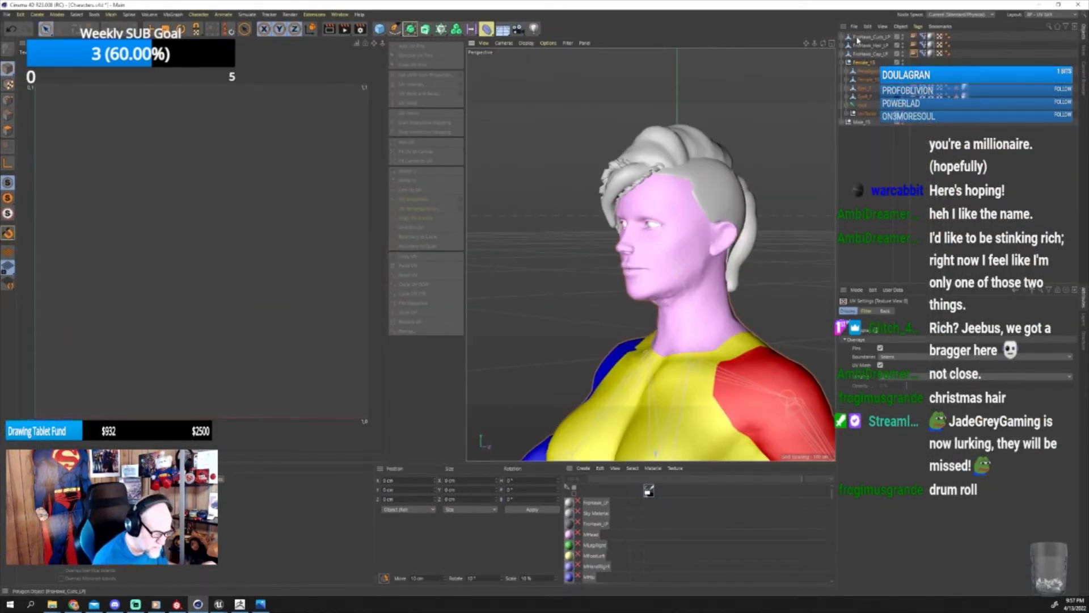
left_click(858, 38)
left_click(867, 54, "shift")
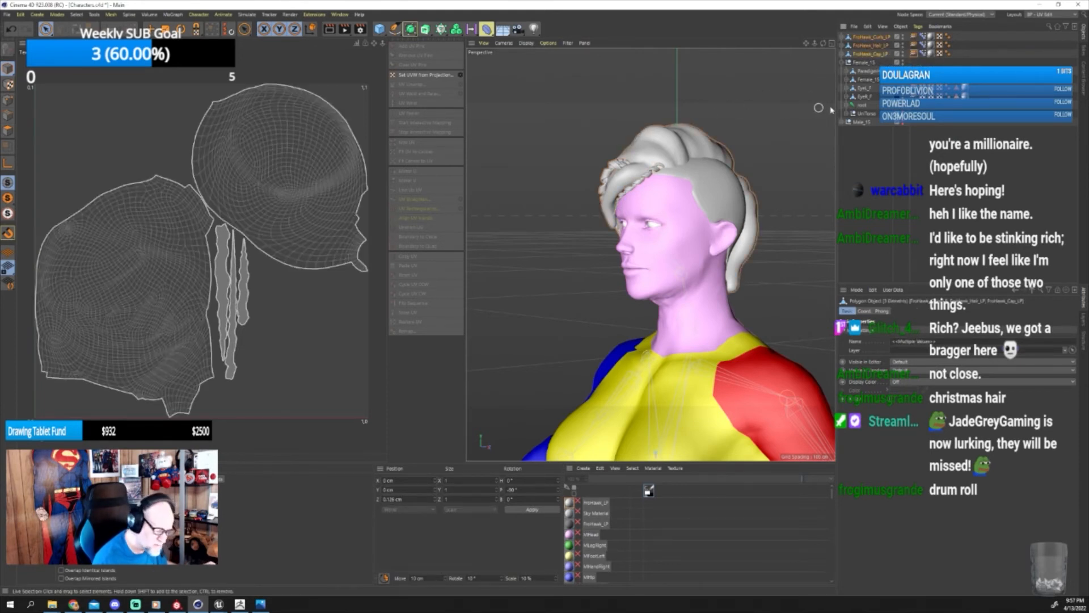
left_click(931, 36)
left_click(1041, 17)
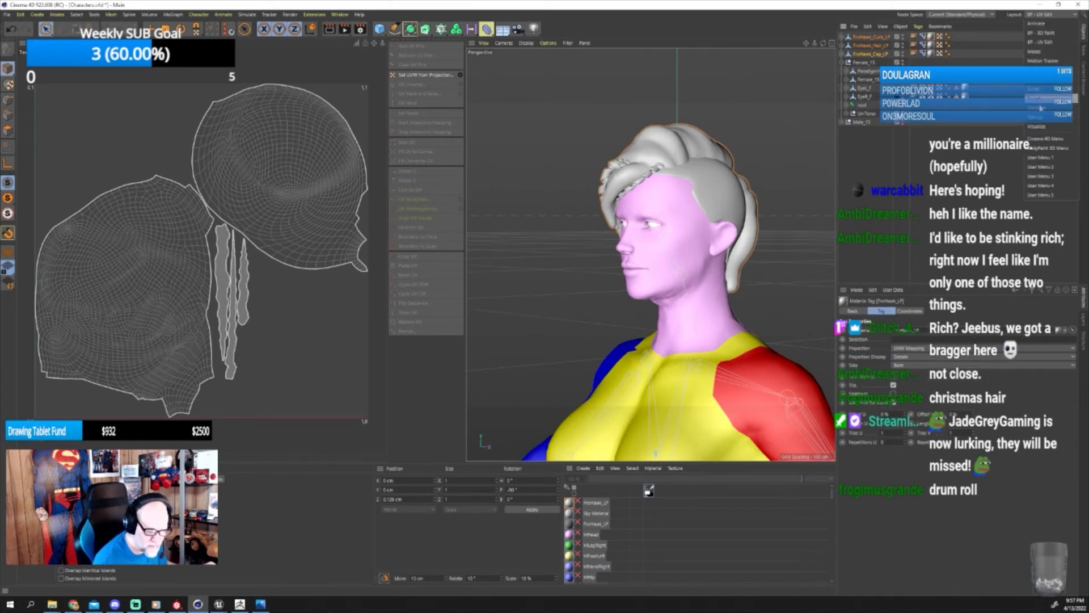
left_click(1039, 107)
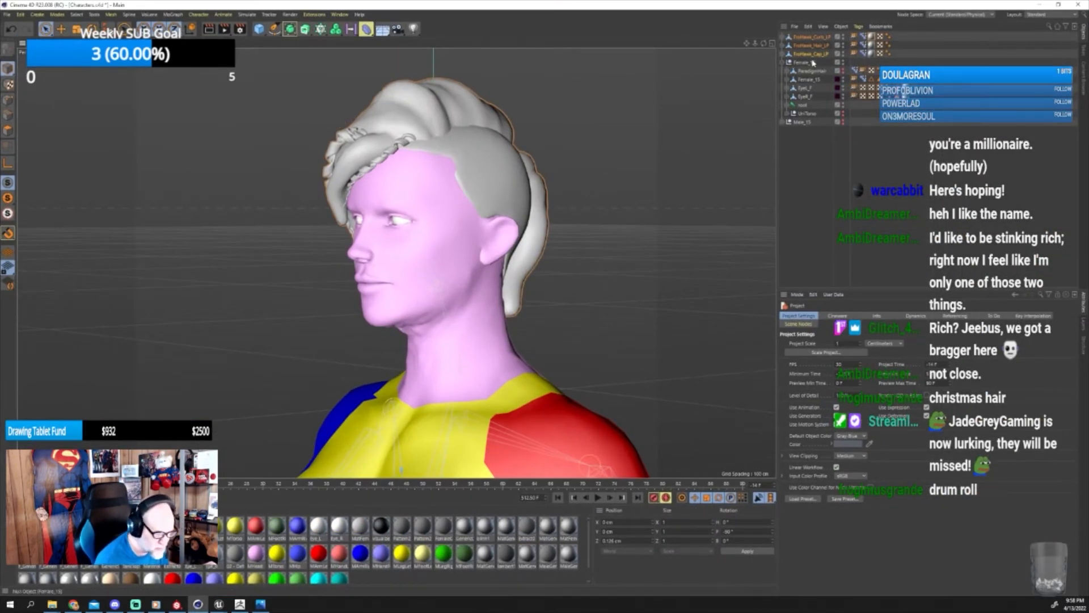
Delete the existing weight tags from the FroHawk meshes.
left_click(856, 37)
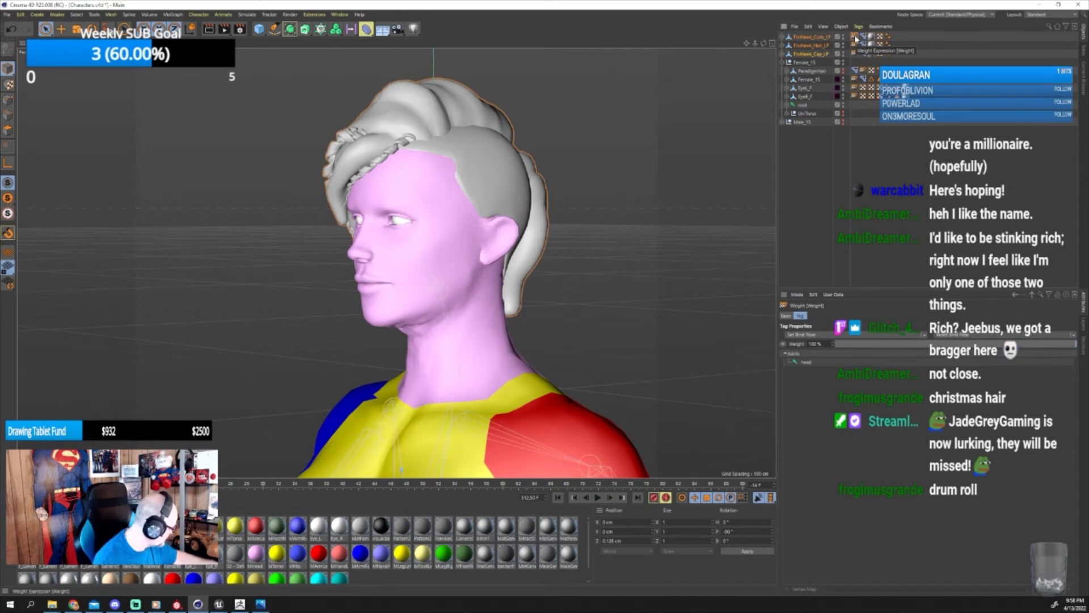
key("Delete")
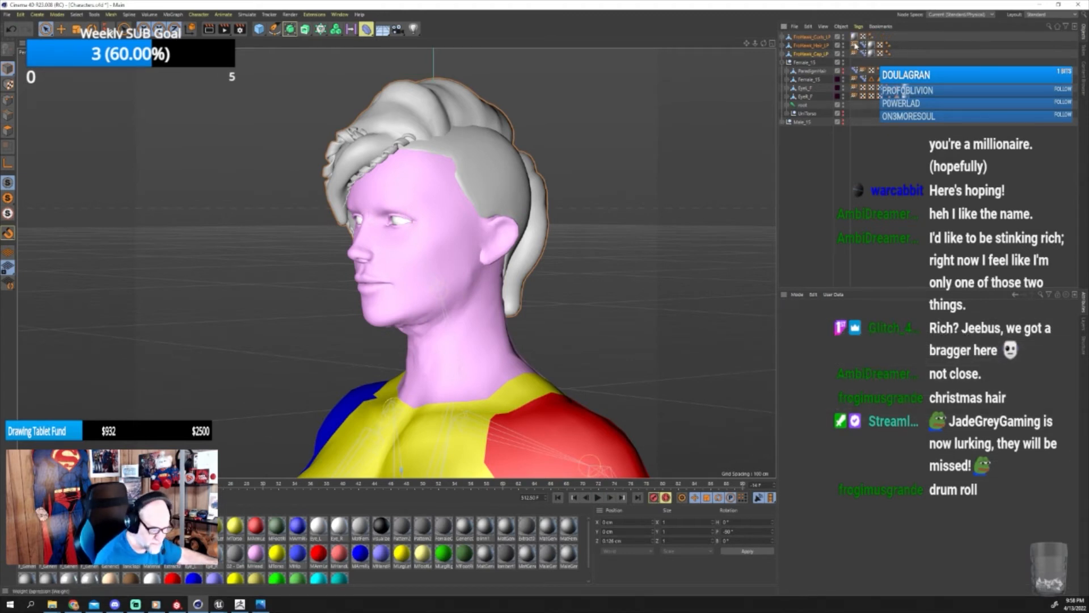
left_click(856, 46)
key("Delete")
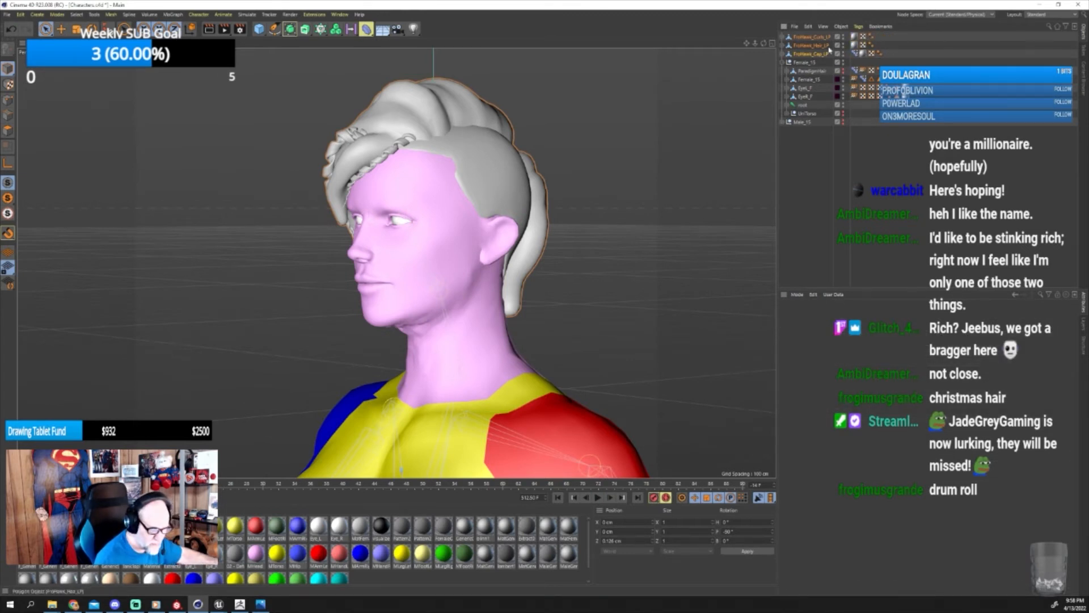
Expand the root joint hierarchy and bind the FroHawk_Curls_LP mesh to the head joint.
left_click(805, 37)
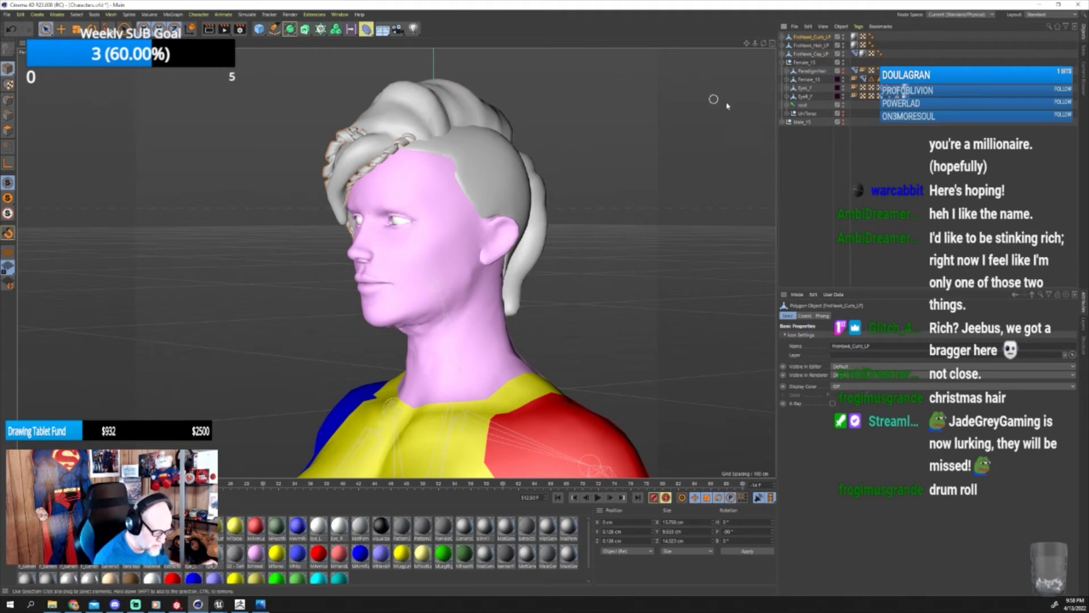
left_click(788, 106)
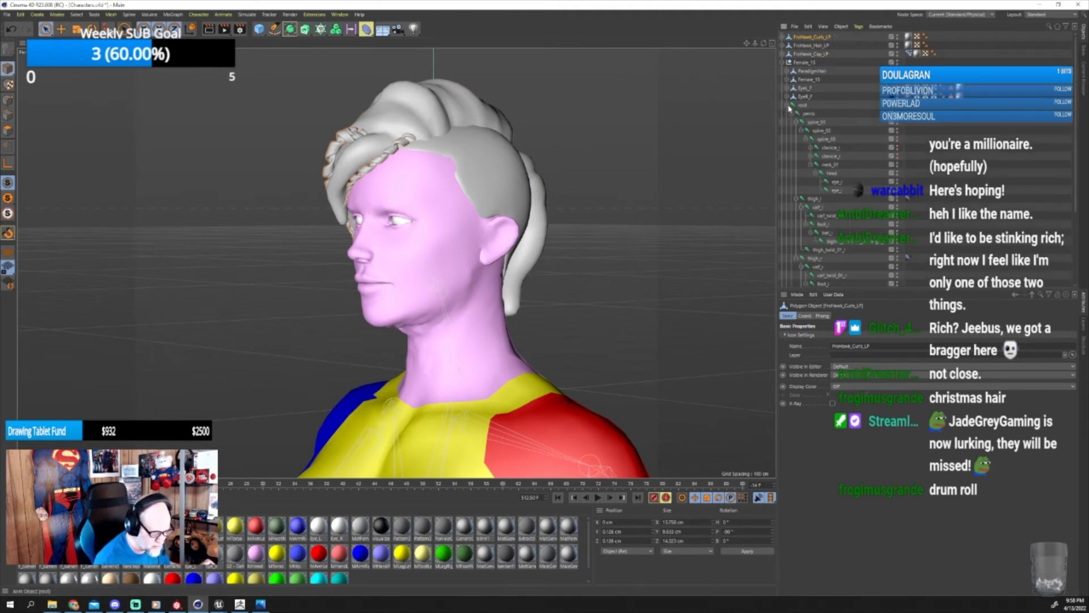
left_click(831, 174, "ctrl")
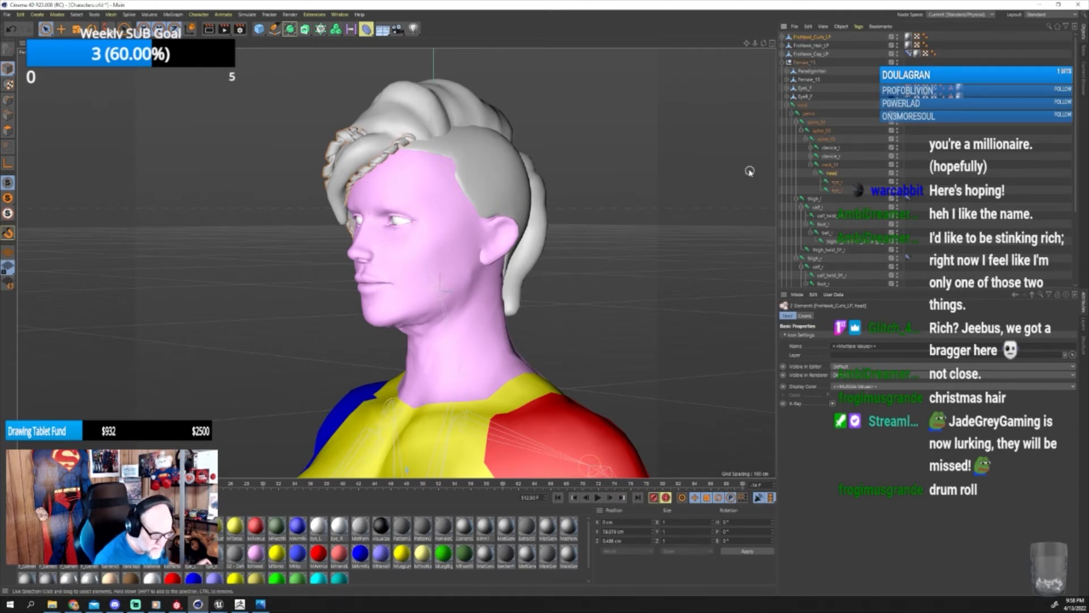
left_click(199, 14)
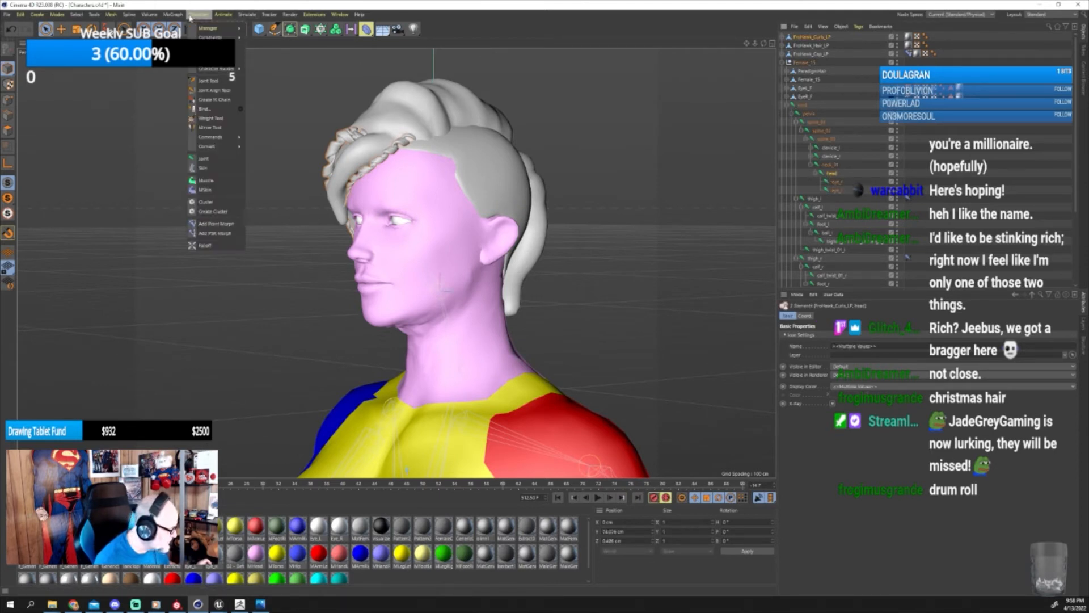
left_click(216, 109)
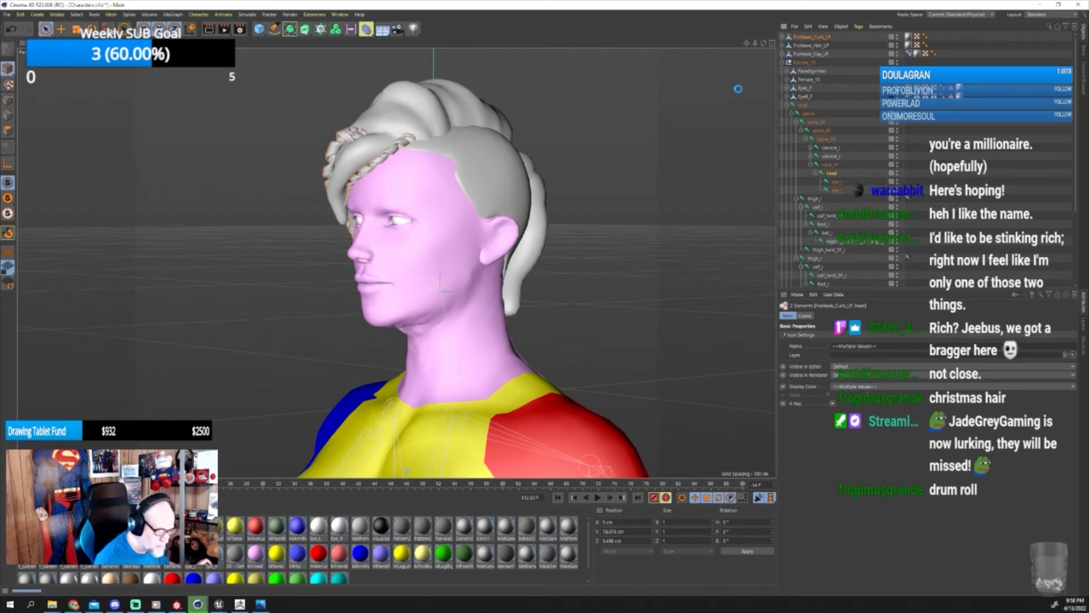
Bind the FroHawk_Hair_LP mesh to the head joint.
left_click(808, 48)
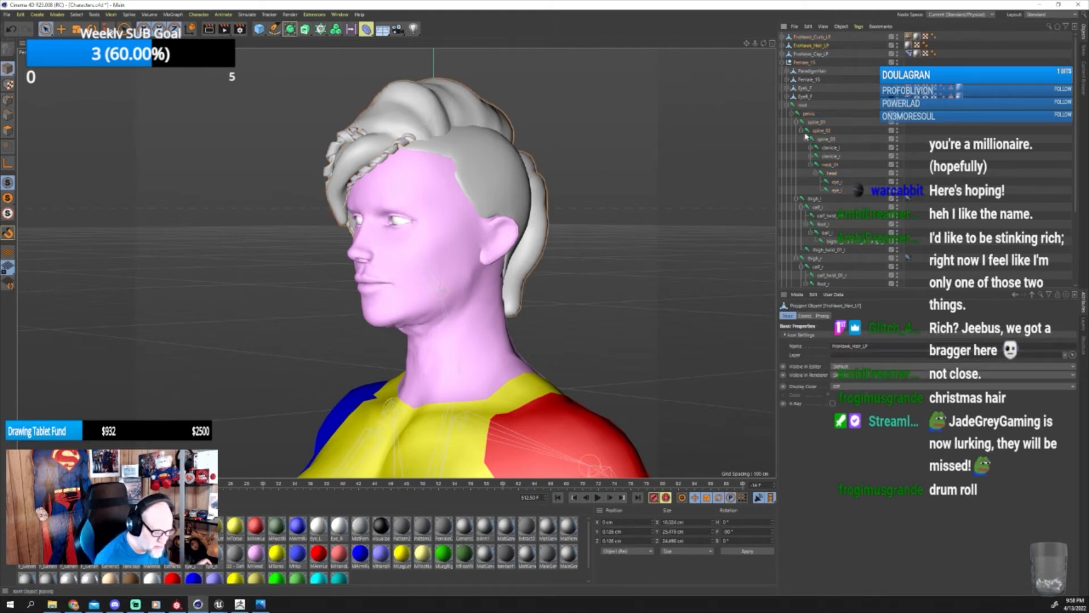
left_click(832, 173, "ctrl")
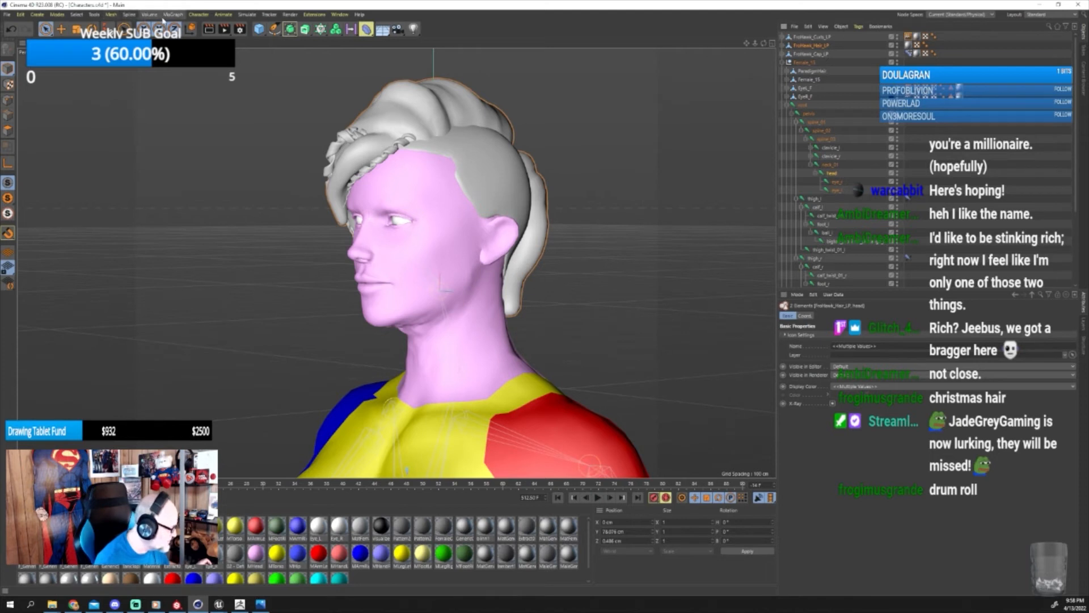
left_click(199, 14)
left_click(214, 109)
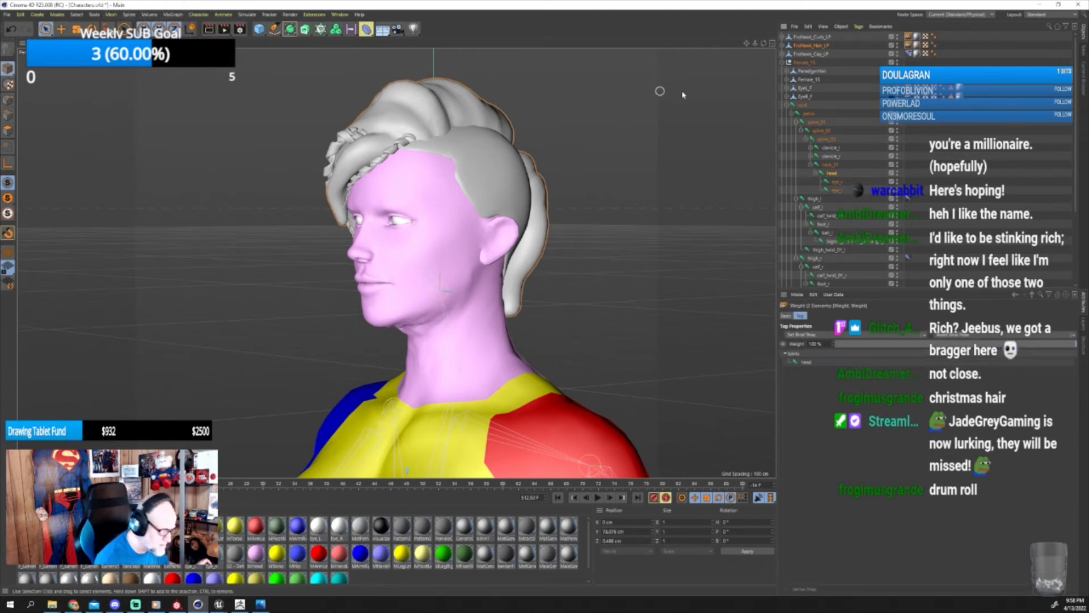
Bind the FroHawk_Cap_LP mesh to the head joint.
left_click(808, 54)
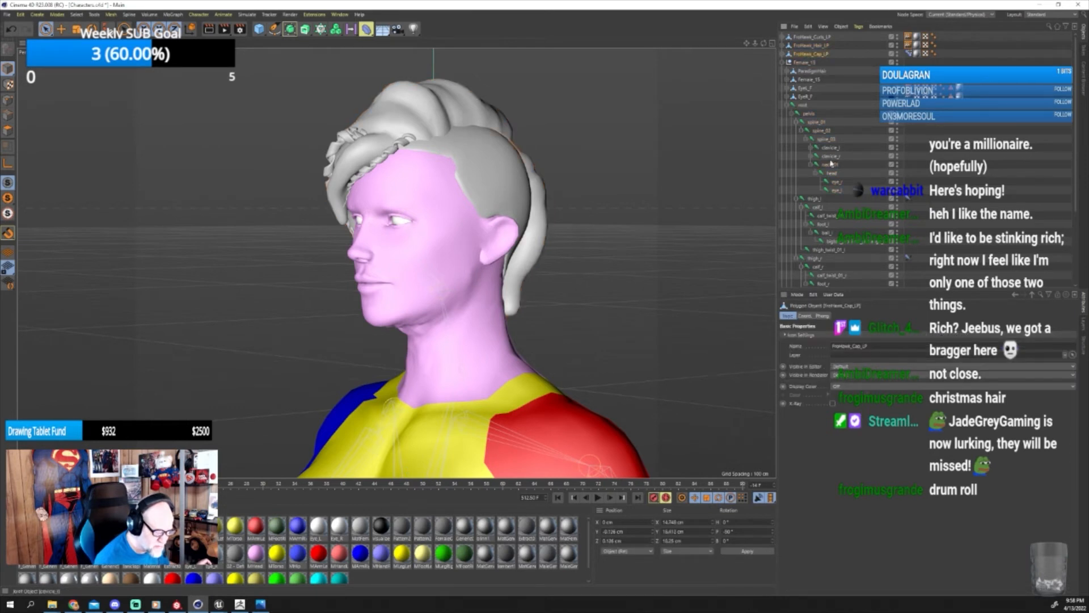
left_click(830, 174, "ctrl")
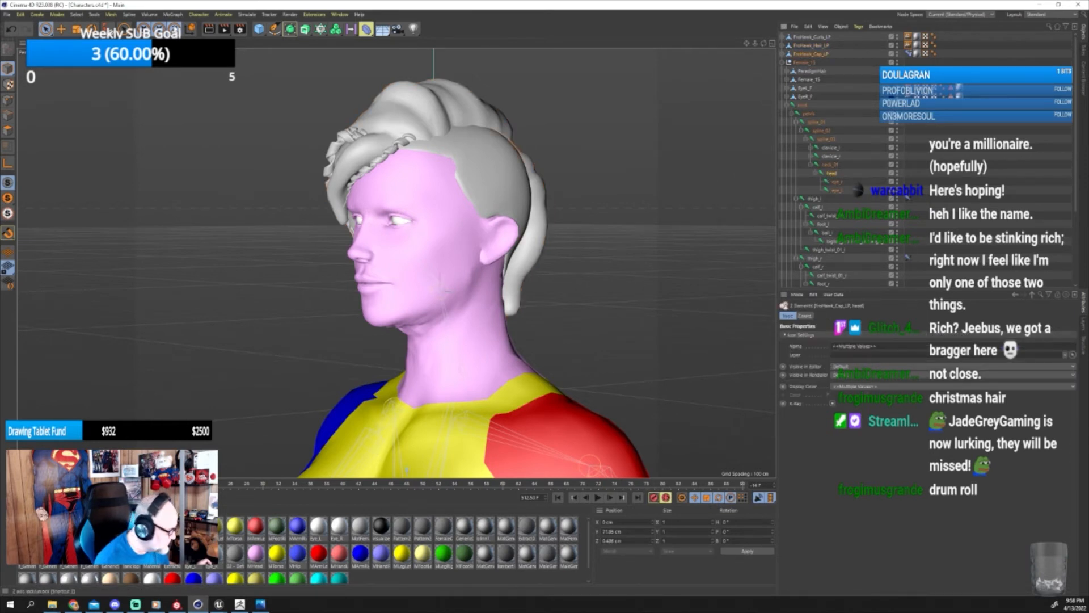
left_click(198, 14)
left_click(235, 109)
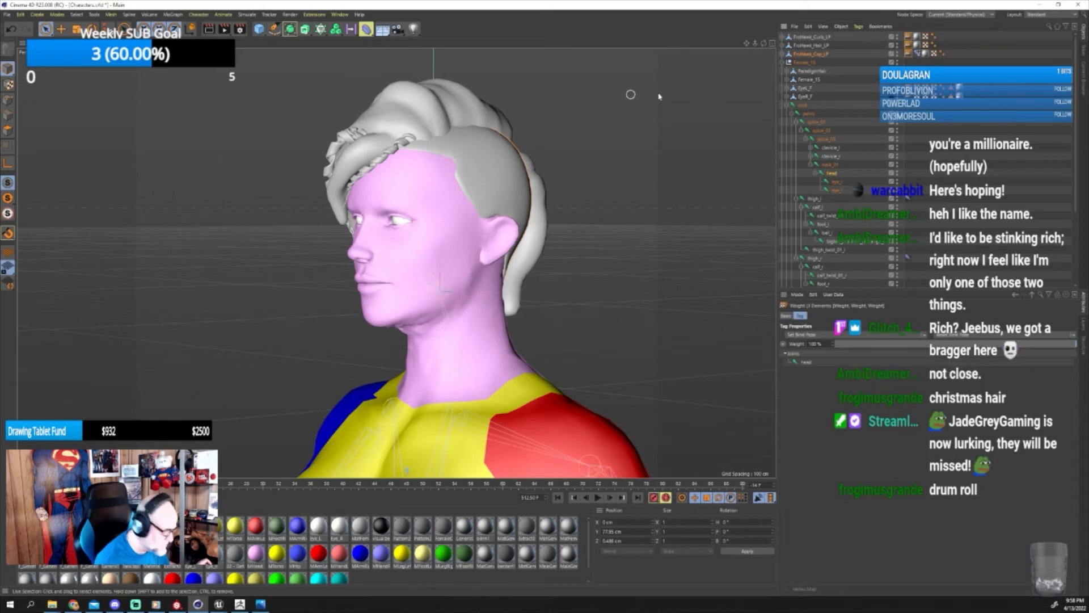
Export the three FroHawk meshes together with the root joint as FBX, keeping the current export settings.
left_click(802, 37)
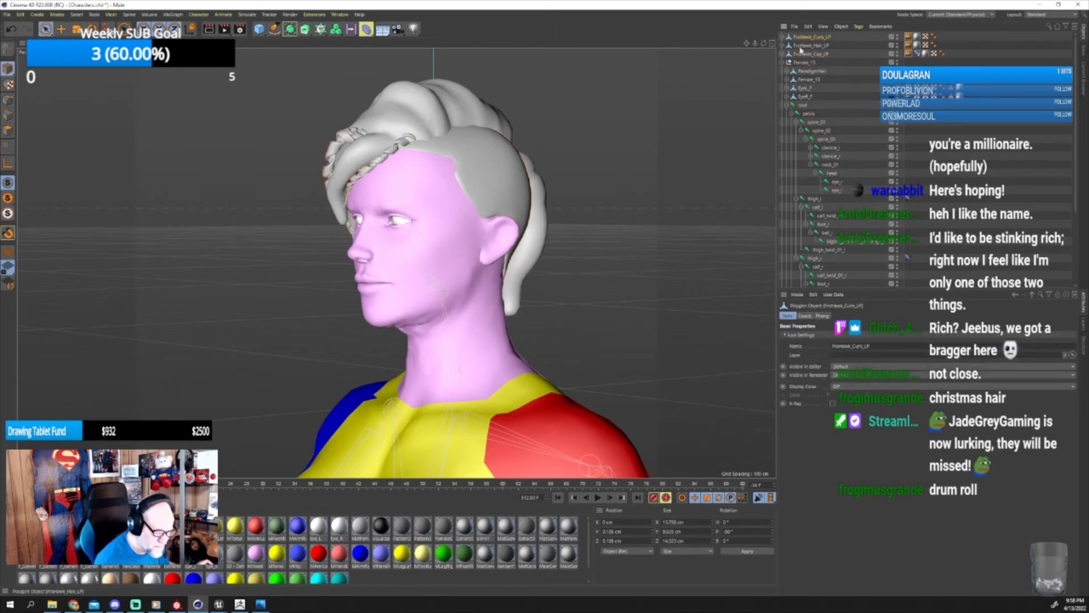
left_click(806, 54, "shift")
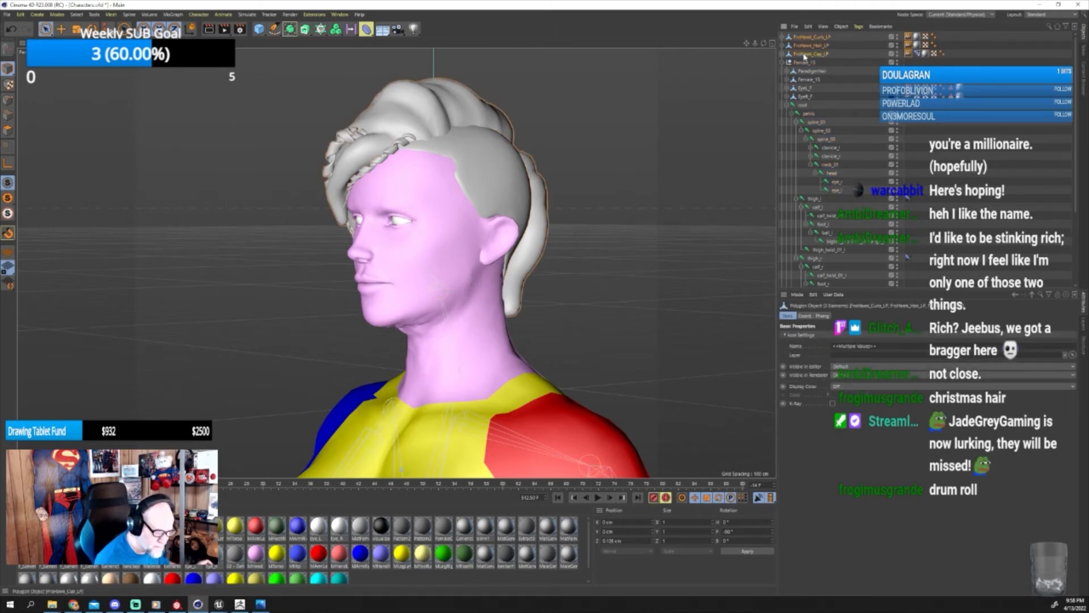
left_click(802, 105, "shift")
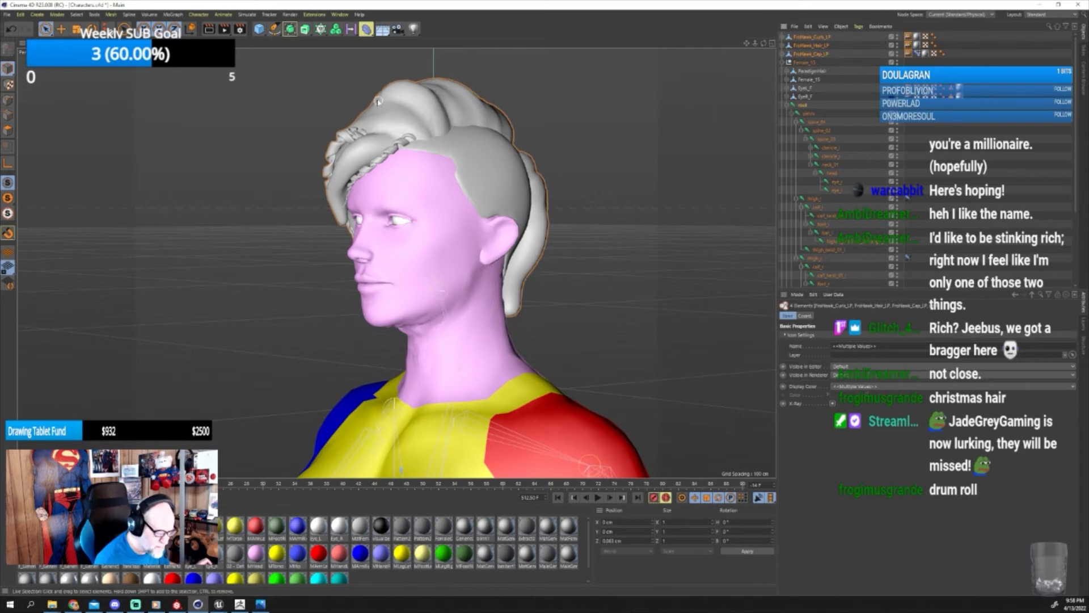
left_click(8, 15)
mouse_move(57, 183)
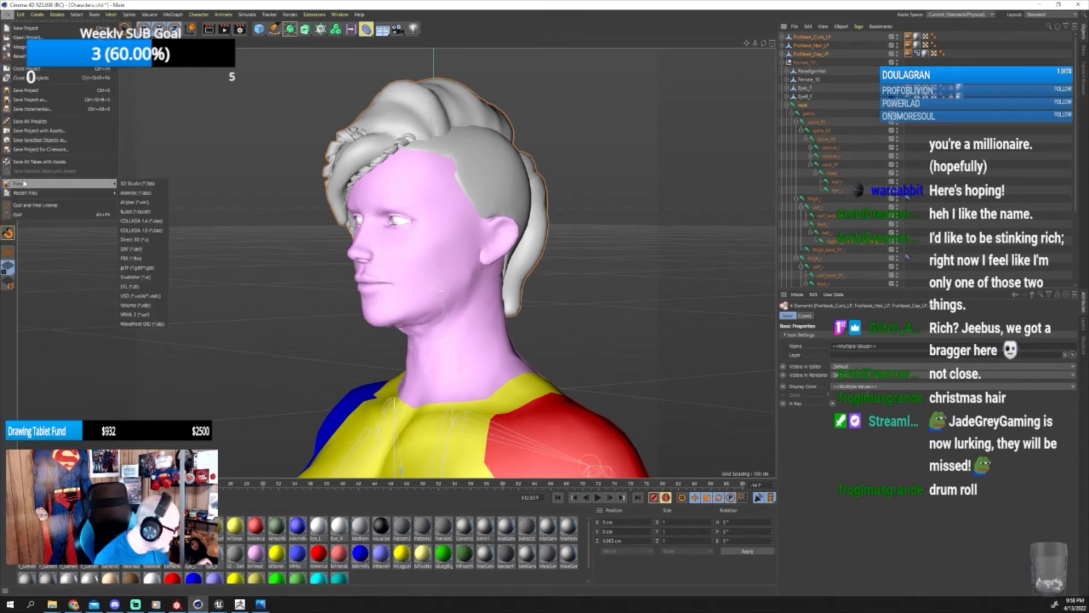
left_click(129, 258)
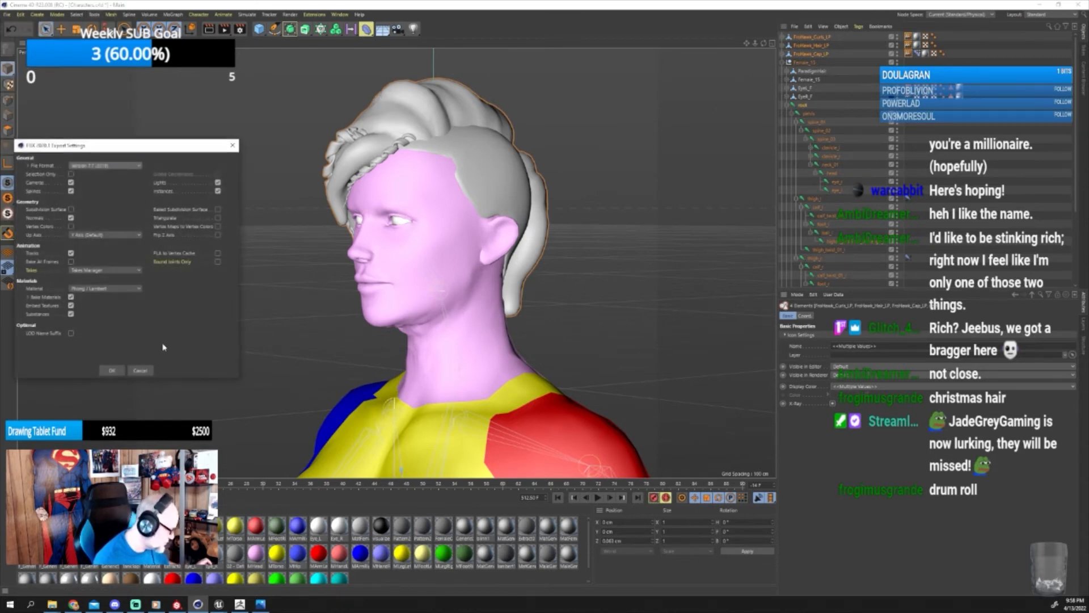
left_click(111, 371)
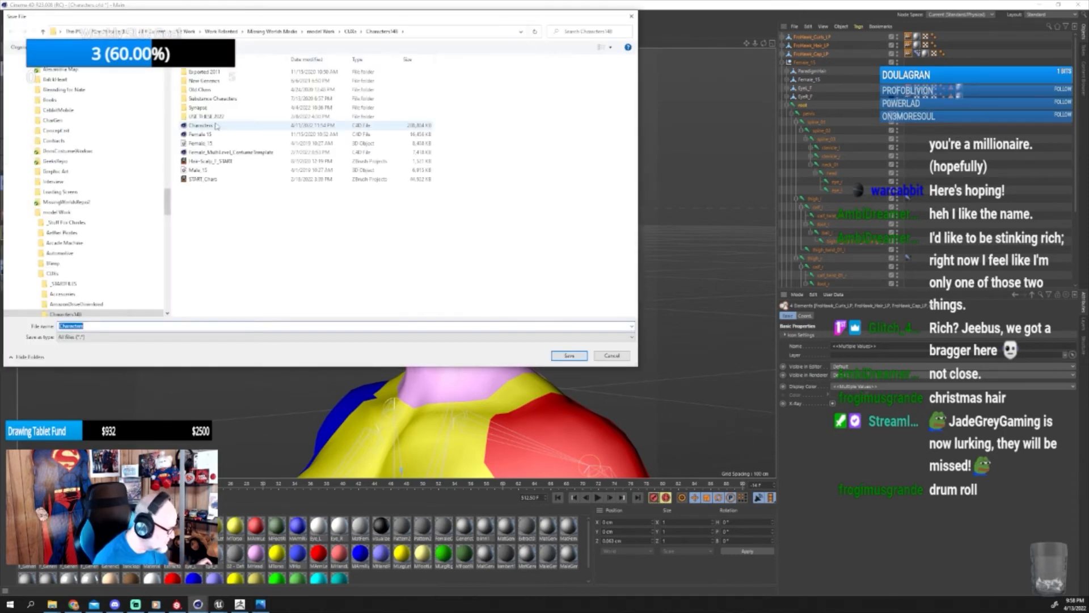
Save the export over the existing FroHawk_F_LP file in the Hair > Ethnic > FroHawk > Female > All folder.
left_click(350, 31)
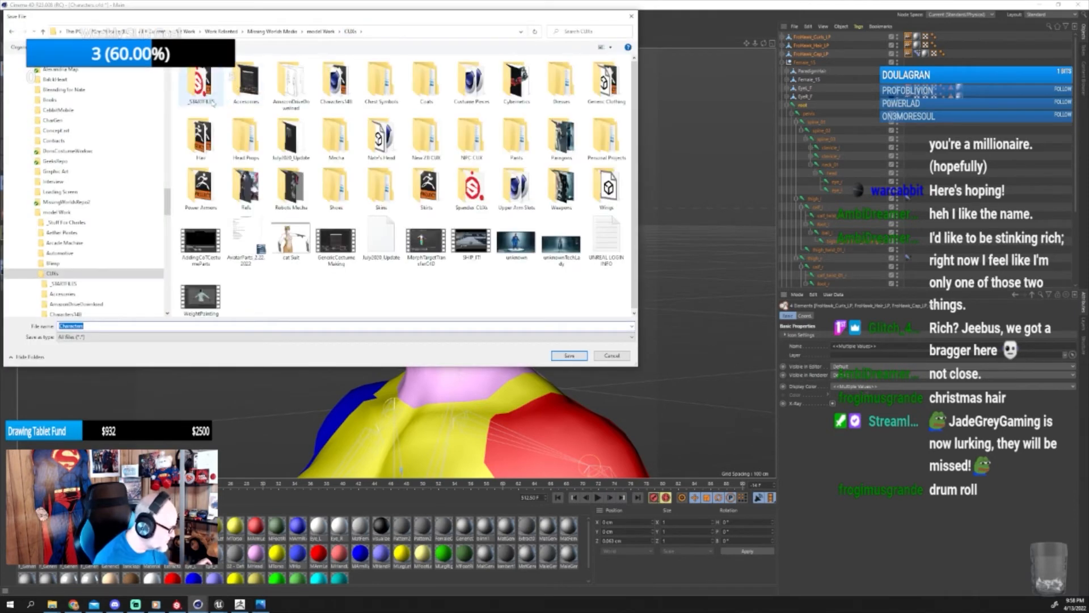
double_click(201, 136)
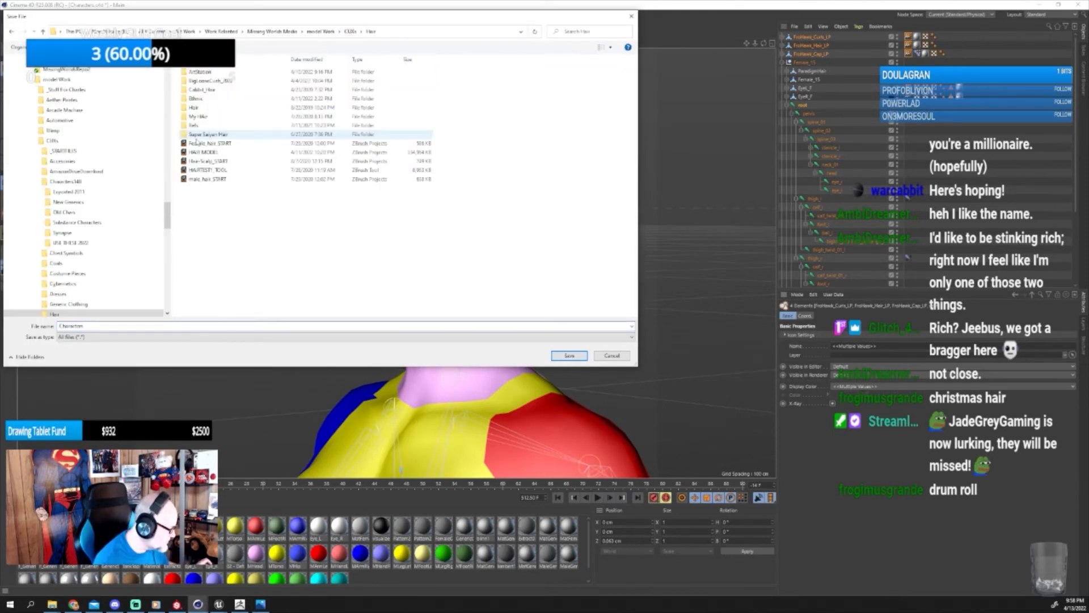
double_click(205, 108)
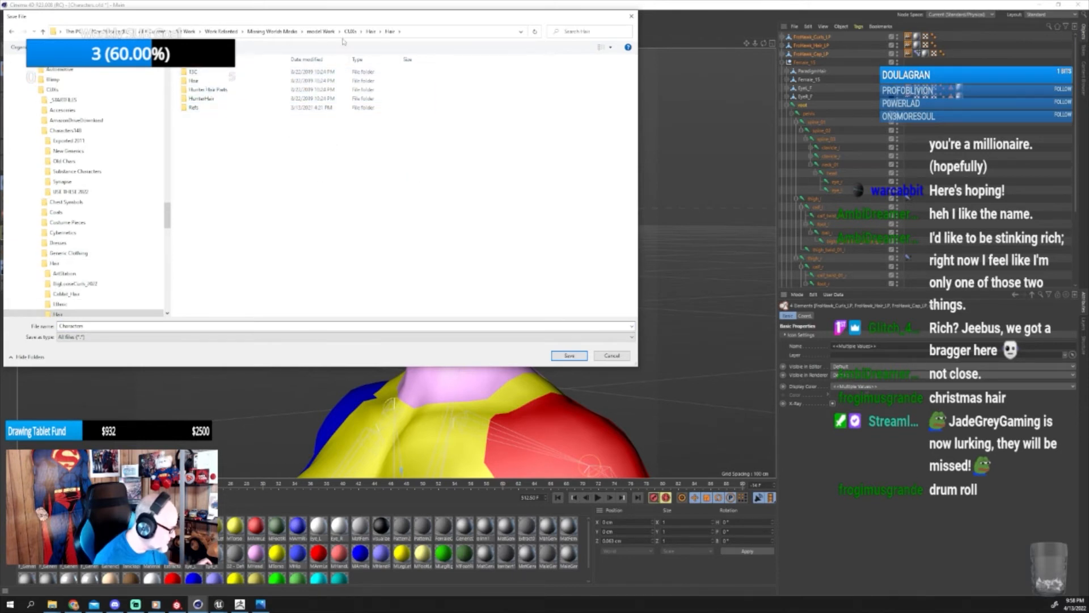
left_click(370, 32)
double_click(201, 98)
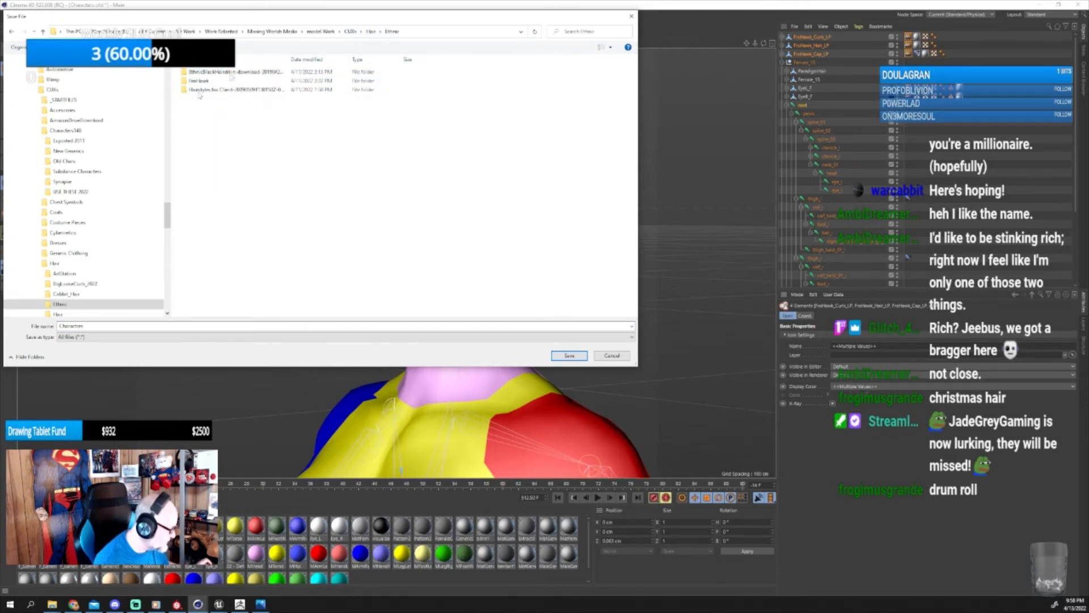
double_click(196, 81)
double_click(197, 72)
double_click(197, 72)
left_click(197, 74)
left_click(562, 358)
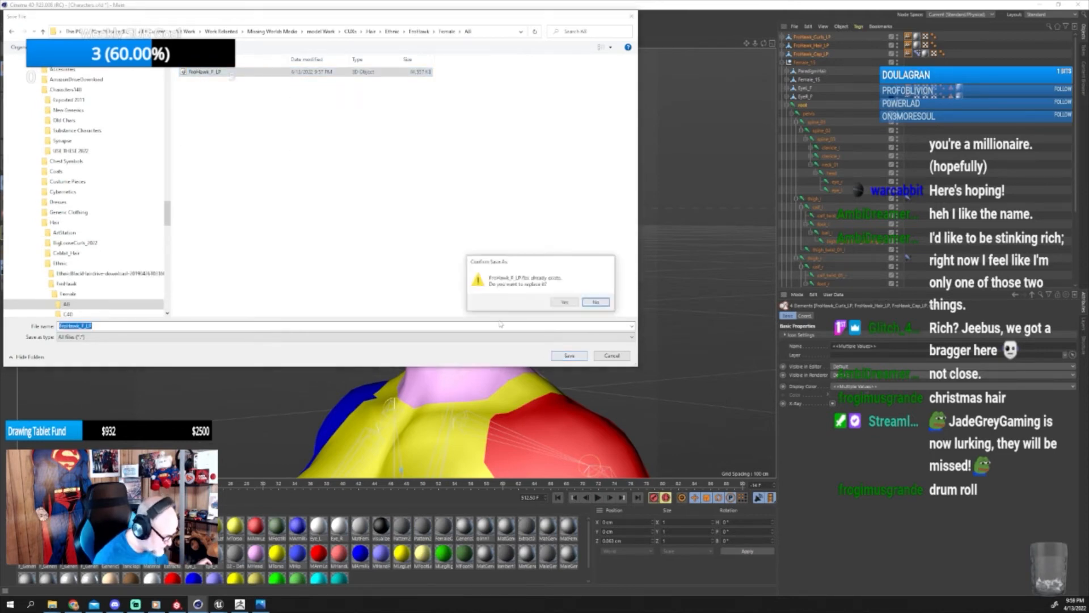
left_click(566, 303)
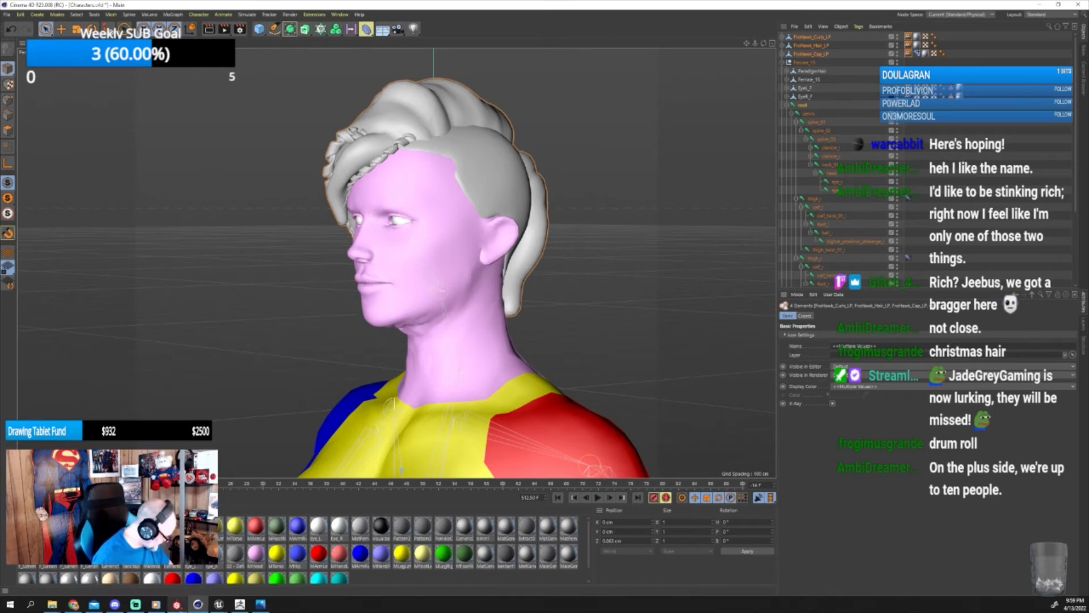
Switch to Unreal Engine and reimport the FroHawk_F_LP file into the female FroHawk hair folder.
left_click(217, 605)
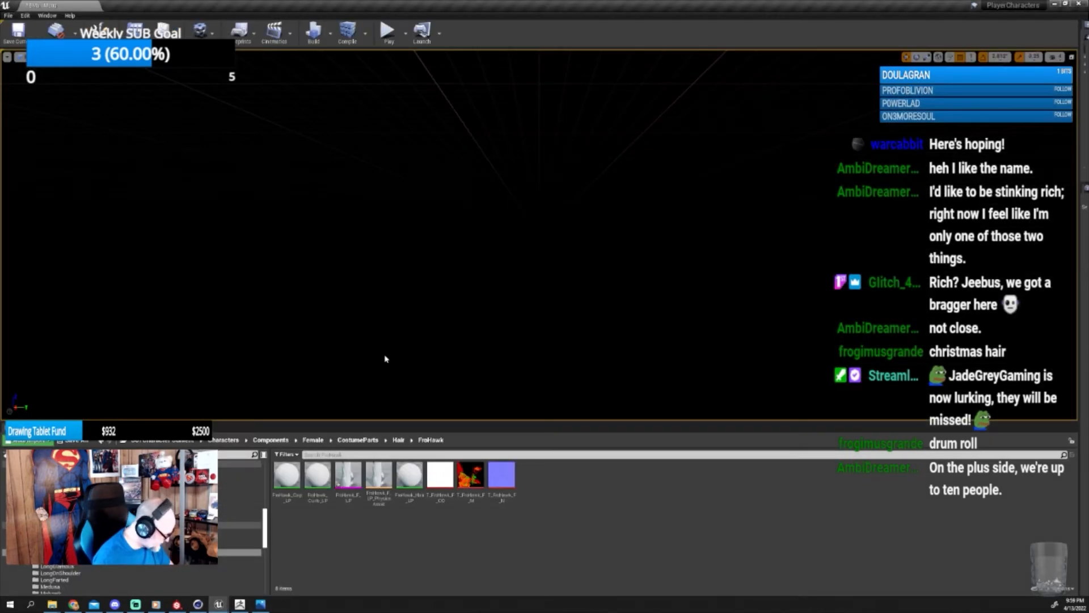
mouse_move(51, 604)
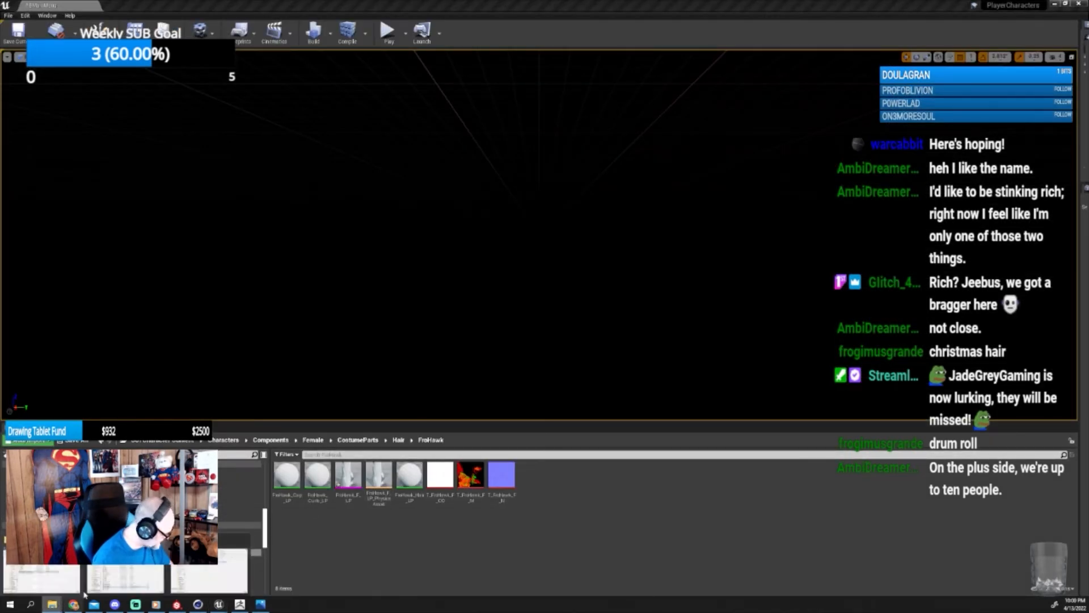
left_click(202, 565)
left_click_drag(592, 197, 596, 505)
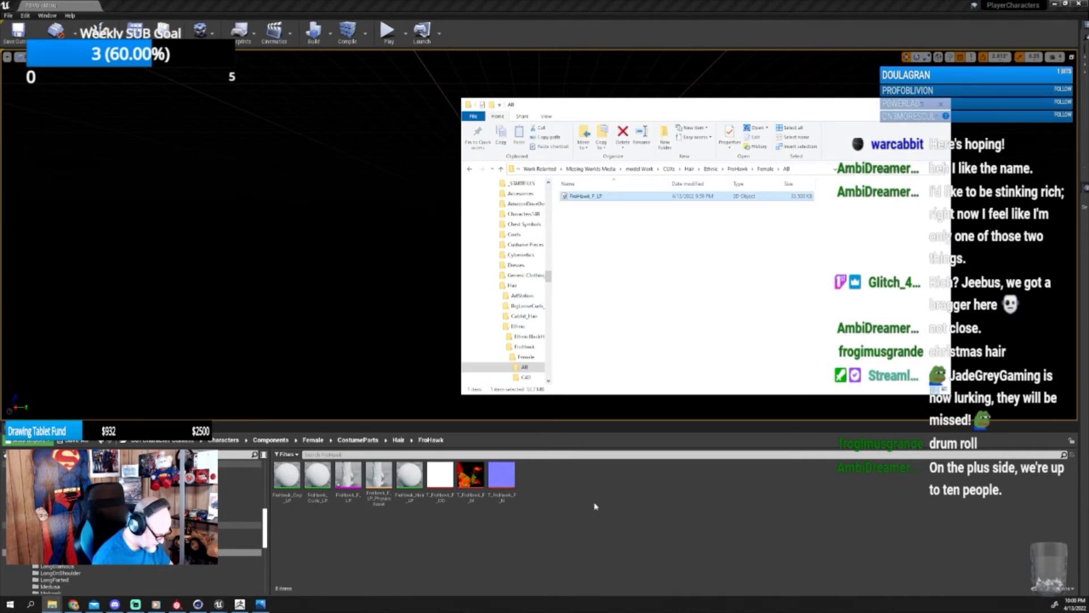
left_click(898, 105)
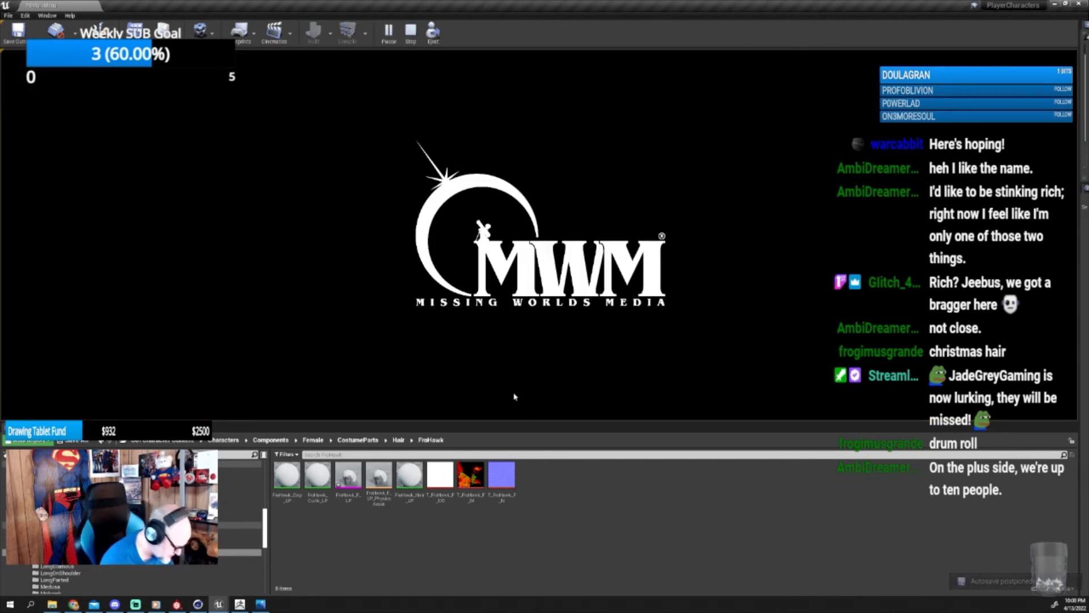
Enlarge the viewport of the running game and go past the title screen into the character creator.
left_click_drag(546, 423, 546, 470)
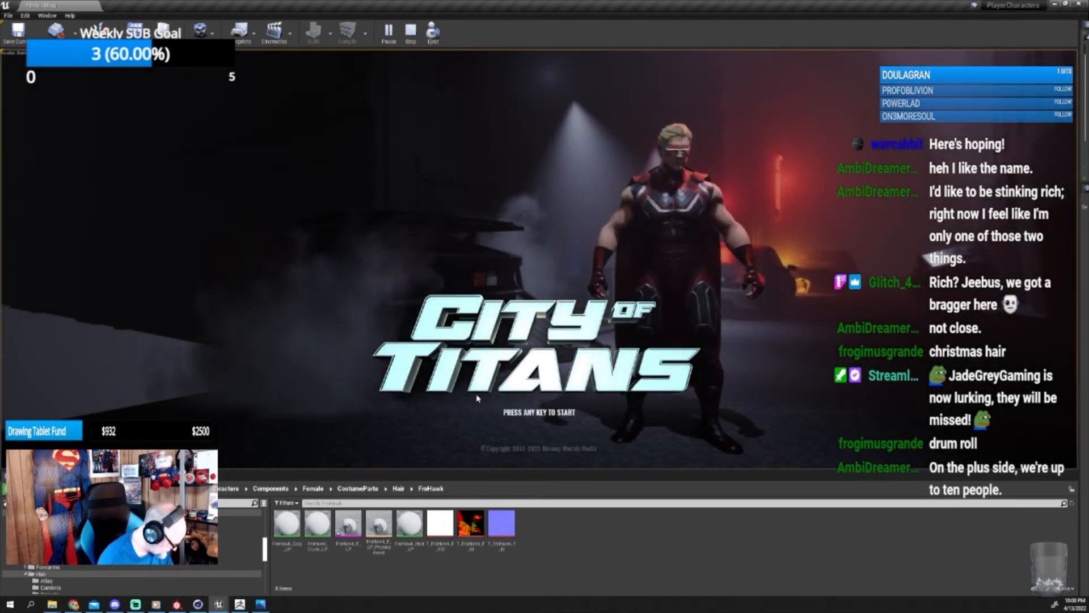
left_click(521, 417)
left_click(193, 224)
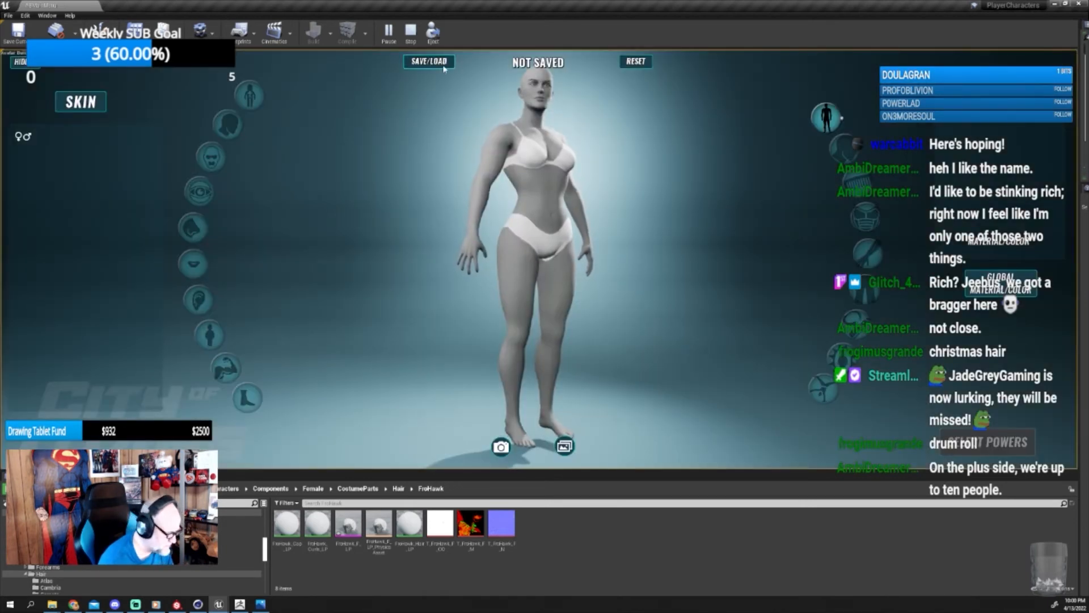
Load the saved FroHawk character and open its hair style options to check the reimported hair.
left_click(443, 65)
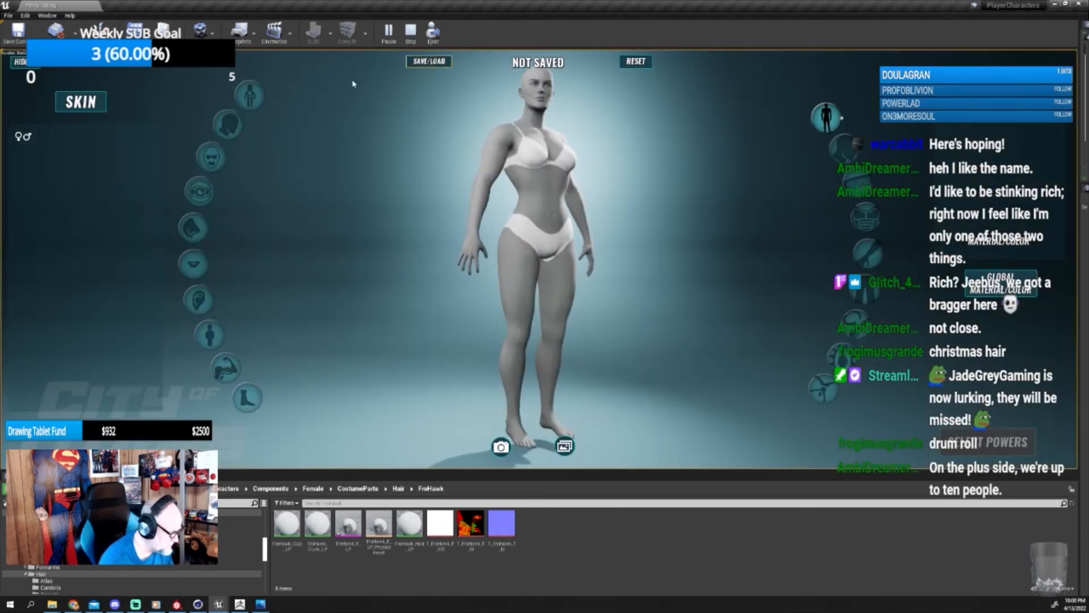
left_click(265, 105)
scroll(266, 247, "down", 5)
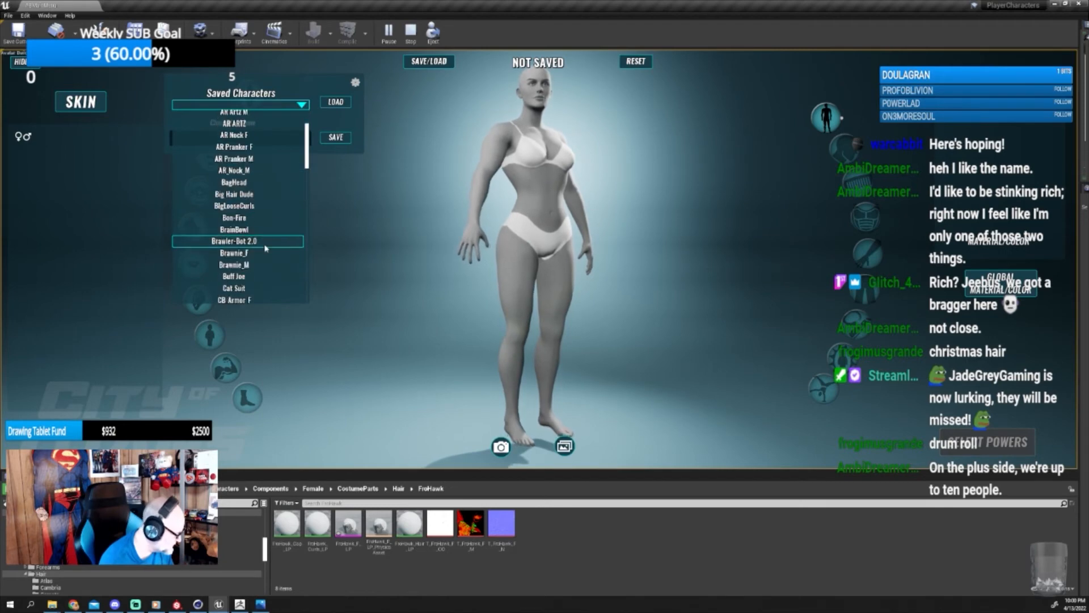
scroll(266, 248, "down", 3)
left_click(266, 277)
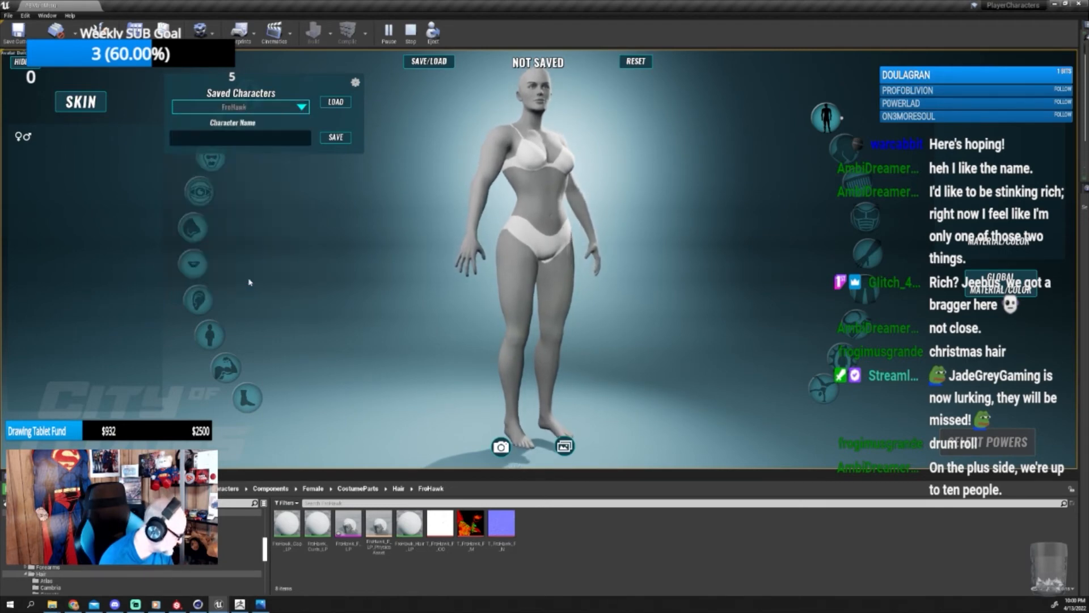
left_click(337, 103)
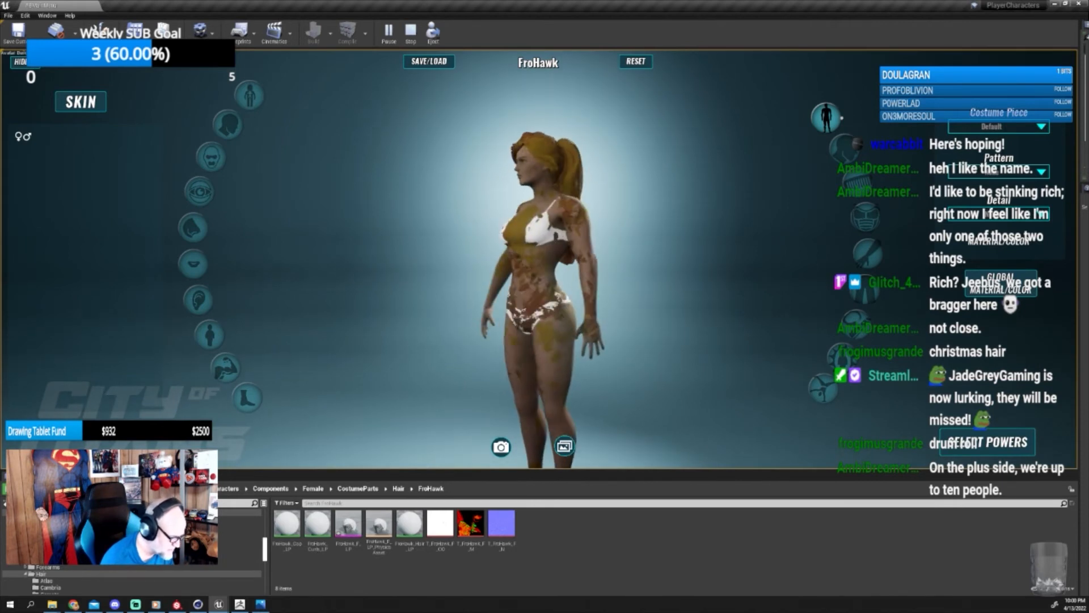
left_click(847, 151)
left_click(857, 173)
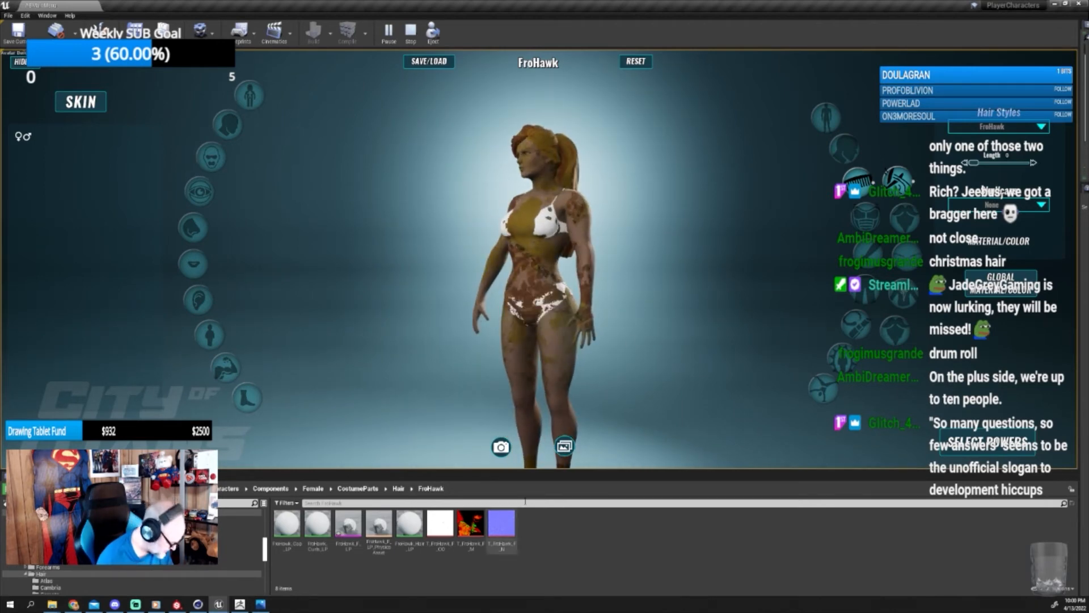
Switch back to Cinema 4D and collapse the Female_15 hierarchy.
left_click(198, 604)
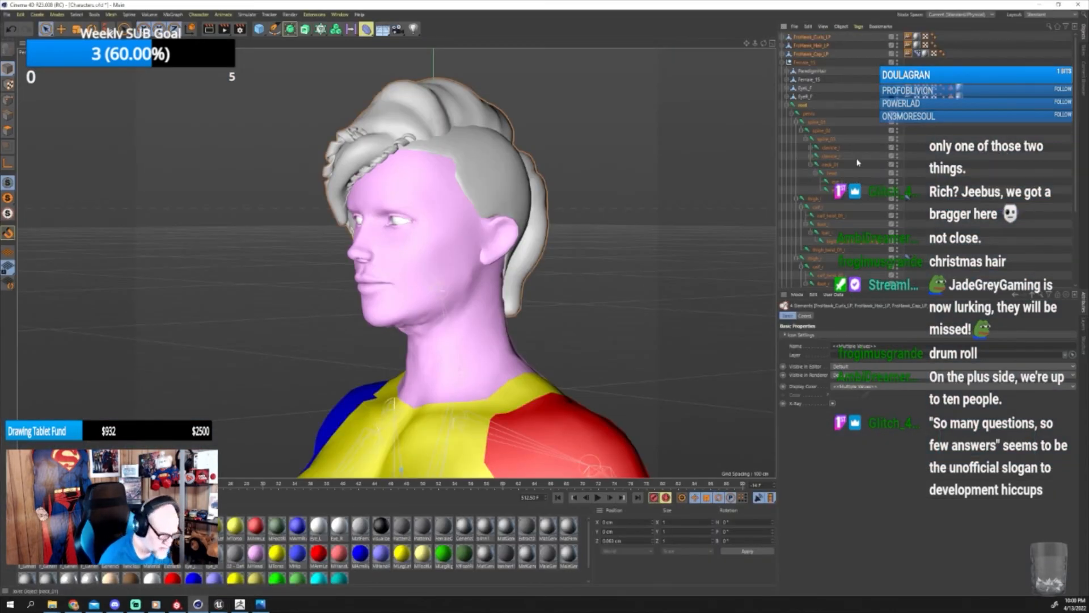
left_click(787, 72)
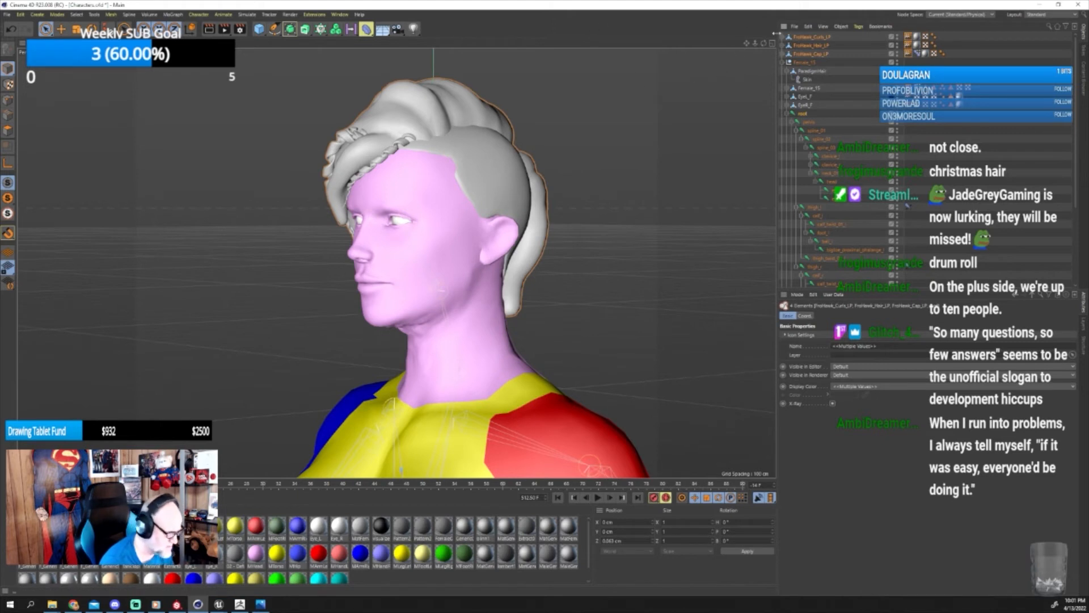
left_click(783, 63)
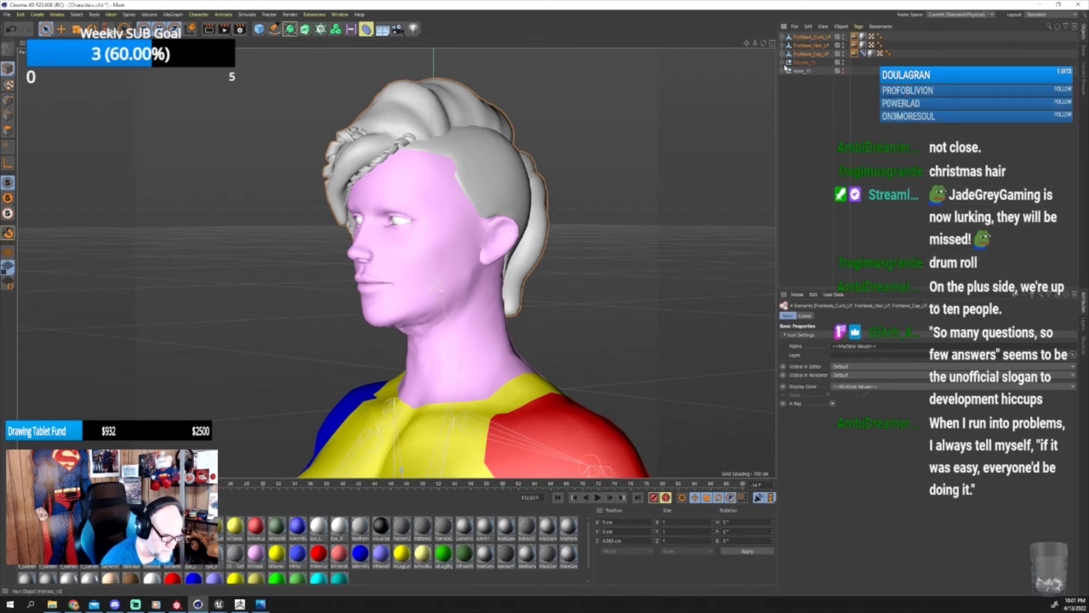
View the open FroHawk_LP project, return to the Characters project and save it.
left_click(336, 16)
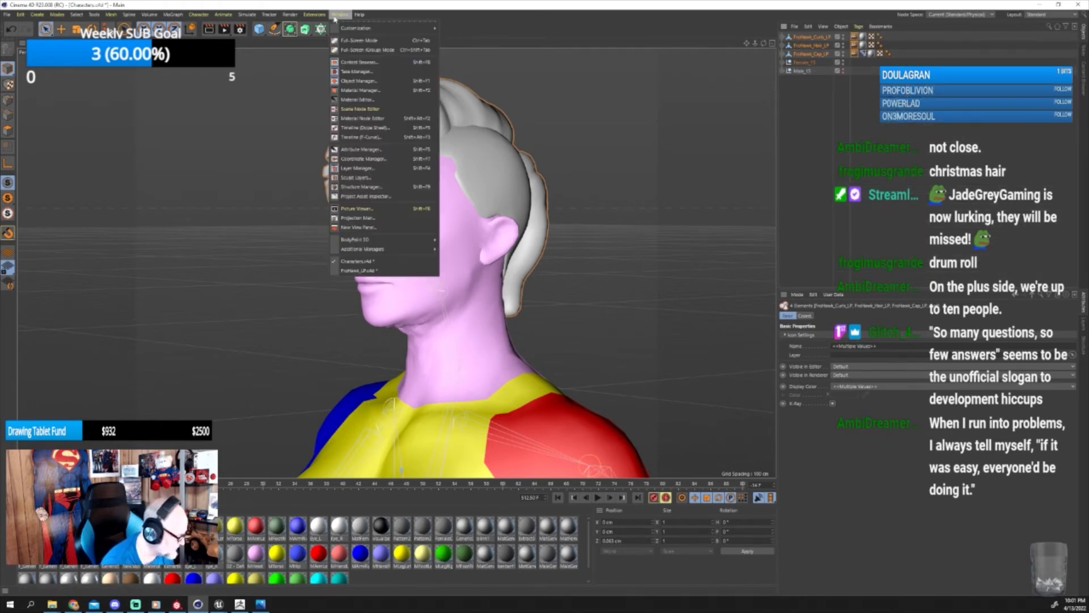
left_click(355, 270)
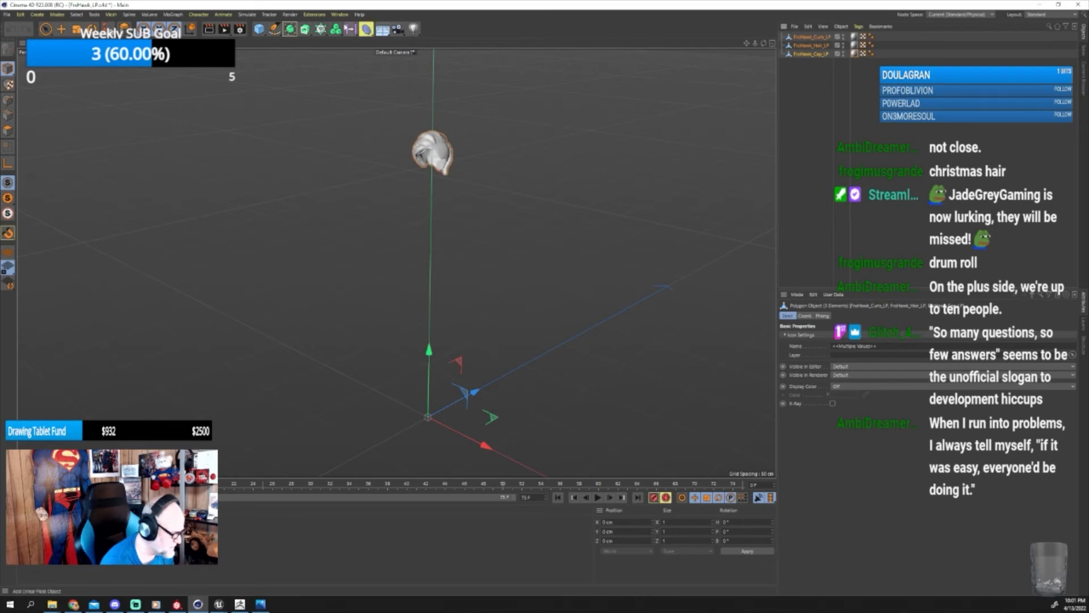
left_click(337, 16)
left_click(363, 258)
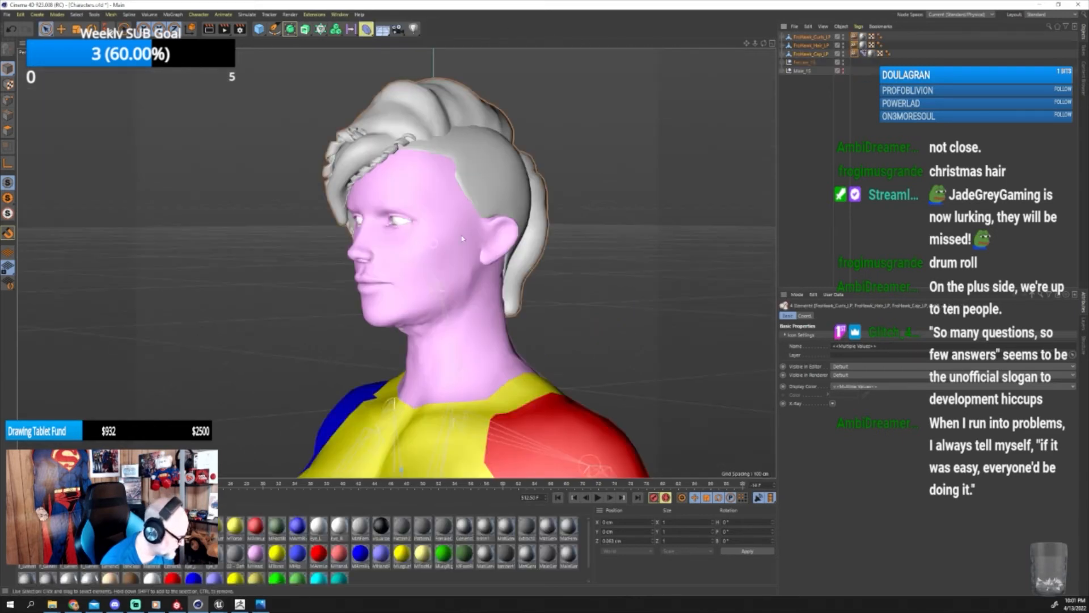
left_click(7, 14)
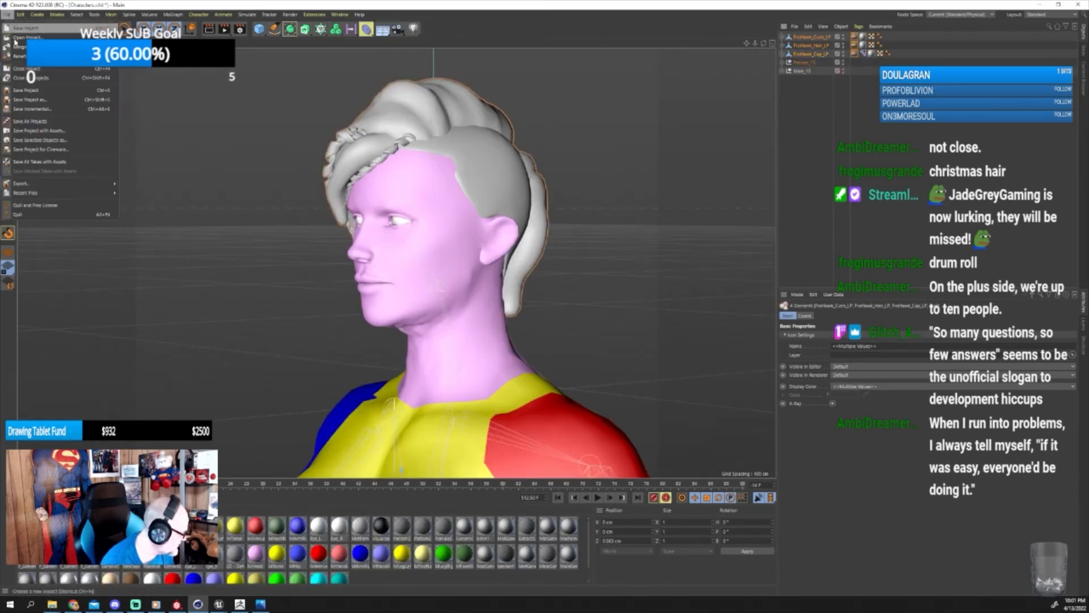
left_click(26, 91)
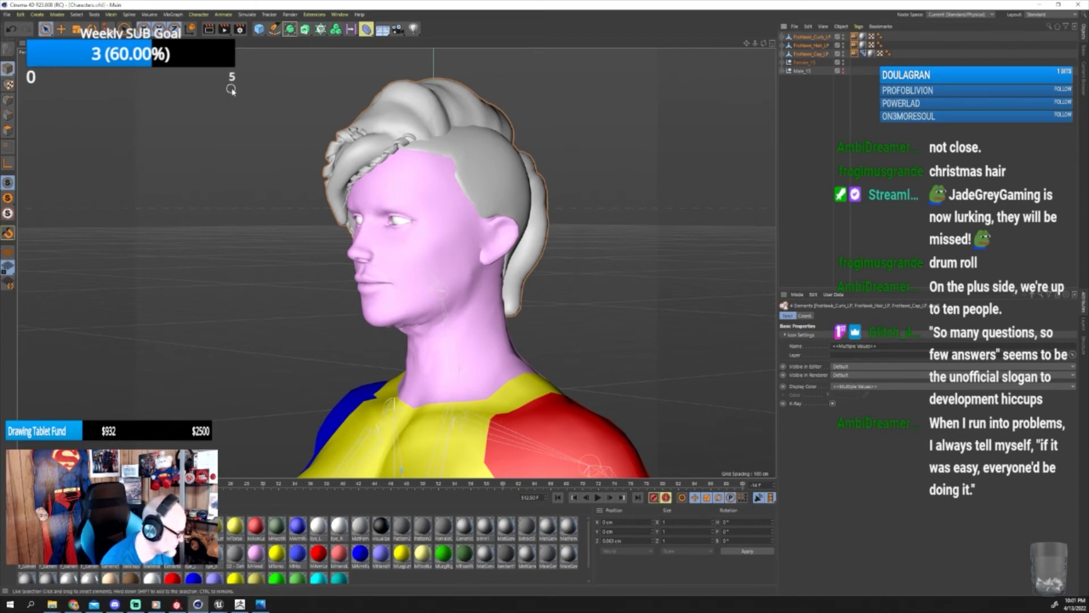
Save the project under the name FroHawk_LP in the FroHawk Female hair folder, replacing the existing file.
left_click(8, 15)
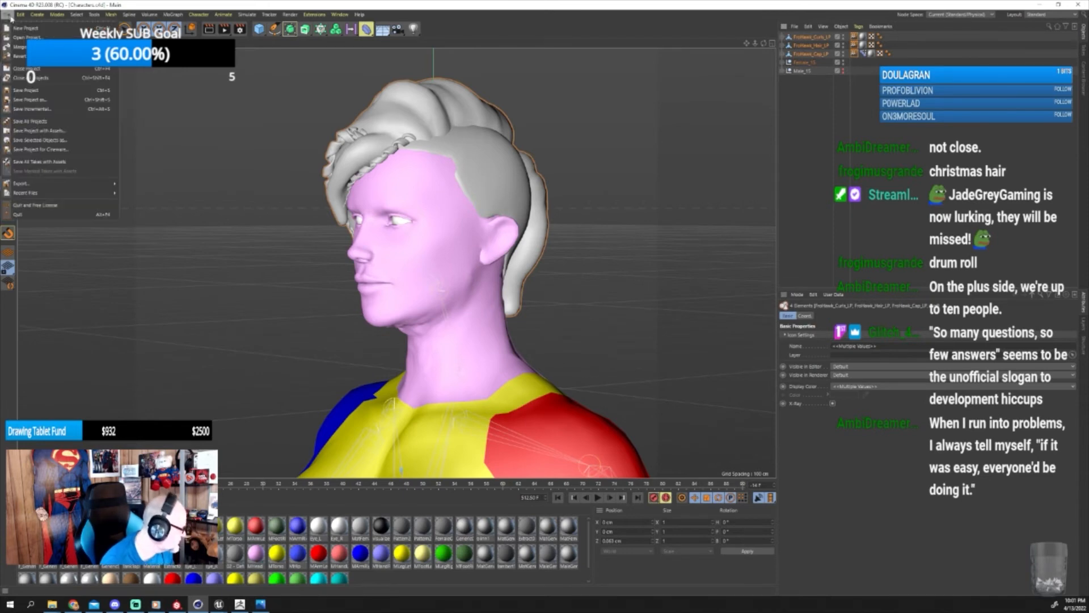
left_click(32, 92)
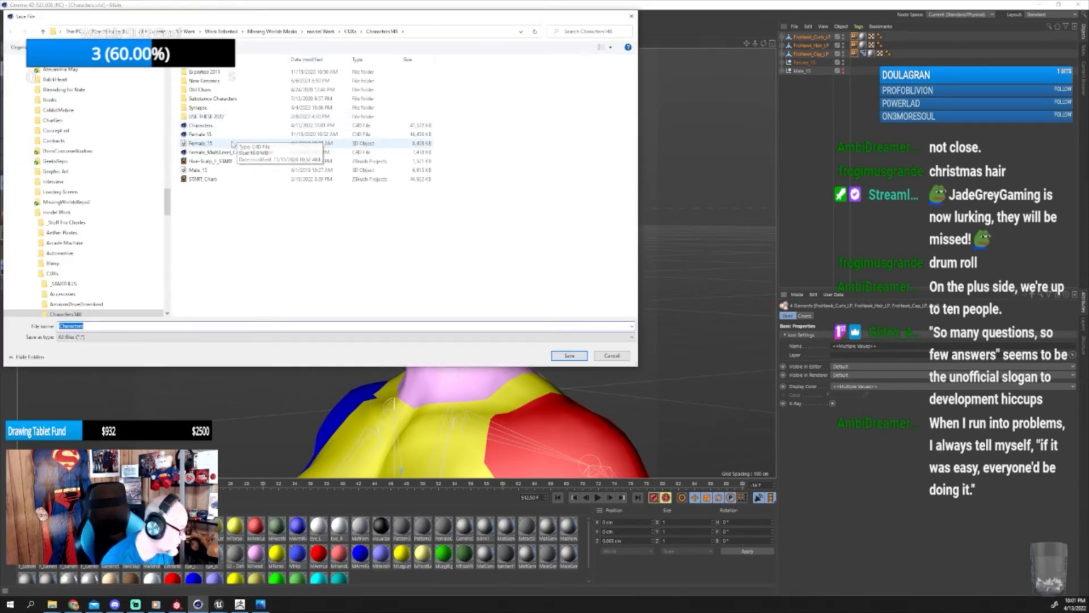
left_click(350, 31)
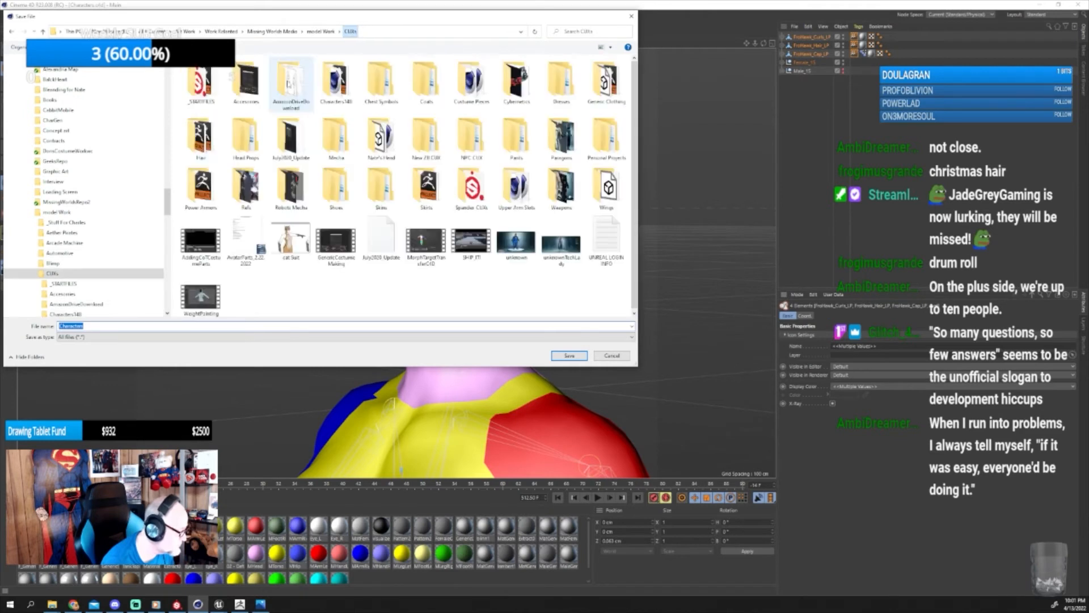
double_click(201, 136)
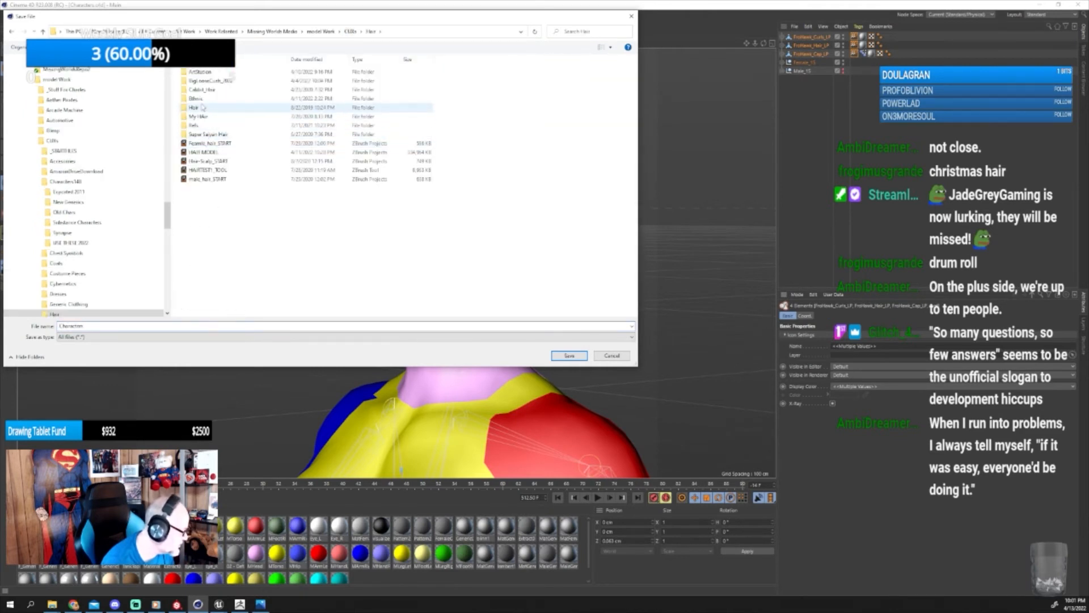
double_click(203, 99)
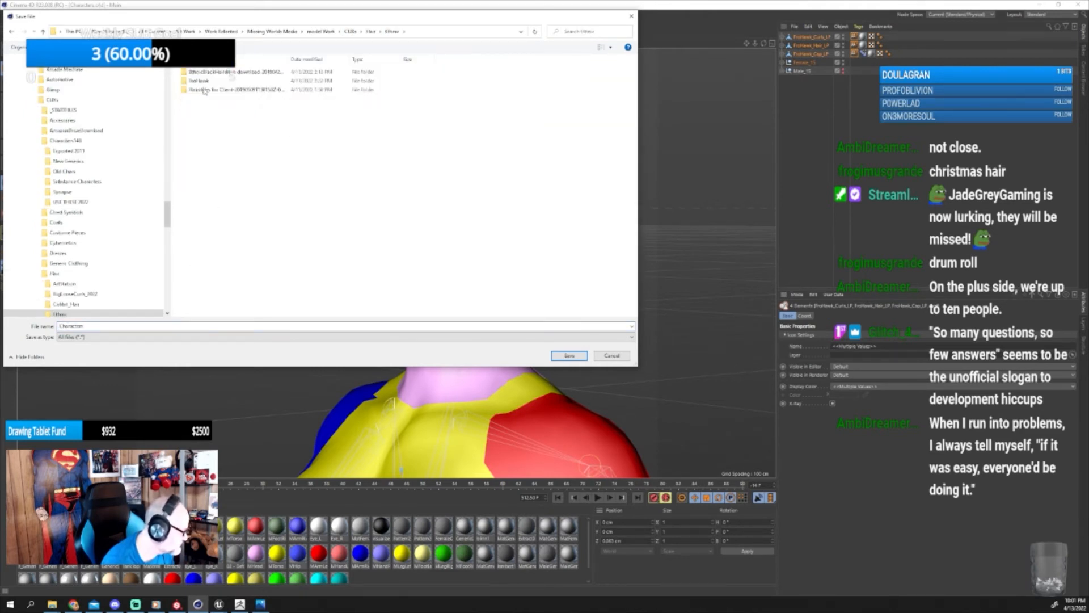
double_click(203, 80)
double_click(205, 72)
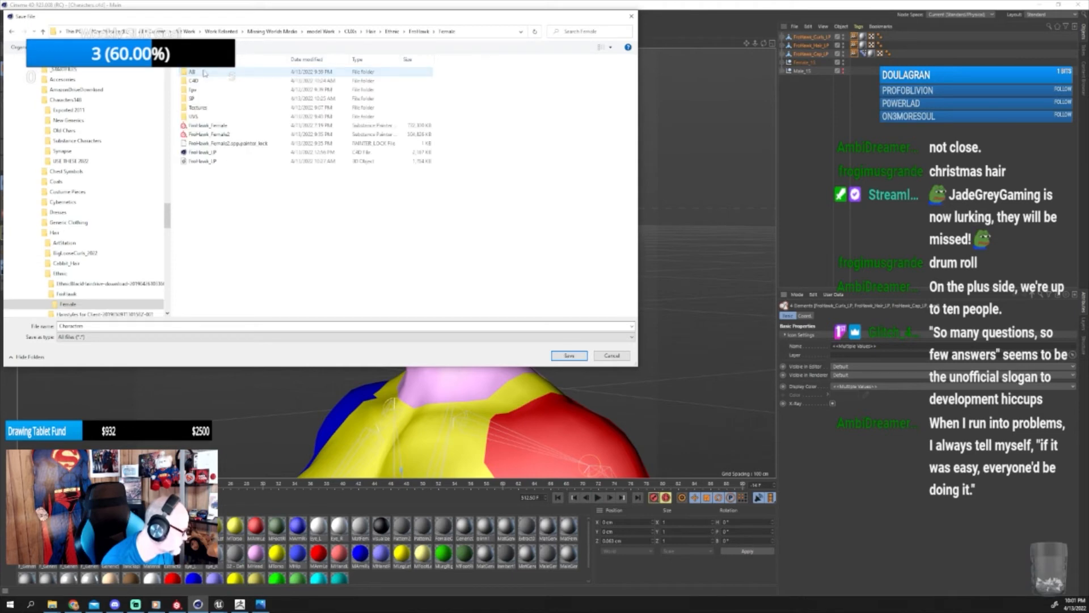
left_click(202, 152)
left_click(571, 357)
left_click(564, 303)
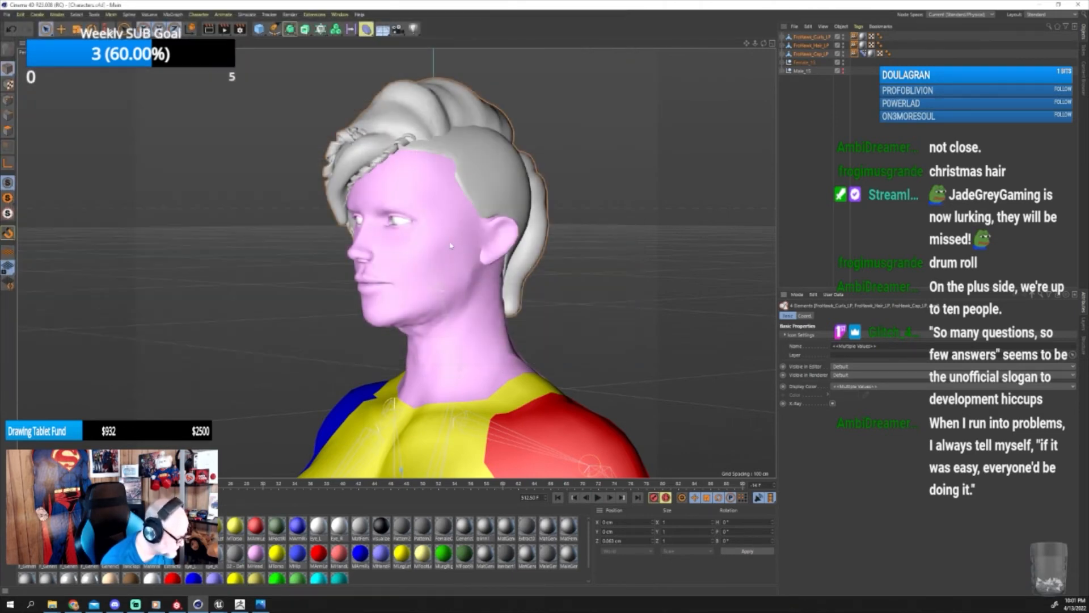
Delete the Male_15 null, the first mesh inside Female_15, and the null below the Female_15 skeleton.
left_click(801, 71)
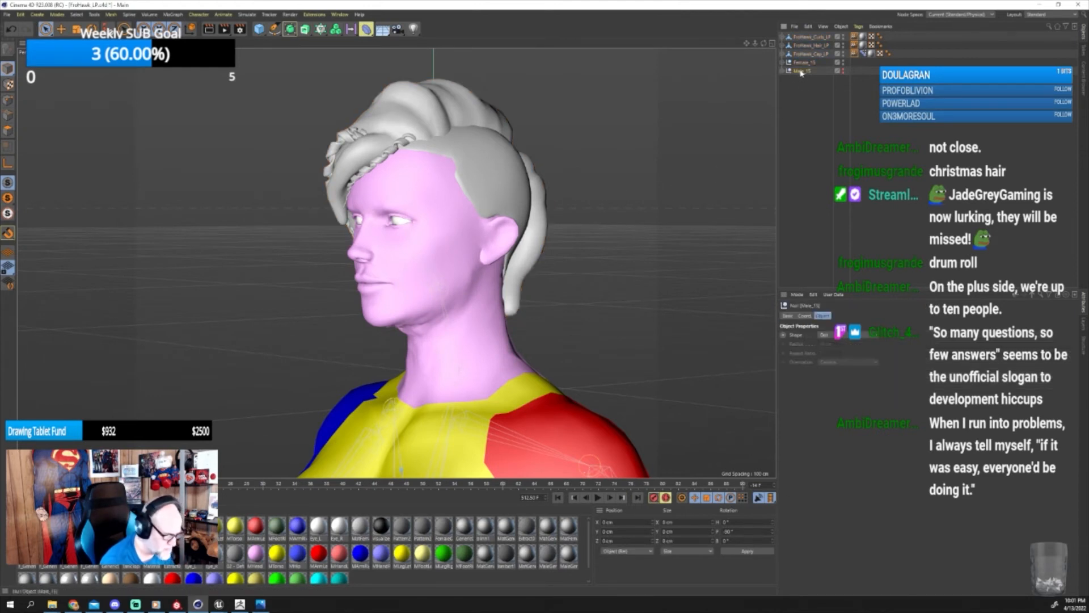
key("Delete")
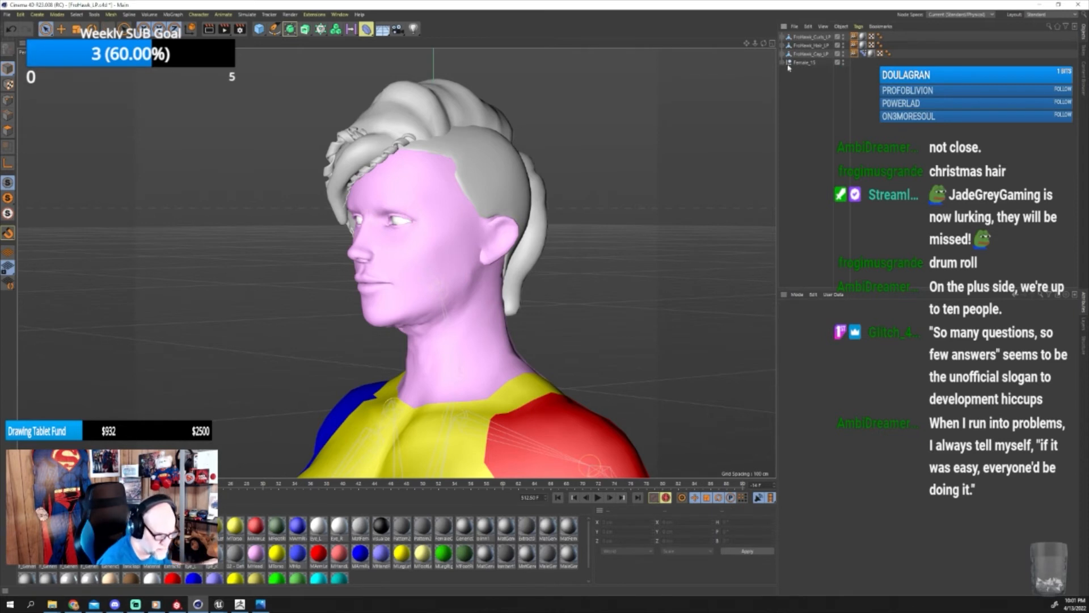
left_click(782, 63)
left_click(813, 72)
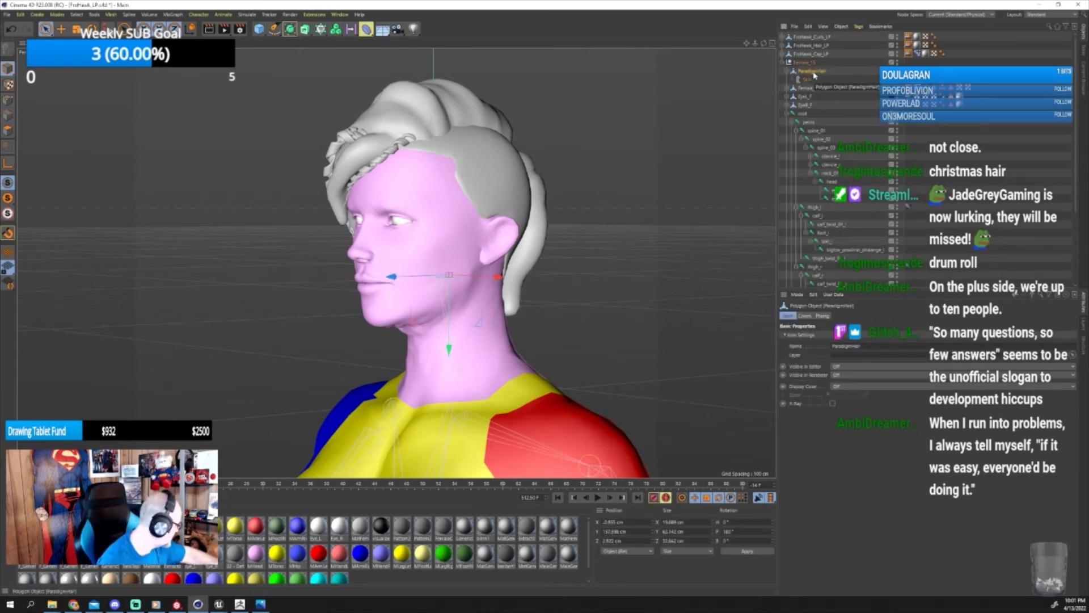
key("Delete")
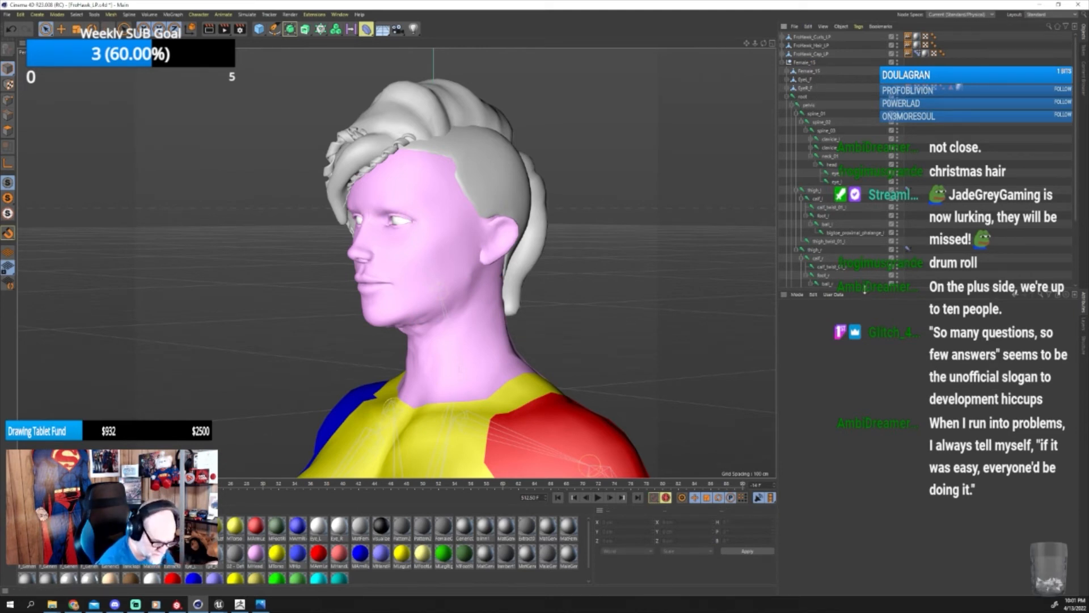
left_click_drag(865, 291, 865, 470)
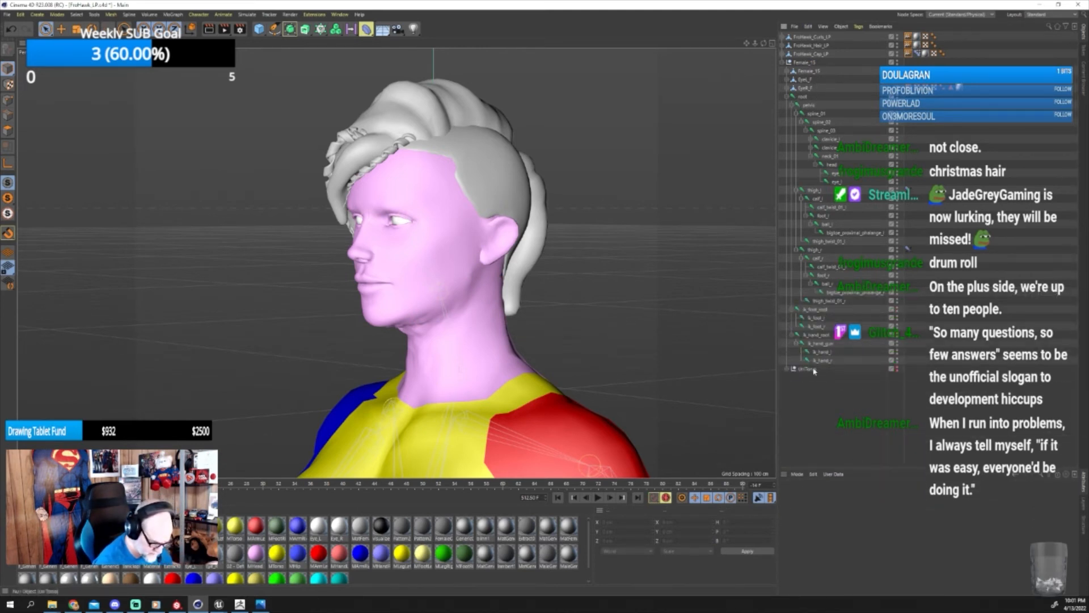
left_click(814, 369)
key("Delete")
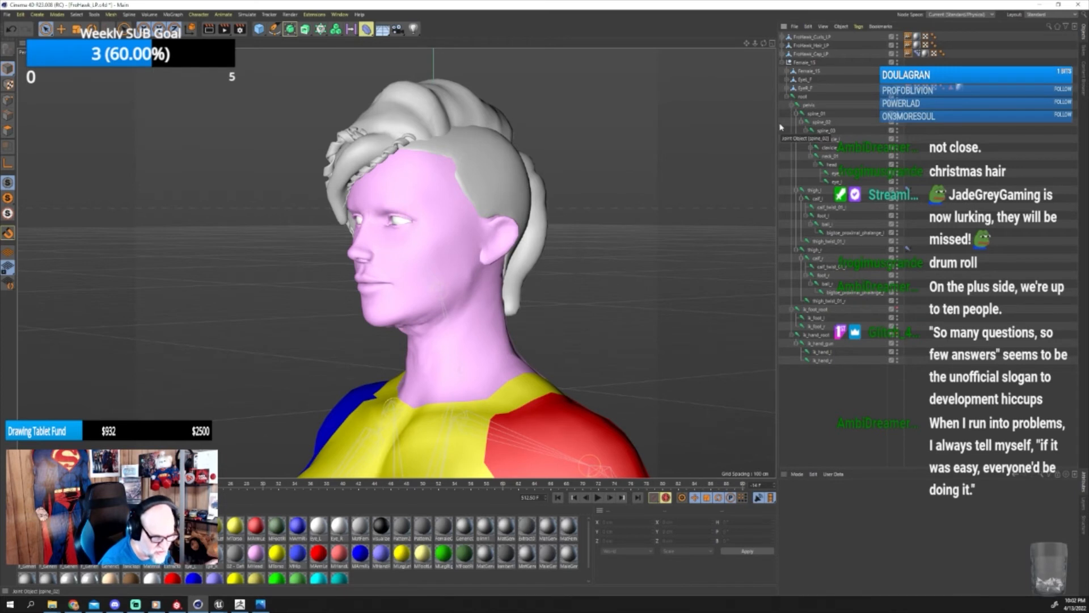
Check the hair meshes' weight tags and remove the extra tag beside the weight tag on FroHawk_Cap_LP.
left_click(803, 55)
left_click_drag(887, 468, 887, 393)
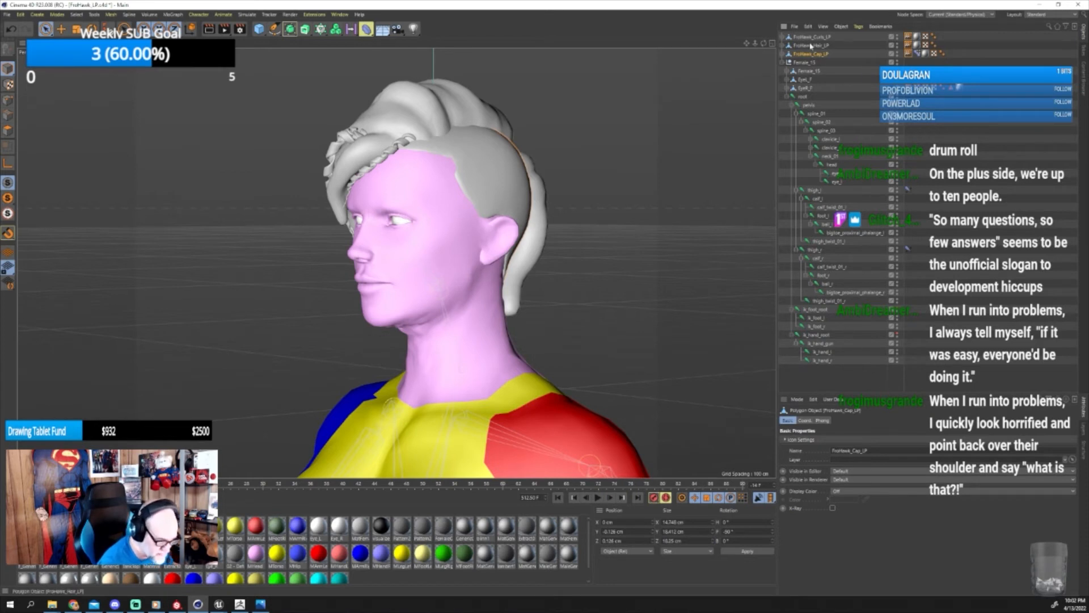
left_click(908, 45)
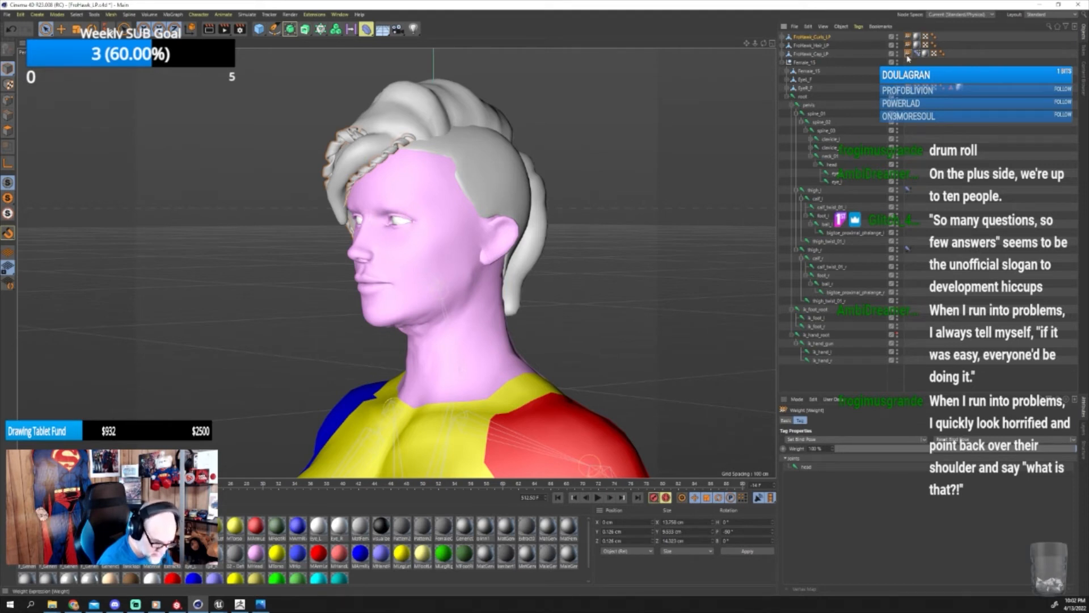
left_click(917, 54)
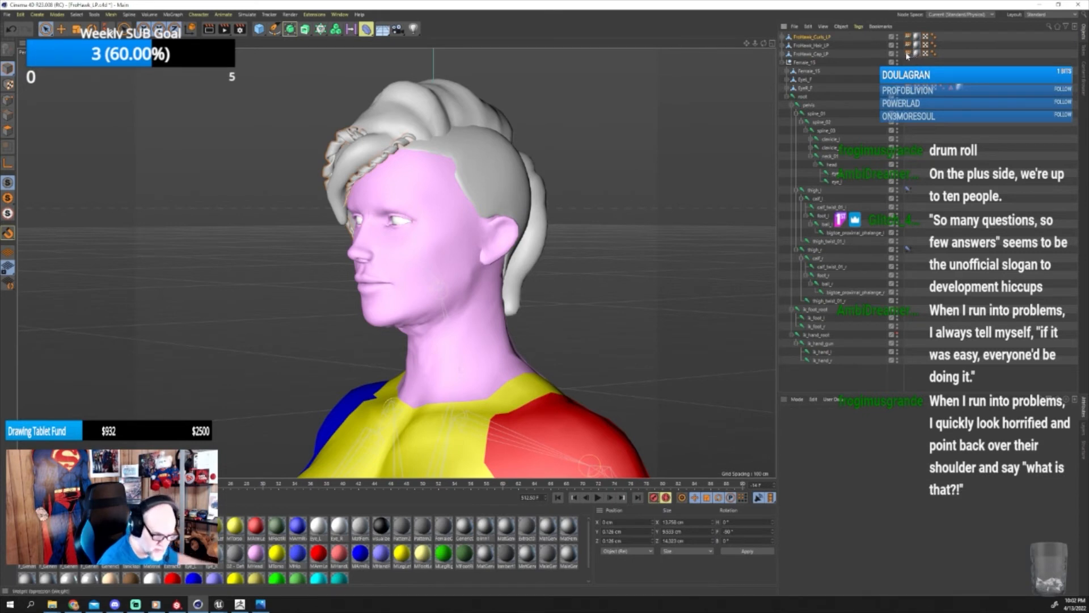
Select the FroHawk curls, hair and cap meshes together with the root joint of Female_15.
left_click(808, 39)
left_click(808, 54, "shift")
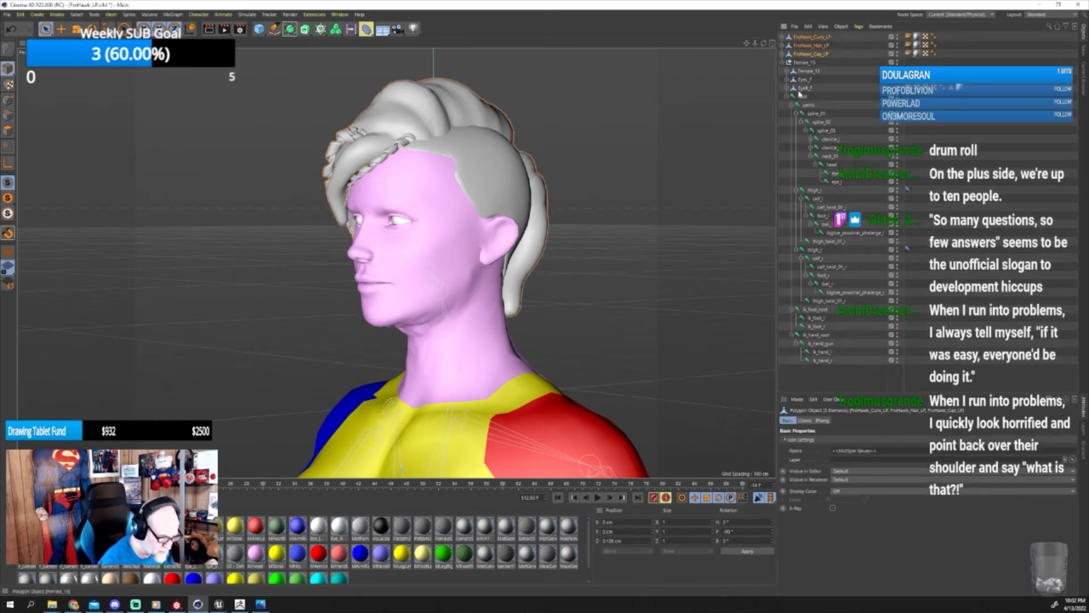
left_click(804, 97, "ctrl")
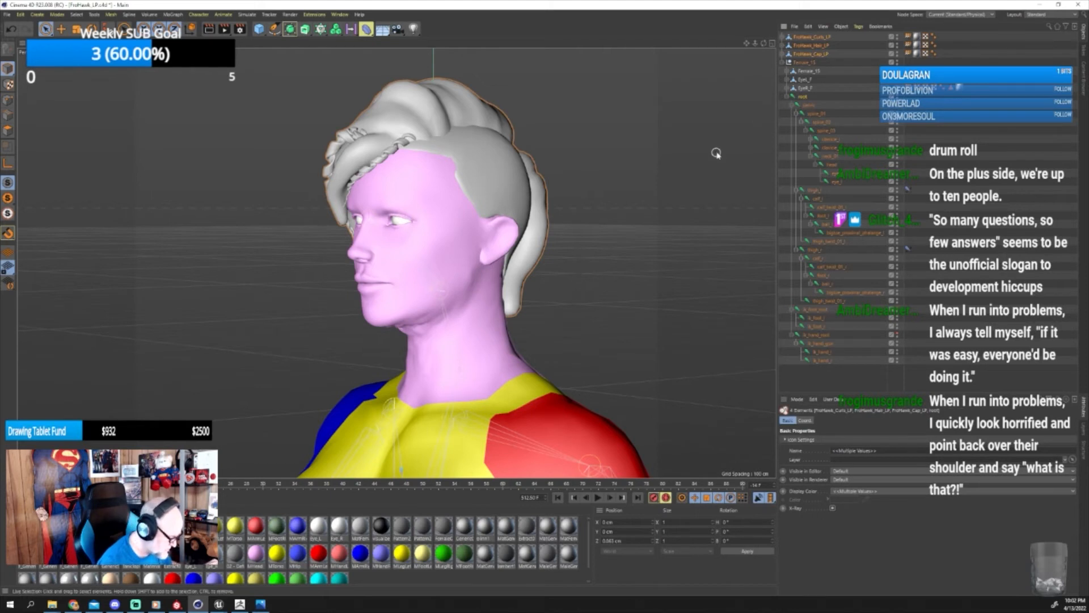
Try raising the selected hair meshes and root joint to test how the full character follows, and undo the move.
scroll(584, 235, "up", 2)
scroll(583, 235, "down", 5)
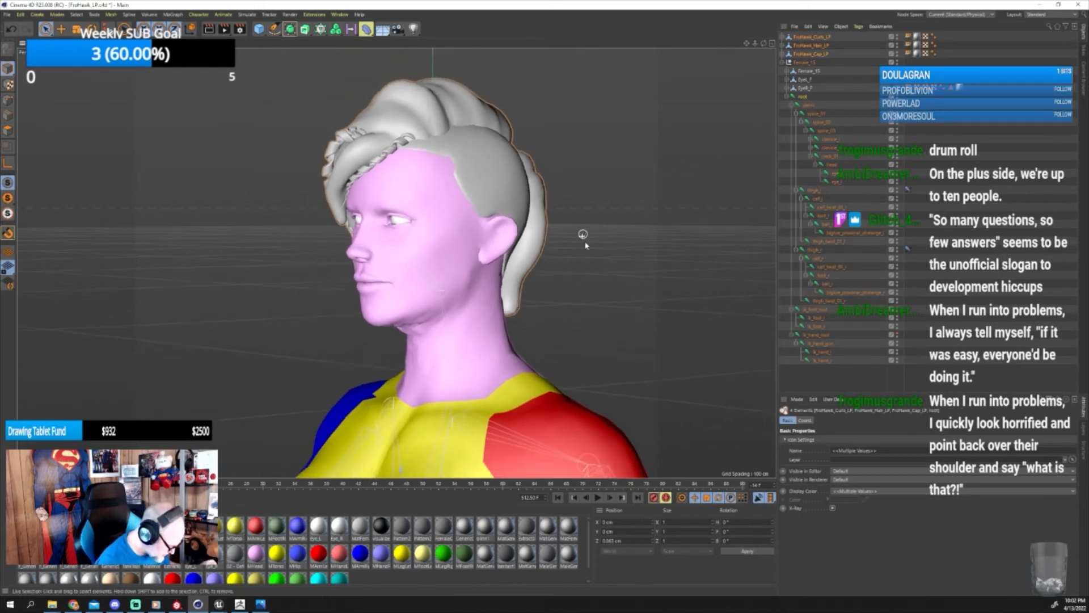
scroll(558, 407, "down", 6)
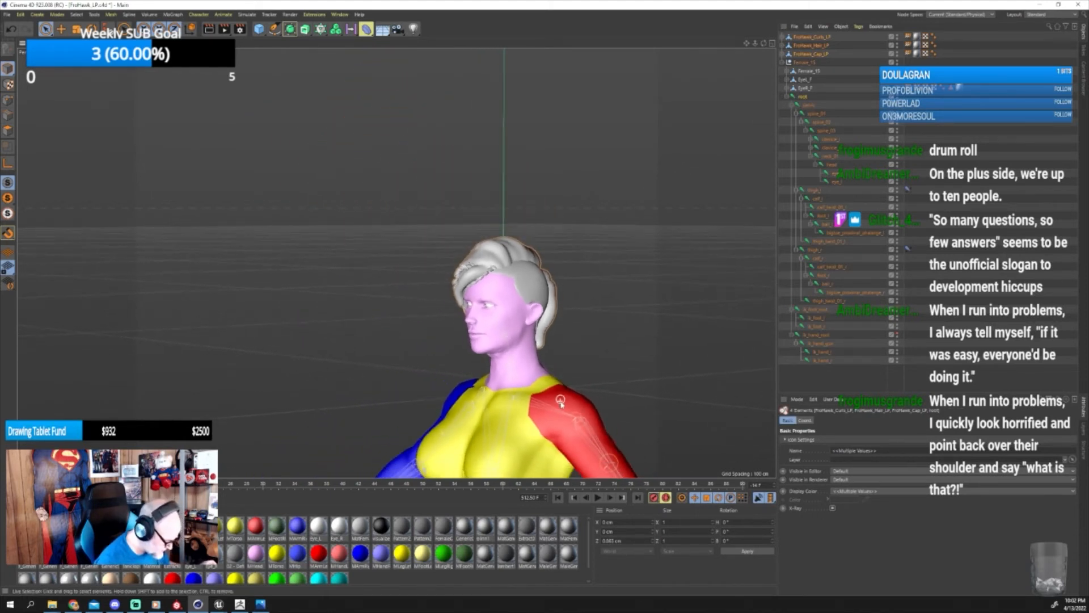
scroll(568, 397, "down", 3)
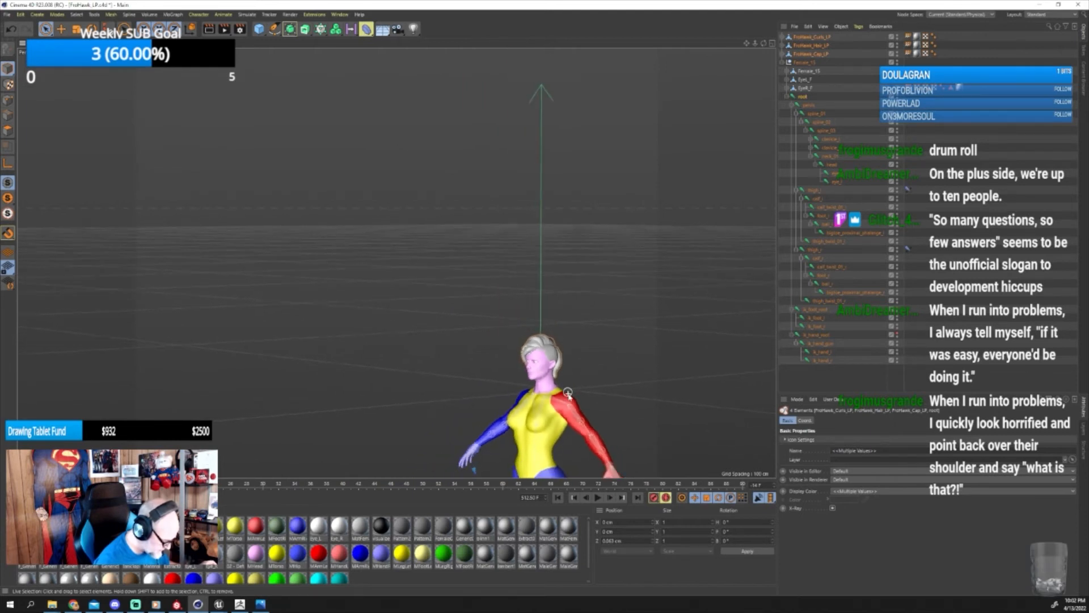
scroll(601, 340, "down", 5)
left_click_drag(583, 257, 559, 315, "alt")
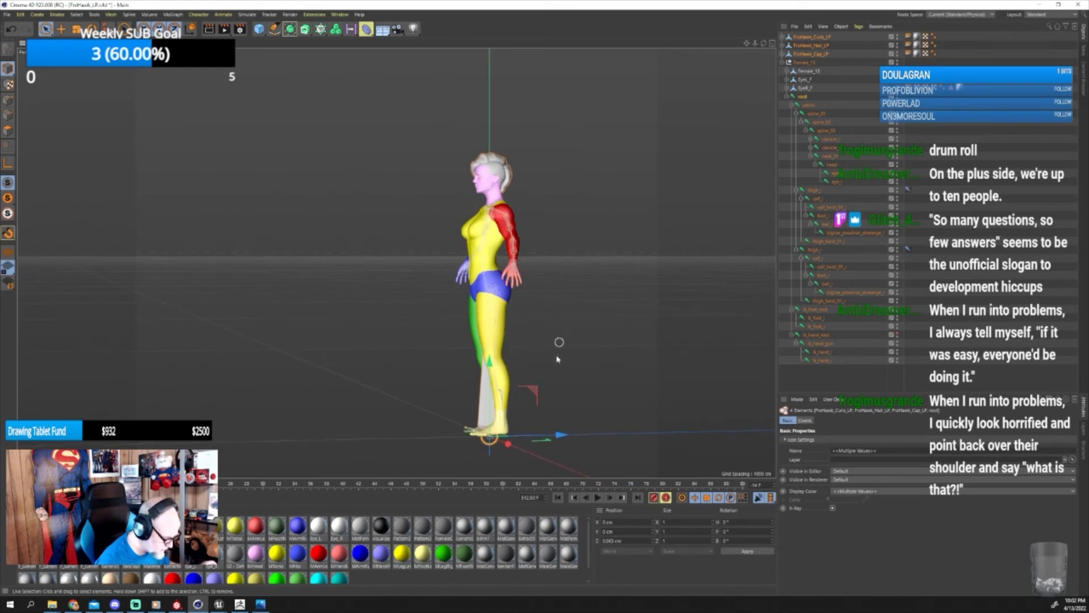
left_click_drag(496, 359, 505, 330)
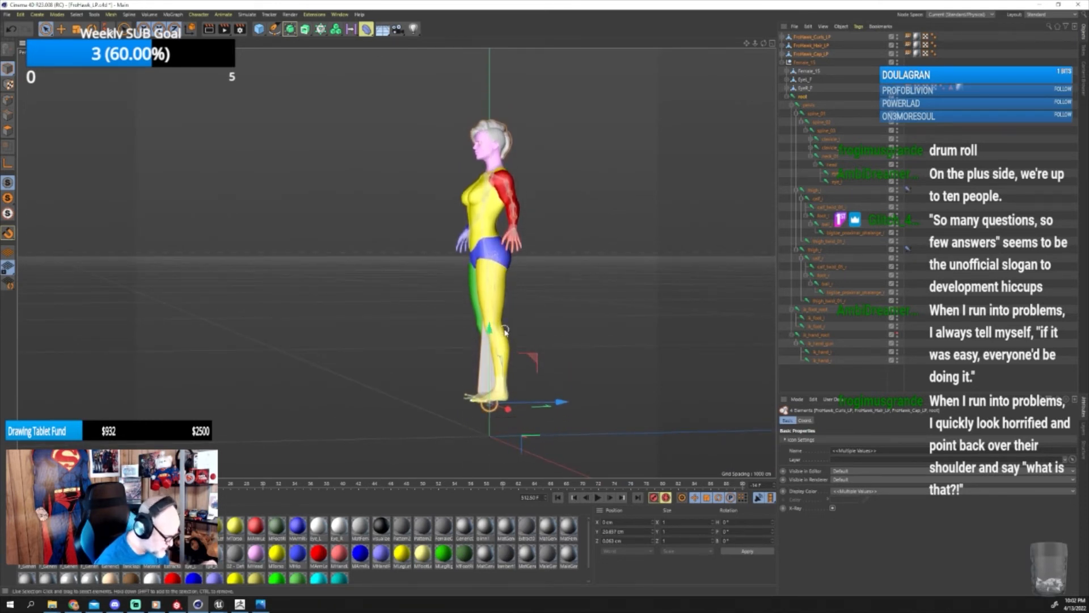
key("ctrl+z")
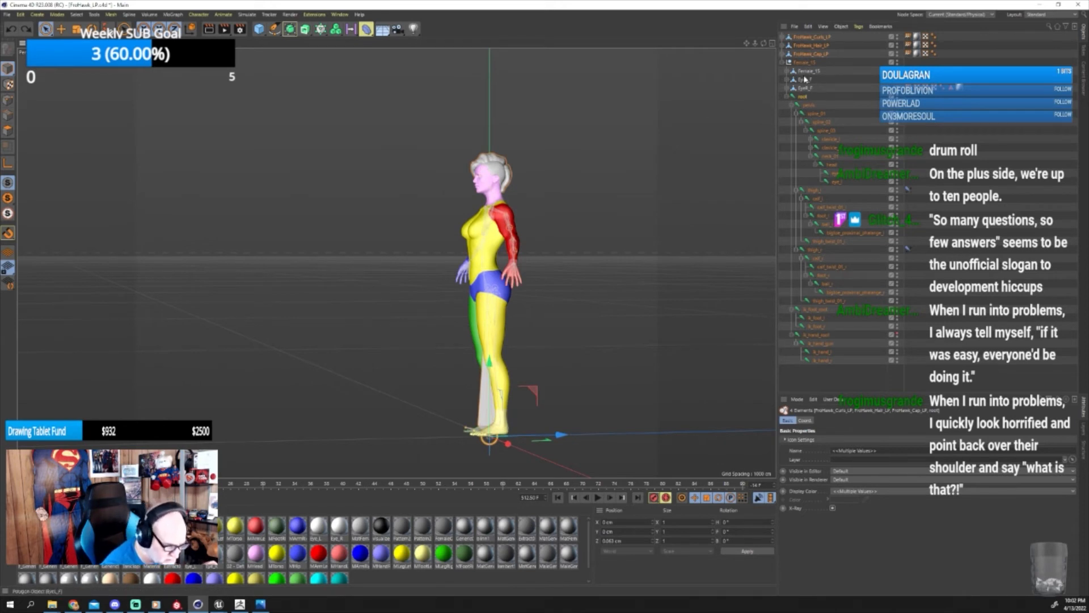
left_click(787, 71)
left_click(788, 72)
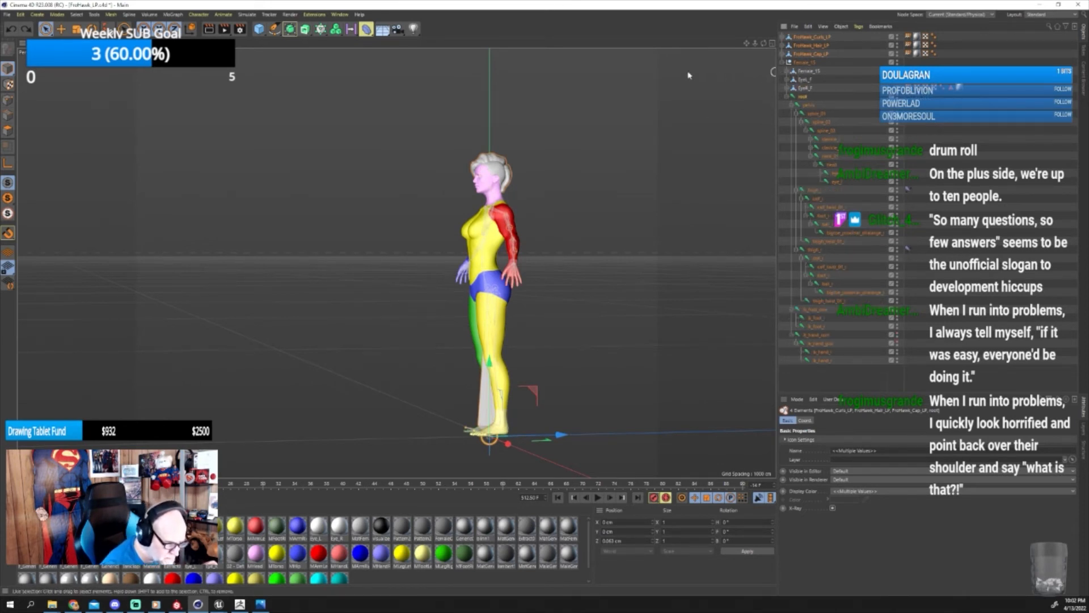
Export the hair with its skeleton as FBX, overwriting the existing file in the first subfolder of the Female folder.
left_click(7, 15)
mouse_move(83, 186)
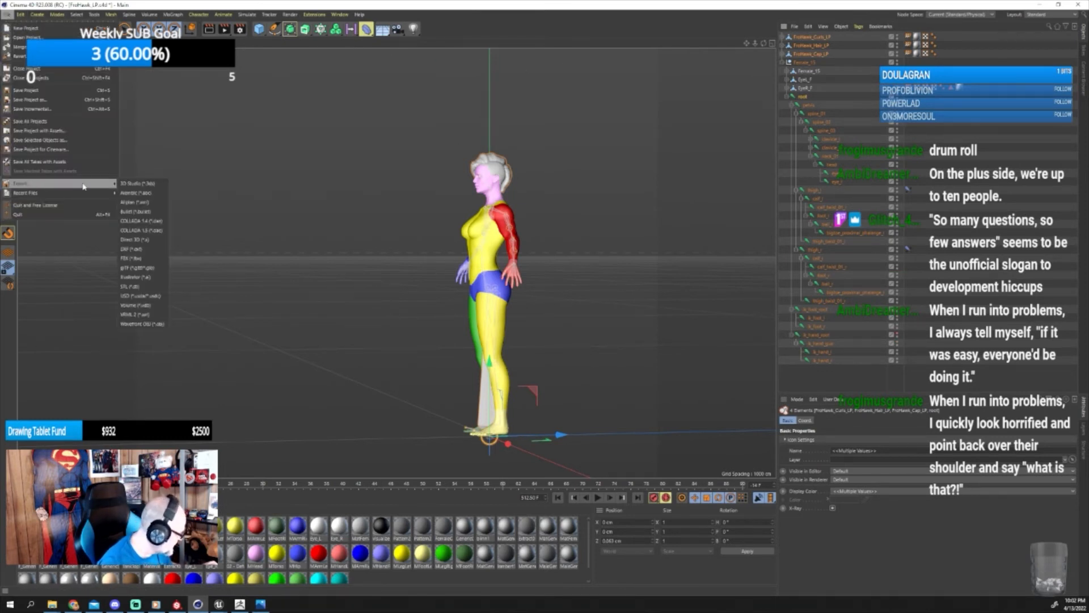
left_click(132, 258)
left_click(111, 369)
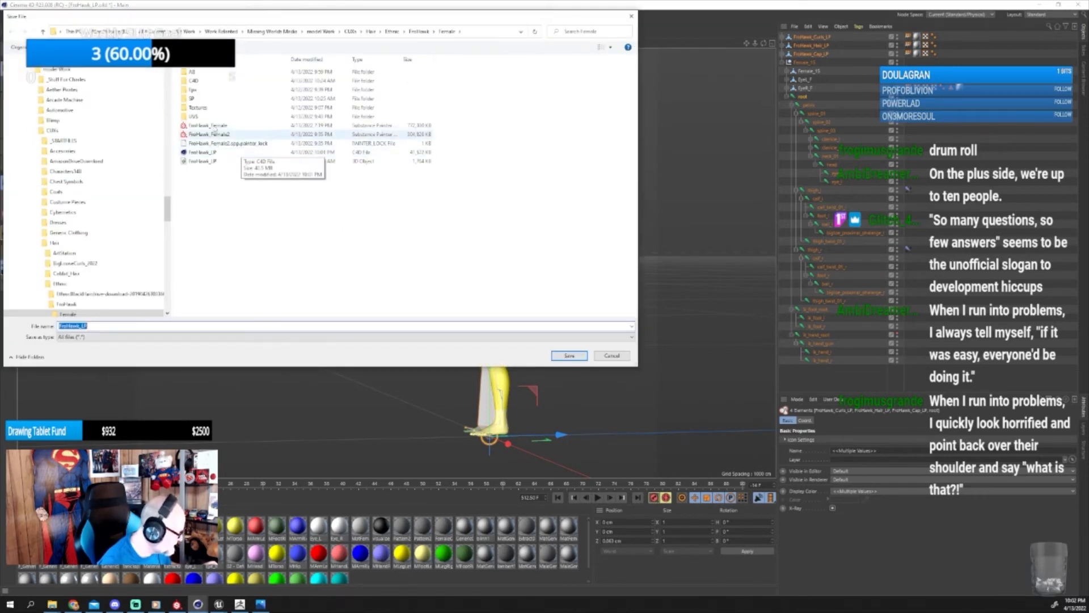
double_click(193, 72)
left_click(200, 72)
left_click(562, 356)
left_click(565, 303)
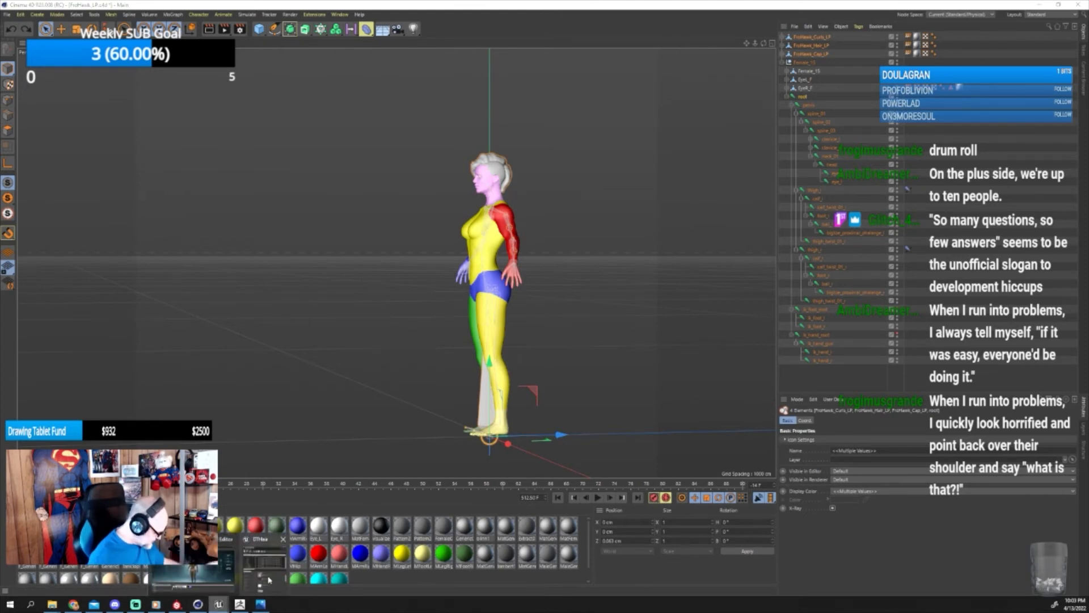
Switch to Unreal Engine with the FroHawk hair assets.
left_click(219, 603)
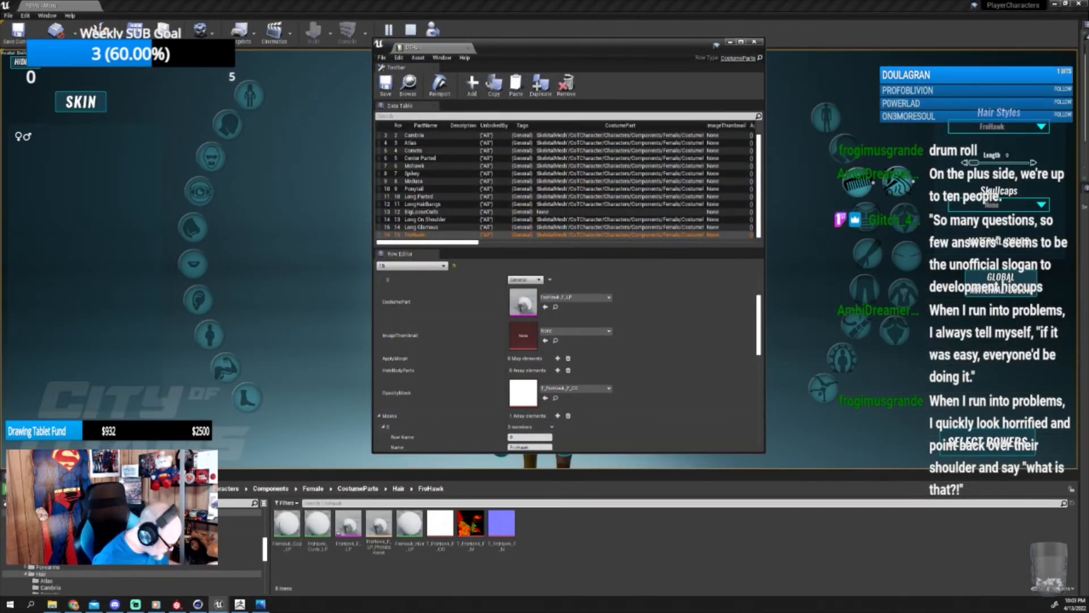
Try to reimport the FroHawk_F_LP model file into the FroHawk asset folder while the game preview is running.
left_click(52, 604)
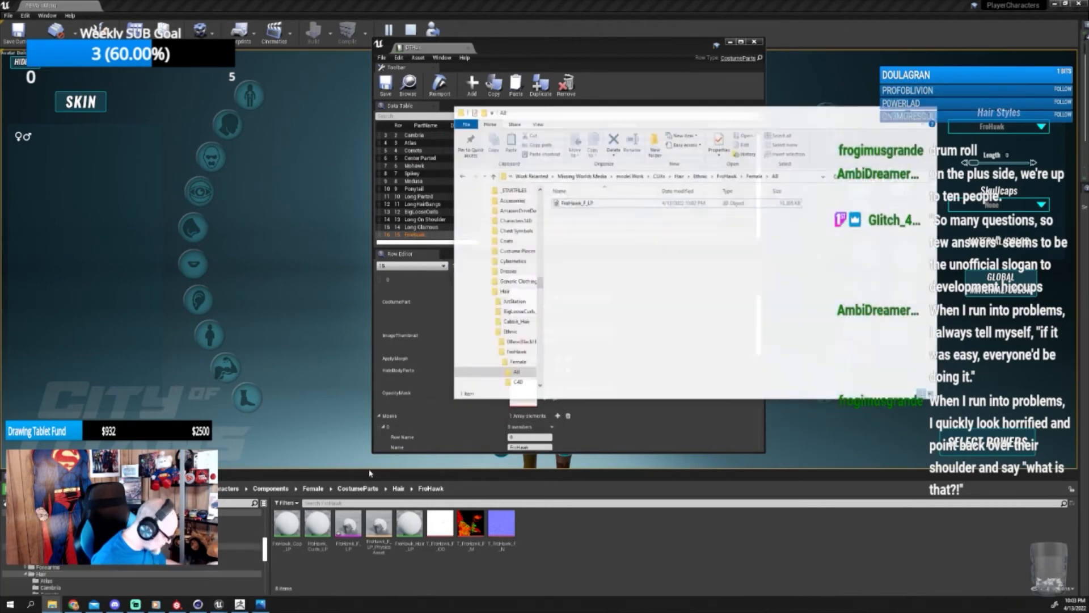
left_click_drag(581, 197, 587, 537)
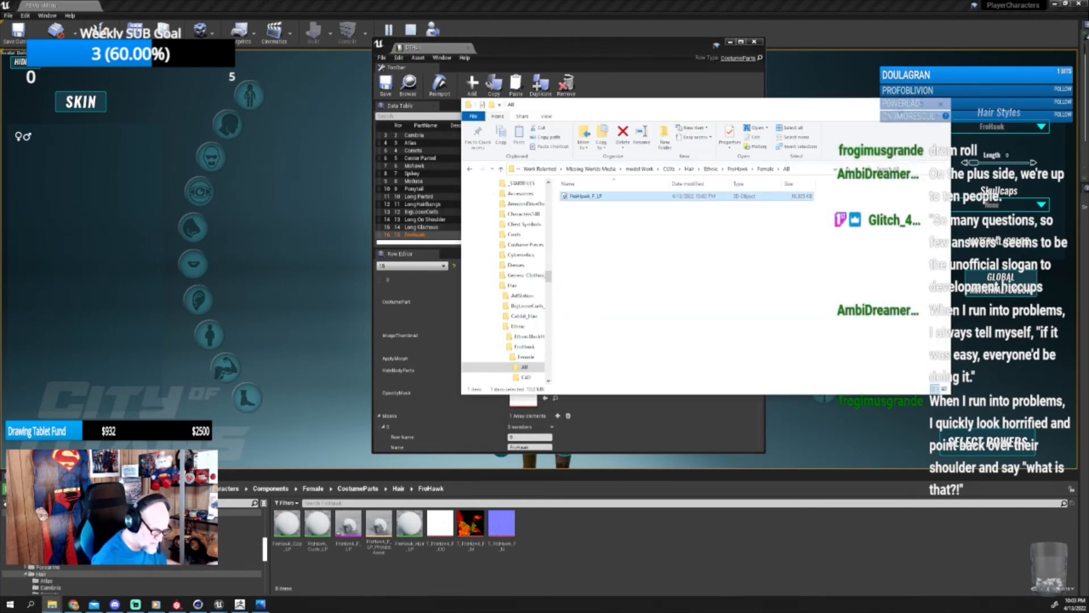
left_click(751, 62)
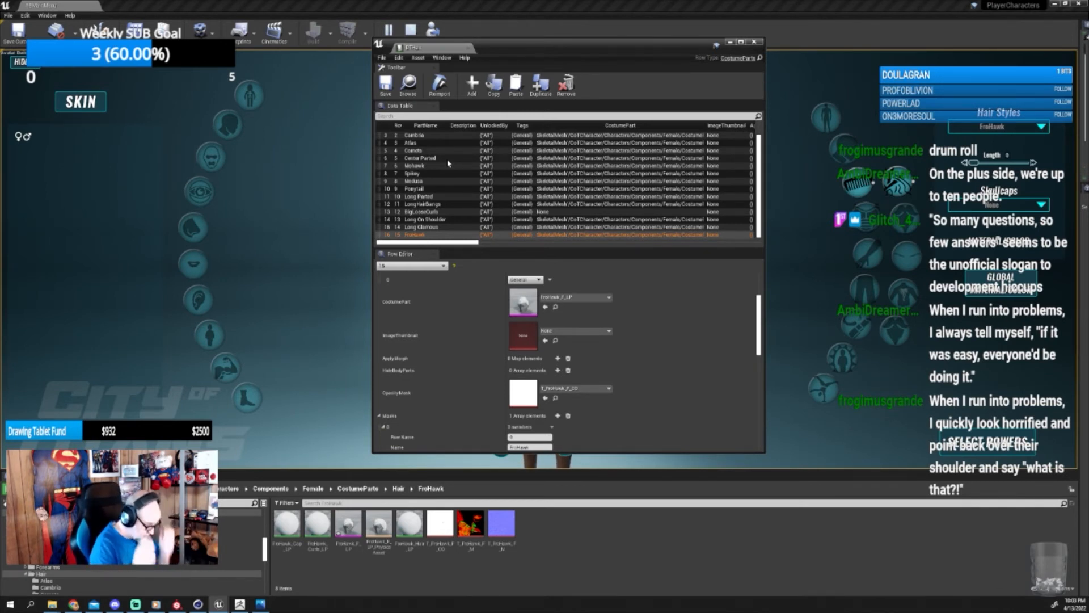
Stop the game preview and reimport the FroHawk_F_LP model file into the FroHawk asset folder.
left_click(741, 44)
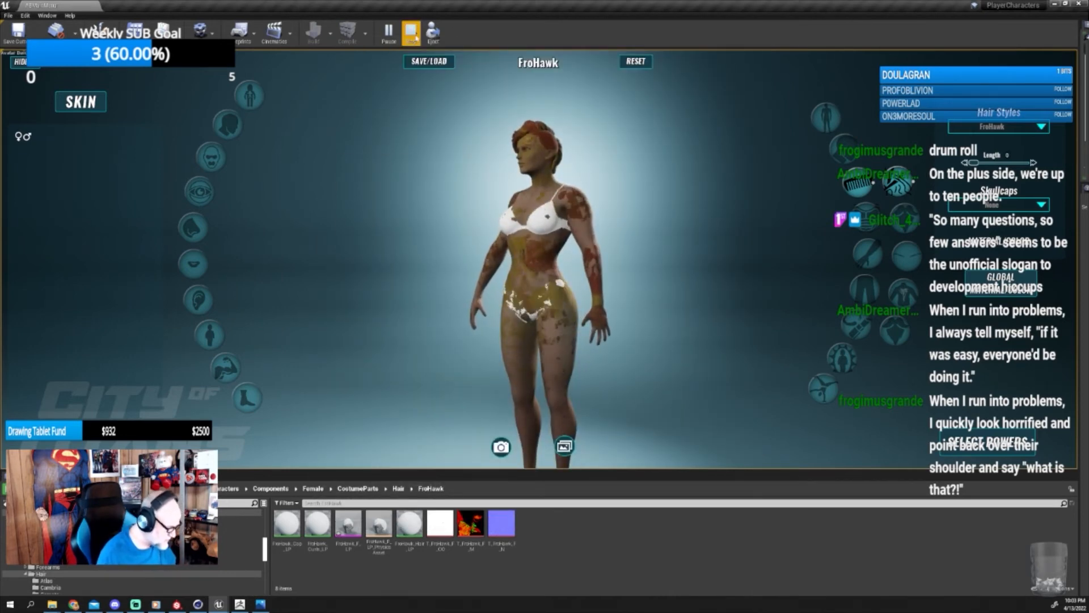
left_click(414, 34)
mouse_move(52, 604)
left_click(97, 590)
left_click_drag(591, 200, 600, 530)
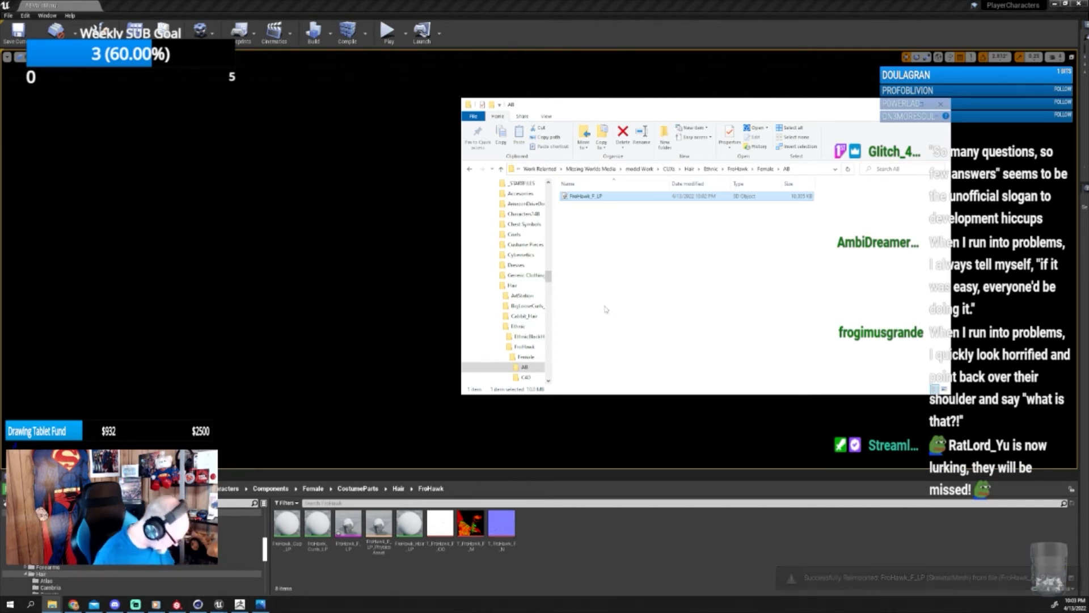
left_click(390, 147)
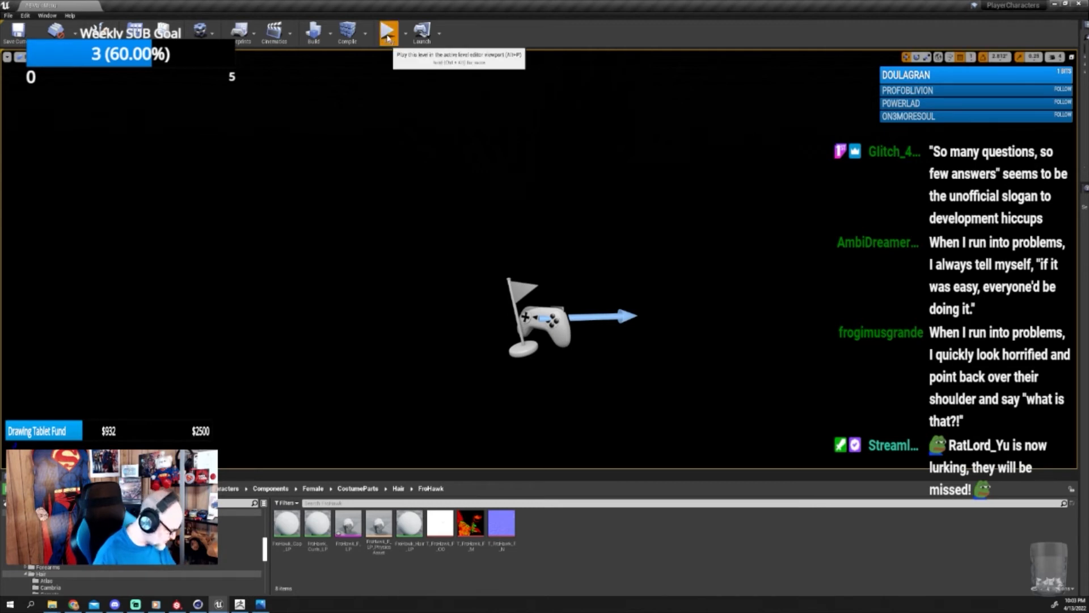
Play the level and start a new character from the City of Titans main menu.
left_click(388, 35)
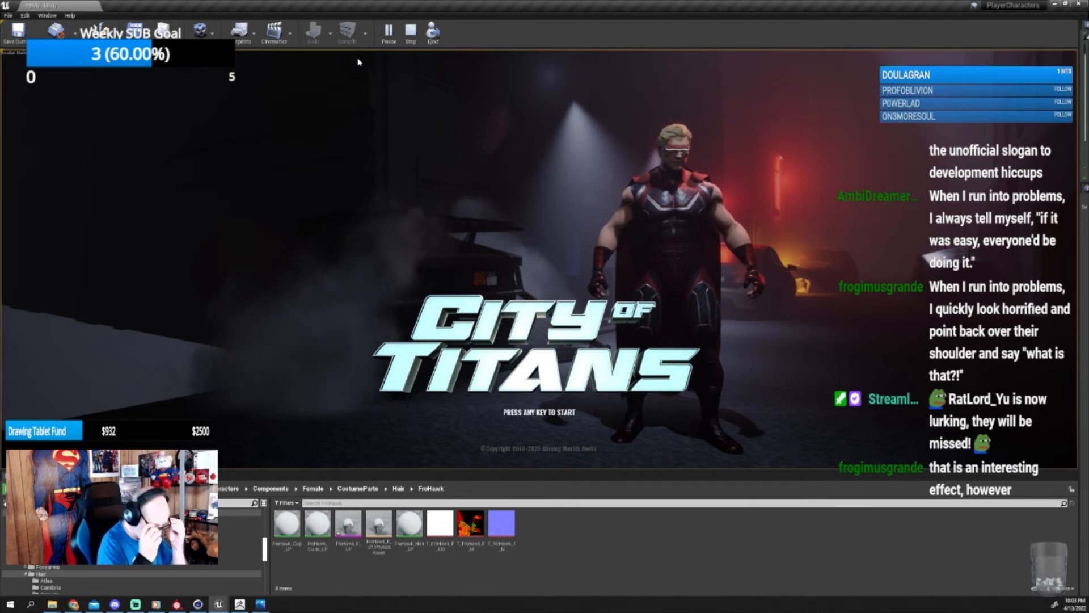
left_click(565, 366)
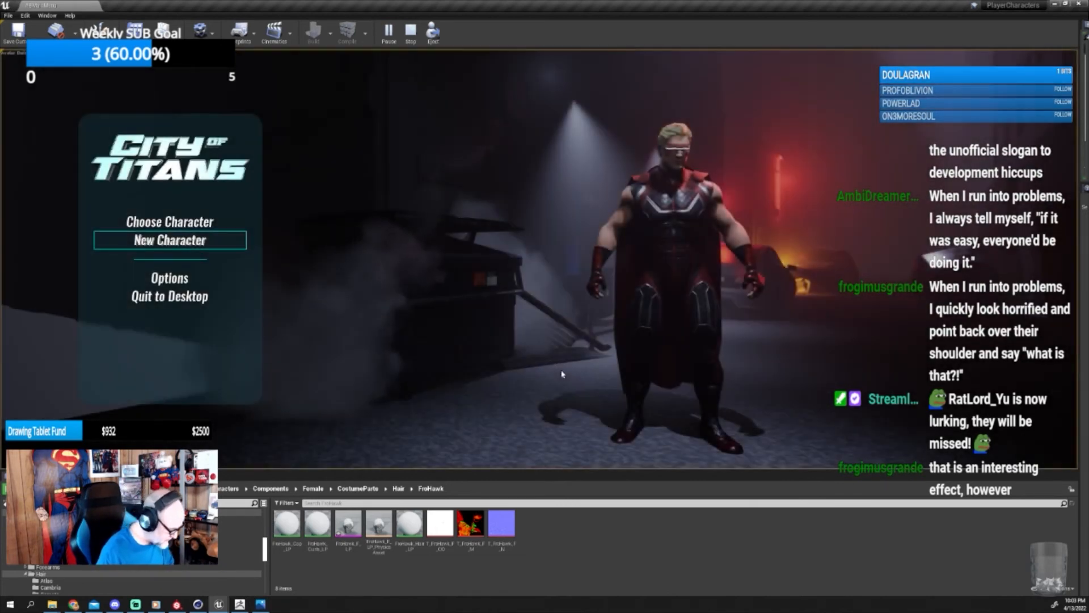
left_click(211, 245)
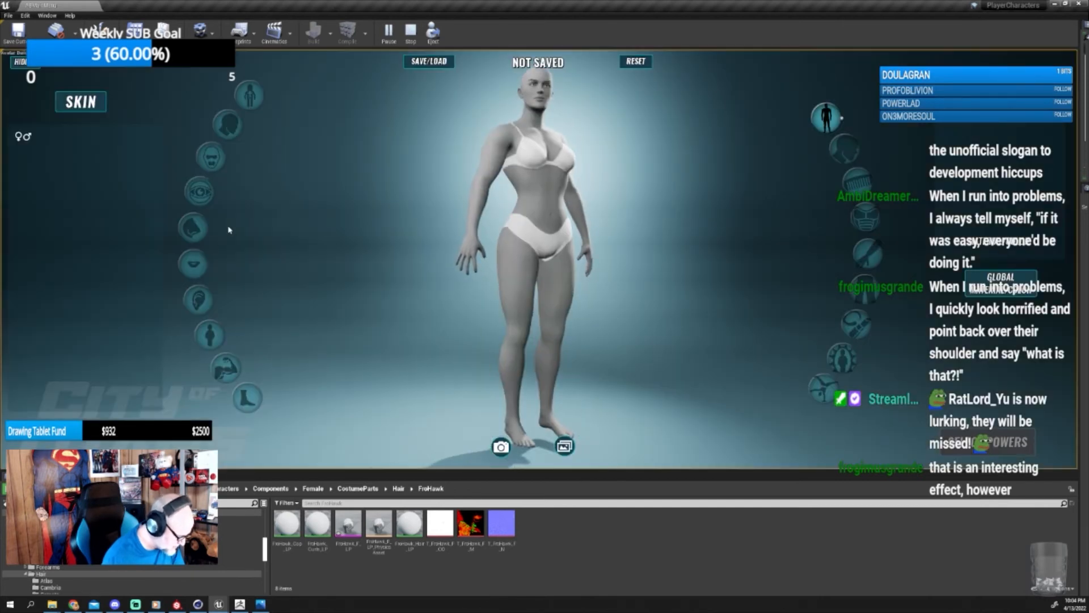
Give the new character the FroHawk hair style and inspect the hair and body from several sides.
left_click(429, 61)
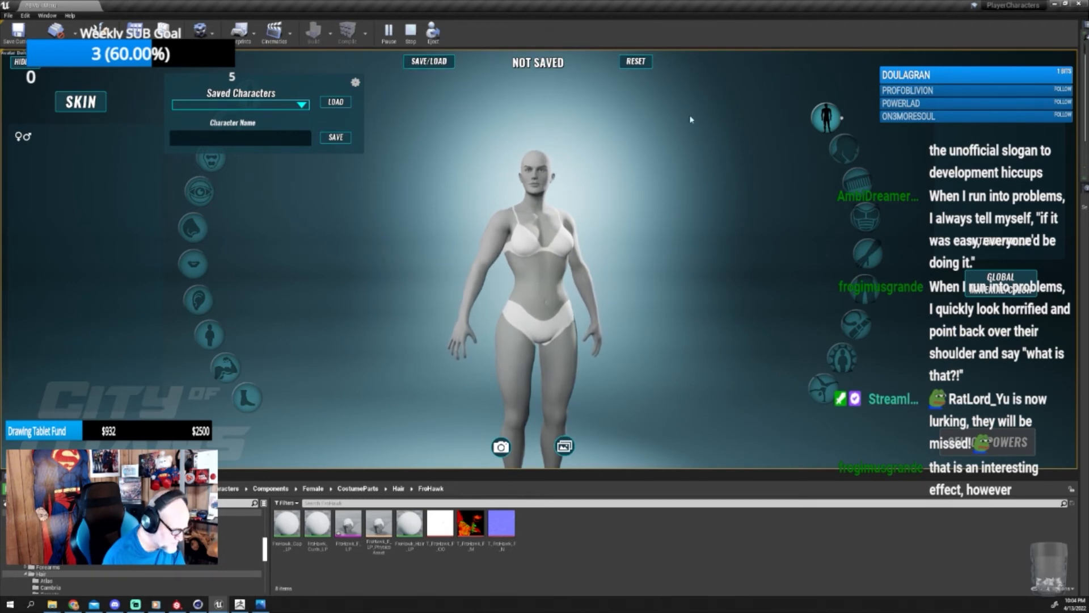
left_click(857, 181)
left_click(1002, 127)
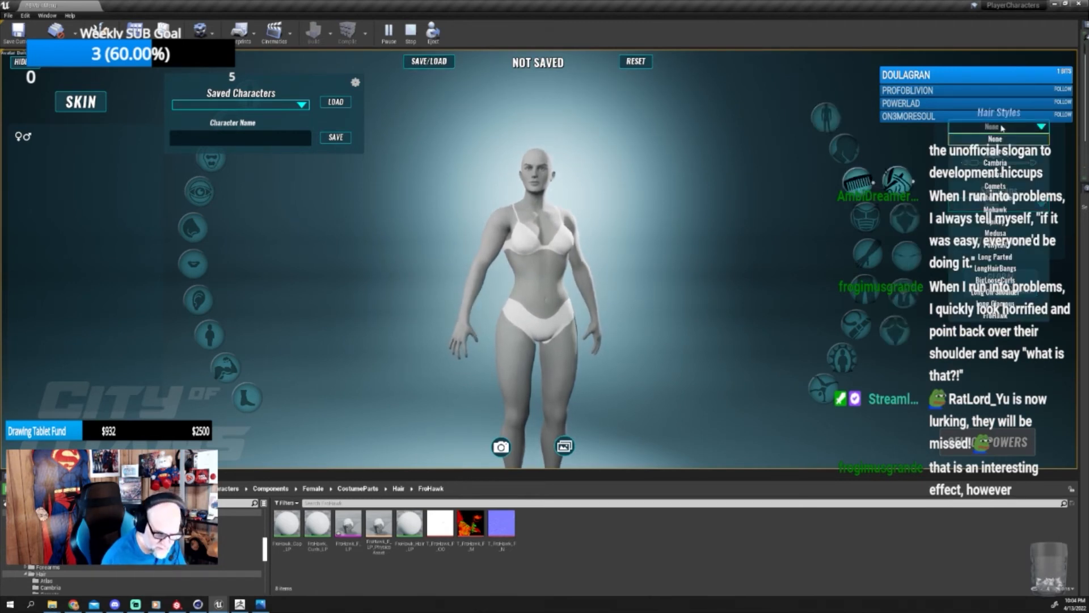
left_click(996, 316)
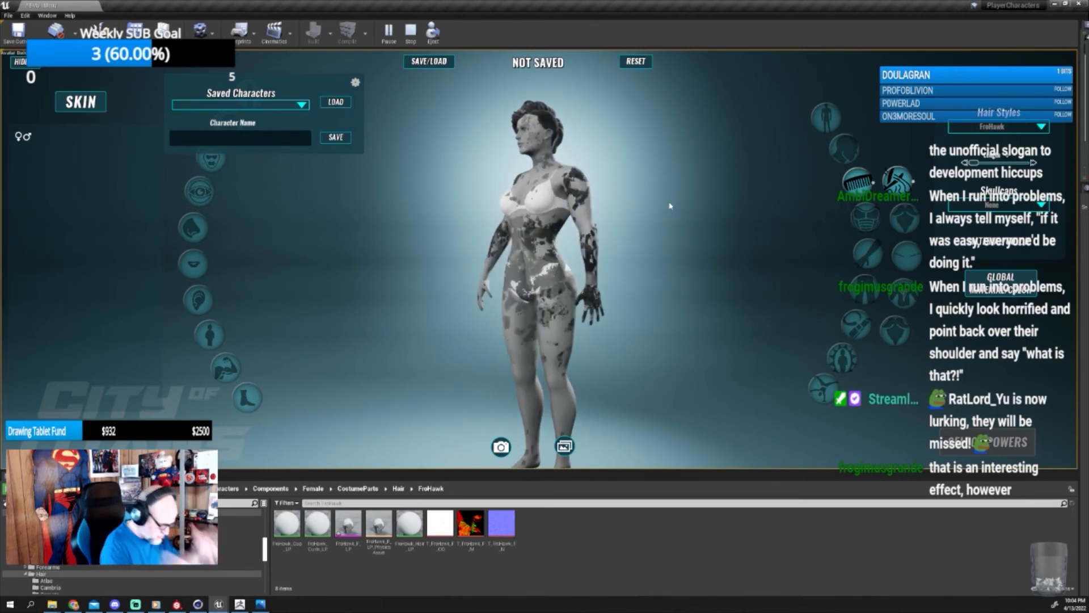
left_click_drag(617, 207, 510, 247)
scroll(674, 157, "up", 5)
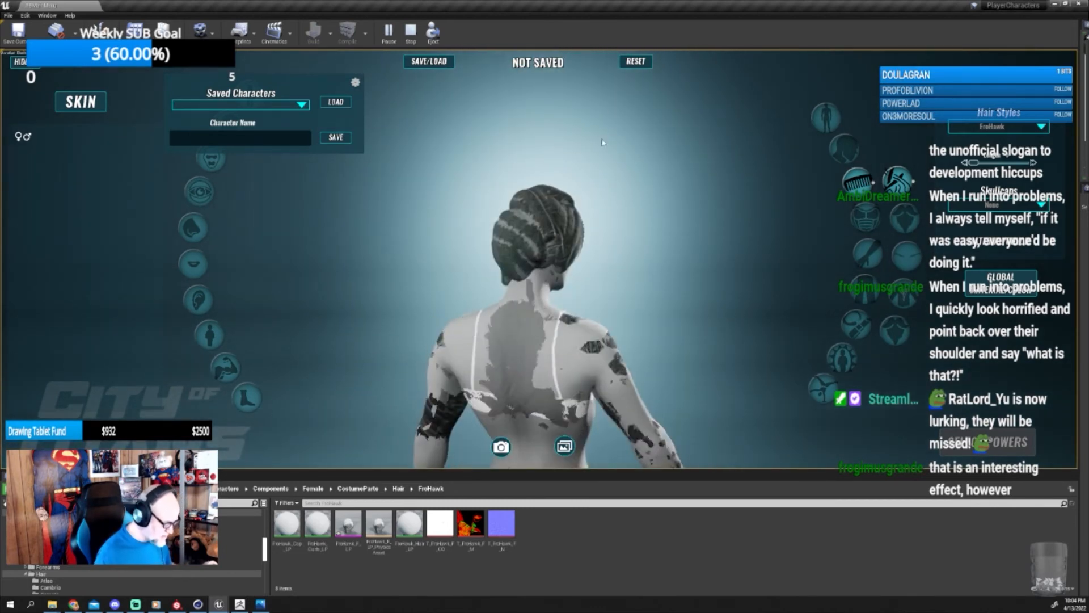
left_click_drag(603, 142, 811, 152)
left_click_drag(681, 187, 580, 211)
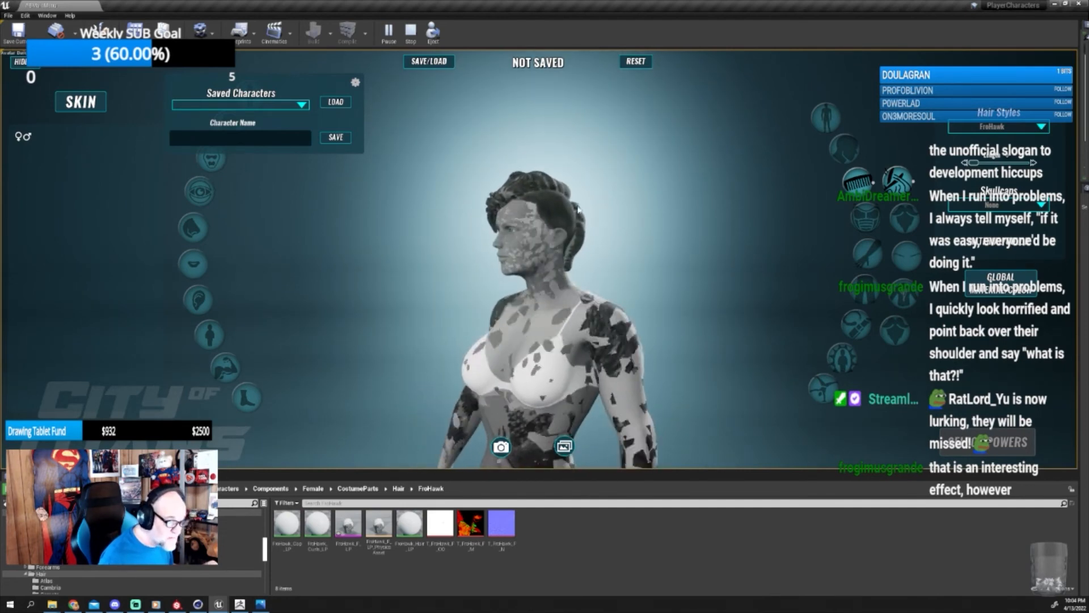
scroll(579, 211, "down", 5)
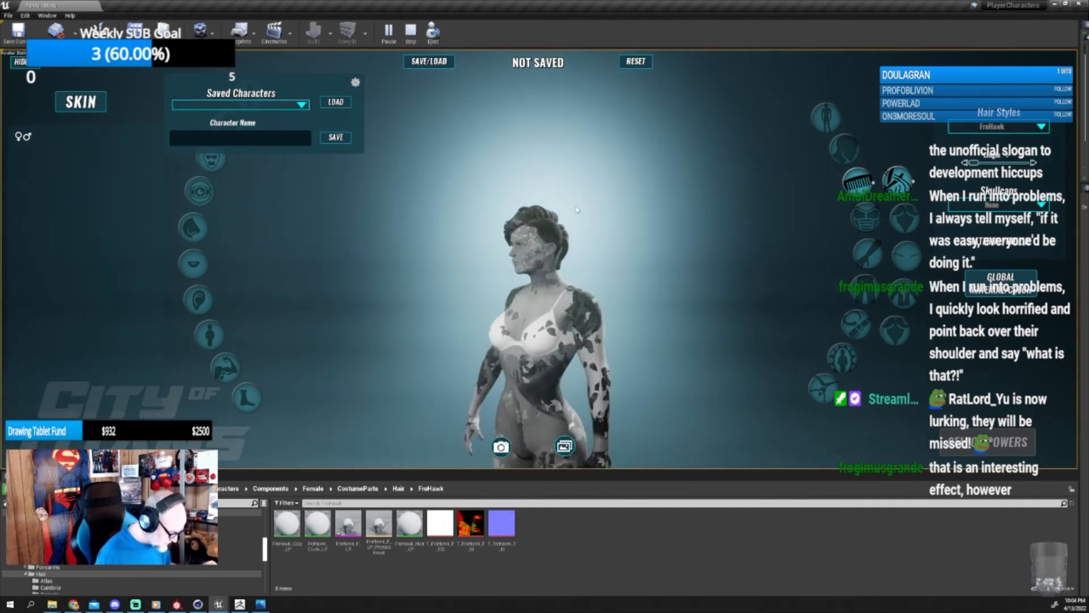
left_click_drag(578, 211, 576, 124)
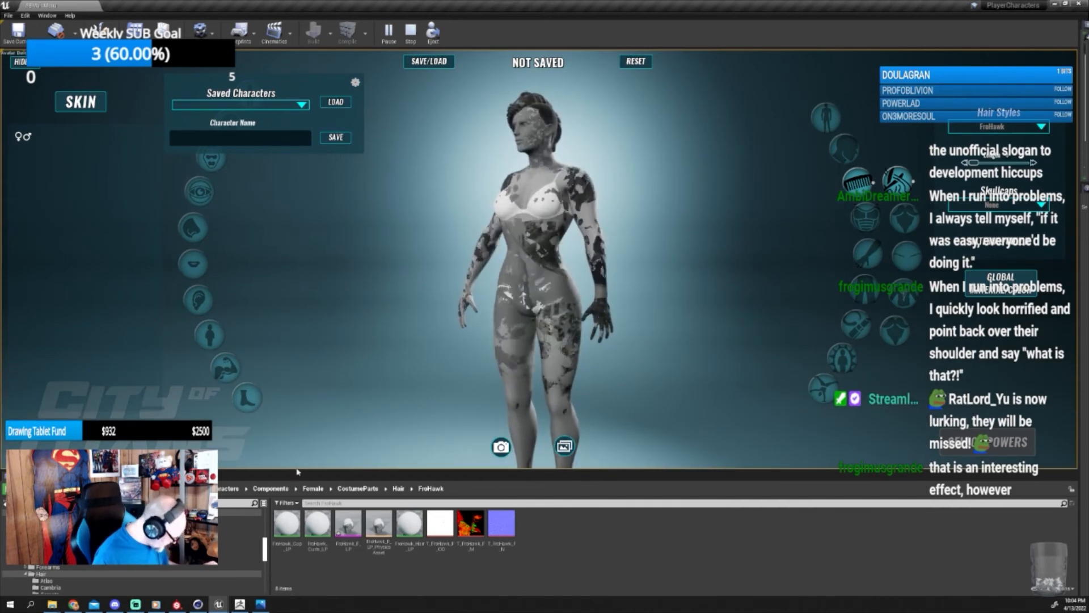
Switch to Cinema 4D and export the FroHawk_Curls_LP, FroHawk_Hair_LP and FroHawk_Cap_LP objects as FBX file FroHawk_LP2 in the UVS folder.
left_click(199, 605)
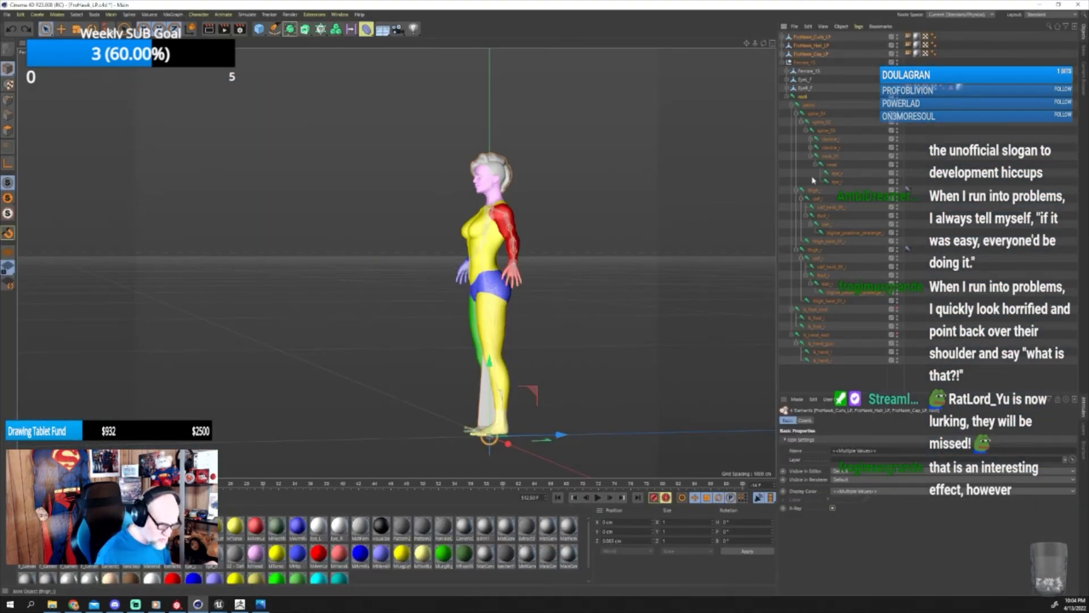
left_click(806, 97)
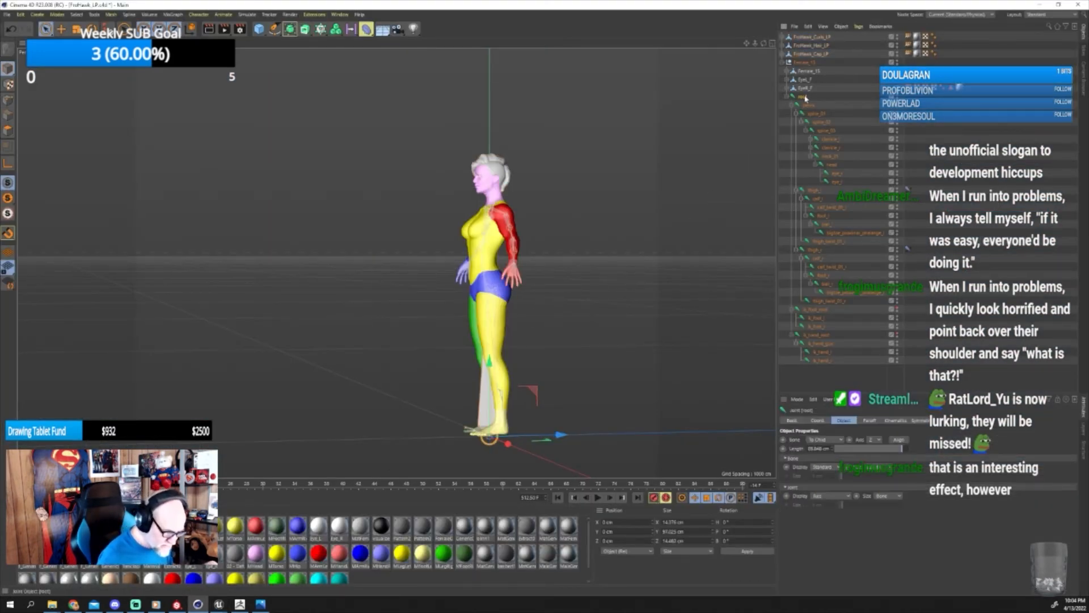
left_click(791, 37)
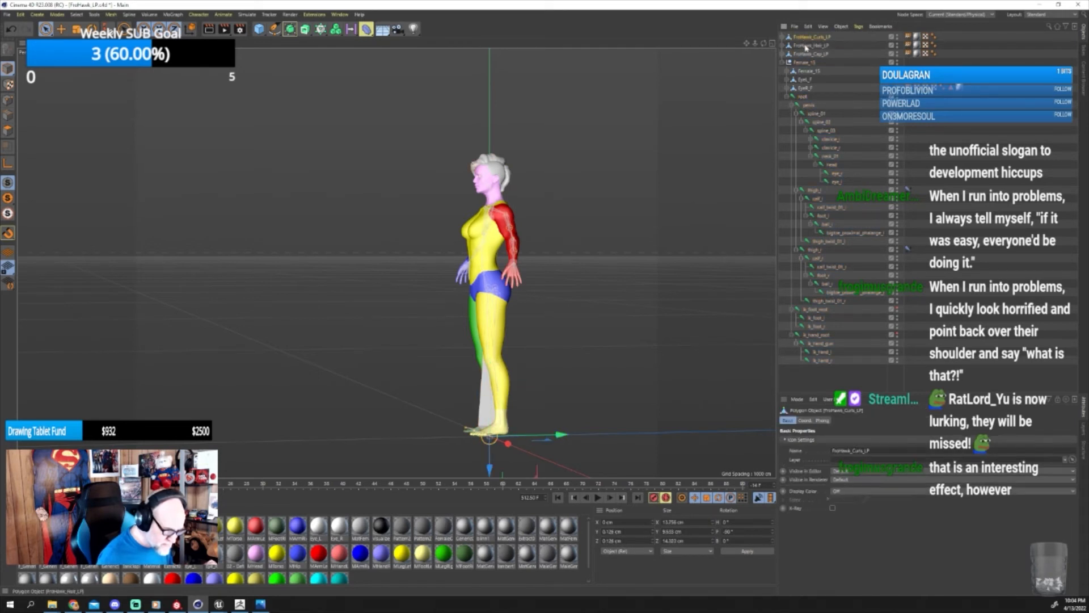
left_click(808, 54, "shift")
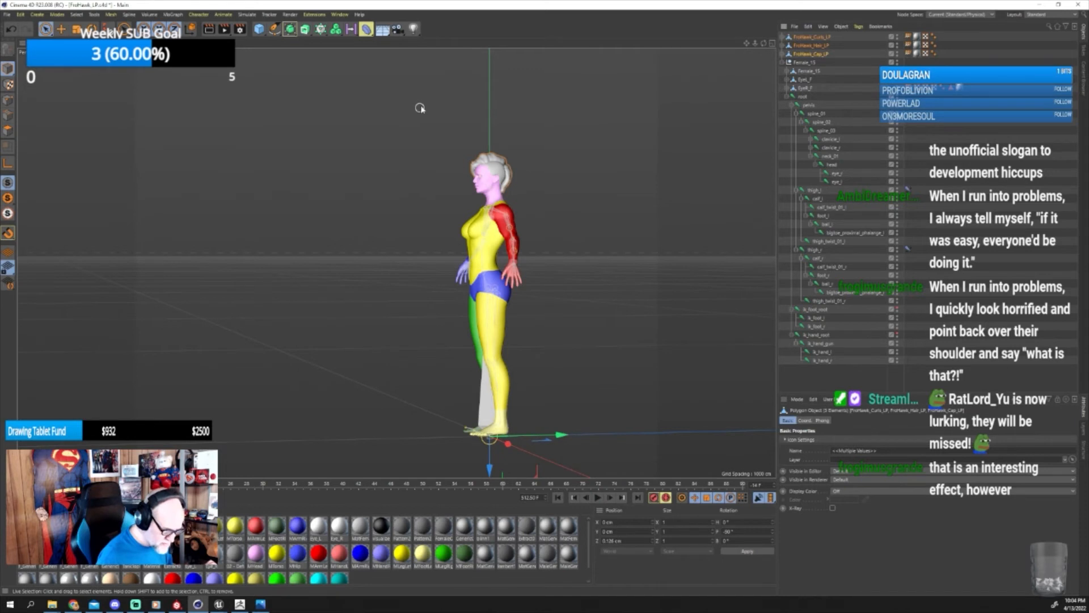
left_click(7, 14)
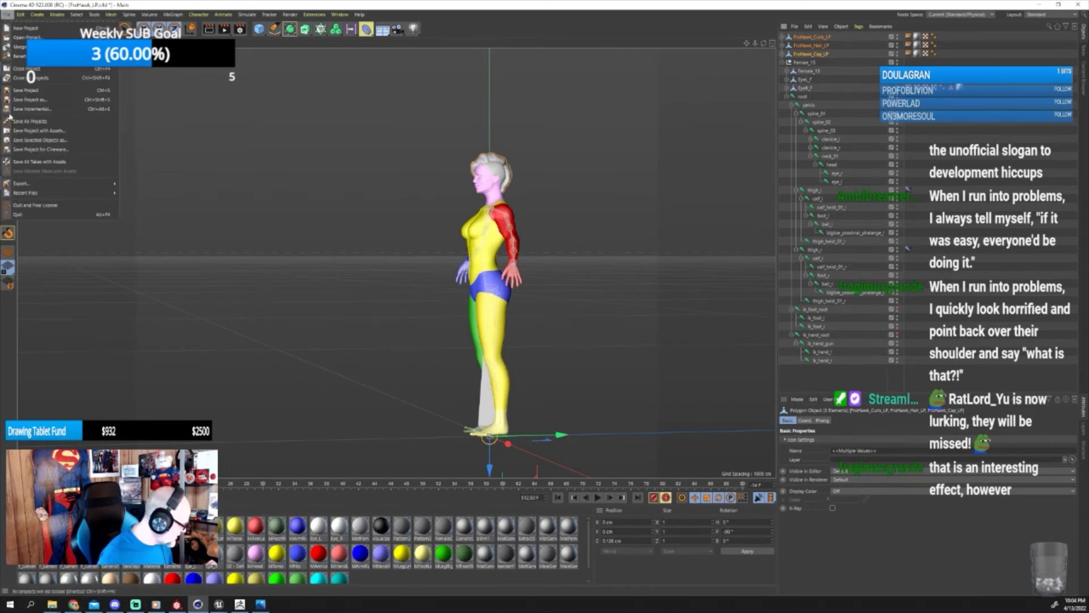
mouse_move(26, 193)
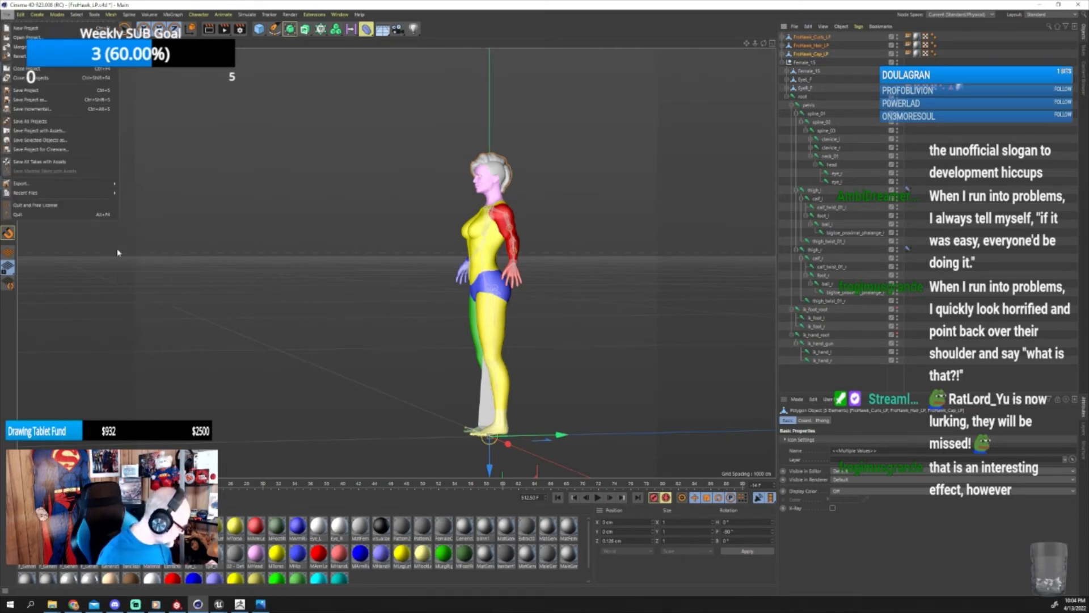
mouse_move(106, 186)
left_click(132, 258)
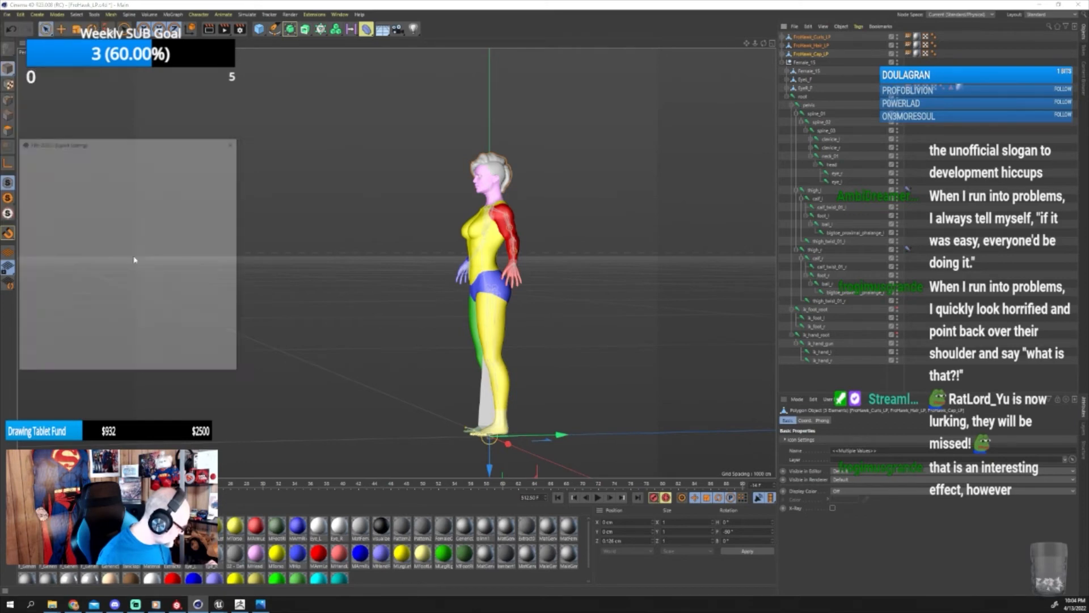
left_click(112, 367)
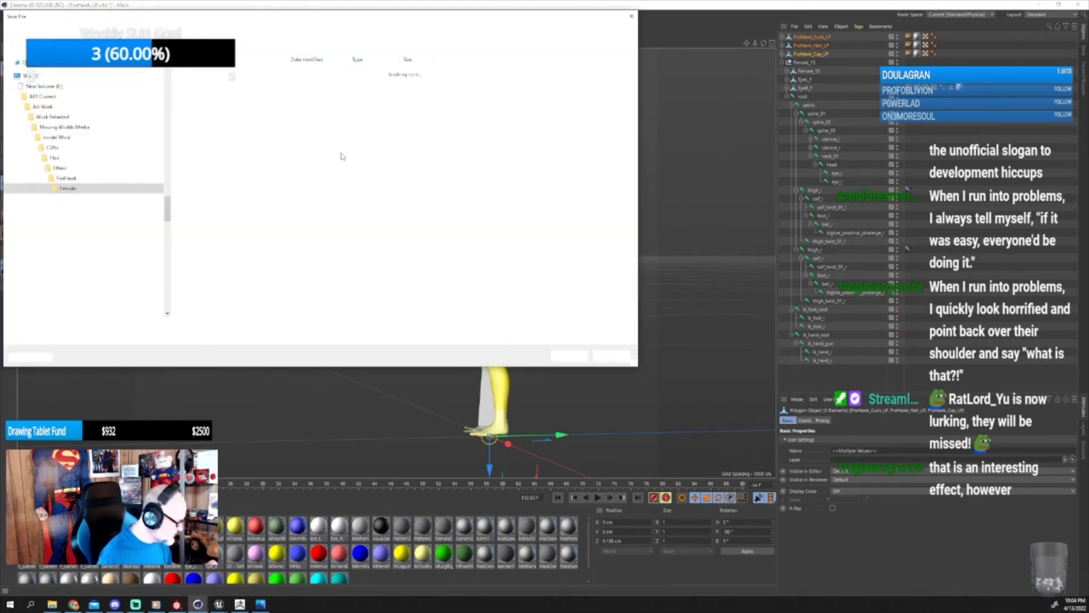
double_click(203, 117)
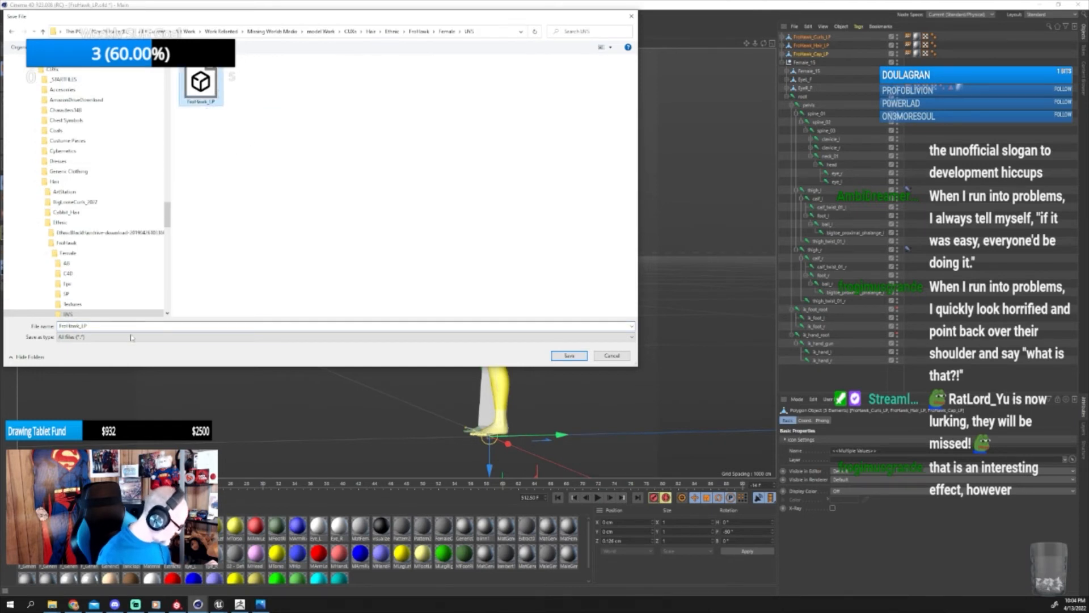
left_click(150, 326)
type("2")
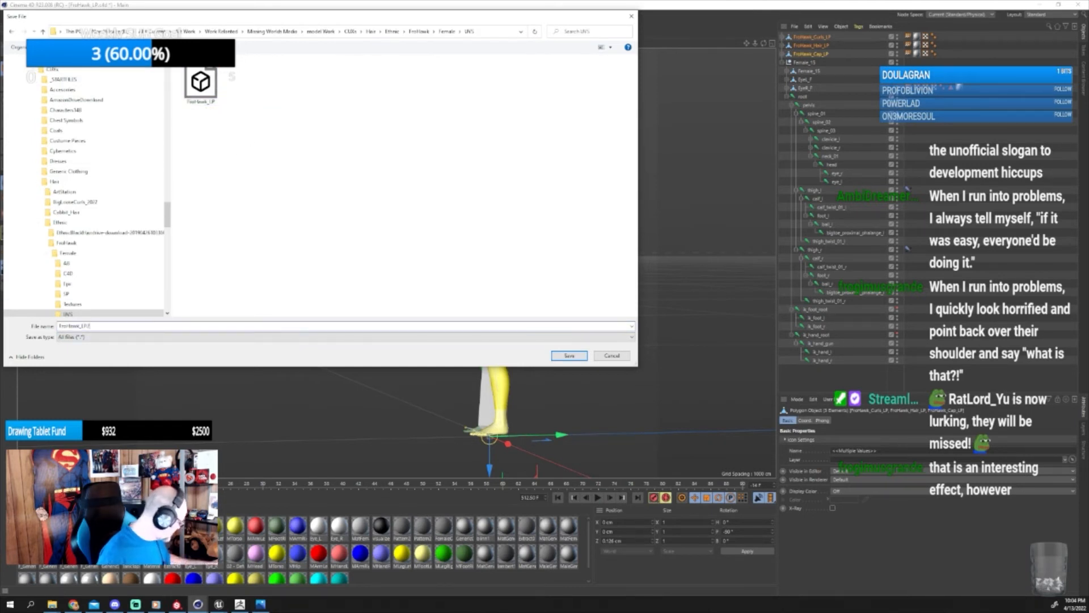
left_click(569, 355)
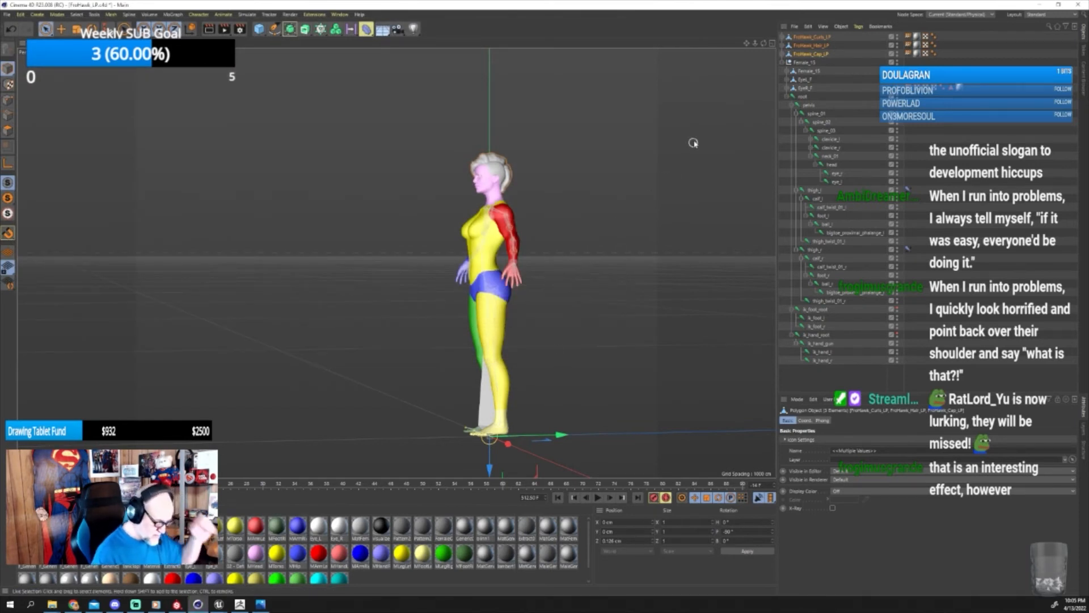
Close the FroHawk project without saving its changes.
left_click(7, 14)
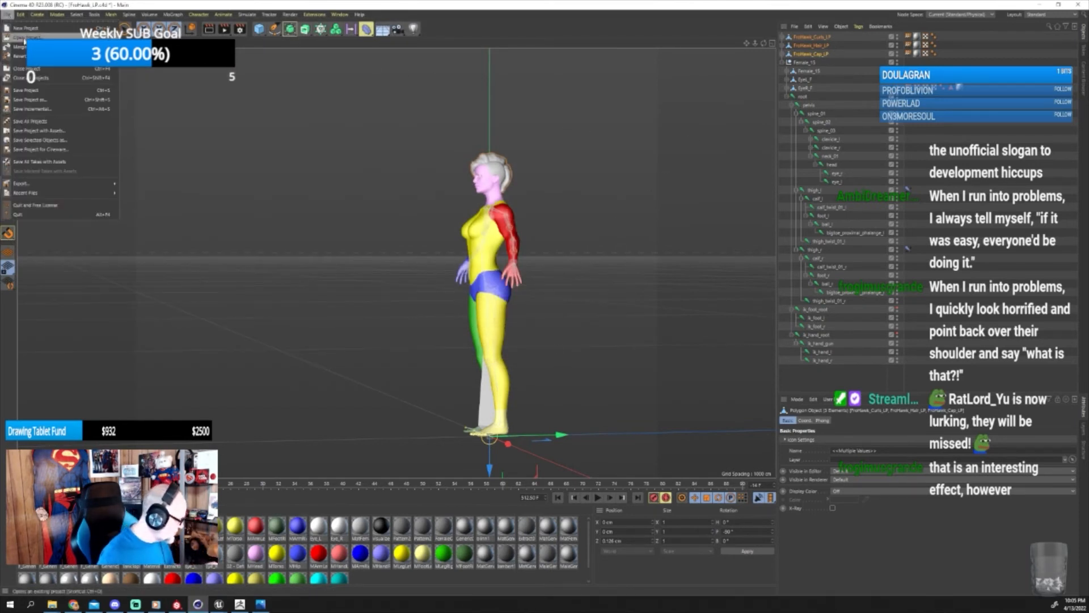
left_click(23, 68)
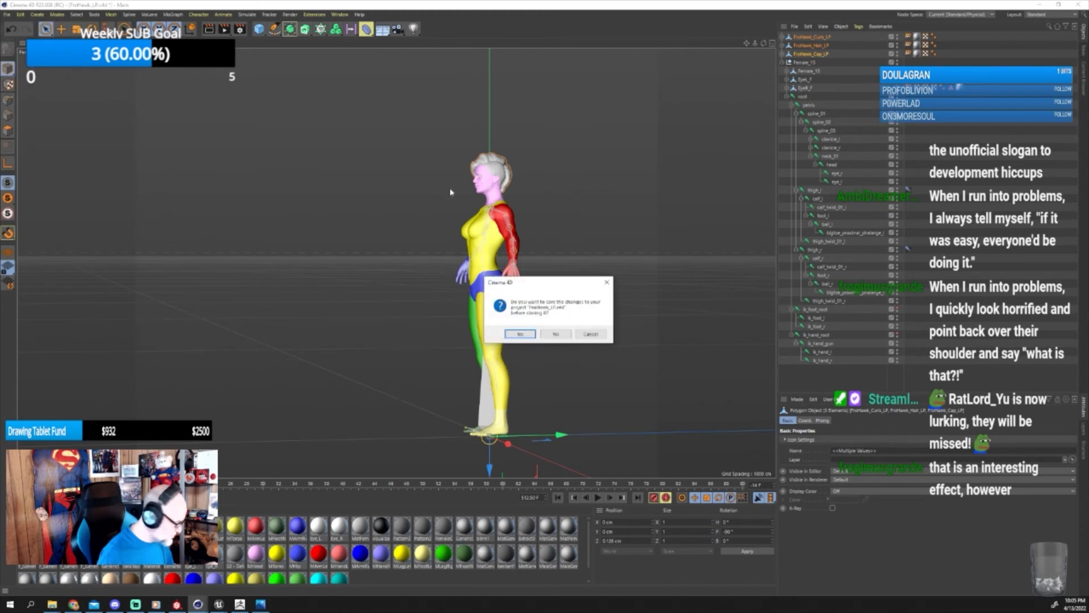
left_click(556, 334)
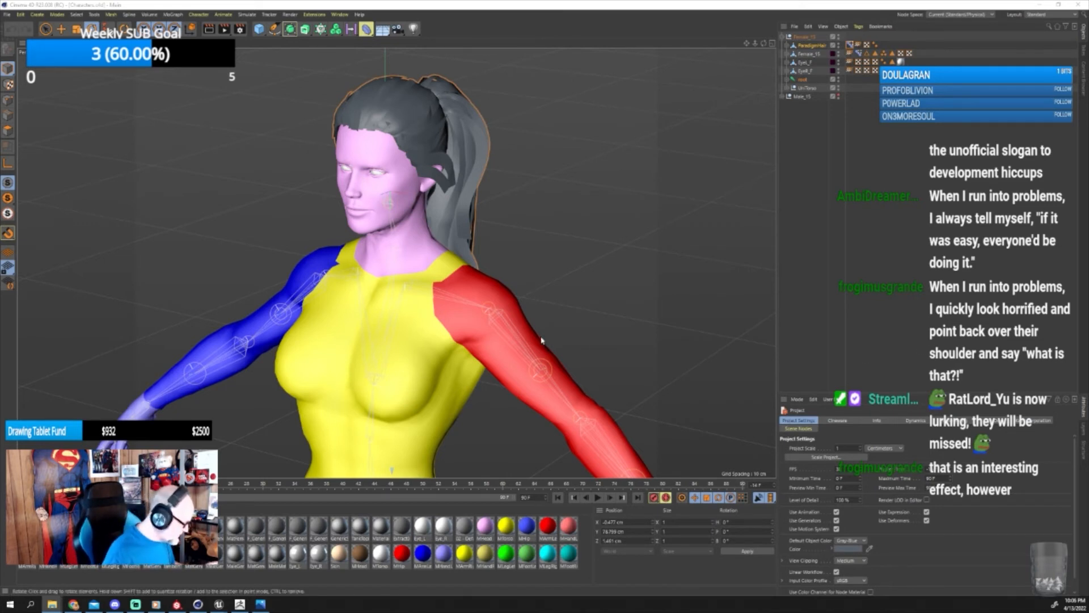
Merge the FroHawk_LP2 file into the Characters project using the current FBX import settings.
left_click(6, 15)
left_click(19, 50)
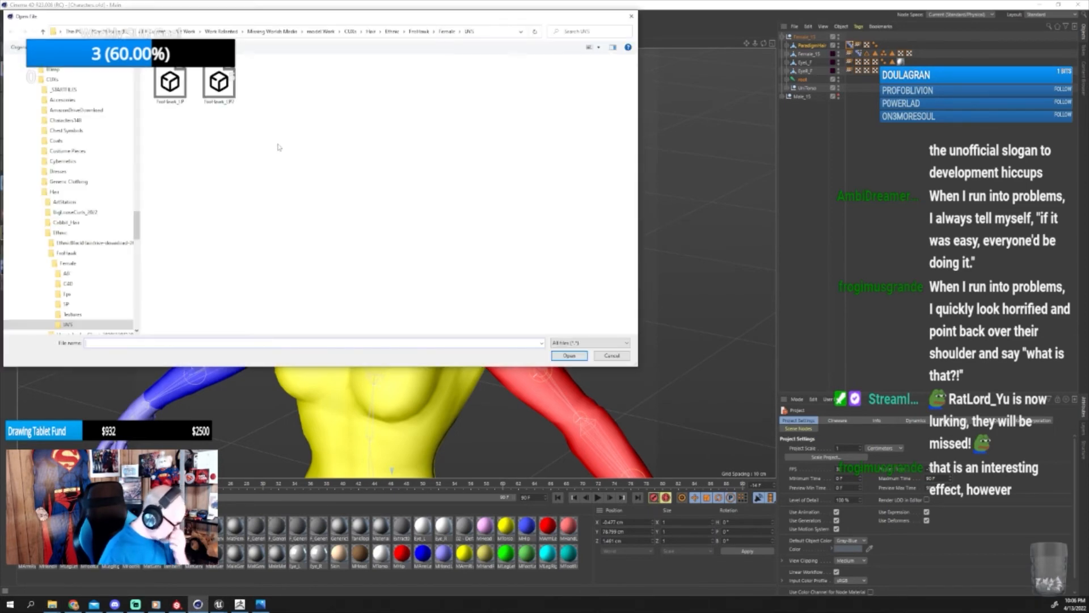
left_click(219, 83)
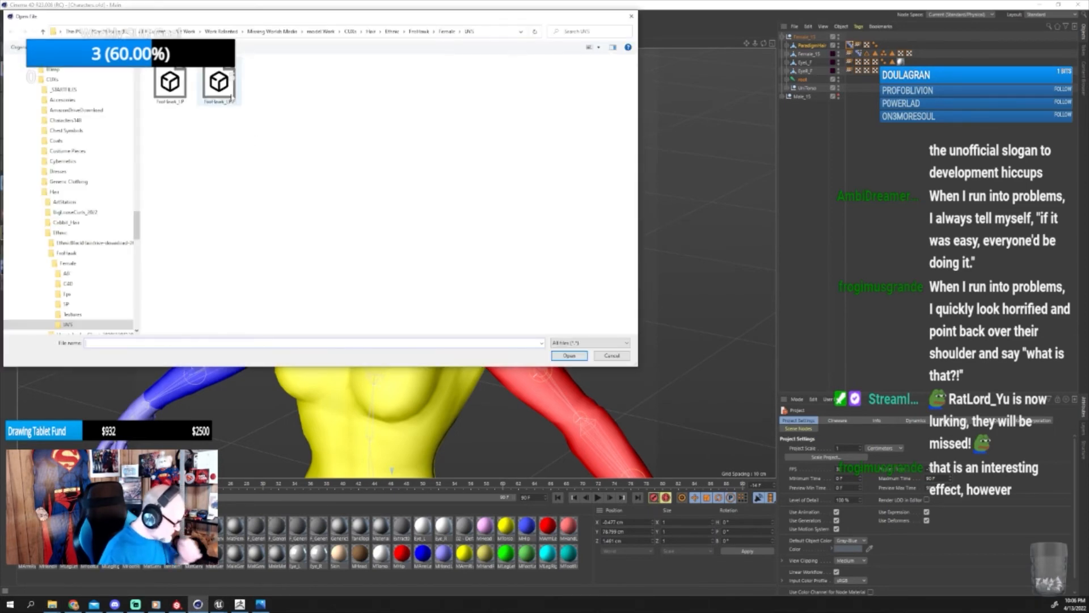
left_click(569, 356)
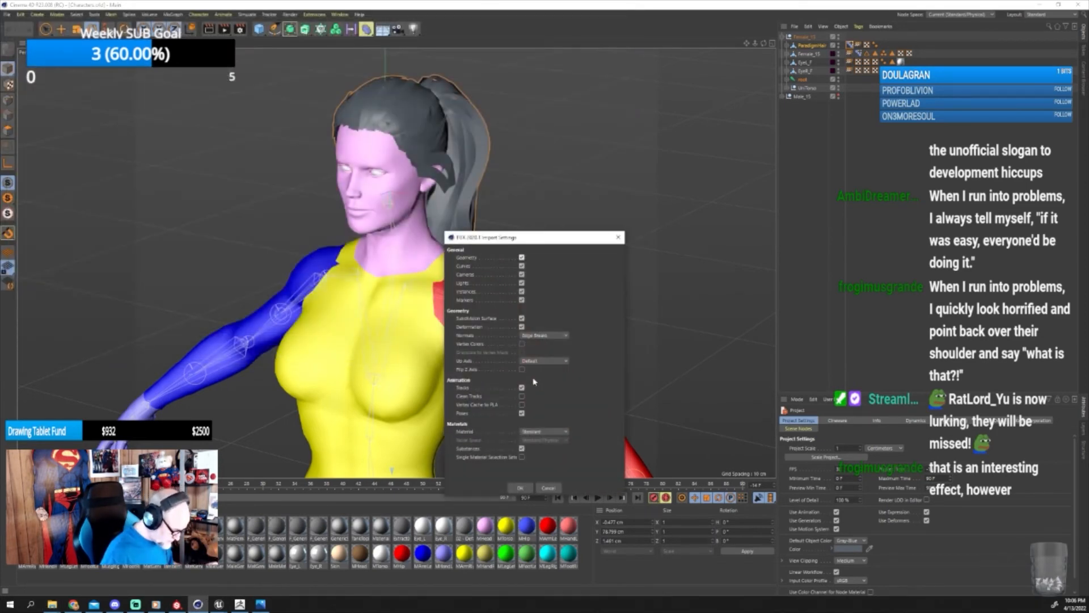
left_click(520, 490)
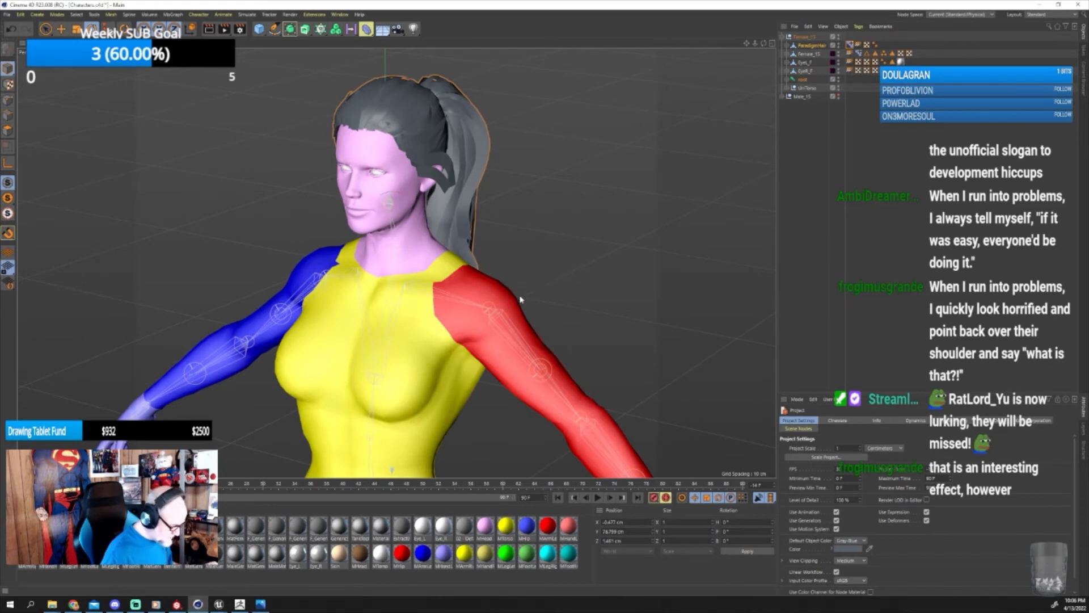
left_click_drag(539, 254, 475, 229, "alt")
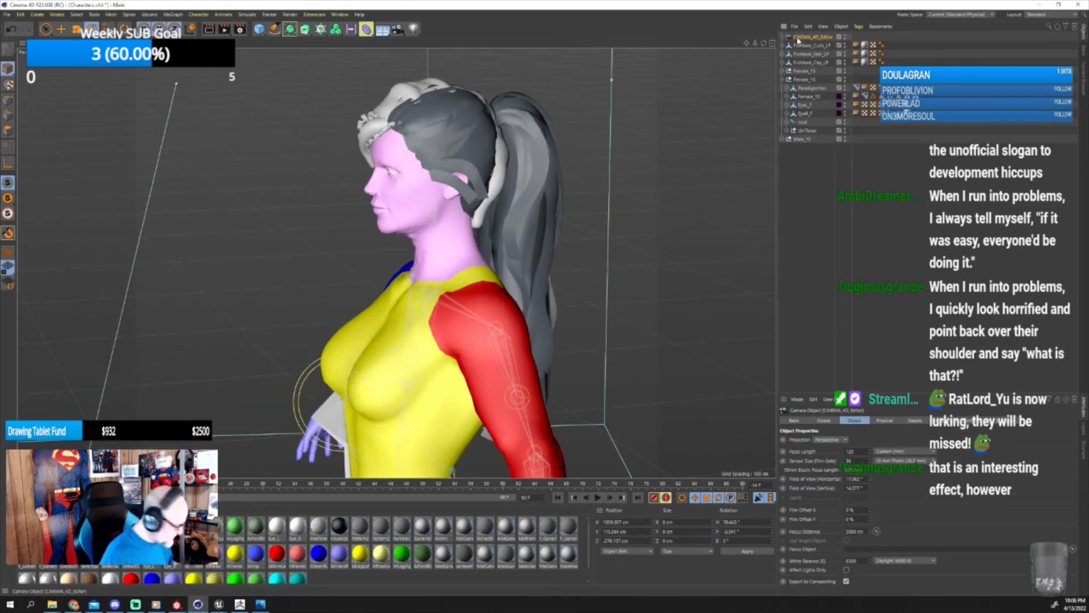
Delete the imported CINEMA_4D_Editor camera and hide the ponytail hair object in the Female_15 group.
key("Delete")
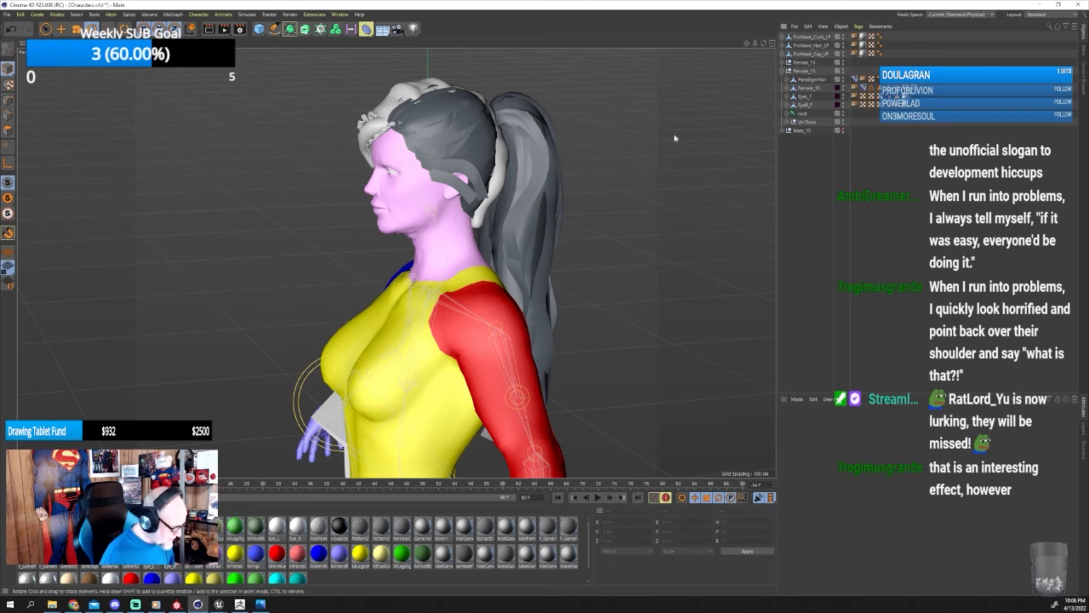
left_click_drag(585, 184, 654, 118, "alt")
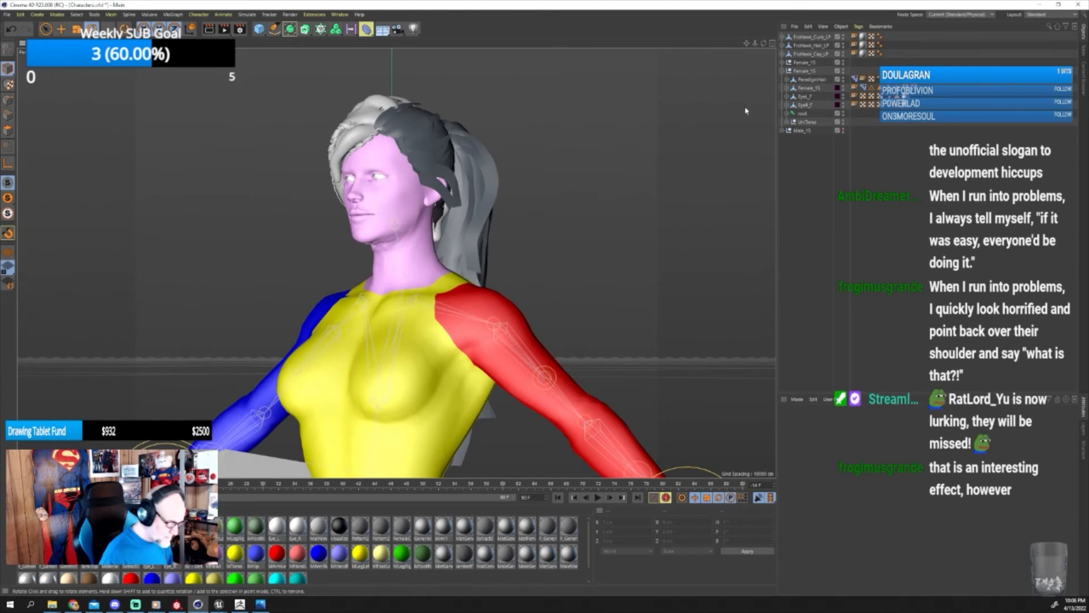
left_click(844, 80)
left_click_drag(503, 219, 536, 213, "alt")
scroll(504, 225, "down", 5)
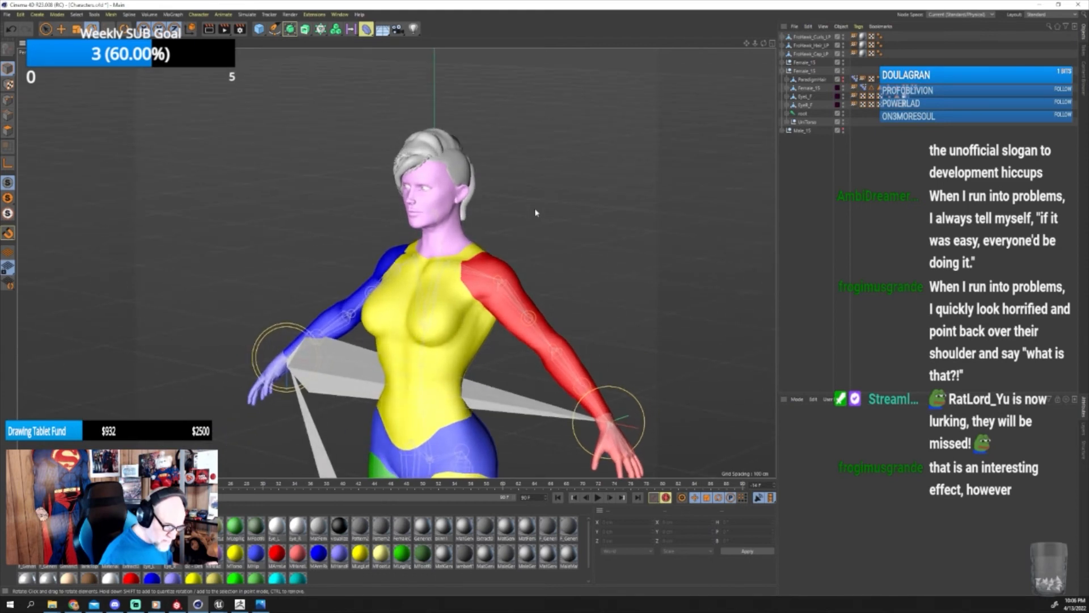
Compare the contents of the two Female_15 groups and delete the upper one, keeping the group with the ponytail hair object.
left_click(783, 71)
left_click(782, 62)
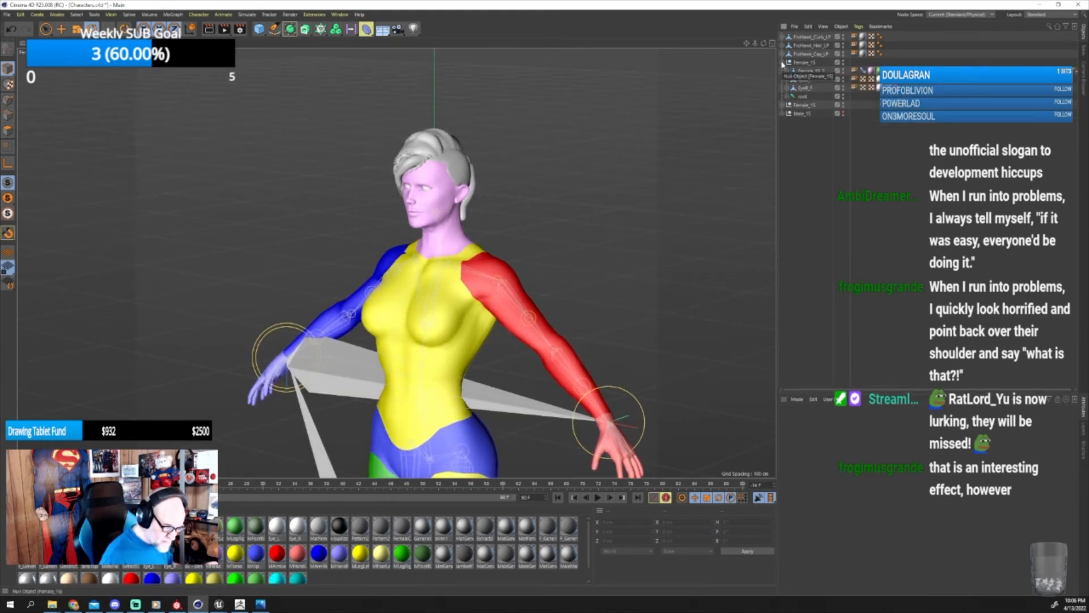
left_click(782, 63)
left_click(782, 71)
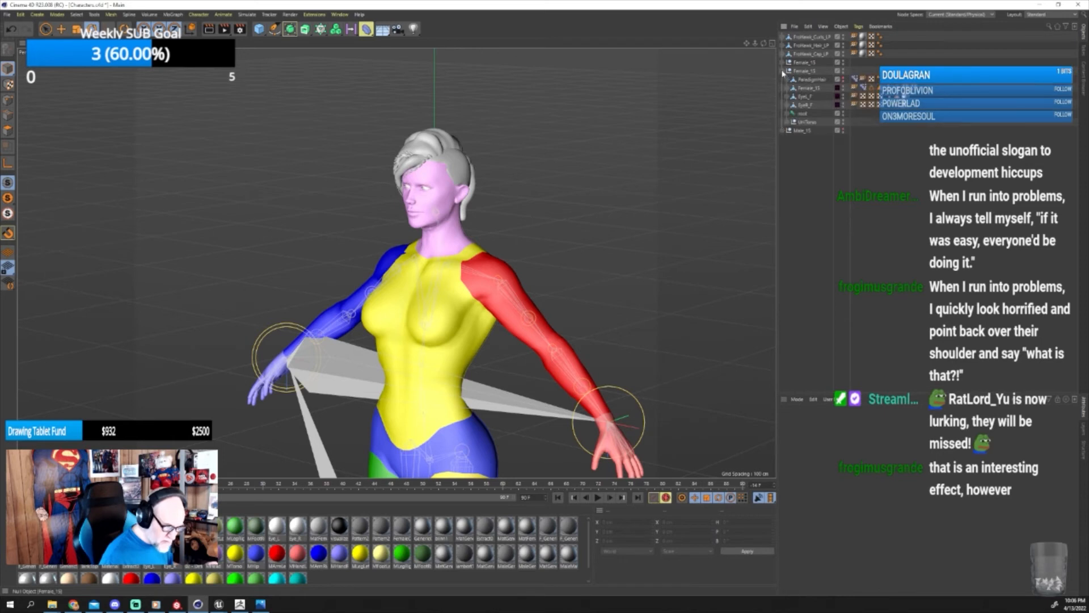
left_click(783, 71)
left_click(800, 64)
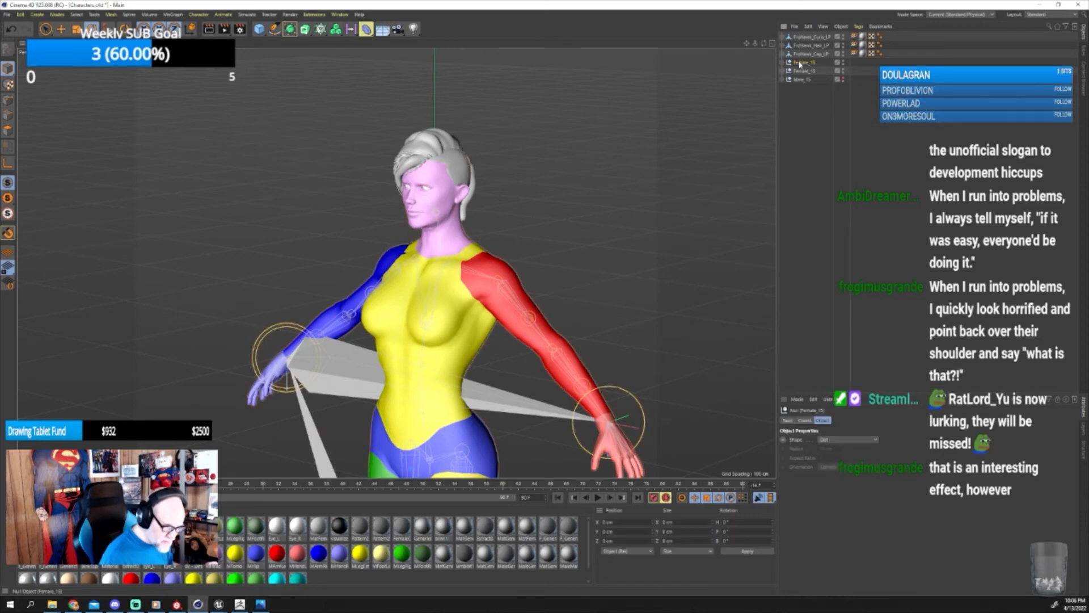
key("Delete")
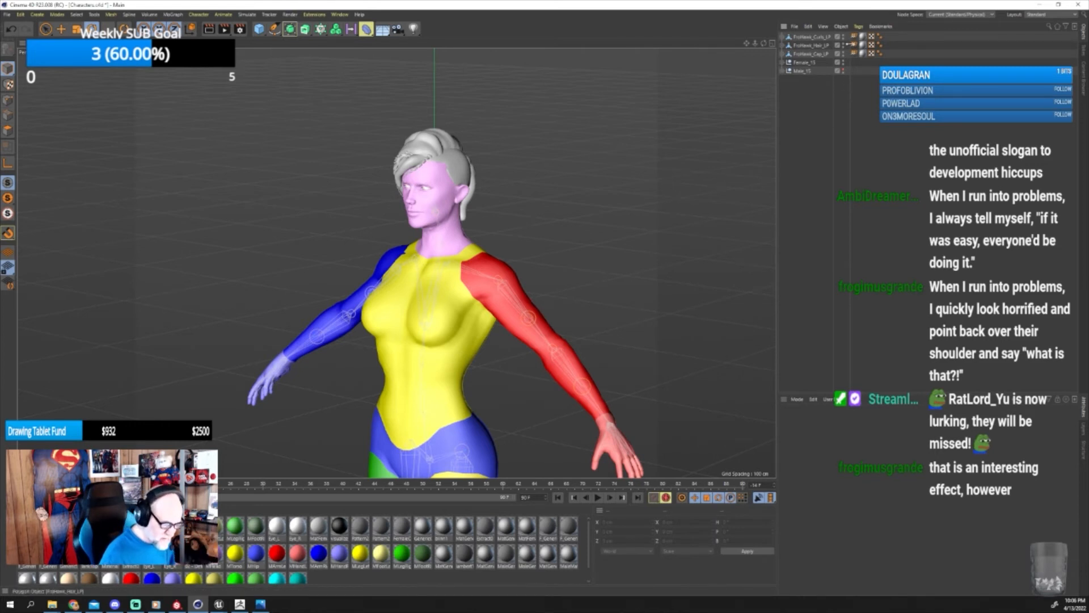
Remove the Weight tags from the three FroHawk objects and bind FroHawk_Curls_LP to the head joint of the Female_15 skeleton.
left_click(855, 36)
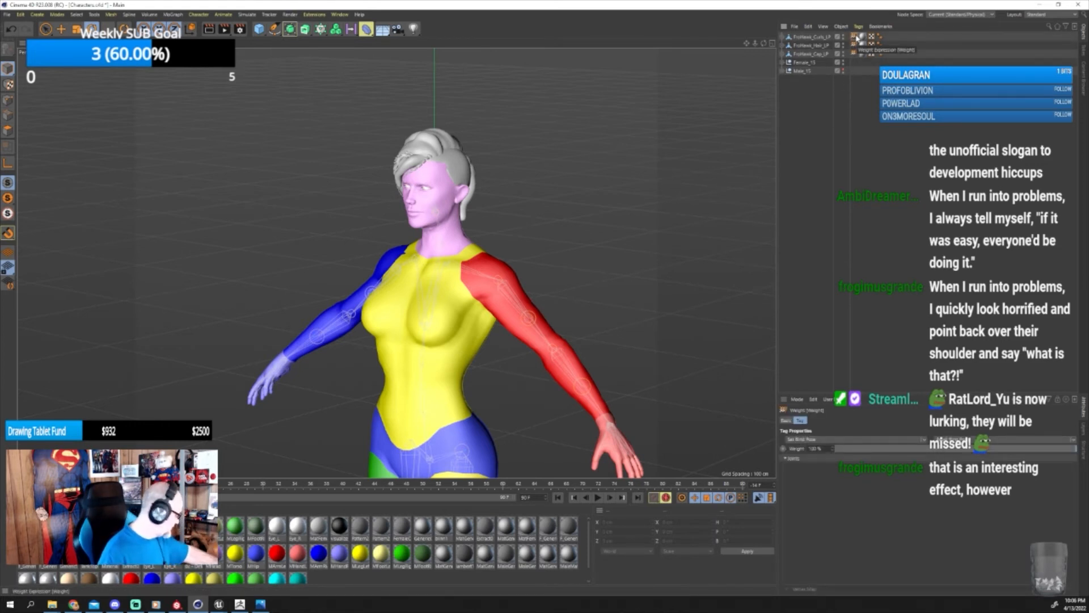
key("Delete")
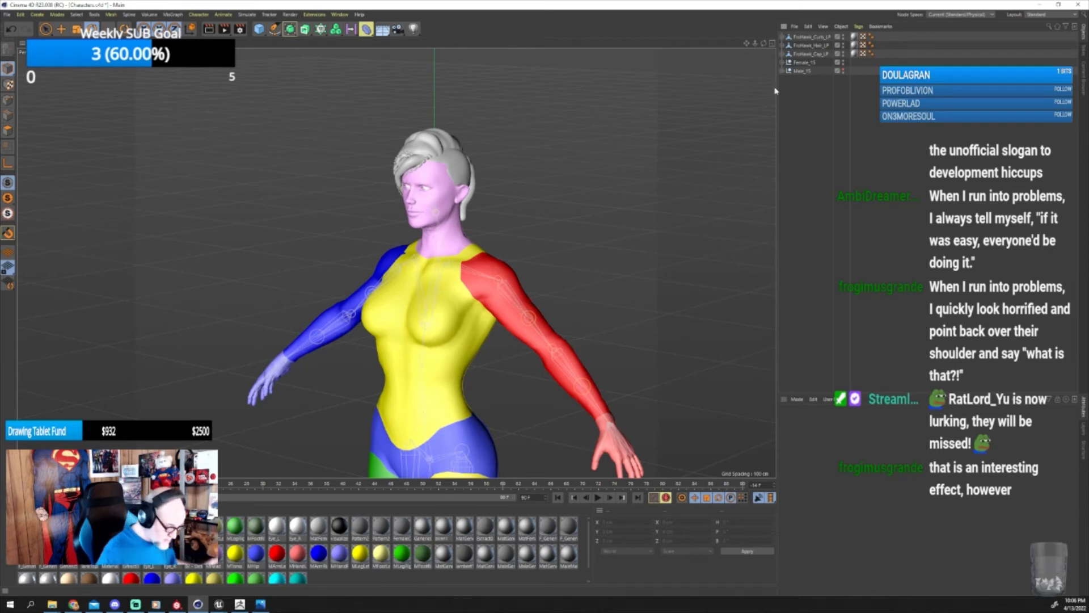
left_click(784, 63)
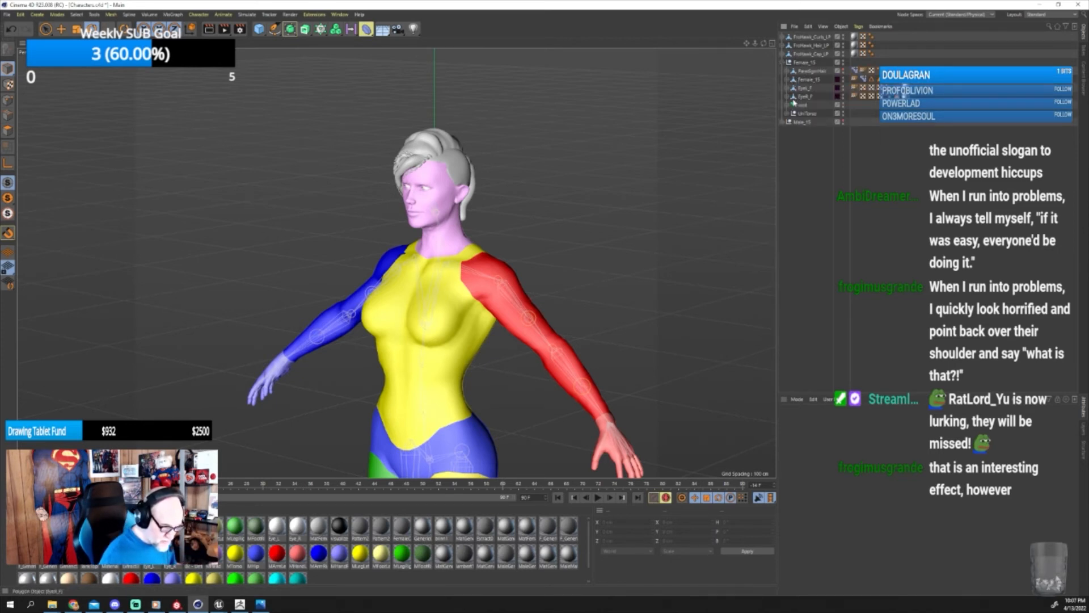
left_click(787, 105)
left_click(802, 38)
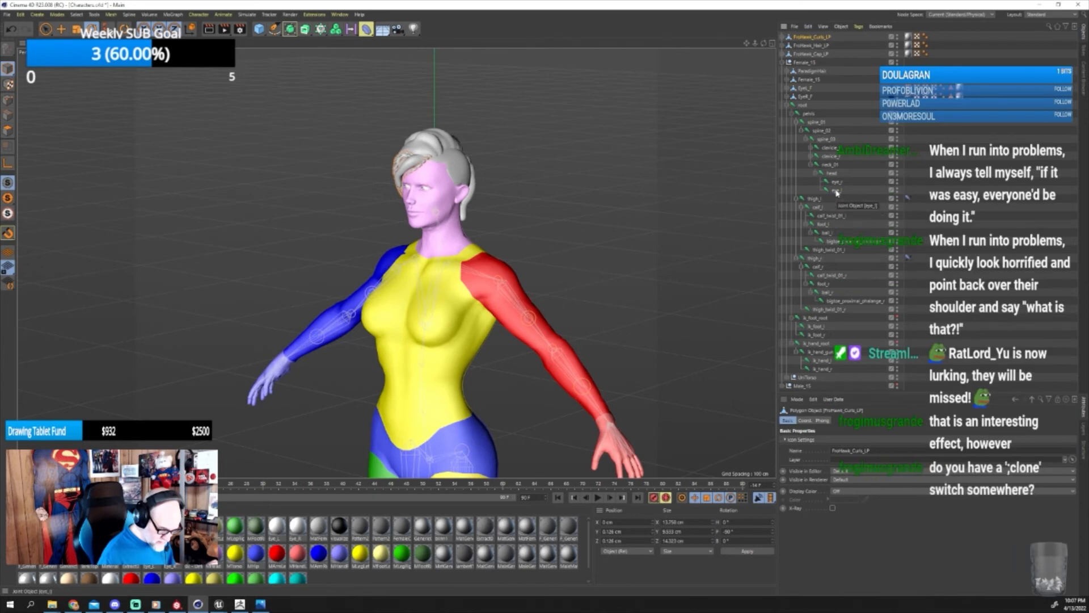
left_click(831, 173, "ctrl")
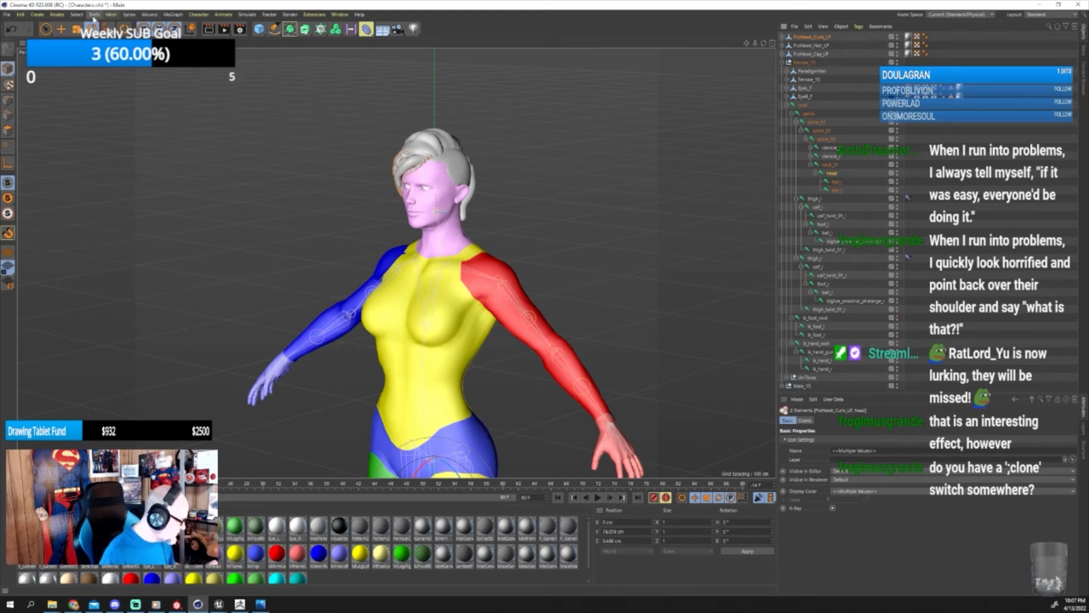
left_click(199, 14)
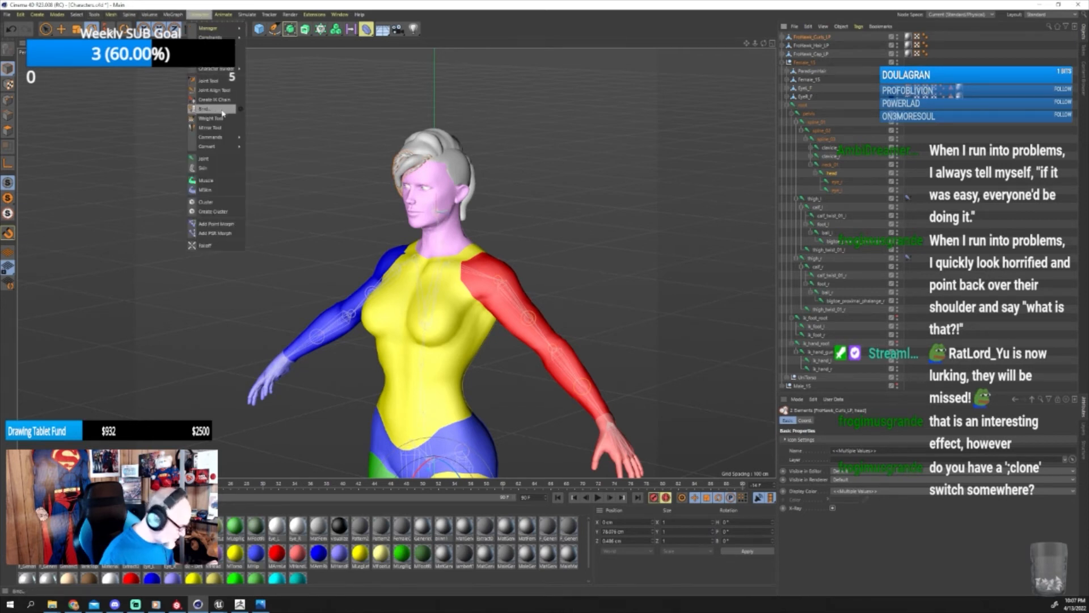
left_click(223, 112)
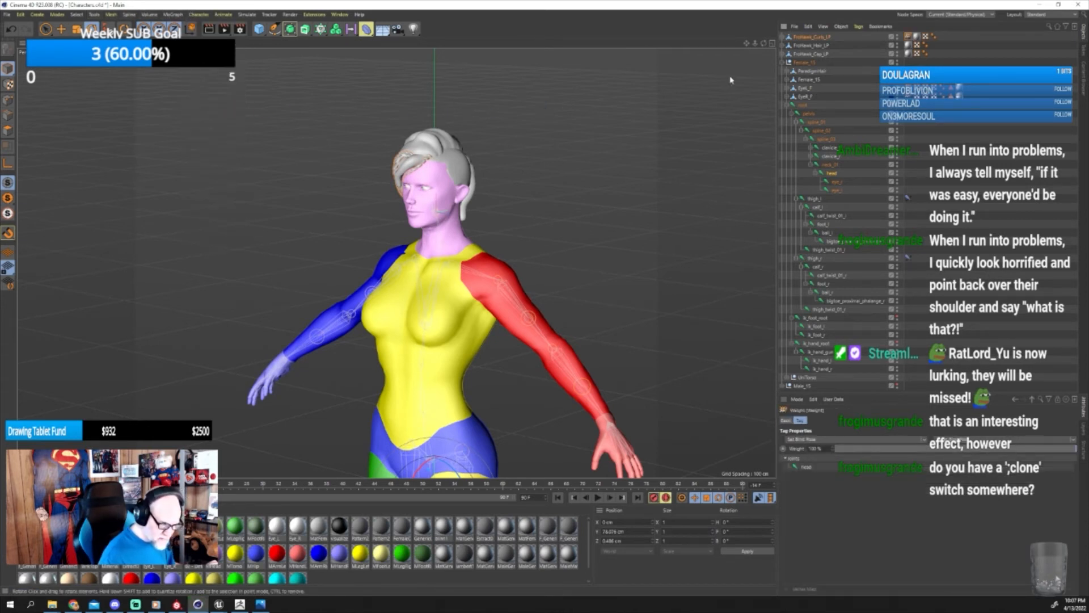
Bind FroHawk_Hair_LP and FroHawk_Cap_LP one after the other to the head joint.
left_click(810, 45)
left_click(832, 173, "ctrl")
left_click(199, 16)
left_click(222, 110)
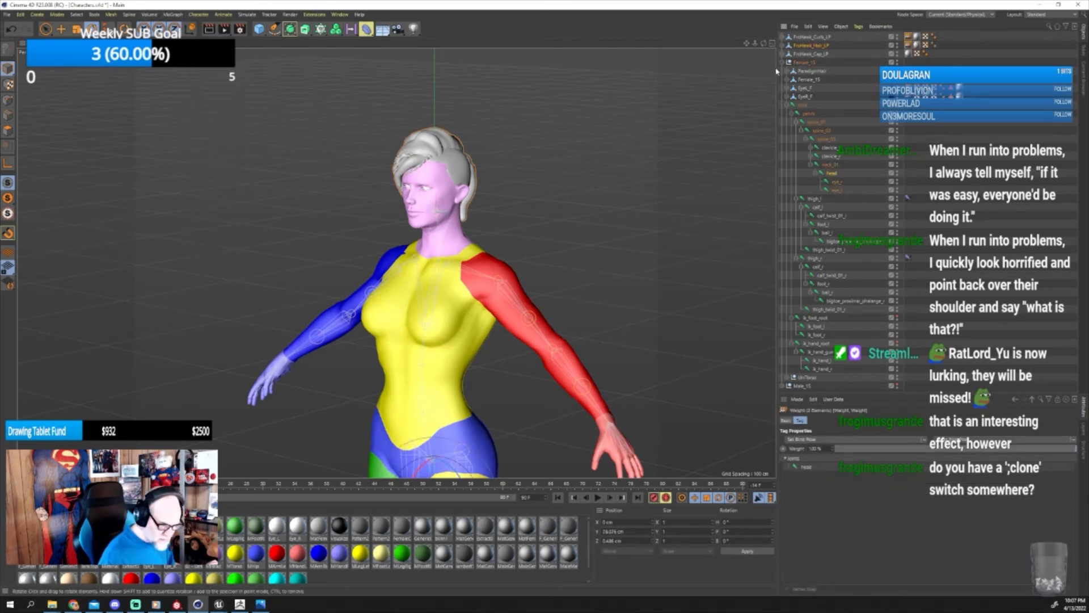
left_click(805, 54)
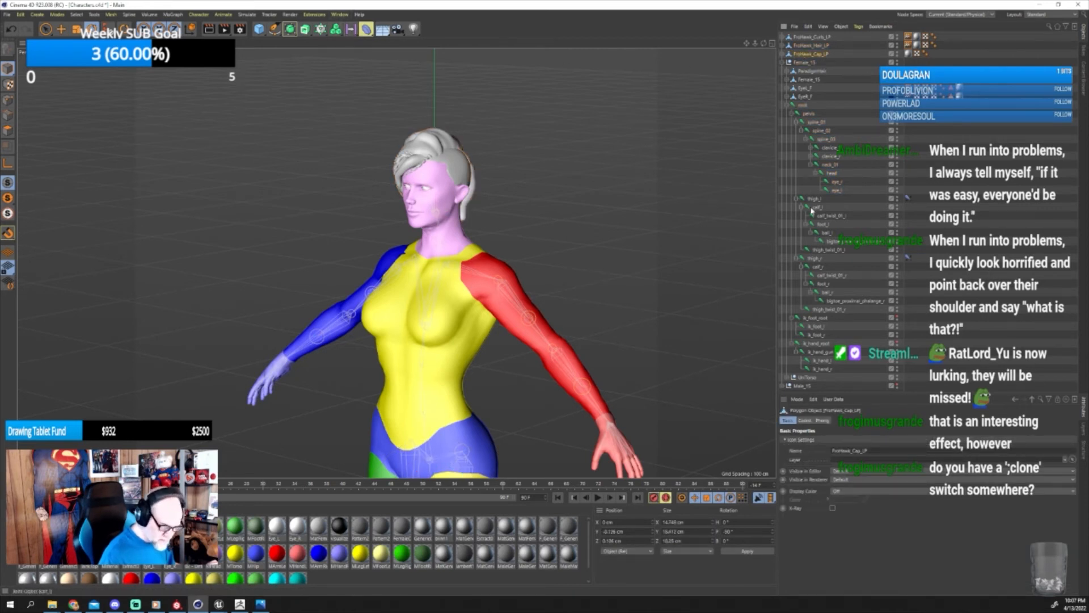
left_click(821, 174, "ctrl")
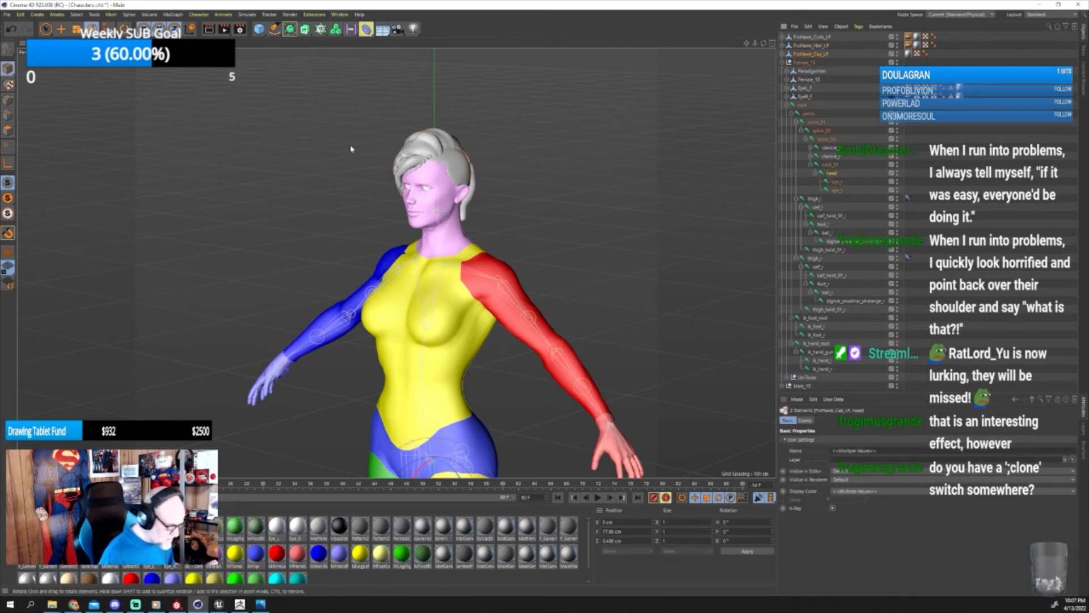
left_click(199, 14)
mouse_move(219, 70)
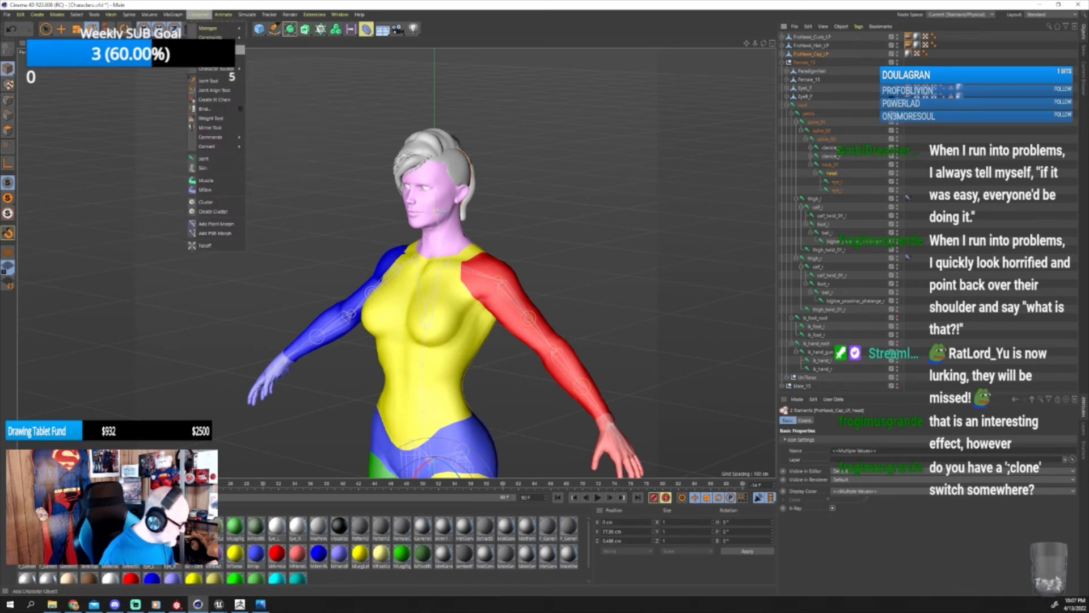
left_click(215, 109)
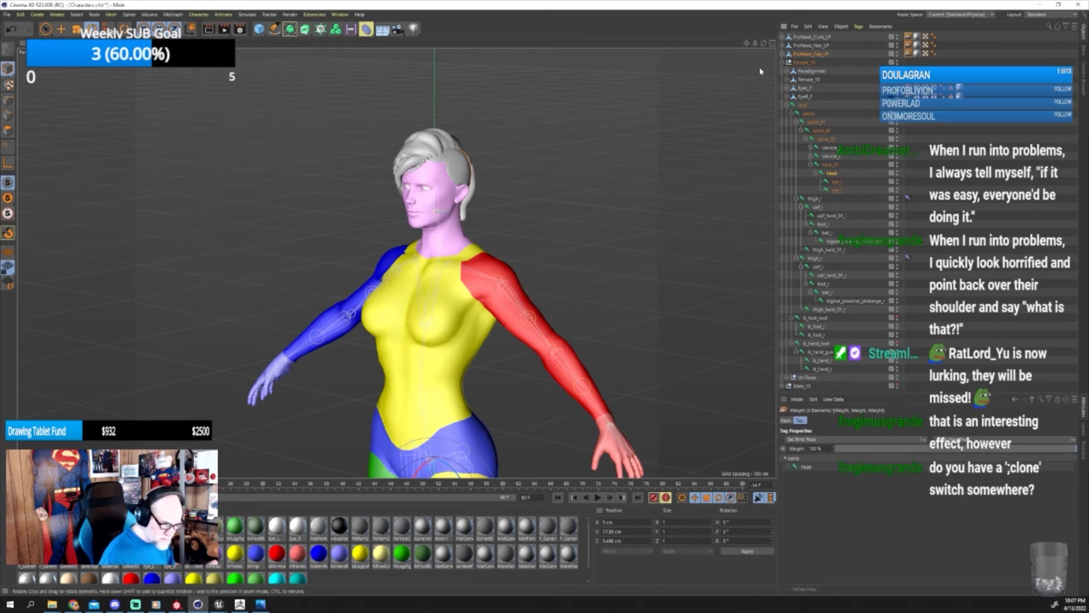
Set up an FBX export with the three FroHawk objects and root joint selected, turning off cameras, splines, normals, tracks, lights and instances.
left_click(806, 40, "shift")
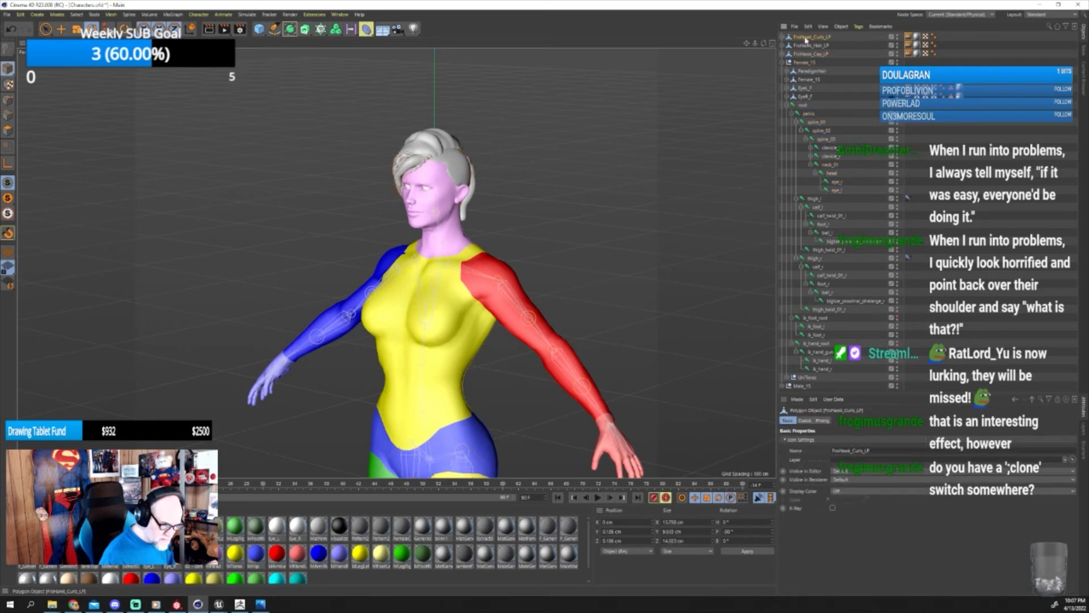
left_click(803, 106, "ctrl")
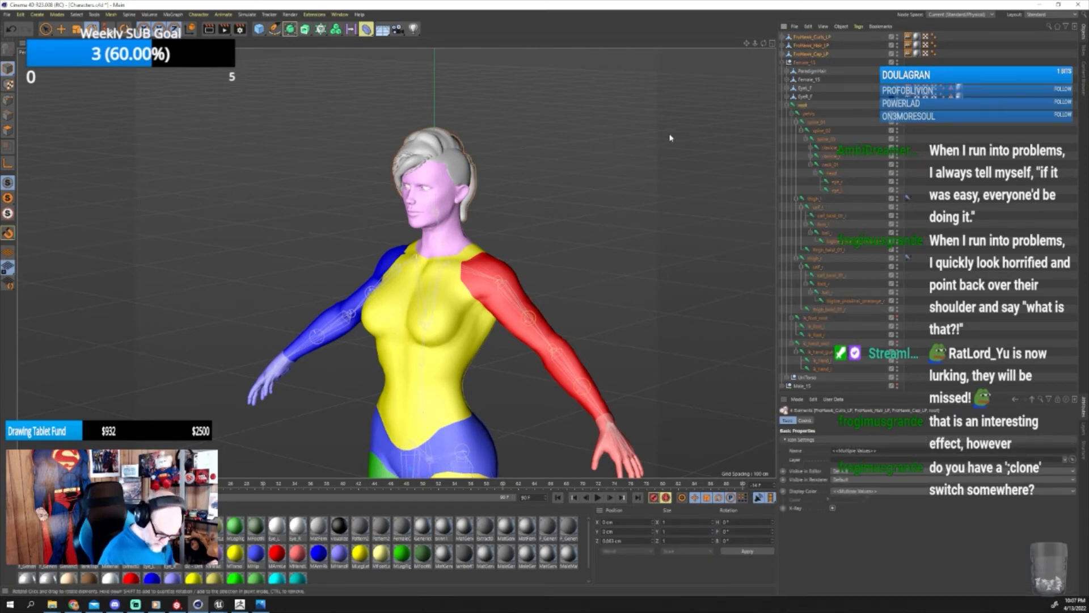
left_click(7, 14)
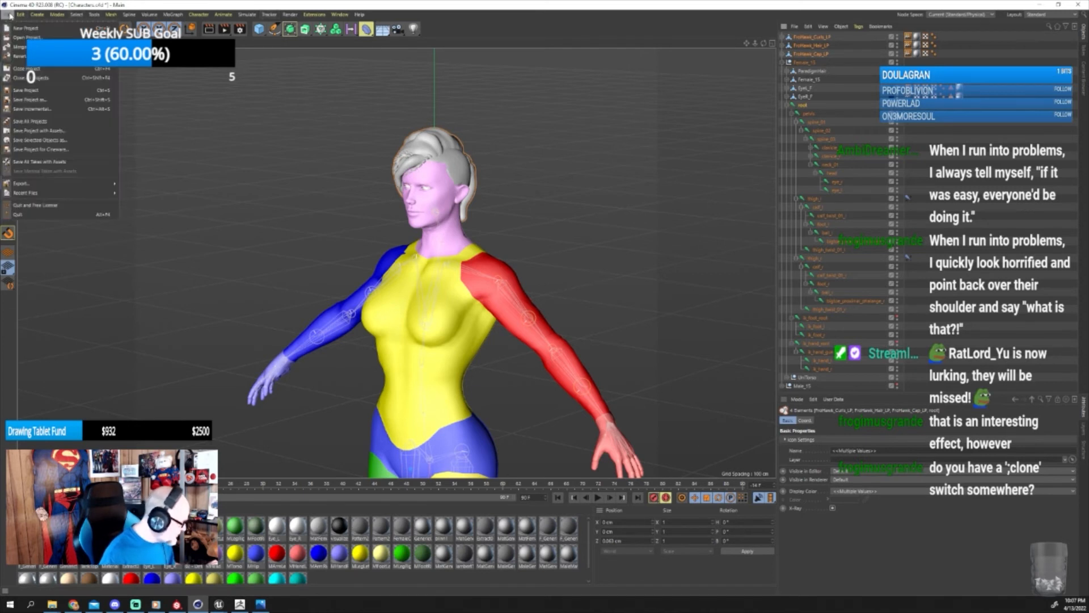
mouse_move(67, 186)
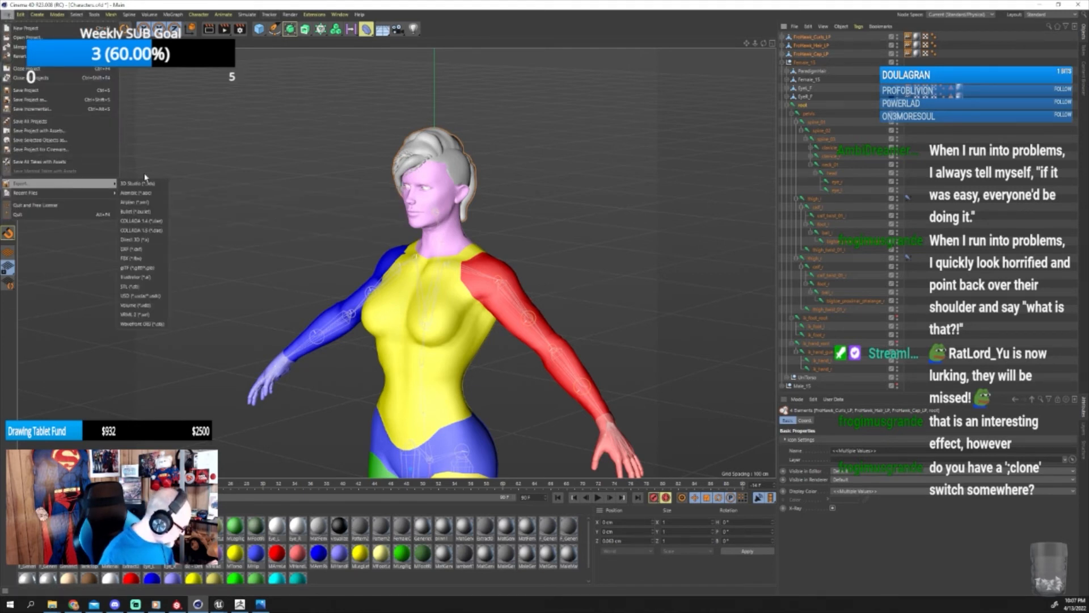
left_click(132, 258)
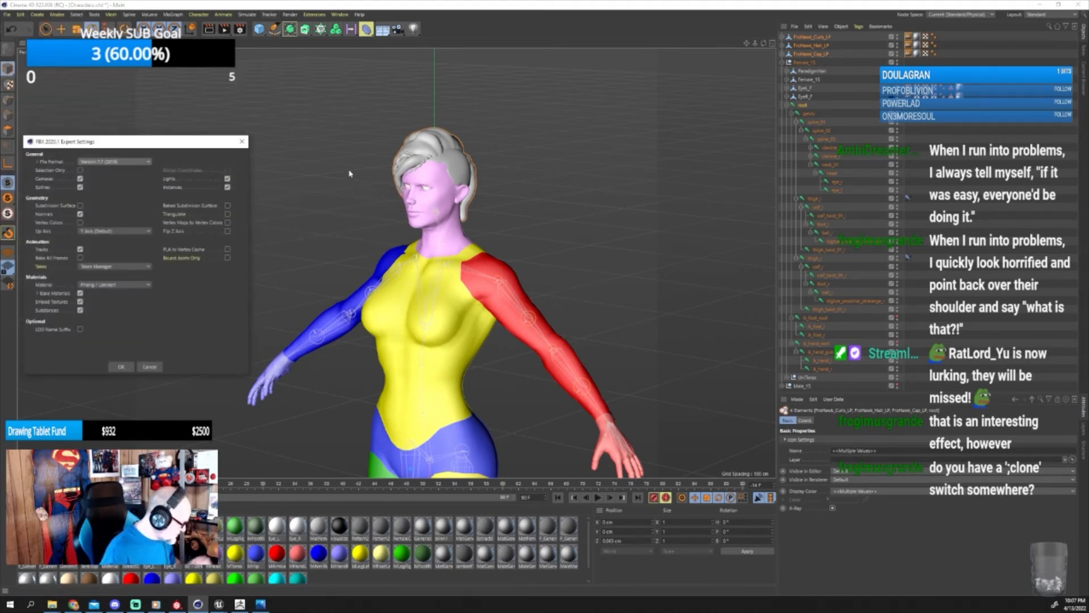
left_click(80, 179)
left_click(80, 186)
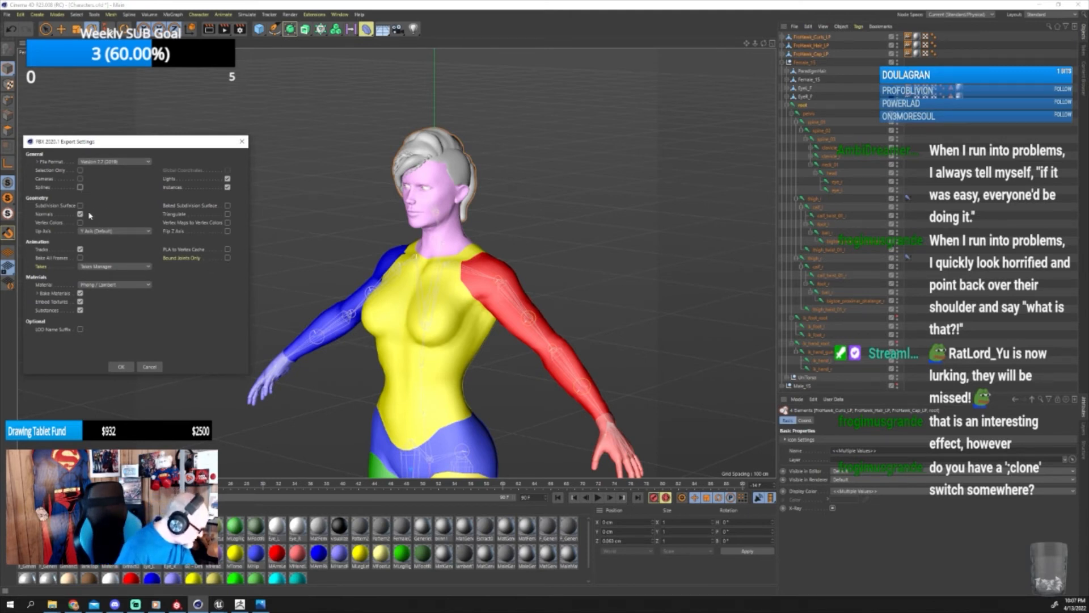
left_click(80, 249)
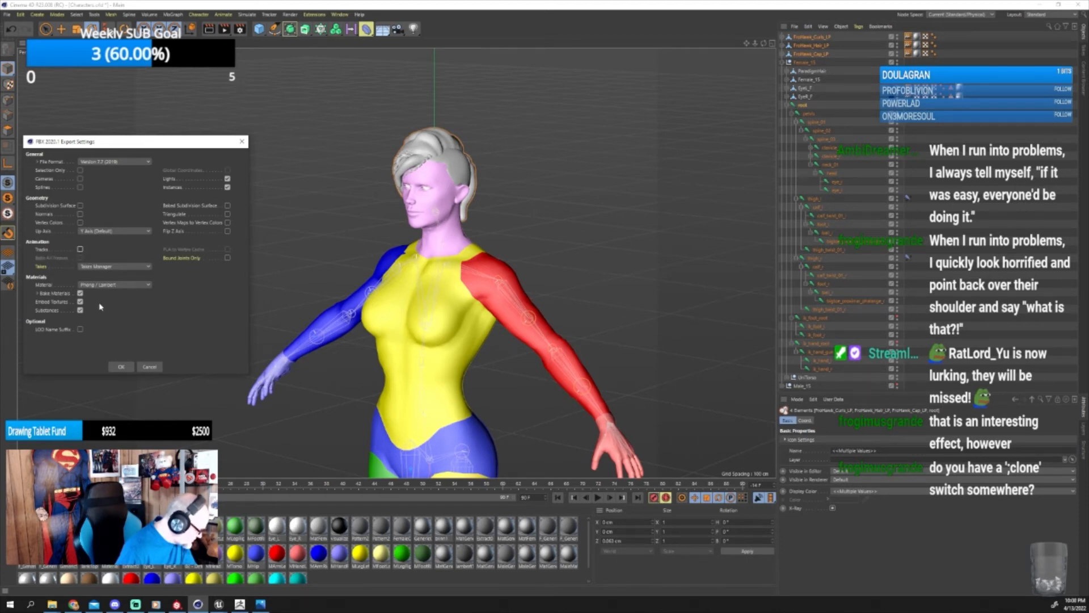
left_click(228, 178)
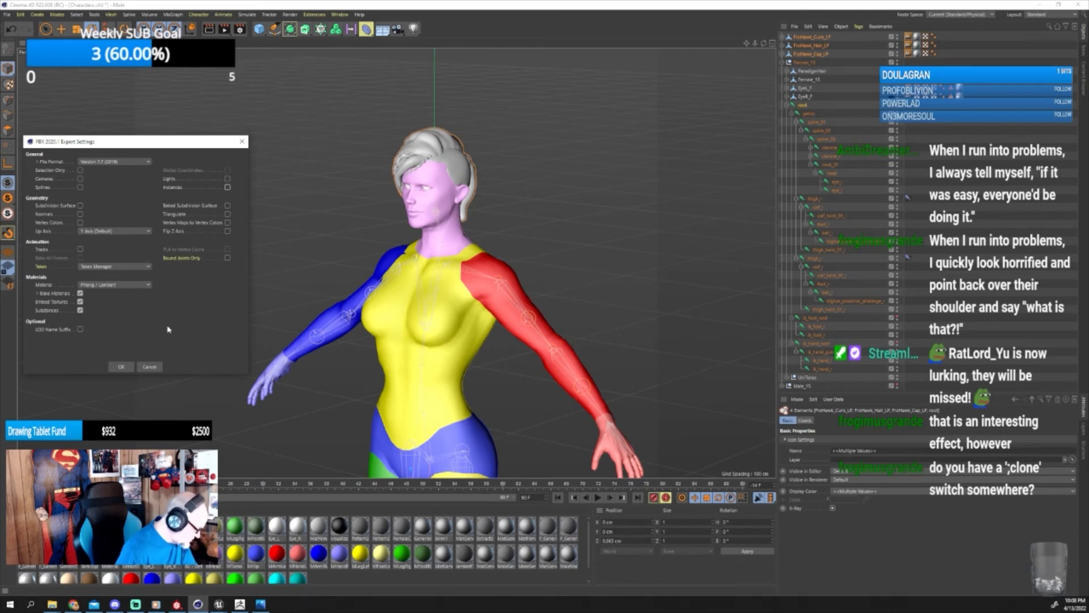
left_click(121, 367)
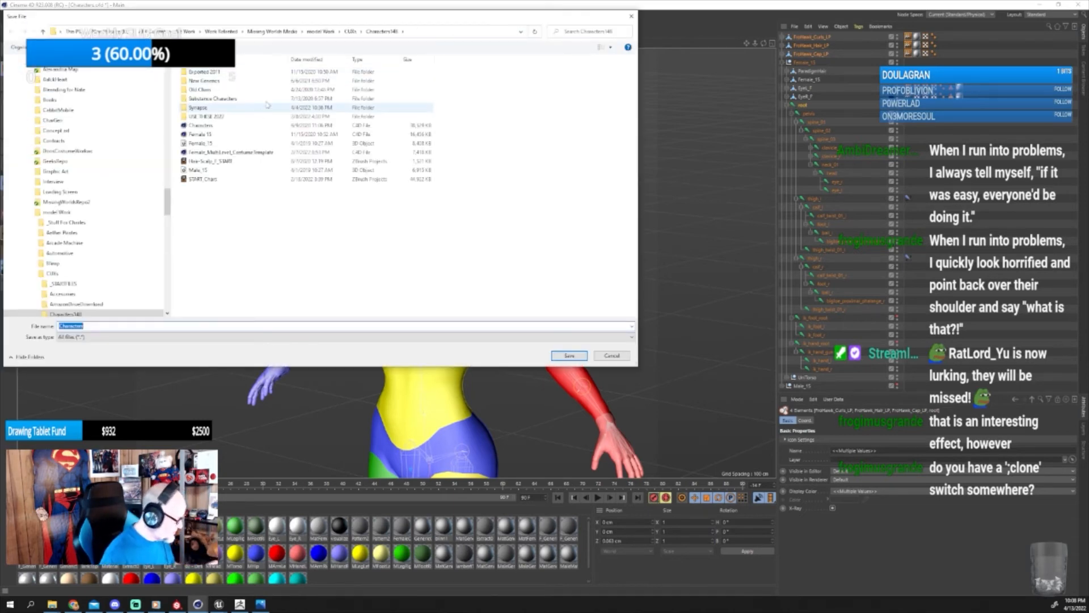
Save the FBX export over the existing FroHawk_F_LP file inside the FroHawk Female hair folder.
double_click(202, 133)
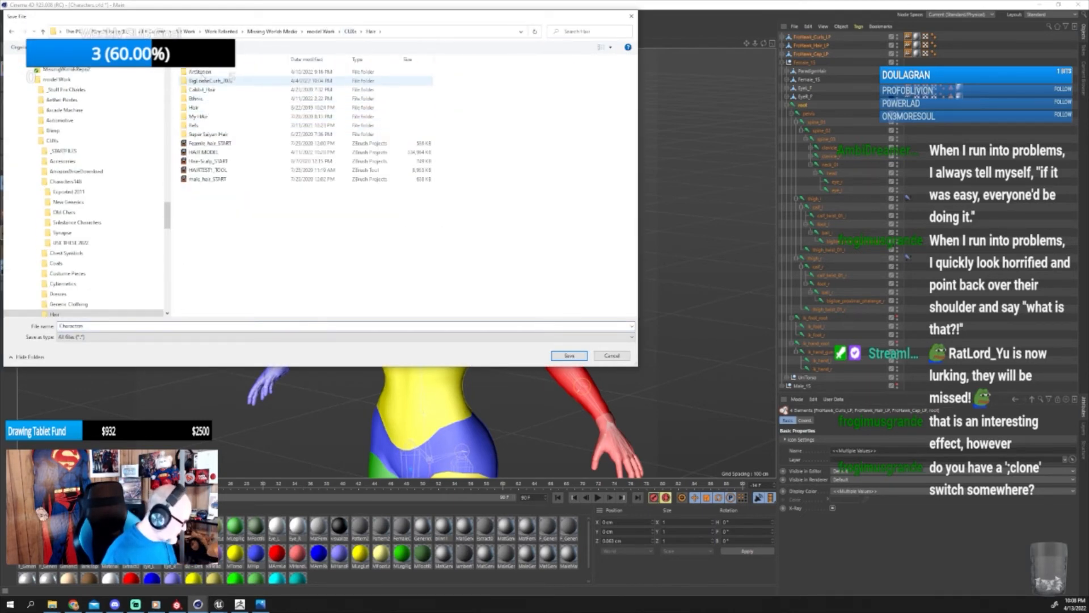
double_click(202, 99)
double_click(200, 80)
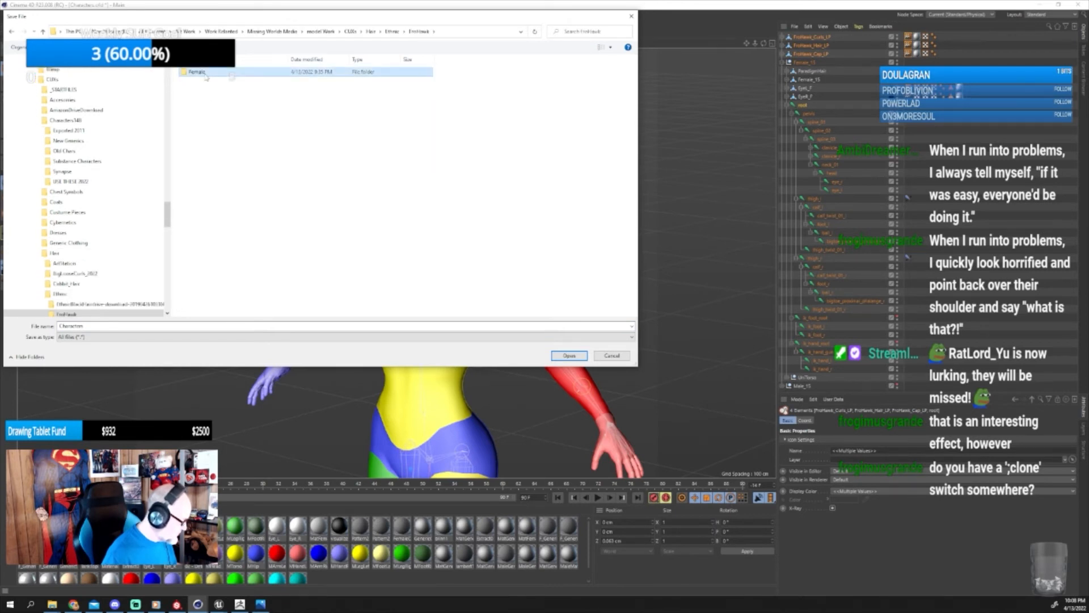
double_click(203, 72)
double_click(204, 72)
left_click(205, 72)
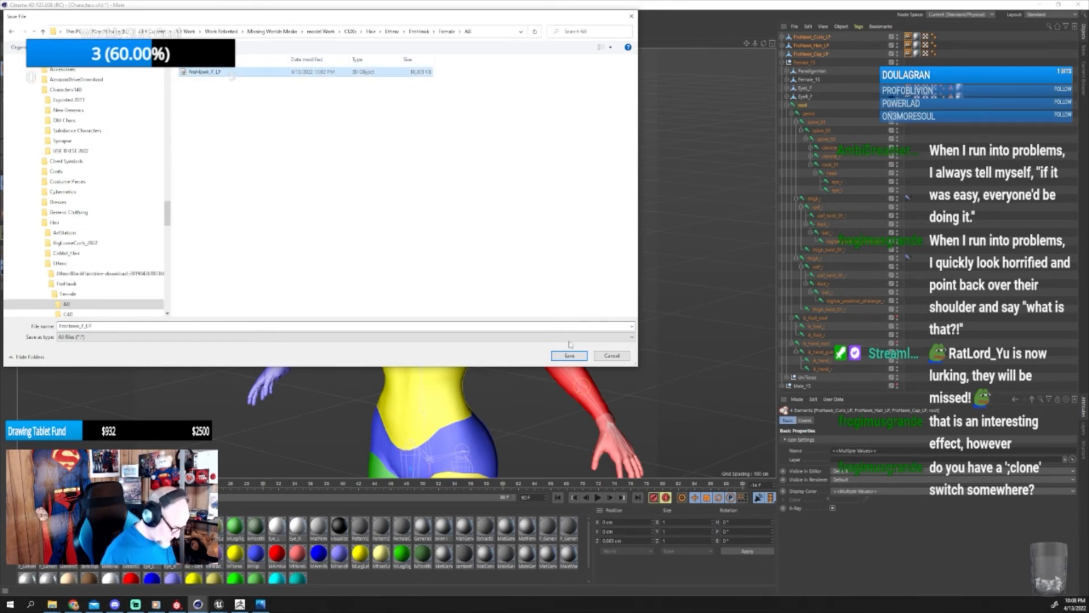
key("Return")
left_click(565, 302)
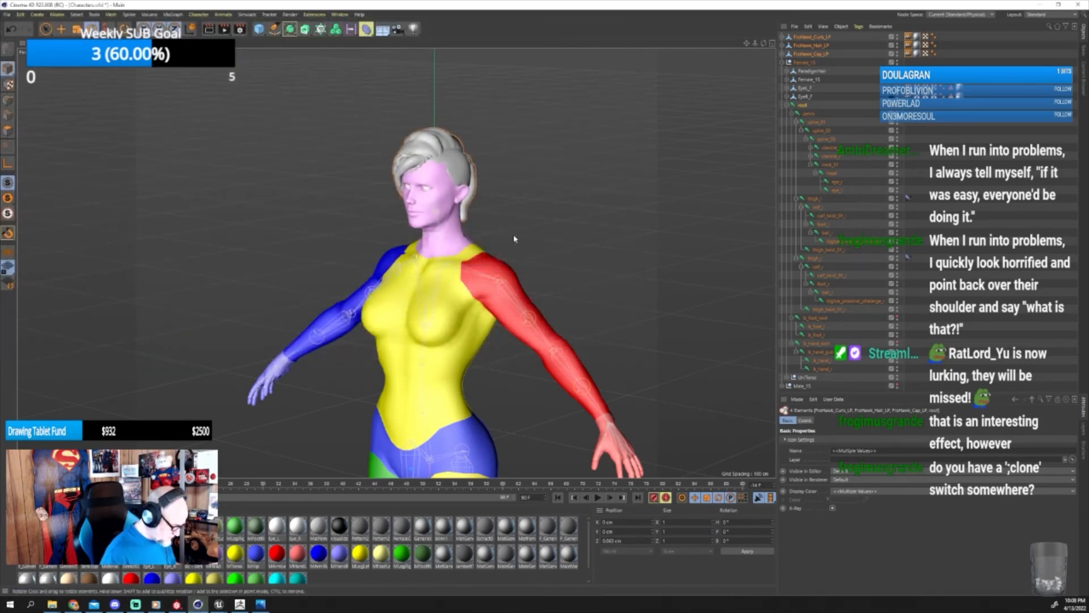
Leave Cinema 4D, switch to the File Explorer window with the exported FroHawk_F_LP file and open that file.
left_click(1040, 6)
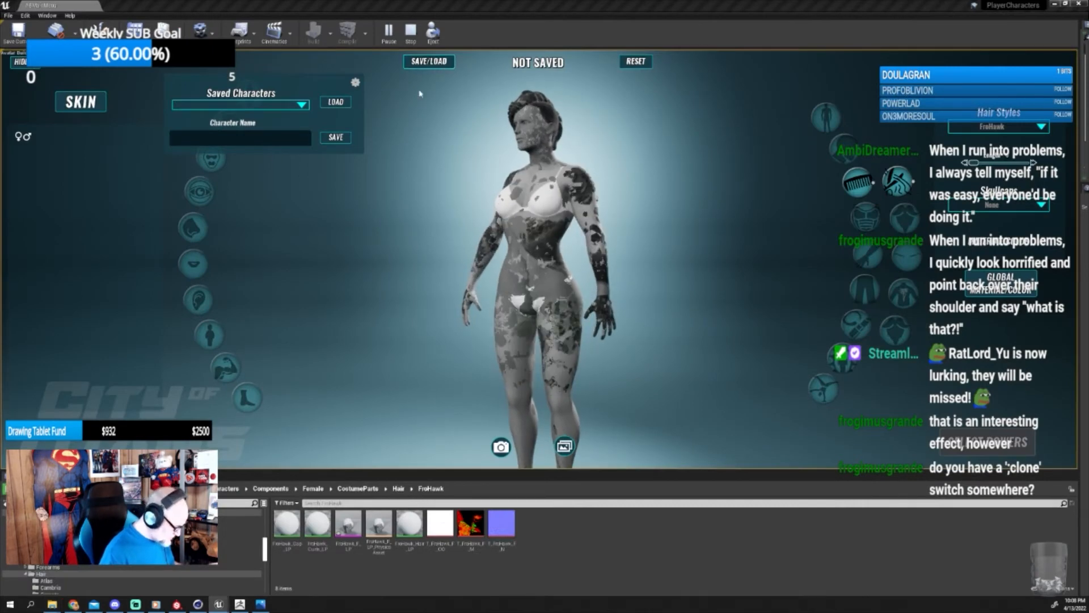
mouse_move(52, 603)
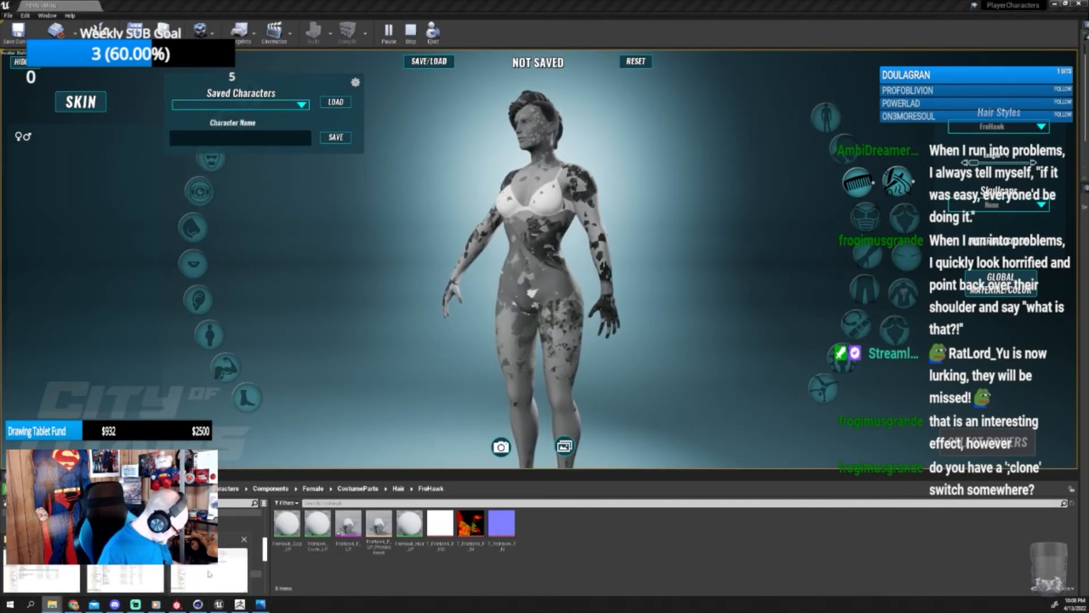
left_click(87, 577)
double_click(587, 198)
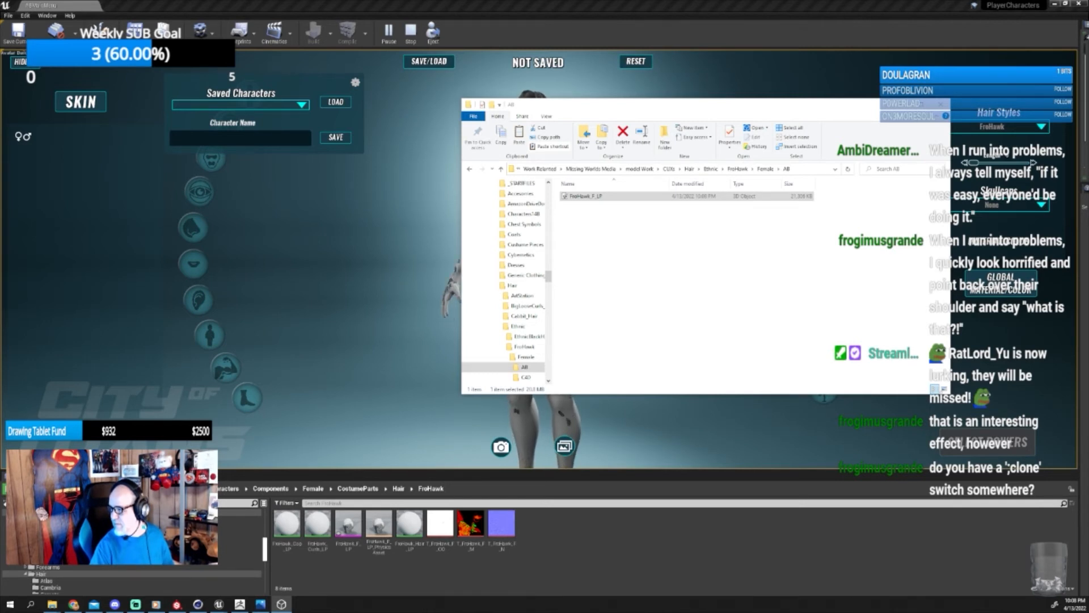
Check the exported FroHawk_F_LP model in 3D Viewer, close it and return to Cinema 4D.
left_click_drag(1088, 74, 467, 92)
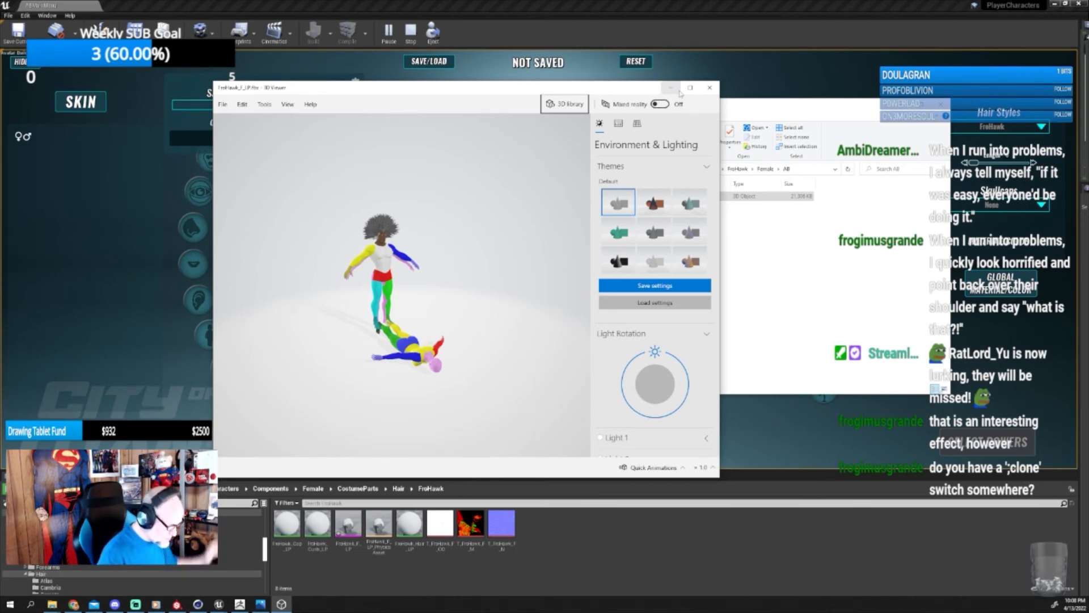
left_click(710, 88)
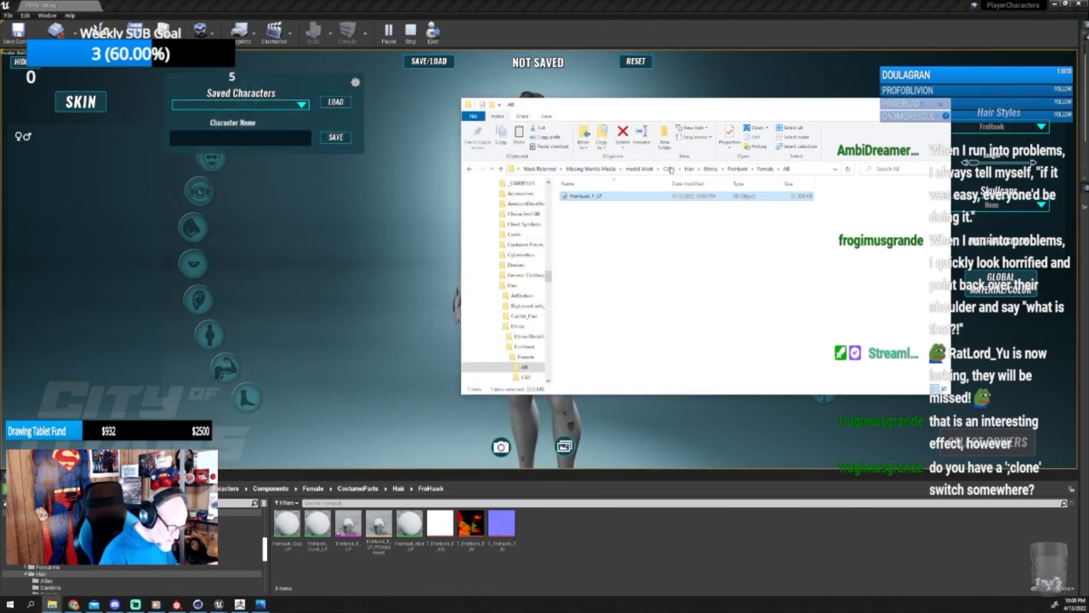
left_click(903, 105)
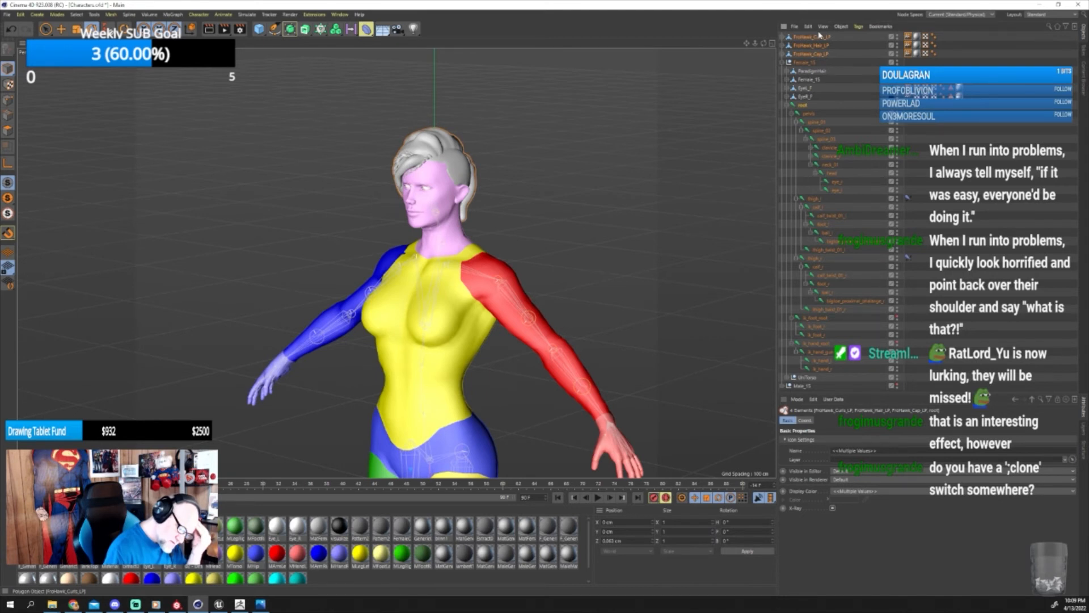
Collapse the root joint hierarchy and expand FroHawk_Curls_LP down to its Skin object.
left_click(785, 107)
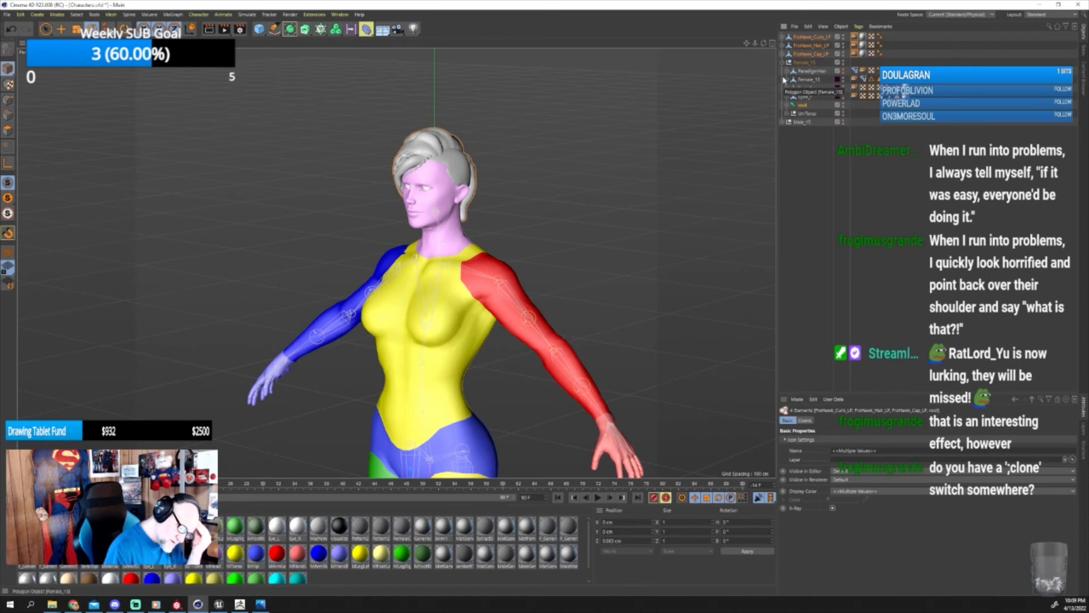
left_click(788, 80)
left_click(787, 80)
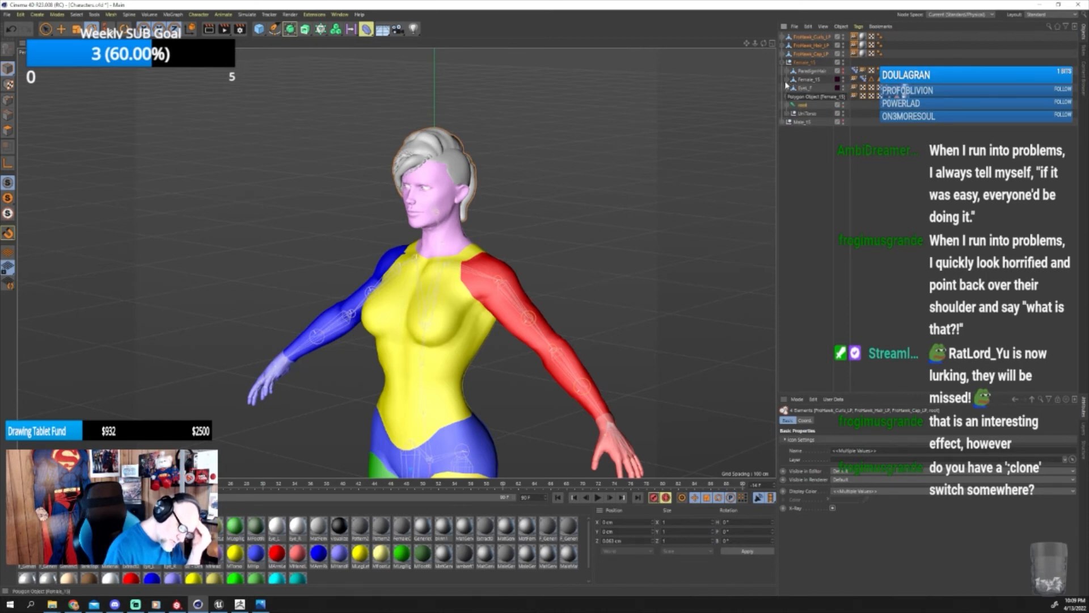
left_click(783, 38)
left_click(783, 38)
left_click(783, 45)
left_click(783, 46)
left_click(782, 37)
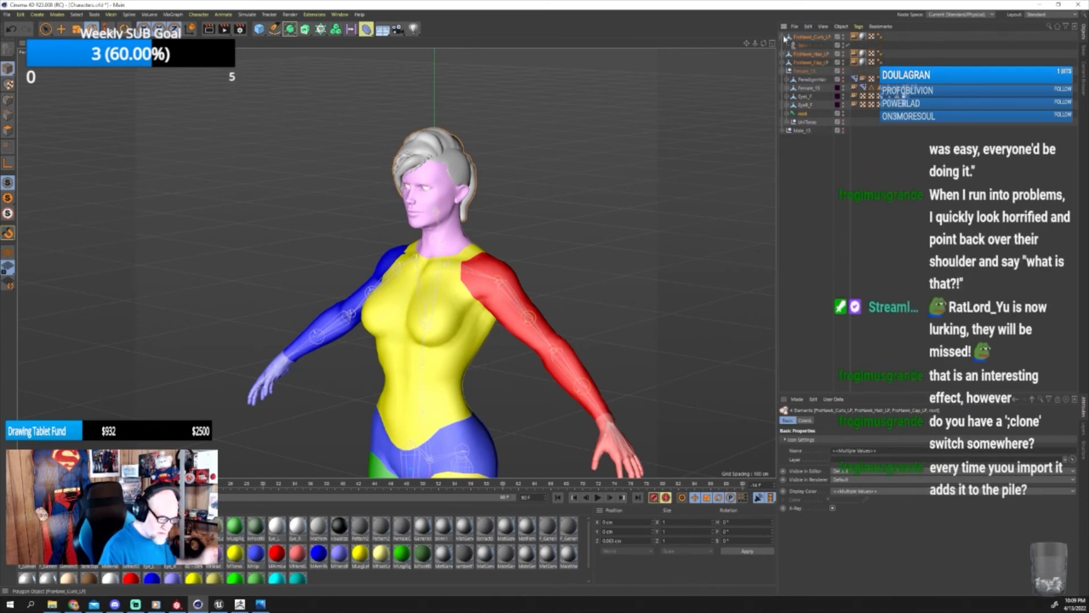
Delete the Skin objects and the weight tags from FroHawk_Curls_LP, FroHawk_Hair_LP and FroHawk_Cap_LP.
left_click(802, 45)
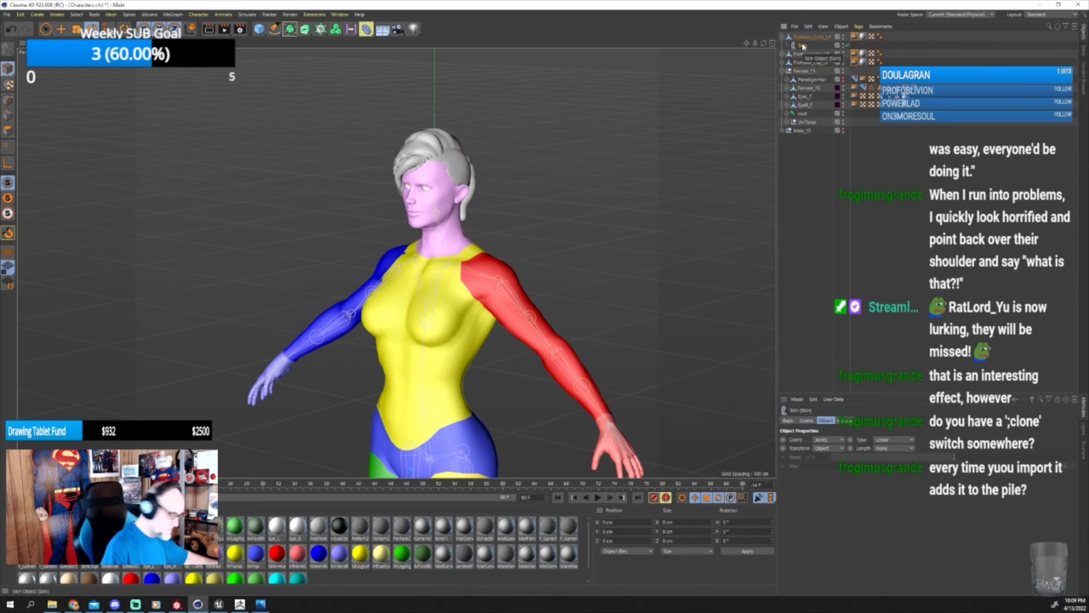
key("Delete")
left_click(803, 46)
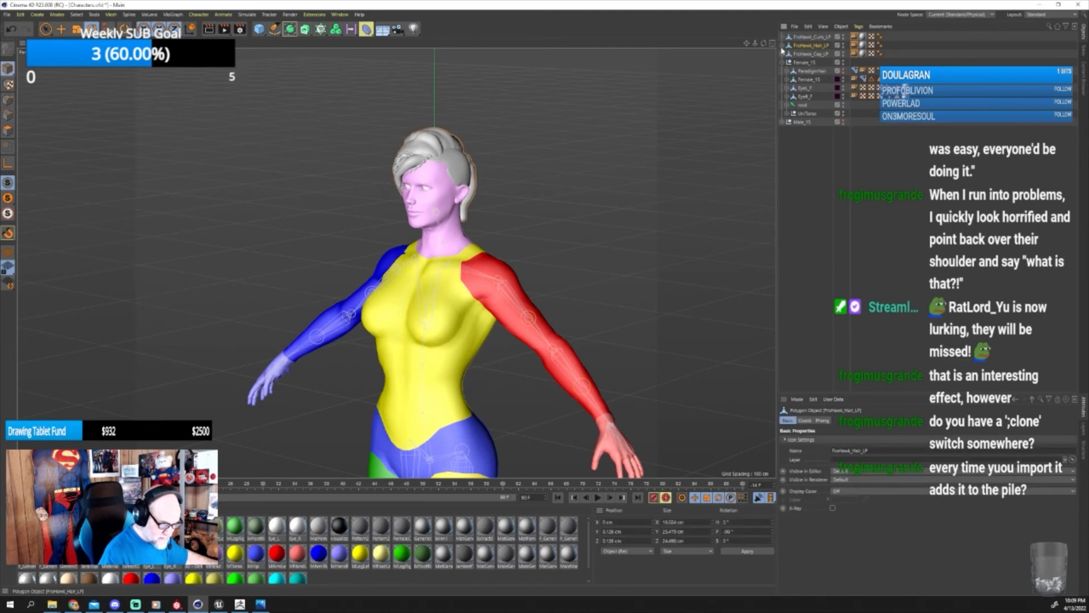
key("ctrl+z")
key("ctrl+z")
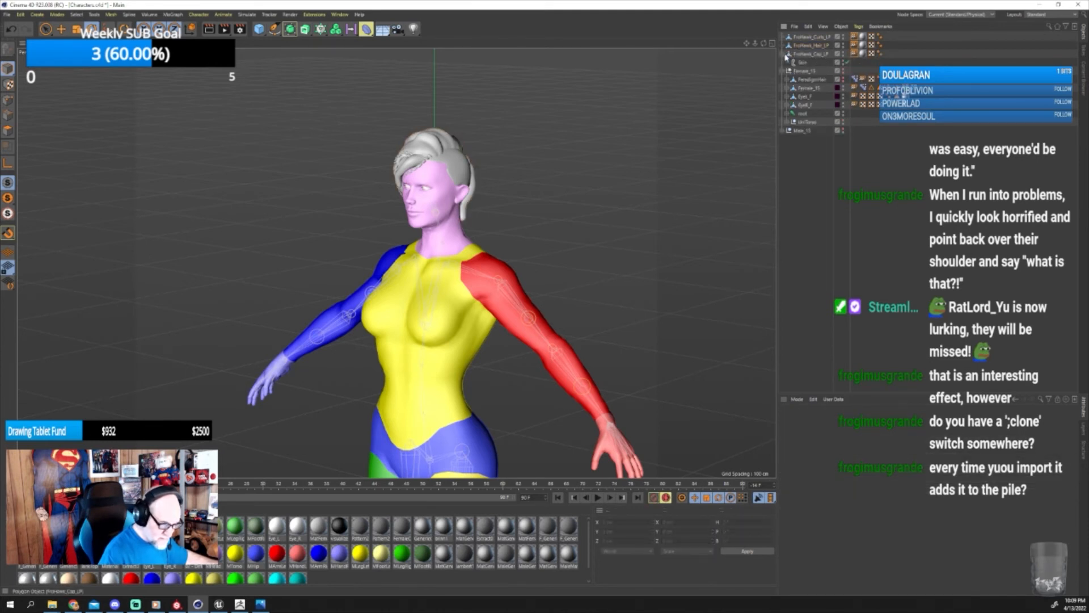
left_click(802, 63)
key("Delete")
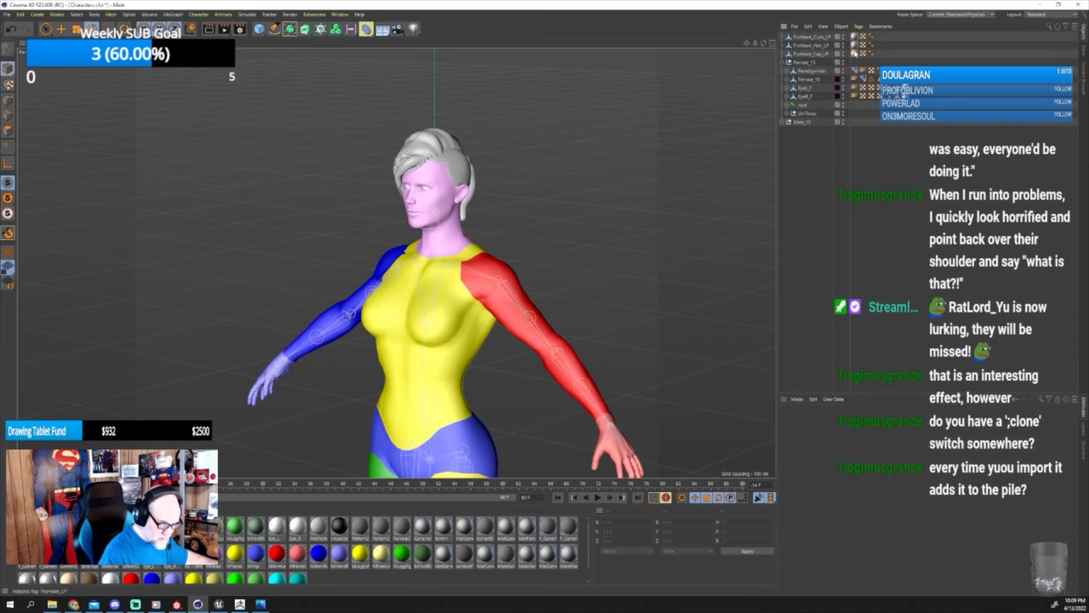
Start an FBX export with FroHawk_Curls_LP selected, accepting the current export settings.
left_click(801, 37)
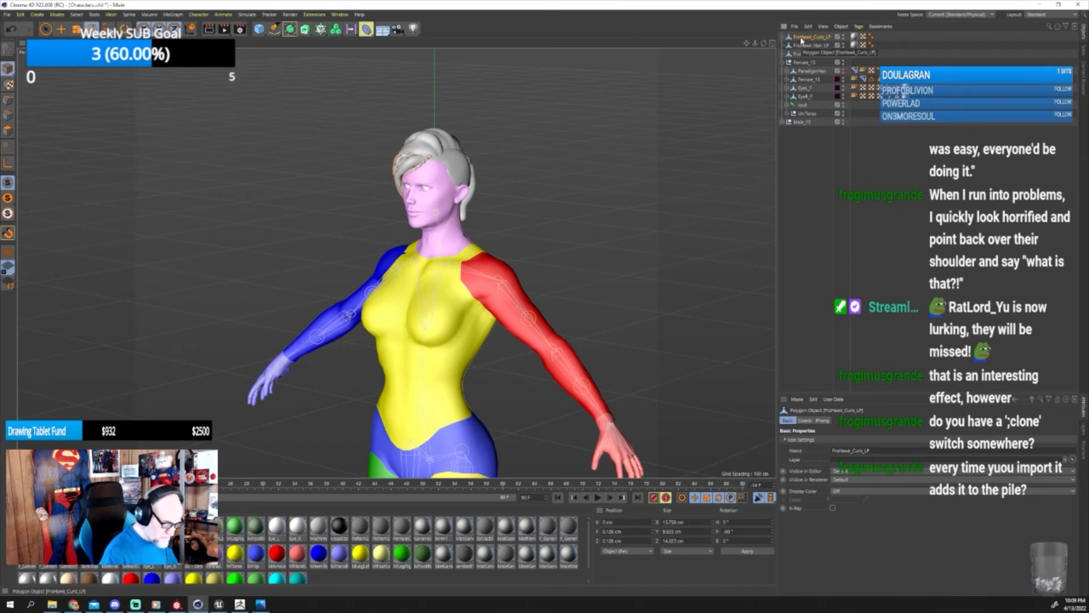
left_click(9, 15)
mouse_move(85, 183)
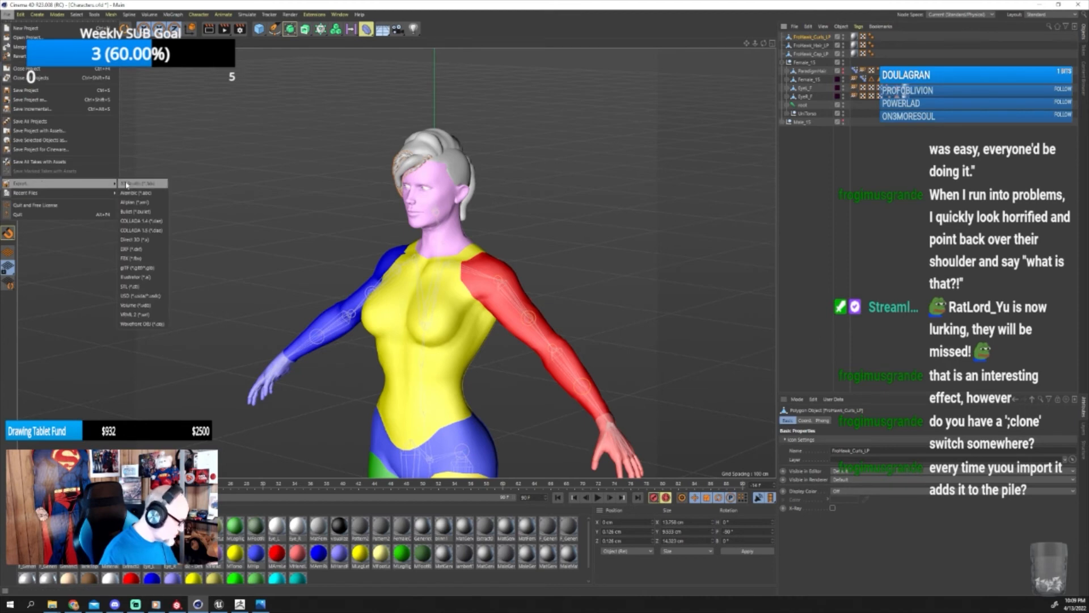
left_click(138, 258)
left_click(126, 364)
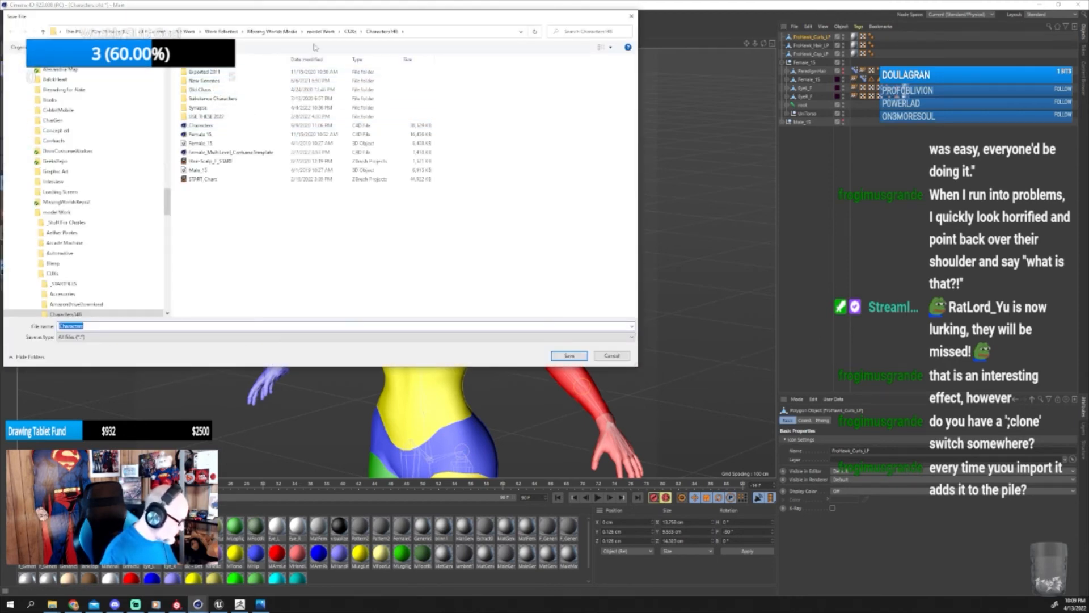
Browse the save location to Hair > Ethnic > FroHawk > Female and enter the subfolder listed after C4D.
left_click(350, 32)
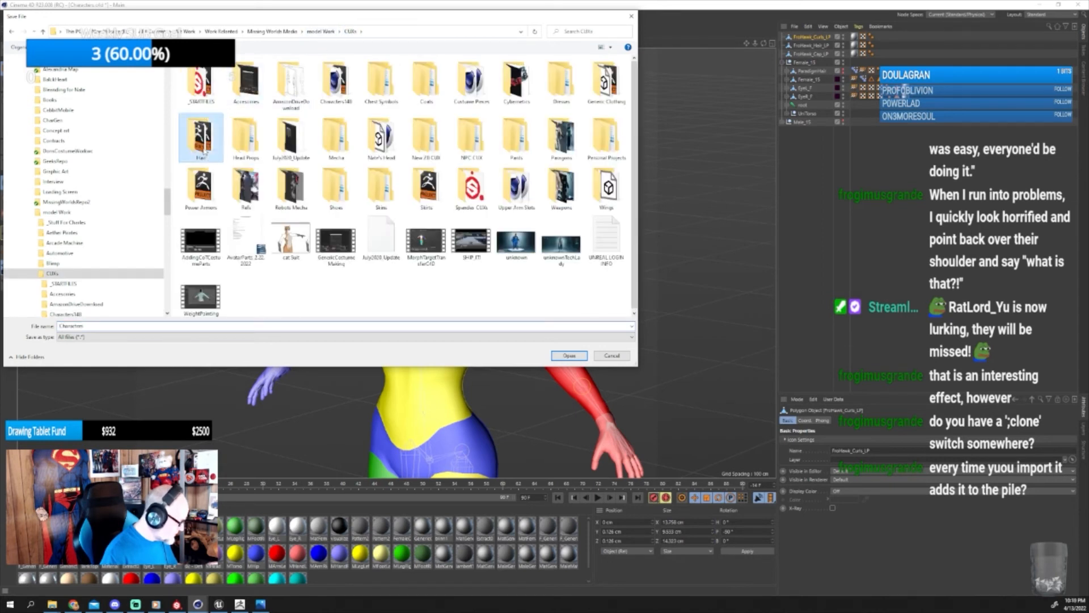
double_click(201, 136)
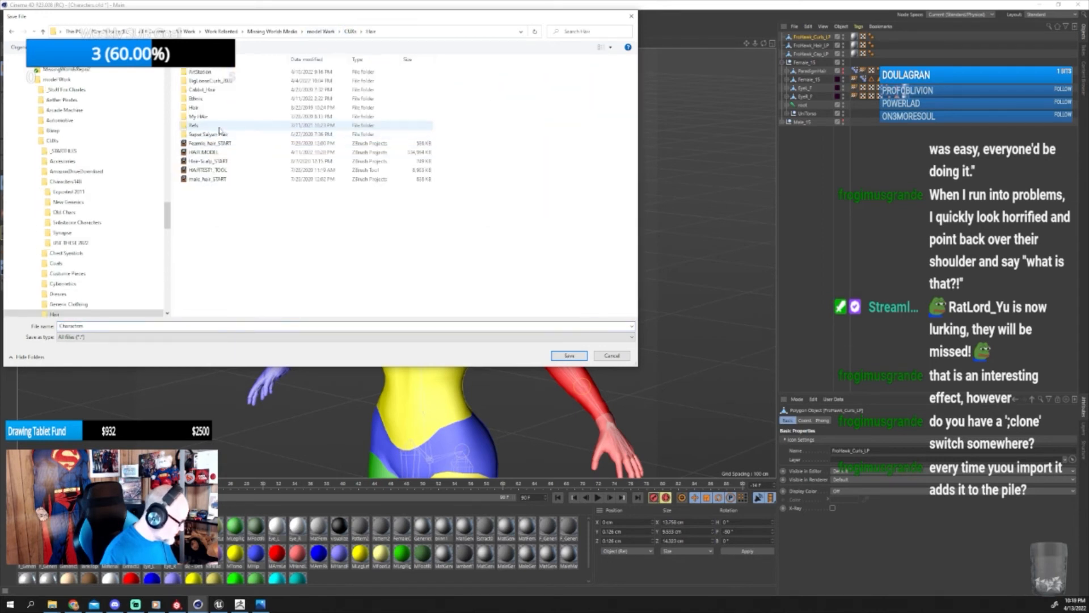
double_click(200, 98)
double_click(204, 81)
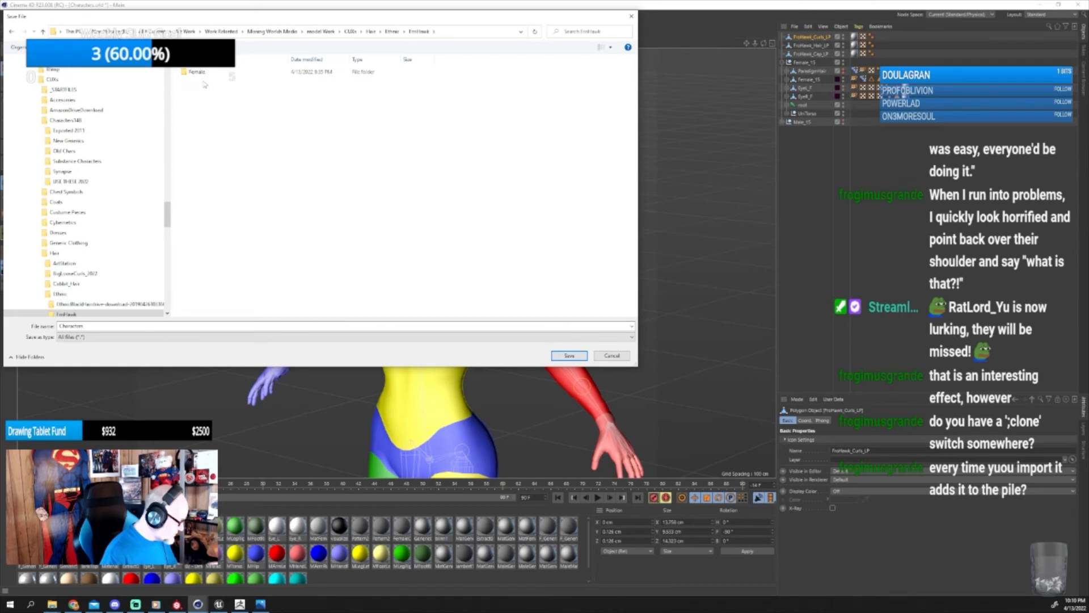
double_click(199, 72)
double_click(202, 90)
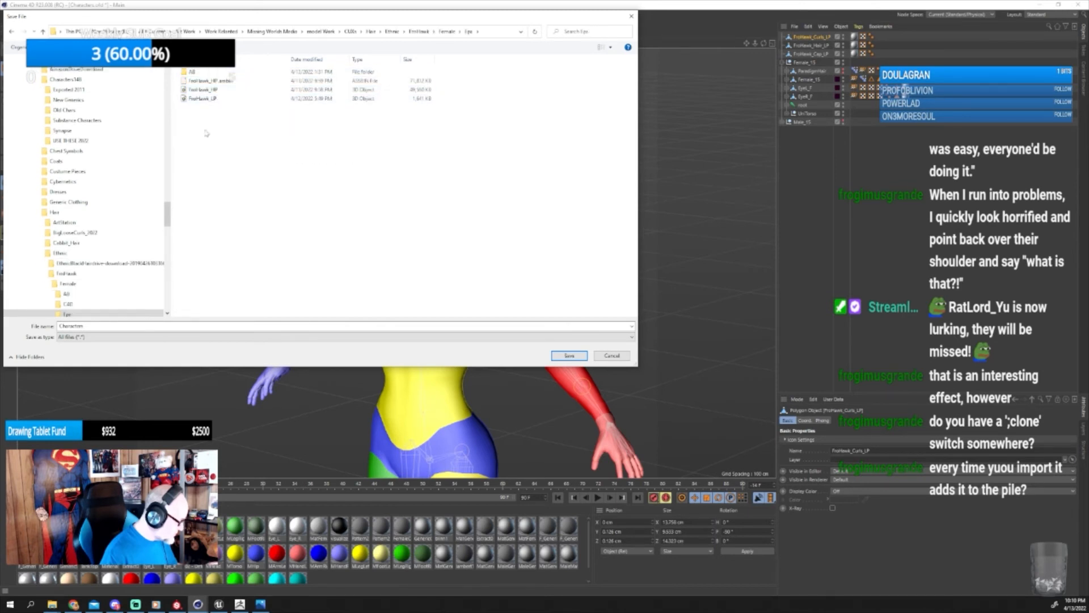
Save the export as FroHawk_LP, clearing the folder's old contents and replacing the existing file.
left_click(204, 98)
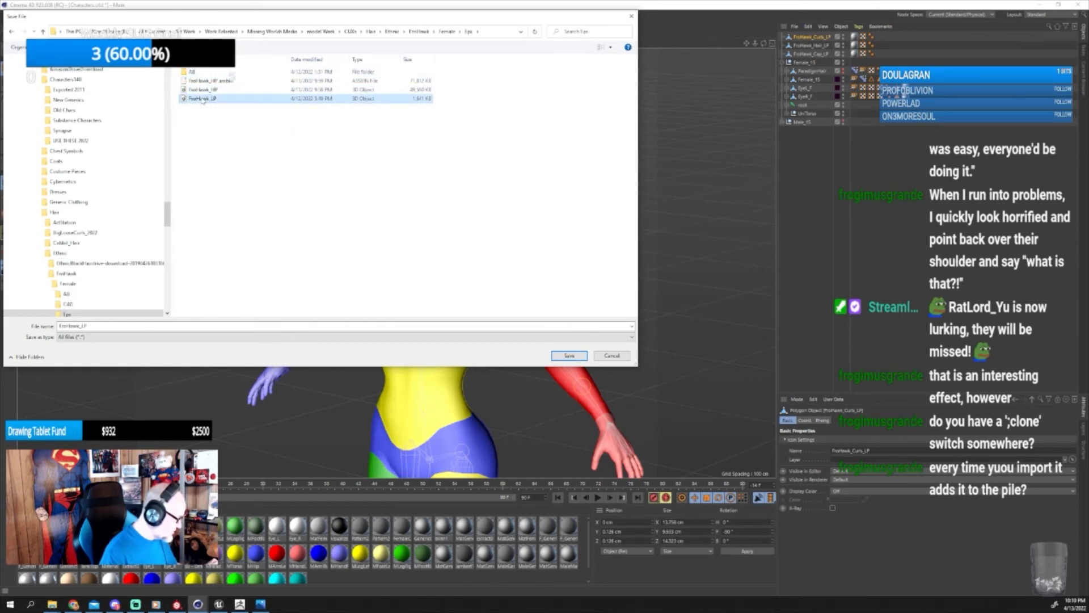
left_click(200, 72)
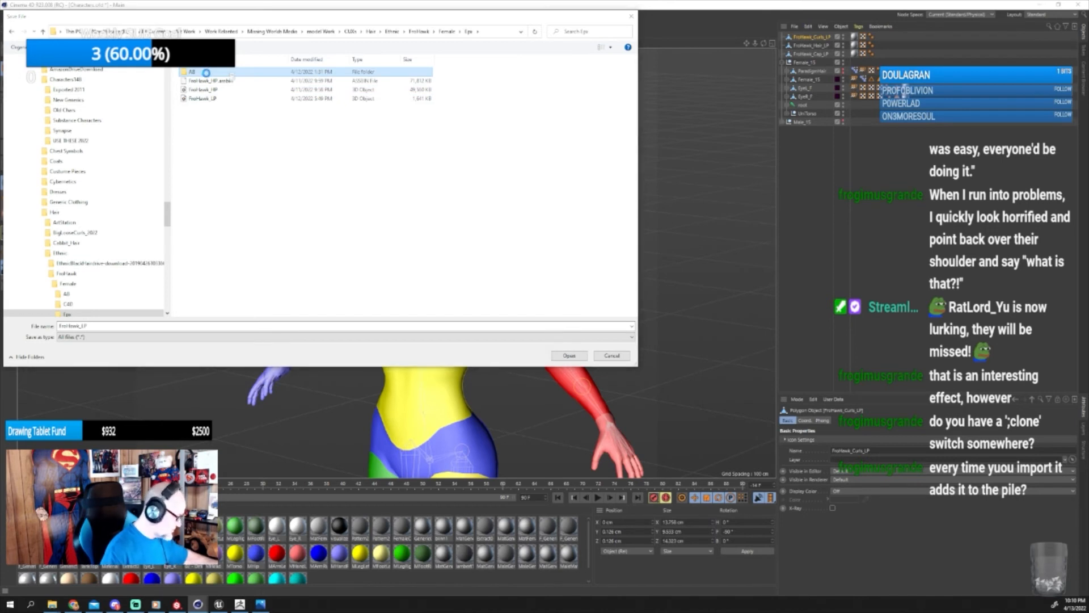
key("Delete")
left_click(208, 74)
key("Delete")
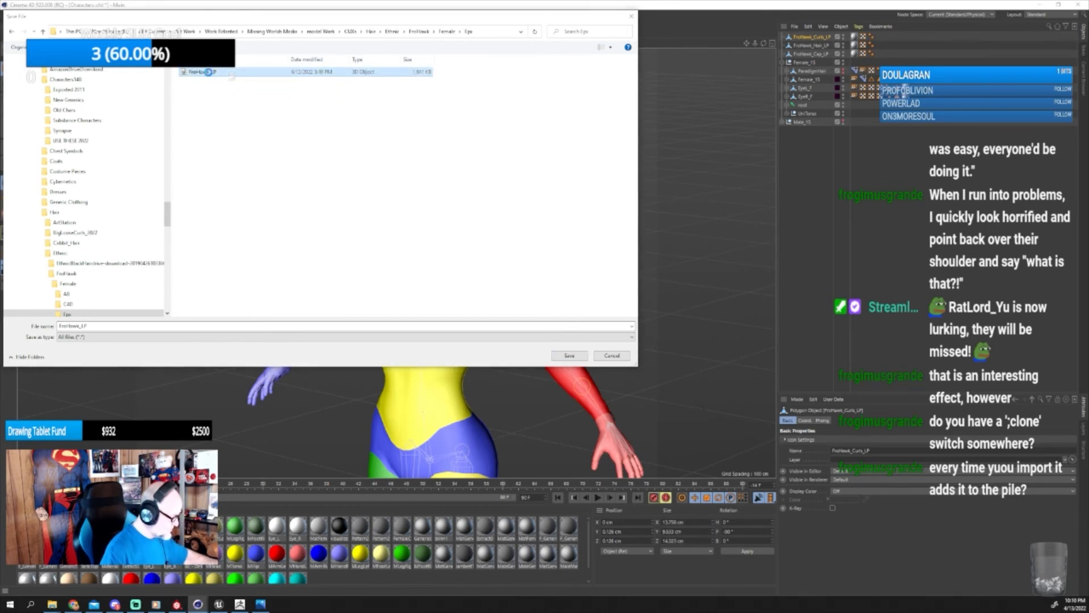
key("Return")
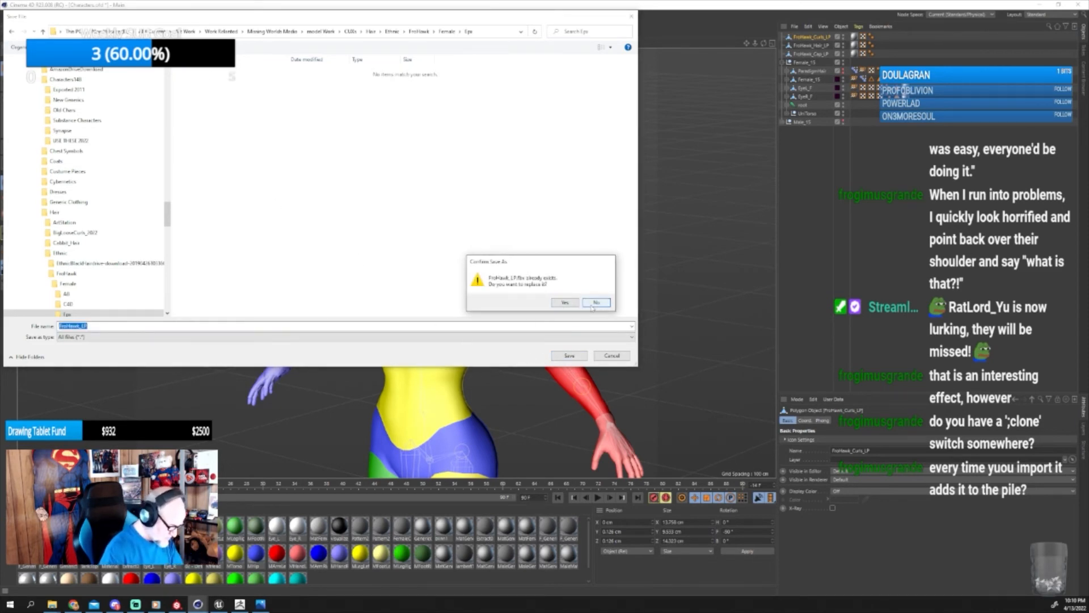
left_click(565, 302)
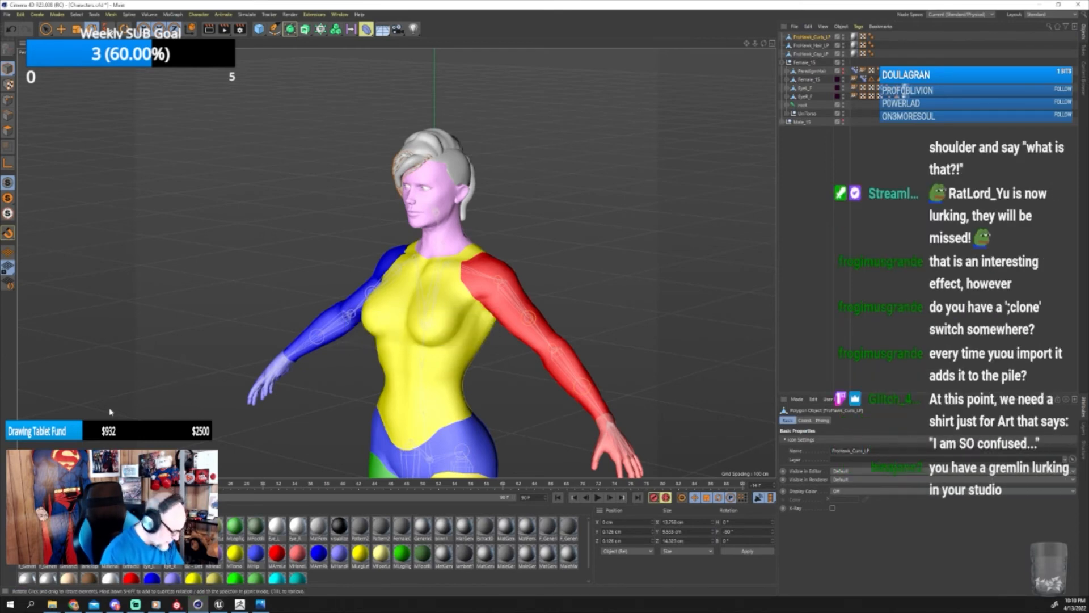
Switch to File Explorer, inspect the exported FroHawk_LP file in 3D Viewer, and close both windows.
mouse_move(52, 604)
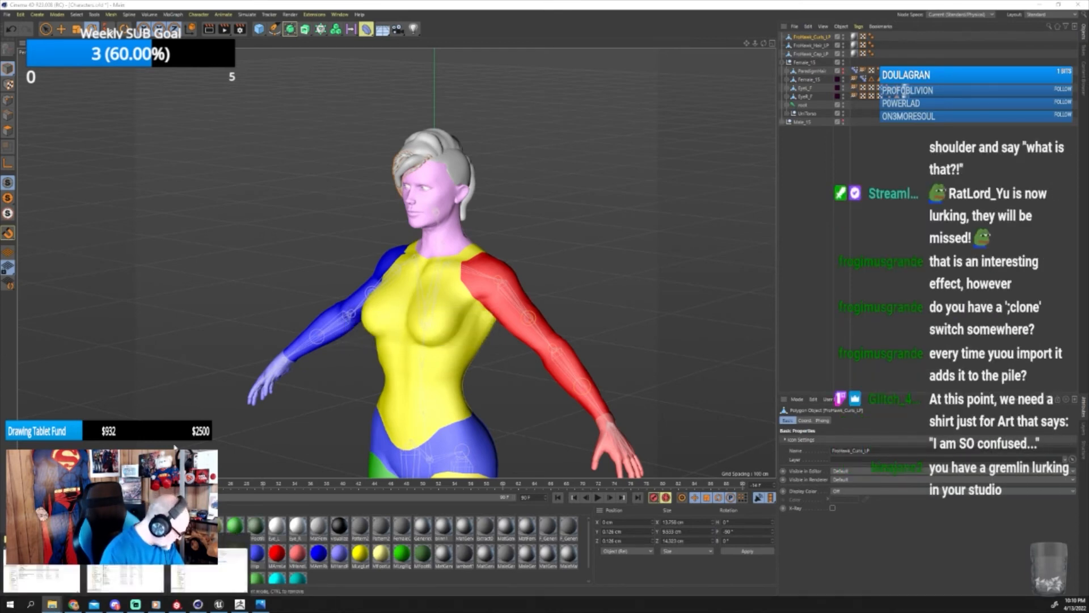
left_click(196, 566)
left_click(765, 168)
left_click(582, 215)
double_click(584, 221)
double_click(576, 196)
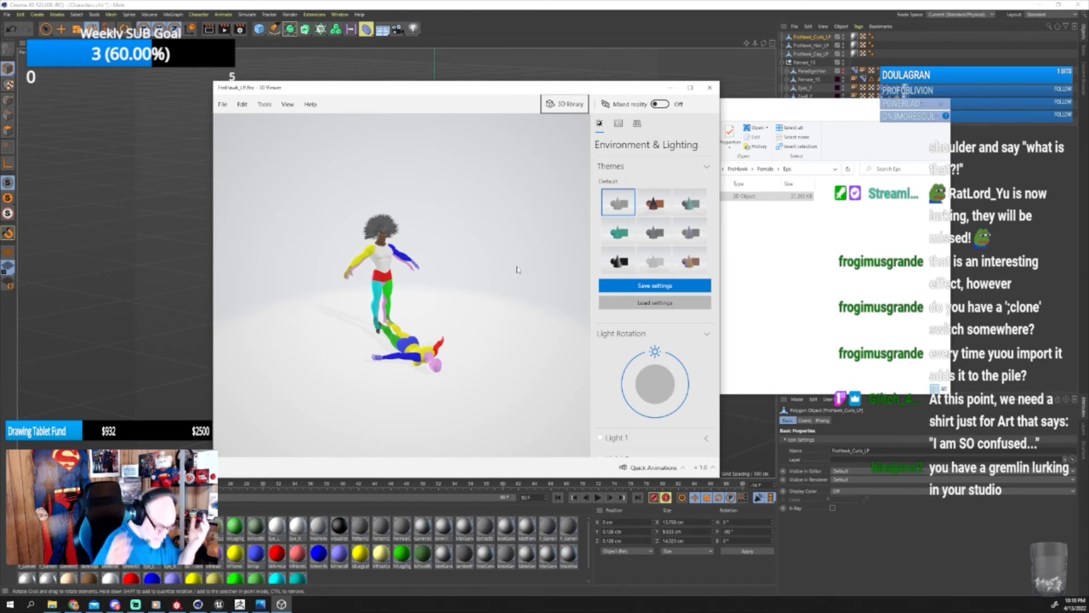
left_click(710, 88)
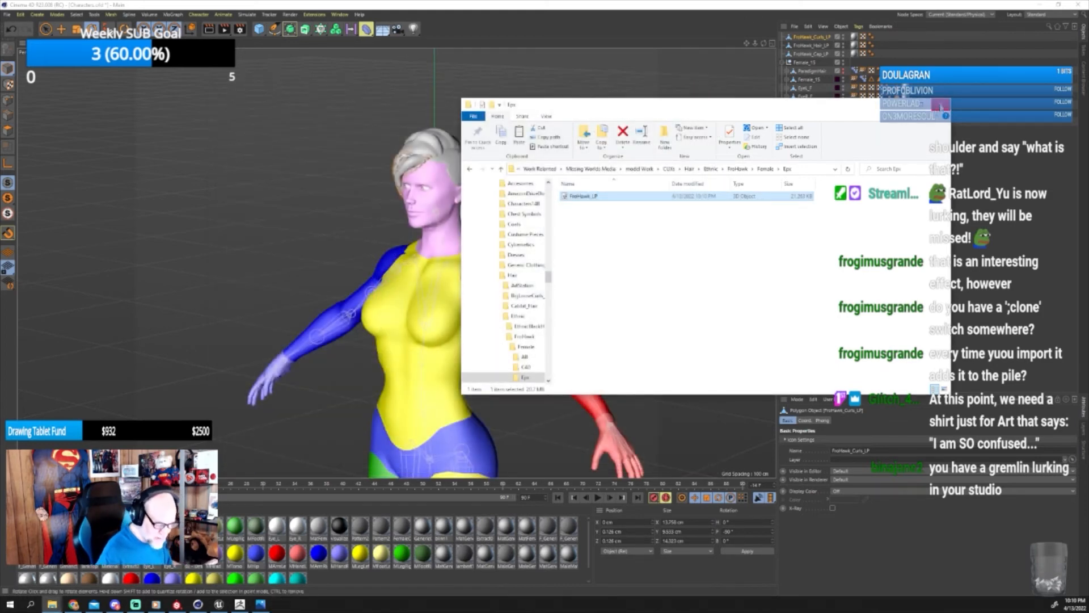
left_click(941, 104)
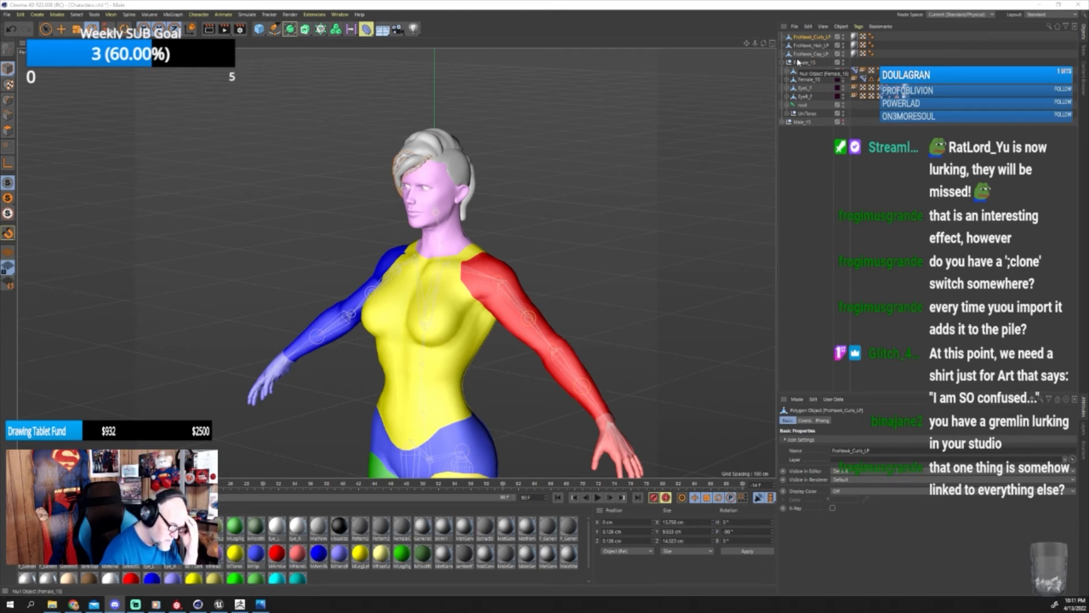
Select the root joint, render the current view and clear the selection.
left_click(842, 123)
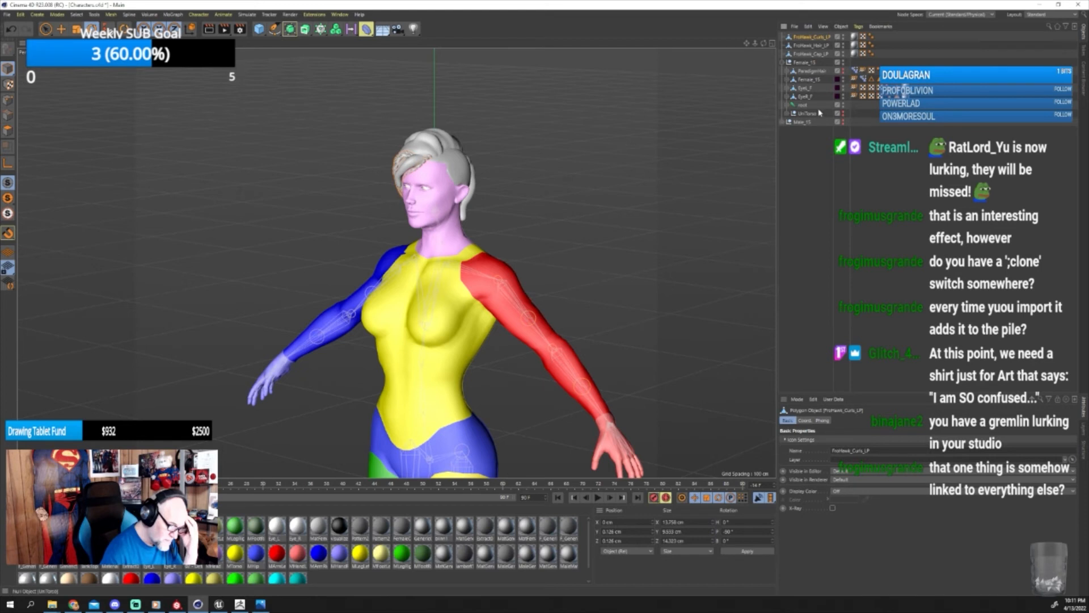
left_click(803, 106)
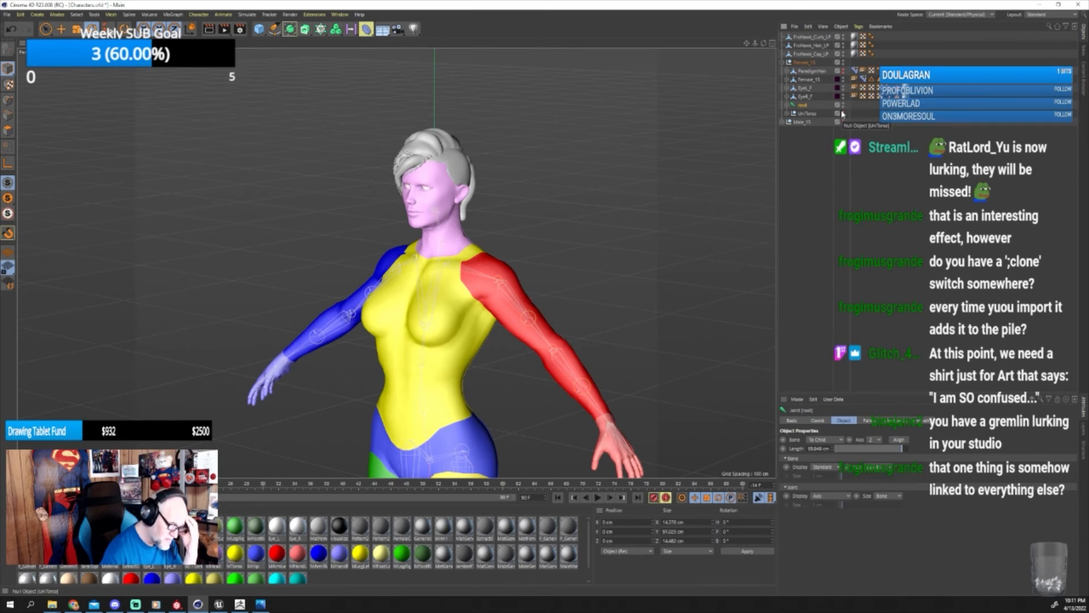
left_click(210, 31)
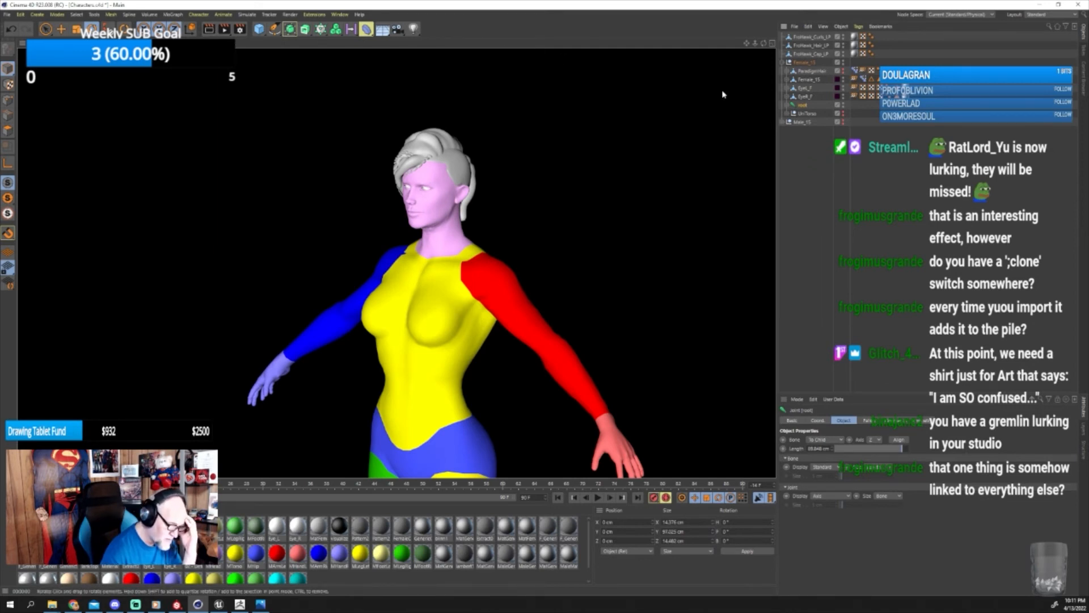
left_click(839, 177)
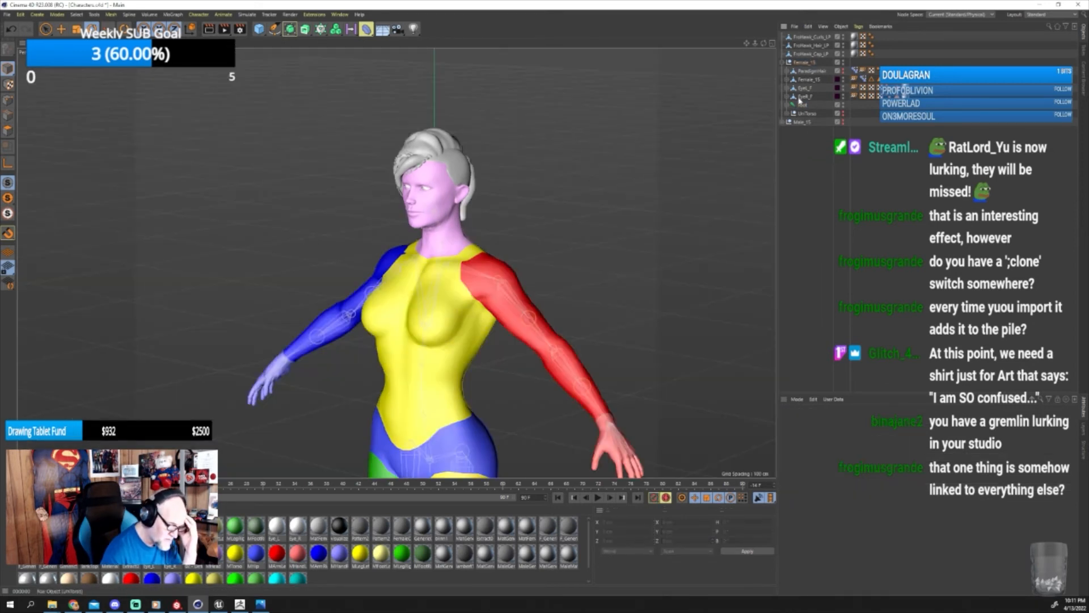
Select the FroHawk_Curls_LP object and start an FBX export, accepting the current export settings.
left_click(806, 37)
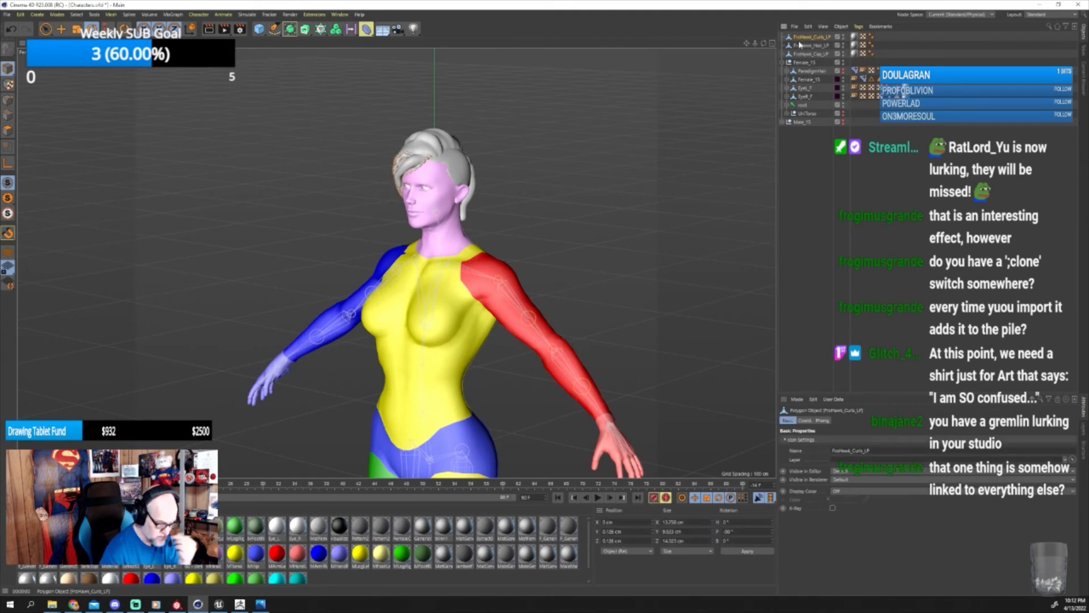
left_click(7, 14)
mouse_move(34, 183)
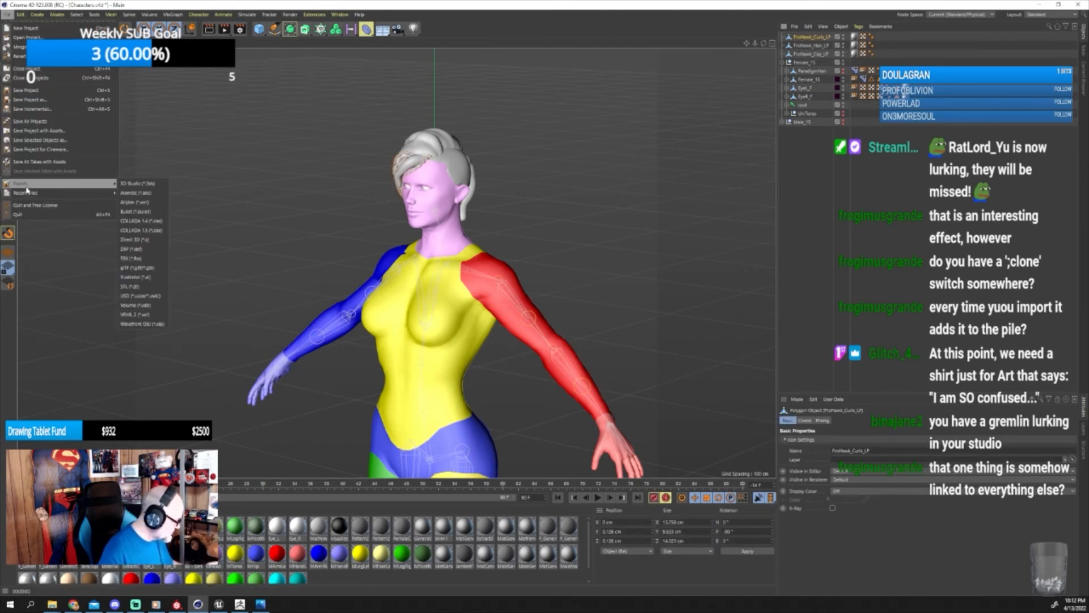
left_click(141, 259)
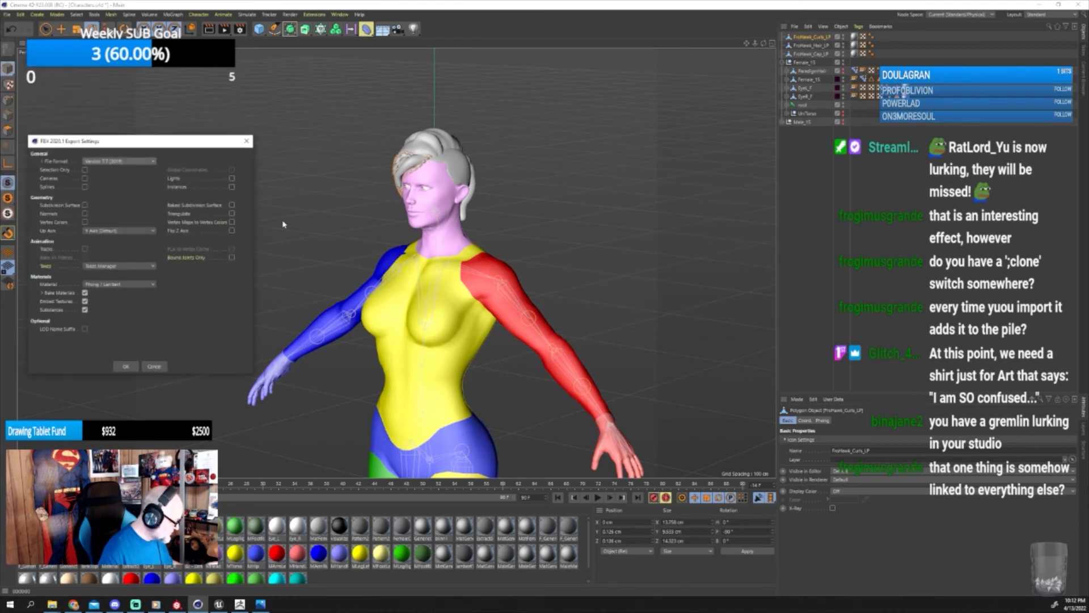
left_click(126, 367)
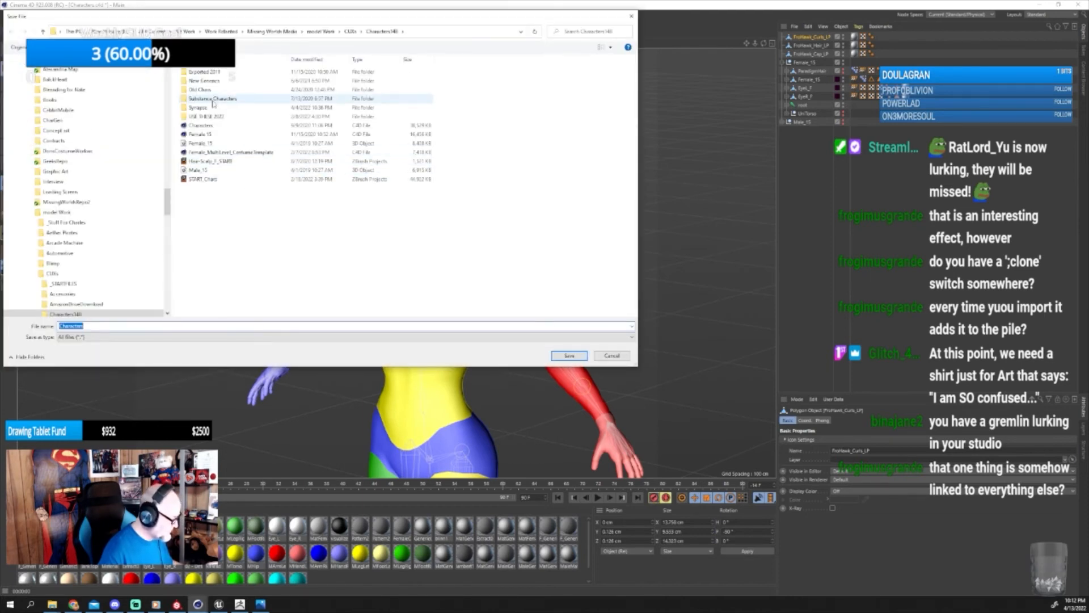
Save the curls export to Hair > Ethnic > FroHawk > Female, in the subfolder listed after C4D, replacing FroHawk_LP.
left_click(350, 31)
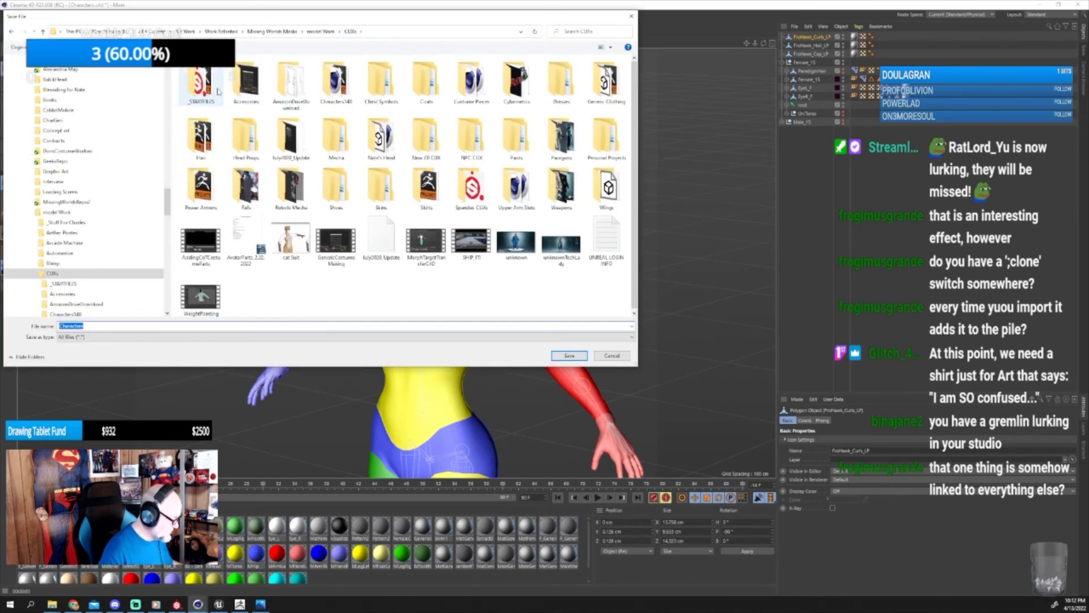
double_click(201, 136)
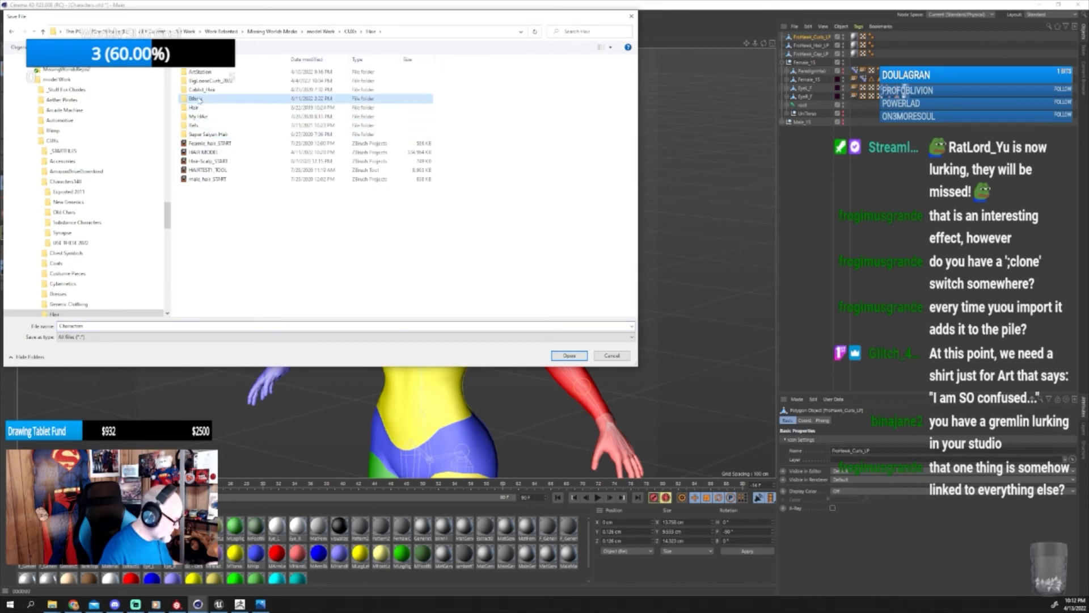
double_click(196, 99)
left_click(204, 82)
double_click(196, 72)
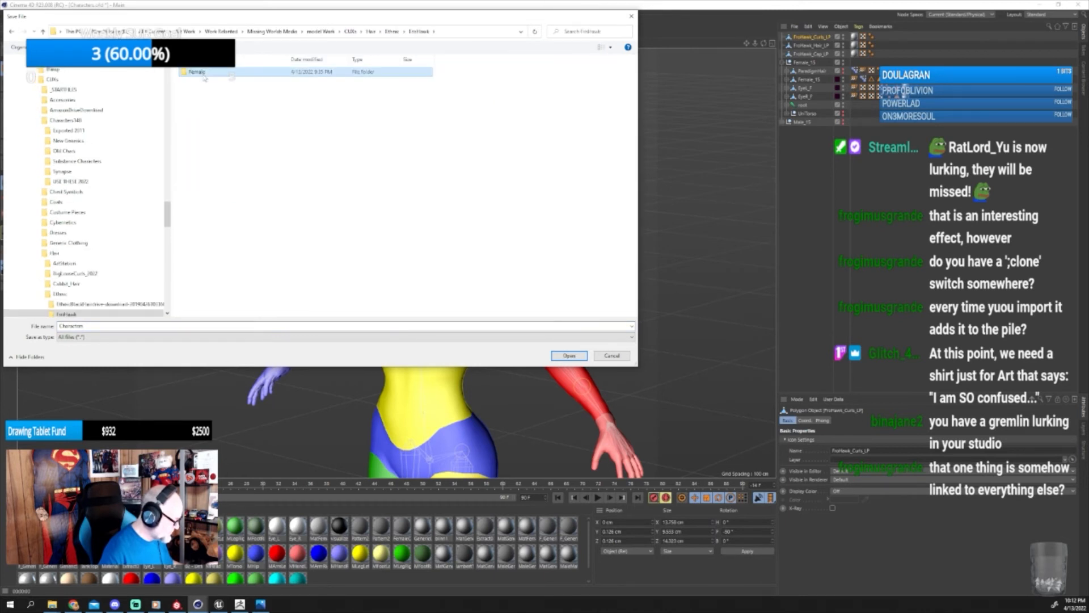
double_click(199, 91)
left_click(202, 72)
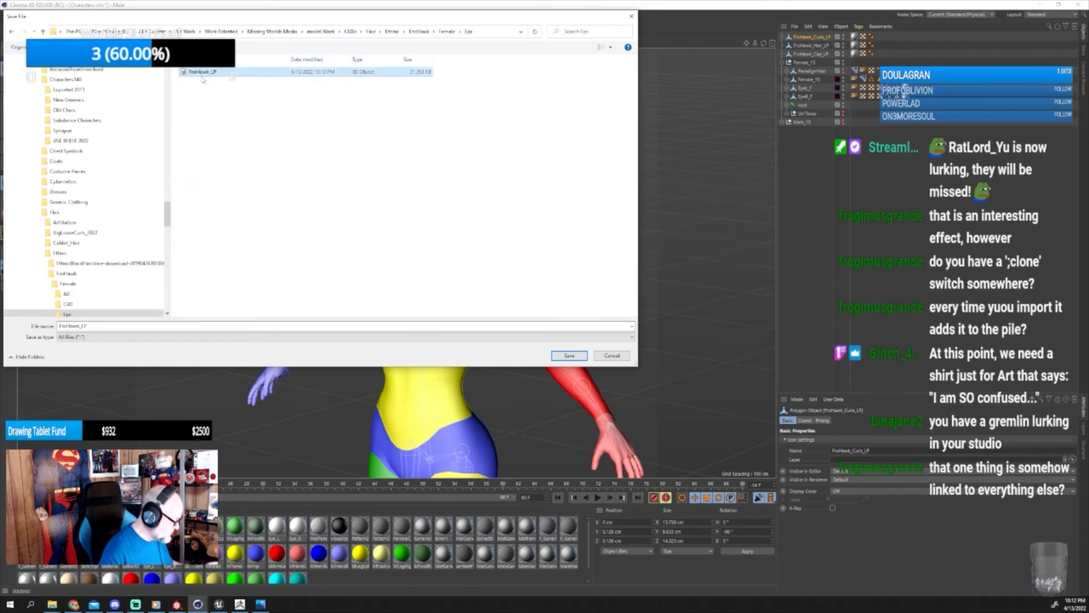
left_click(569, 356)
left_click(564, 299)
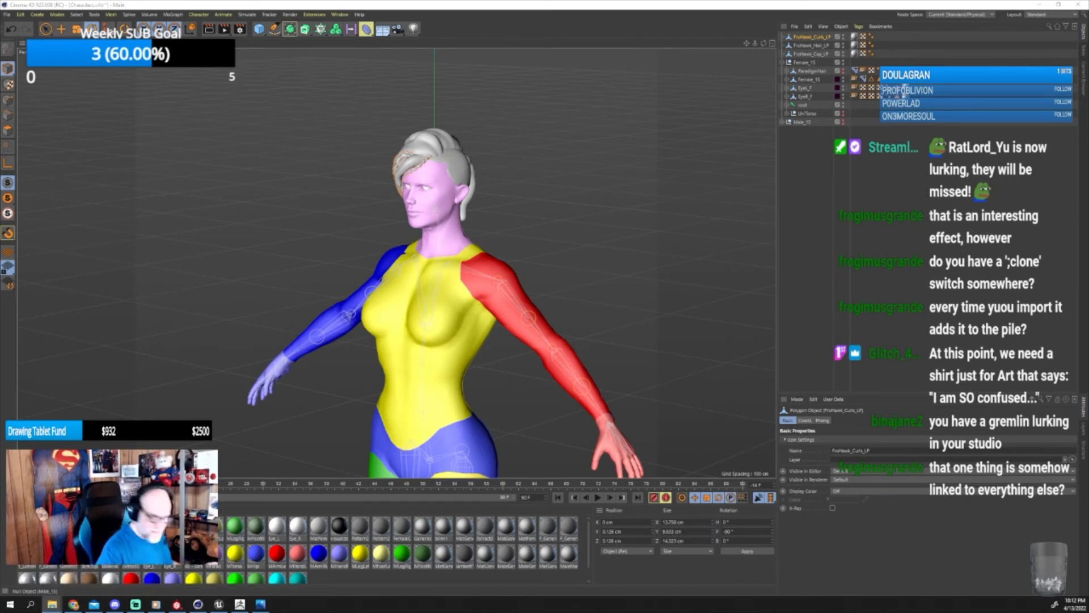
Switch to File Explorer and browse from Missing Worlds Media through model Work to the FroHawk Female hair's export subfolder.
left_click_drag(1088, 118, 541, 116)
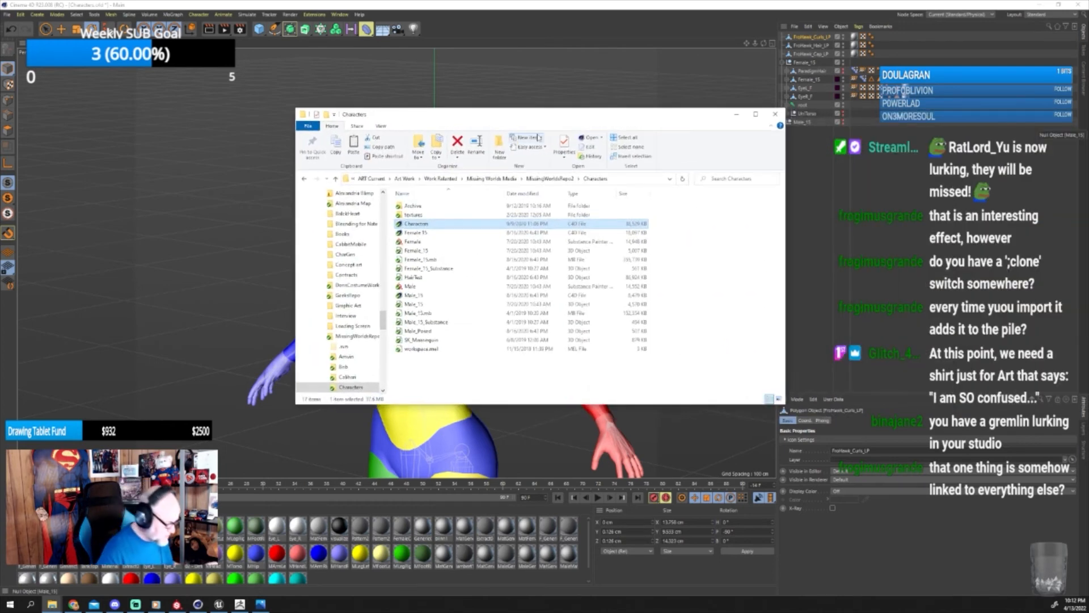
left_click(492, 178)
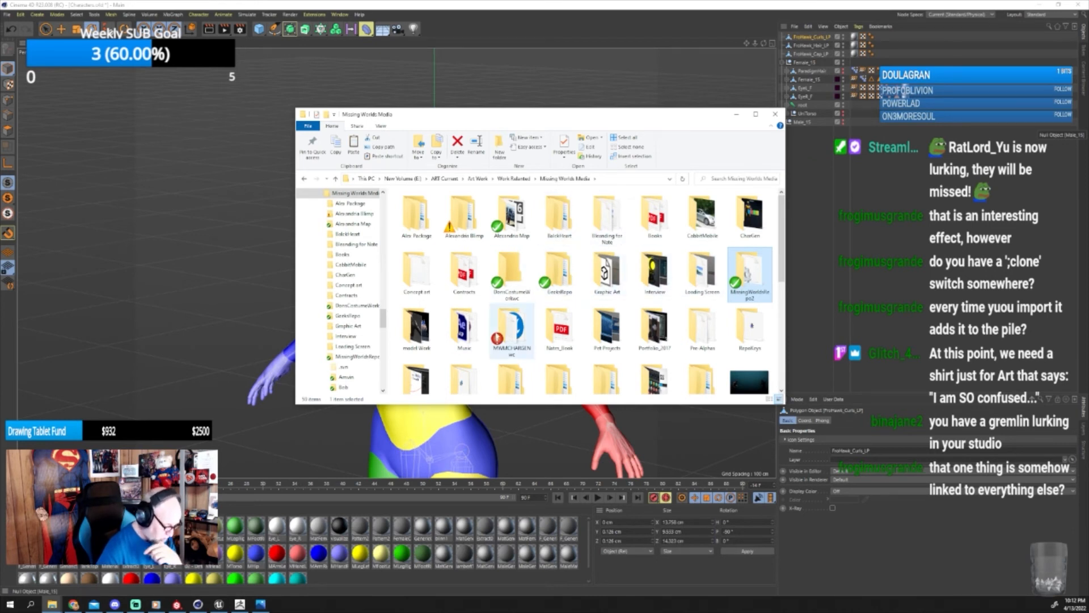
double_click(416, 328)
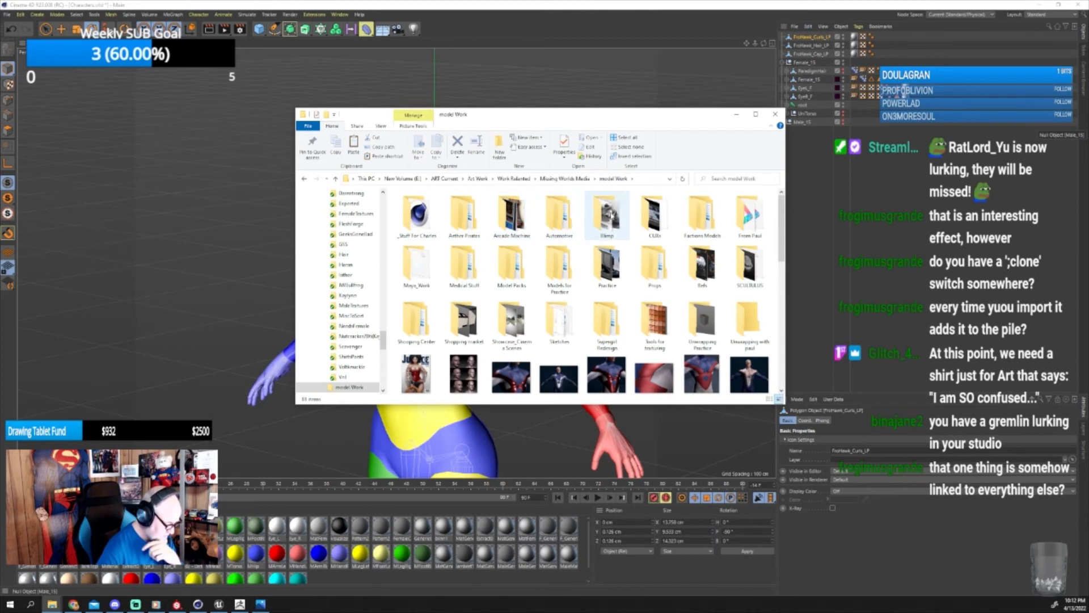
double_click(655, 216)
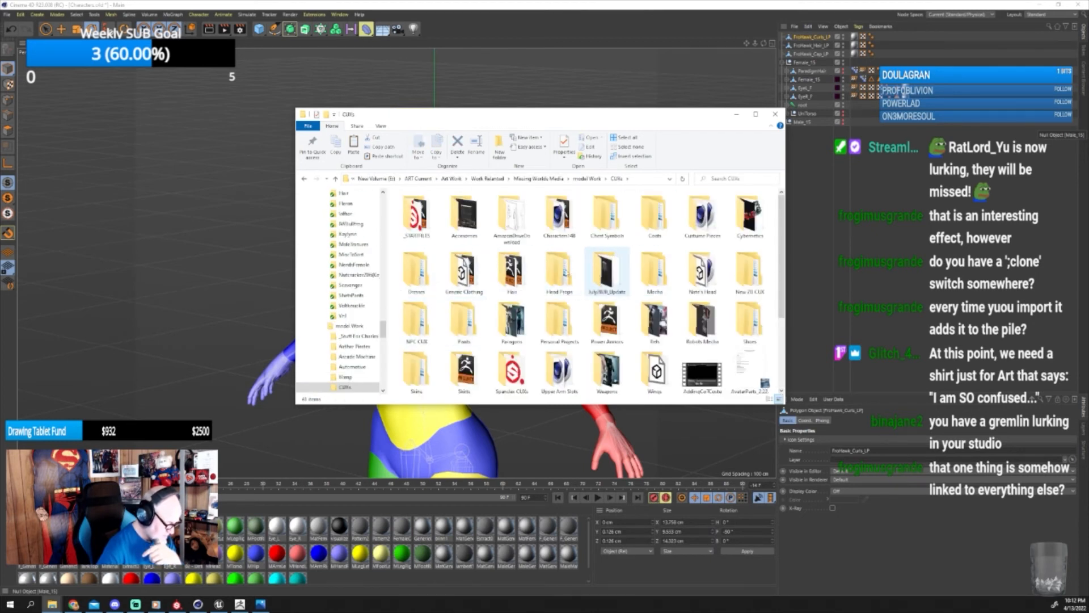
double_click(510, 272)
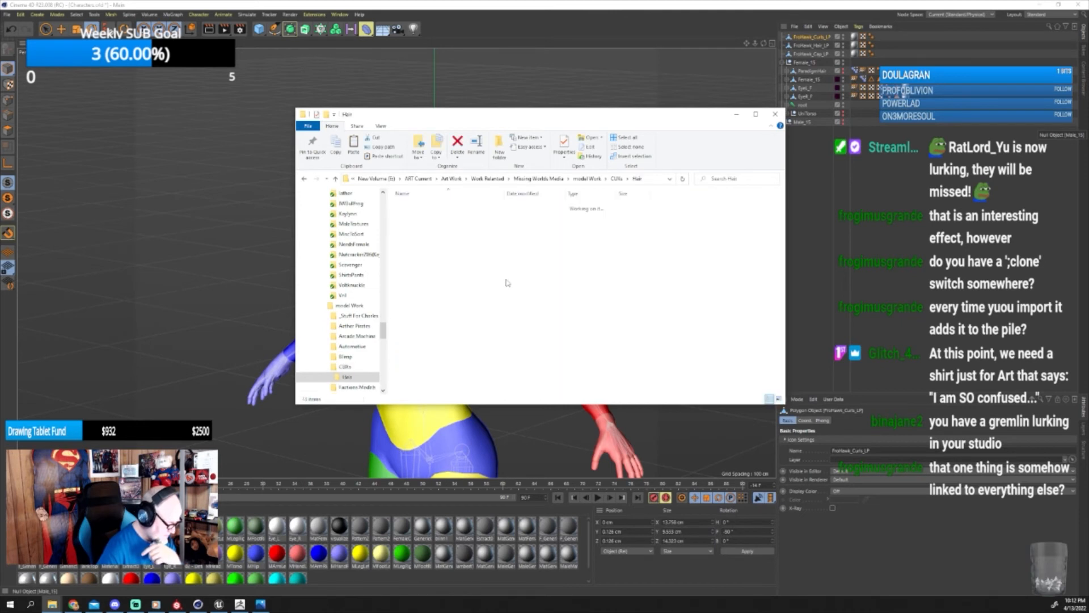
double_click(423, 216)
double_click(421, 208)
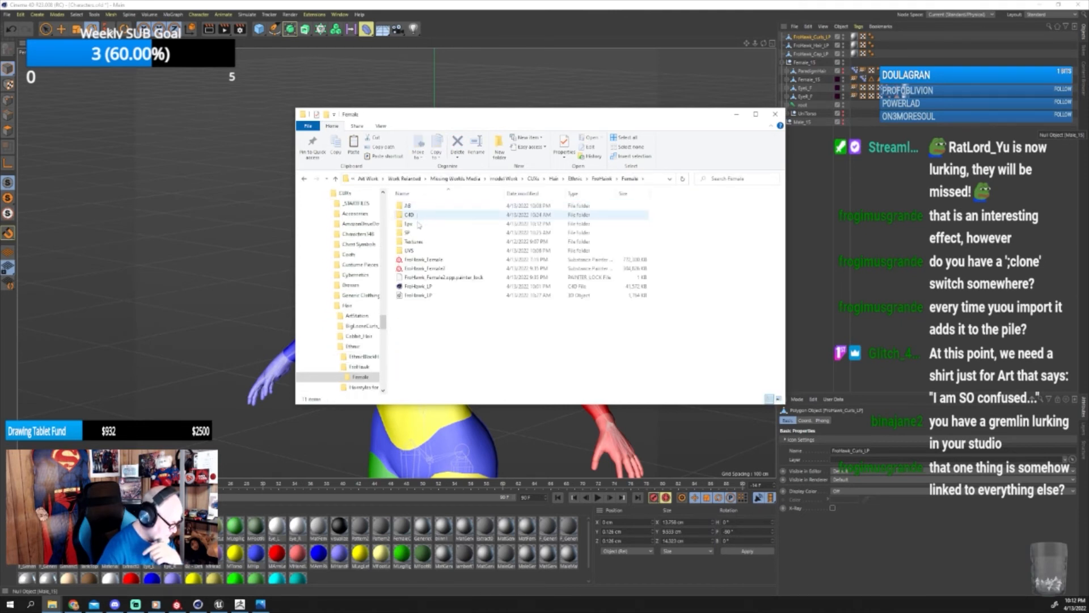
double_click(420, 224)
Try to inspect the exported FroHawk_LP file in 3D Viewer and close the viewer.
left_click(422, 207)
double_click(422, 208)
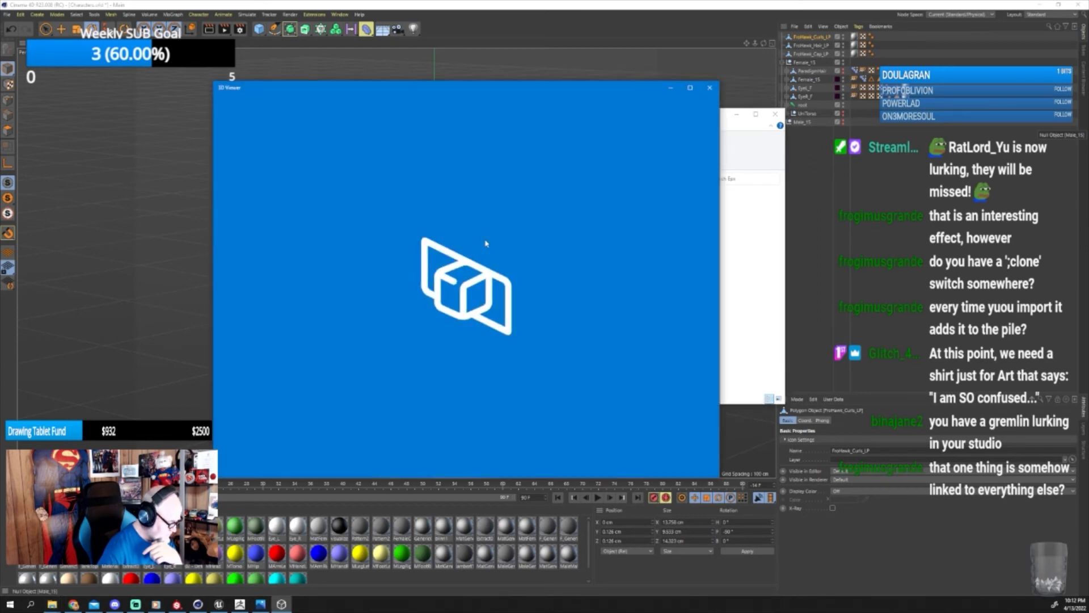
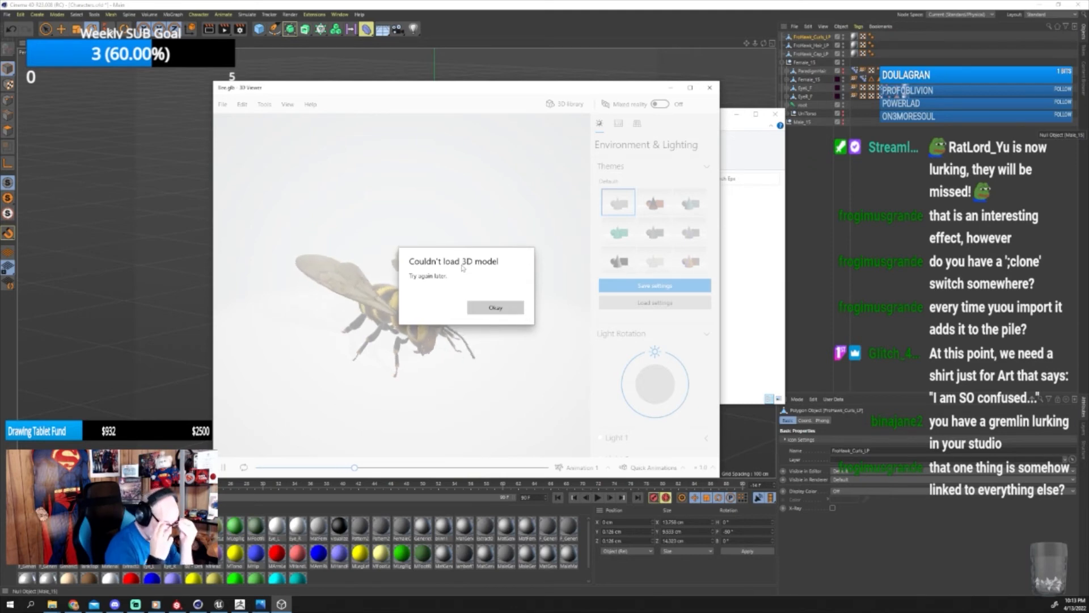
left_click(496, 307)
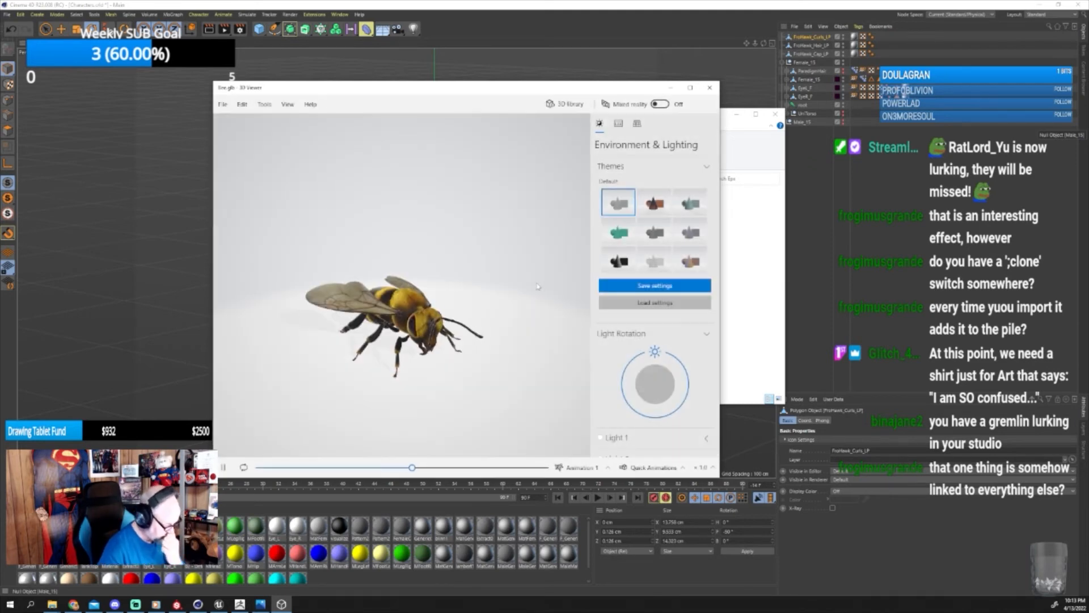
left_click(710, 87)
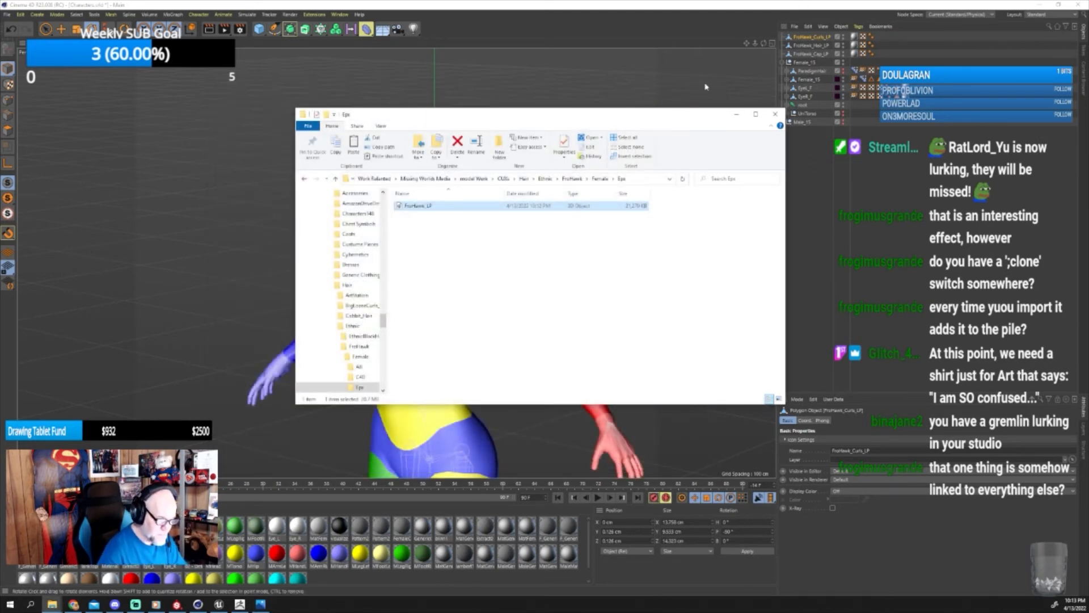
Return to Cinema 4D, select the FroHawk_Hair_LP object and start an FBX export with the current settings.
left_click(811, 40)
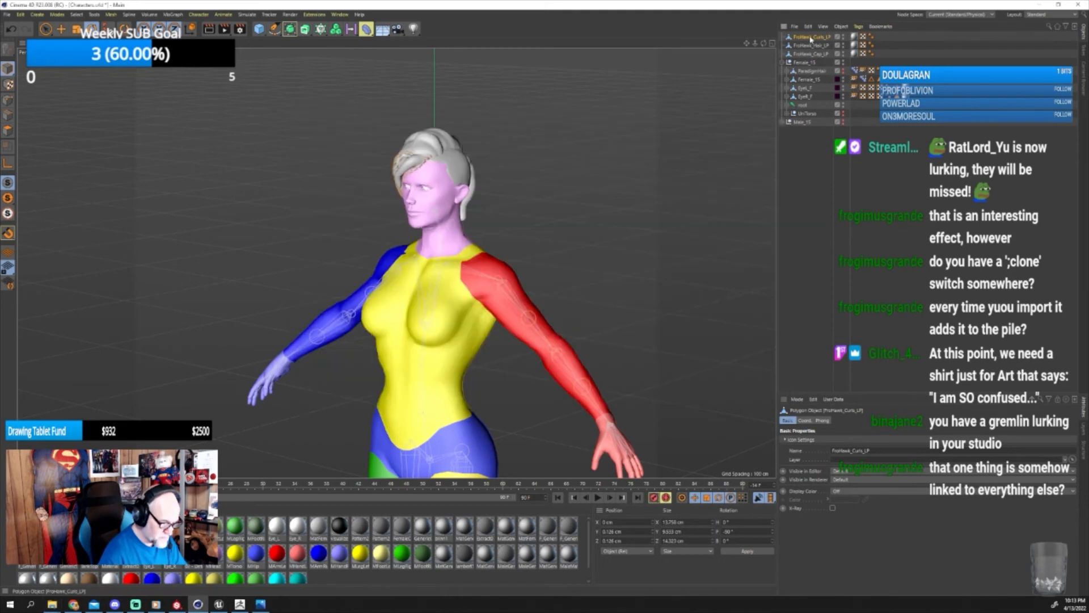
left_click(809, 45)
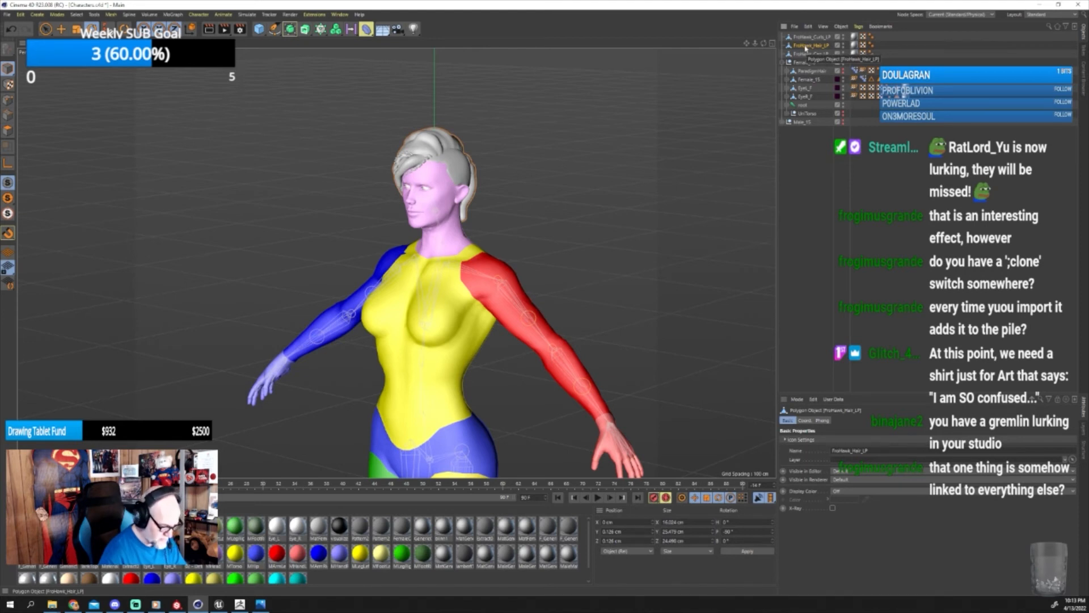
left_click(8, 15)
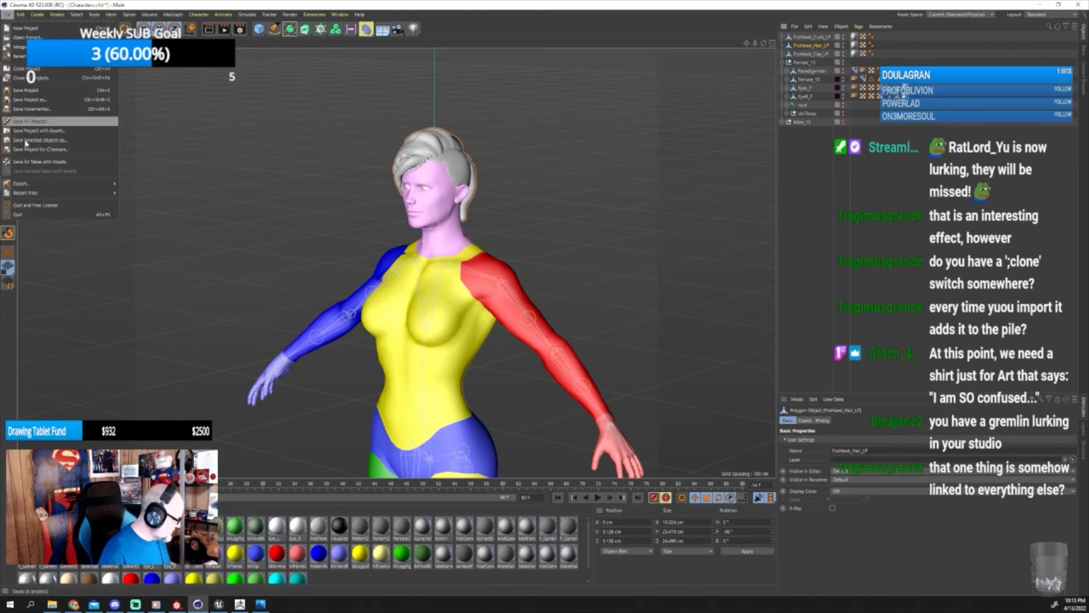
mouse_move(34, 185)
left_click(135, 259)
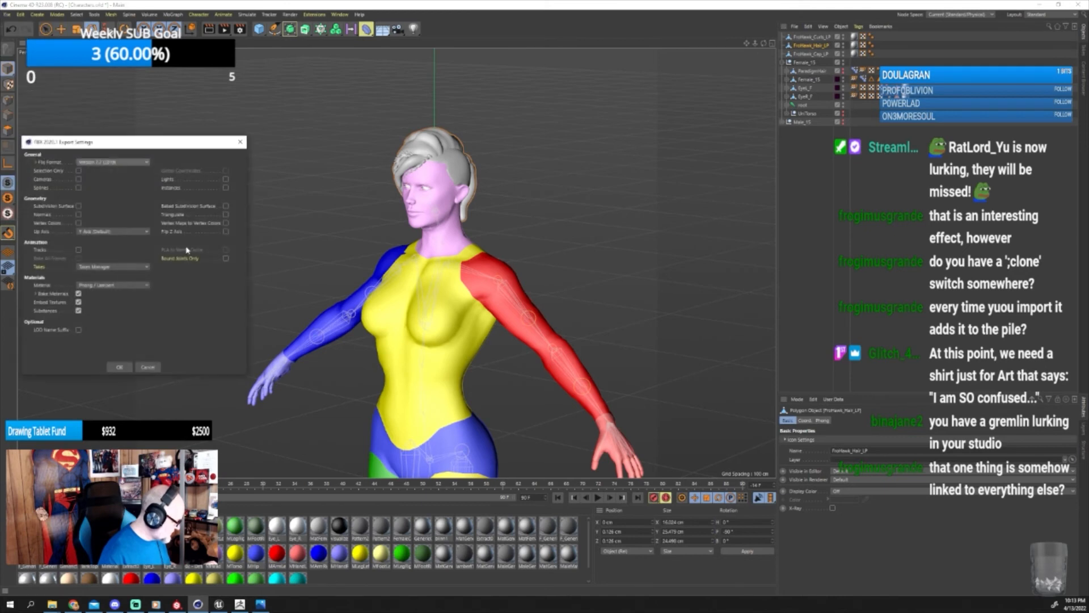
left_click(120, 367)
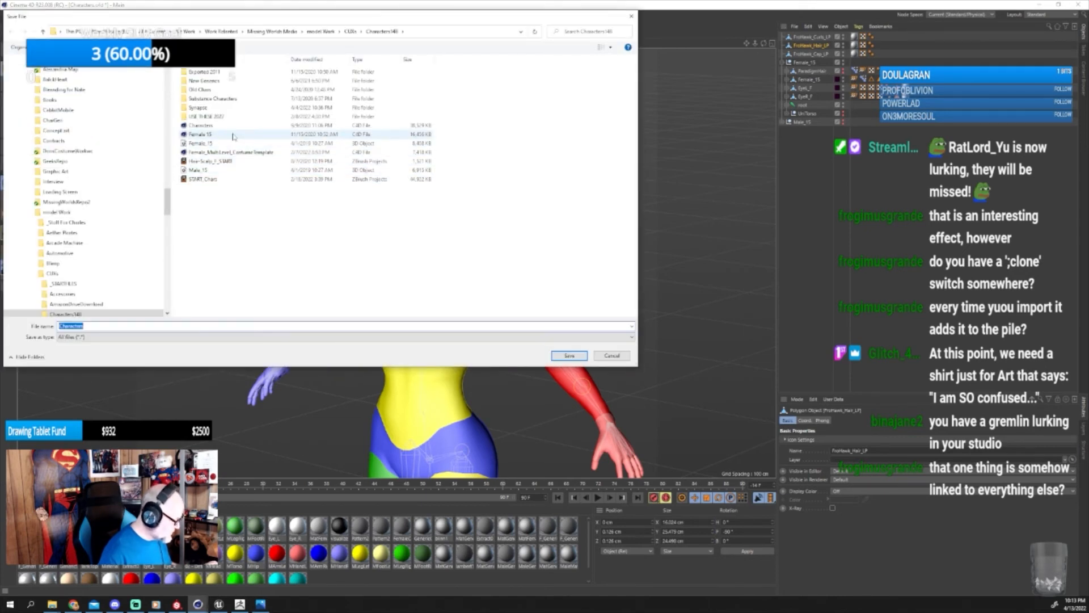
Save the hair export over FroHawk_LP in Hair > Ethnic > FroHawk > Female, inside the subfolder listed after C4D.
left_click(350, 31)
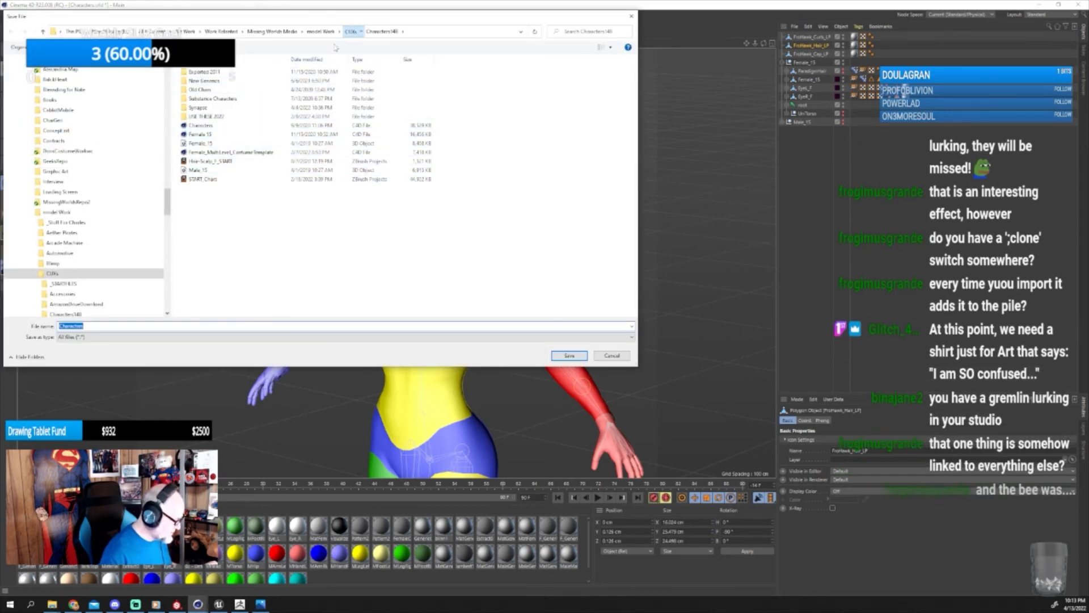
double_click(201, 136)
left_click(203, 99)
double_click(203, 99)
double_click(199, 81)
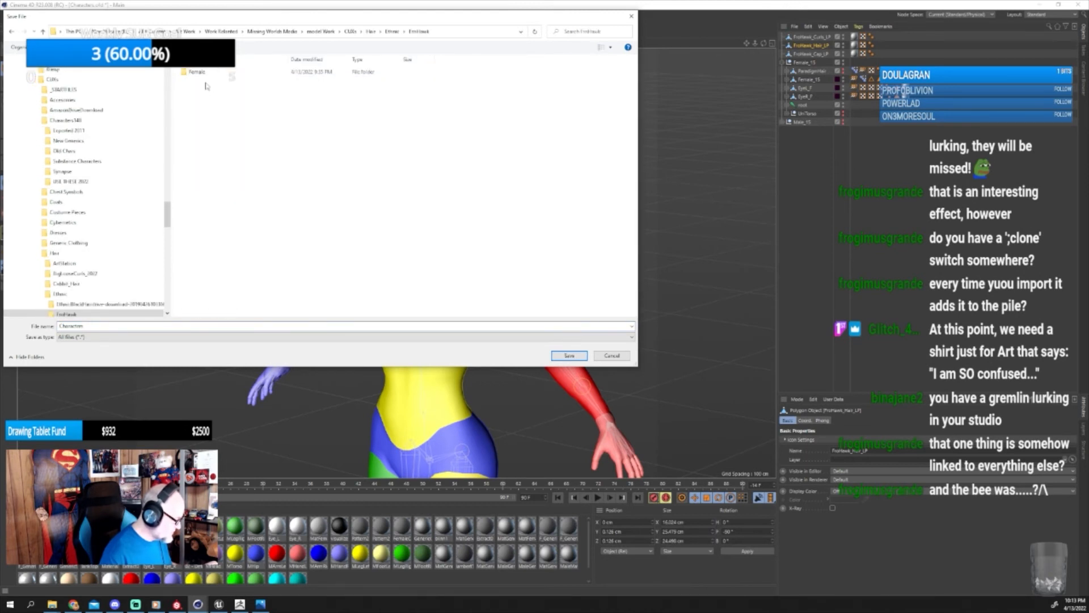
double_click(205, 73)
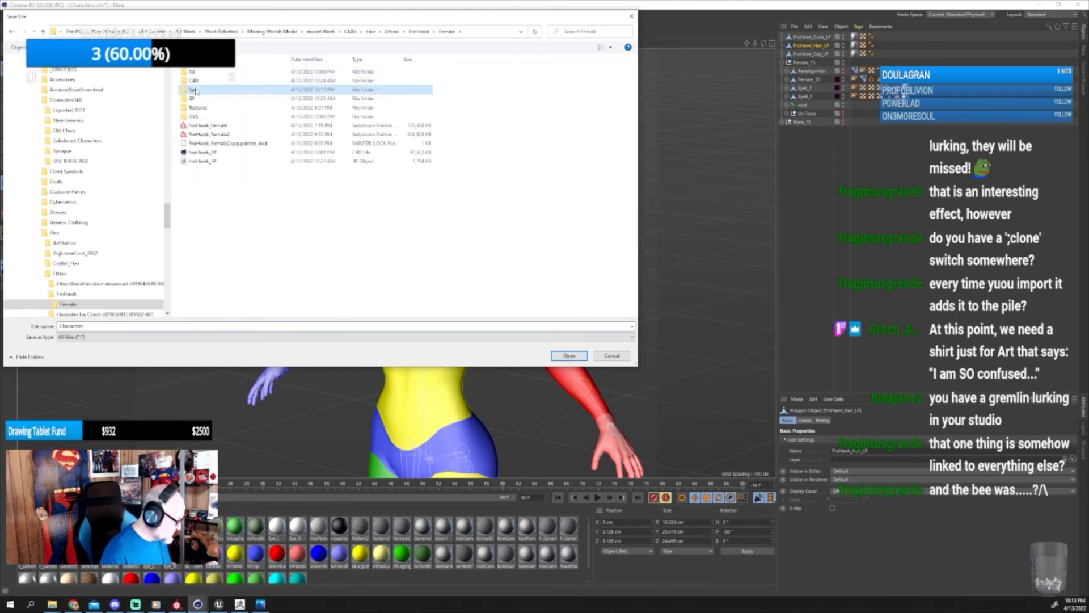
double_click(202, 89)
left_click(199, 73)
left_click(569, 355)
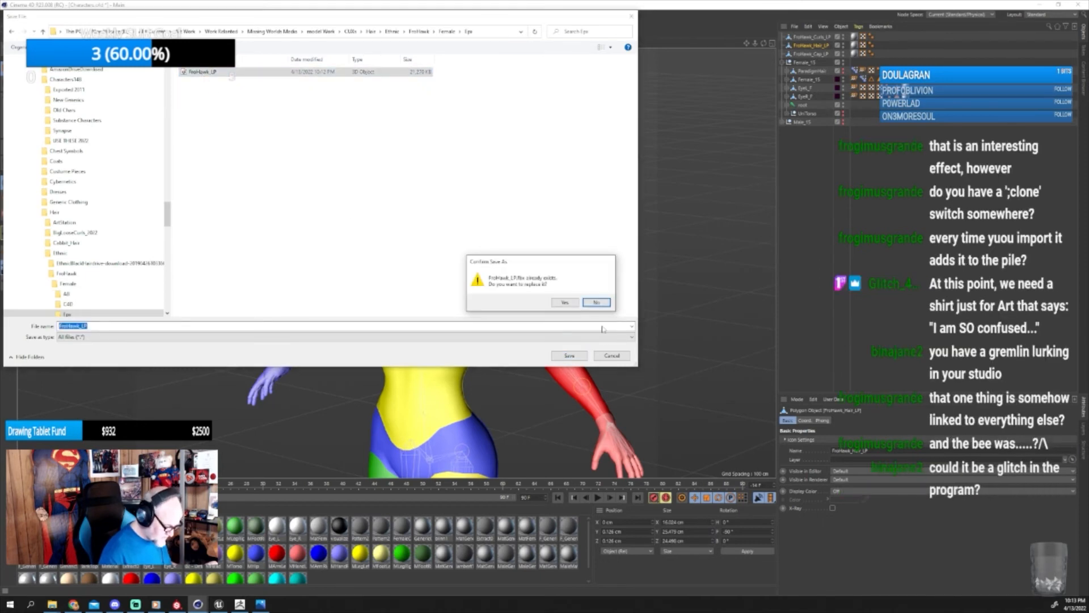
left_click(568, 301)
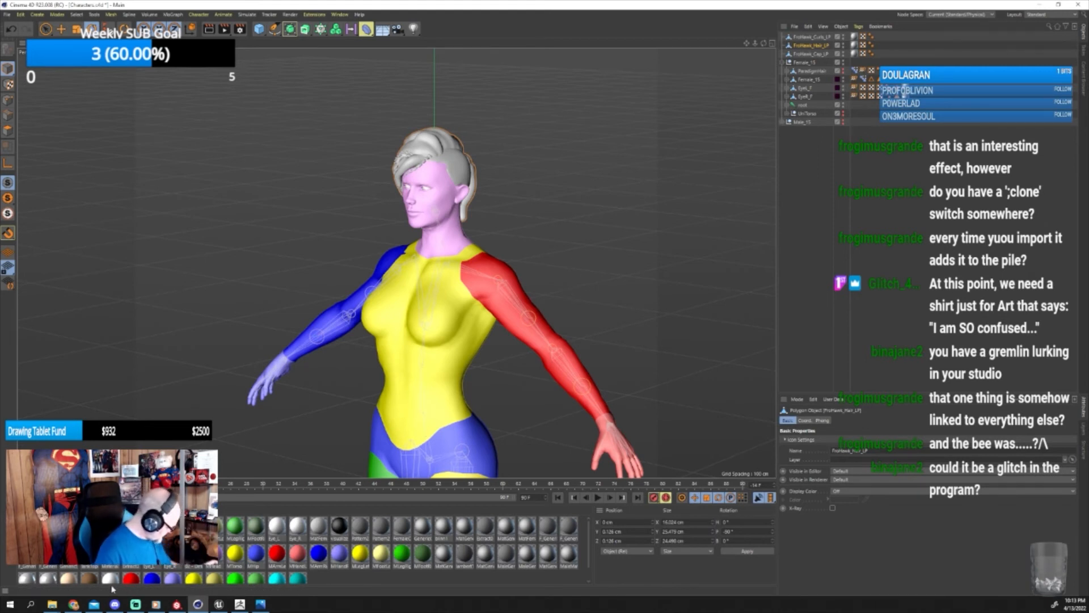
Switch to File Explorer, try to view the new FroHawk_LP export in 3D Viewer and dismiss the message.
left_click(54, 603)
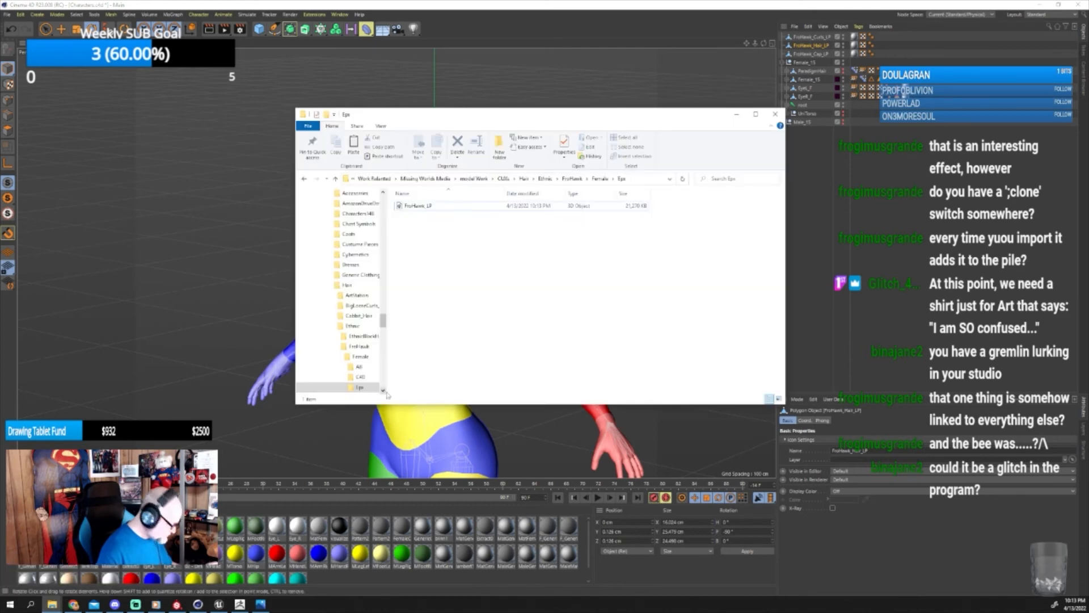
double_click(442, 206)
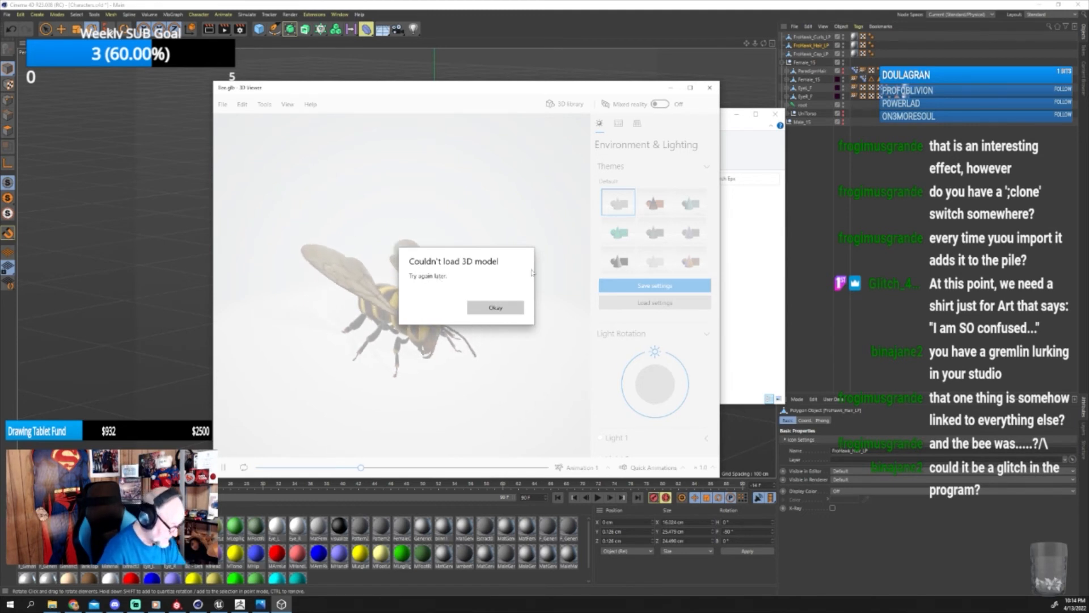
left_click(495, 308)
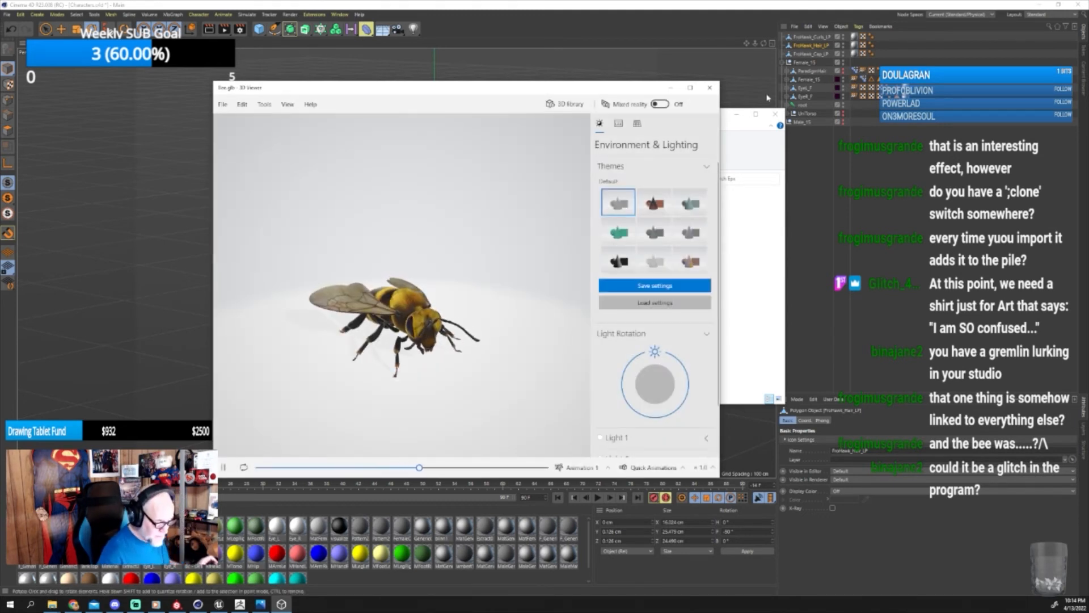
Switch to Cinema 4D, select the FroHawk_Cap_LP object and start an FBX export with the current settings.
left_click(811, 53)
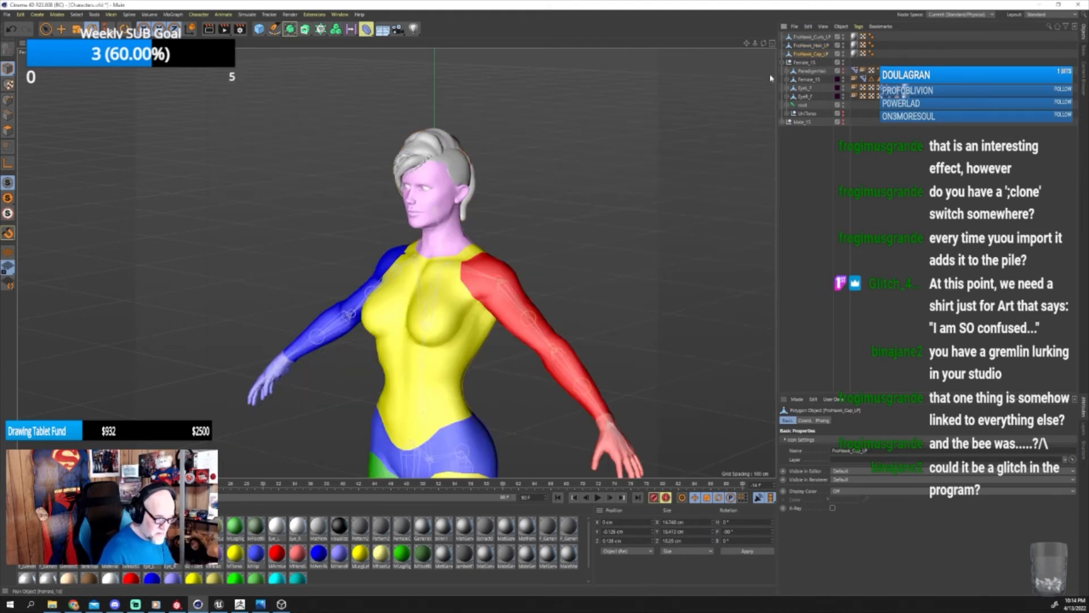
left_click(7, 15)
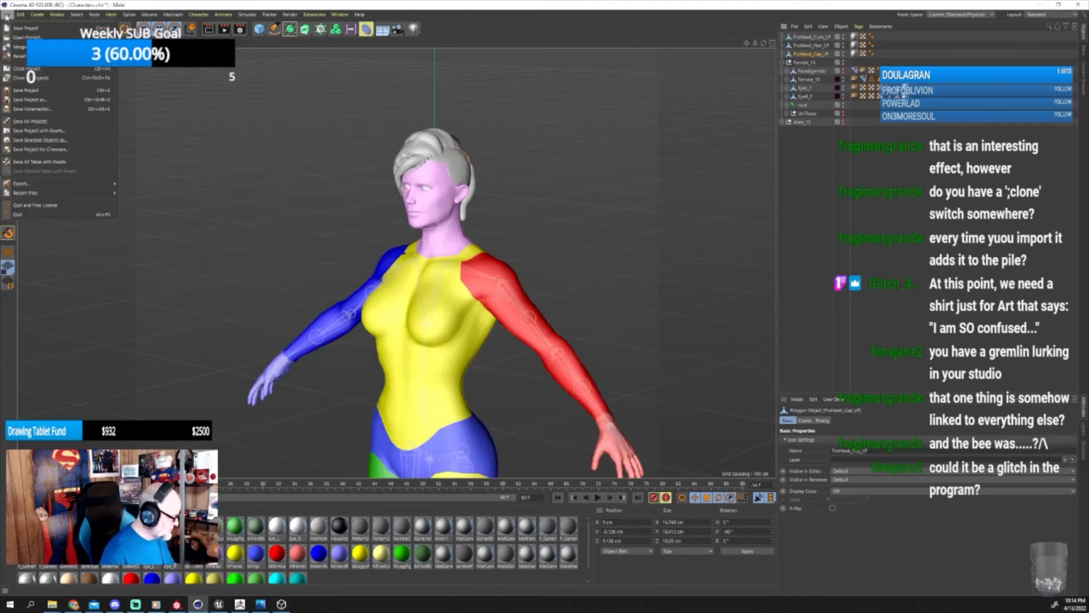
mouse_move(40, 183)
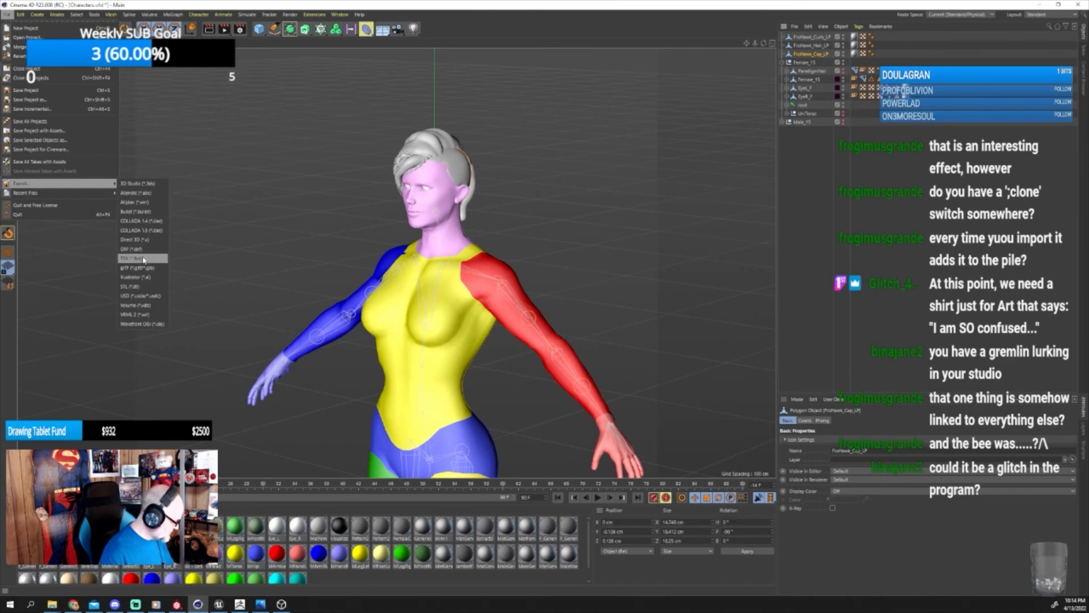
left_click(161, 258)
left_click(130, 368)
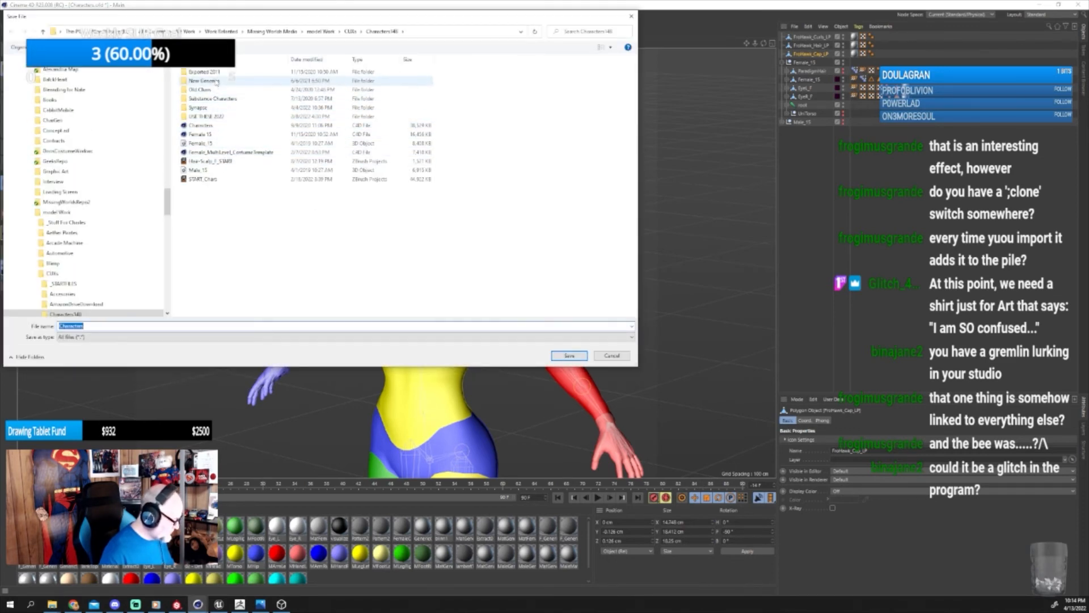
Save the cap export over FroHawk_LP in Hair > Ethnic > FroHawk > Female, inside the subfolder listed after C4D.
left_click(351, 32)
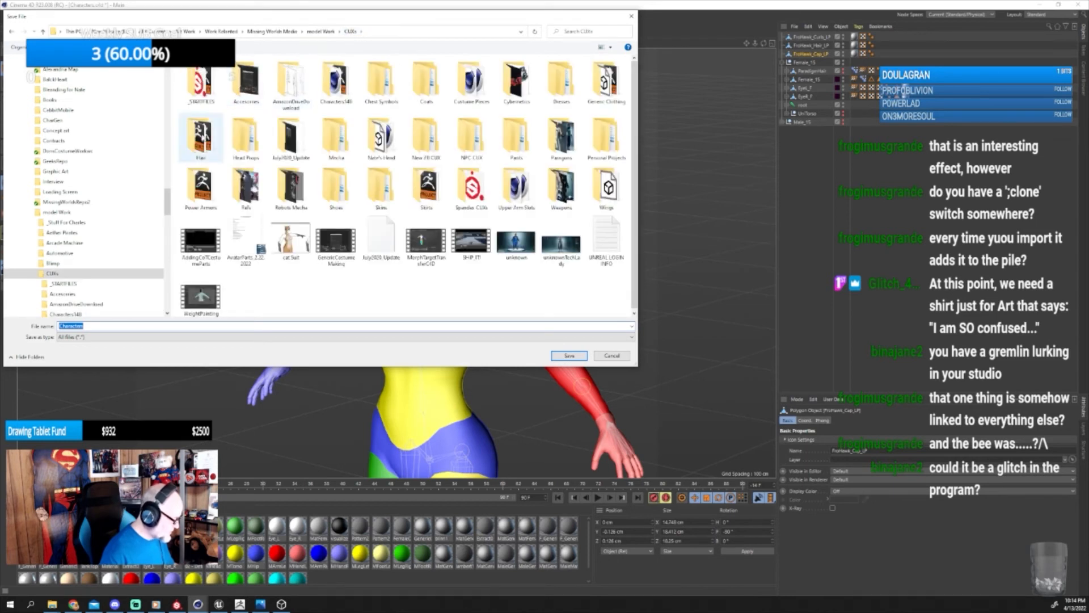
double_click(202, 139)
double_click(196, 98)
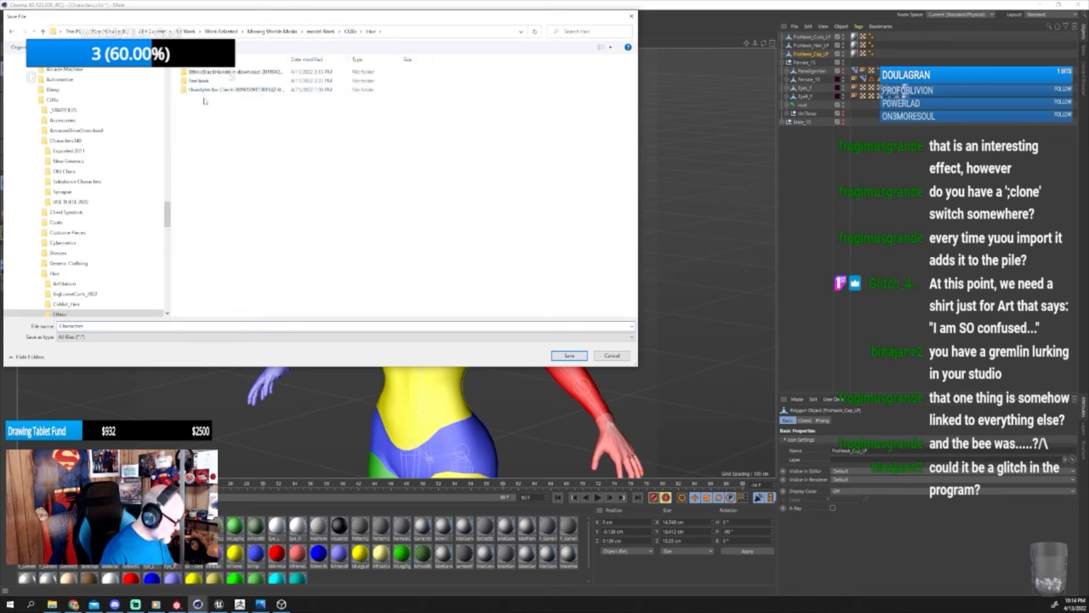
double_click(207, 81)
double_click(199, 72)
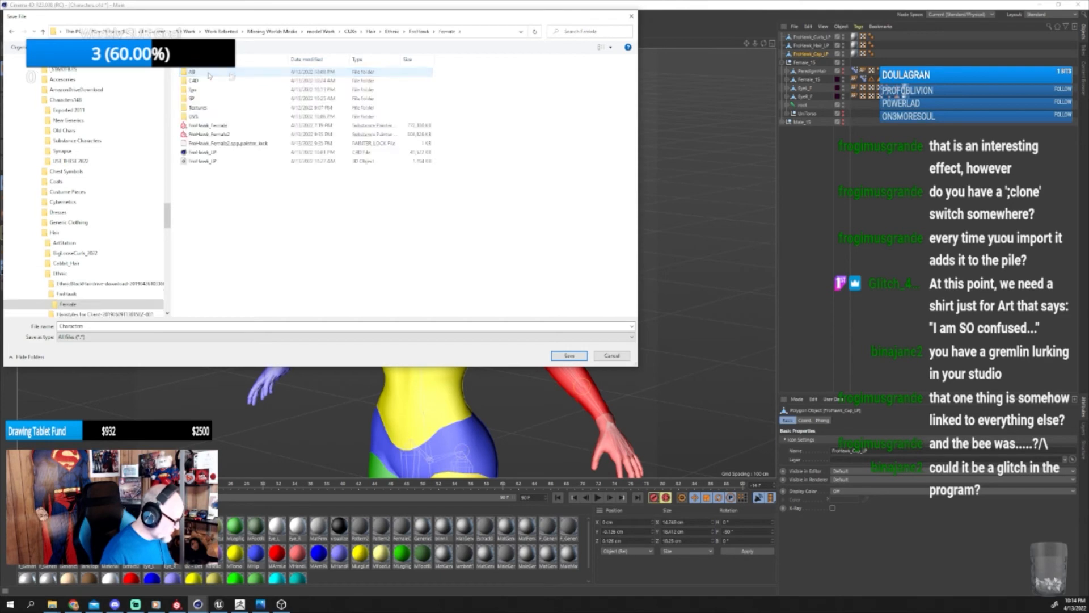
double_click(201, 90)
left_click(211, 73)
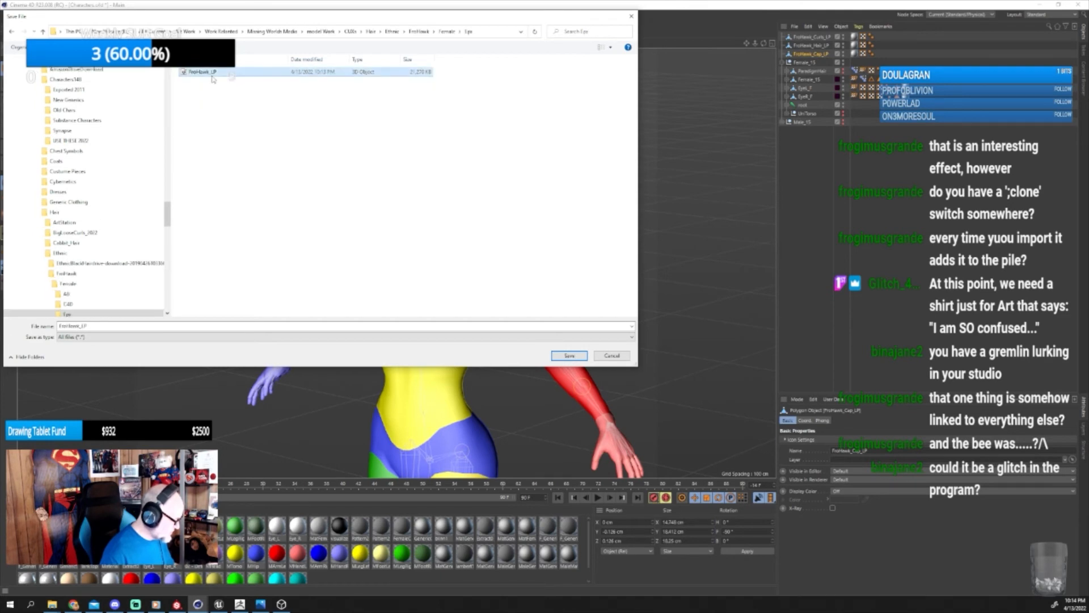
left_click(569, 355)
left_click(566, 306)
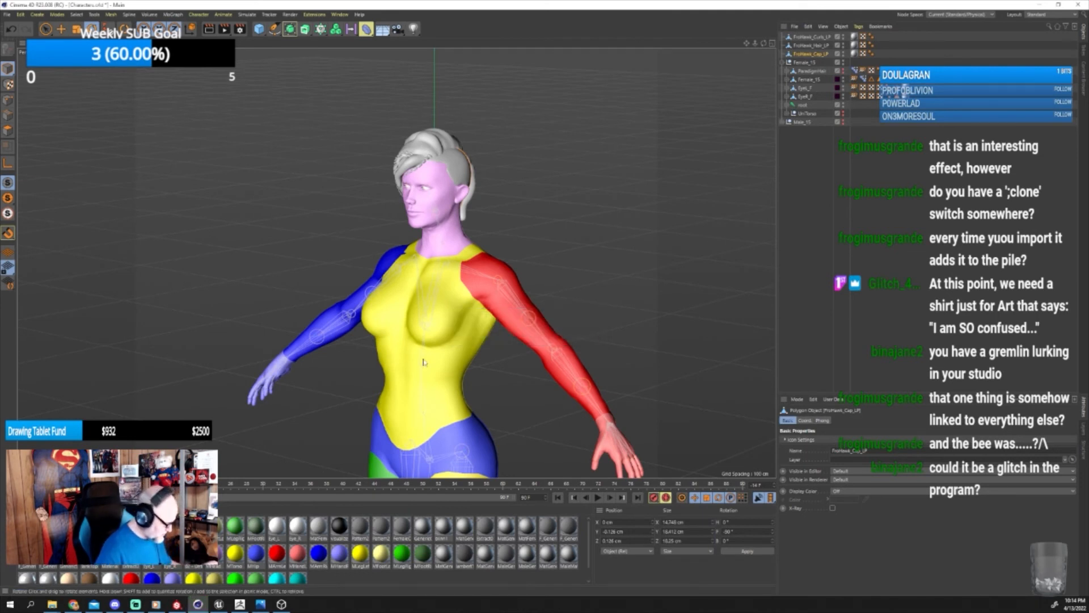
Switch to File Explorer, try to view the exported cap file FroHawk_LP in 3D Viewer and close the viewer.
mouse_move(51, 603)
left_click(115, 579)
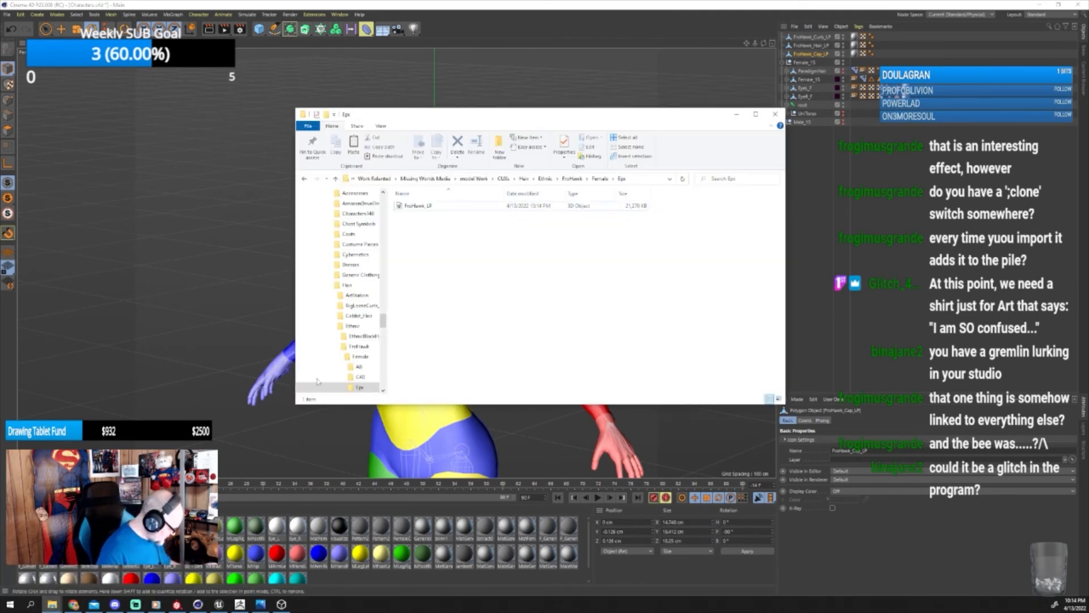
double_click(425, 210)
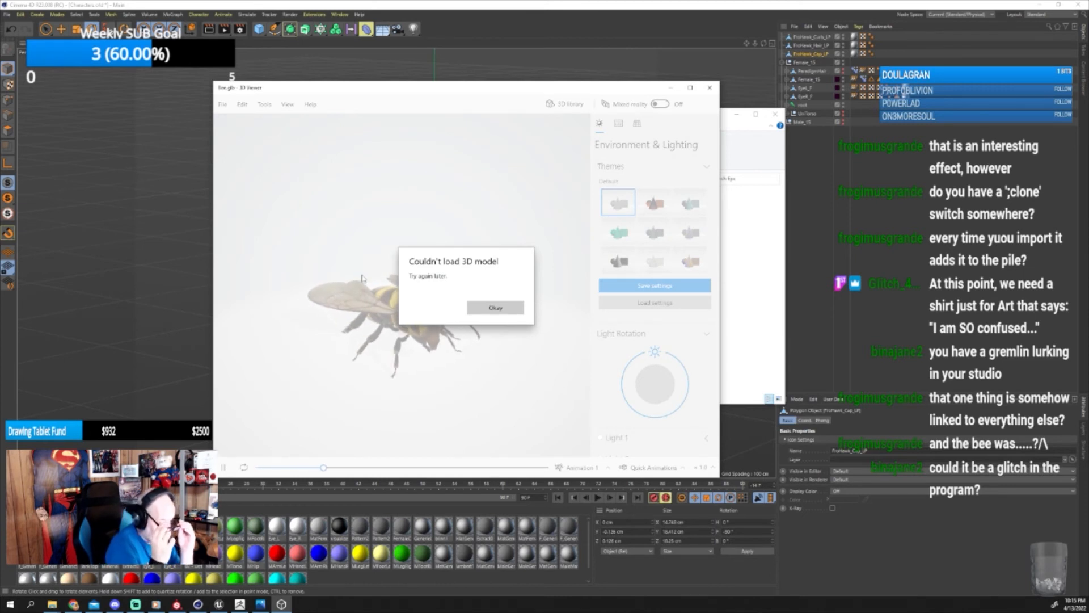
left_click(495, 307)
left_click(709, 87)
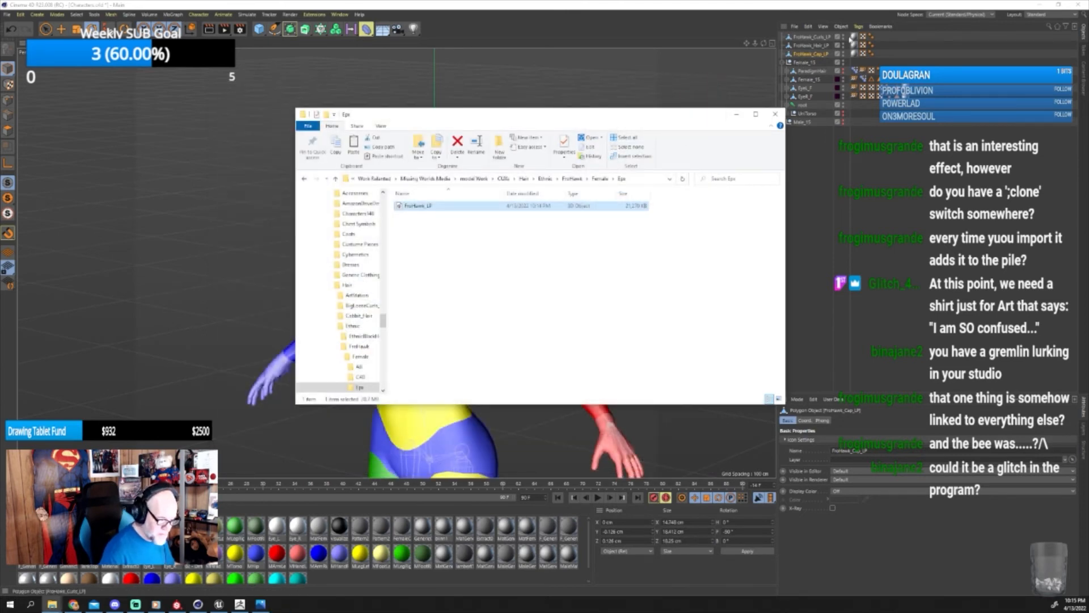
In Cinema 4D, bind the FroHawk_Curls_LP, FroHawk_Hair_LP and FroHawk_Cap_LP objects to the female rig's head joint.
left_click(813, 37)
left_click(808, 54, "shift")
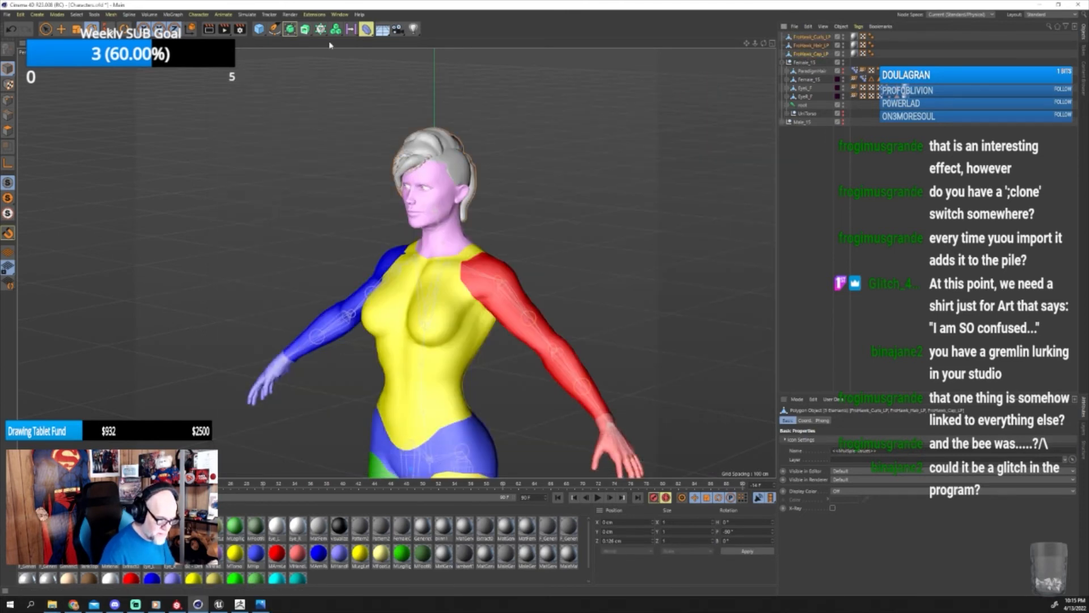
left_click(803, 105, "ctrl")
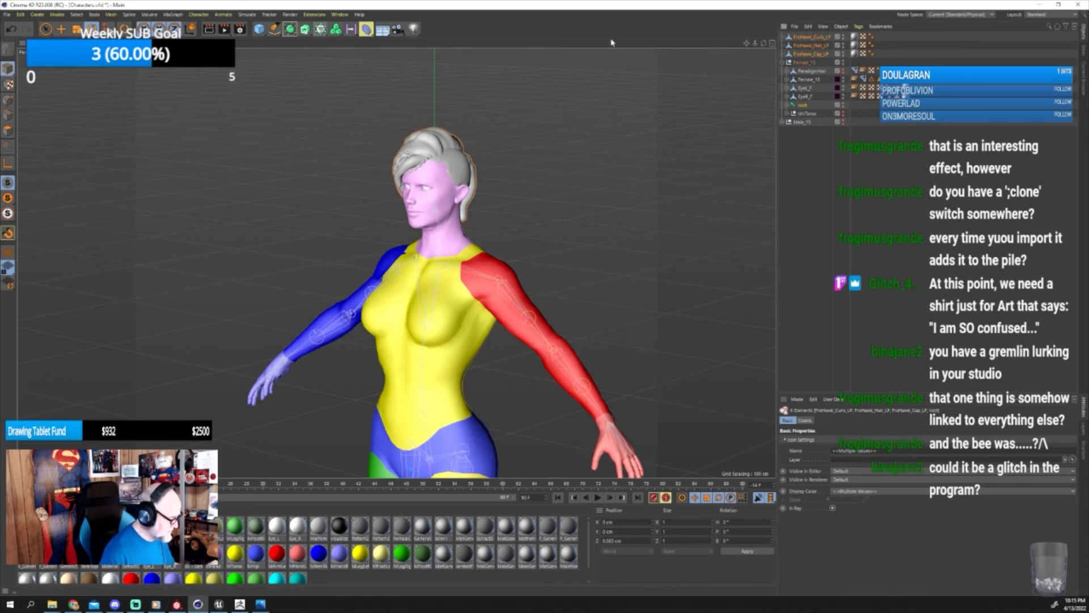
left_click(786, 106, "ctrl")
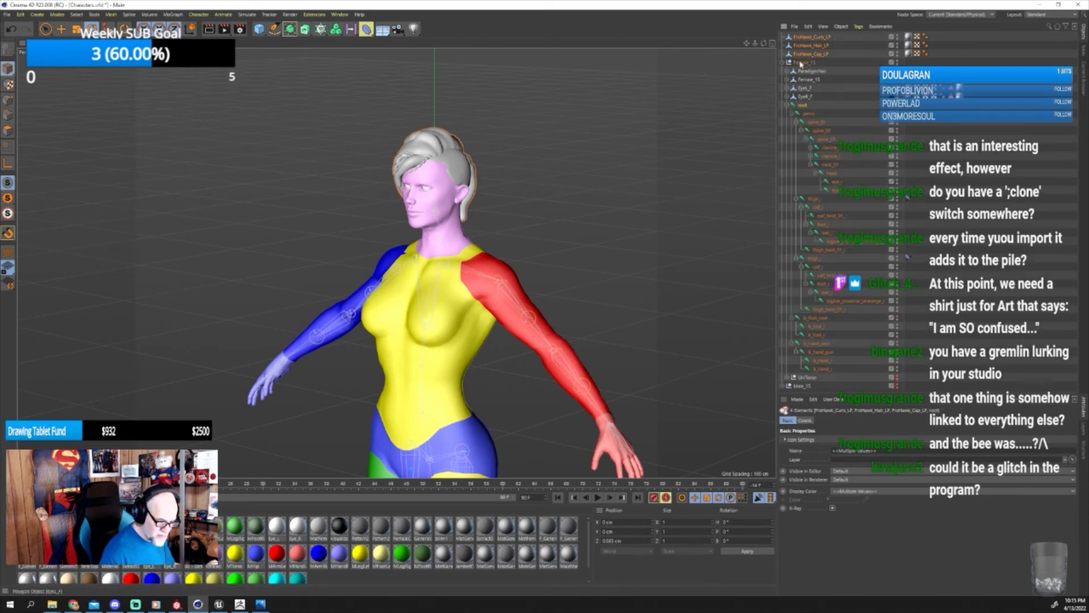
left_click(800, 38)
left_click(803, 54, "shift")
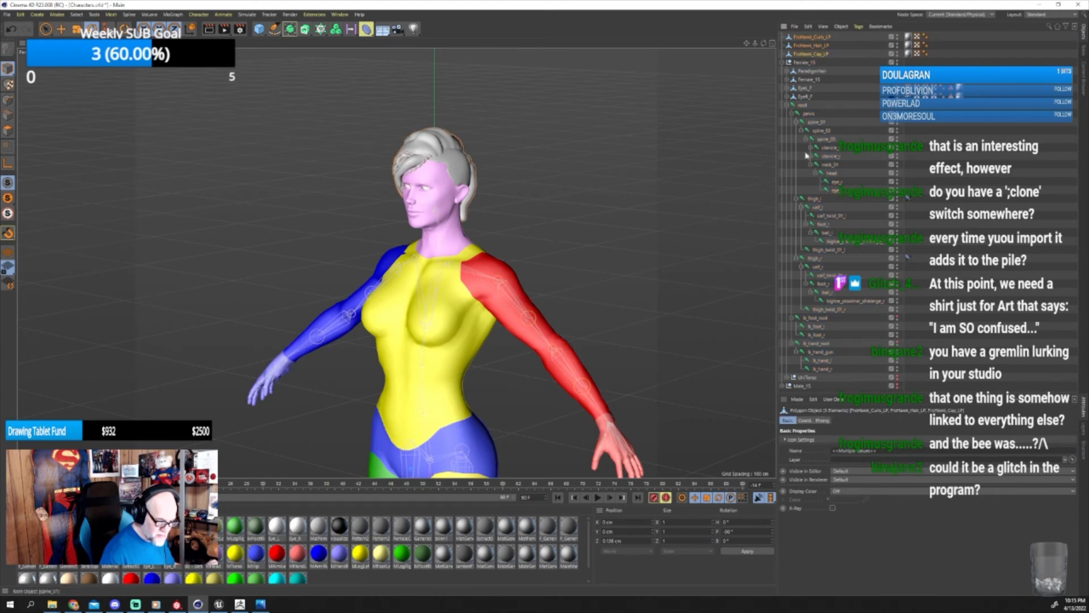
left_click(831, 175, "ctrl")
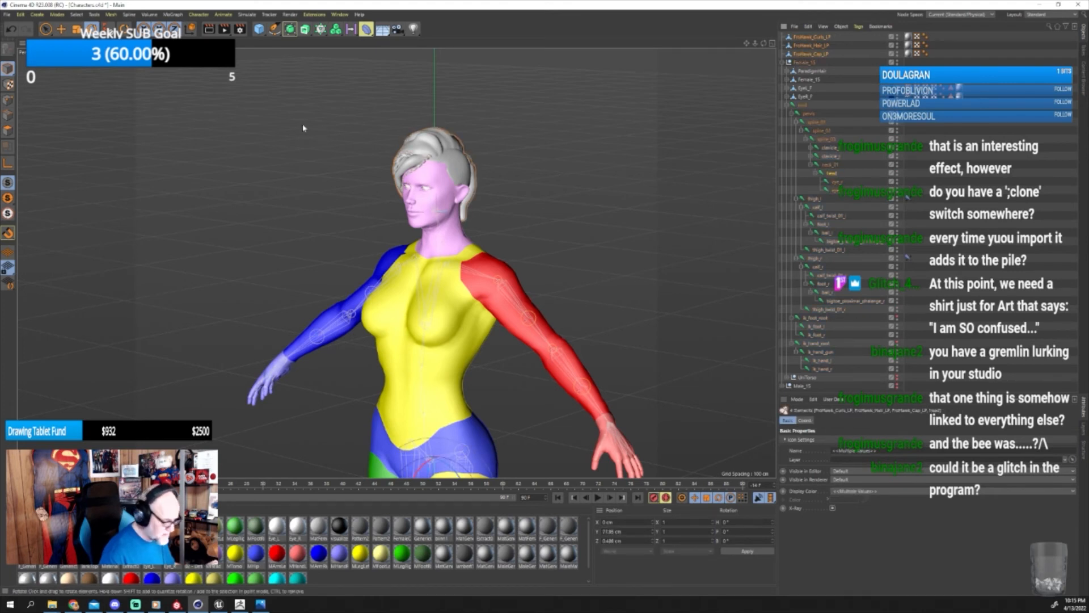
left_click(196, 17)
left_click(209, 110)
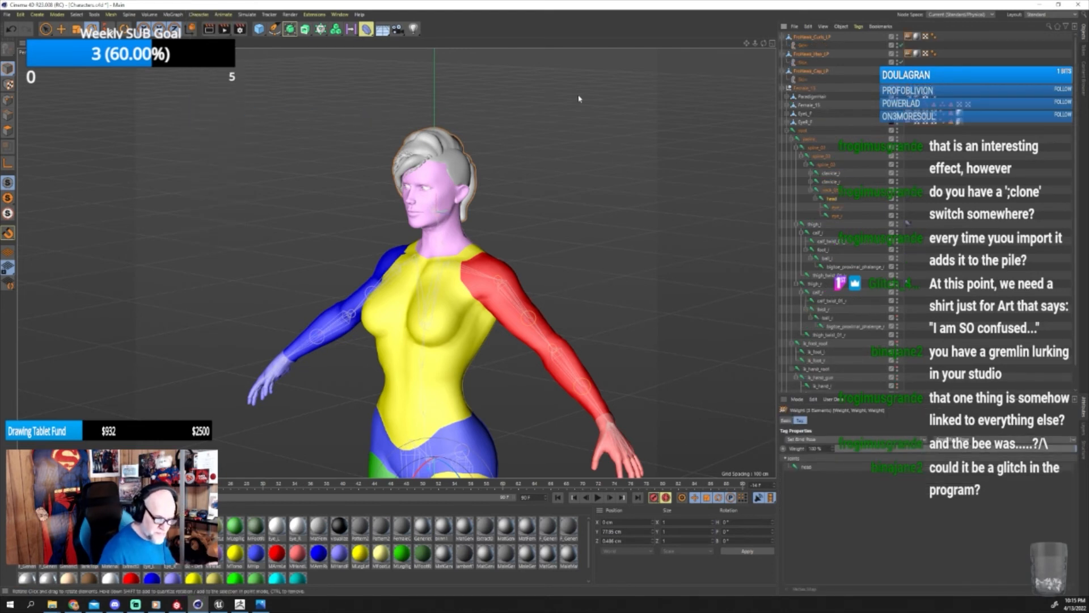
Select the three bound FroHawk hair objects and start an FBX export with the current settings.
left_click(808, 36)
left_click(804, 54, "shift")
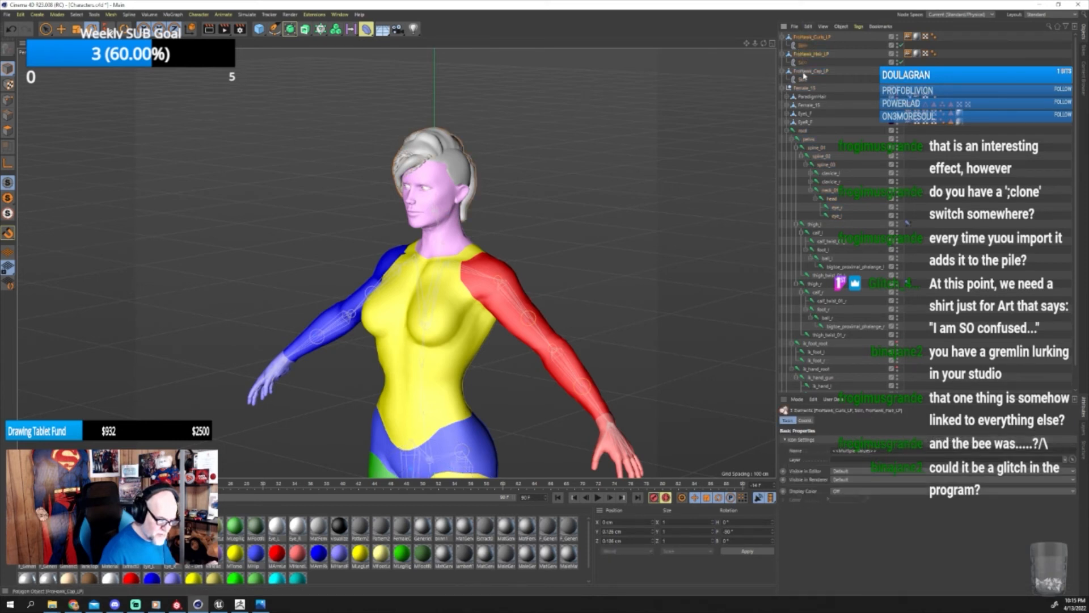
left_click(799, 149, "shift")
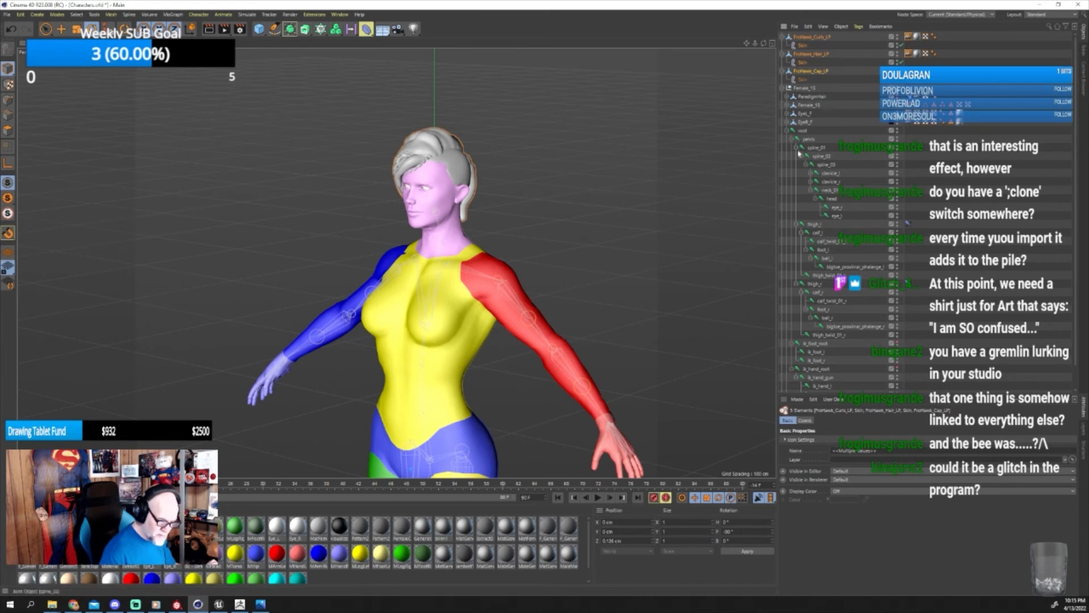
left_click(7, 14)
mouse_move(37, 183)
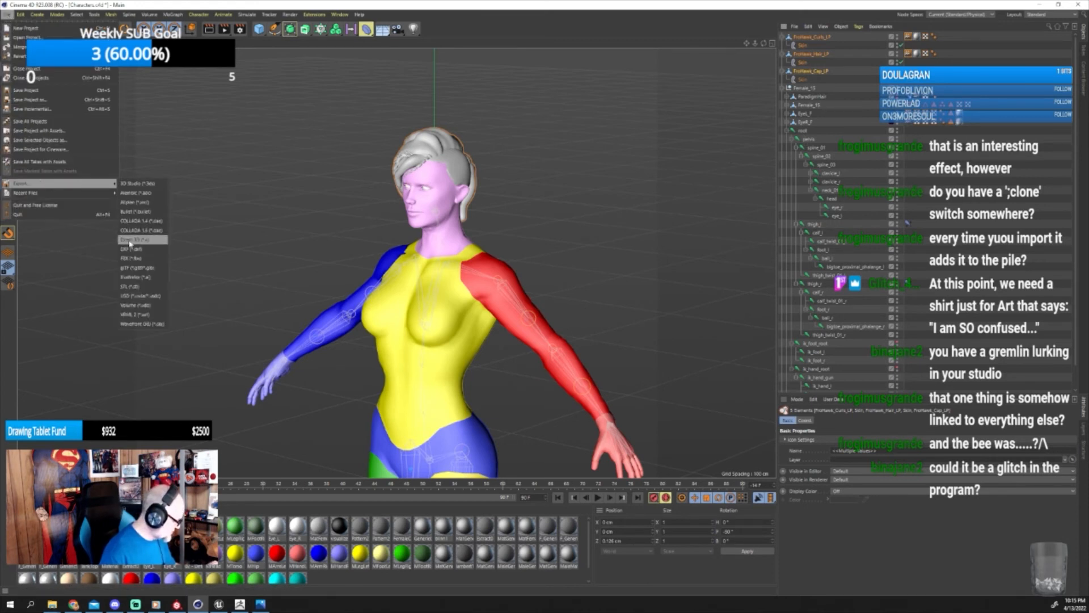
left_click(139, 258)
left_click(120, 371)
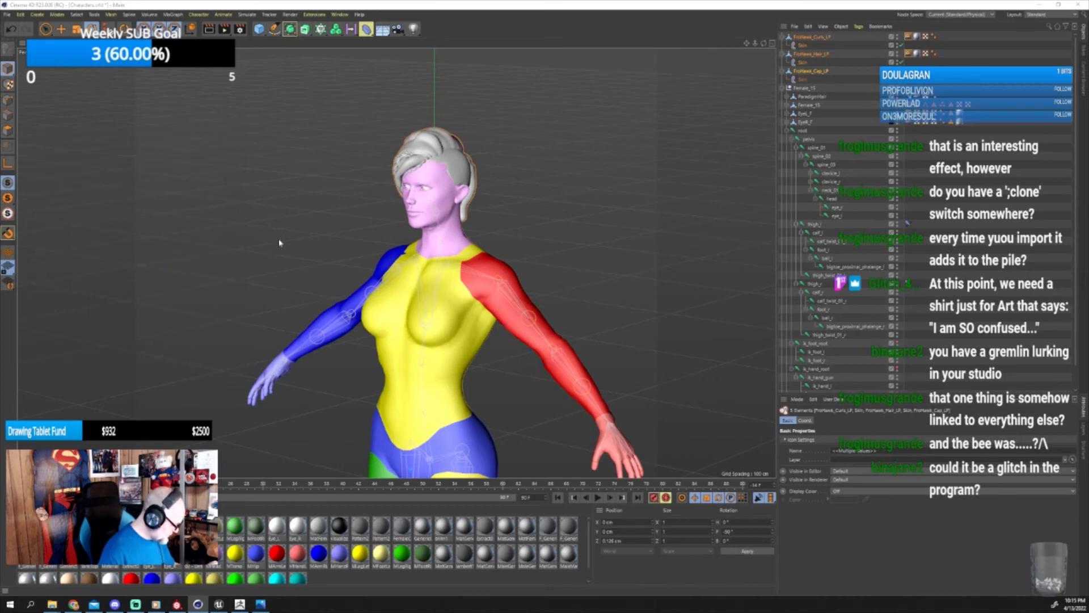
Save the bound hair export over FroHawk_LP in Hair > Ethnic > FroHawk > Female, inside the subfolder listed after C4D.
left_click(351, 31)
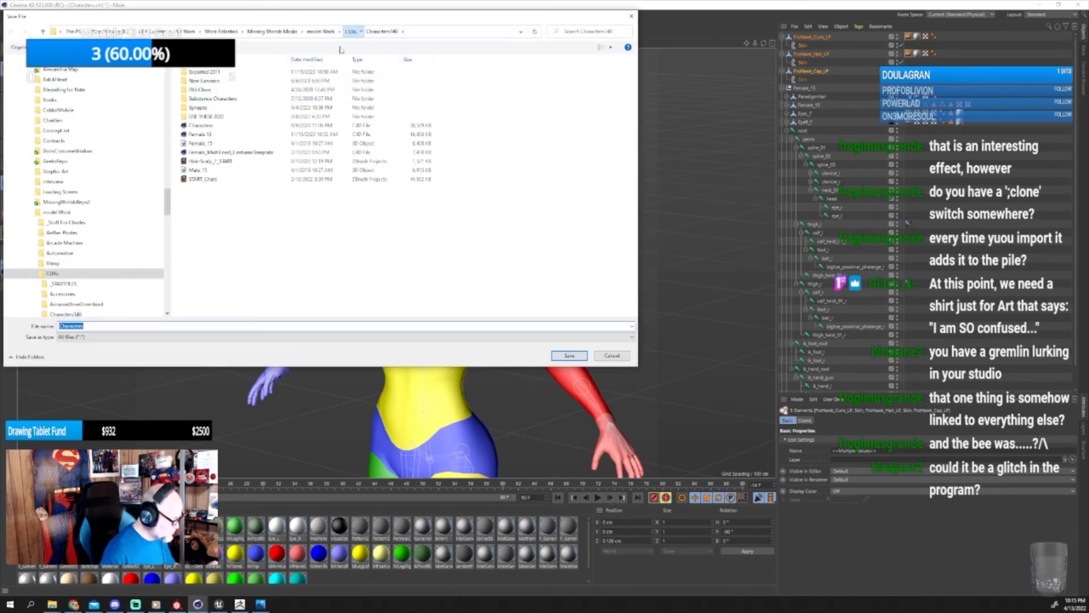
double_click(203, 136)
double_click(196, 98)
left_click(205, 83)
double_click(206, 82)
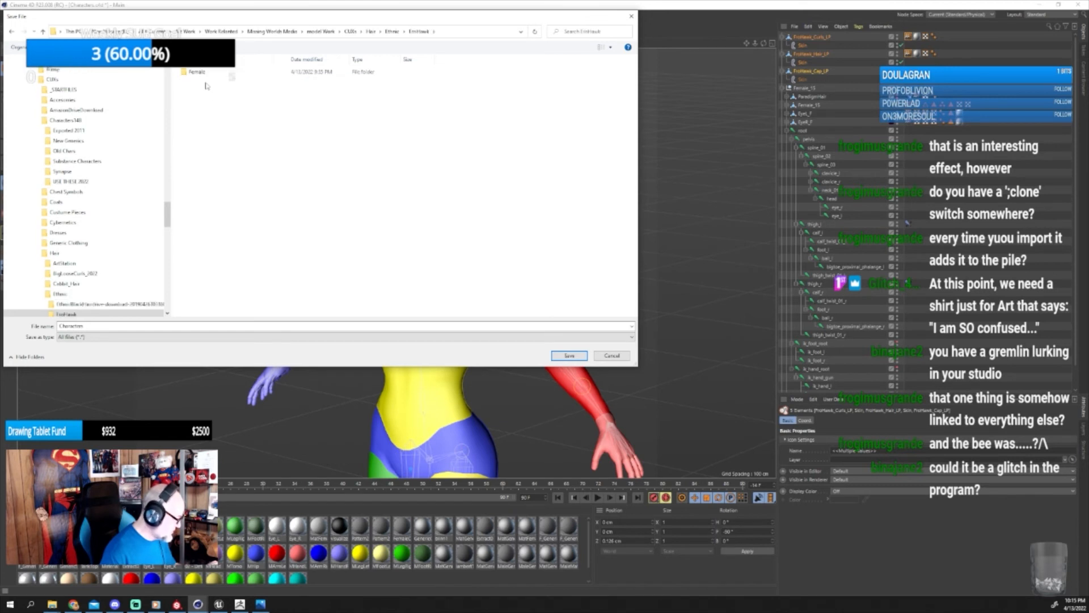
double_click(202, 73)
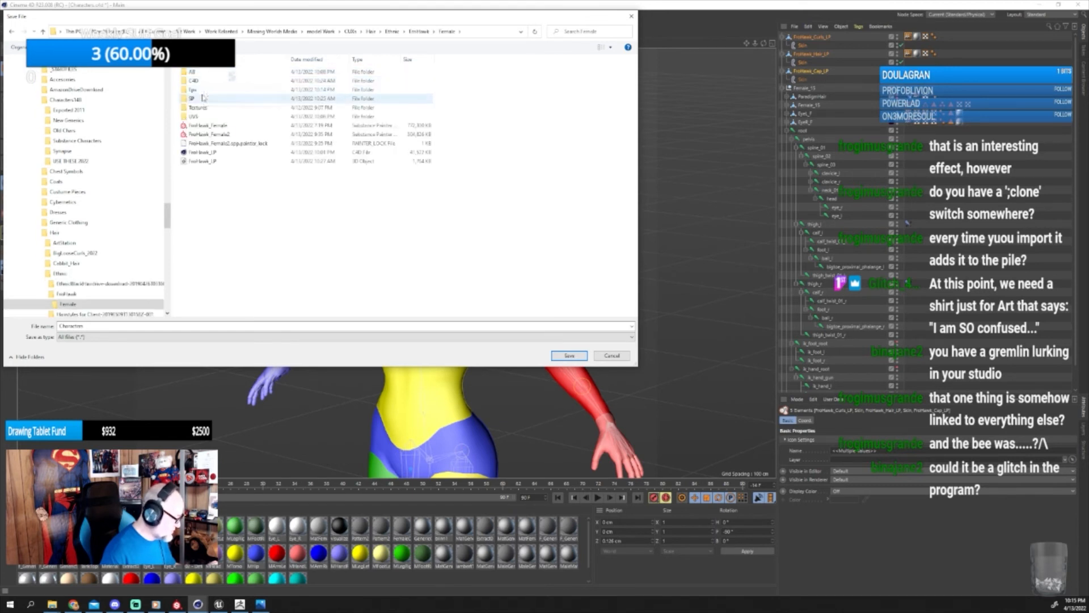
double_click(204, 89)
left_click(205, 73)
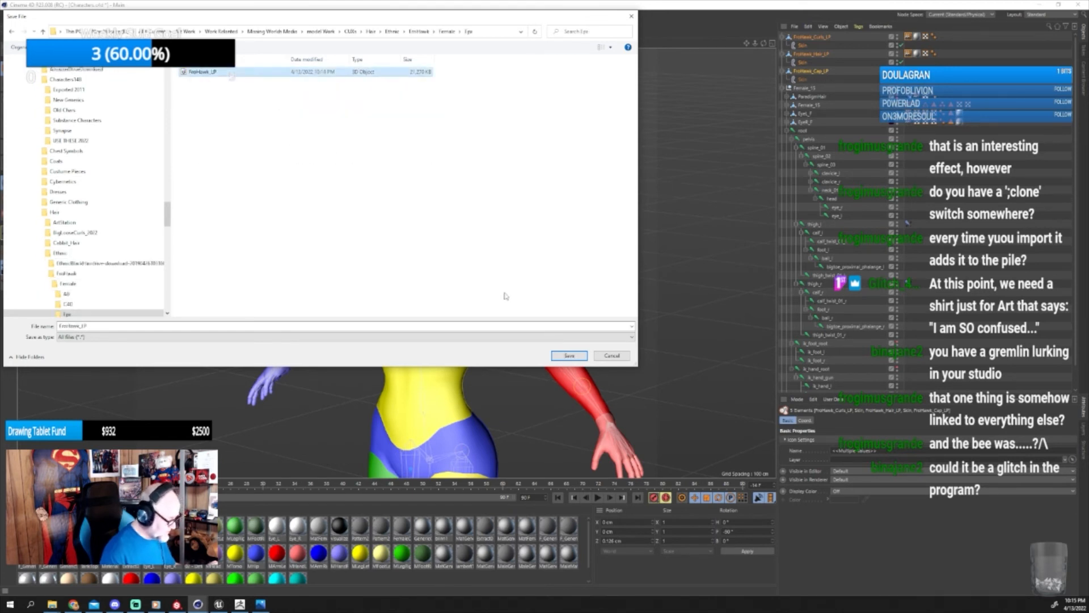
left_click(569, 355)
left_click(565, 306)
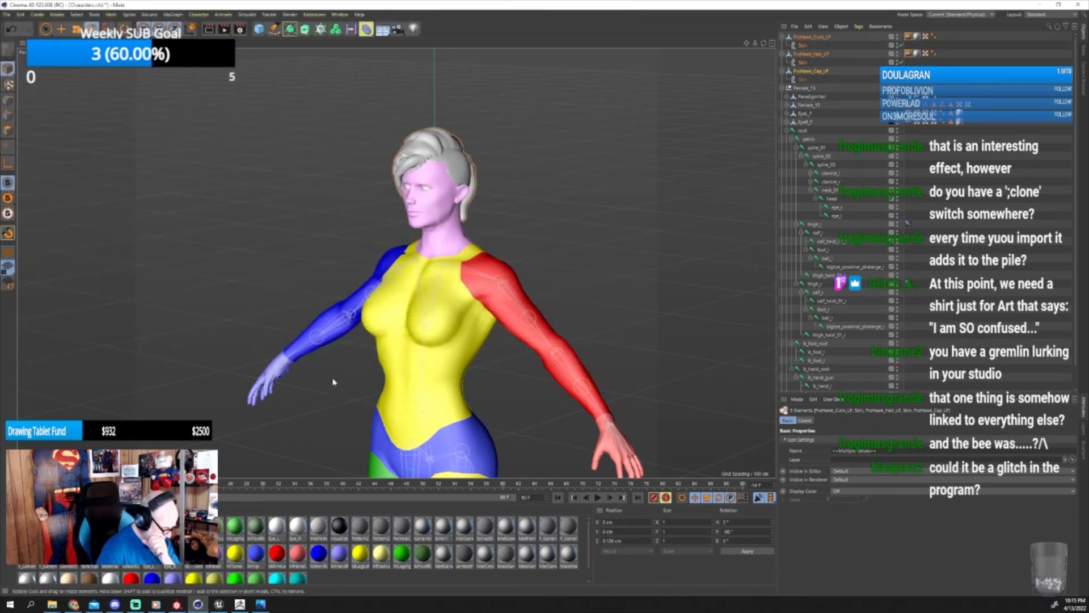
Switch to File Explorer, try to view the bound FroHawk_LP export in 3D Viewer and minimize the viewer.
left_click(52, 605)
left_click(57, 564)
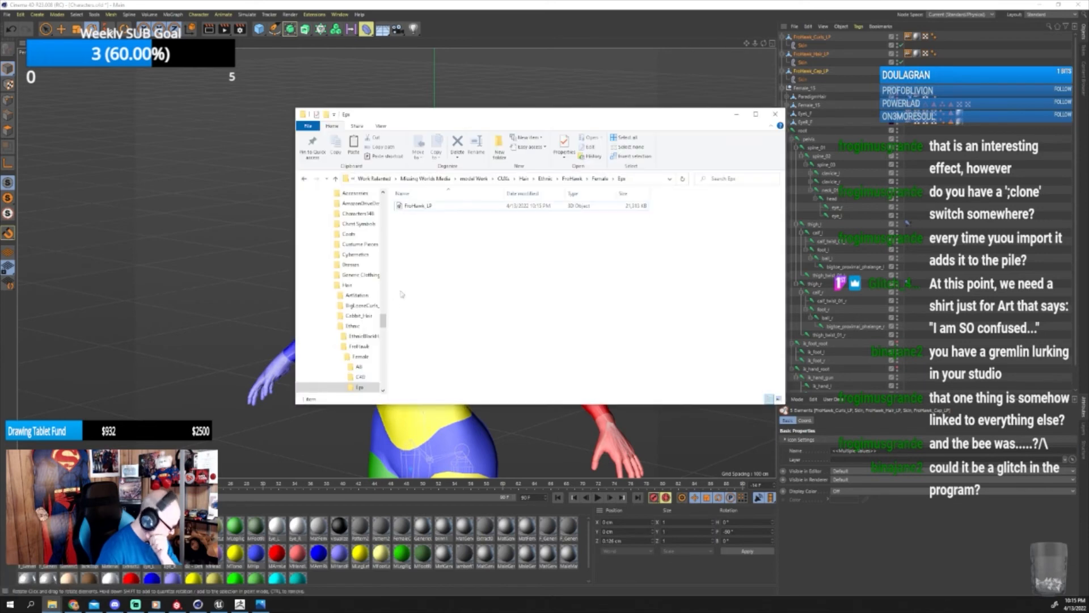
left_click(429, 208)
double_click(429, 208)
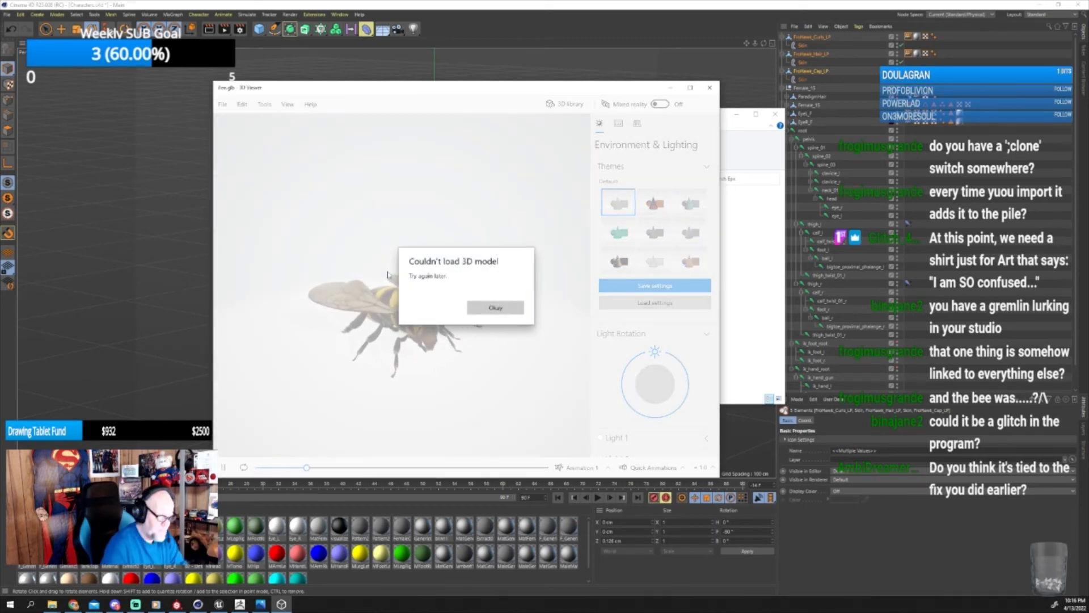
left_click(493, 308)
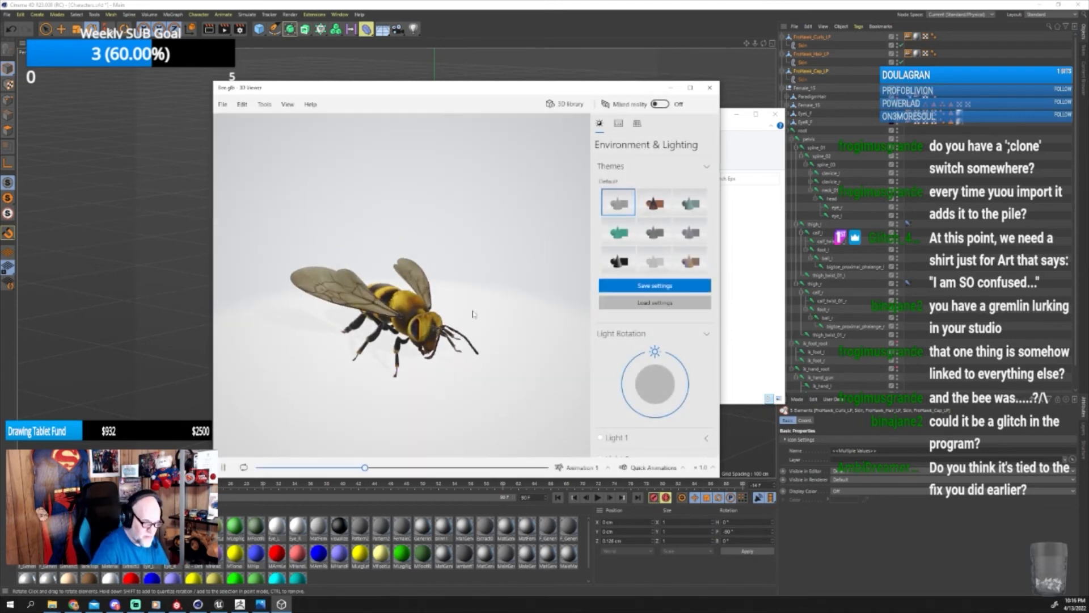
left_click(669, 89)
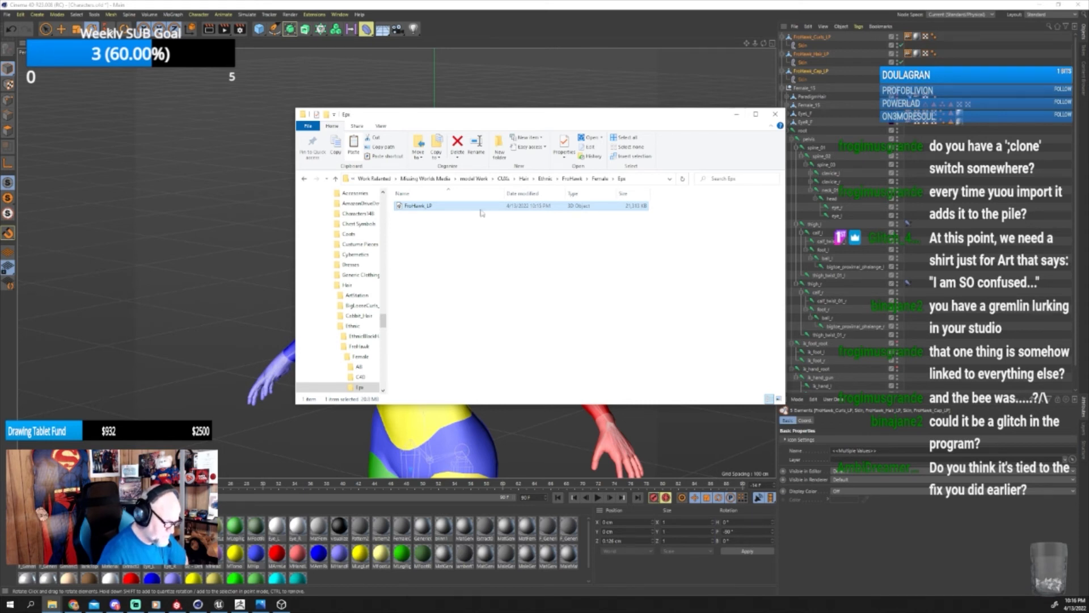
Switch to Cinema 4D R23 and open the bound FroHawk_LP FBX export with the current import settings.
right_click(436, 210)
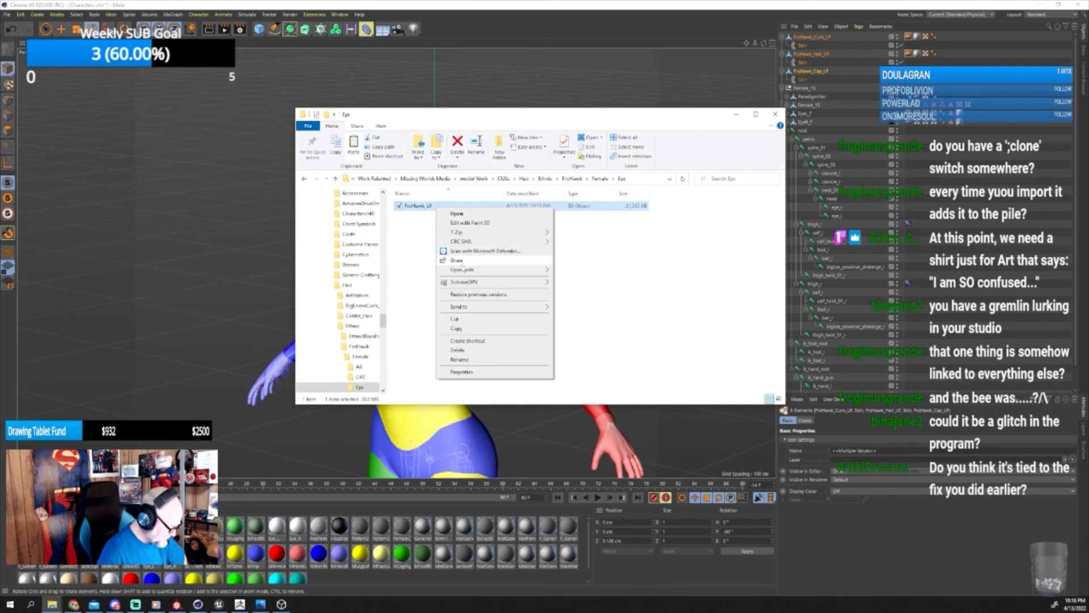
left_click(495, 118)
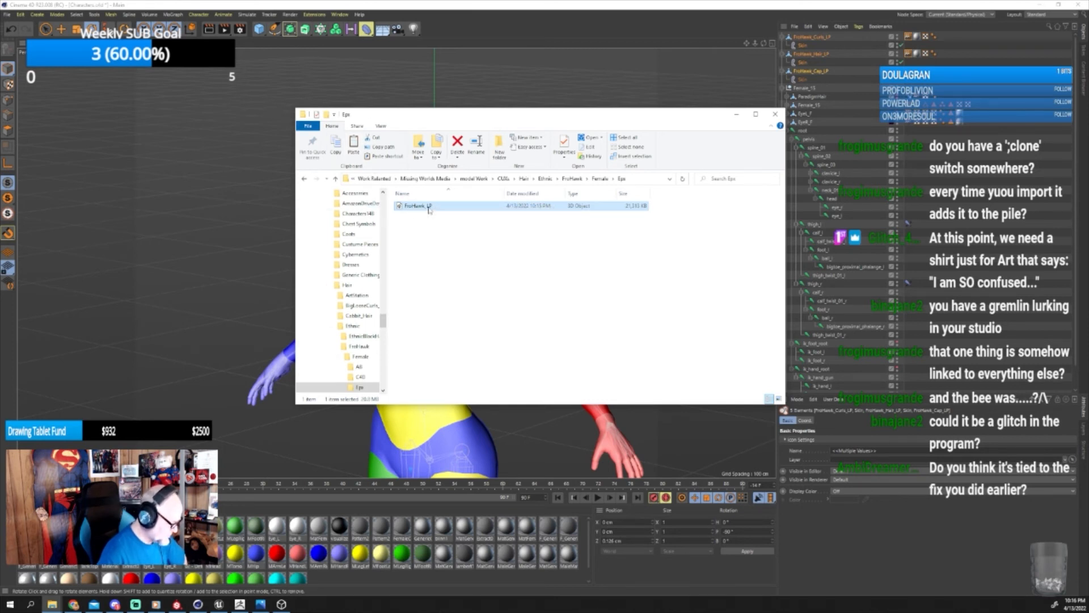
left_click(7, 15)
mouse_move(8, 18)
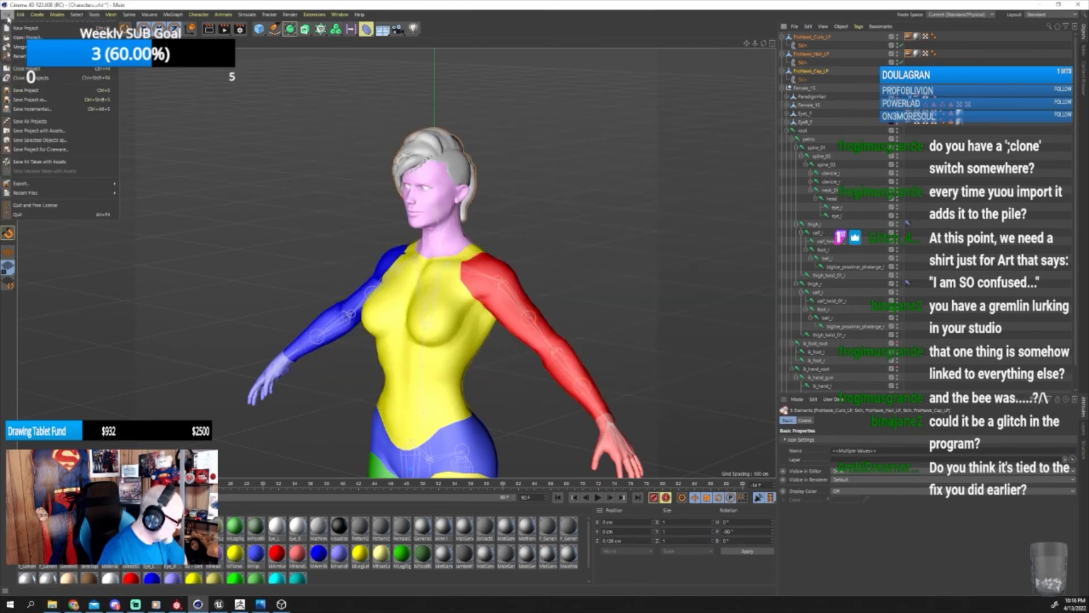
left_click(20, 37)
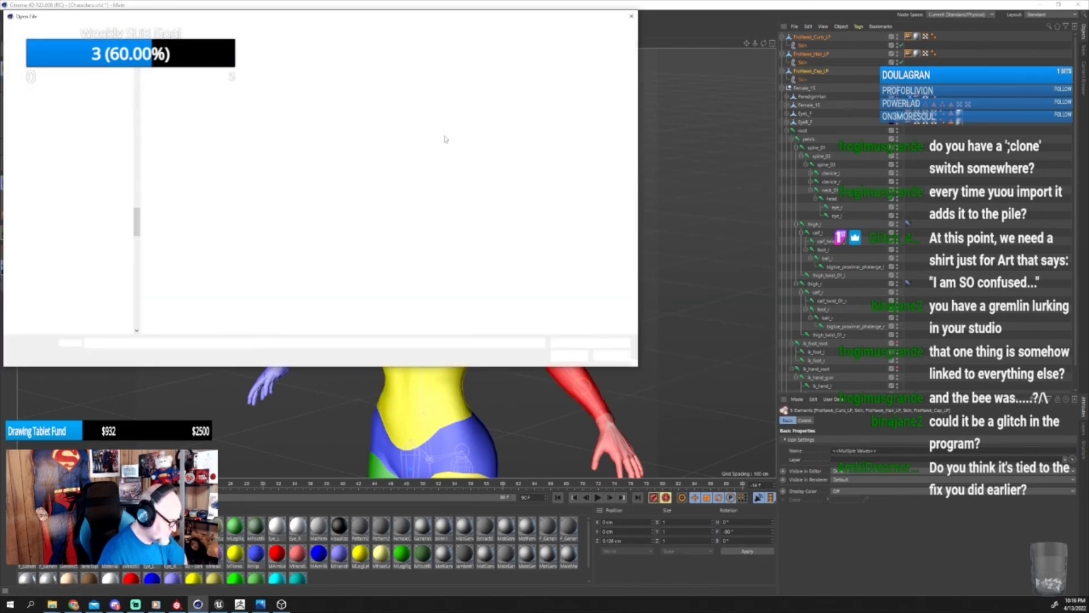
left_click(185, 74)
left_click(570, 356)
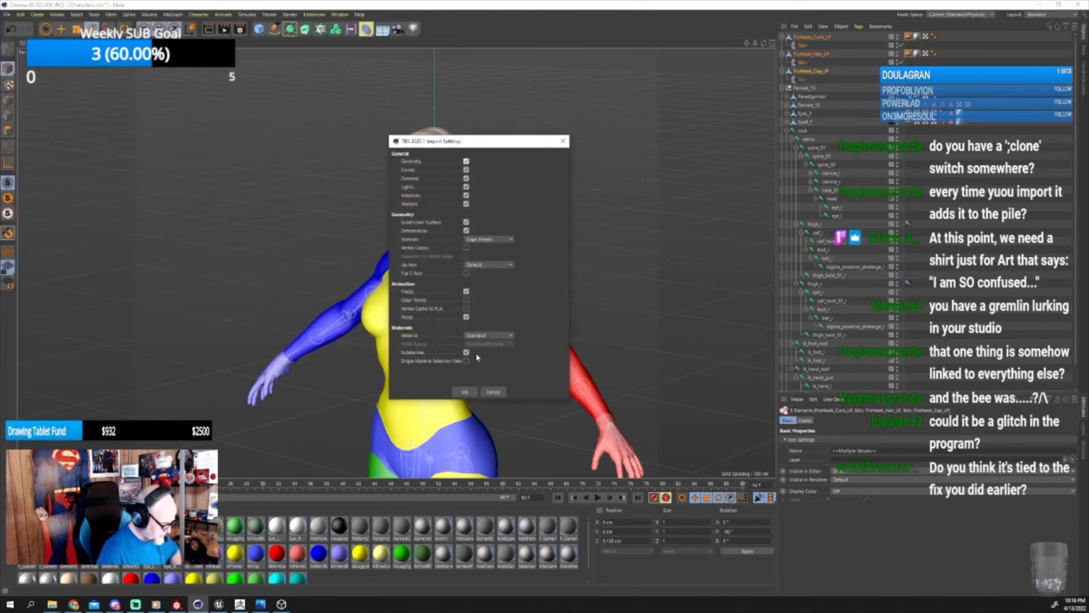
left_click(471, 391)
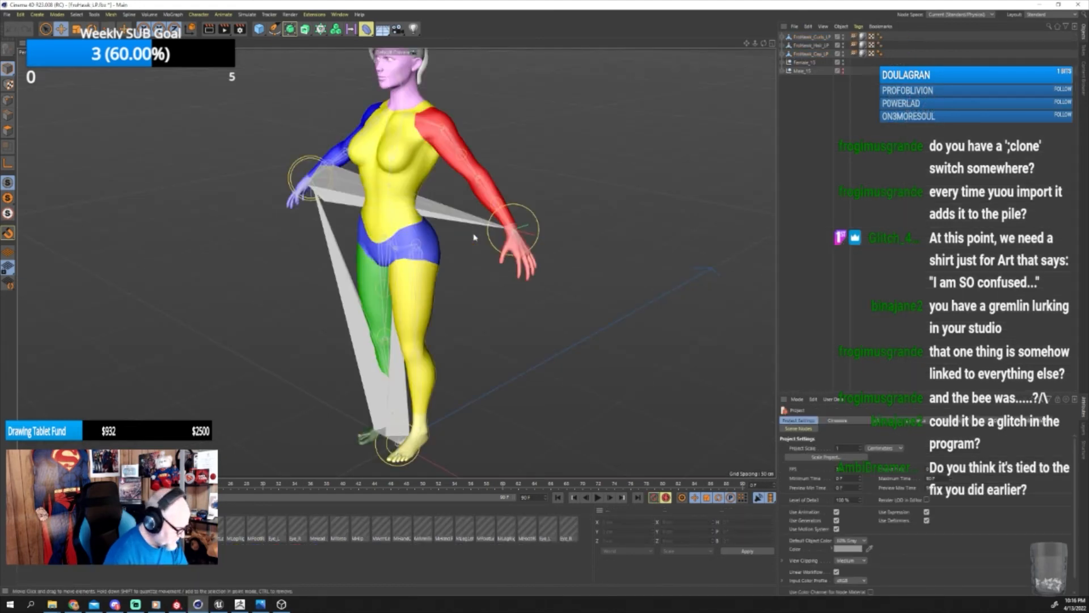
Check which models the imported FroHawk_LP file contains, and return to the Characters project.
scroll(469, 238, "up", 3)
scroll(468, 240, "down", 6)
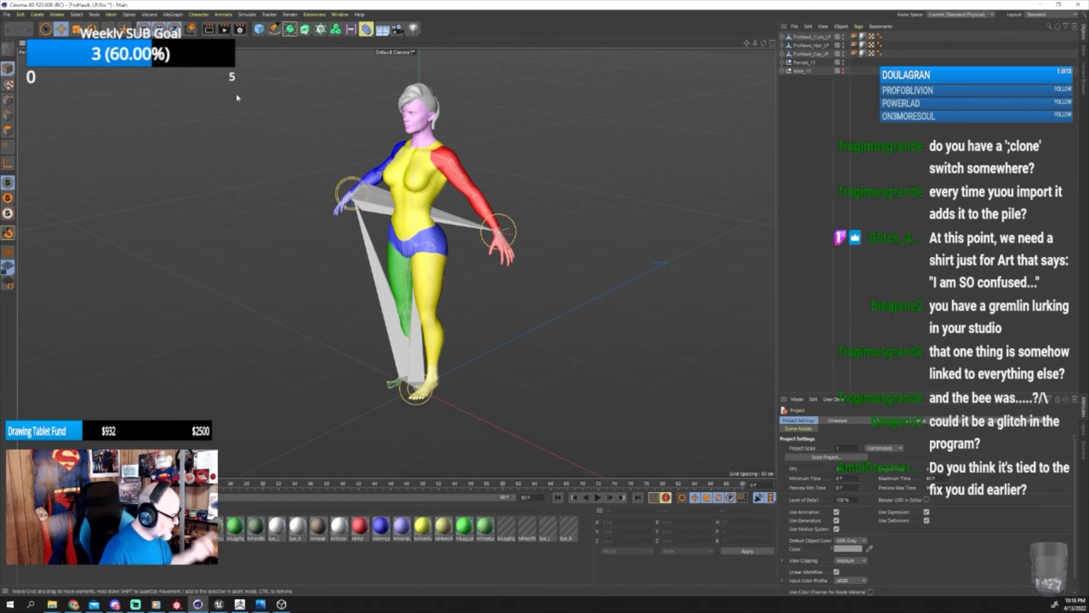
left_click(340, 14)
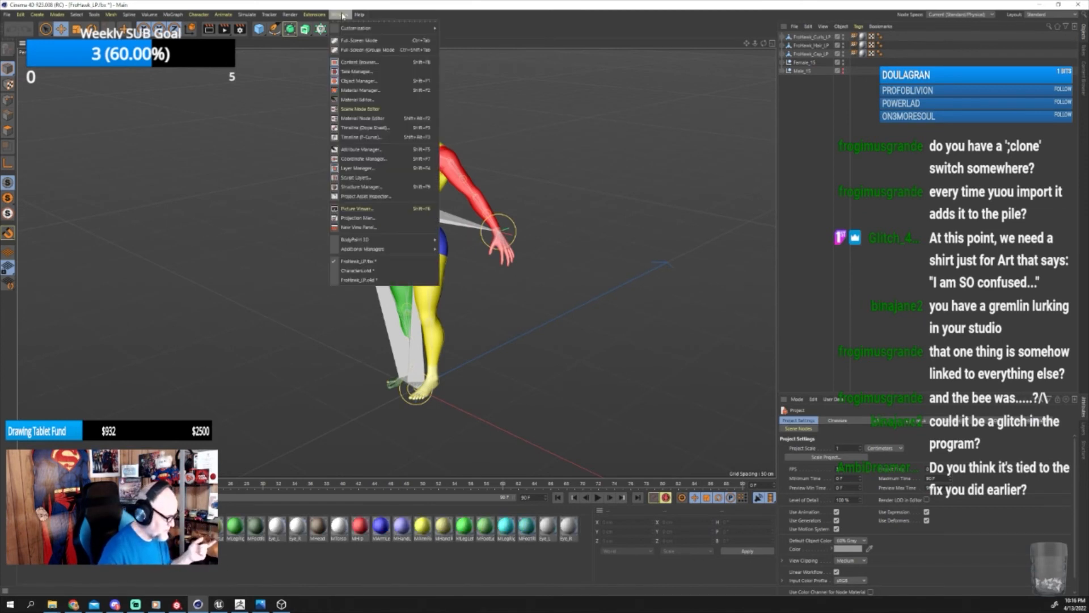
left_click(361, 271)
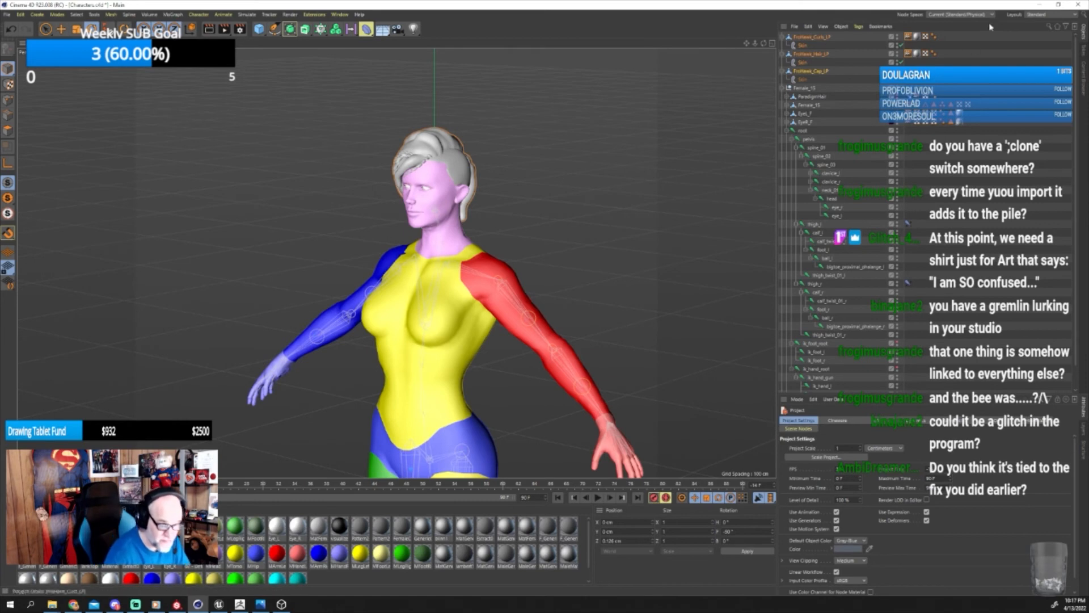
Minimize Cinema 4D R23 and launch the older Cinema 4D S22 version.
left_click(1040, 5)
left_click(11, 604)
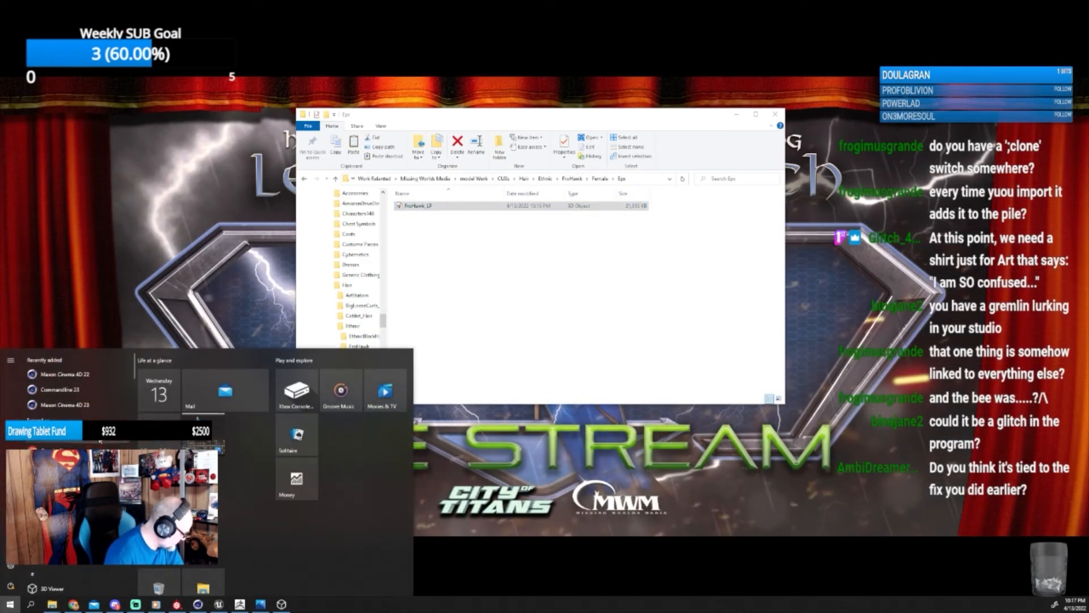
scroll(100, 441, "down", 5)
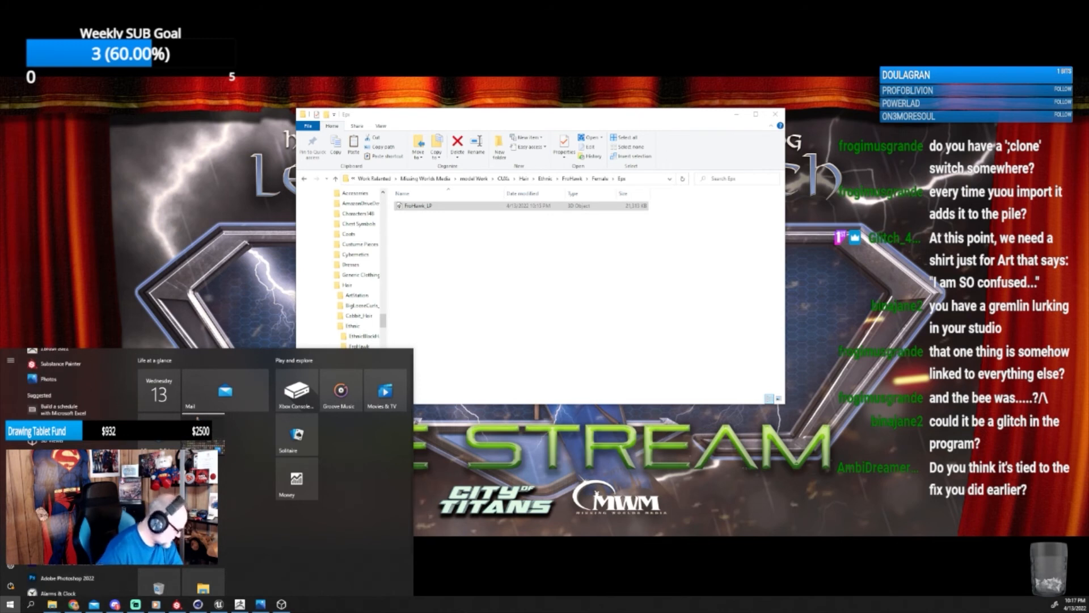
scroll(87, 441, "down", 10)
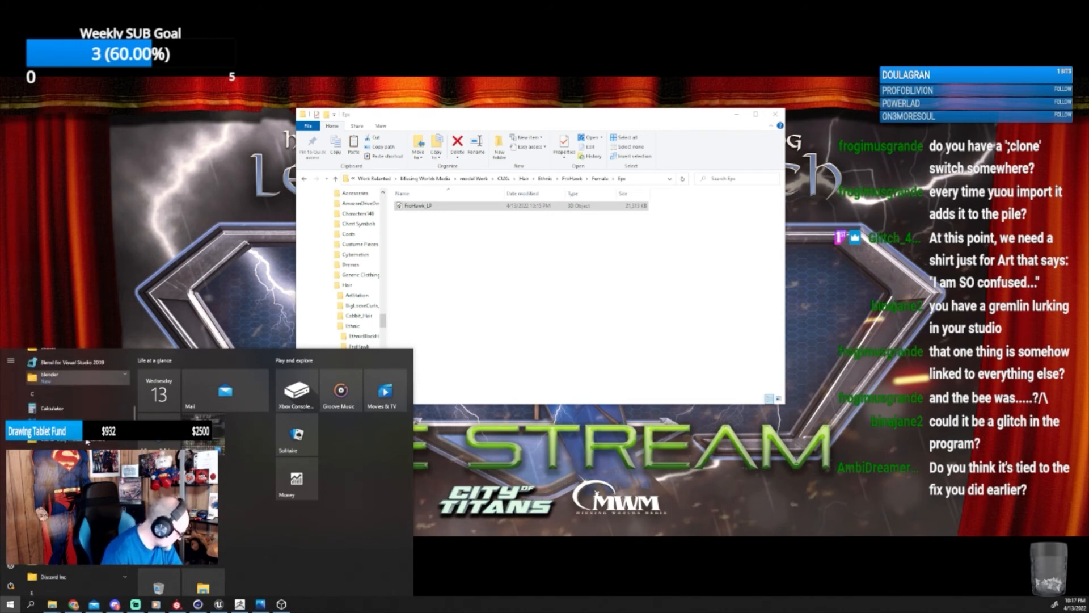
scroll(86, 442, "down", 10)
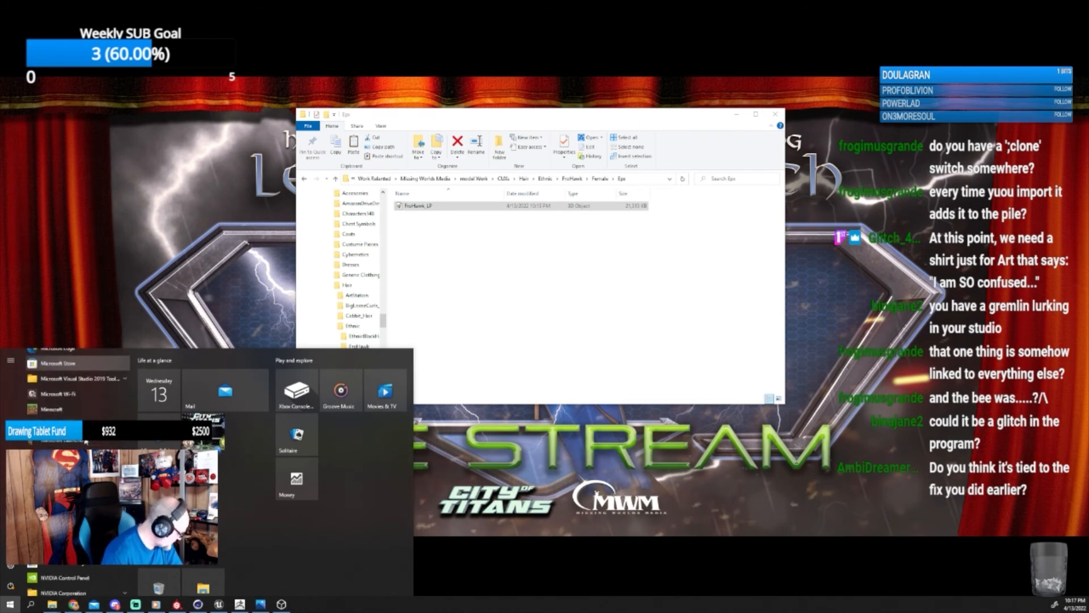
left_click(87, 442)
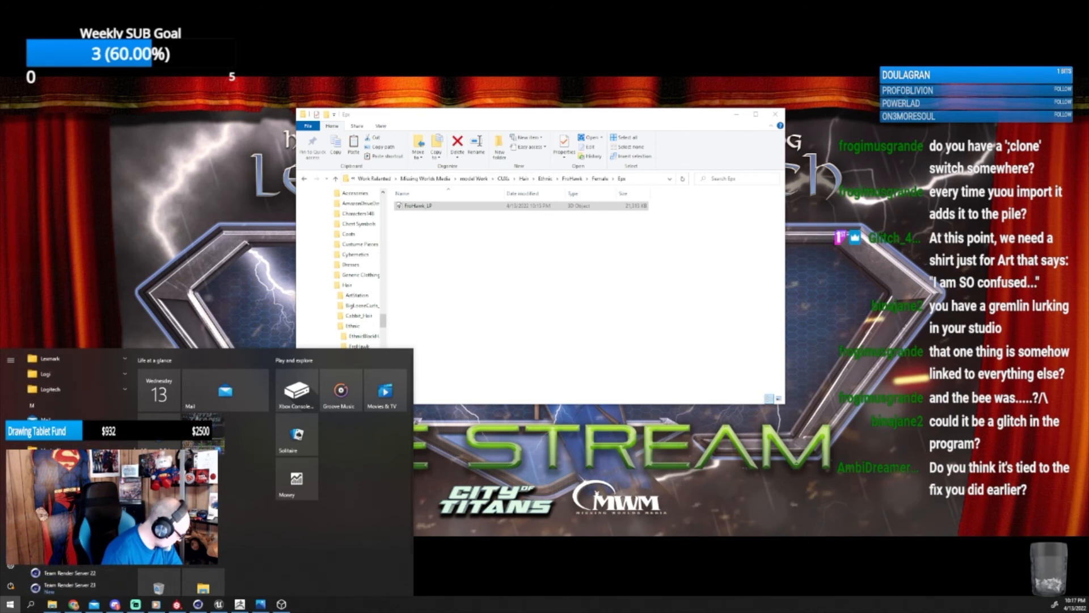
left_click(86, 481)
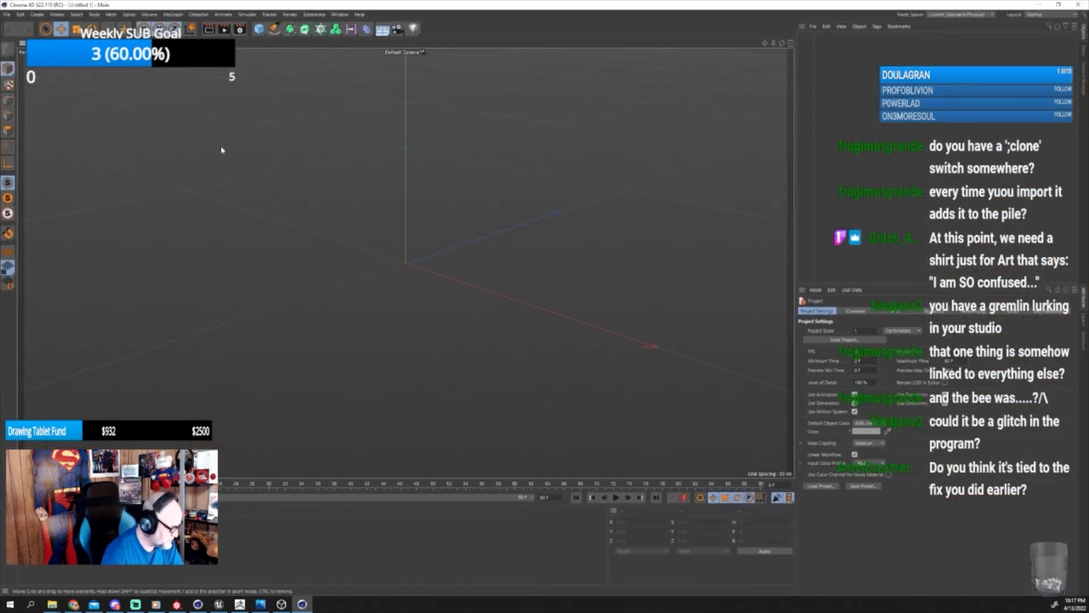
Open the bound FroHawk_LP FBX export in Cinema 4D S22 with the current import settings.
left_click(7, 15)
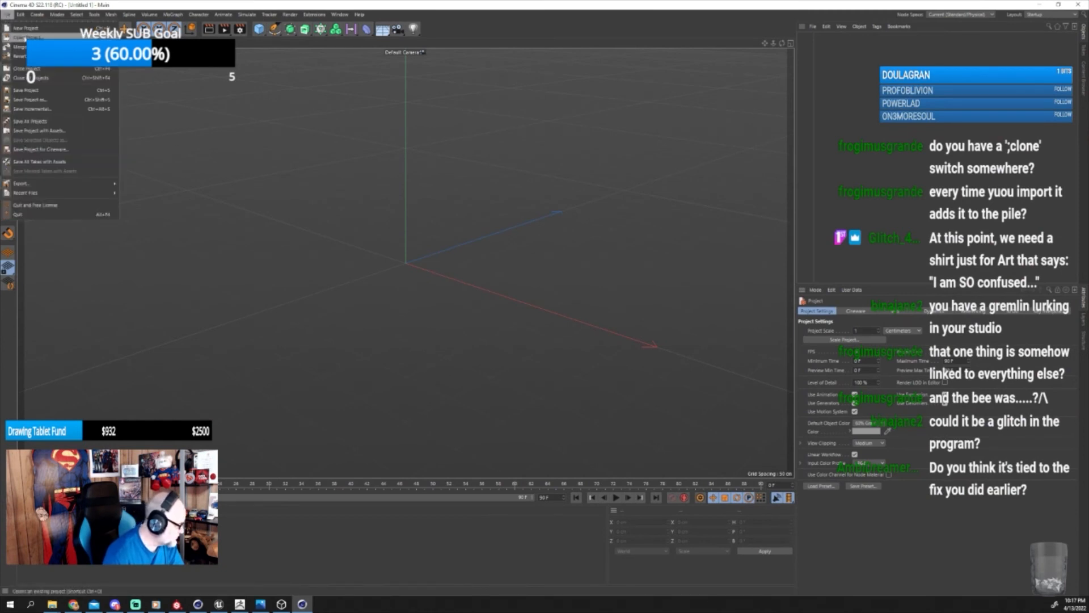
left_click(26, 37)
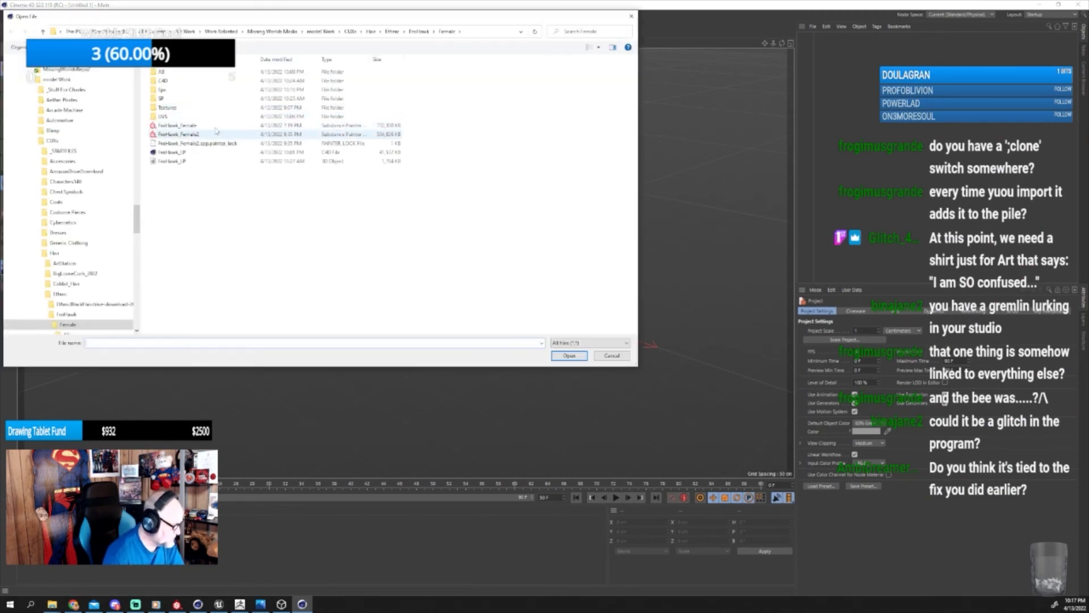
double_click(163, 89)
left_click(172, 72)
left_click(568, 355)
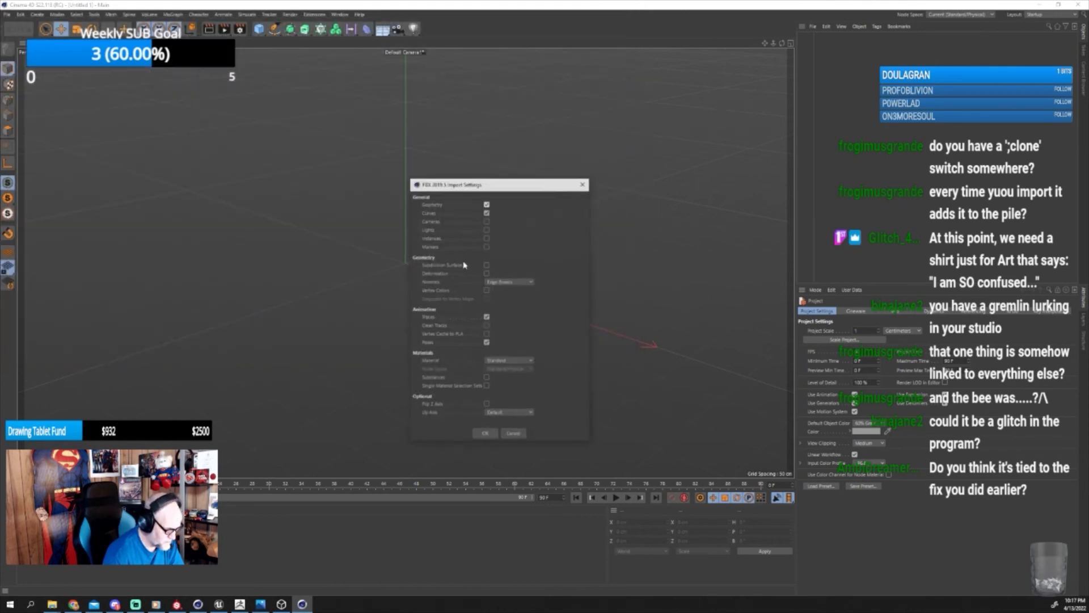
left_click(485, 434)
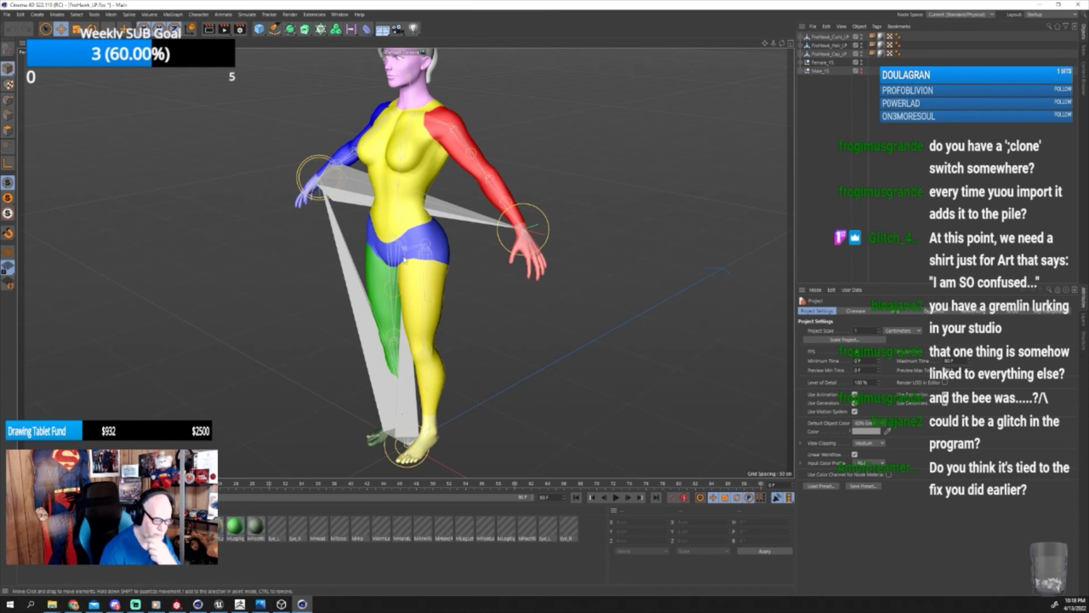
Close all projects in Cinema 4D S22 without saving the changes to FroHawk_LP.fbx.
left_click(10, 16)
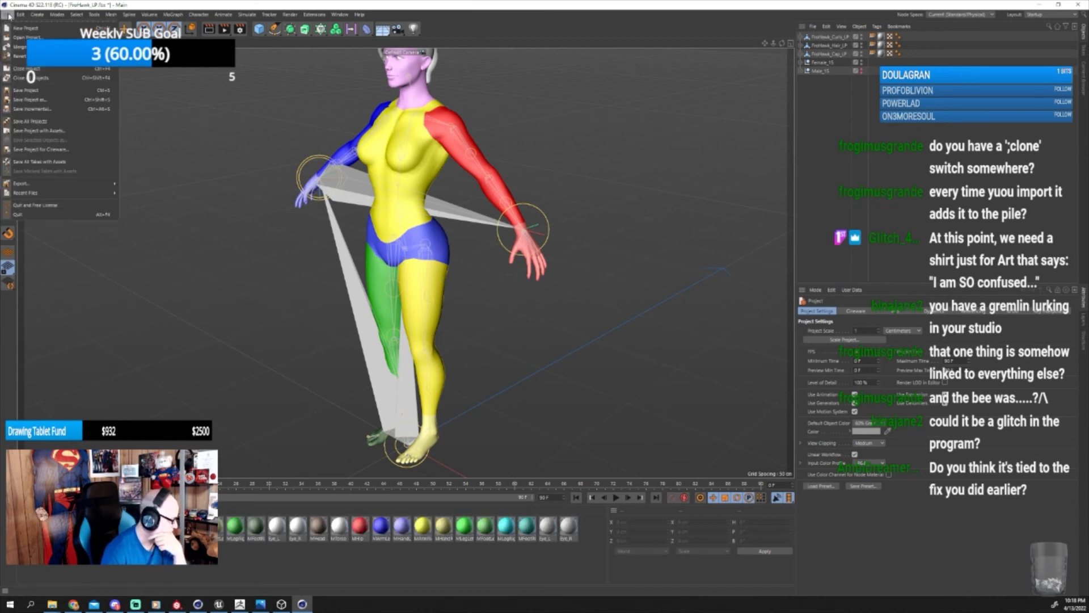
left_click(28, 80)
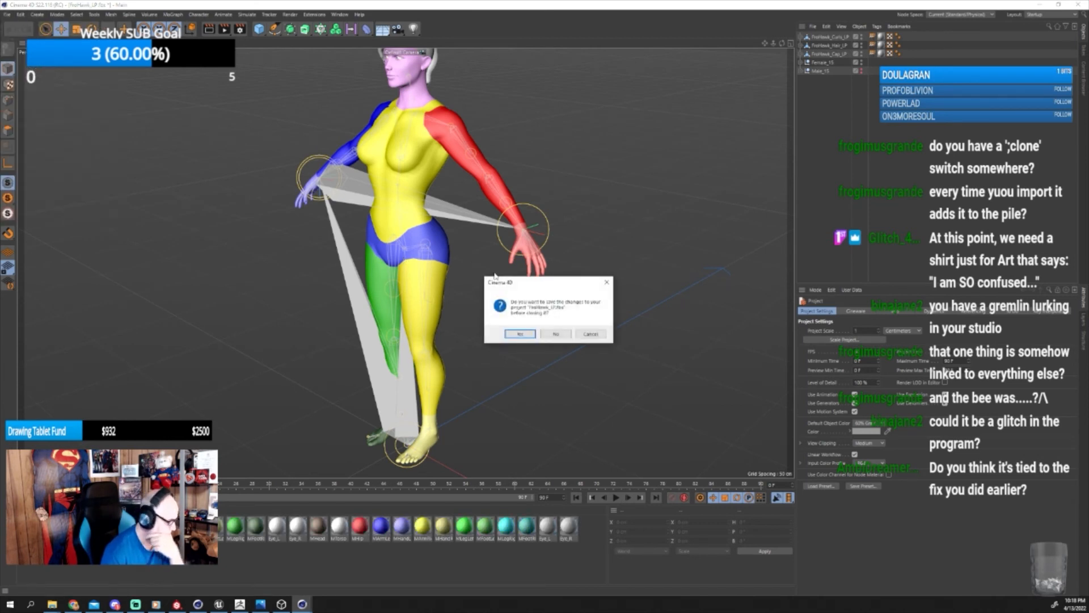
left_click(557, 334)
Open the FroHawk_LP model from Ethnic > FroHawk > Female > UVS with the current import settings.
left_click(8, 14)
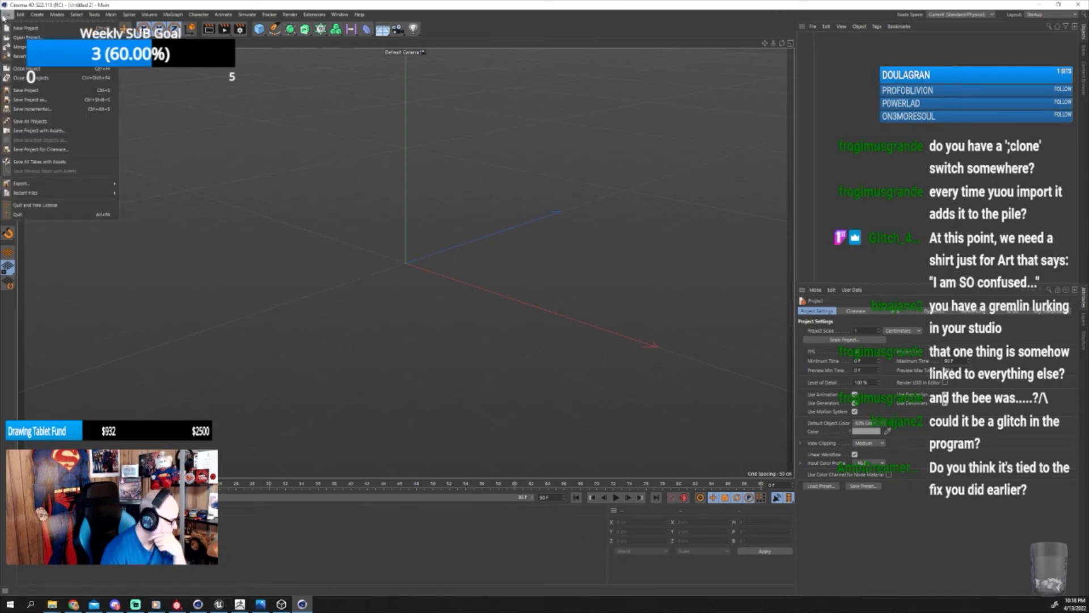
left_click(22, 38)
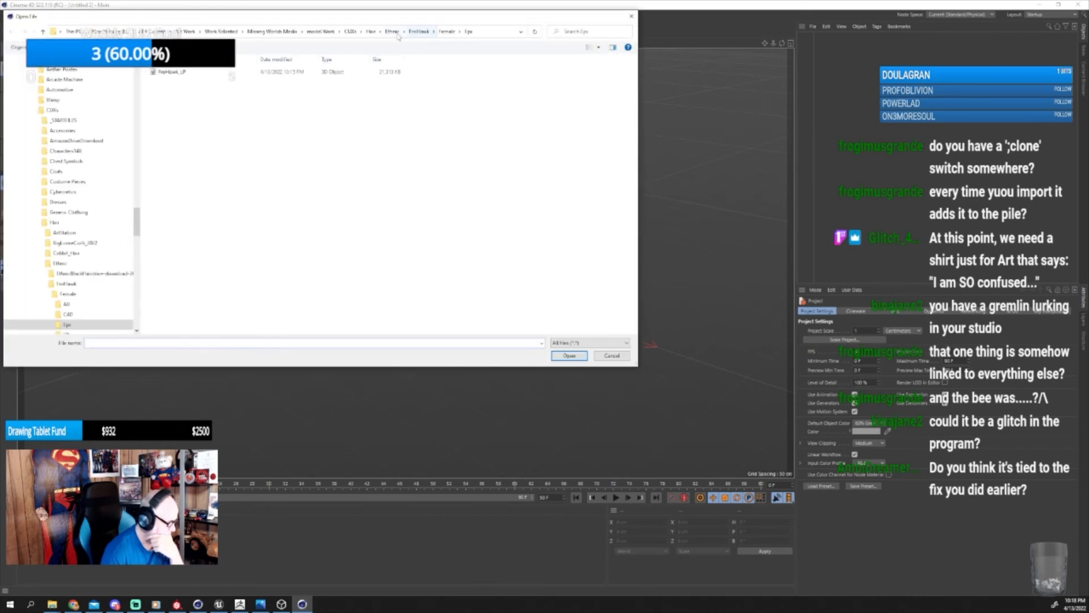
left_click(394, 31)
double_click(183, 82)
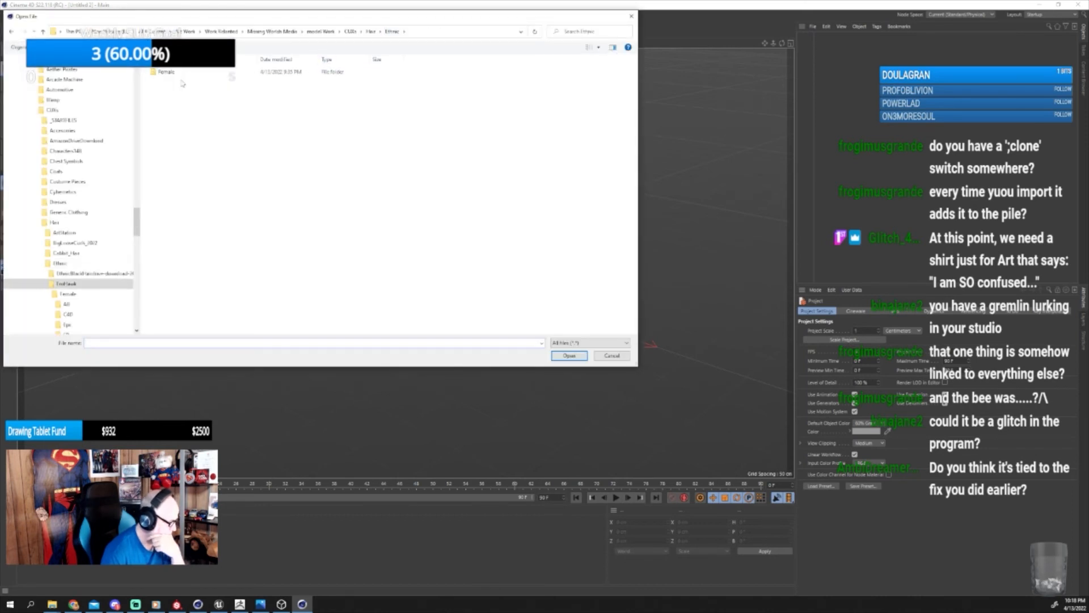
double_click(170, 72)
double_click(168, 116)
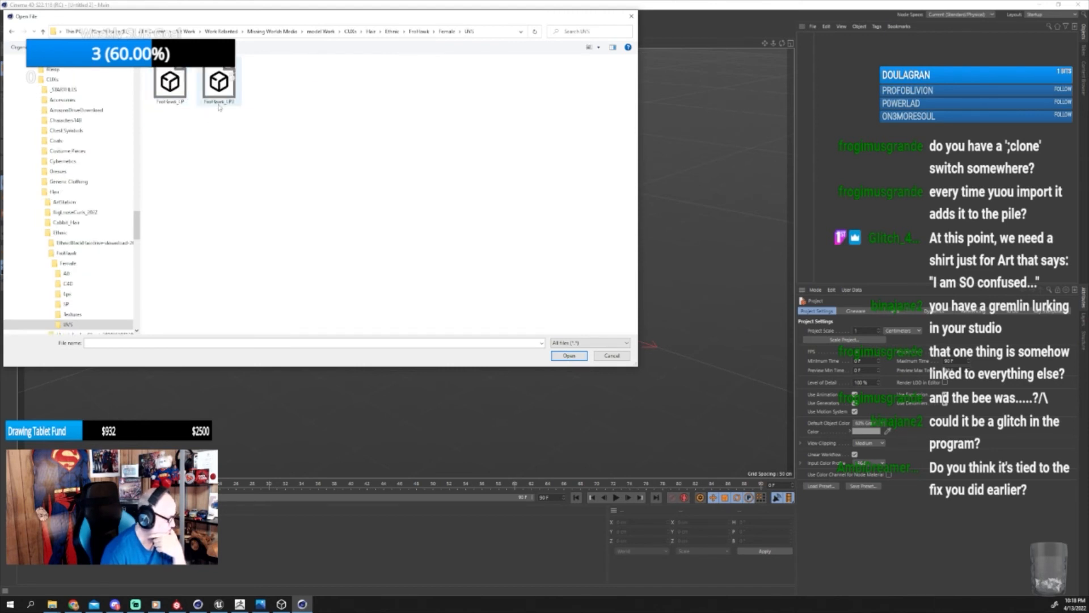
left_click(171, 82)
left_click(569, 355)
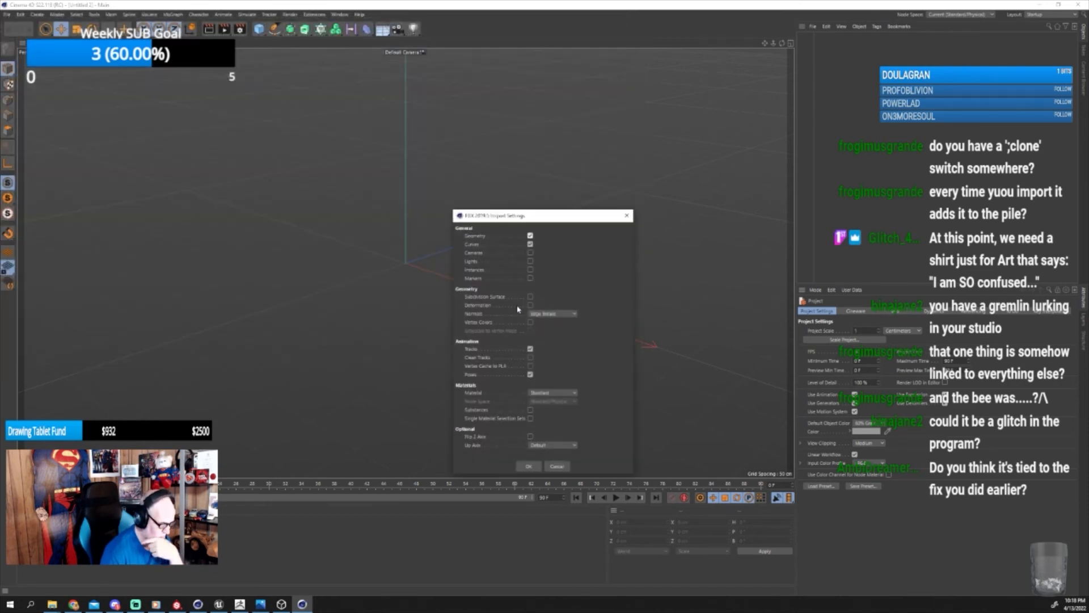
left_click(529, 466)
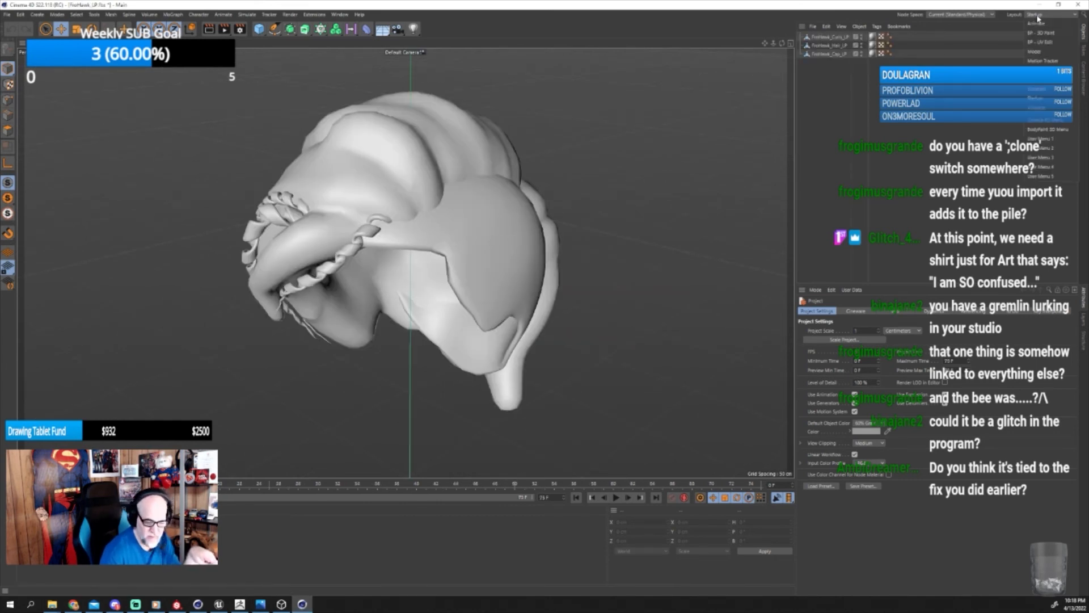
View the UVs of the three FroHawk hair objects in the BP - UV Edit layout, and quit Cinema 4D S22.
left_click(1040, 4)
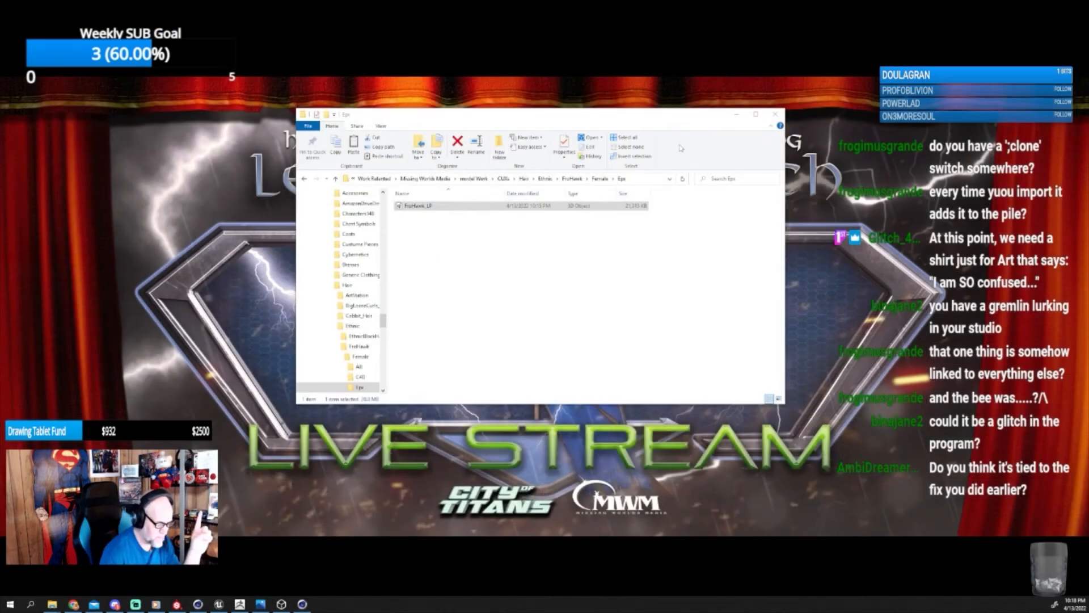
left_click_drag(1088, 61, 406, 100)
double_click(402, 95)
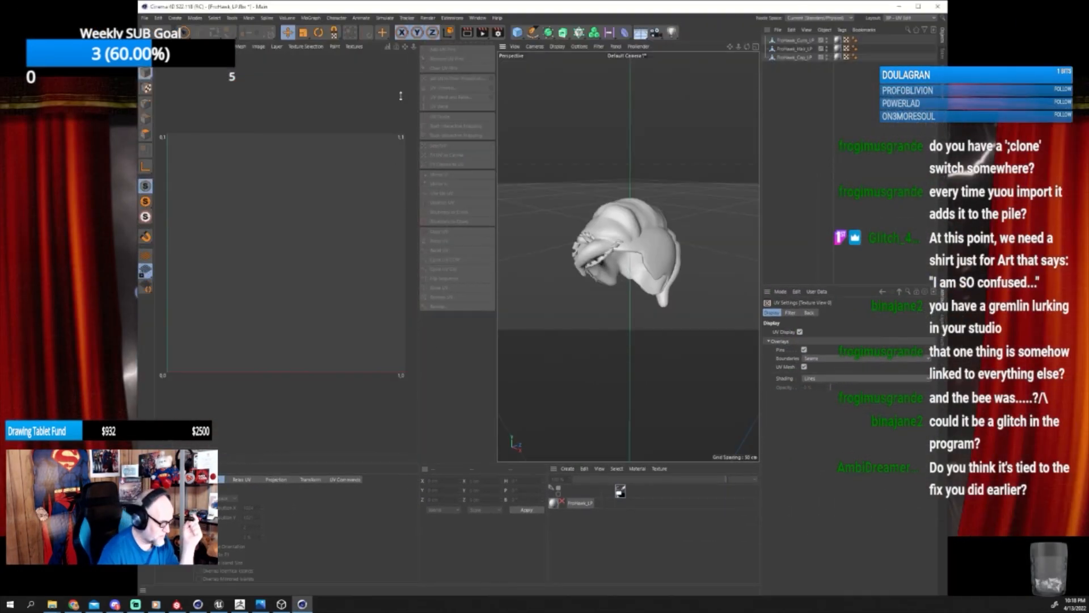
left_click(786, 40)
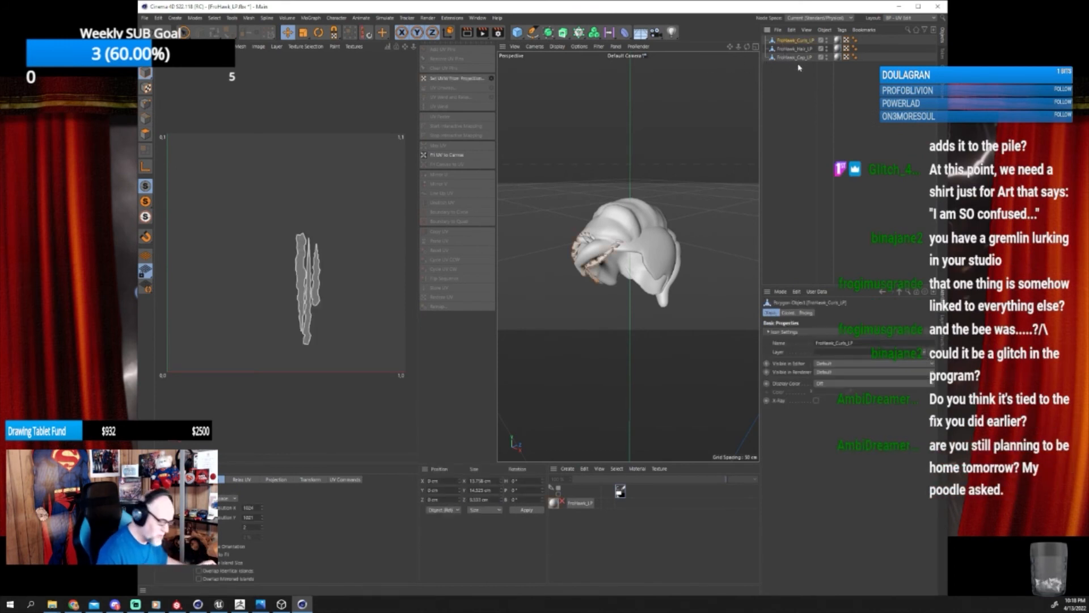
left_click(796, 58, "shift")
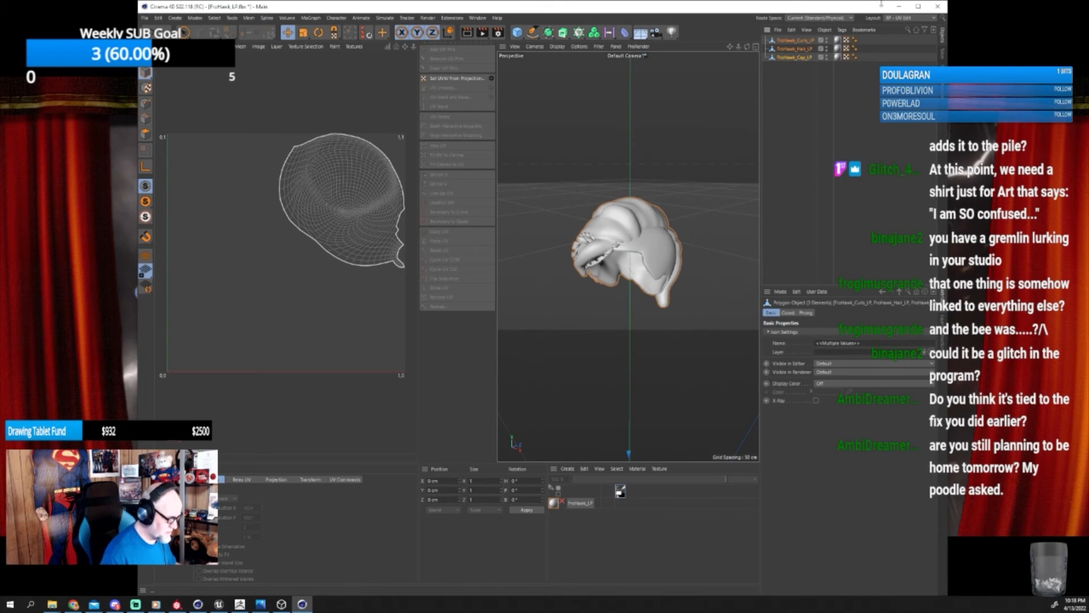
left_click(931, 7)
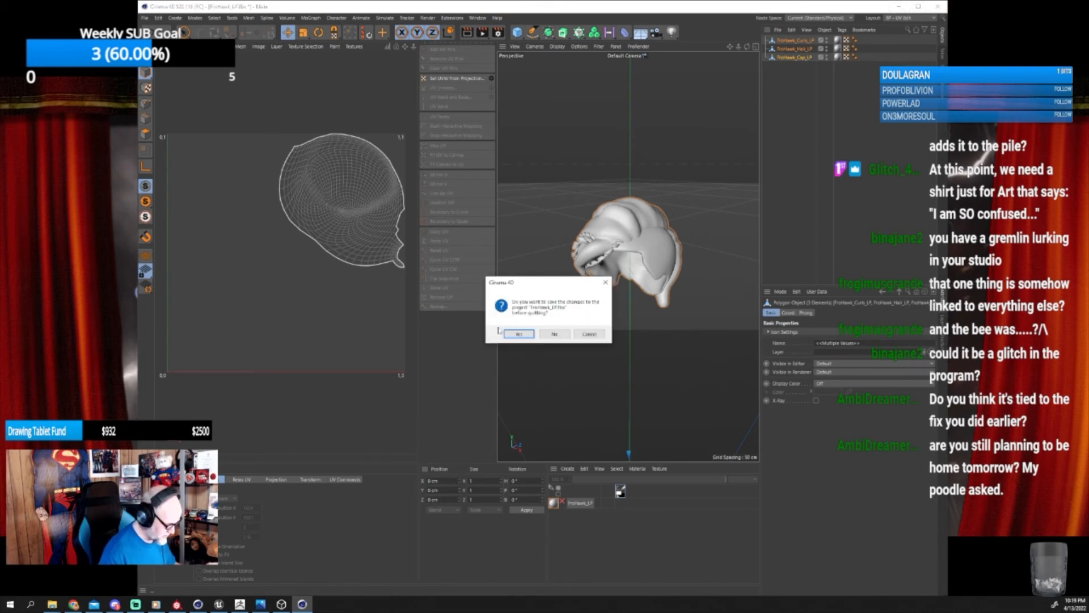
left_click(520, 333)
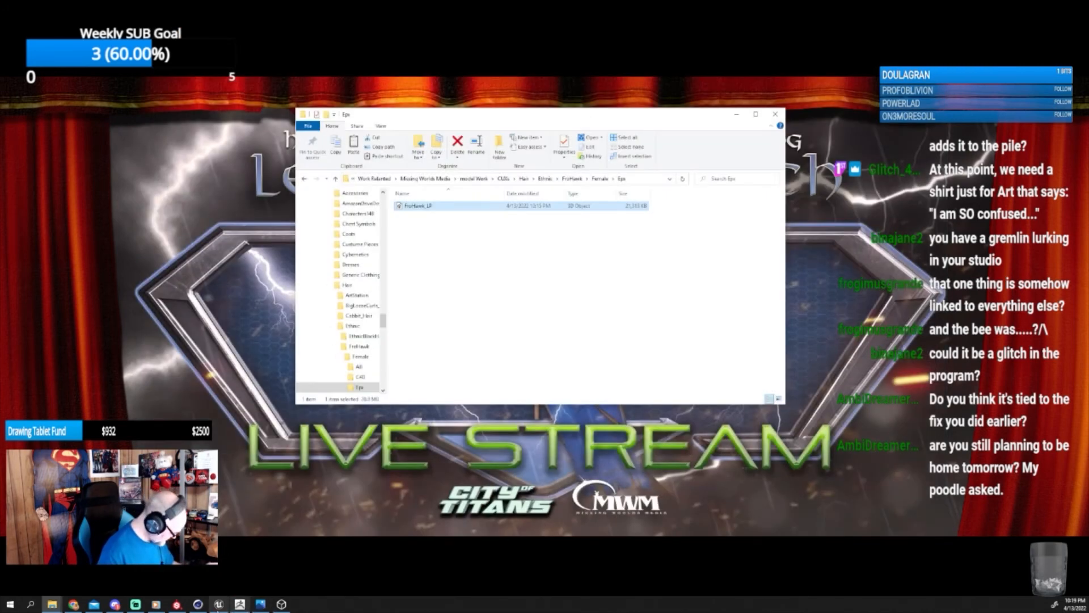
Switch to the other Cinema 4D window and close all its projects without saving the changes to FroHawk_LP.fbx.
left_click(198, 604)
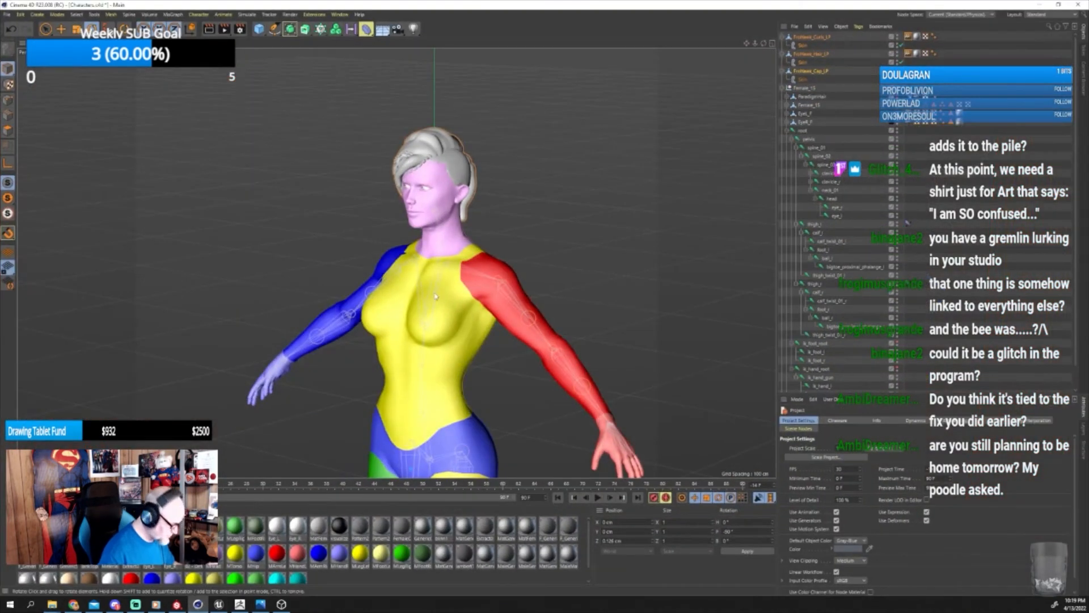
left_click(7, 15)
left_click(26, 68)
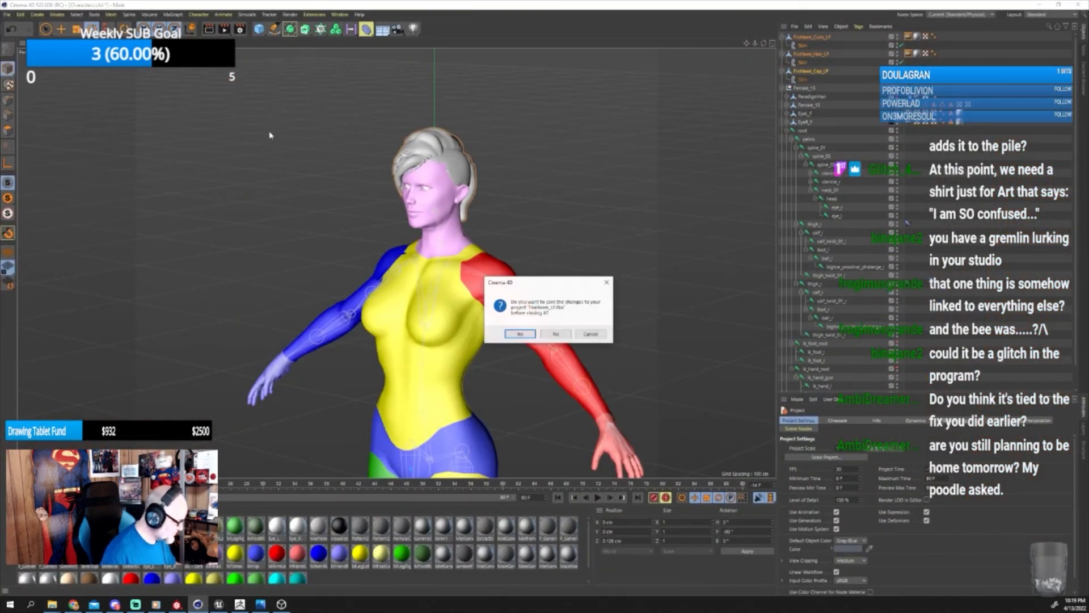
left_click(556, 333)
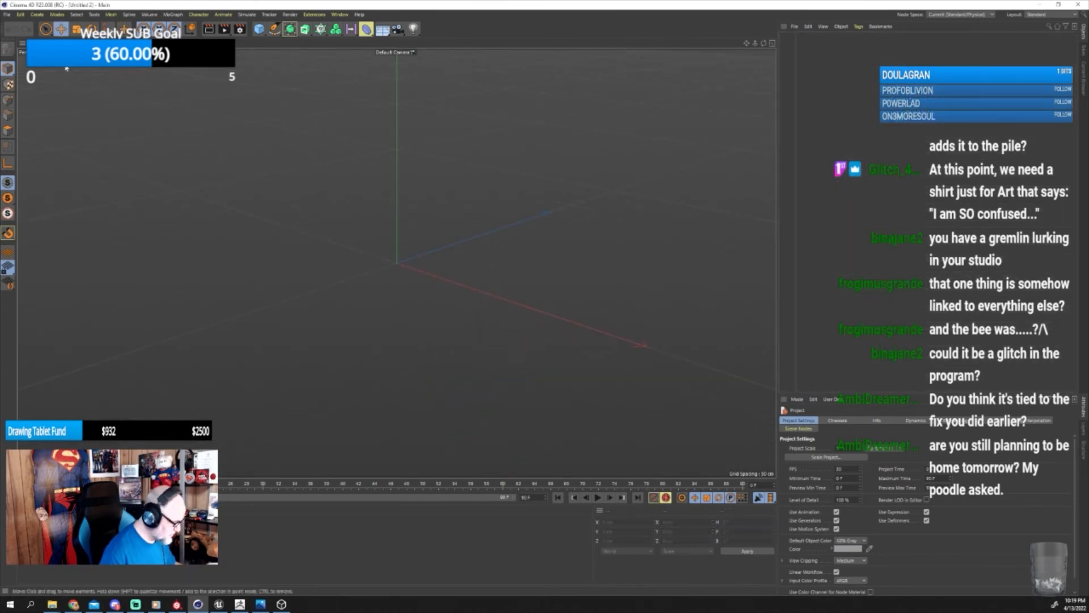
Open the FroHawk_LP model from the FroHawk > Female > UVS folder with the current import settings.
left_click(8, 14)
left_click(34, 39)
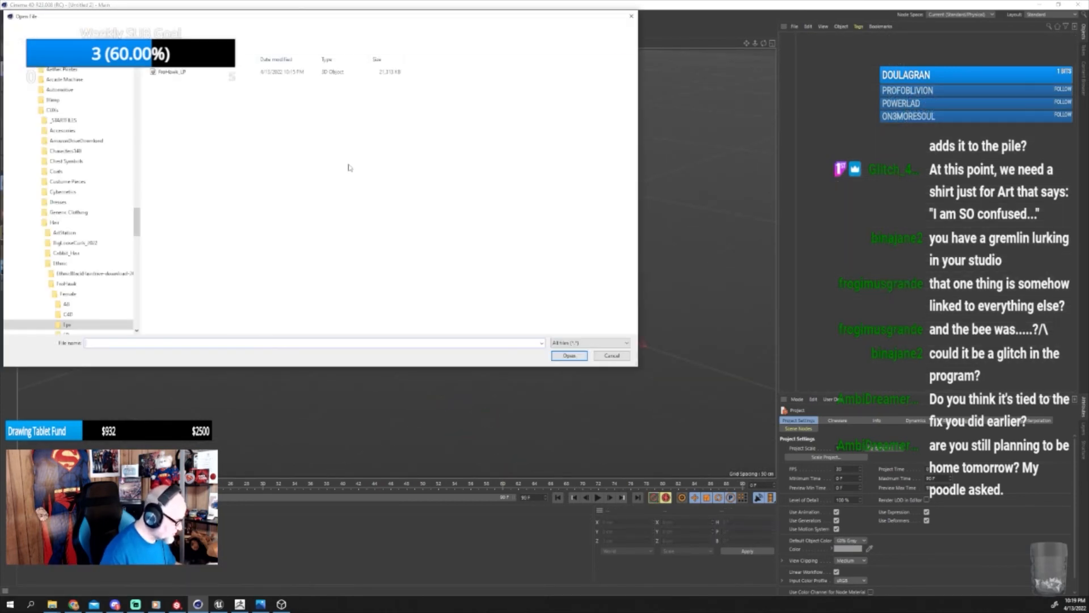
left_click(198, 72)
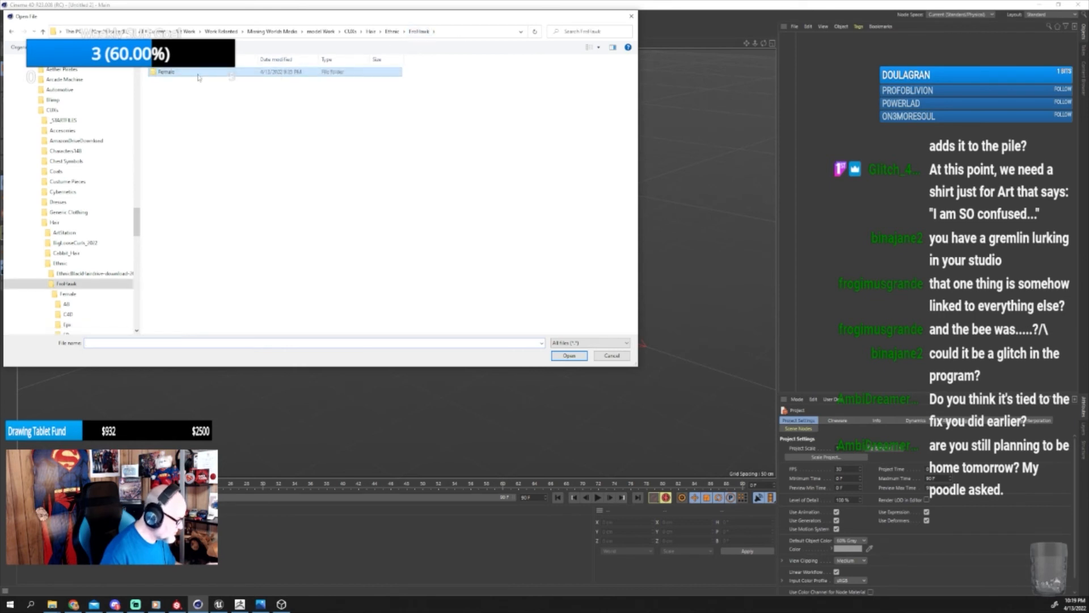
double_click(198, 74)
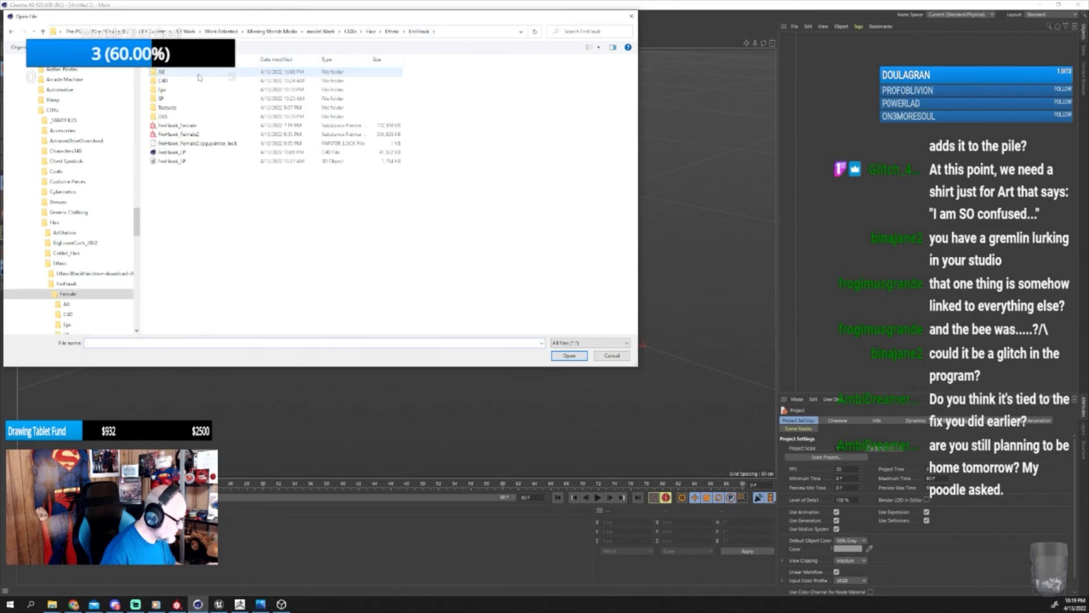
double_click(164, 116)
left_click(170, 84)
left_click(569, 356)
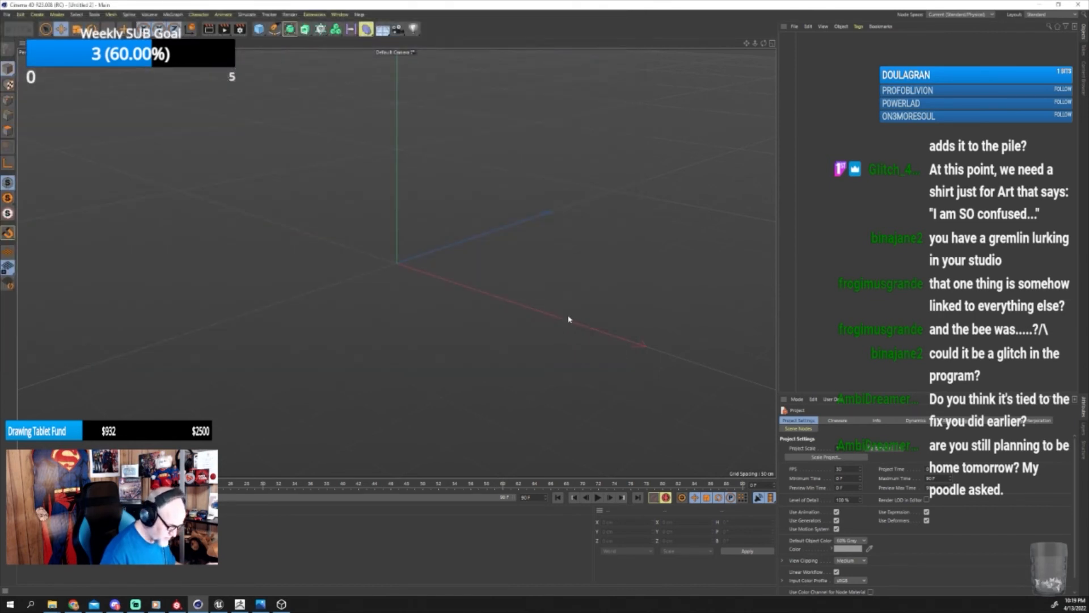
left_click(558, 442)
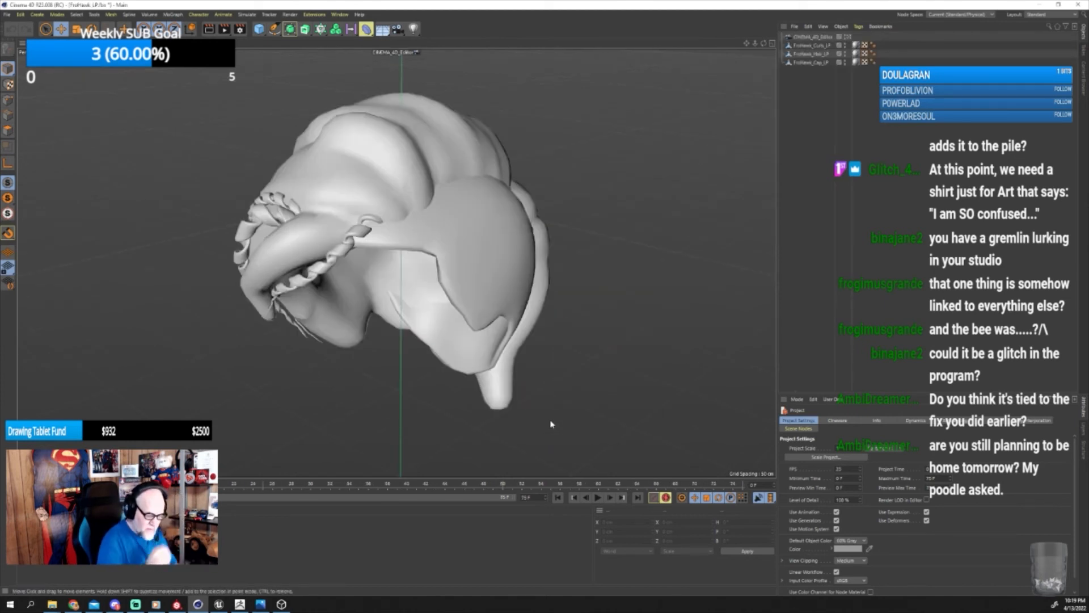
Delete the imported CINEMA_4D_Editor camera and frame the whole hair model in the view.
left_click(813, 37)
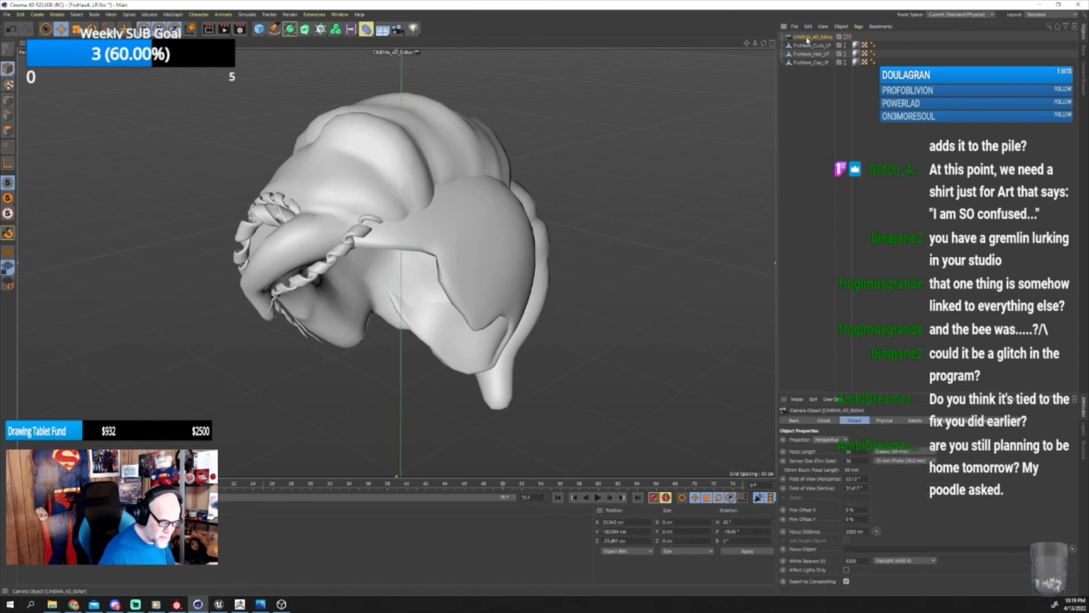
key("Delete")
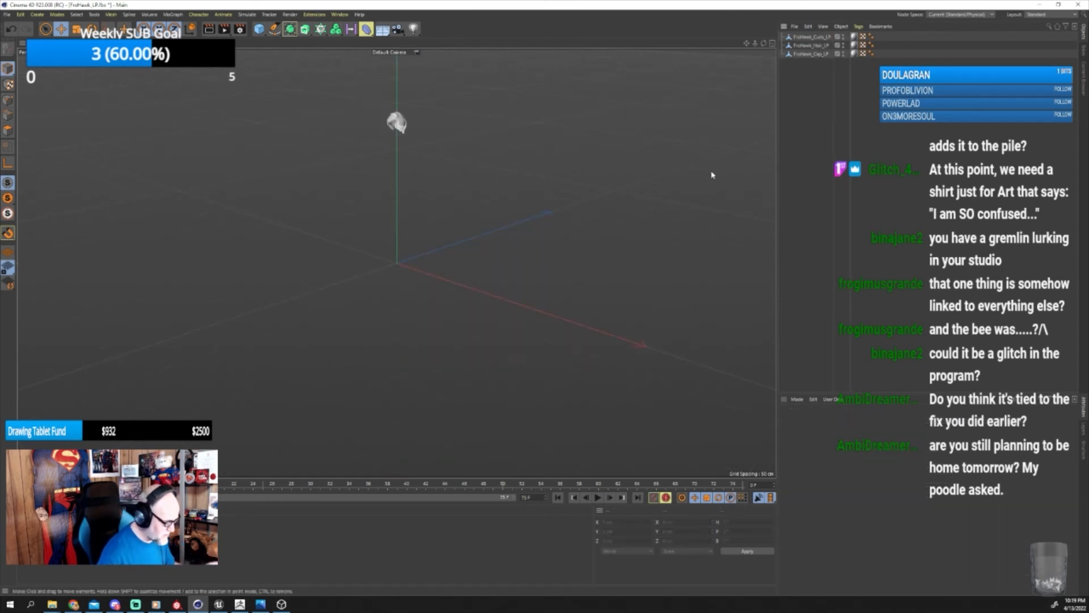
scroll(409, 136, "up", 10)
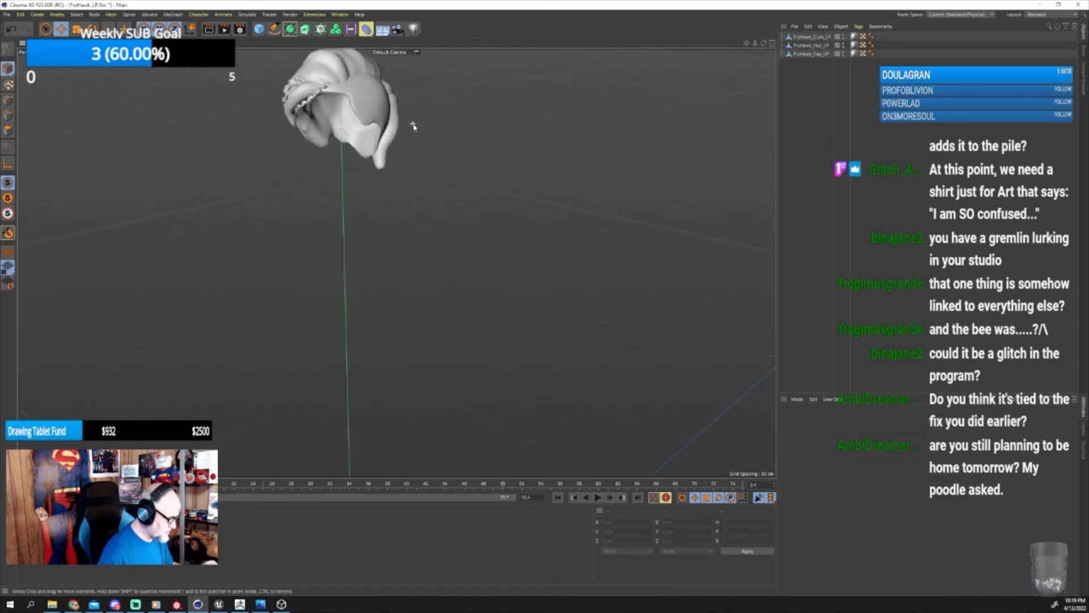
key("h")
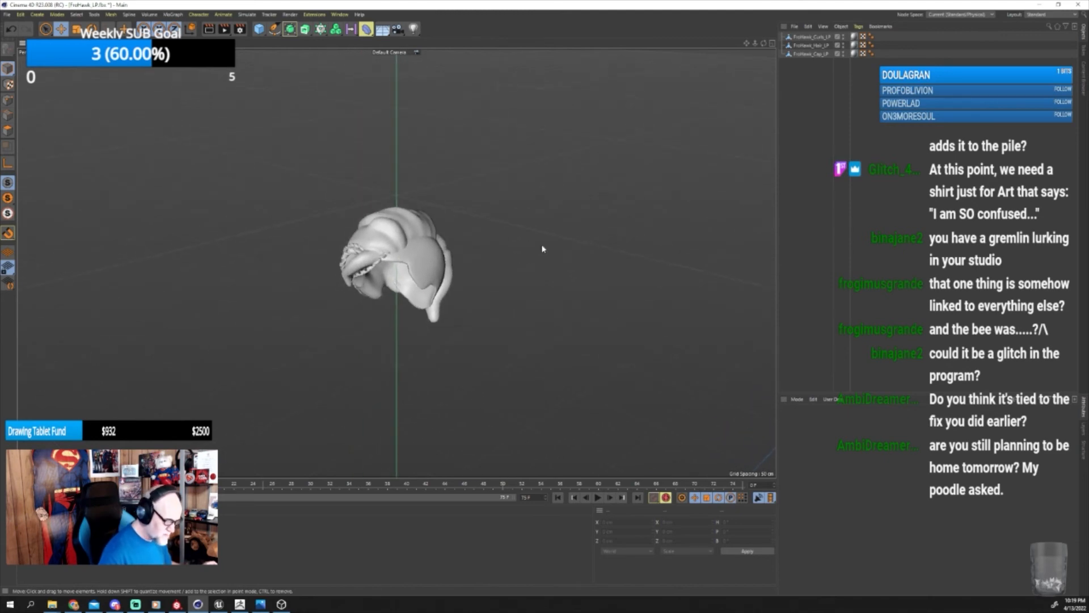
View the UVs of the three FroHawk hair objects together in the BP - UV Edit layout.
left_click(1046, 15)
left_click(1042, 44)
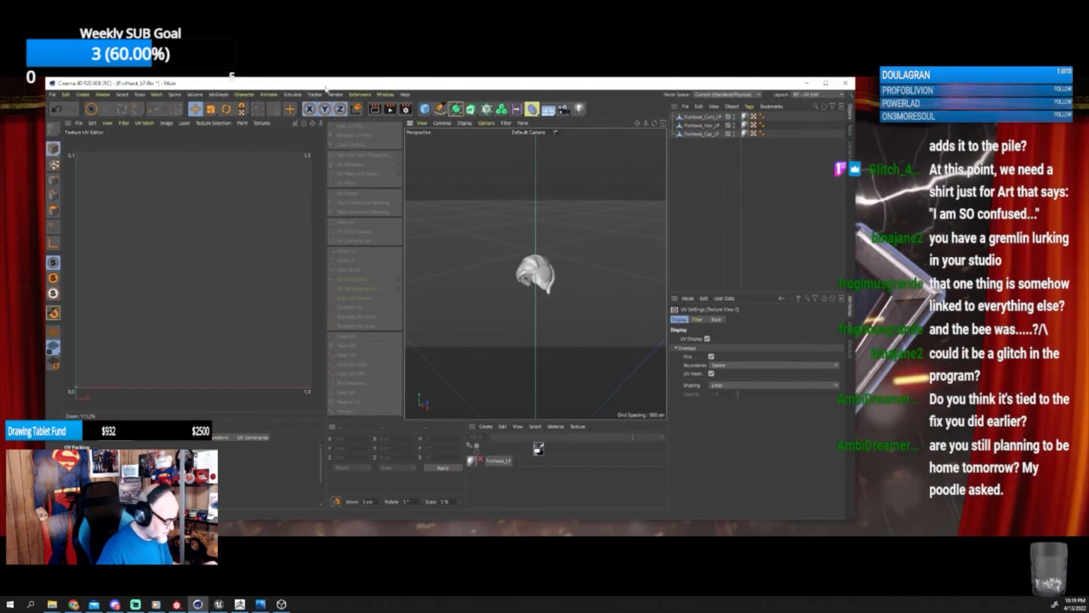
double_click(400, 85)
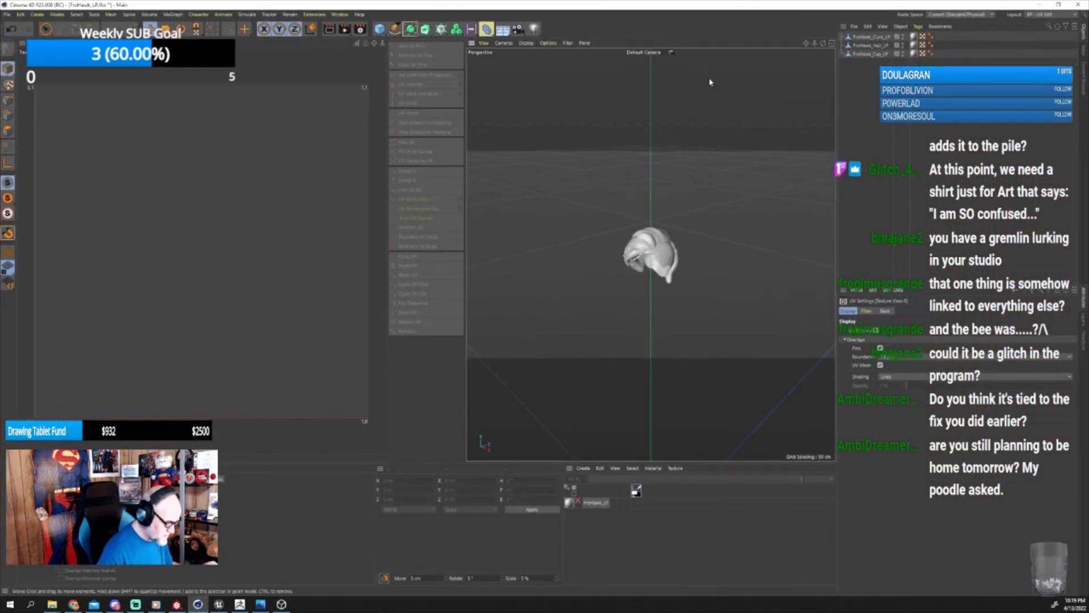
left_click(859, 37)
left_click(865, 53)
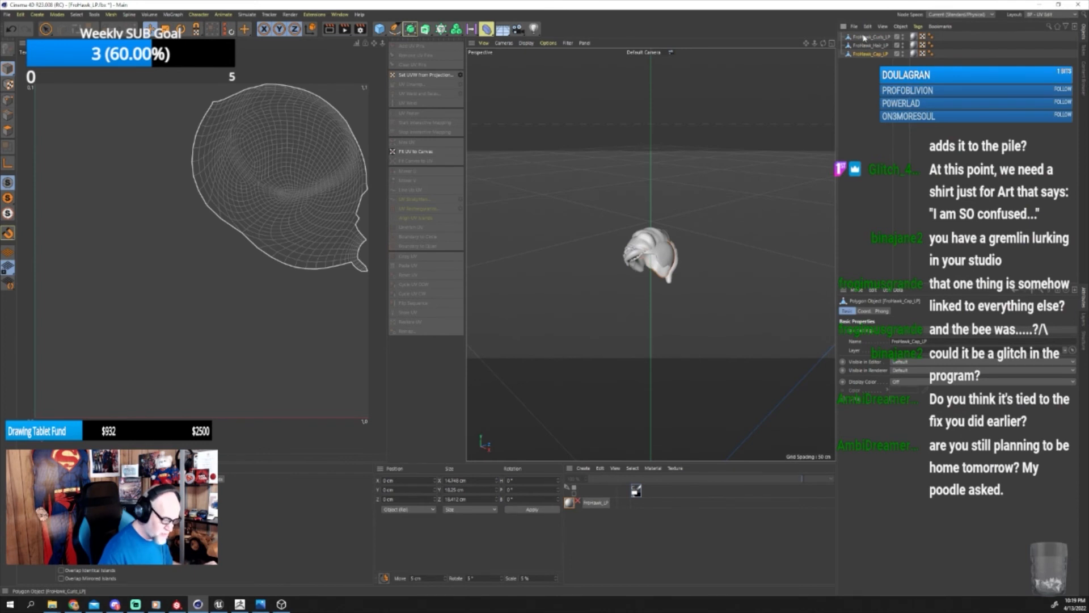
left_click(863, 38, "shift")
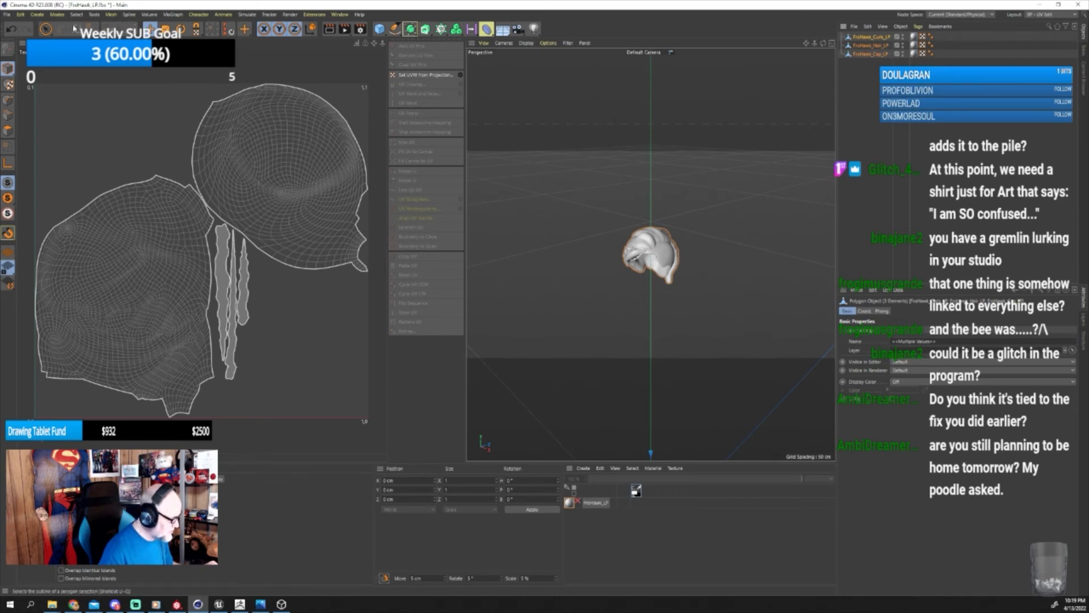
Merge the Characters C4D file from the CUUs characters folder into the hair project.
left_click(9, 17)
left_click(22, 47)
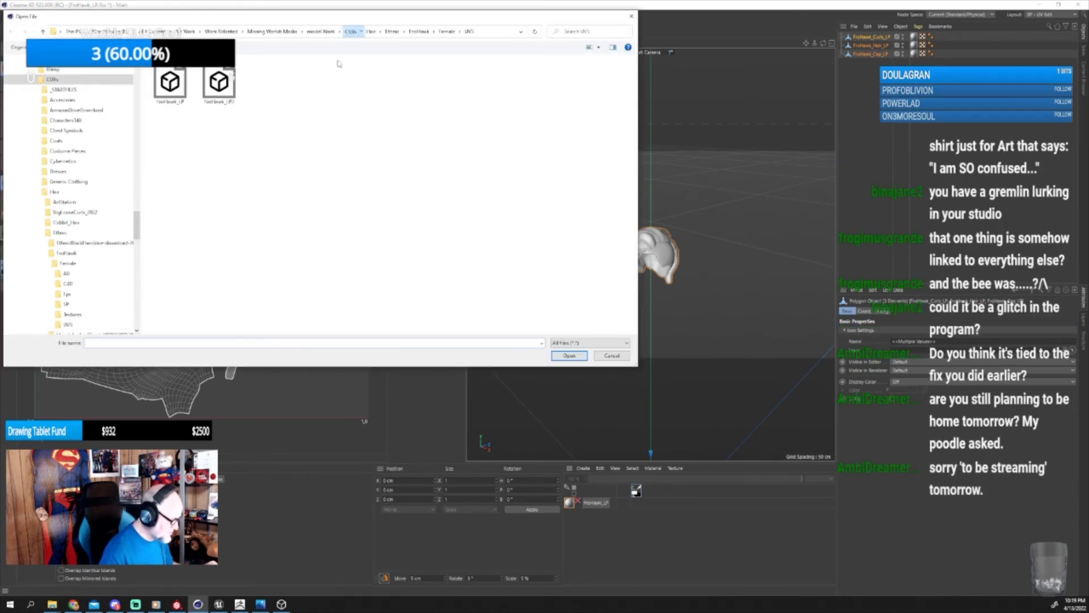
double_click(316, 79)
left_click(170, 124)
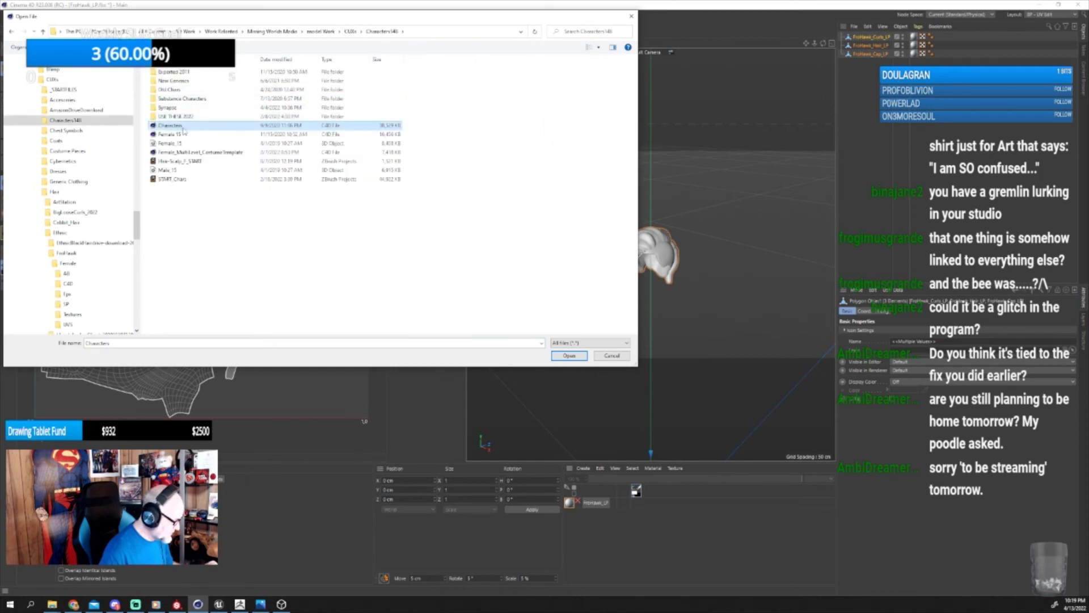
left_click(563, 356)
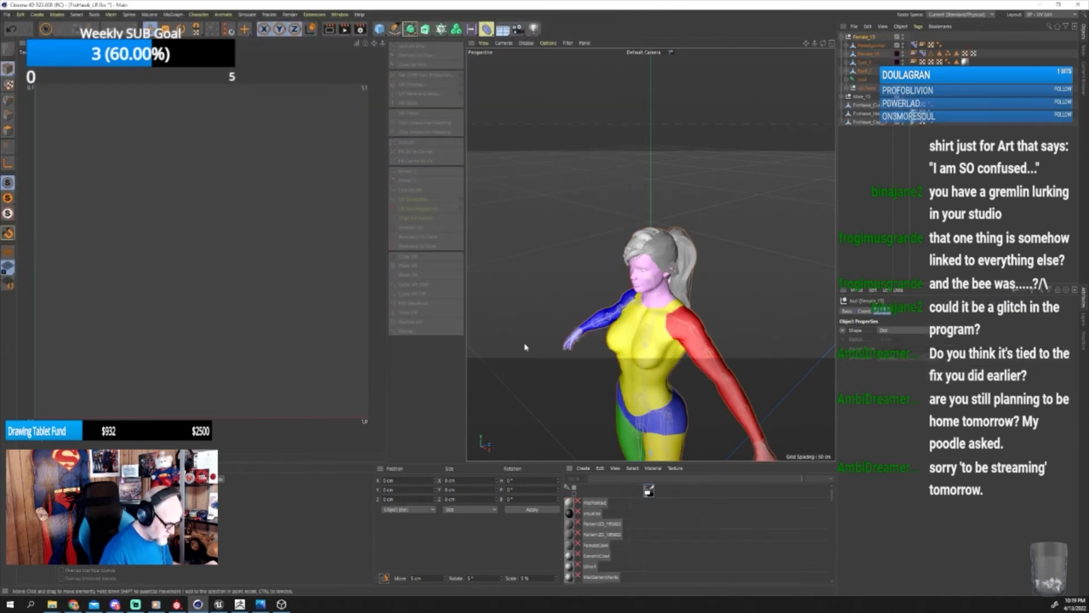
In the Standard layout, hide the female character's ponytail hair and move the three FroHawk objects to the top of the object hierarchy.
left_click_drag(667, 275, 713, 265, "alt")
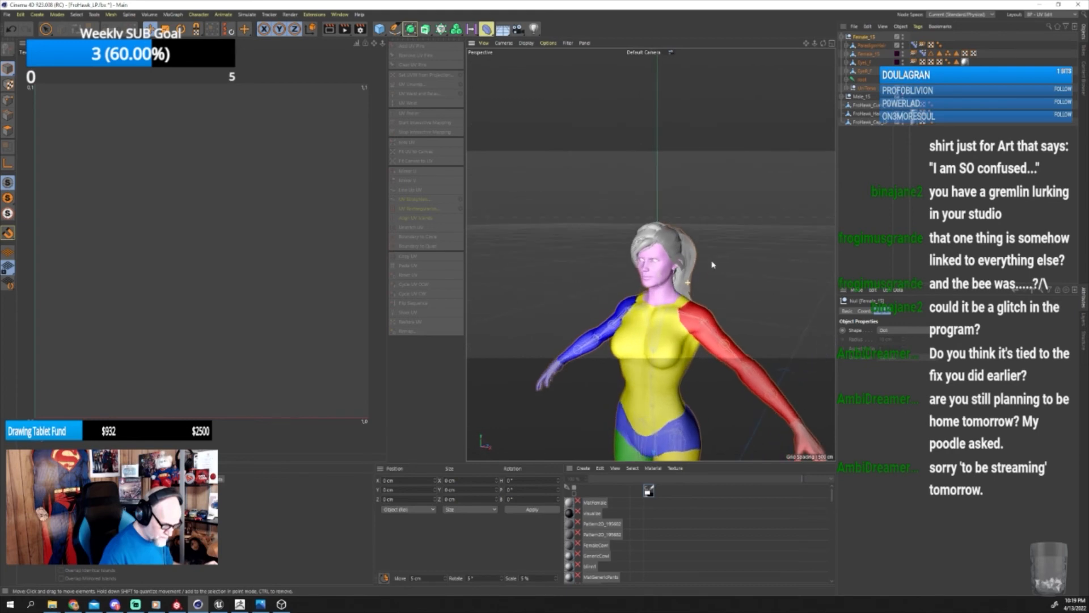
left_click(1049, 14)
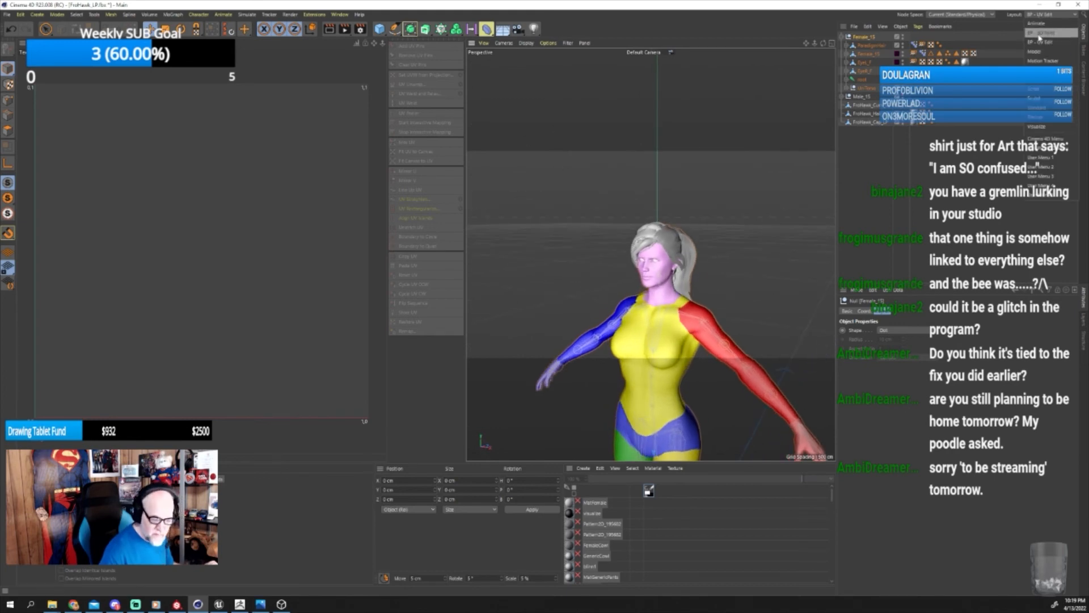
left_click(1042, 108)
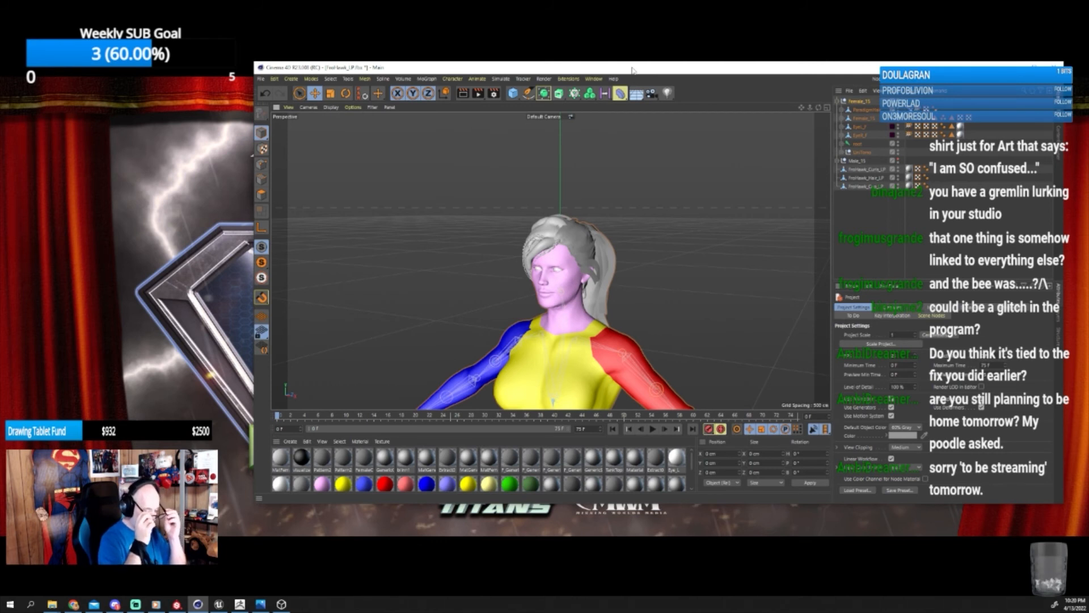
double_click(750, 69)
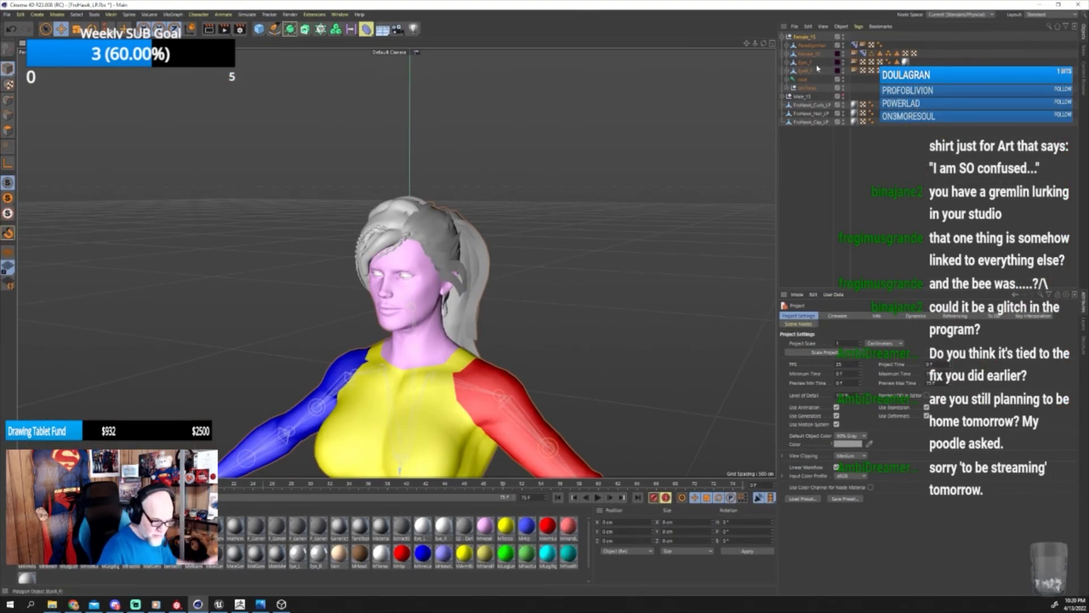
left_click(843, 46)
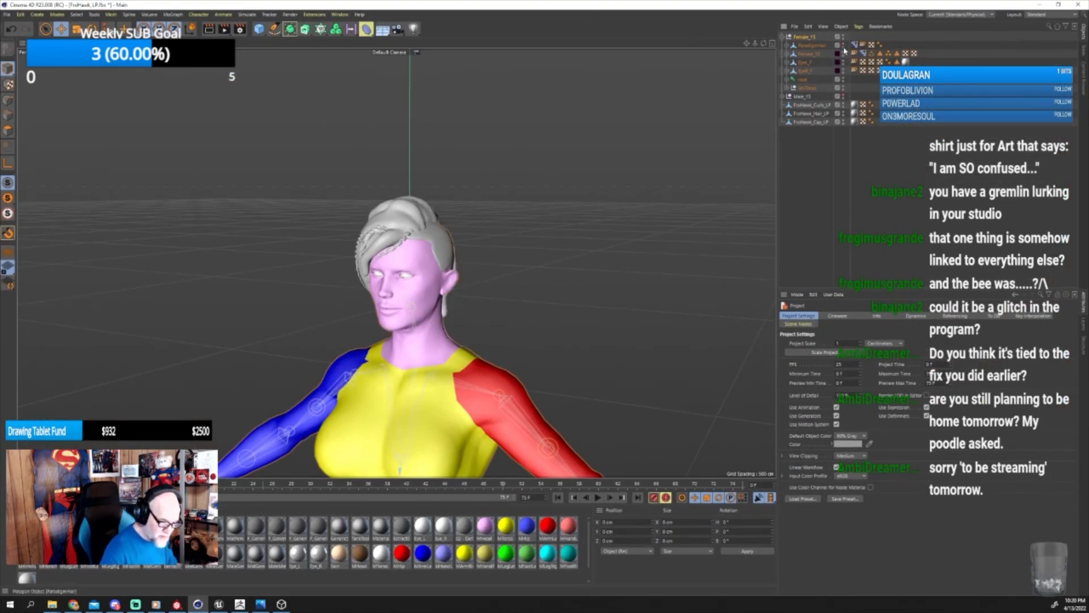
left_click_drag(800, 139, 793, 33)
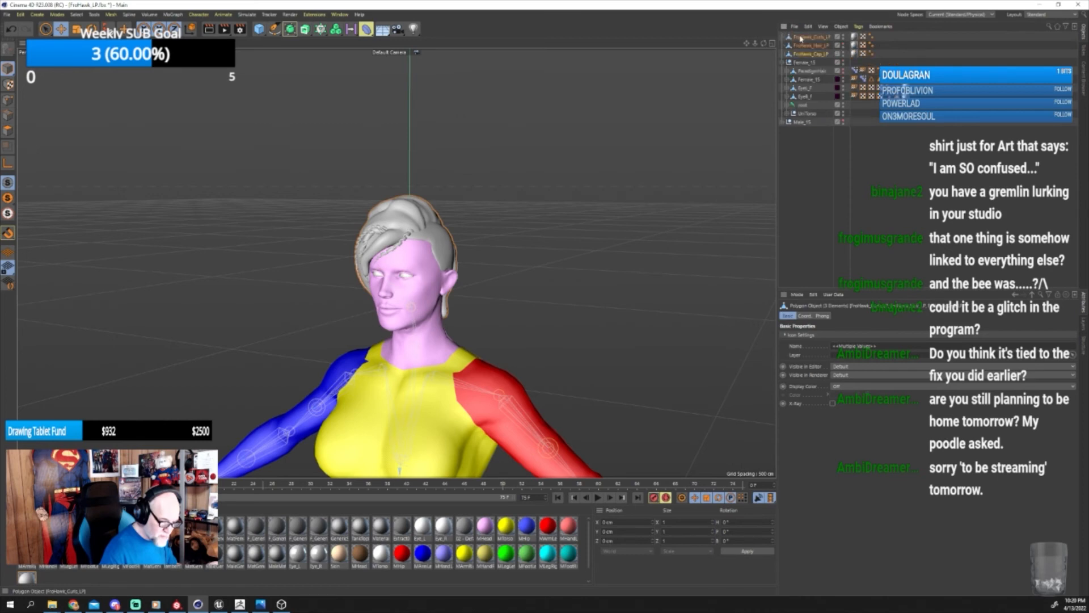
Shift the FroHawk_Cap_LP object about 0.23 cm toward the back of the head along Z.
left_click_drag(661, 174, 483, 209, "alt")
middle_click_drag(483, 209, 569, 204, "alt")
left_click_drag(569, 205, 555, 212, "alt")
left_click(458, 253)
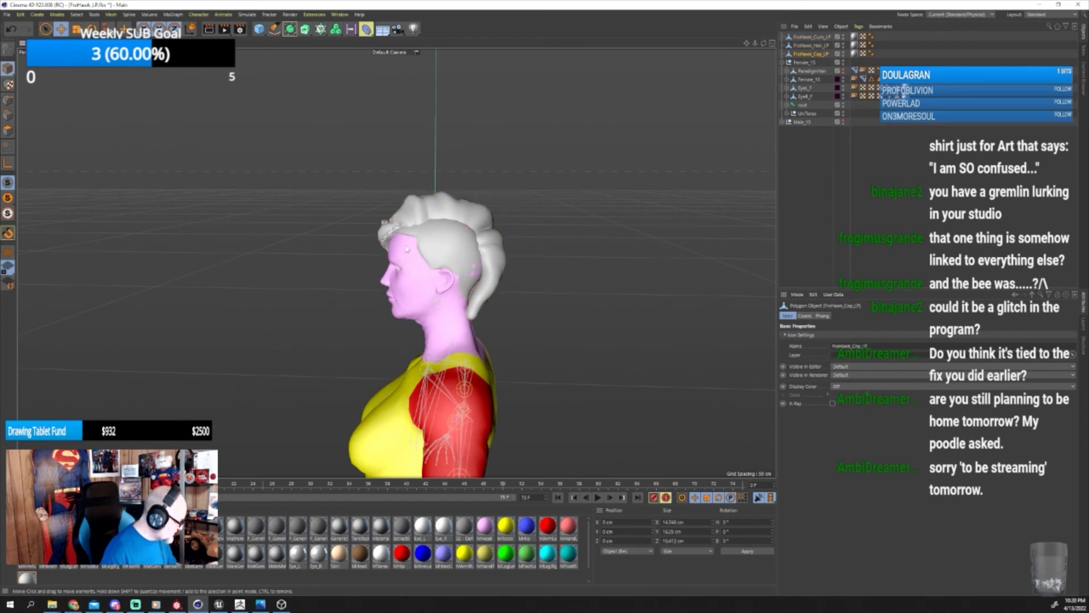
scroll(476, 261, "down", 10)
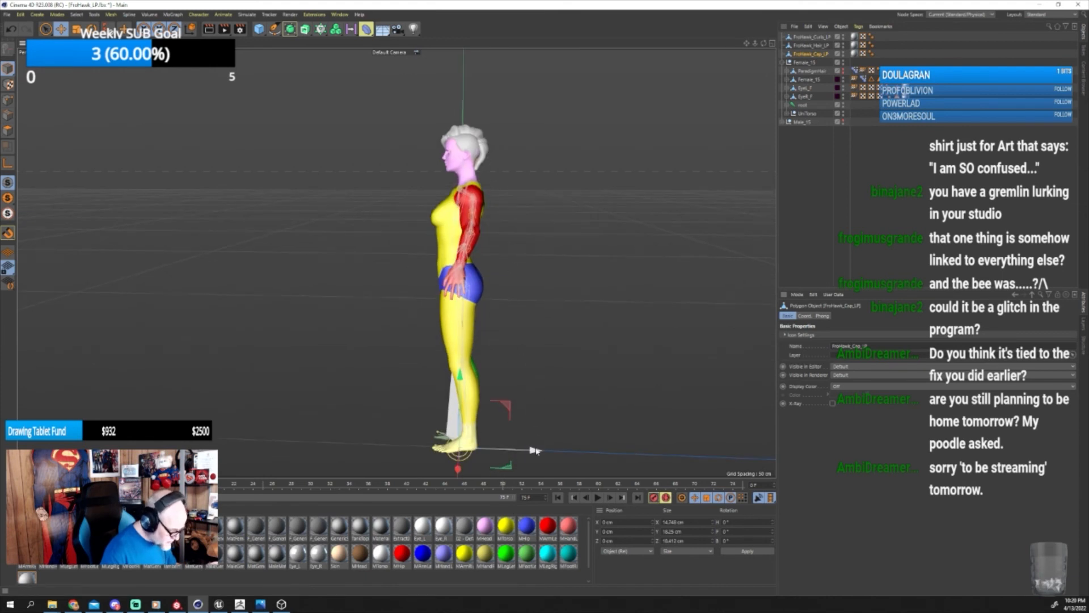
left_click_drag(536, 451, 538, 451)
scroll(494, 114, "up", 6)
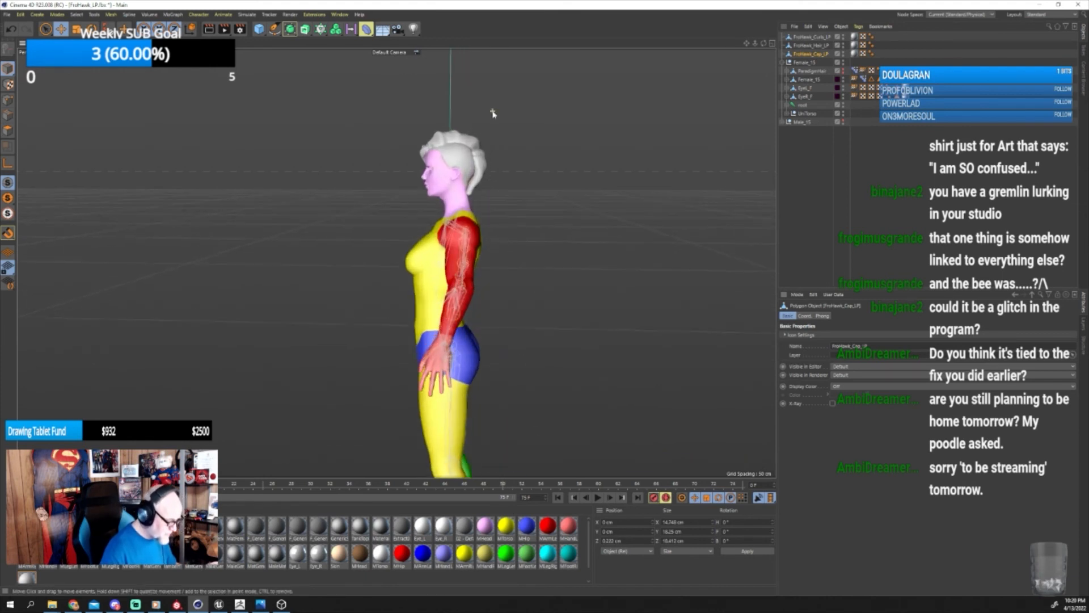
scroll(488, 129, "up", 3)
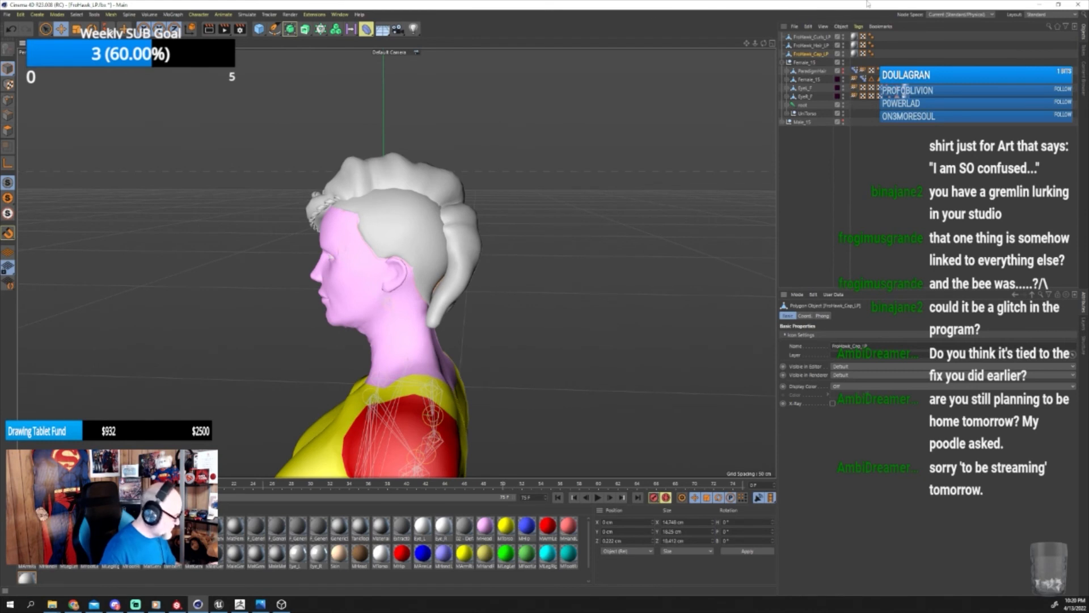
Rotate the axes of the FroHawk curls, hair and cap objects to a pitch of -90° without rotating their geometry.
left_click(798, 38)
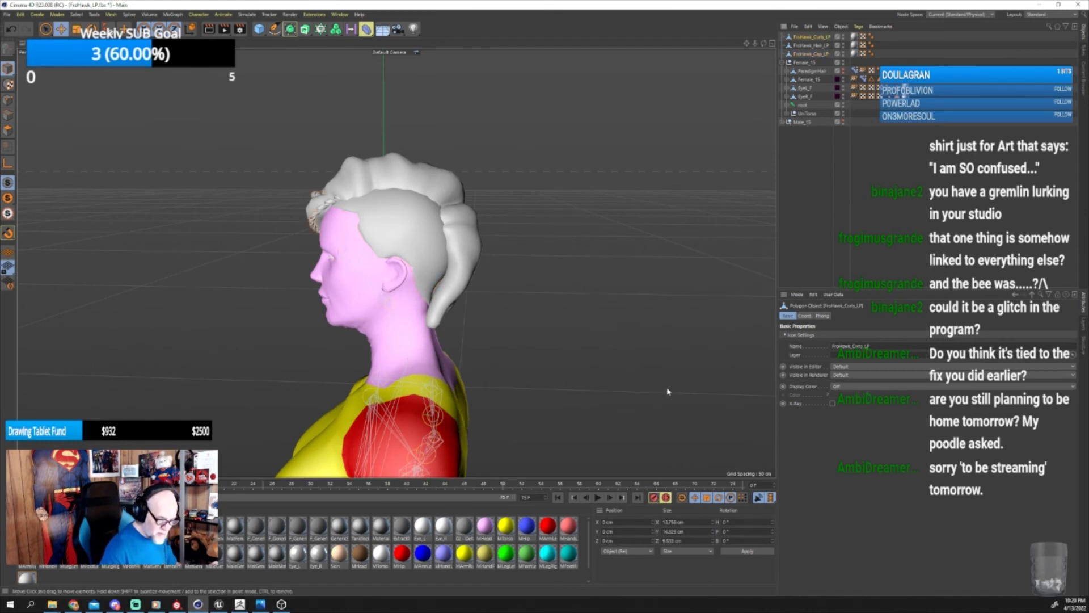
left_click(8, 163)
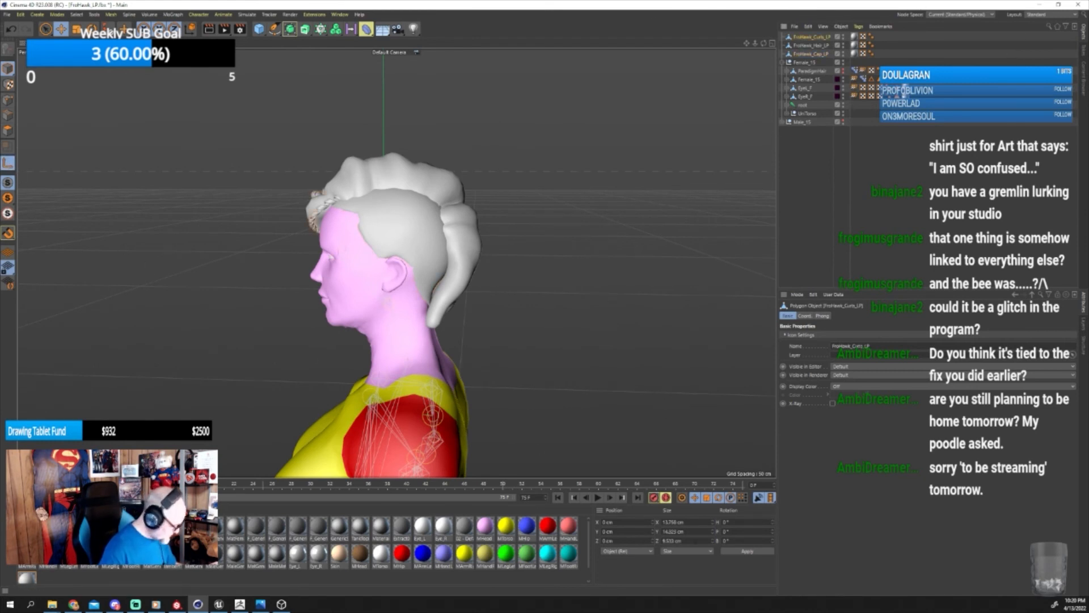
type("-90")
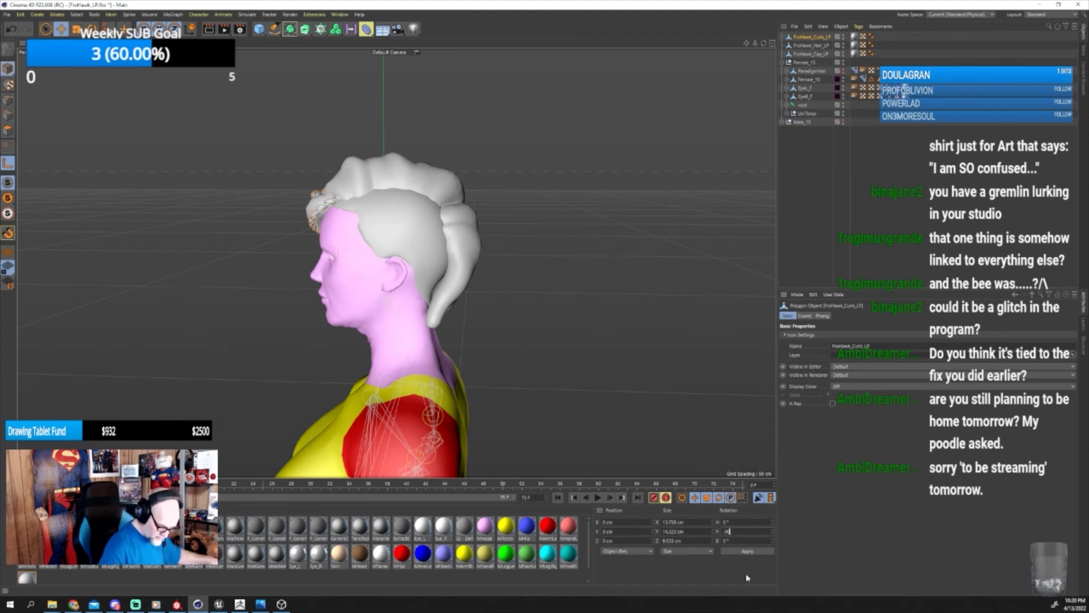
left_click(753, 553)
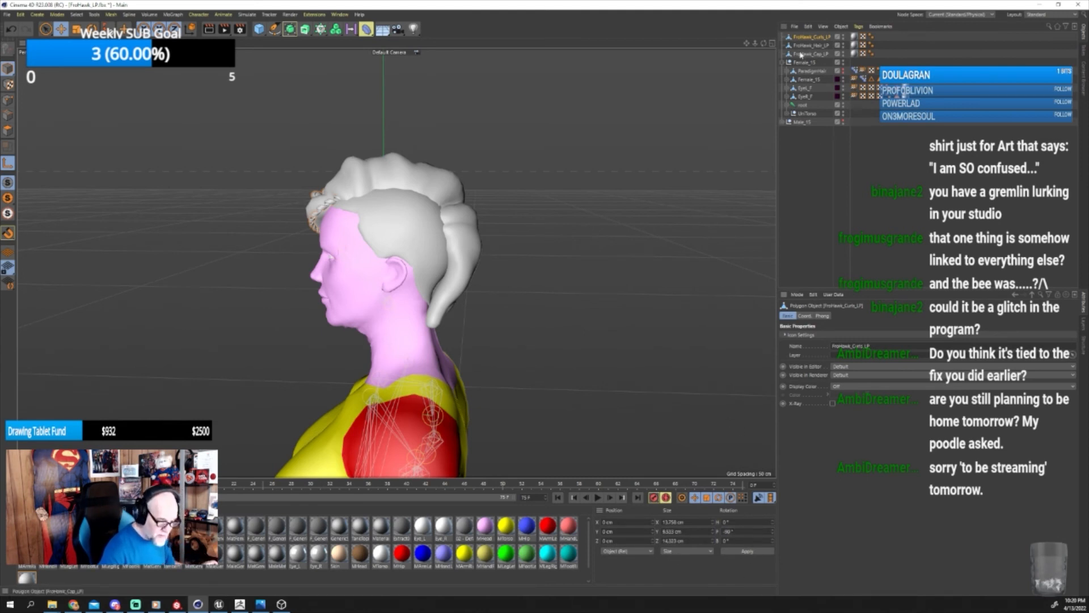
left_click(801, 47)
left_click(726, 531)
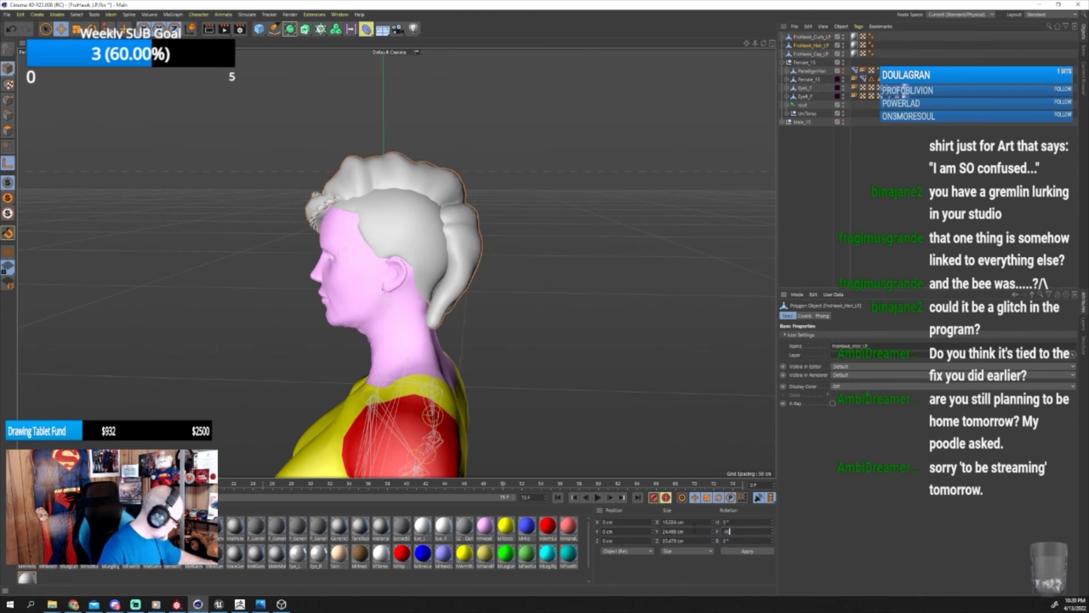
left_click(811, 54)
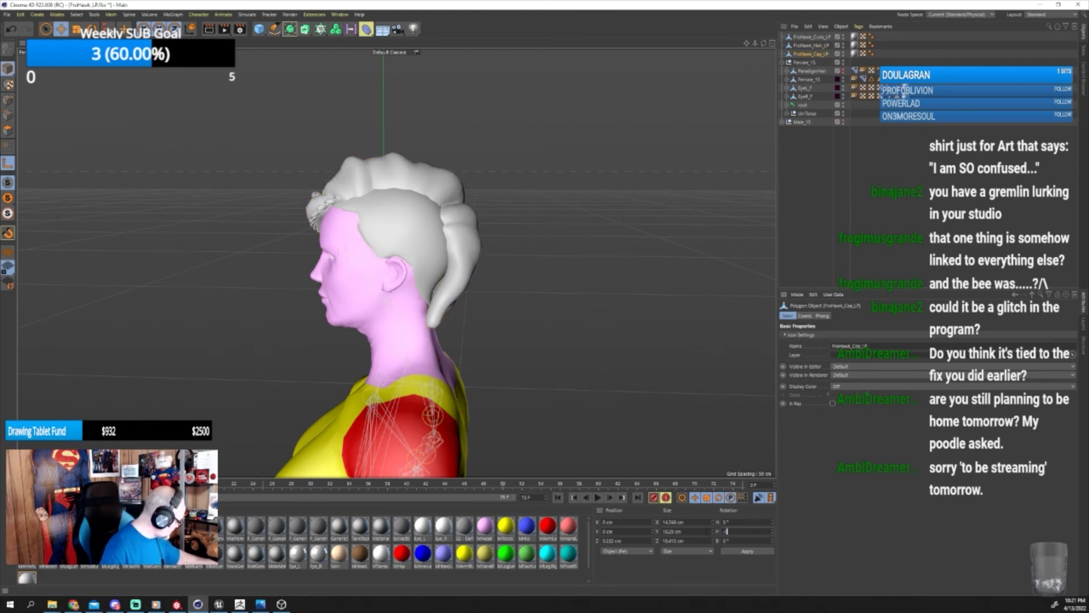
left_click(740, 553)
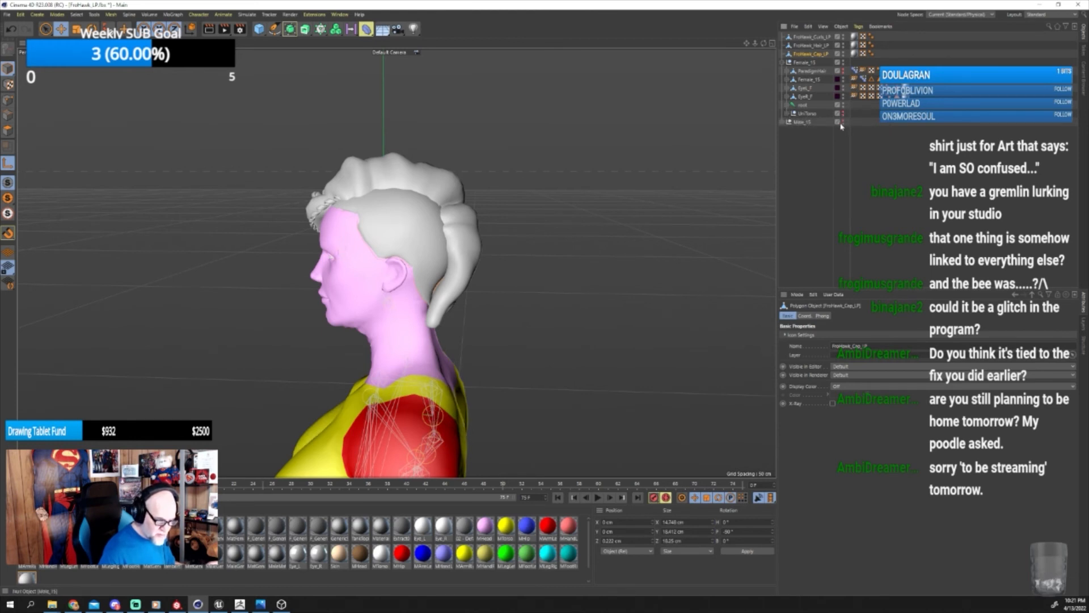
left_click(206, 31)
left_click(316, 165)
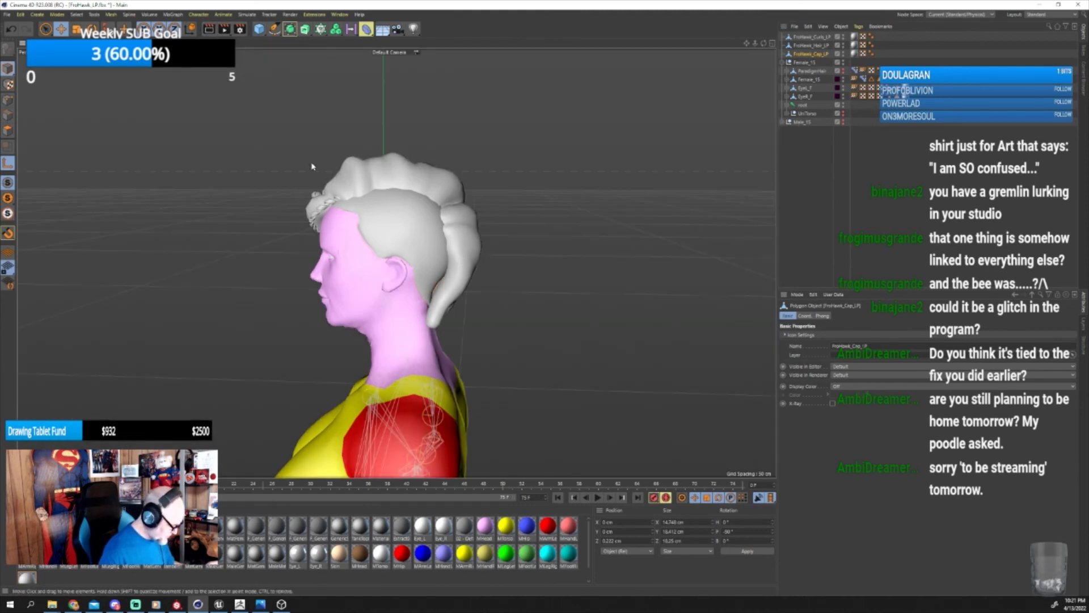
Bind the three FroHawk hair objects to the female rig's head joint.
left_click(805, 37)
left_click(802, 54, "shift")
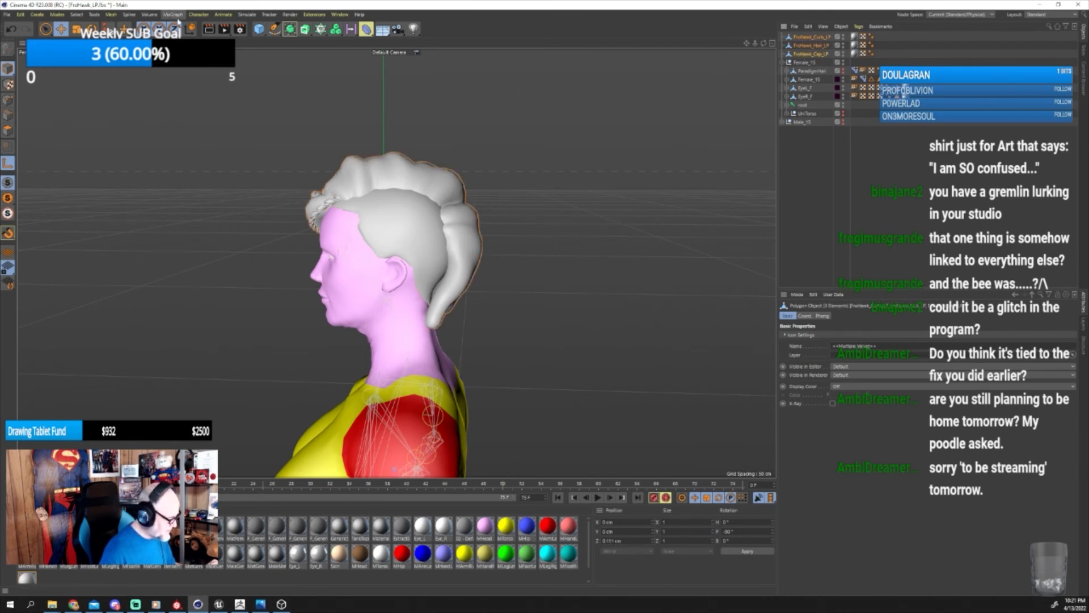
left_click(787, 105)
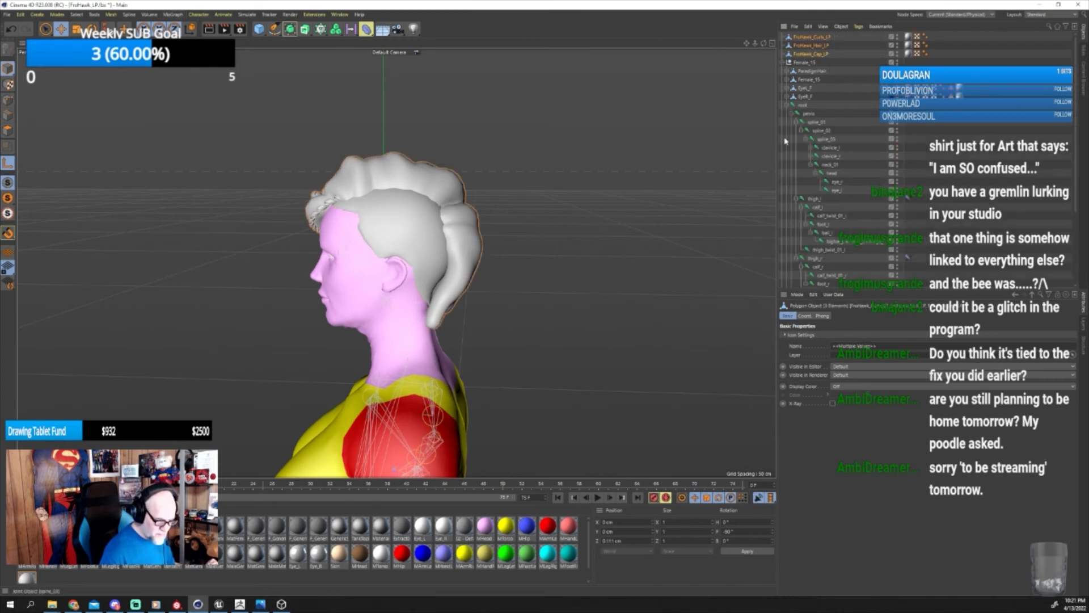
left_click(832, 176, "shift")
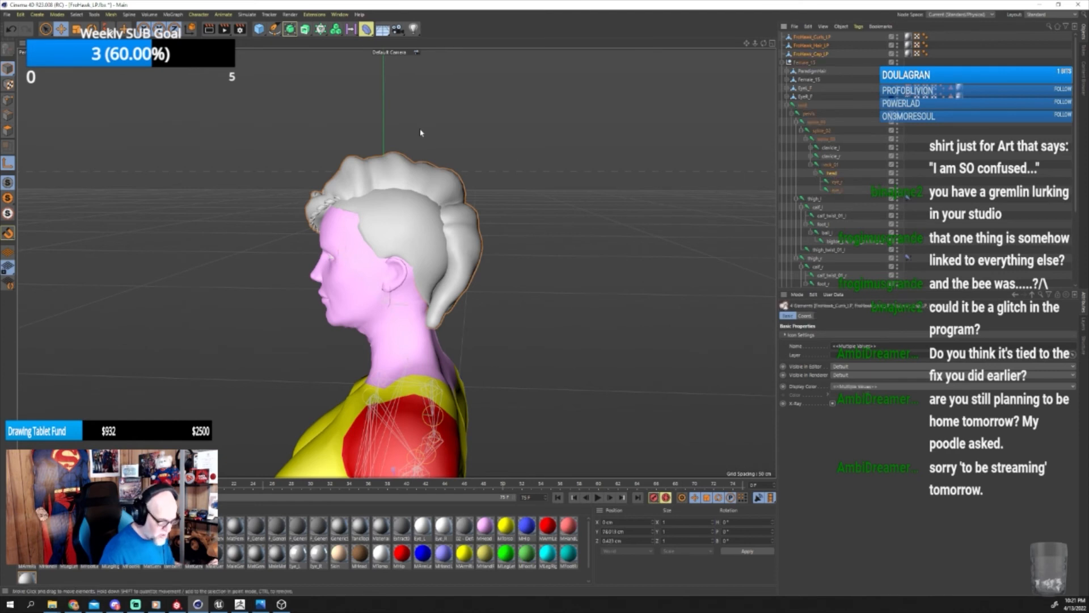
left_click(200, 16)
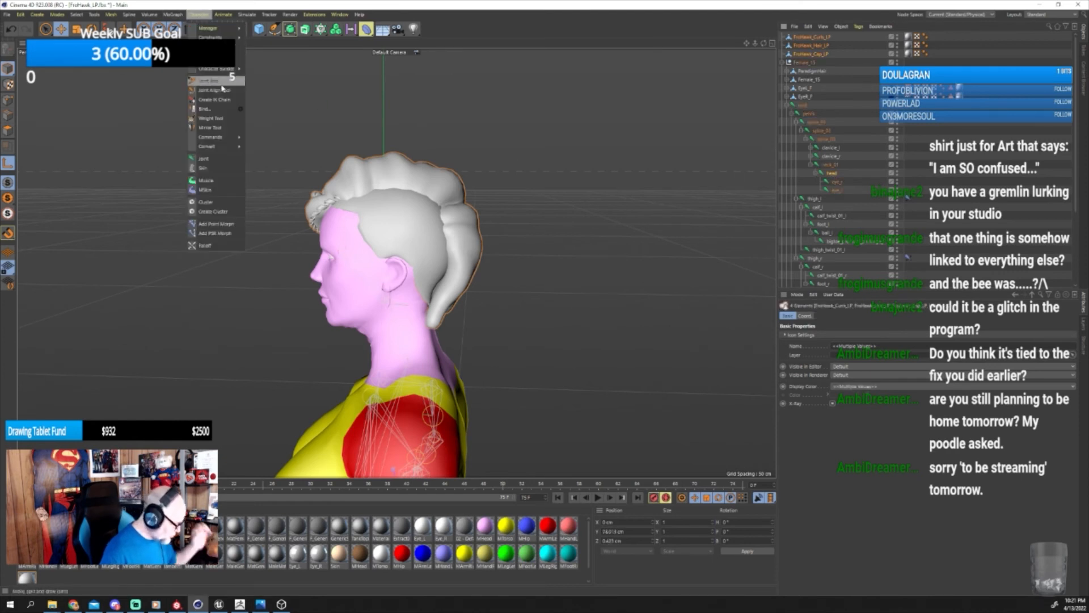
left_click(228, 109)
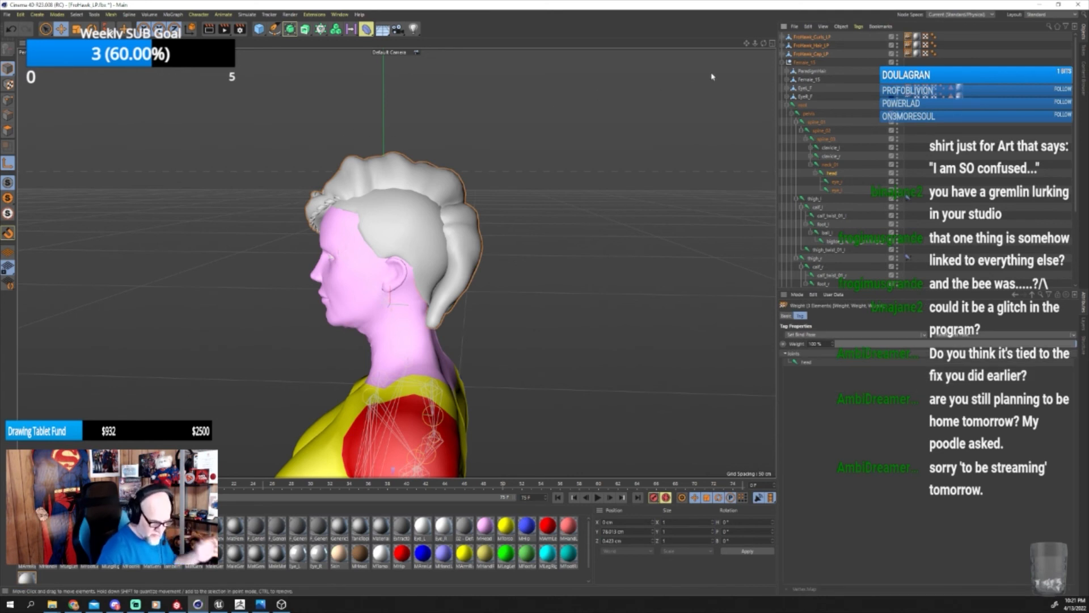
Export the project with the three hair objects and root joint hierarchy selected as FBX, overwriting FroHawk_LP2 in the UVS folder.
left_click(811, 37)
left_click(805, 54, "shift")
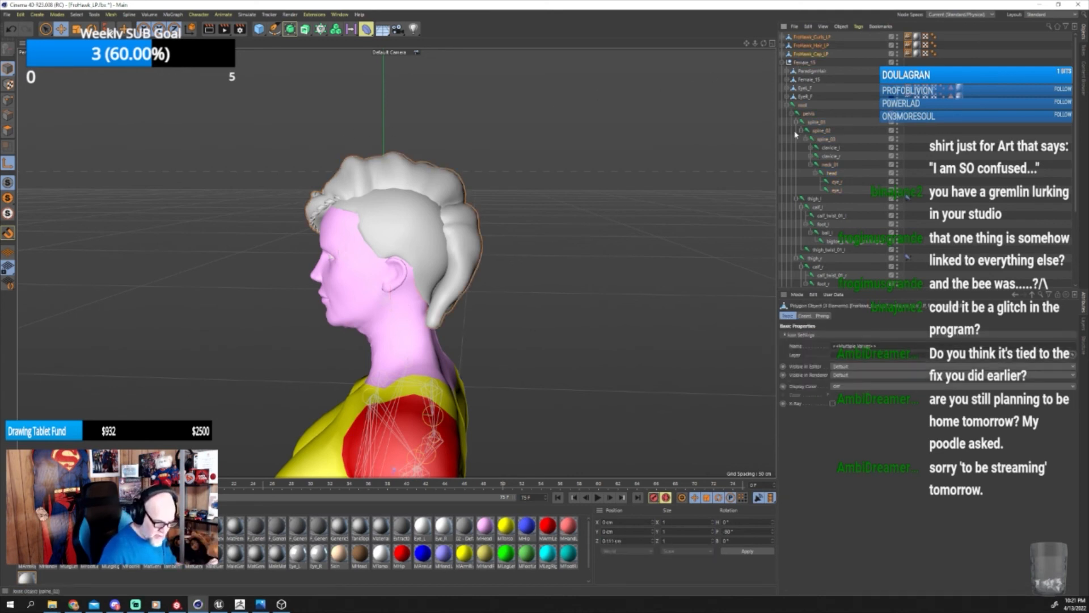
left_click(801, 112, "shift")
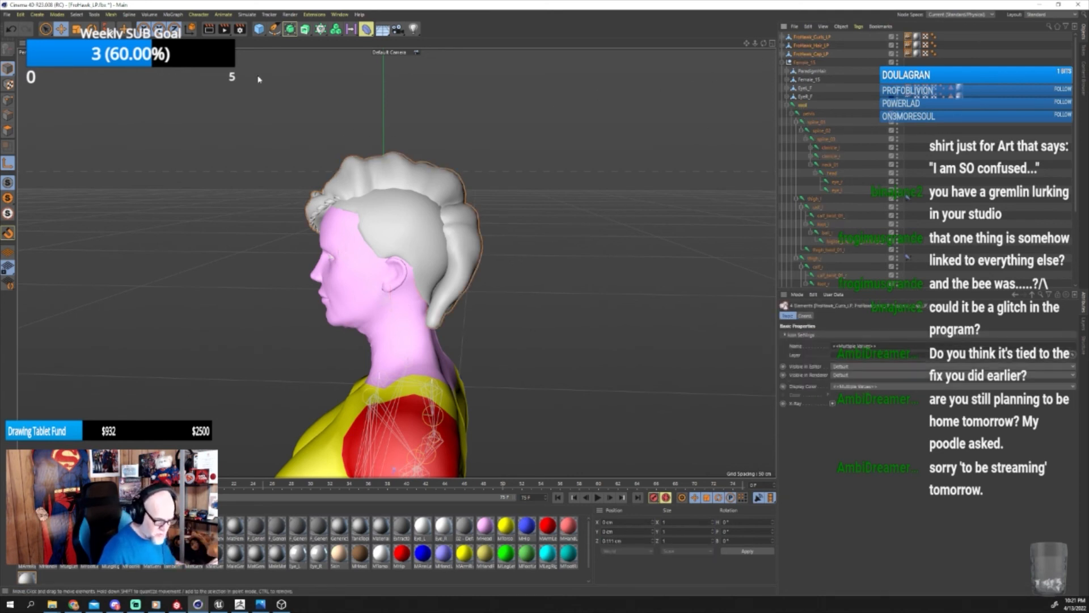
left_click(9, 15)
mouse_move(85, 183)
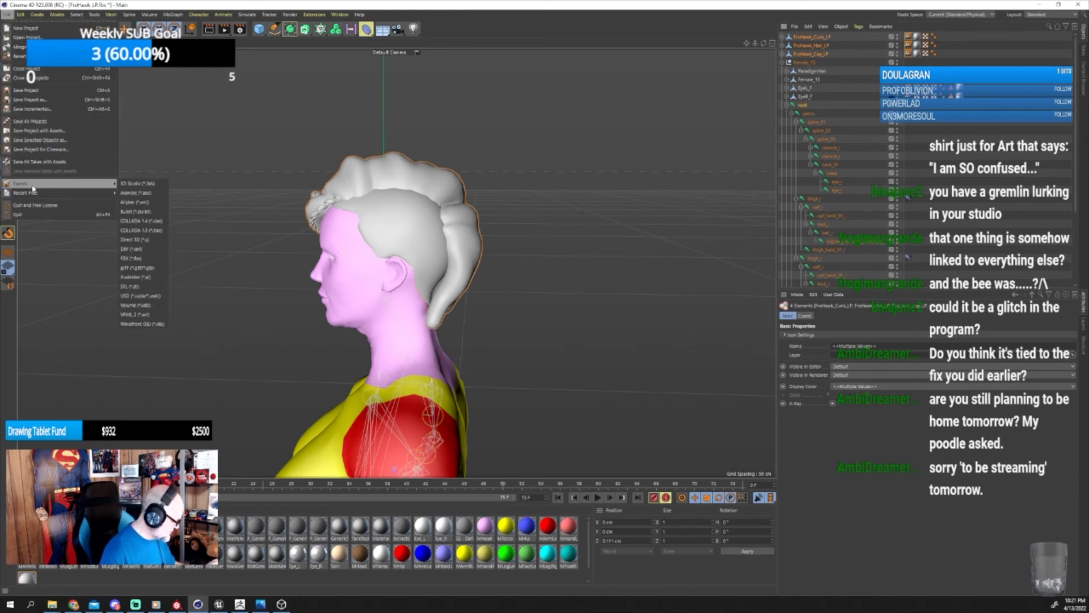
left_click(148, 253)
left_click(124, 365)
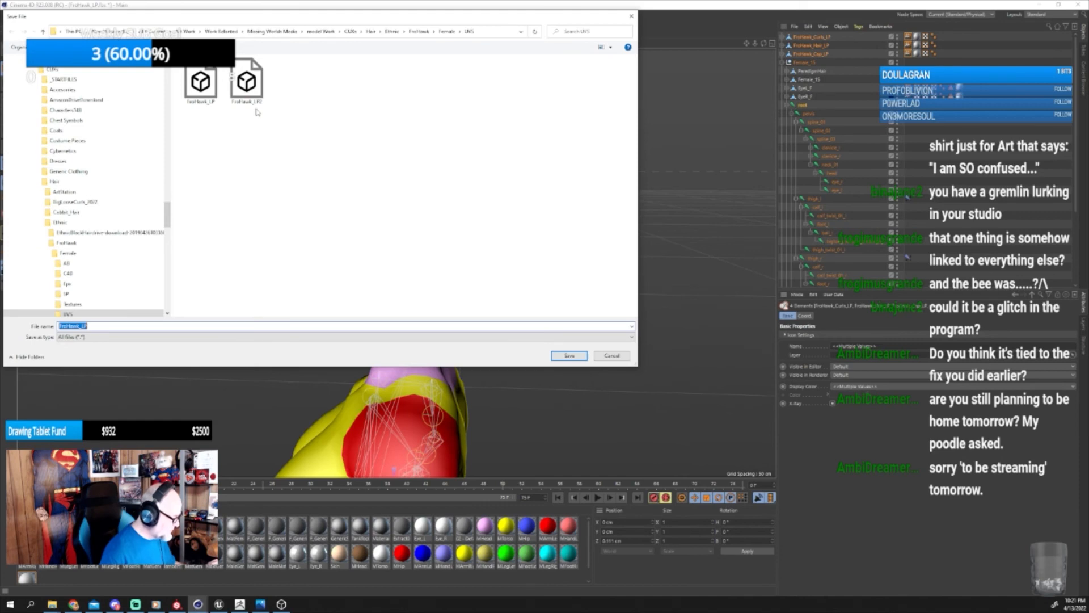
left_click(252, 95)
left_click(559, 357)
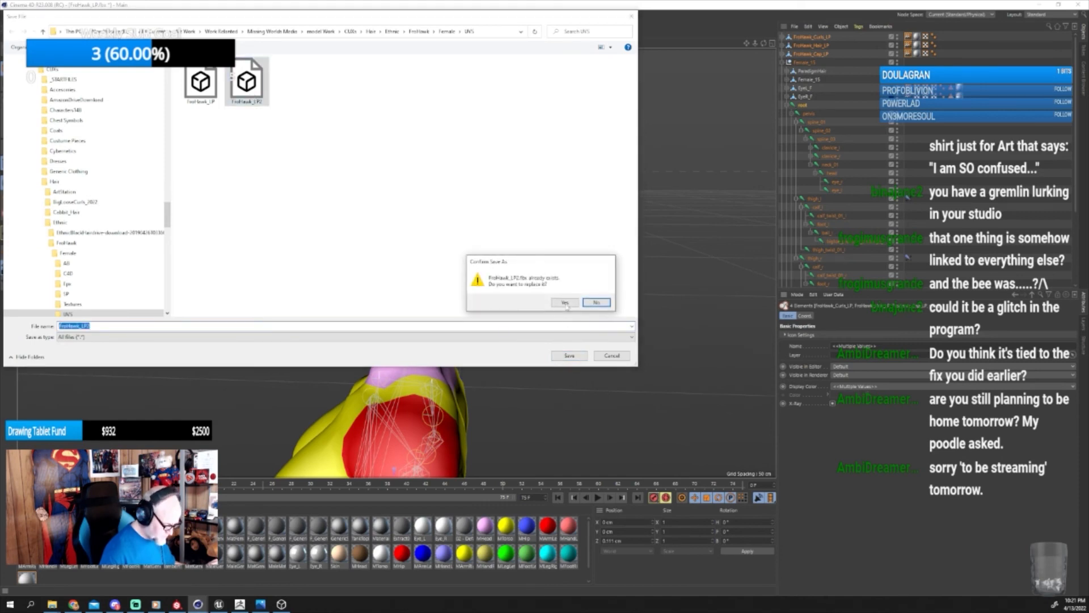
left_click(565, 302)
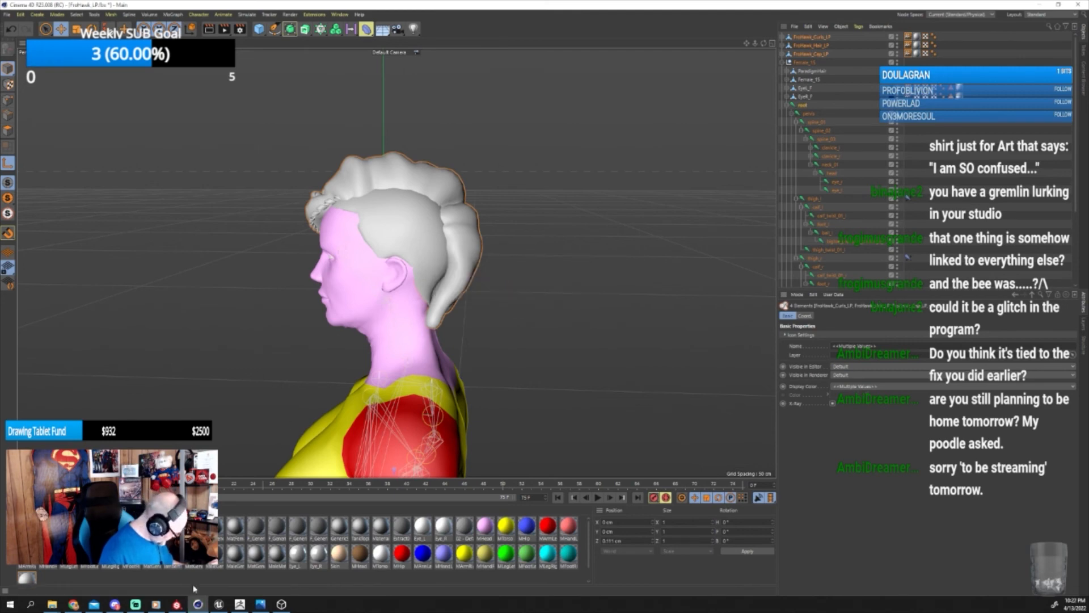
Stop the play session in Unreal Editor and locate the FroHawk_LP2 export in the Female UVS folder in File Explorer.
left_click(219, 605)
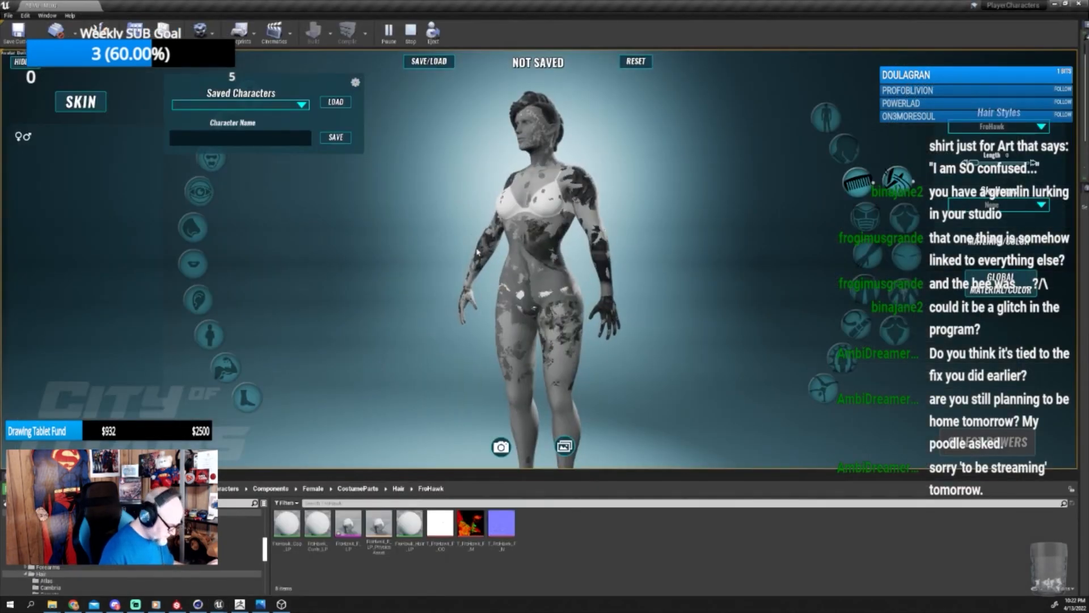
left_click(410, 31)
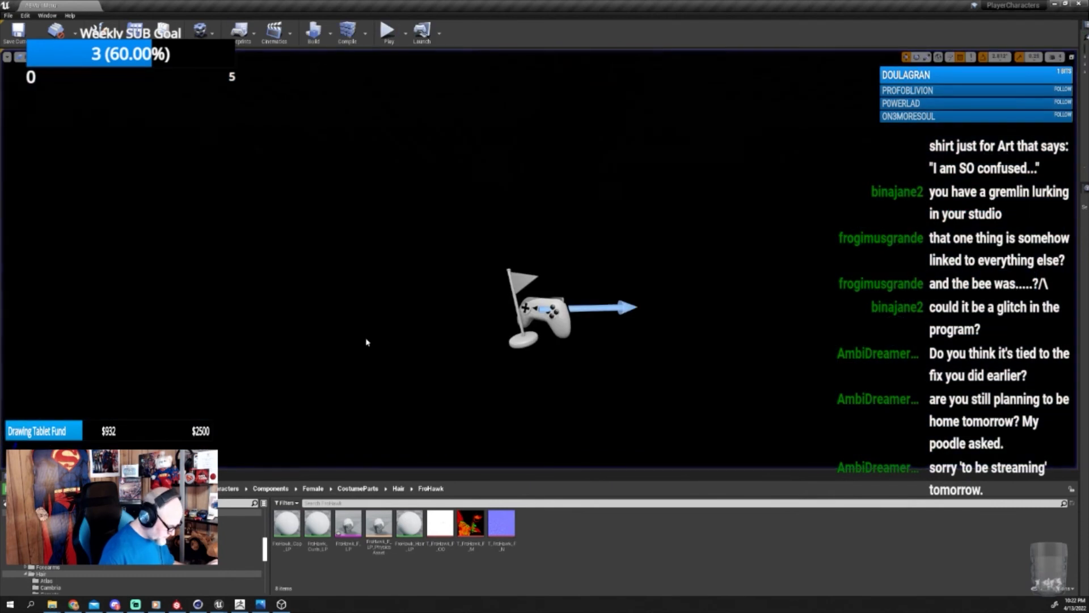
left_click(52, 604)
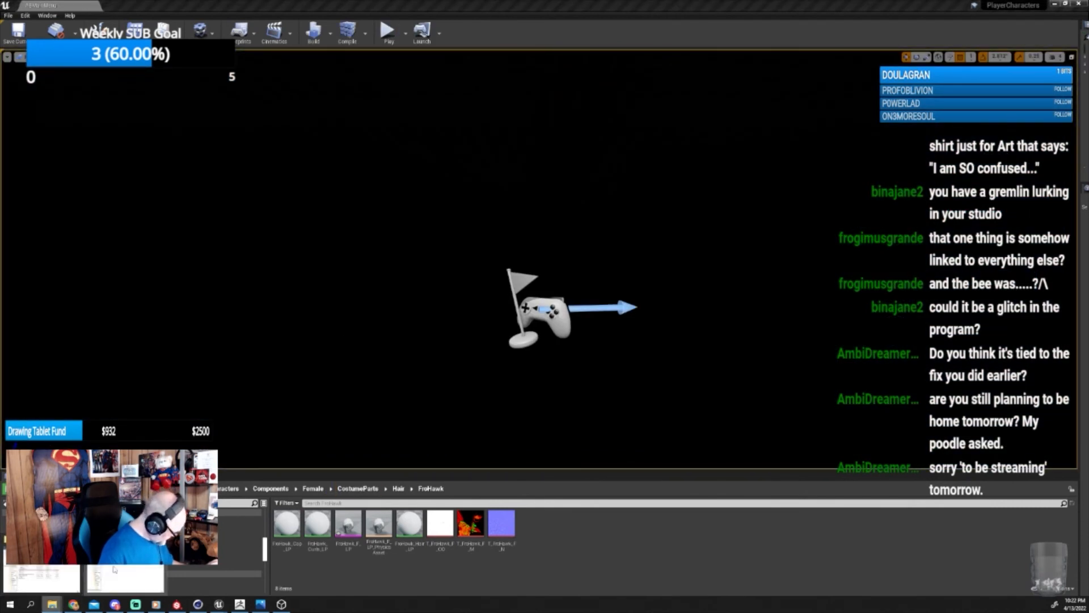
left_click(114, 569)
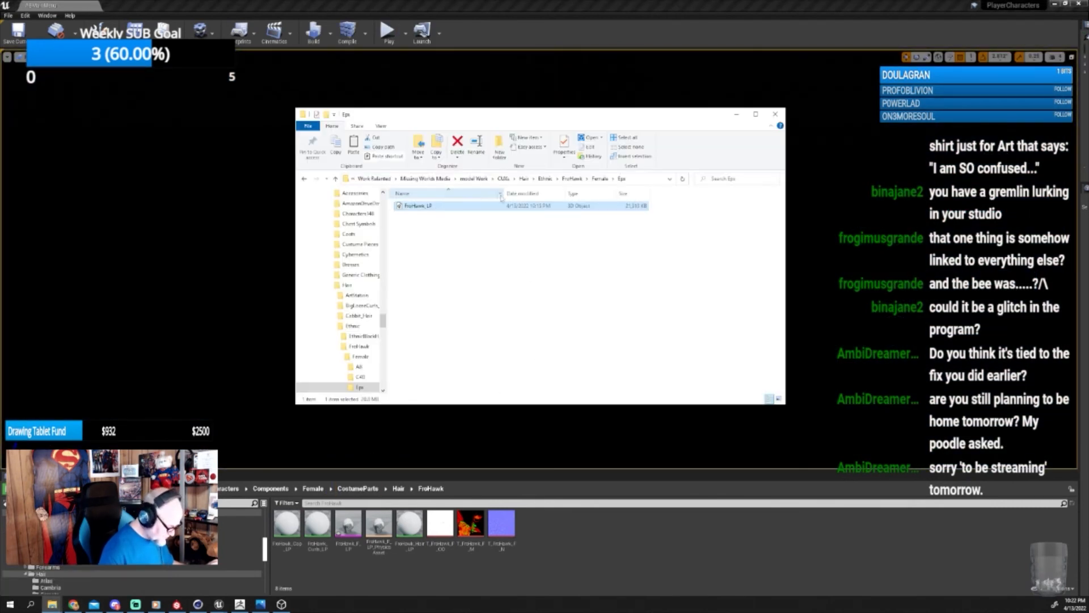
left_click(599, 178)
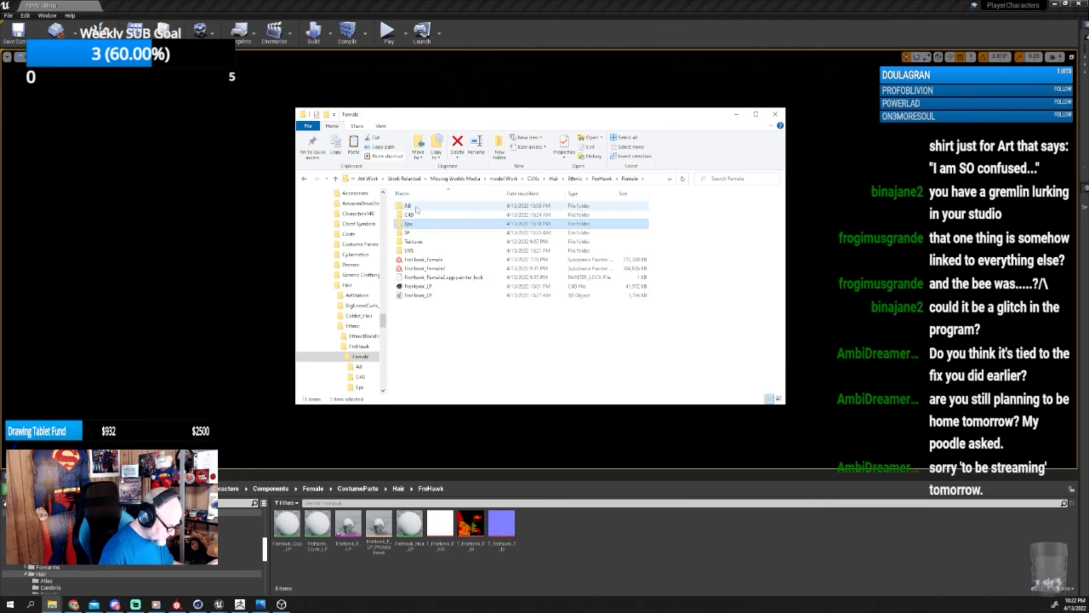
double_click(409, 250)
left_click(469, 218)
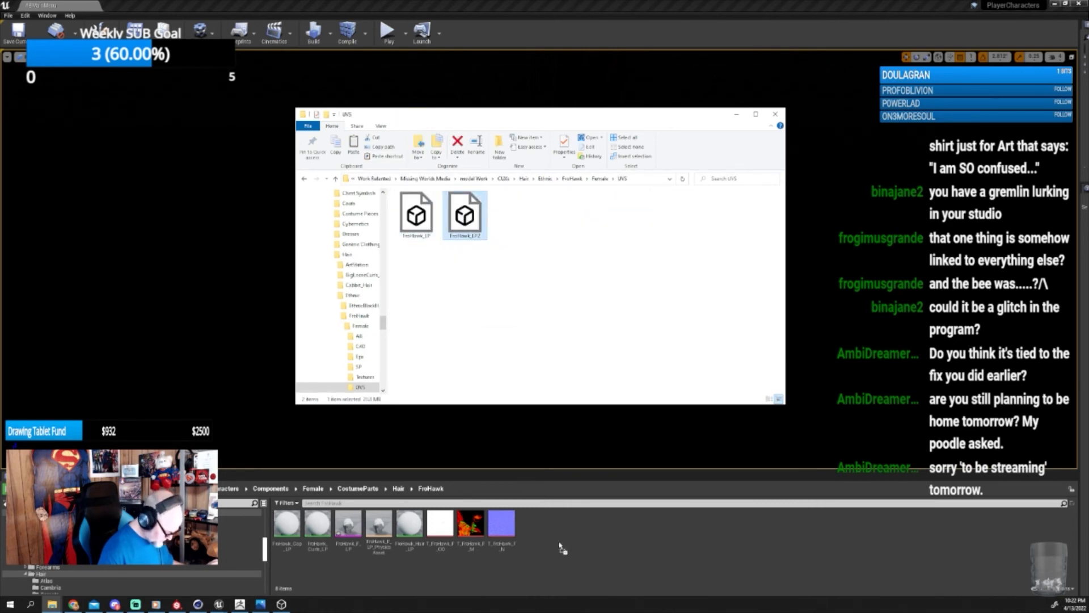
Give the older FroHawk_LP file a numbered name and rename the new FroHawk_LP2 export to FroHawk_LP.
left_click(422, 222)
left_click(422, 237)
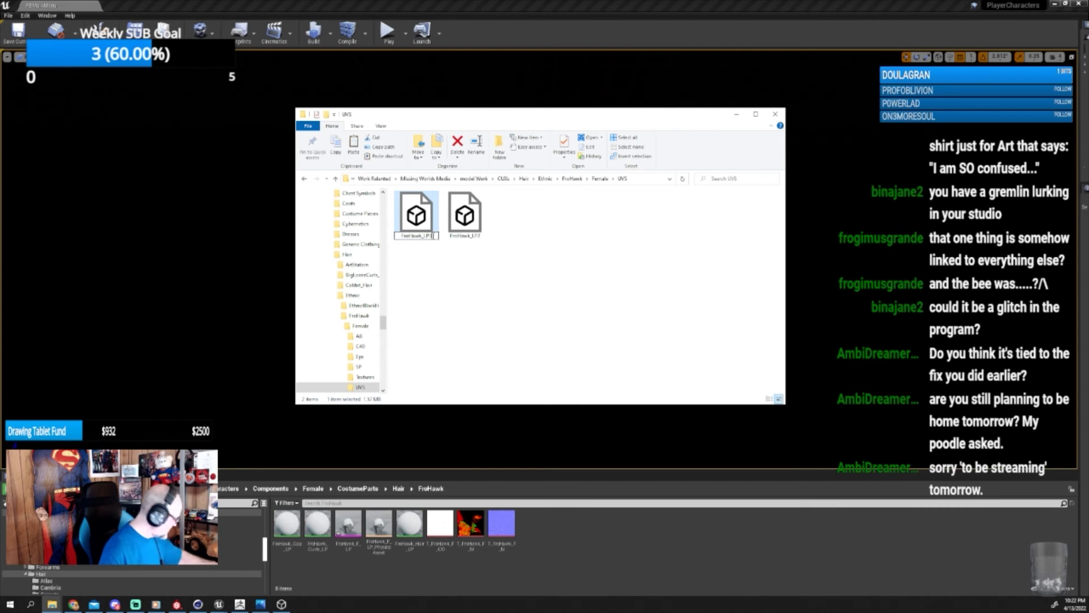
left_click(465, 233)
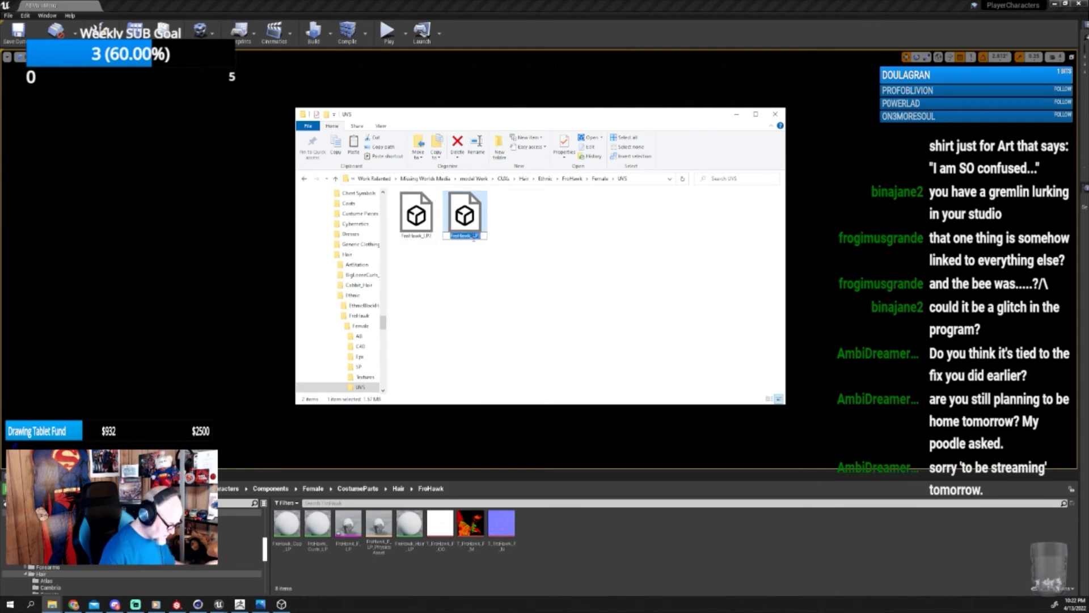
double_click(422, 229)
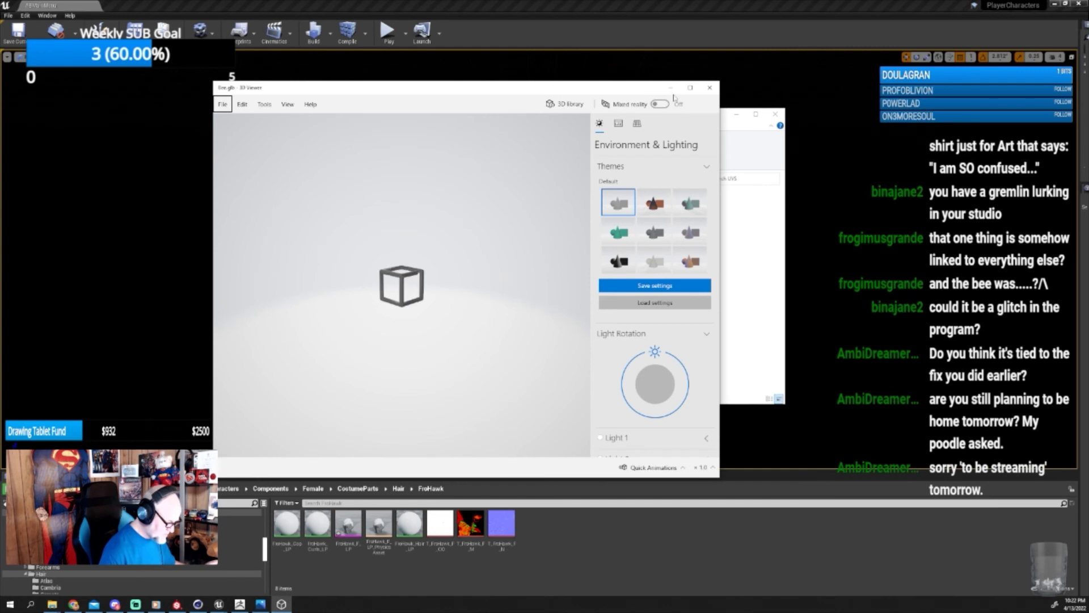
left_click(710, 87)
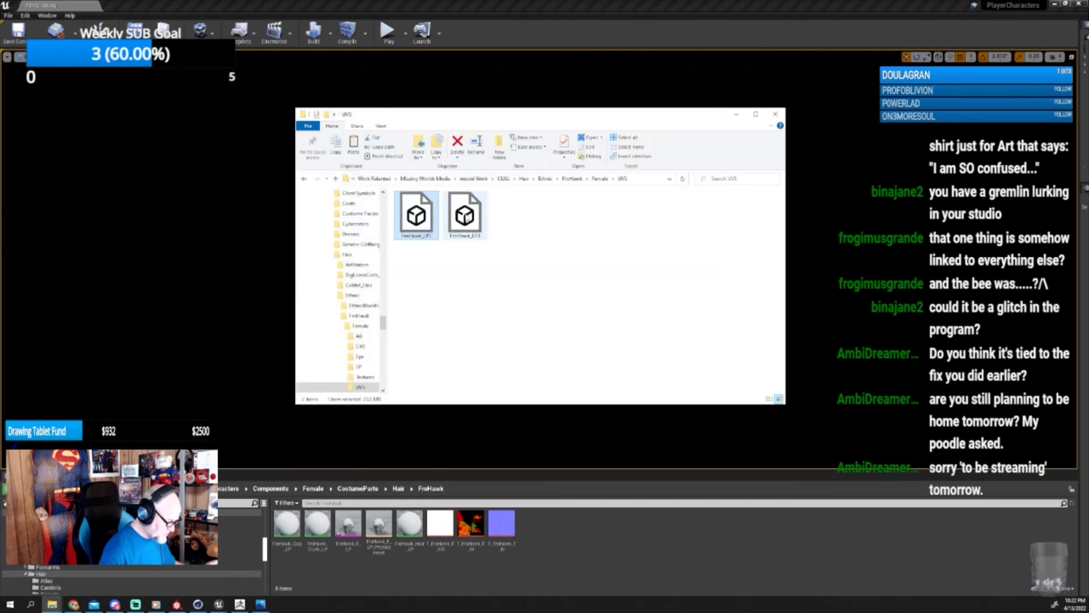
key("F2")
key("Right")
key("BackSpace")
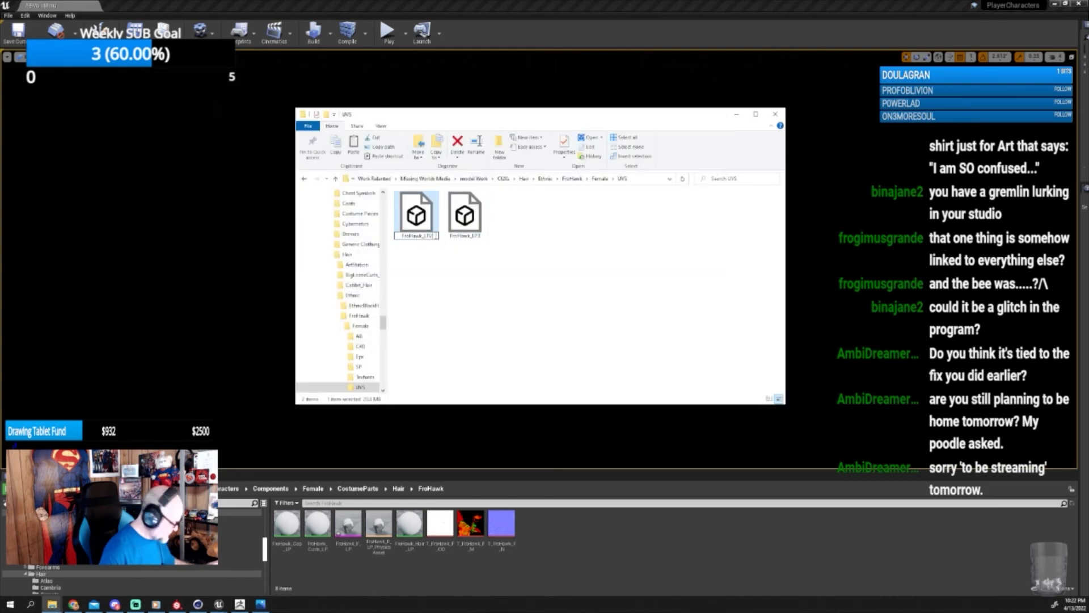
key("Return")
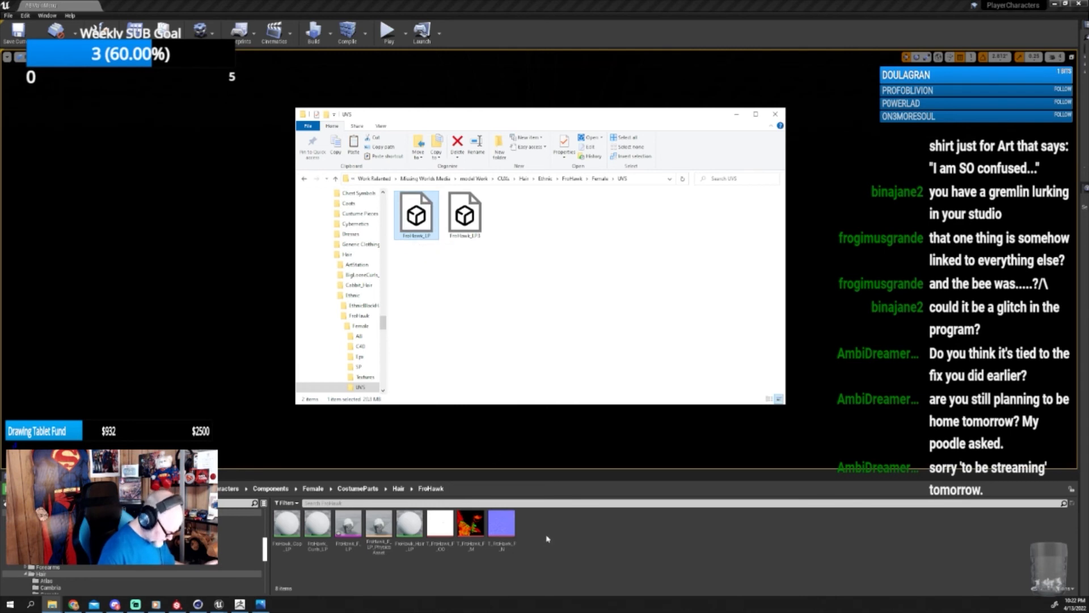
Try to import FroHawk_LP into the female Hair > FroHawk content folder in Unreal Editor, cancelling the skeleton regeneration.
left_click(736, 114)
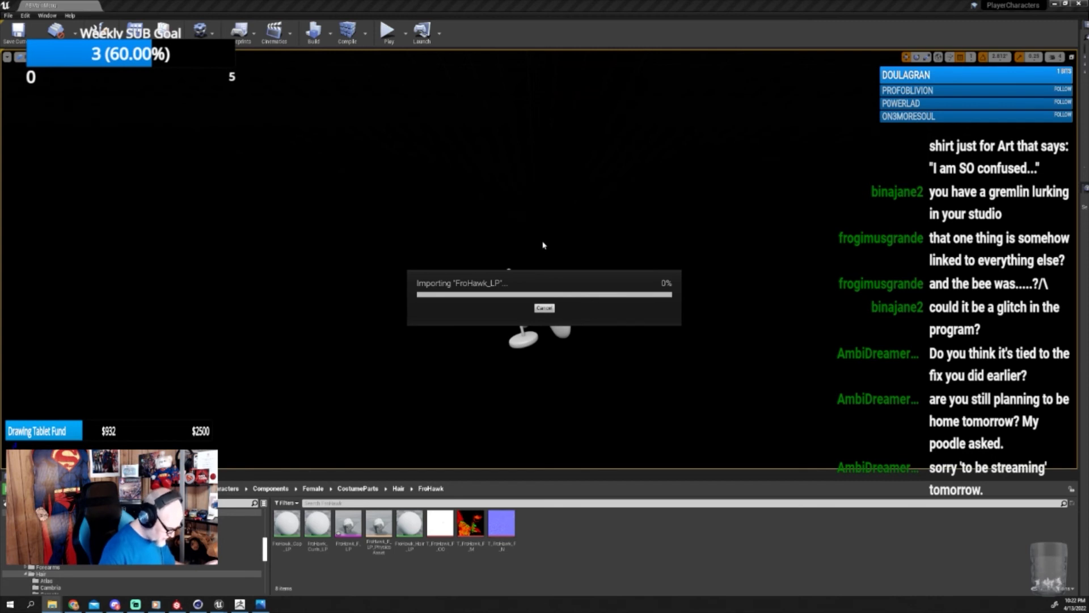
left_click(597, 230)
left_click(607, 297)
left_click(594, 459)
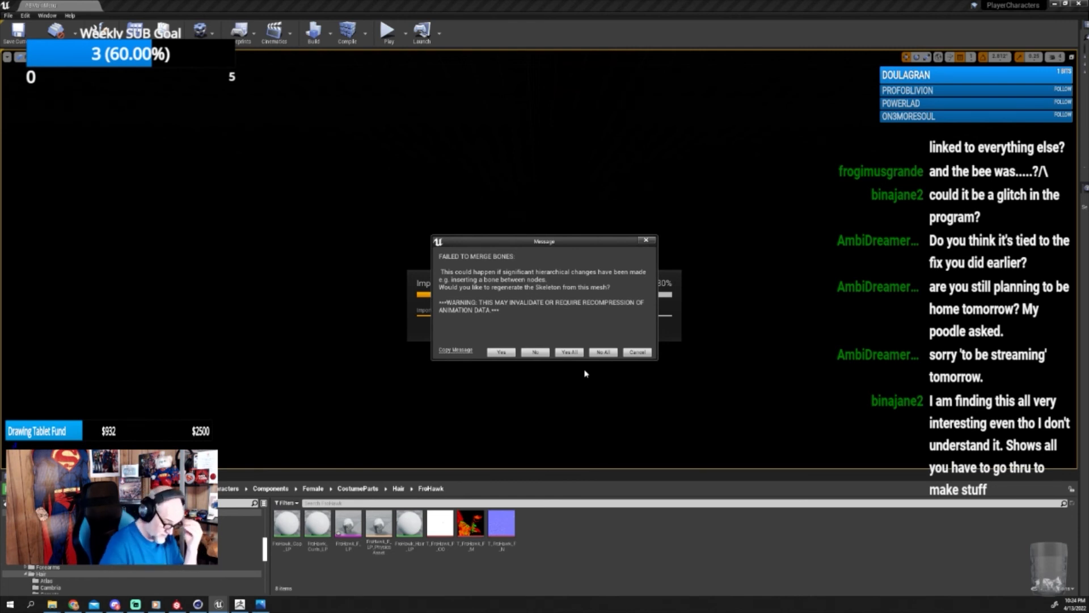
left_click(638, 352)
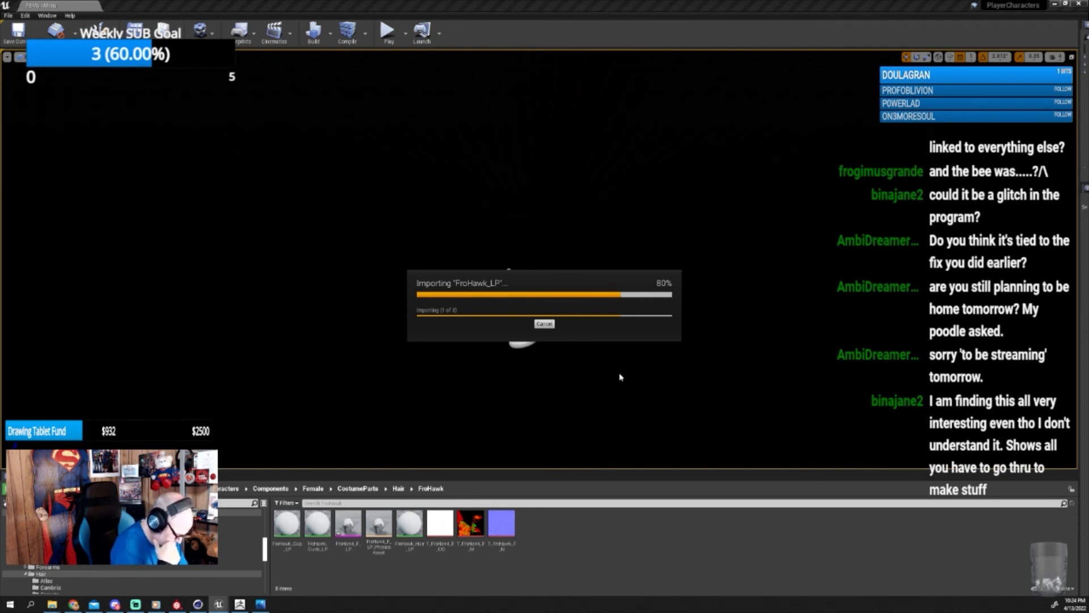
Switch to Cinema 4D, collapse the root joint hierarchy and hide the female body mesh to inspect the hair and head joints from several angles.
left_click(197, 603)
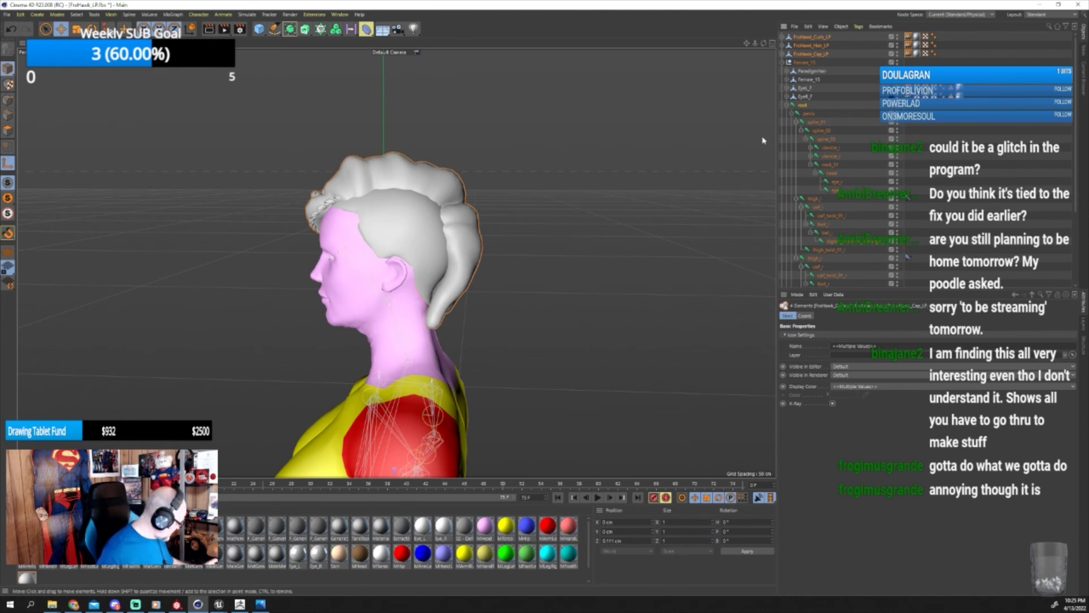
left_click(789, 106)
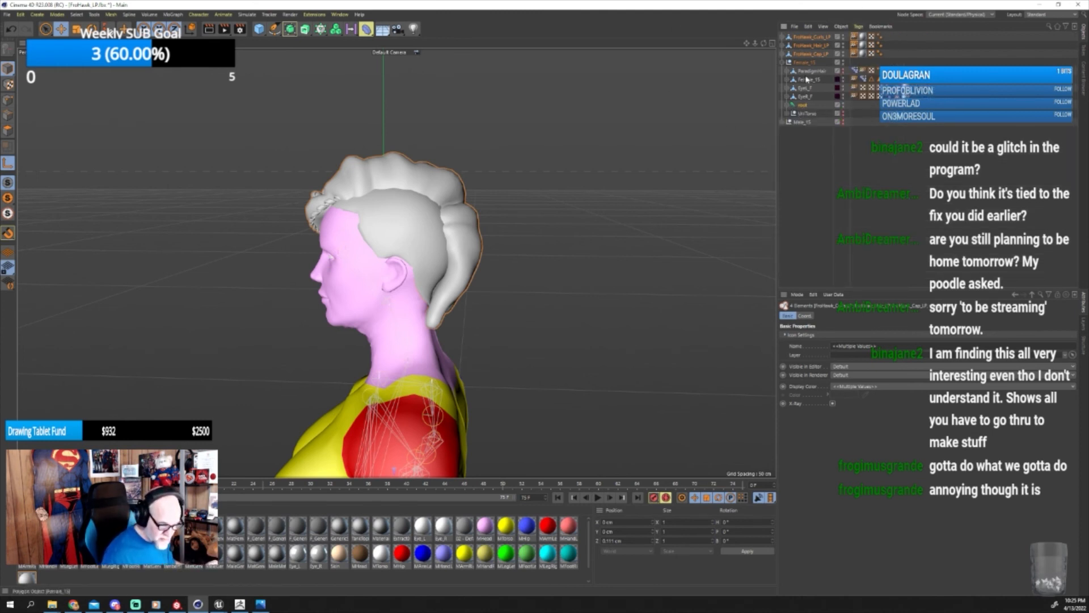
left_click(843, 79)
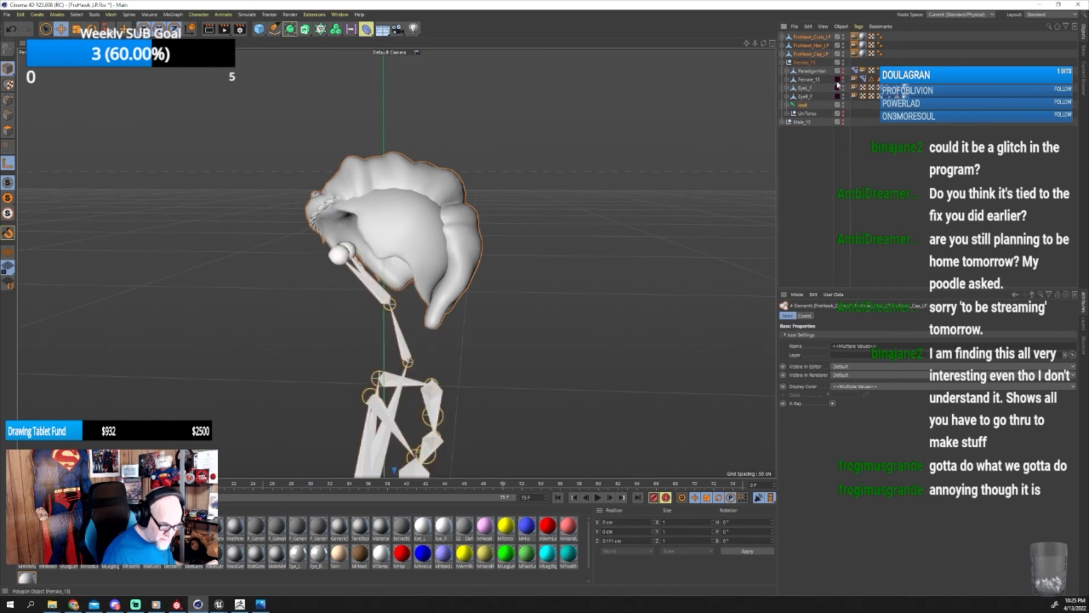
left_click_drag(519, 298, 586, 248, "alt")
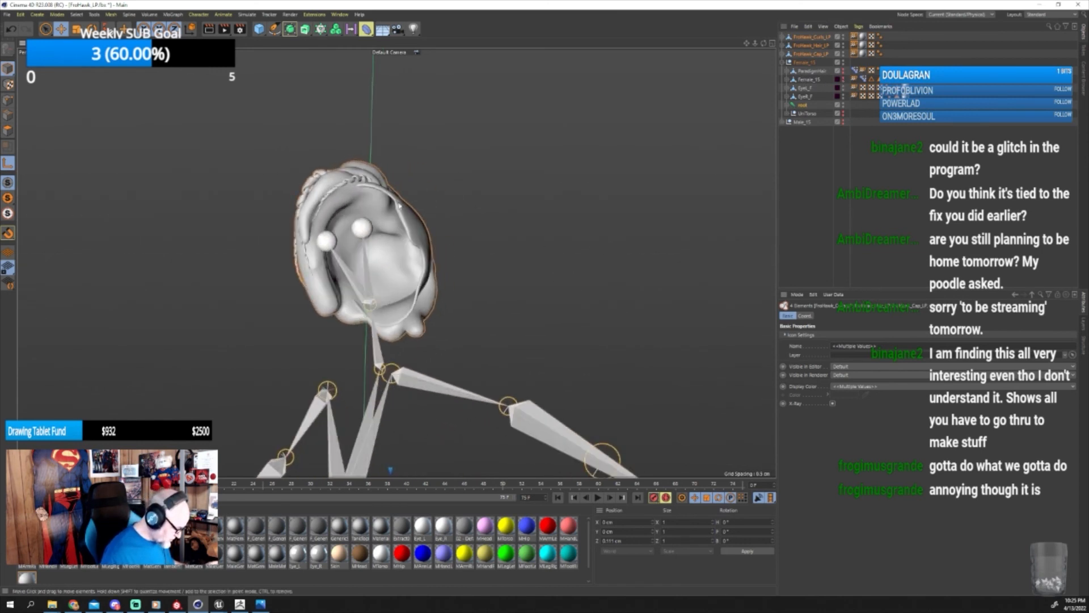
left_click_drag(378, 217, 345, 250, "alt")
mouse_move(453, 221)
left_mouse_down("alt")
mouse_move(396, 286)
mouse_move(433, 204)
mouse_move(370, 191)
mouse_move(468, 248)
mouse_move(442, 165)
mouse_move(572, 271)
mouse_move(451, 238)
mouse_move(644, 195)
mouse_move(719, 218)
mouse_move(464, 222)
left_mouse_up("alt")
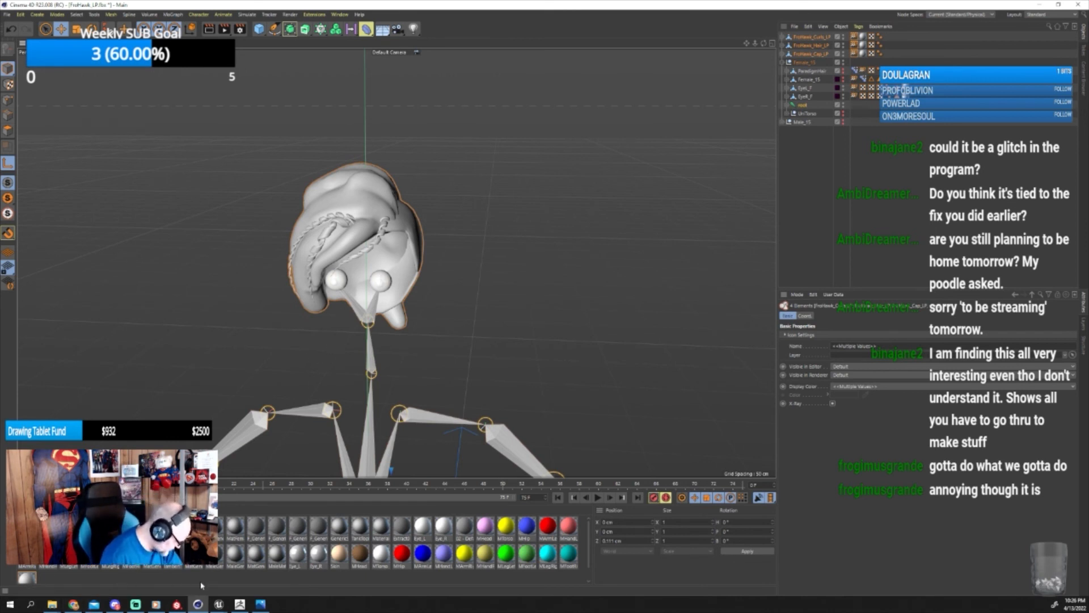
Close the costume parts data table in Unreal Editor and try to open FroHawk_LP from the UVS folder in 3D Viewer.
key("alt+Tab")
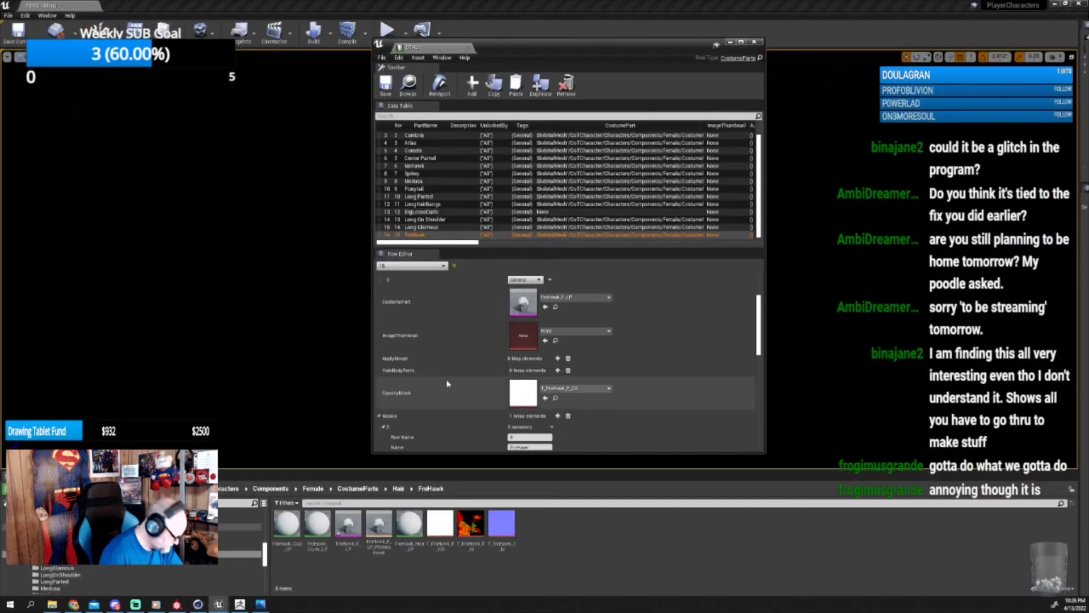
left_click(755, 44)
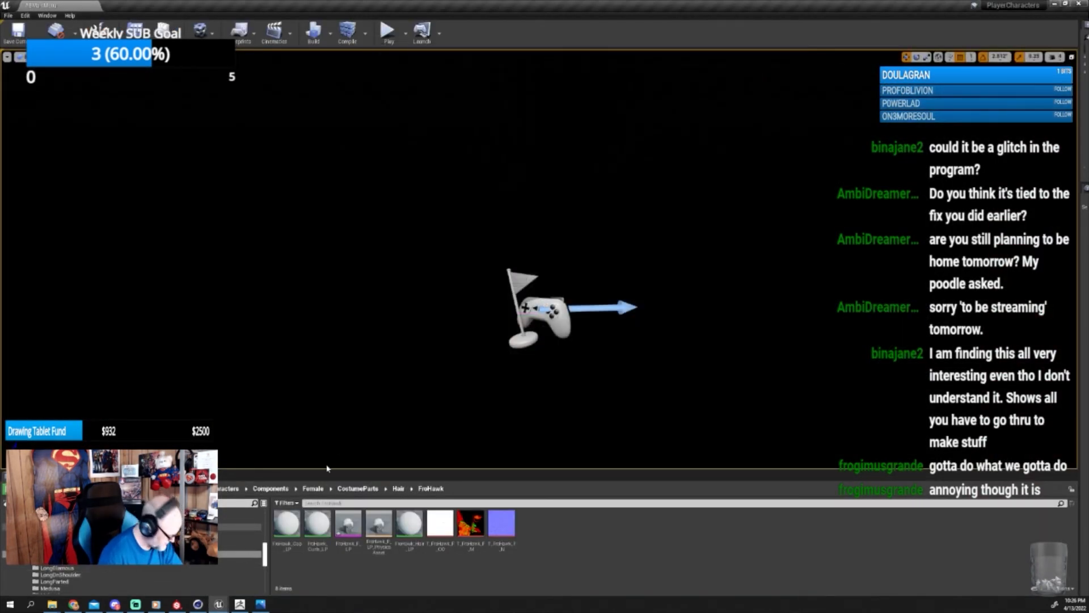
left_click(57, 605)
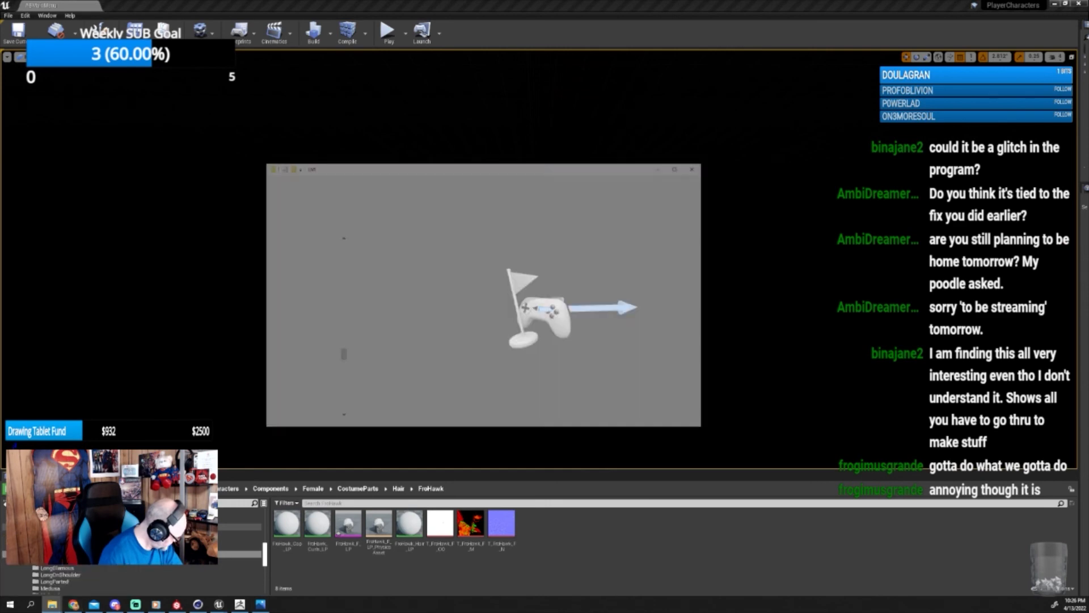
double_click(417, 222)
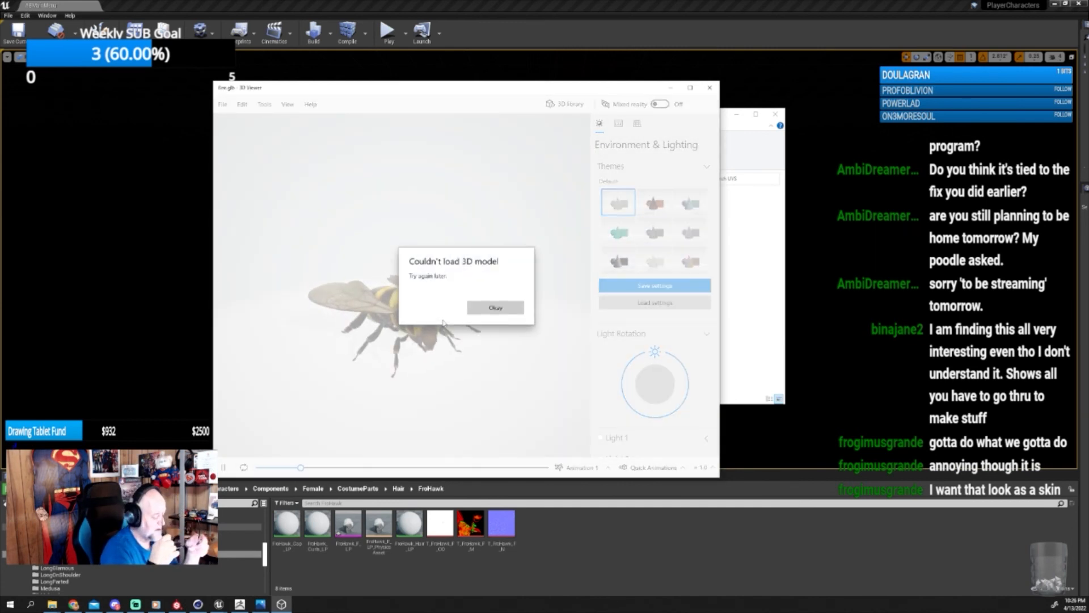
left_click(710, 88)
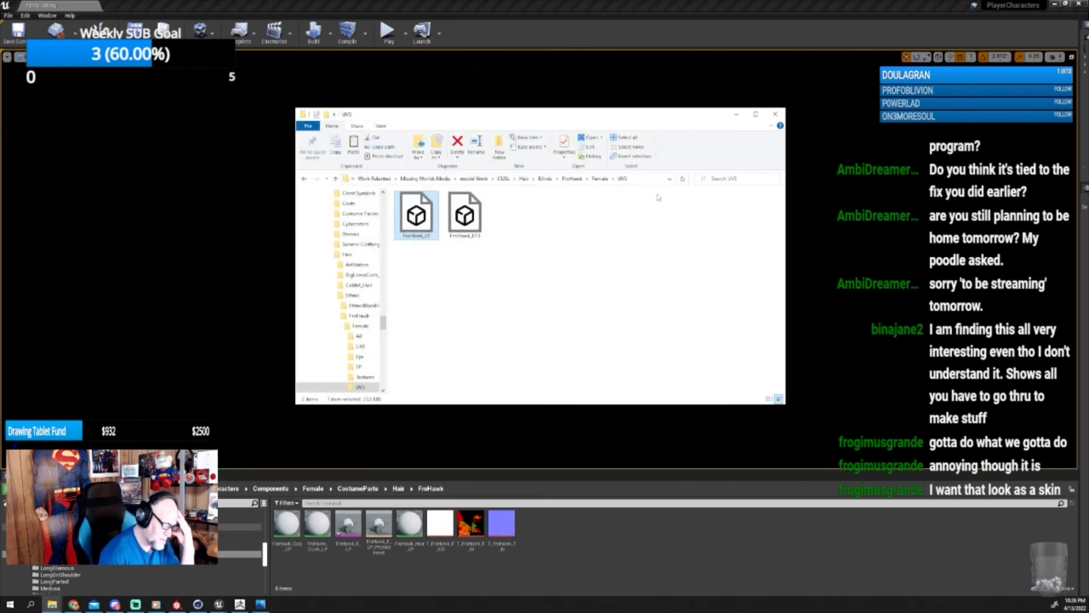
left_click(736, 114)
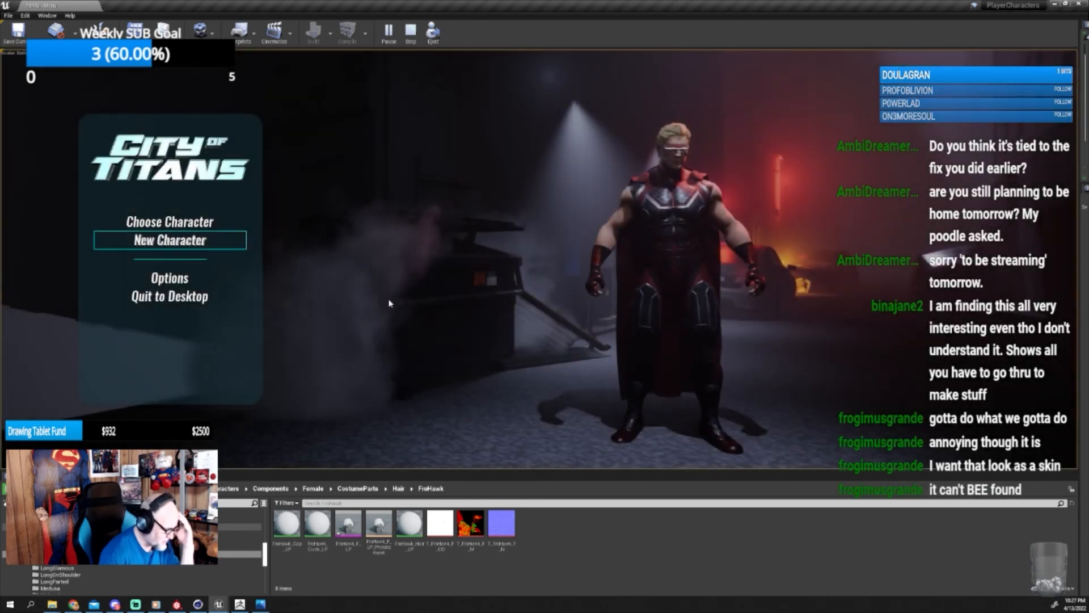
Start a new character in the play session, switch it to the female body and apply the FroHawk hair style.
left_click(184, 241)
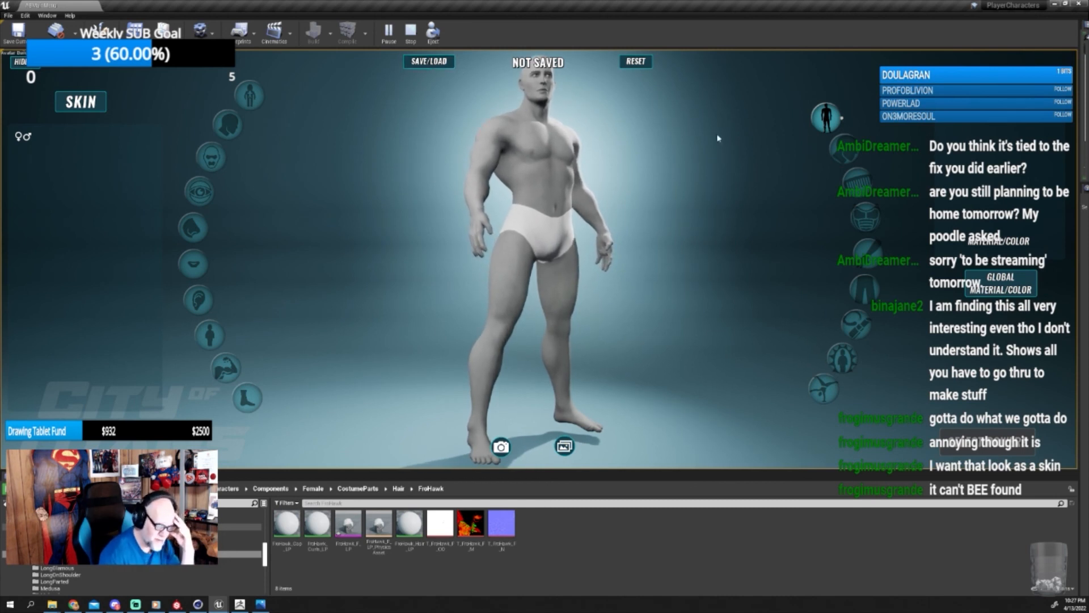
left_click(22, 137)
left_click(859, 185)
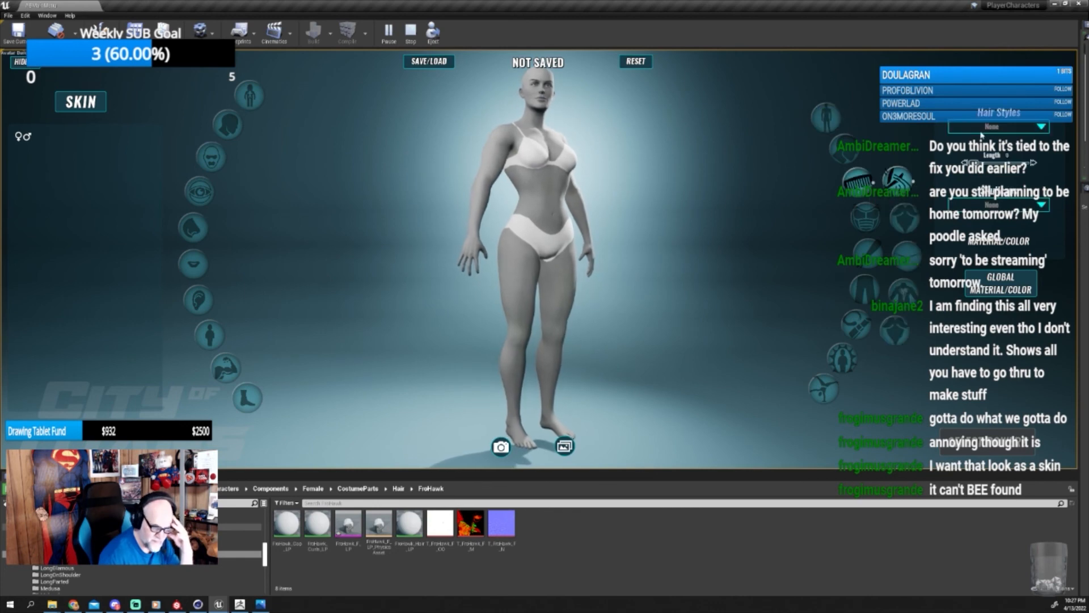
left_click(1003, 127)
left_click(1007, 317)
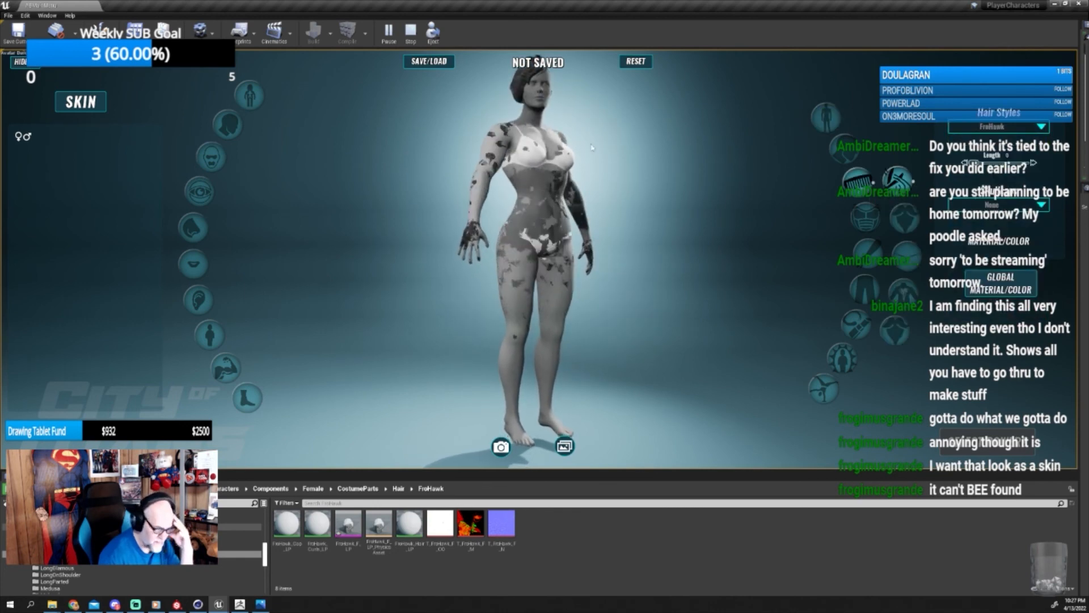
Try different material colors on the FroHawk hair while examining the character's head and shoulders up close.
scroll(571, 140, "up", 5)
left_click_drag(630, 149, 613, 227)
scroll(549, 145, "up", 5)
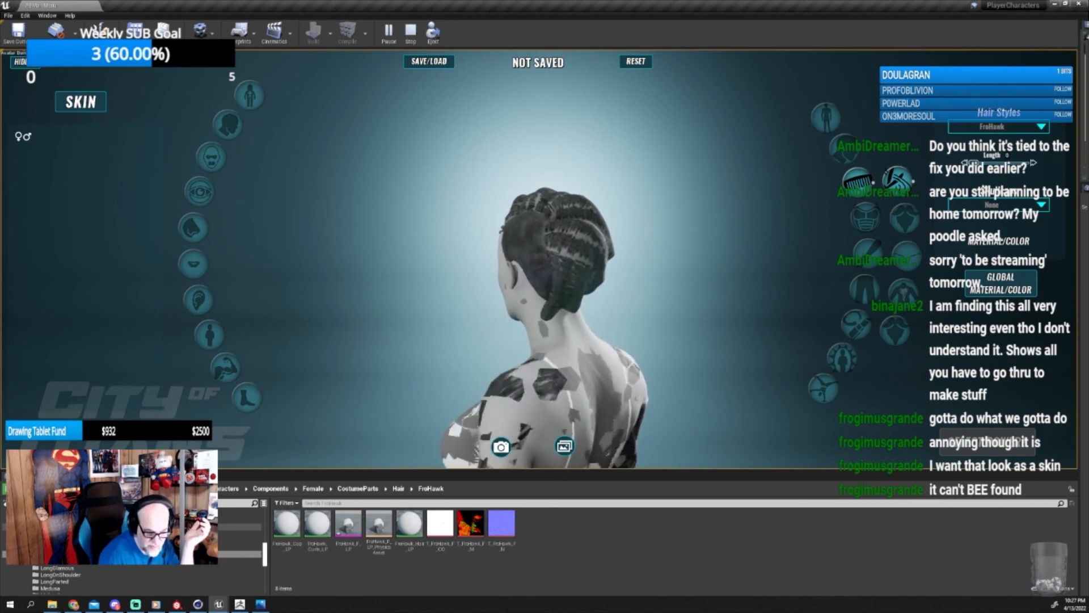
left_click(993, 243)
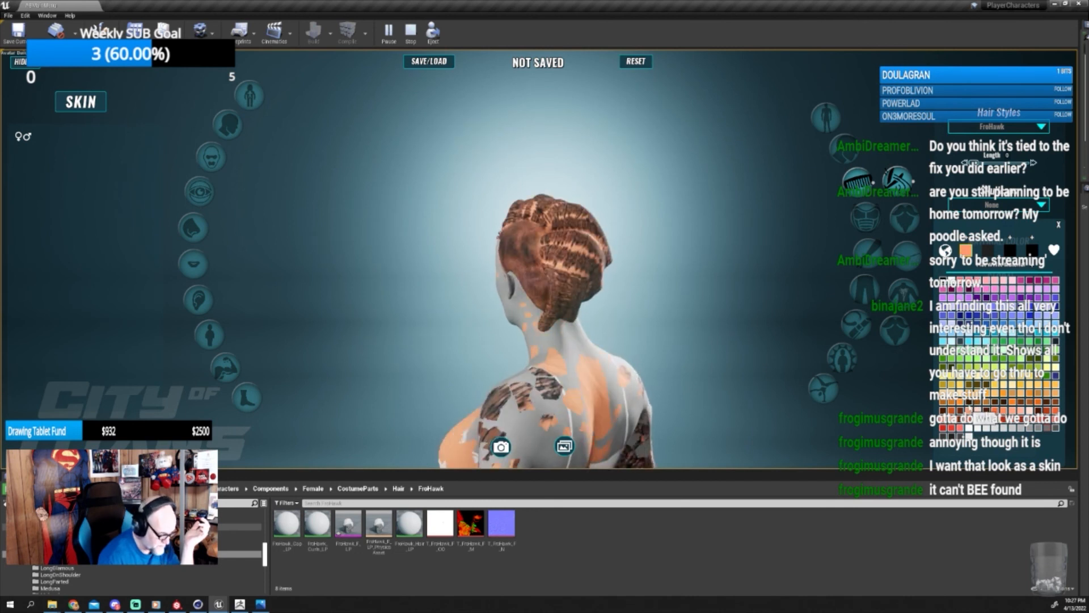
left_click(978, 402)
left_click(987, 251)
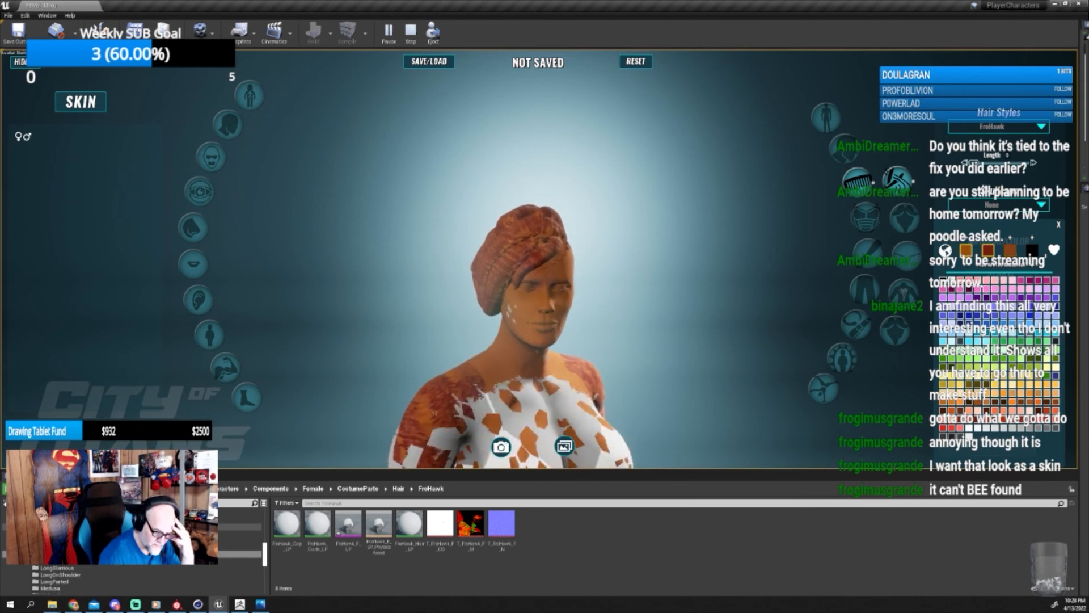
left_click(943, 280)
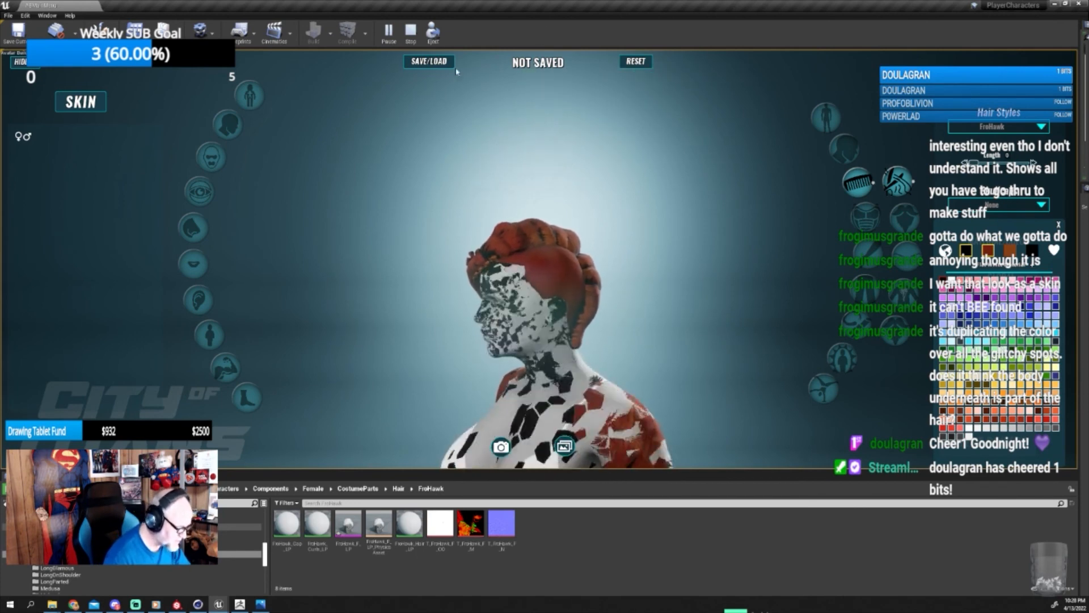
Close Unreal Editor with the modified FroHawk_F_LP asset saved, and close Cinema 4D.
left_click(410, 32)
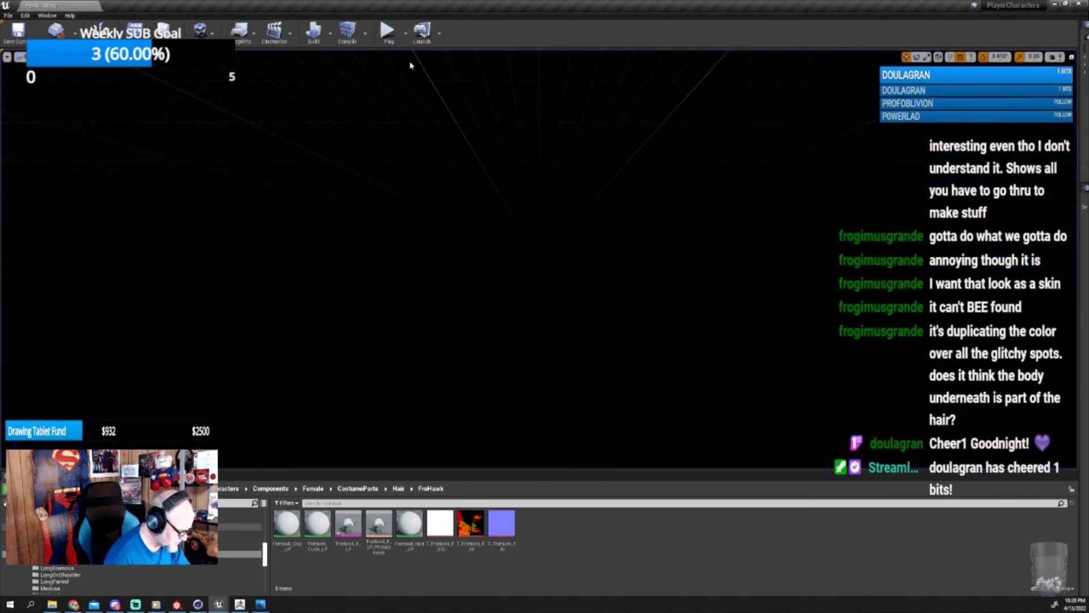
left_click(1079, 4)
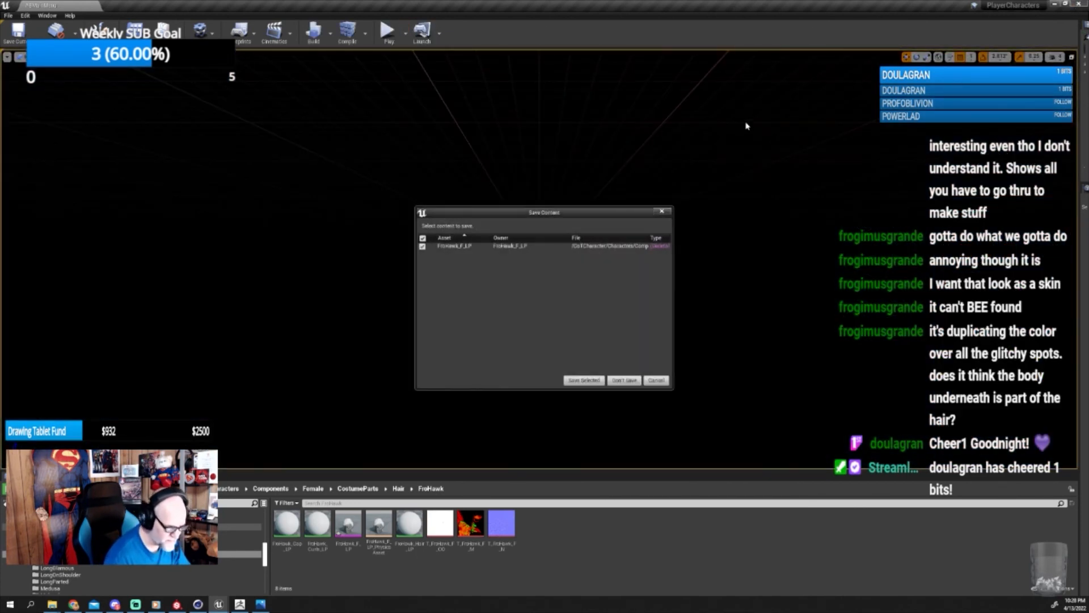
left_click(582, 379)
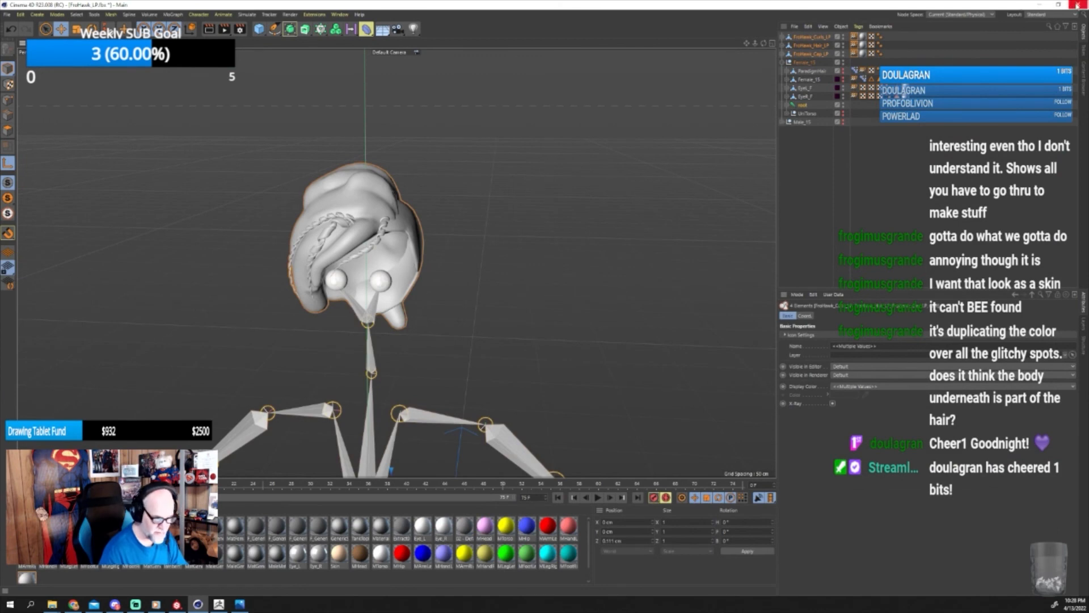
left_click(1079, 4)
left_click(518, 334)
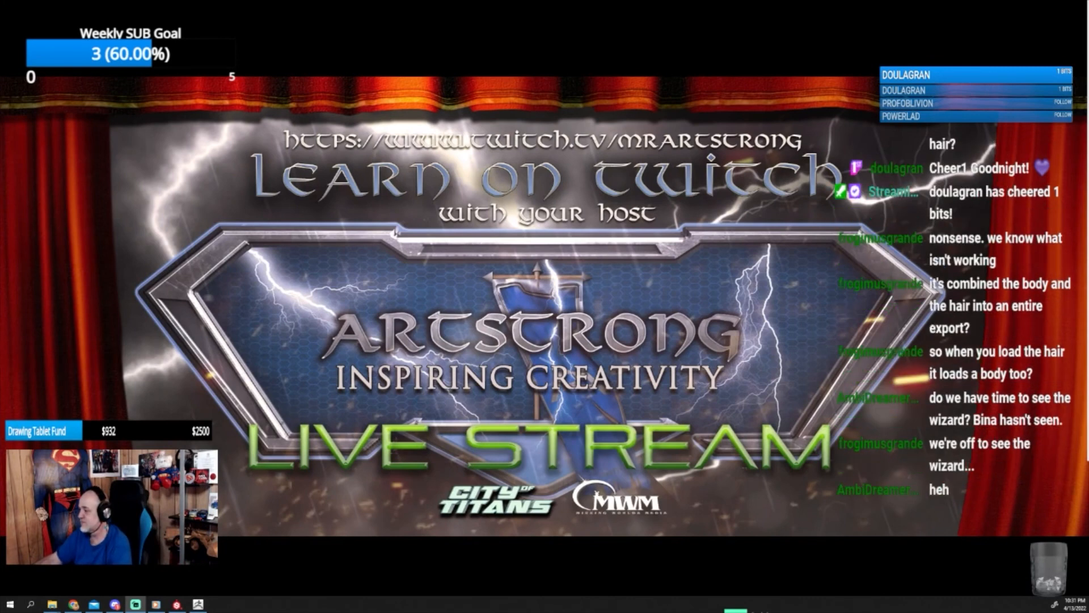
Switch to ZBrush, reposition its window and maximize it on the screen.
key("alt+Tab")
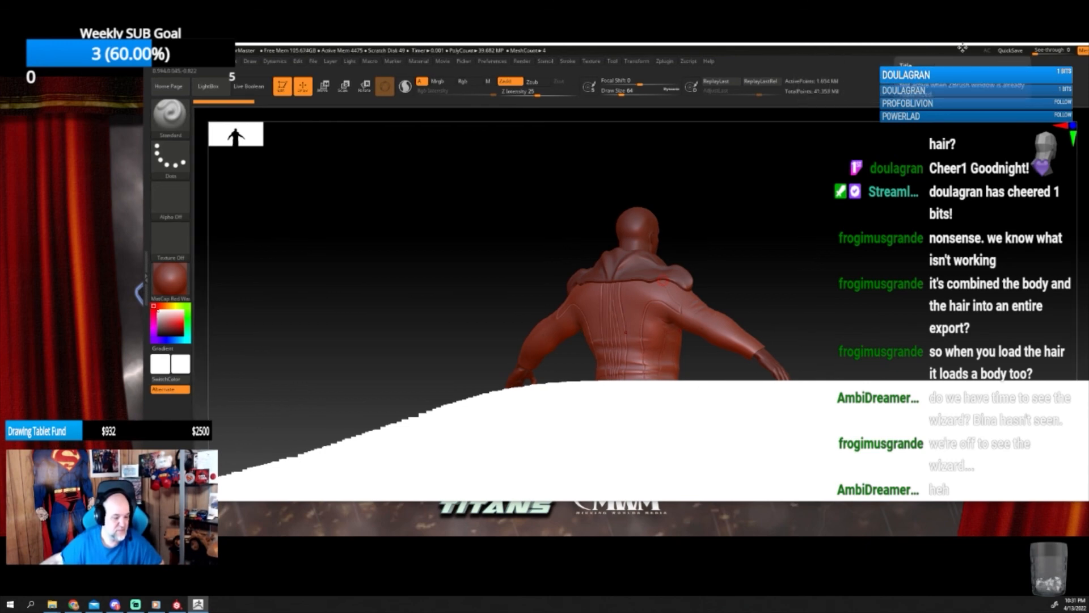
left_click_drag(999, 42, 900, 58)
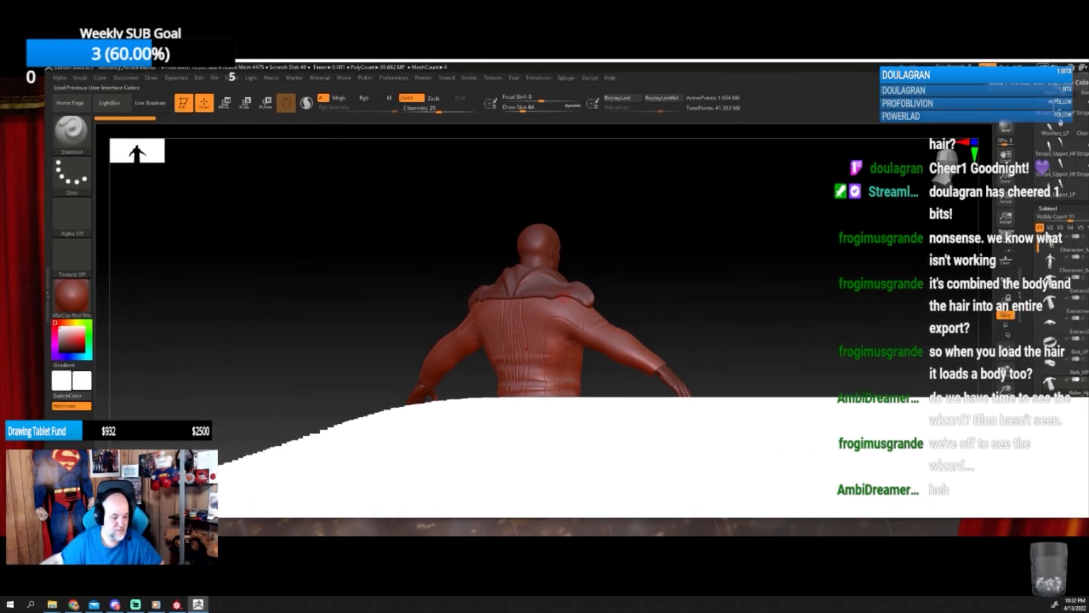
left_click_drag(870, 71, 822, 68)
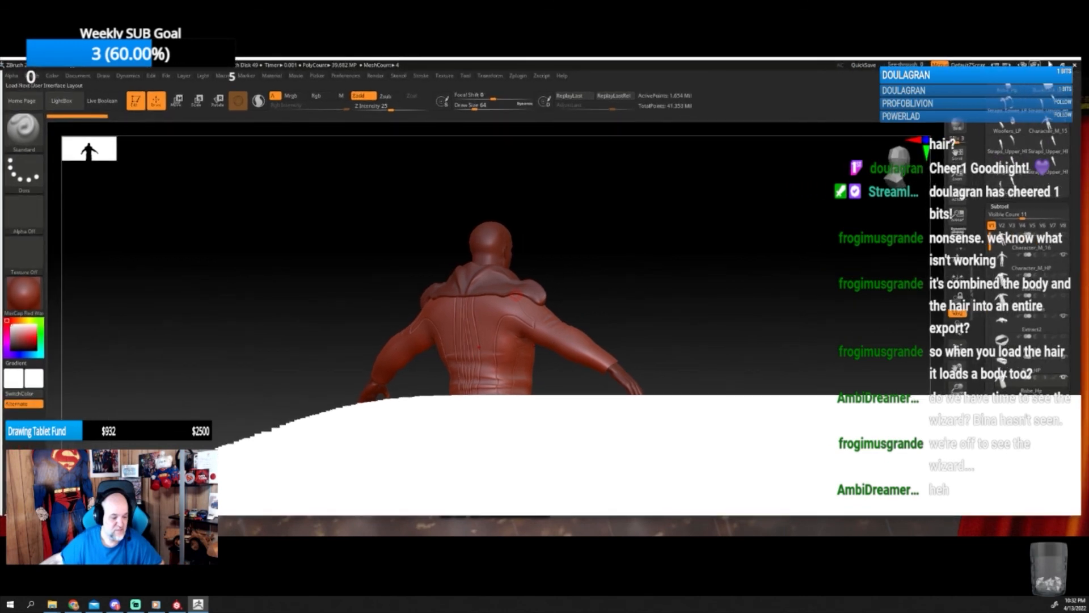
left_click(1062, 64)
Examine the robed wizard sculpt from the back, side and front, including the belt, lower robe and feet, undoing any stray change.
left_click_drag(708, 282, 605, 266)
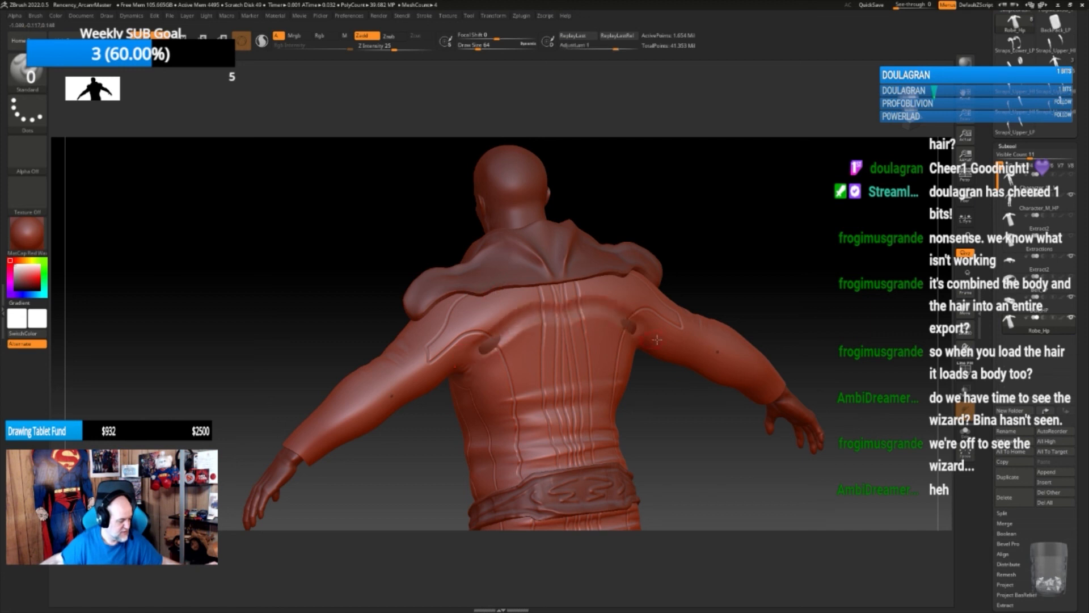
key("ctrl+z")
mouse_move(442, 428)
left_mouse_down()
mouse_move(555, 350)
mouse_move(612, 292)
mouse_move(621, 330)
mouse_move(653, 341)
mouse_move(613, 341)
mouse_move(565, 319)
left_mouse_up()
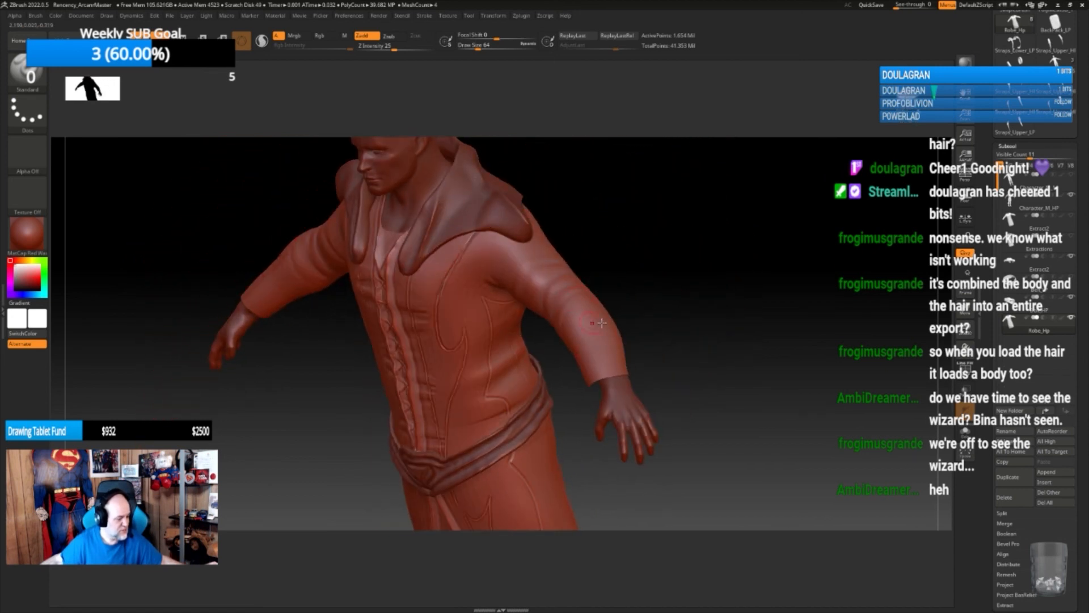
left_click_drag(577, 336, 737, 238)
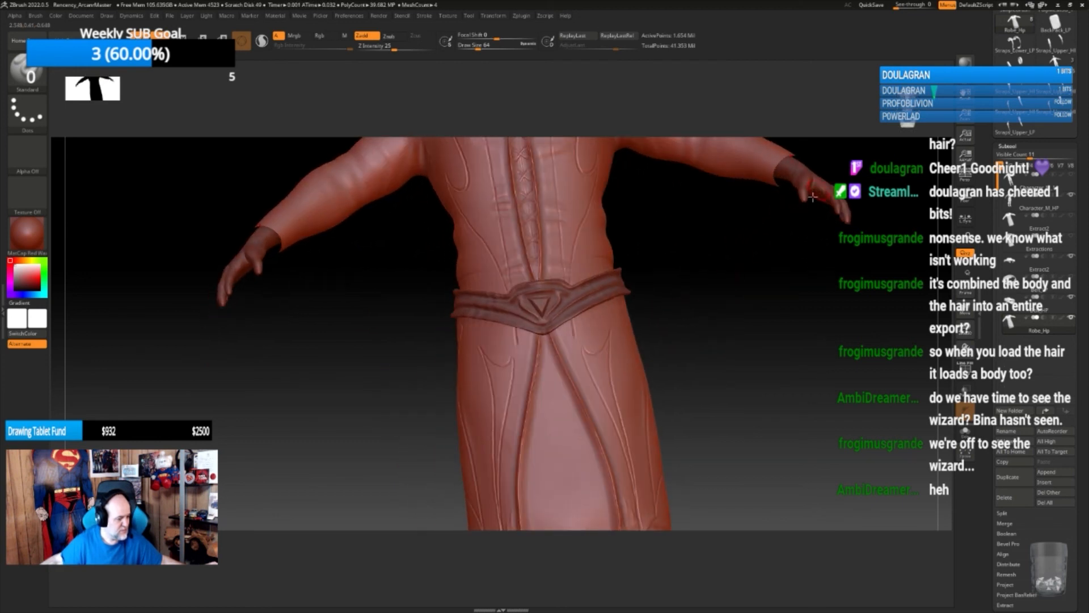
mouse_move(761, 314)
left_mouse_down()
mouse_move(748, 189)
mouse_move(761, 214)
mouse_move(671, 319)
left_mouse_up()
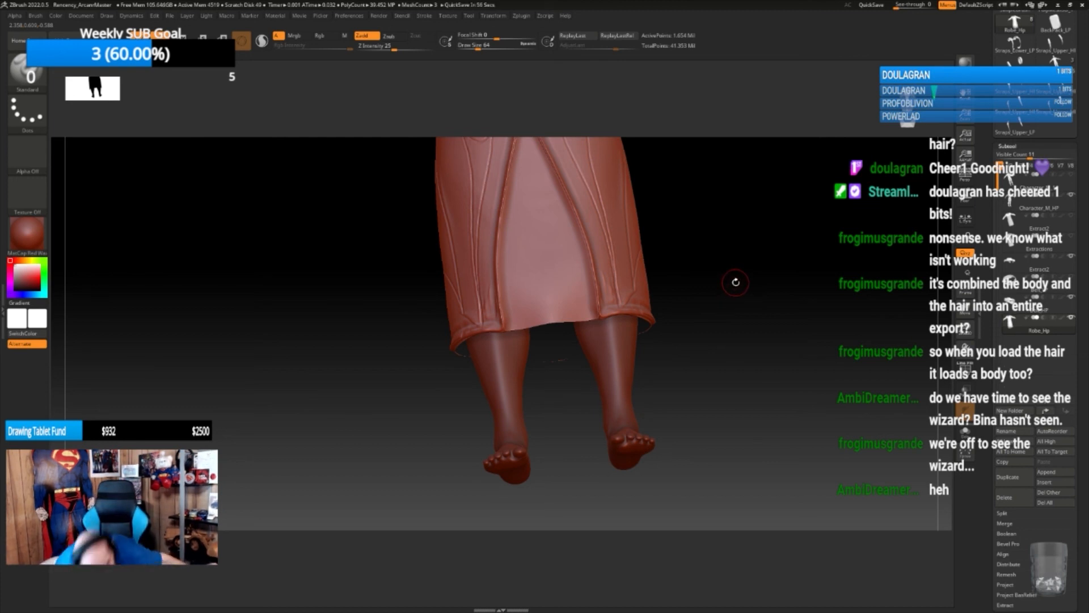
mouse_move(725, 301)
left_mouse_down()
mouse_move(740, 267)
mouse_move(734, 304)
mouse_move(720, 316)
mouse_move(720, 267)
mouse_move(691, 314)
mouse_move(702, 316)
mouse_move(713, 353)
mouse_move(720, 328)
mouse_move(703, 303)
mouse_move(703, 266)
mouse_move(688, 312)
mouse_move(700, 309)
mouse_move(695, 285)
mouse_move(693, 393)
mouse_move(747, 287)
mouse_move(713, 279)
mouse_move(722, 364)
left_mouse_up()
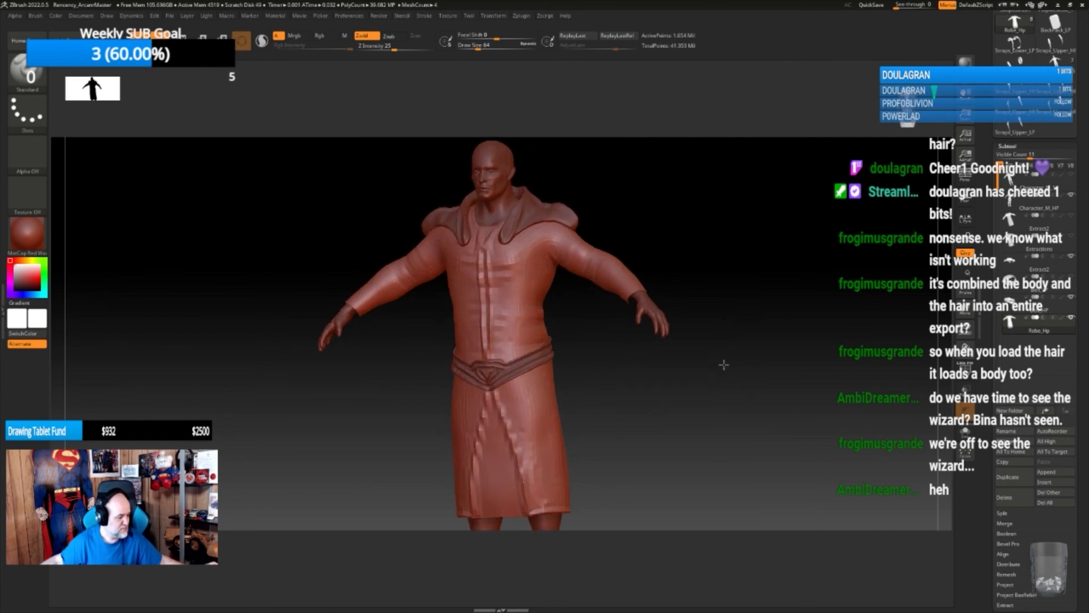
mouse_move(1012, 89)
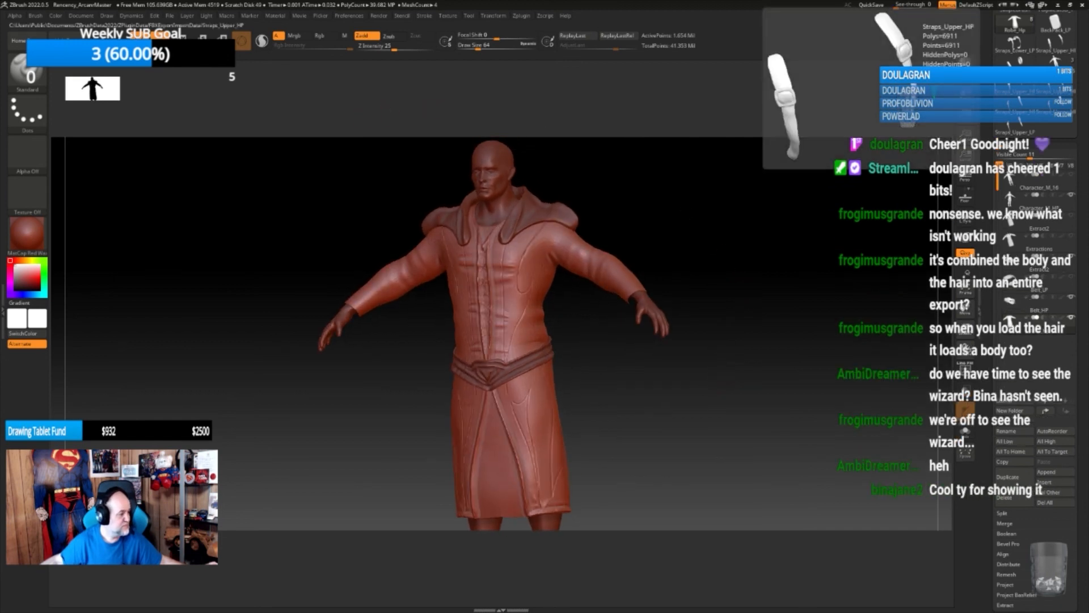